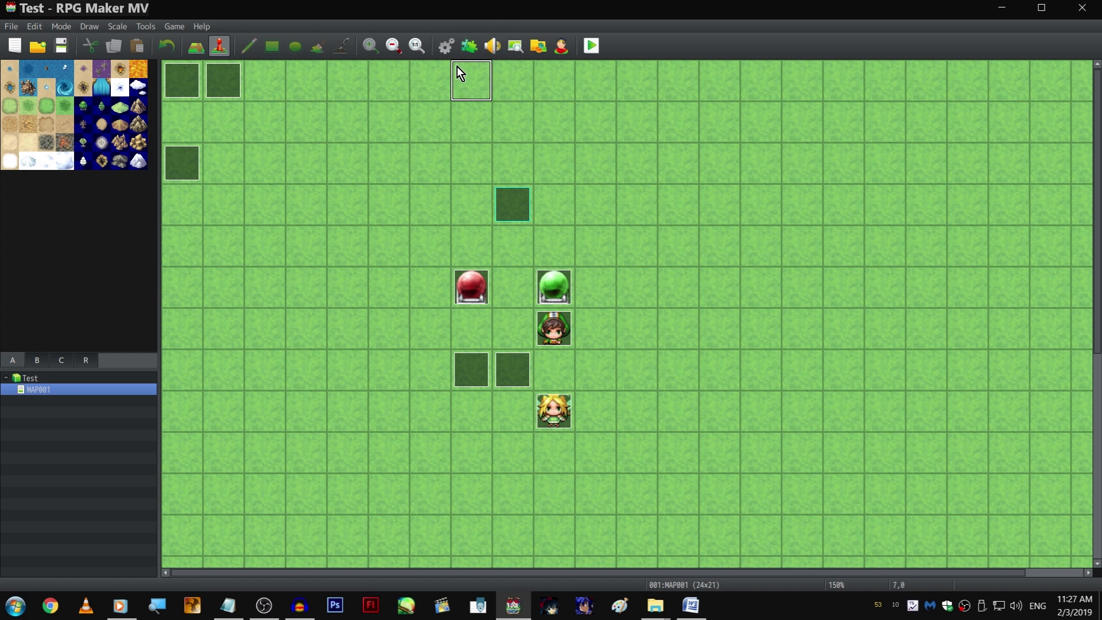
# Open the settings of the YEP_OptionsCore plugin from the plugin list
pyautogui.click(502, 273)
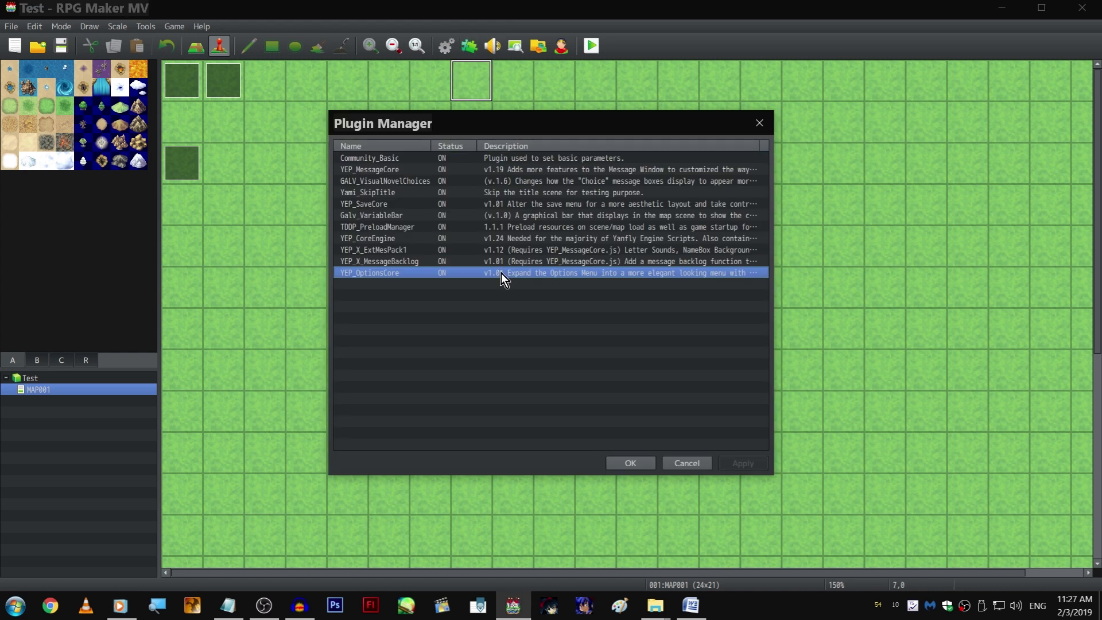
pyautogui.click(595, 300)
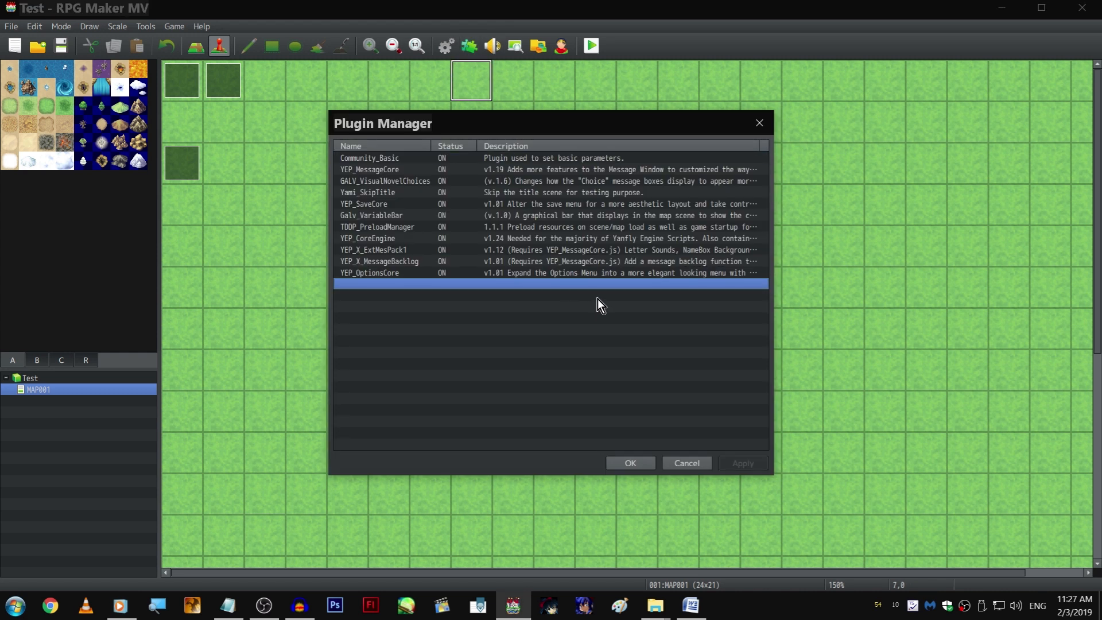
pyautogui.doubleClick(491, 275)
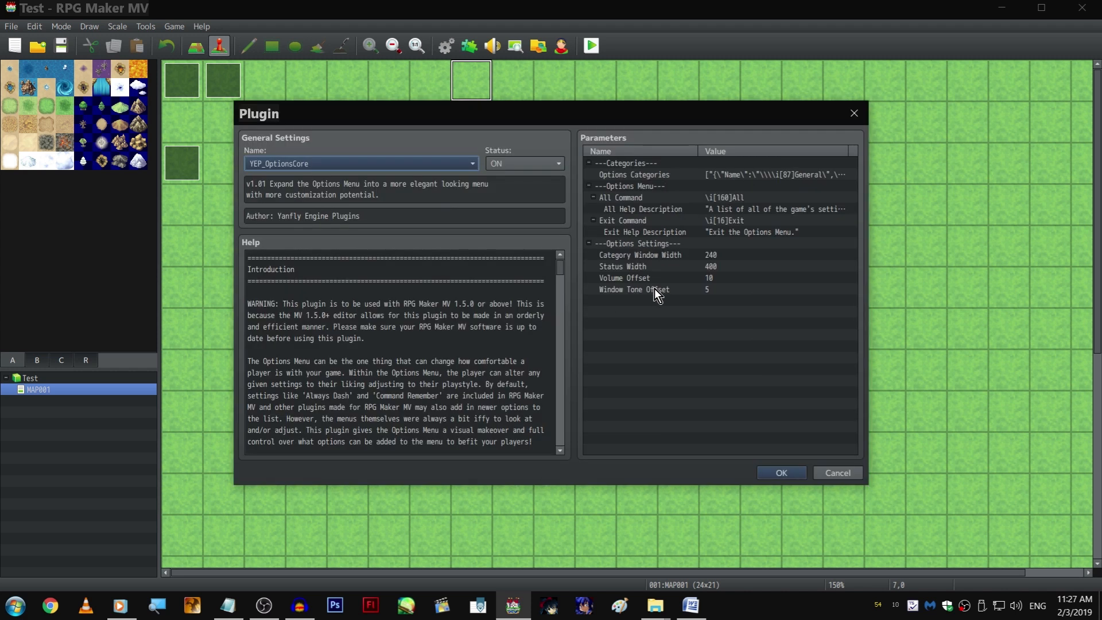
pyautogui.doubleClick(741, 186)
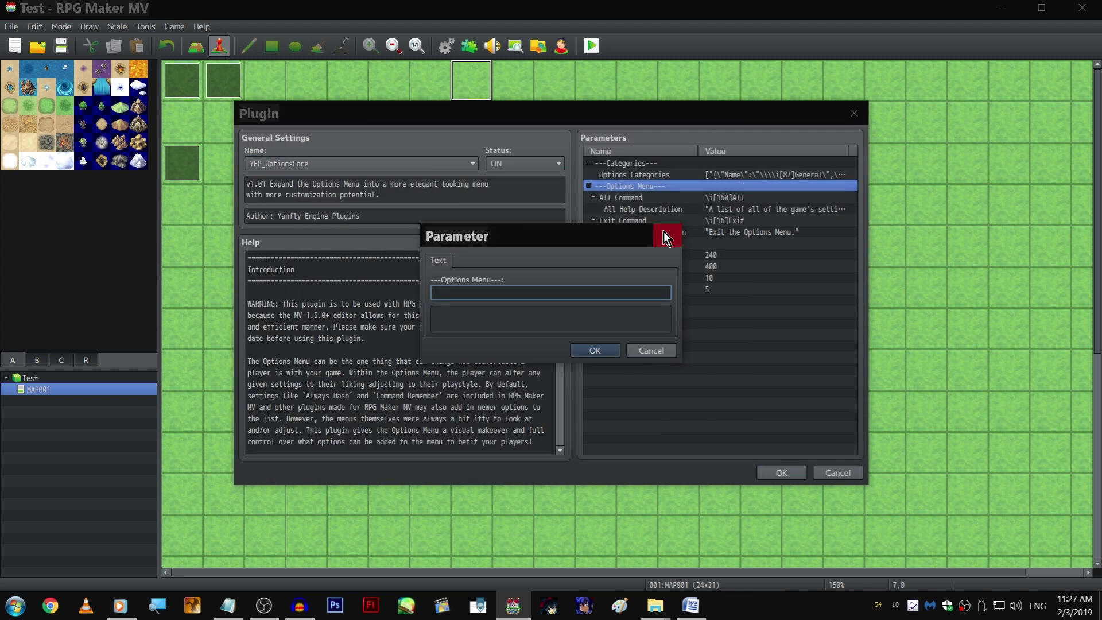
pyautogui.click(663, 232)
# Examine the Audio entry in Options Categories, including its help description and its options list, without changing anything
pyautogui.doubleClick(732, 175)
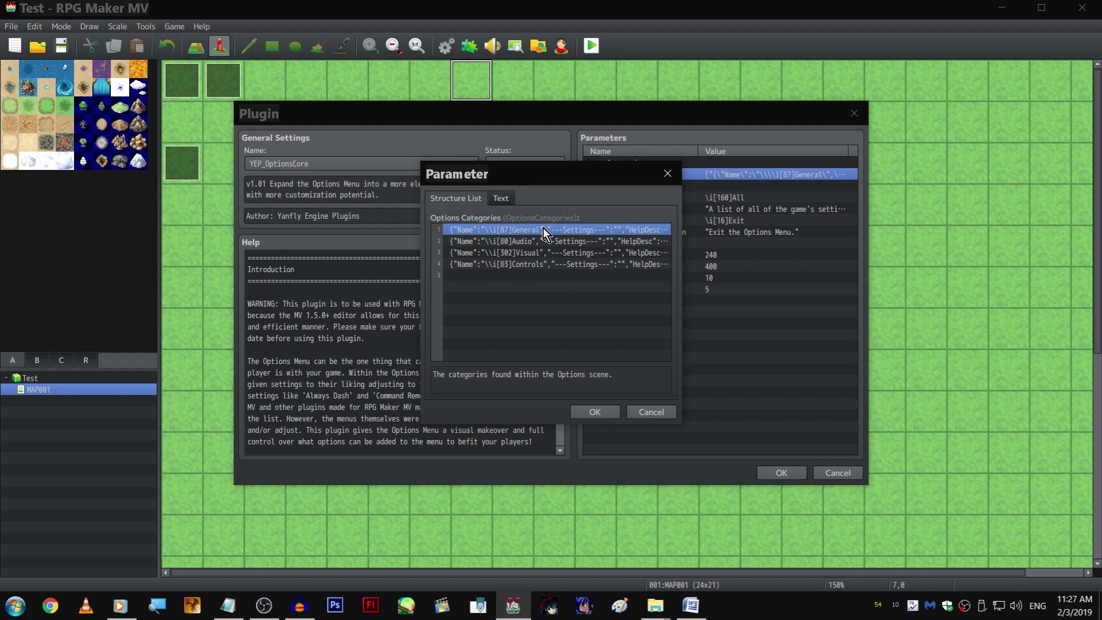
pyautogui.click(552, 240)
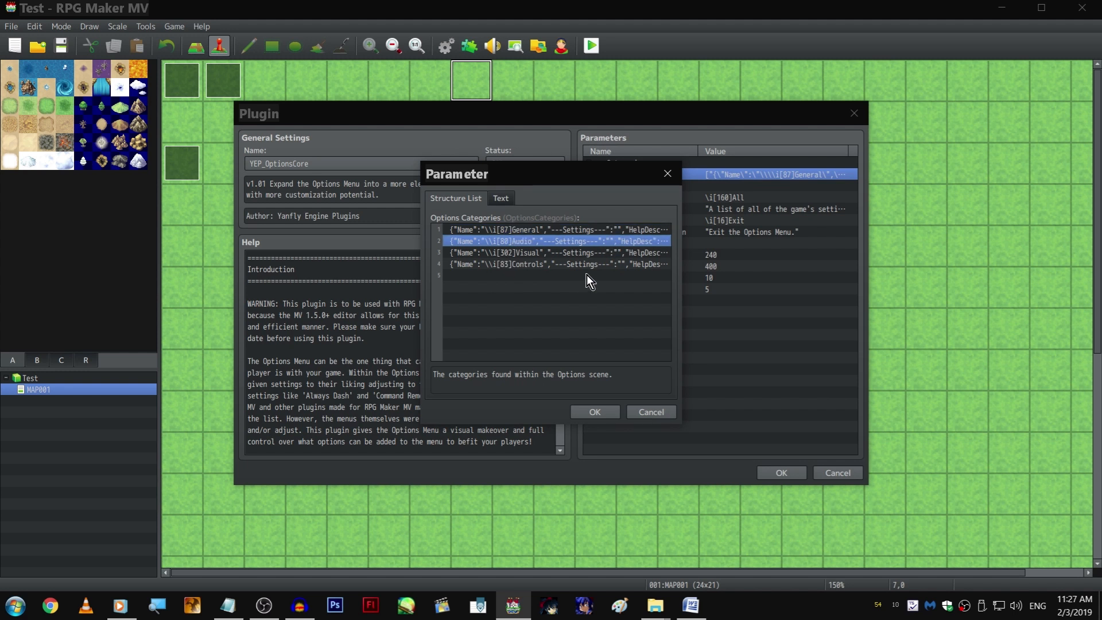
pyautogui.doubleClick(478, 241)
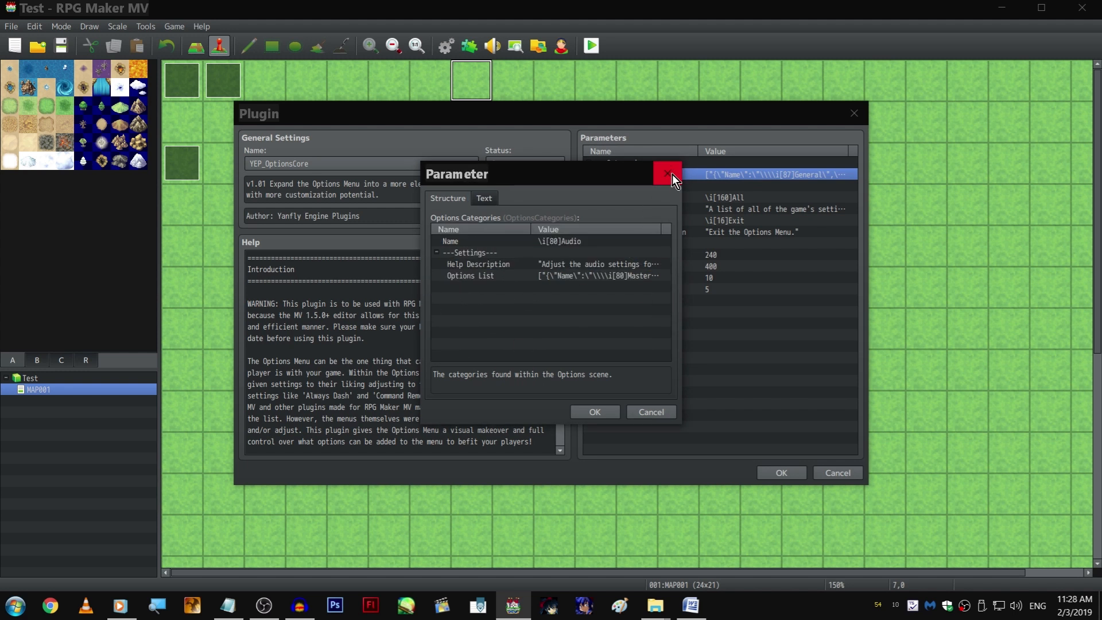
pyautogui.doubleClick(549, 264)
pyautogui.click(521, 268)
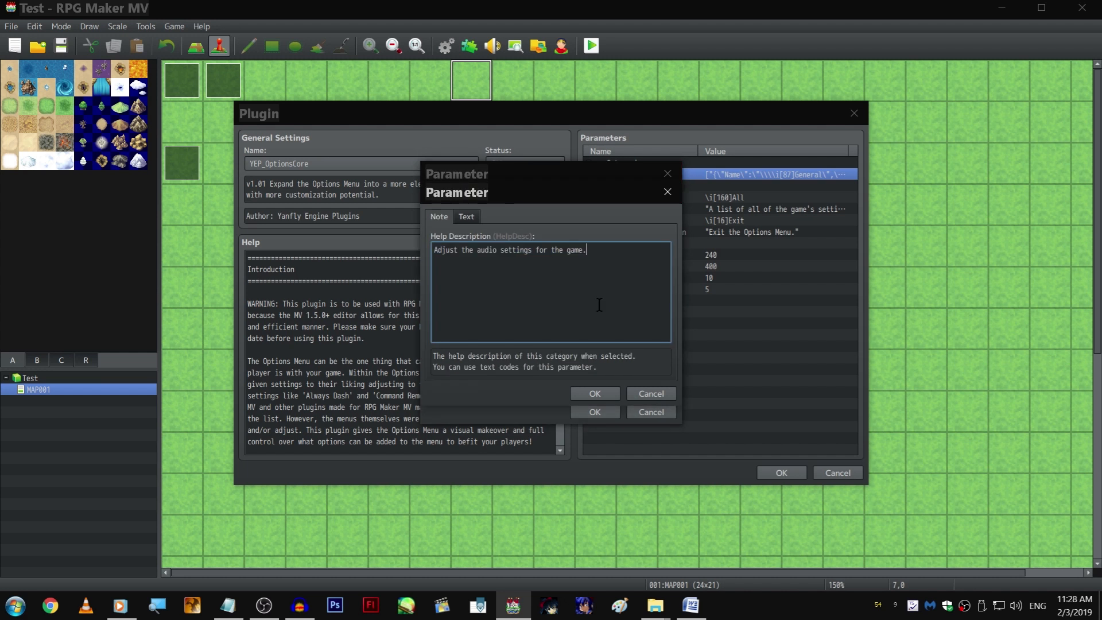
pyautogui.click(660, 394)
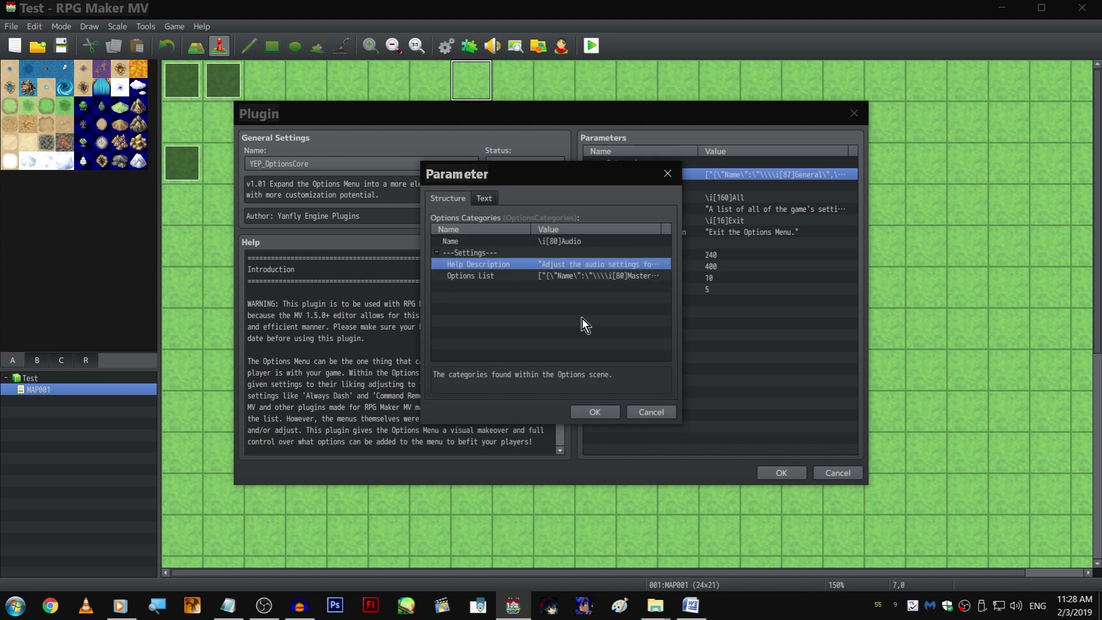
pyautogui.doubleClick(560, 269)
pyautogui.click(660, 398)
pyautogui.doubleClick(609, 275)
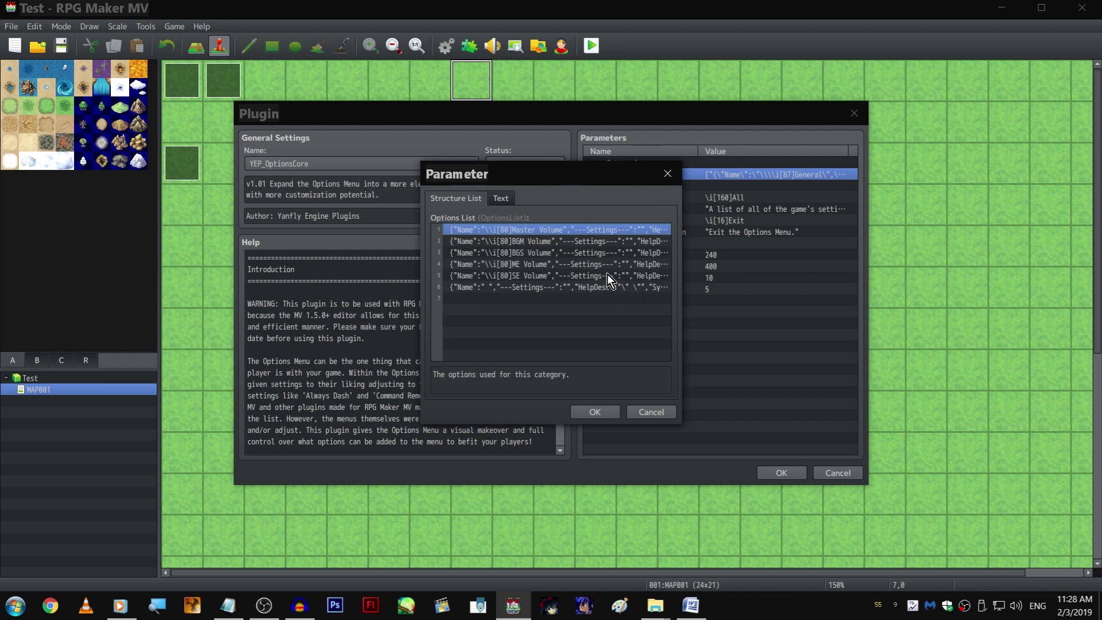
pyautogui.click(663, 413)
pyautogui.click(646, 409)
# Delete the General, Visual and Controls entries from Options Categories, keeping only Audio, and accept the plugin changes
pyautogui.click(556, 230)
pyautogui.press('Delete')
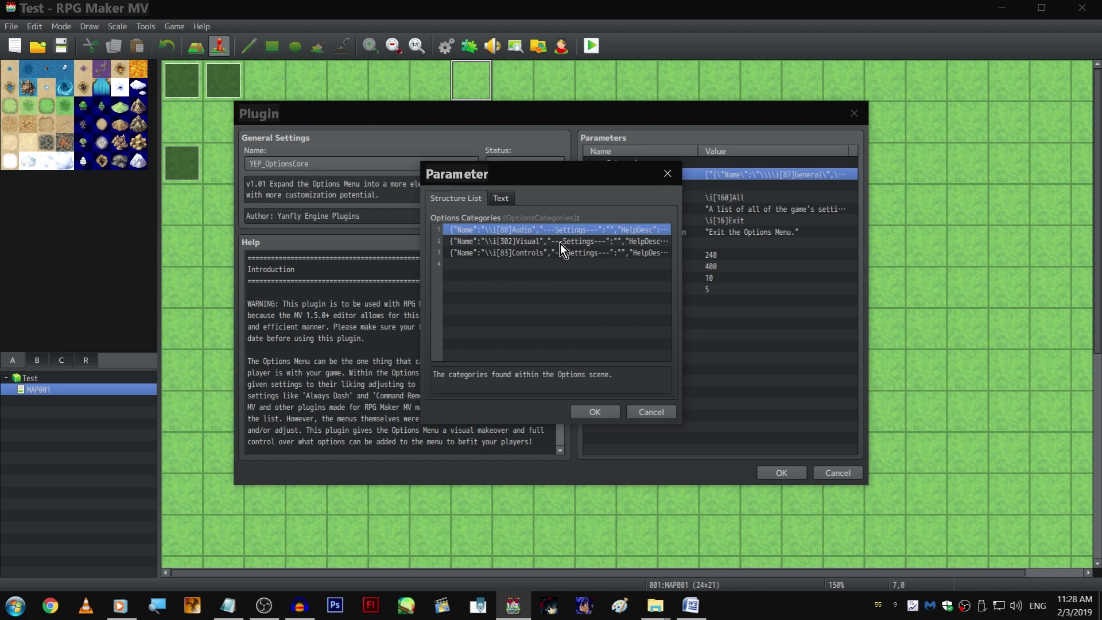
pyautogui.click(560, 241)
pyautogui.press('Delete')
pyautogui.press('Delete')
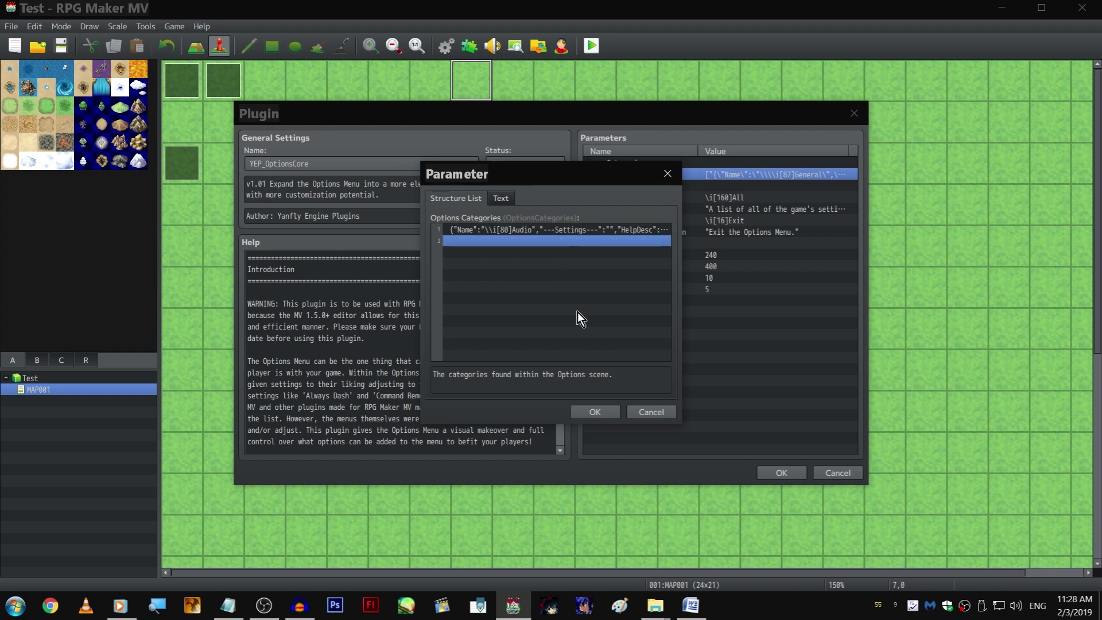
pyautogui.click(607, 413)
pyautogui.click(771, 472)
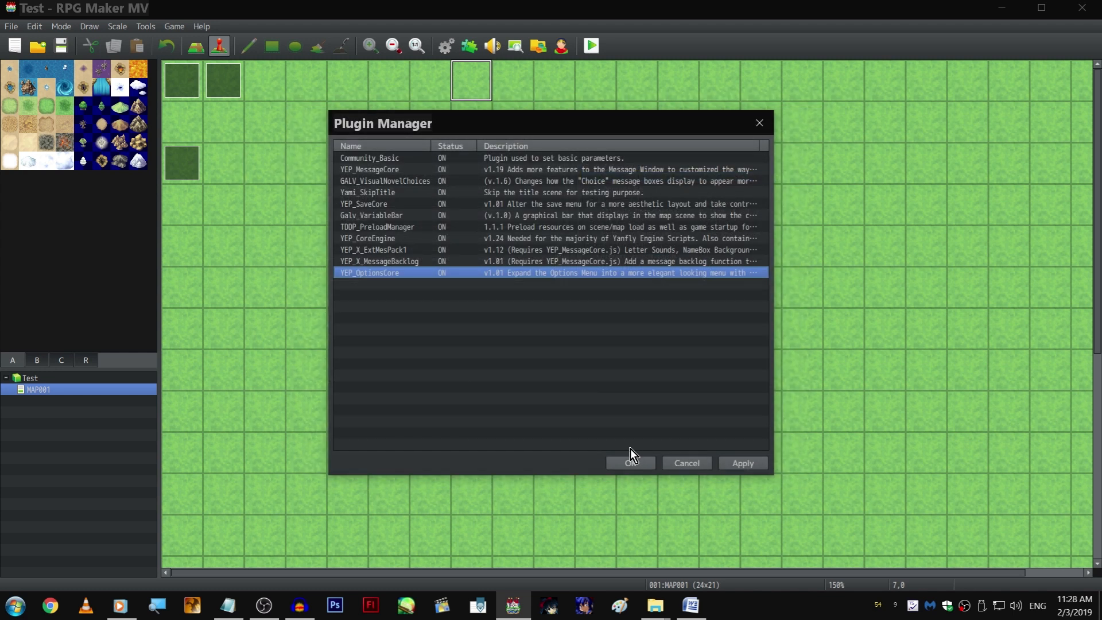
pyautogui.click(627, 462)
# Save the game changes, start a playtest and bring up the in-game options menu
pyautogui.click(588, 46)
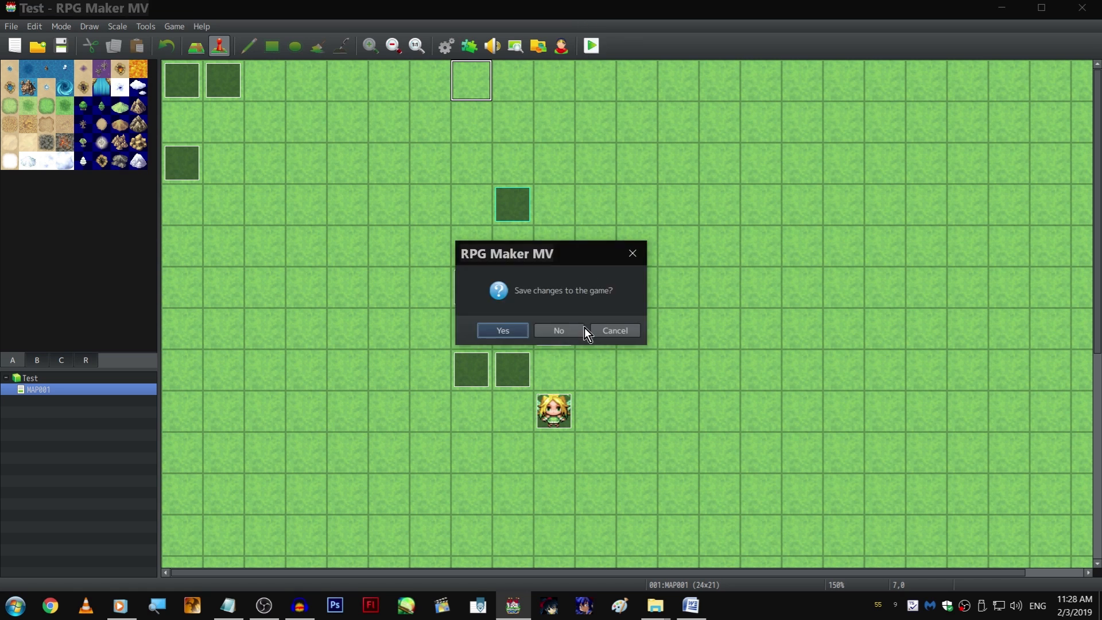
pyautogui.click(513, 333)
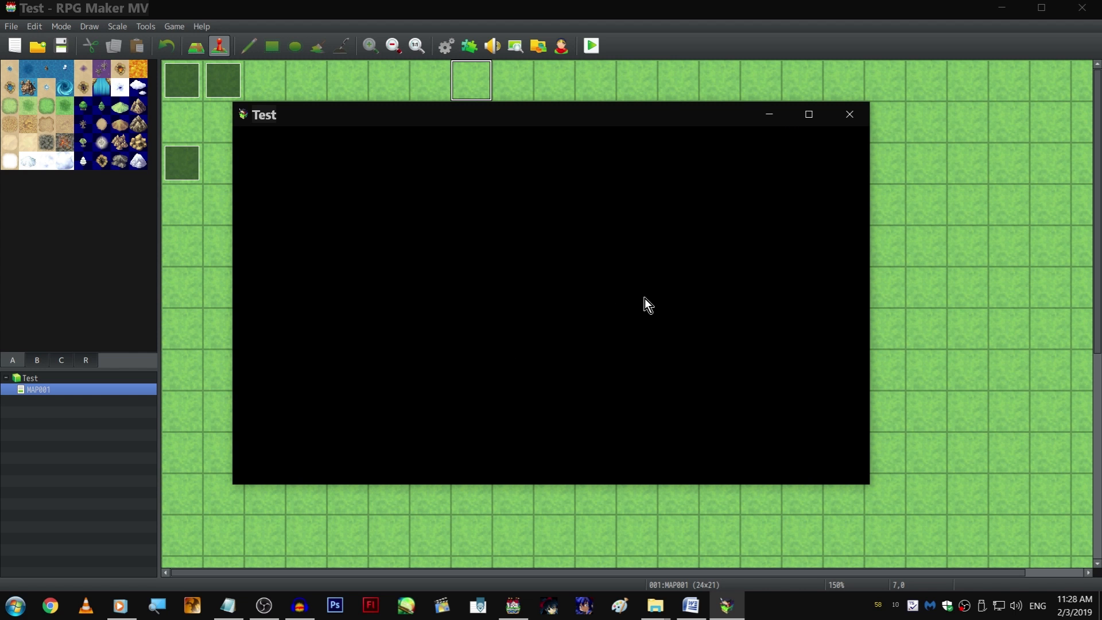
pyautogui.press('Escape')
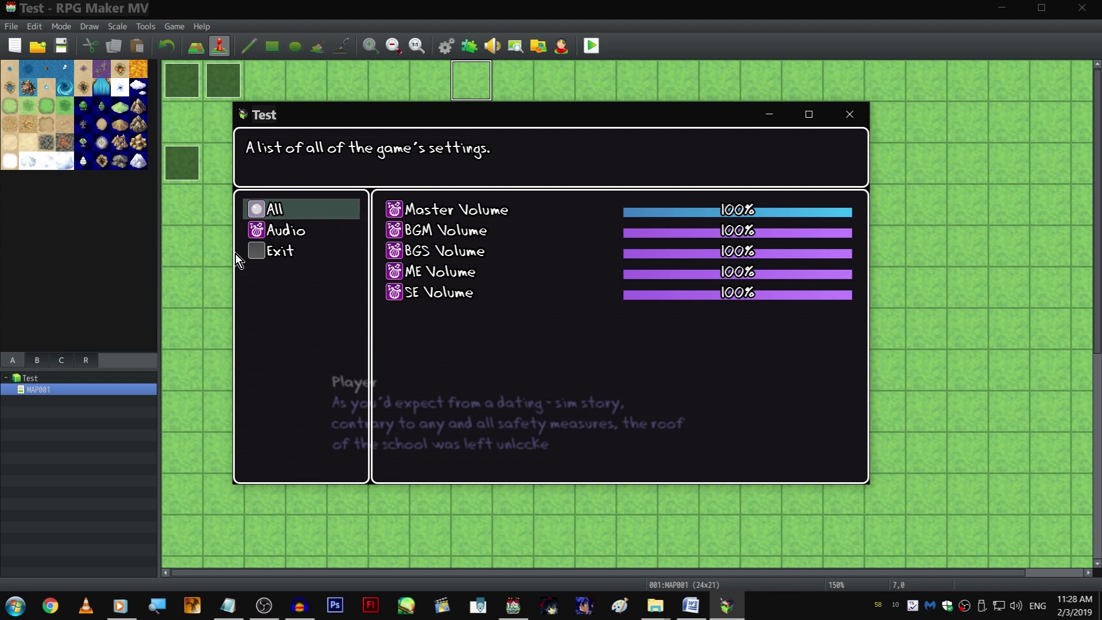
# Check the All, Audio and Exit entries of the in-game options menu, and end the playtest
pyautogui.click(309, 207)
pyautogui.rightClick(313, 229)
pyautogui.click(313, 229)
pyautogui.click(316, 260)
pyautogui.click(316, 262)
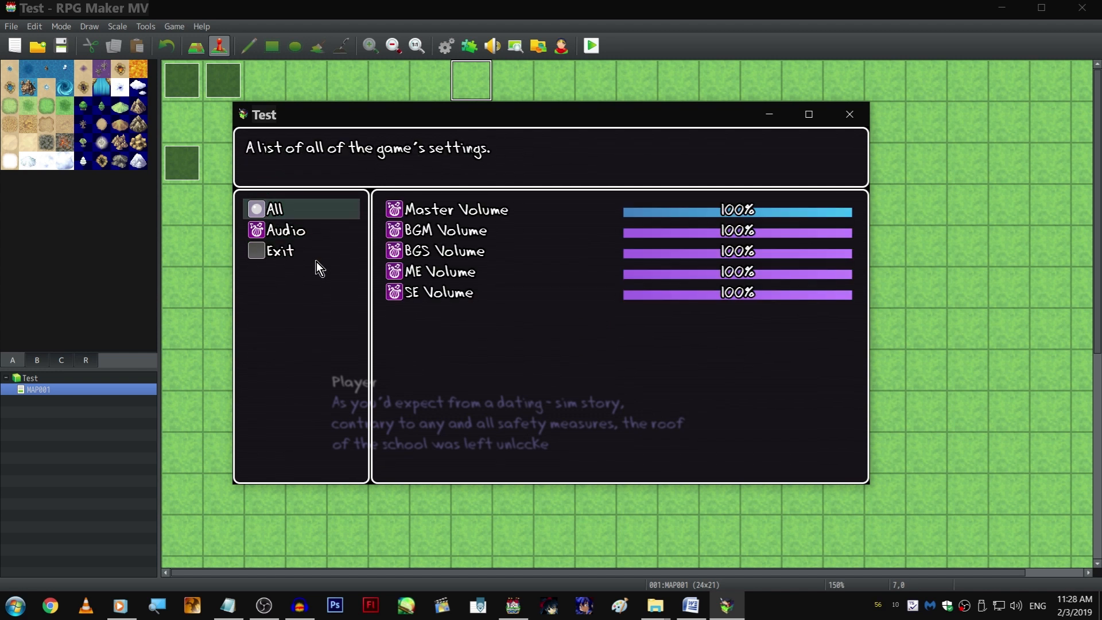
pyautogui.click(850, 114)
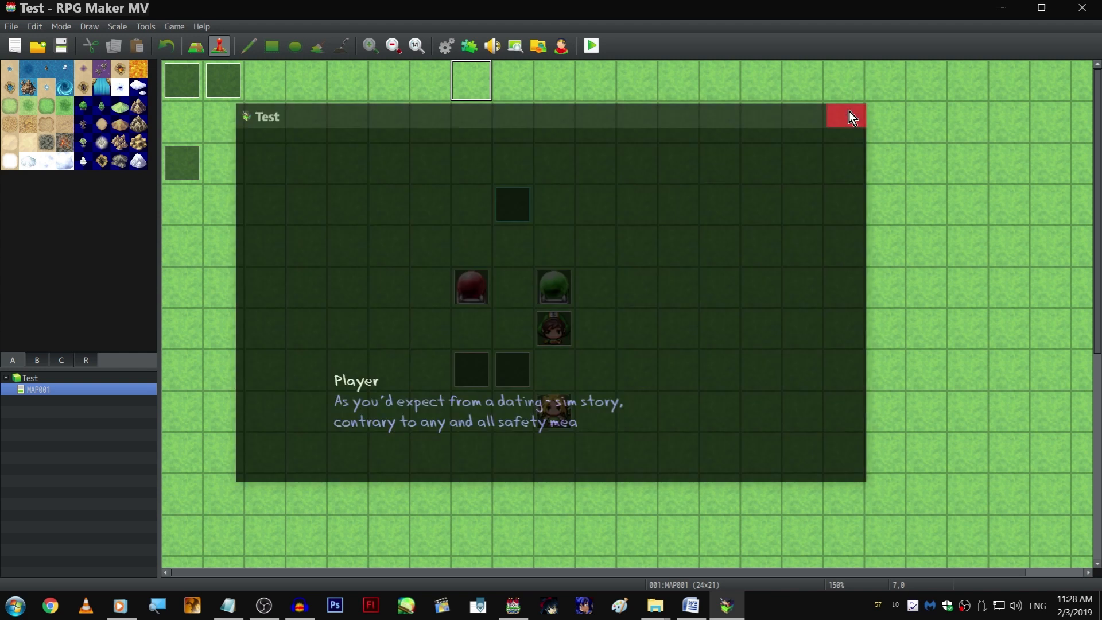
# Reopen the YEP_OptionsCore plugin settings and review the entries in Options Categories
pyautogui.click(468, 45)
pyautogui.doubleClick(405, 274)
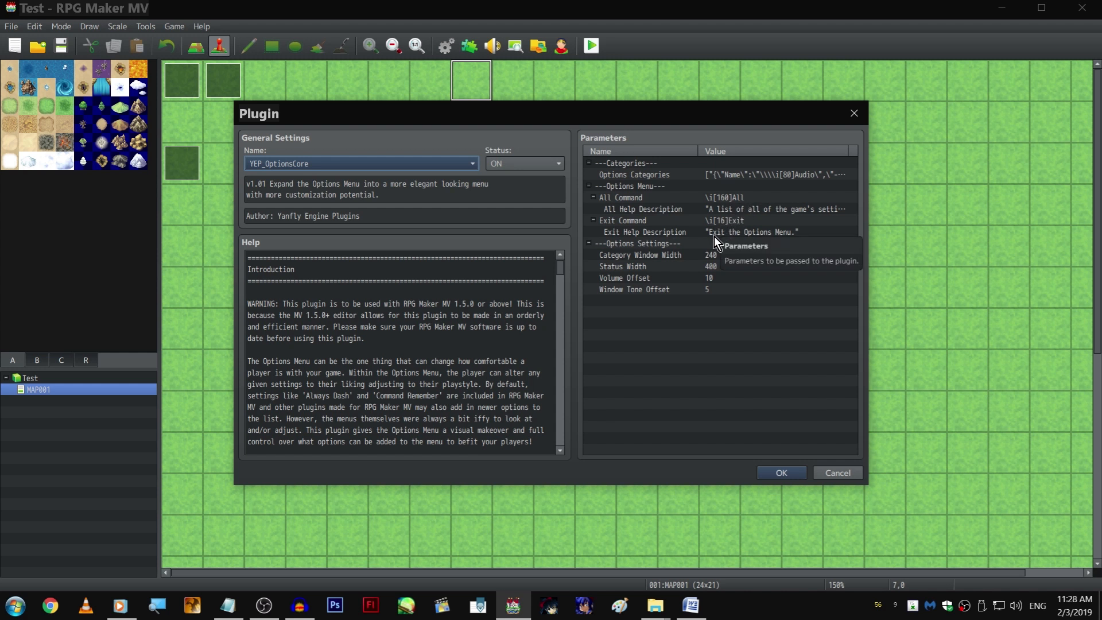
pyautogui.click(797, 197)
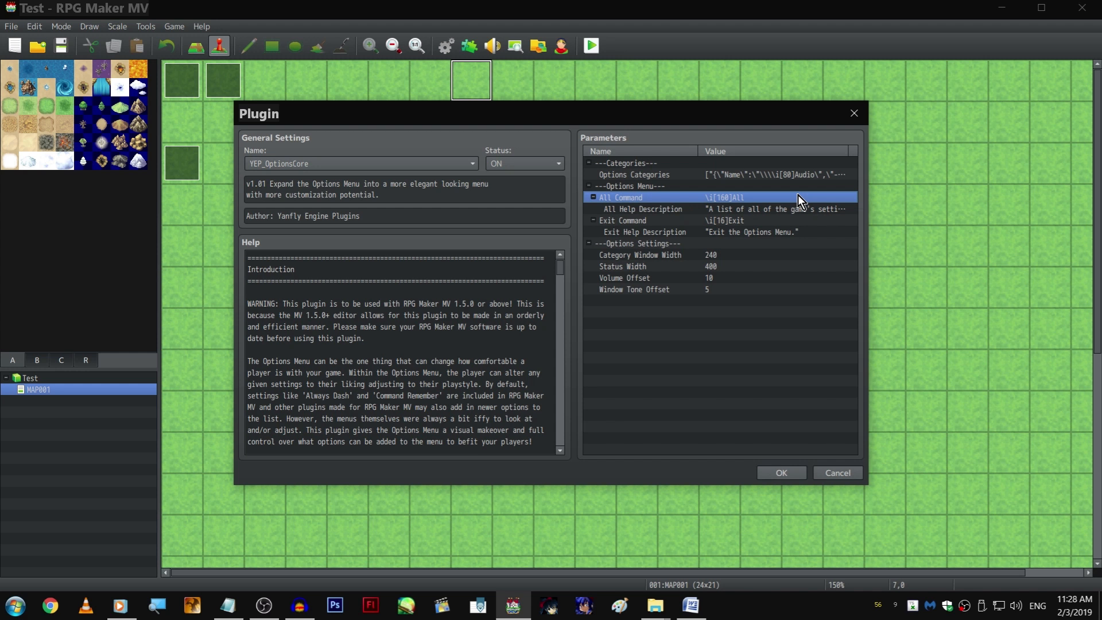
pyautogui.doubleClick(776, 174)
pyautogui.click(552, 278)
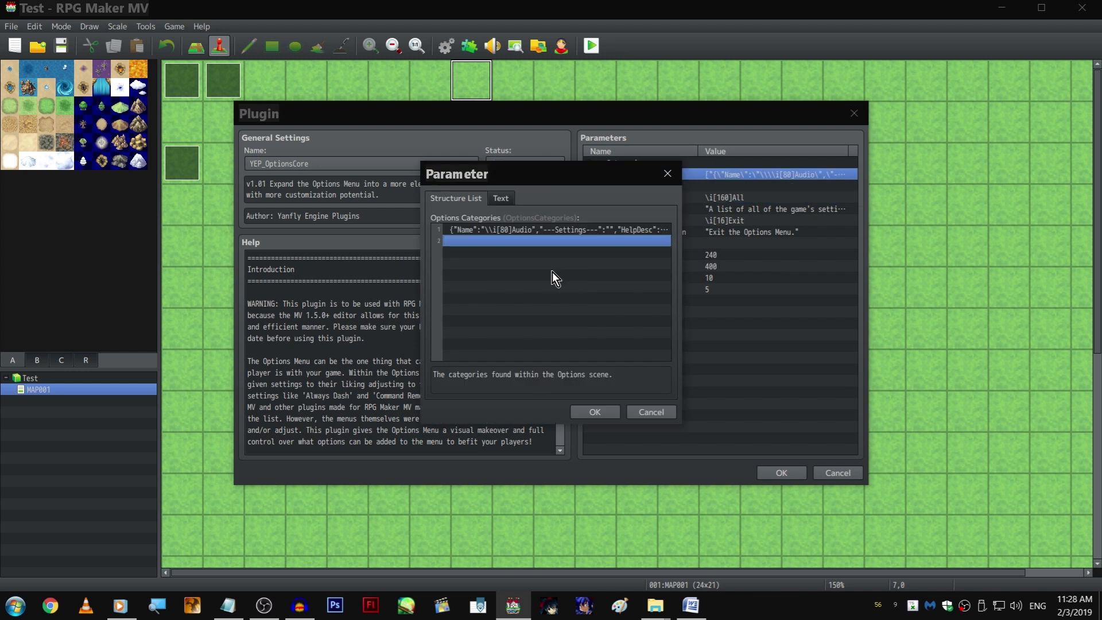
pyautogui.click(666, 172)
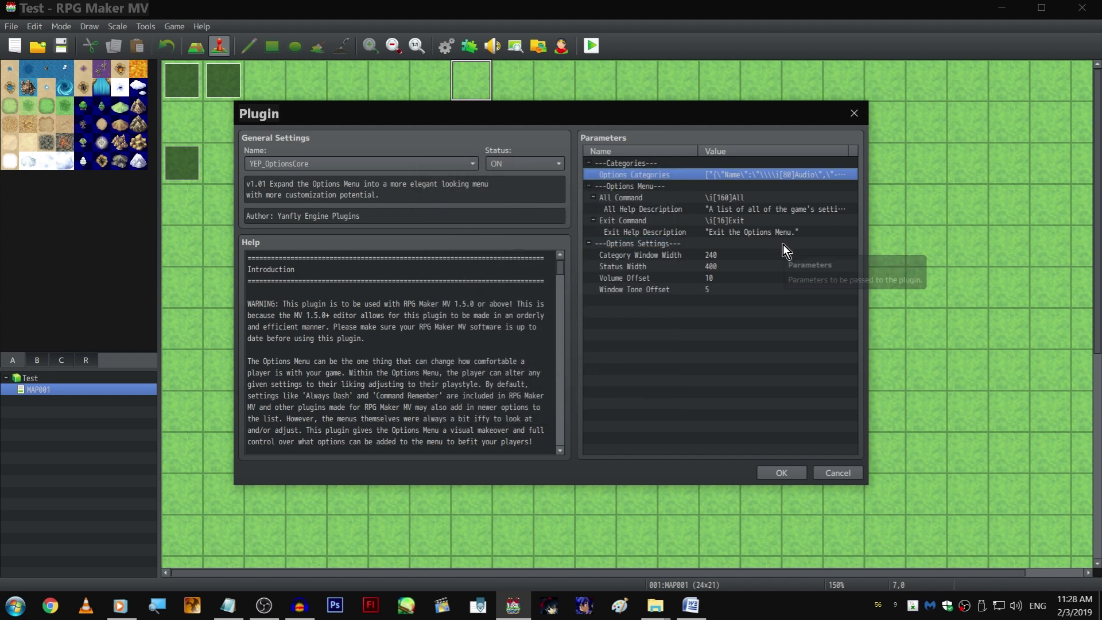
# Look through the plugin's Options Menu and Options Settings parameters and read its help on the Options List
pyautogui.click(683, 198)
pyautogui.click(677, 209)
pyautogui.click(676, 222)
pyautogui.click(676, 231)
pyautogui.click(674, 241)
pyautogui.click(674, 263)
pyautogui.click(672, 288)
pyautogui.scroll(-6, 512, 339)
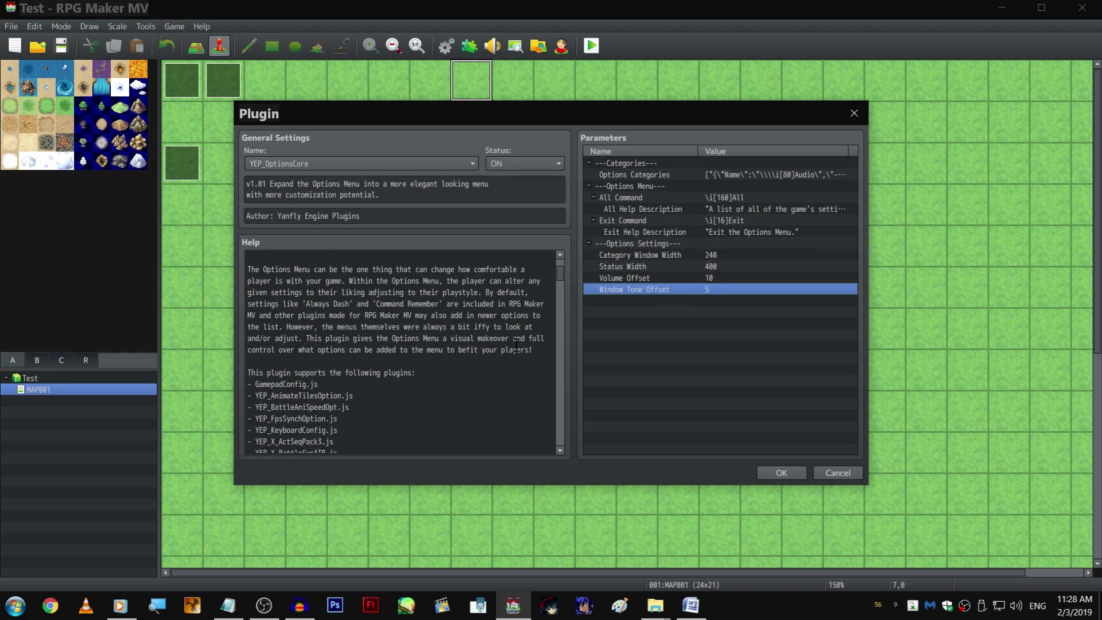
pyautogui.scroll(-9, 511, 359)
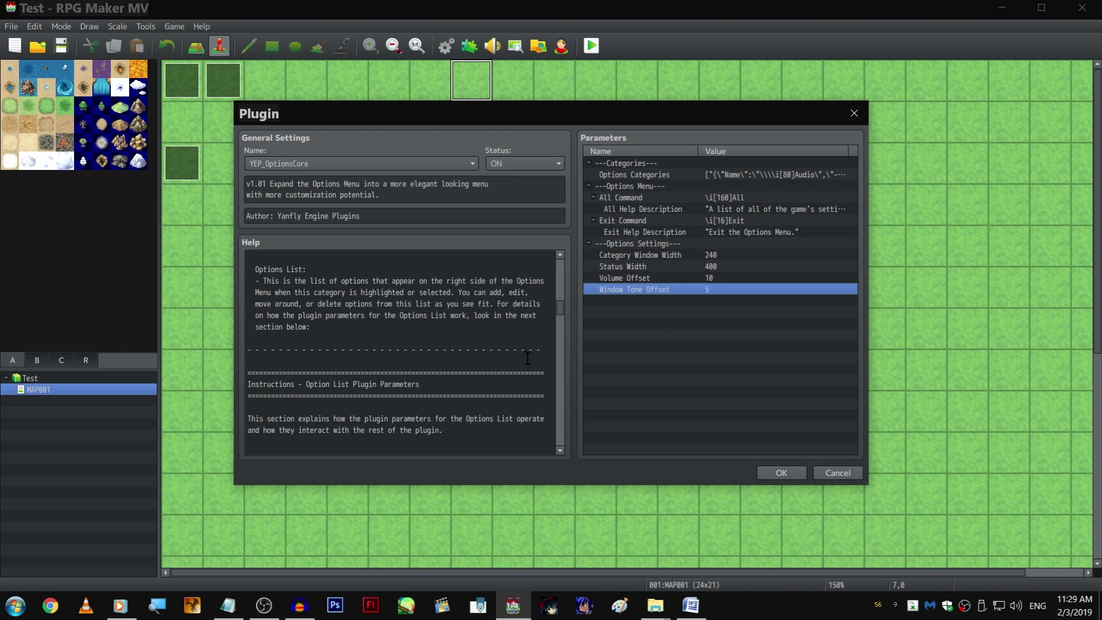
pyautogui.scroll(3, 524, 362)
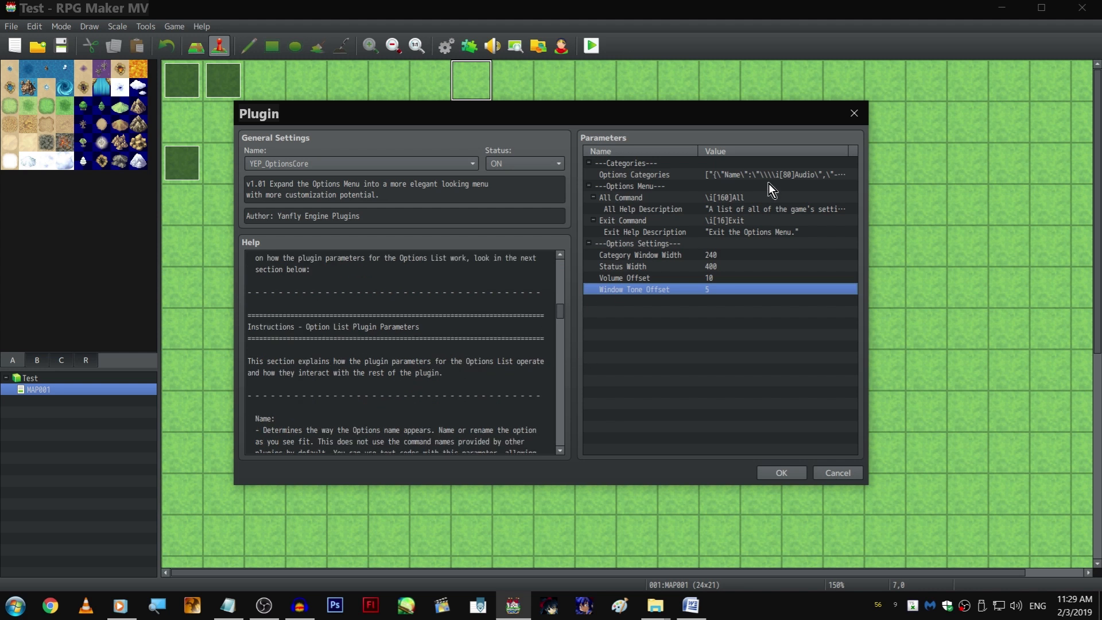
# Review the Audio category's Options List entry, and accept the plugin settings to return to the map
pyautogui.doubleClick(800, 175)
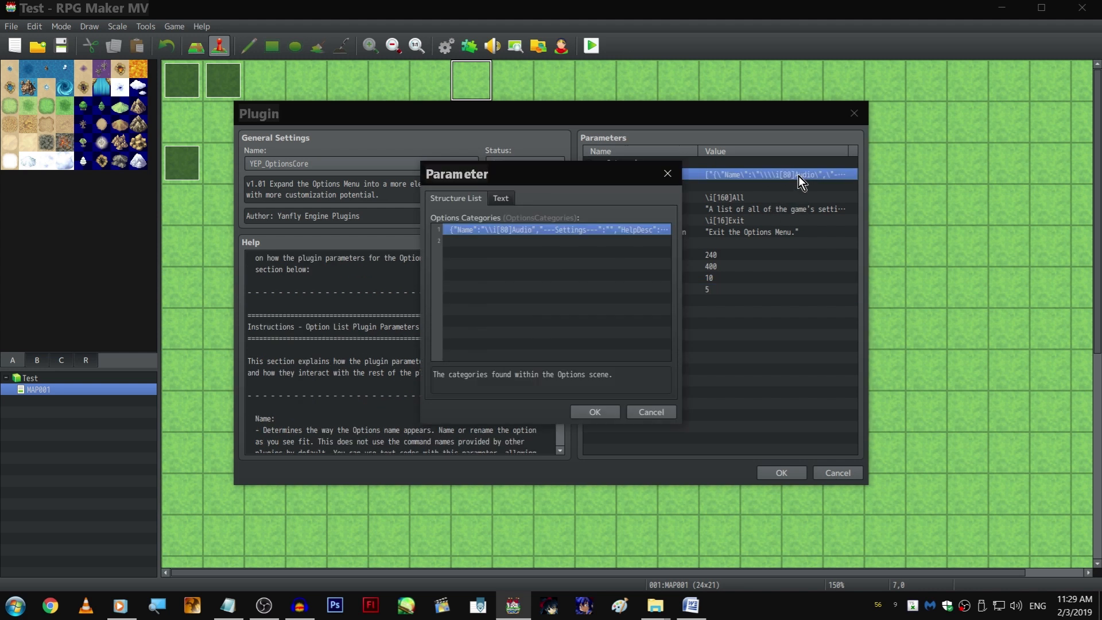
pyautogui.doubleClick(601, 230)
pyautogui.doubleClick(561, 275)
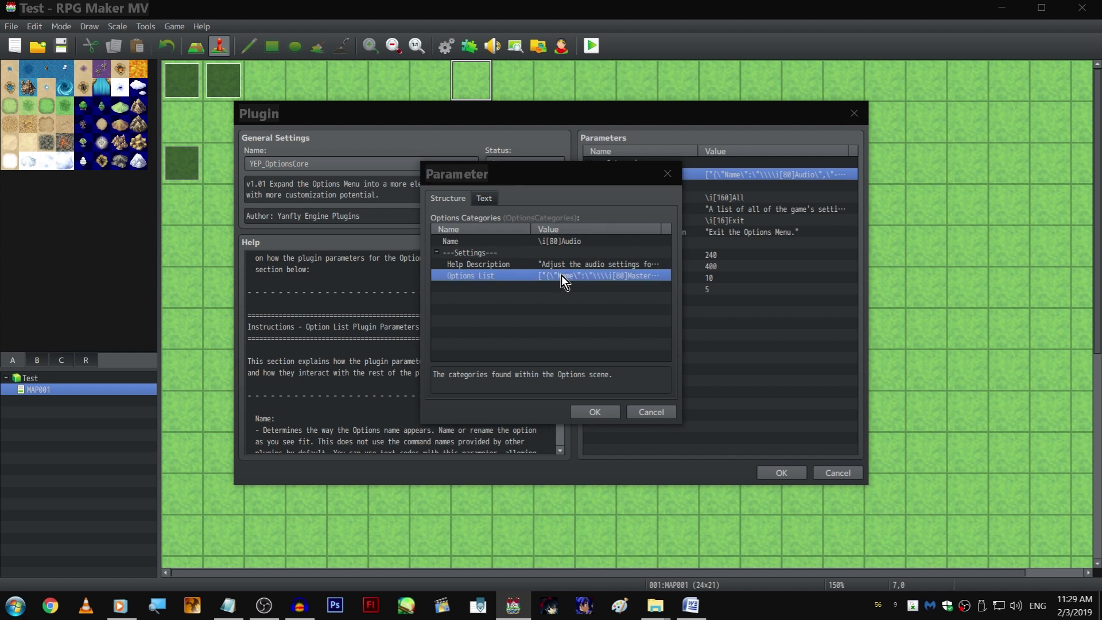
pyautogui.click(650, 412)
pyautogui.click(595, 414)
pyautogui.click(598, 410)
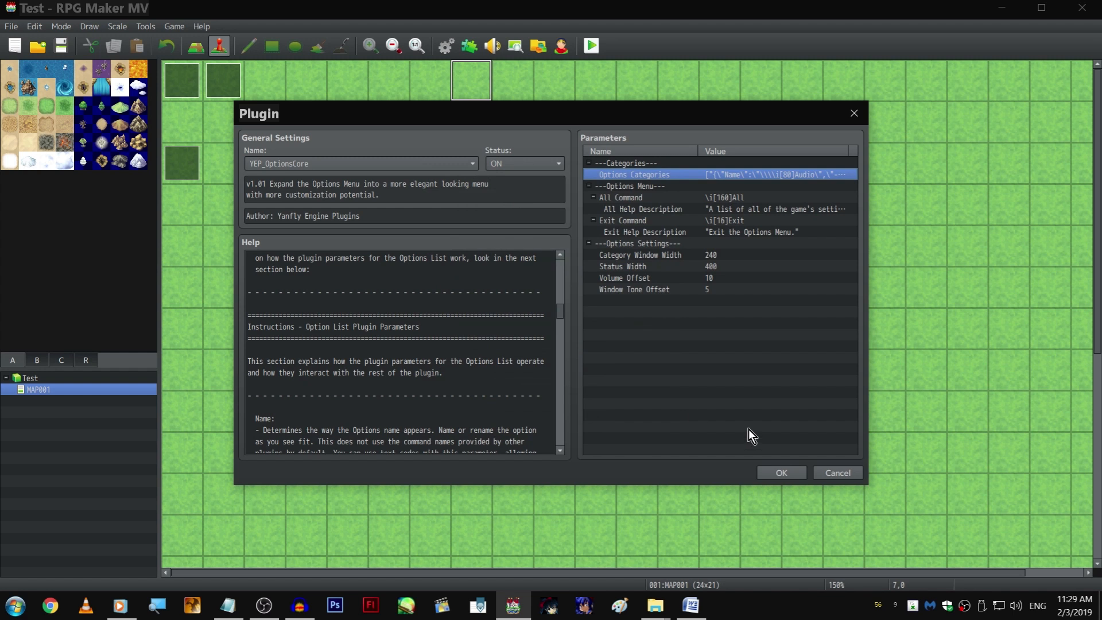
pyautogui.click(776, 472)
pyautogui.click(627, 462)
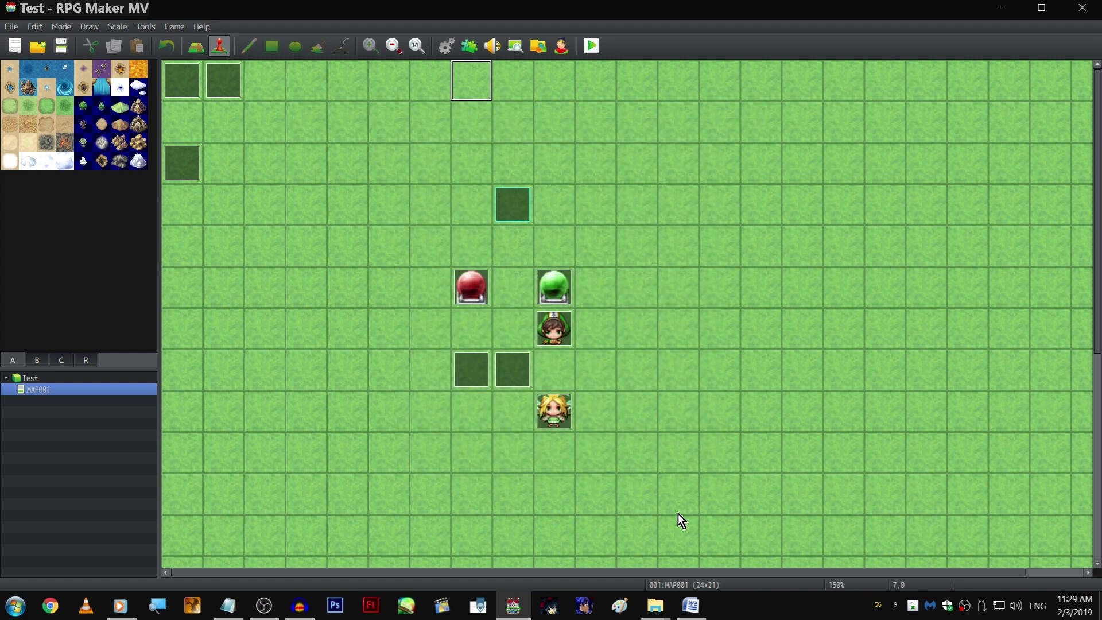
# Open the "Scene 1, 2, 3, 4" event and look through the commands on its pages 2 and 3
pyautogui.doubleClick(182, 160)
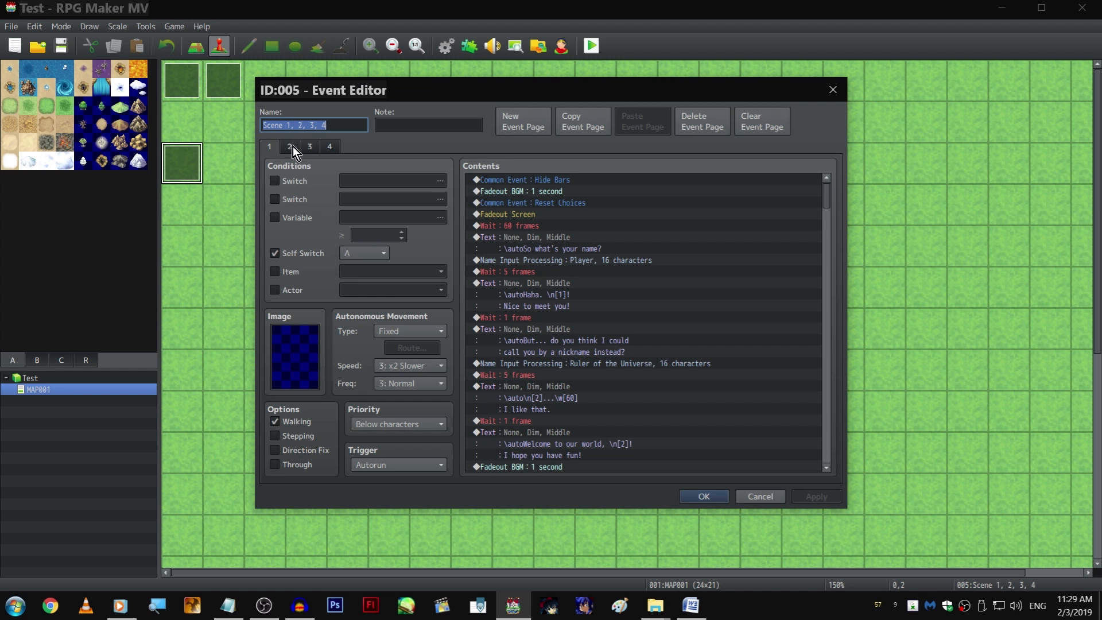
pyautogui.click(290, 147)
pyautogui.scroll(-10, 746, 258)
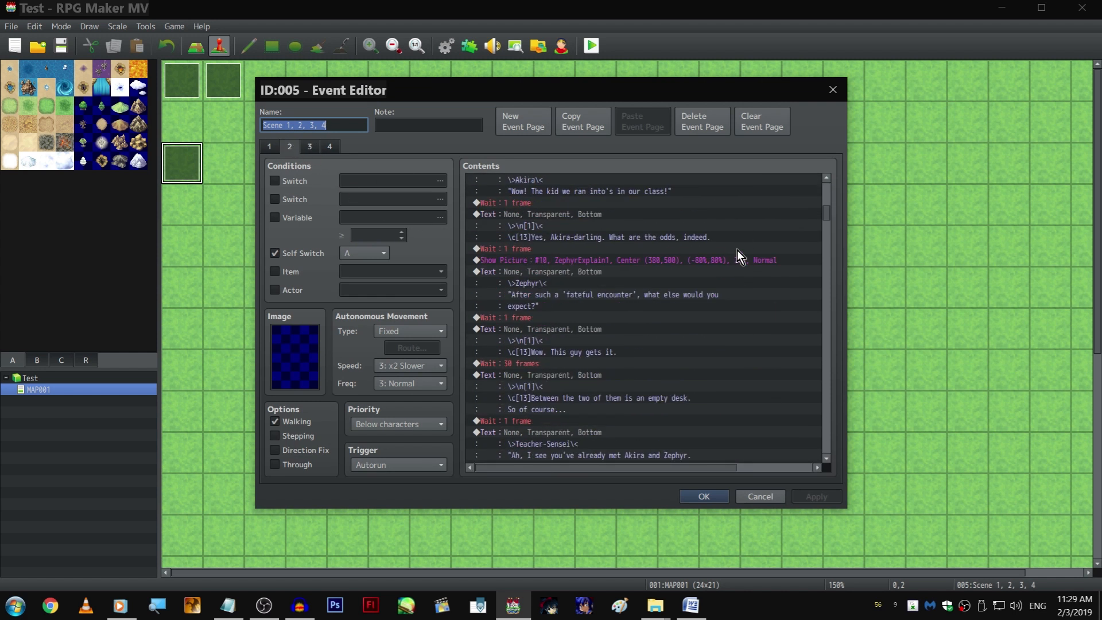
pyautogui.click(310, 147)
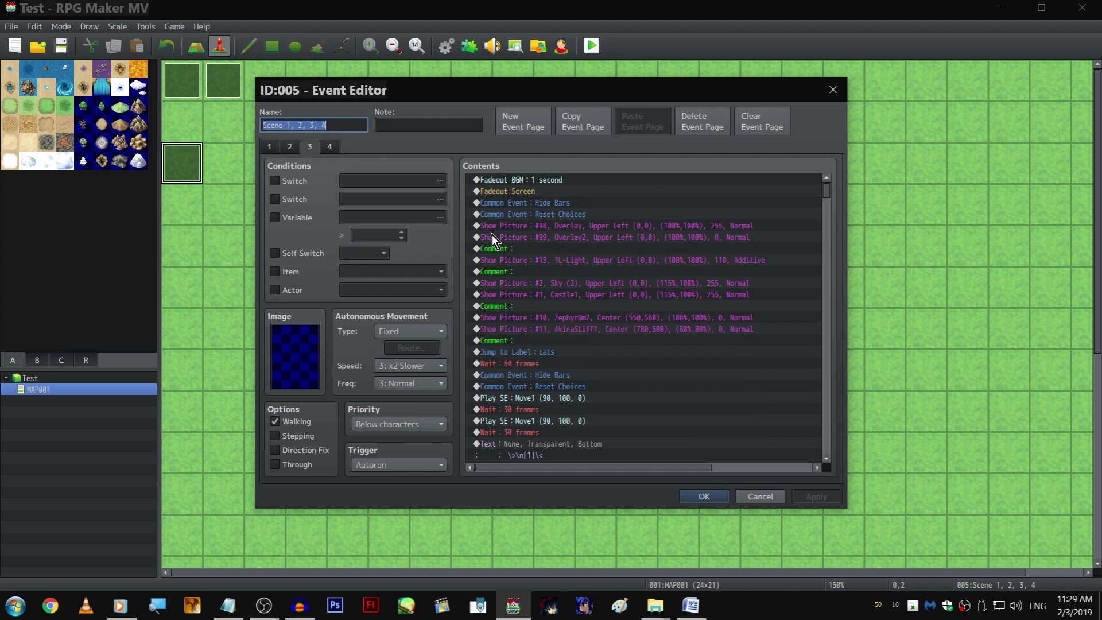
# Switch to the Scenario document in Word and read through the roof scene script to the document's end
pyautogui.click(691, 605)
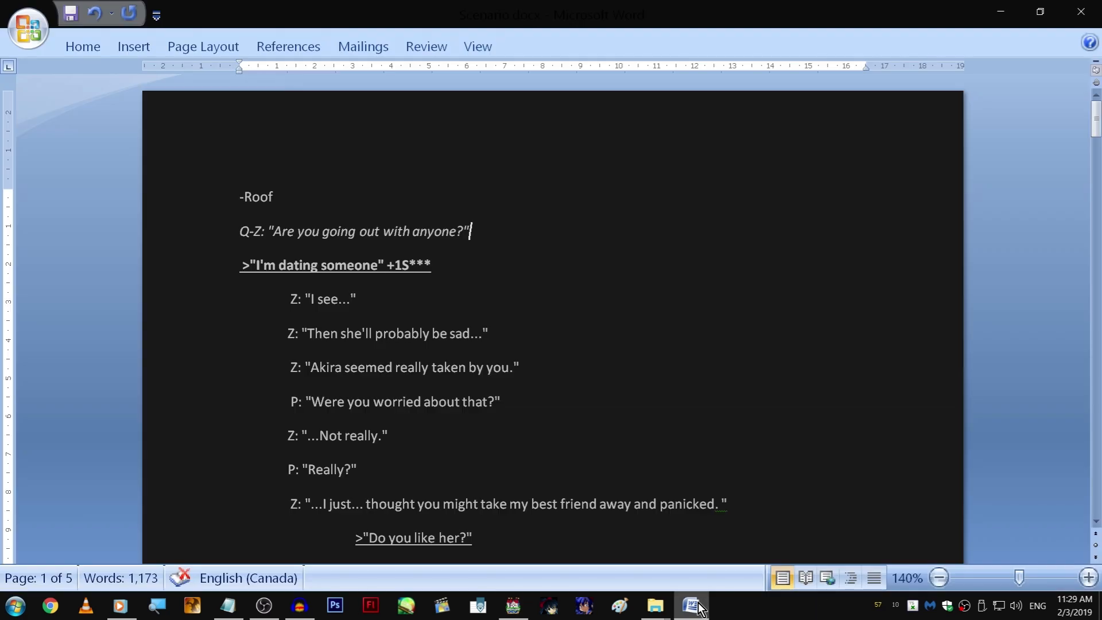
pyautogui.scroll(-15, 691, 265)
pyautogui.scroll(-20, 691, 265)
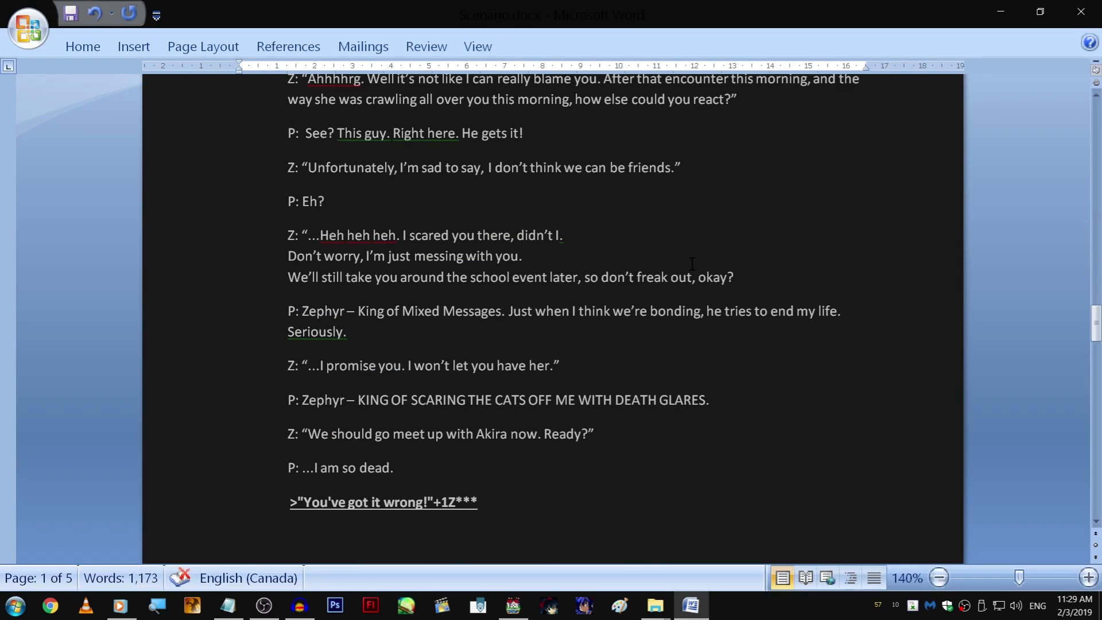
pyautogui.moveTo(464, 374); pyautogui.dragTo(167, 163)
pyautogui.moveTo(355, 328); pyautogui.dragTo(534, 357)
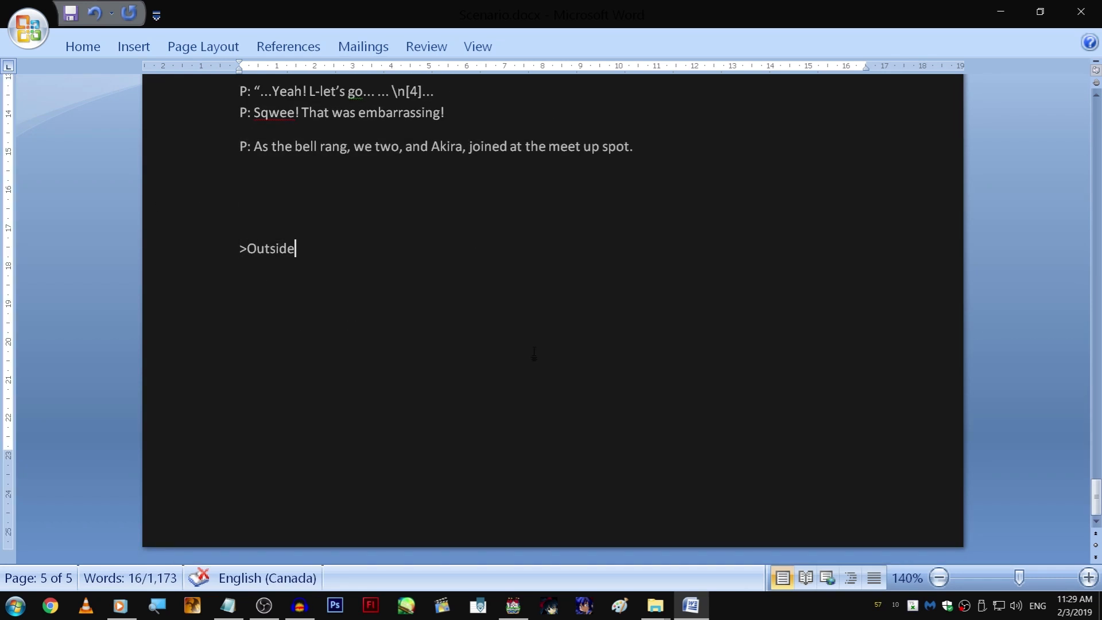
# Return to the start of the Scenario document, and move the Word window aside to get back to the event editor
pyautogui.scroll(18, 726, 320)
pyautogui.scroll(20, 744, 301)
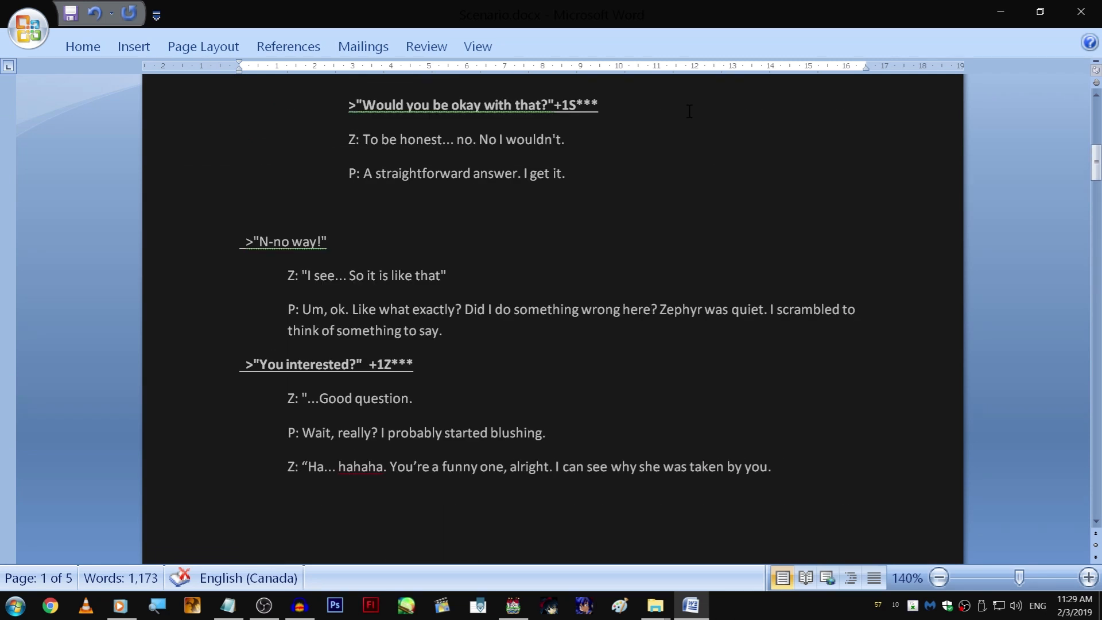
pyautogui.hotkey('ctrl', 'Home')
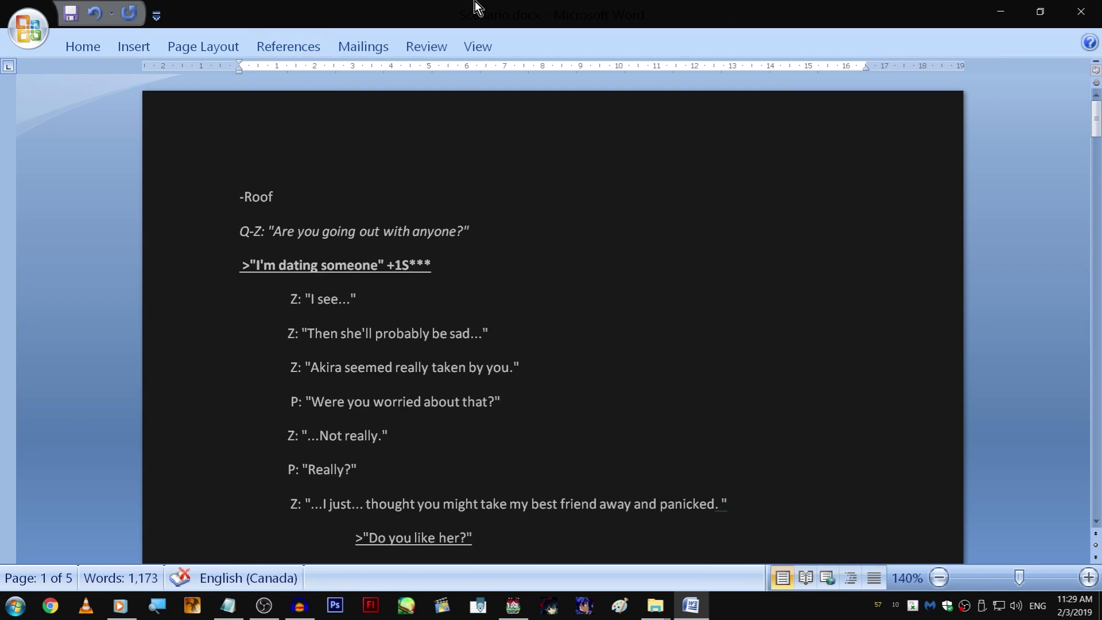
pyautogui.moveTo(477, 12); pyautogui.dragTo(0, 149)
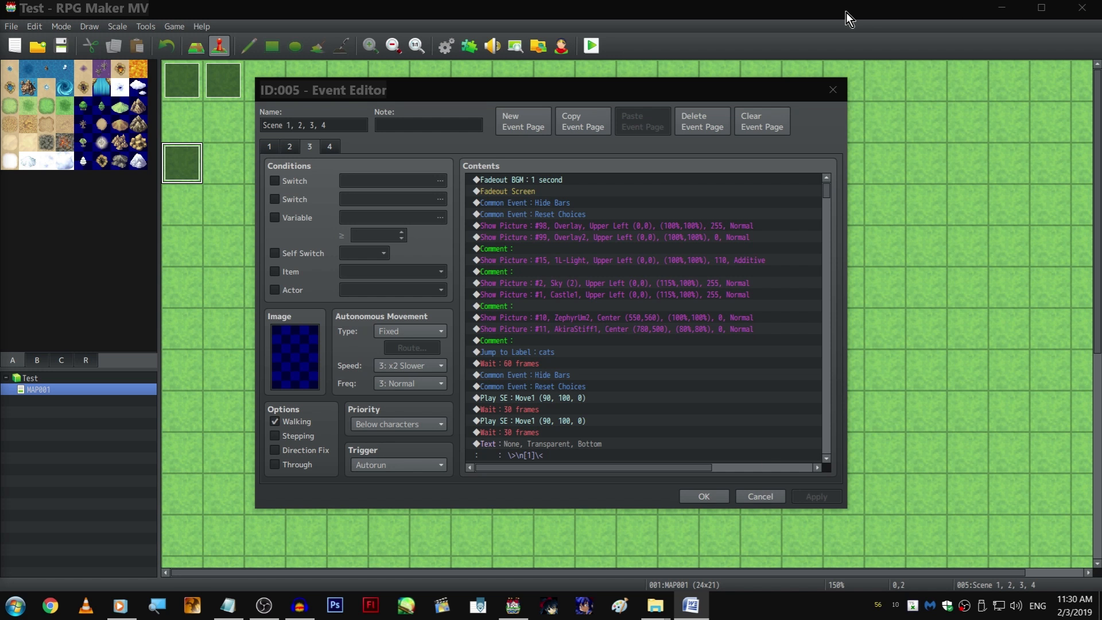
# Read page 3 of the scene event from the lunch dialogue with Zephyr through the choice branches, and select the "Are you and Akira dating?" choice block
pyautogui.scroll(-10, 760, 296)
pyautogui.moveTo(827, 214); pyautogui.dragTo(827, 291)
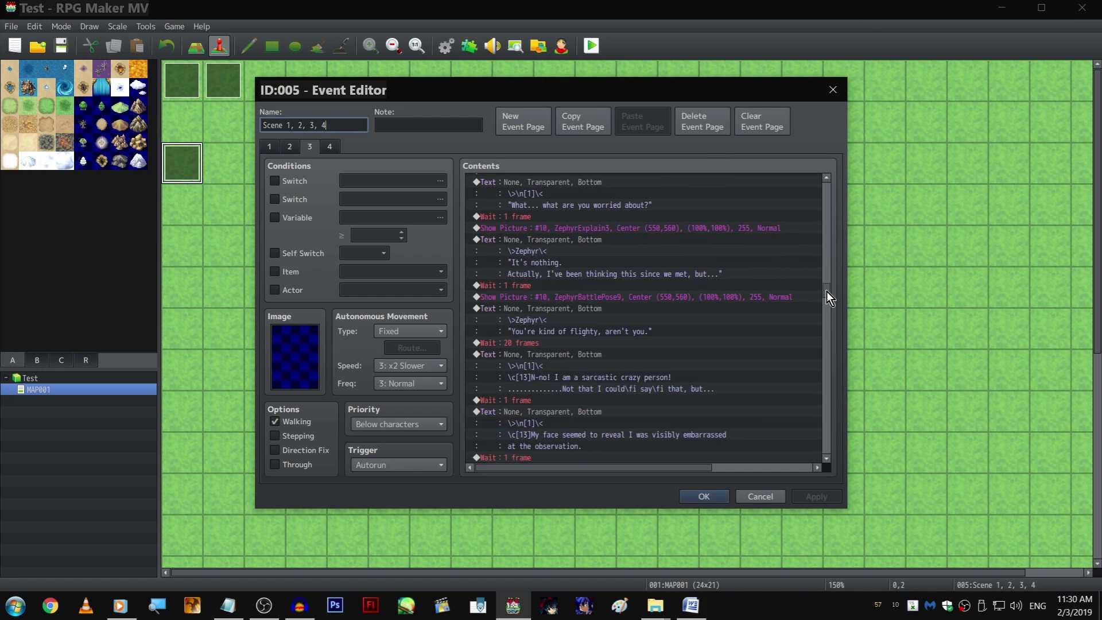
pyautogui.scroll(-8, 604, 337)
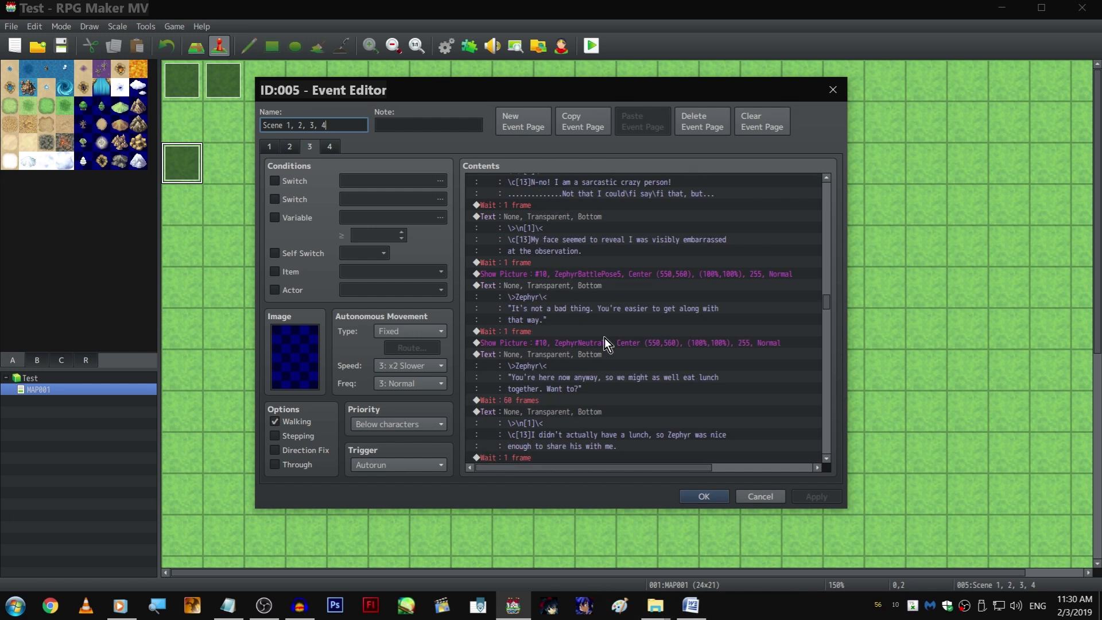
pyautogui.hotkey('alt', 'Tab')
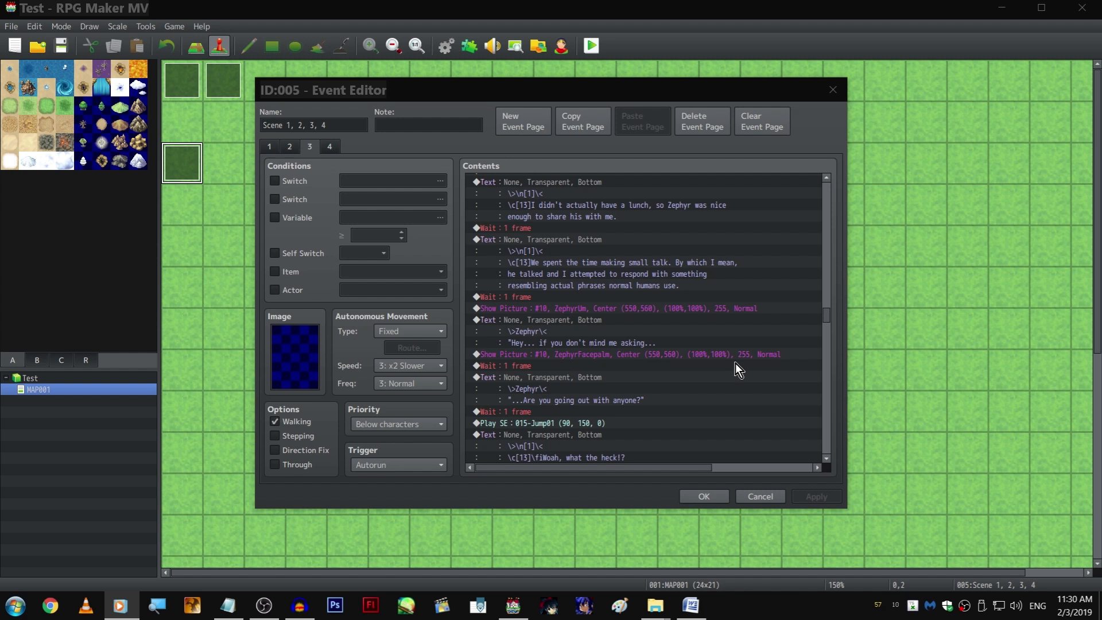
pyautogui.scroll(-9, 643, 331)
pyautogui.click(662, 296)
pyautogui.scroll(10, 677, 304)
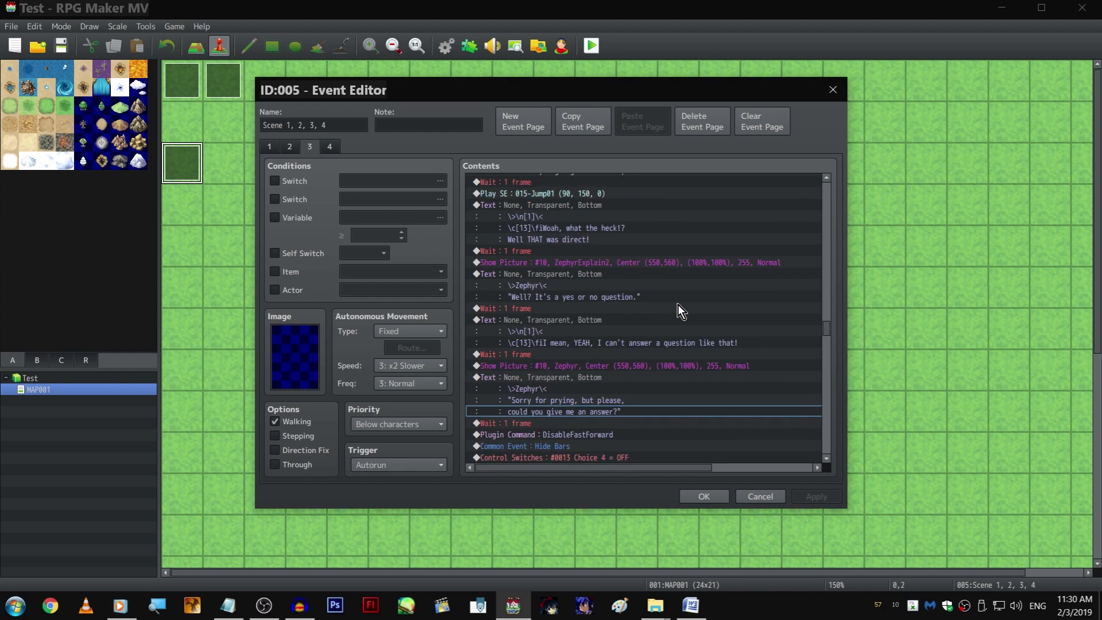
pyautogui.moveTo(827, 305)
pyautogui.mouseDown()
pyautogui.moveTo(824, 129)
pyautogui.moveTo(818, 294)
pyautogui.mouseUp()
pyautogui.scroll(-15, 797, 422)
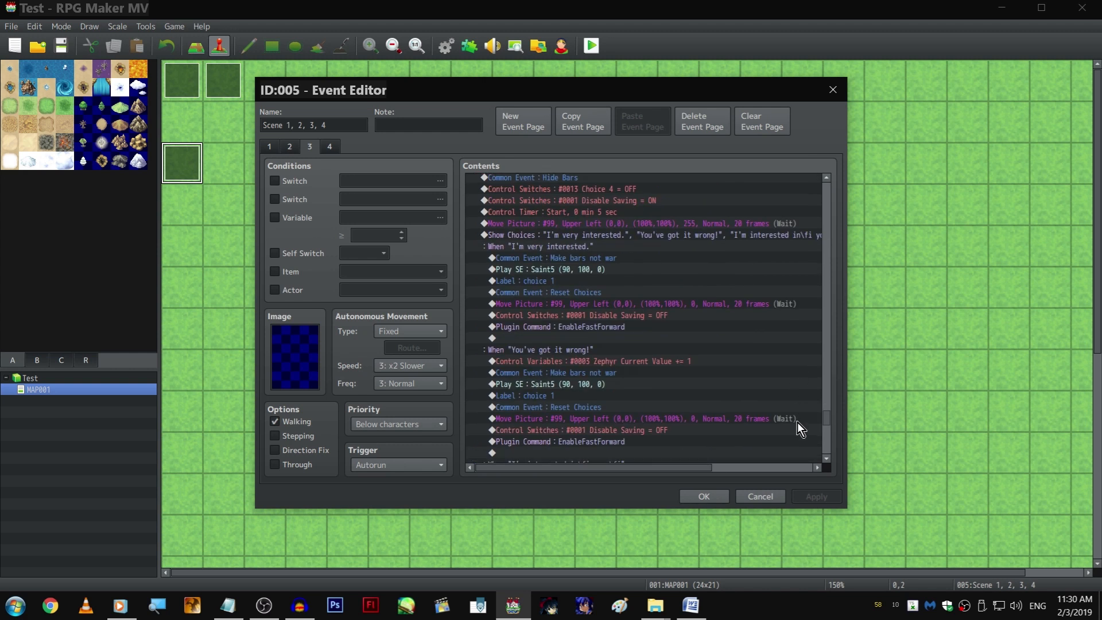
pyautogui.scroll(1, 797, 405)
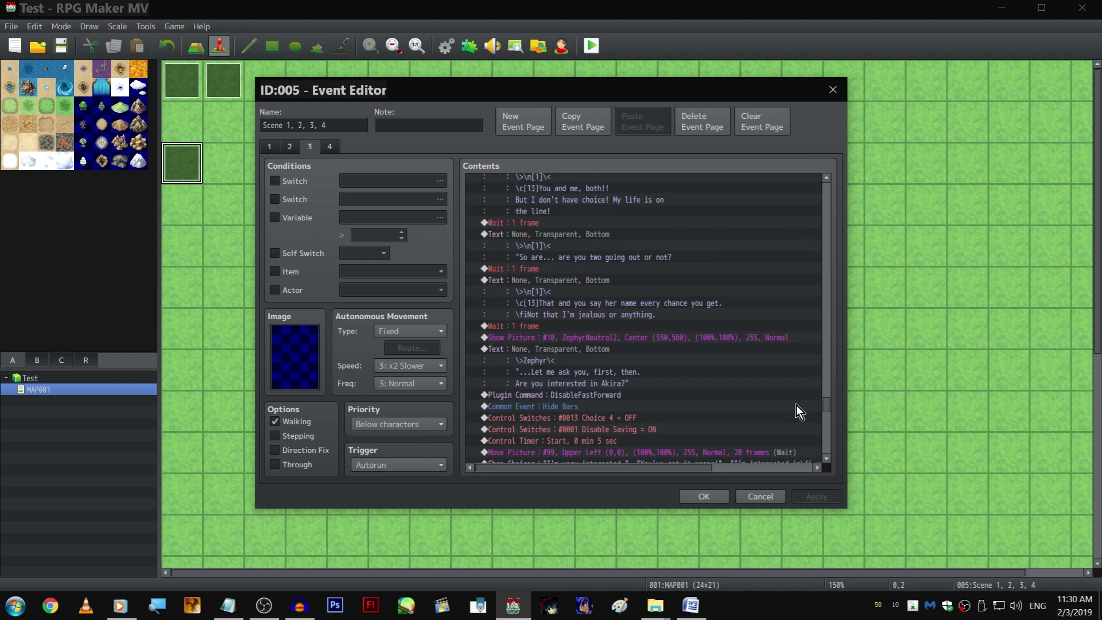
pyautogui.scroll(-5, 717, 405)
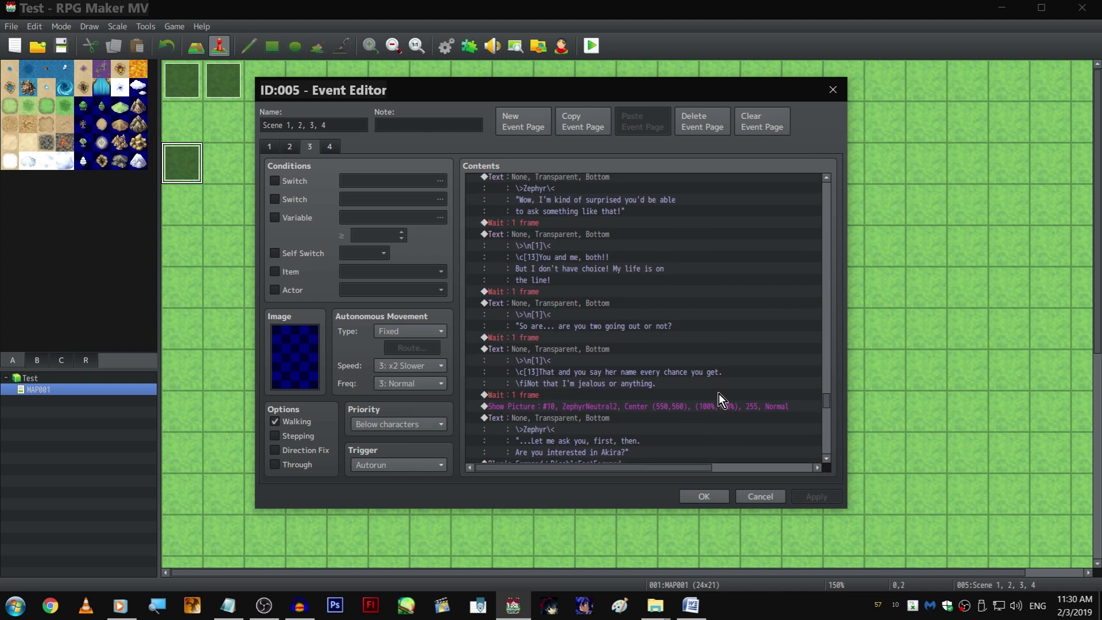
pyautogui.scroll(2, 716, 382)
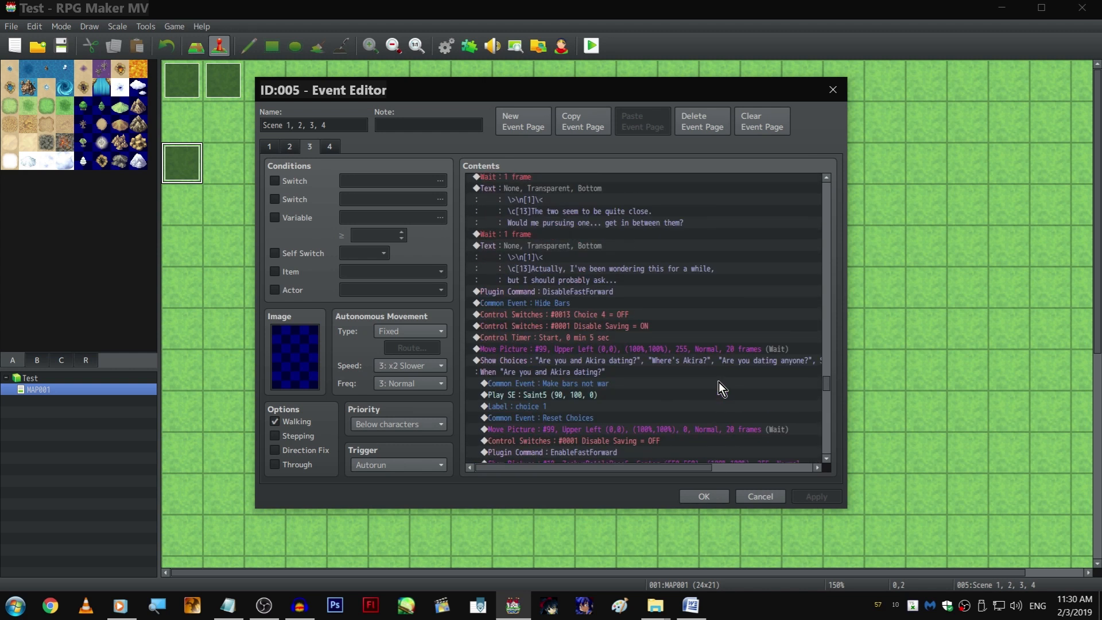
pyautogui.click(678, 359)
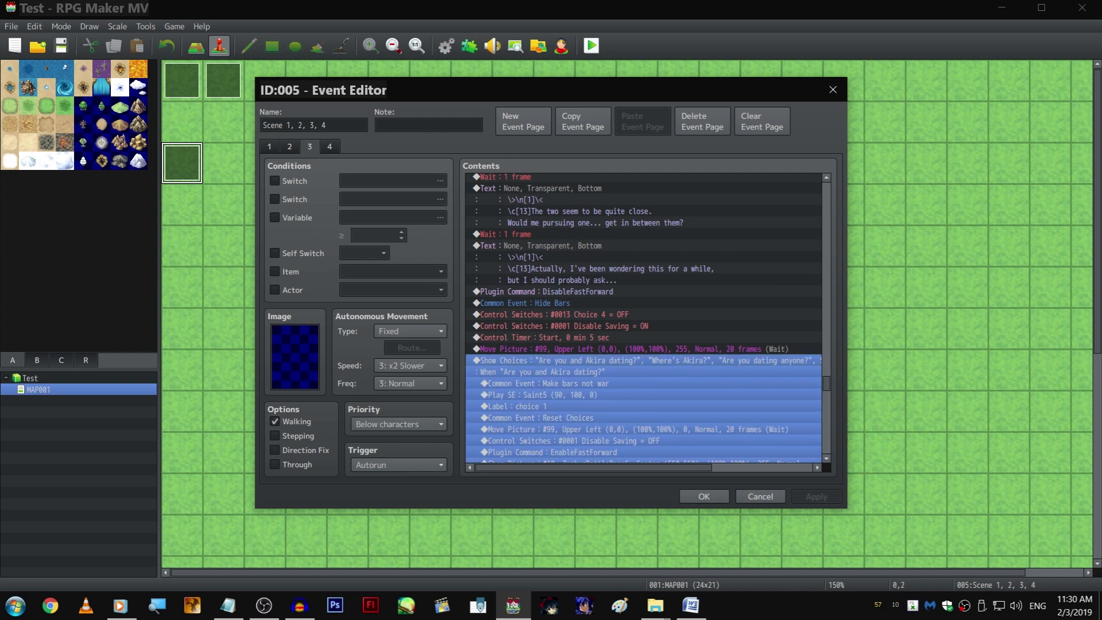
# Bring the Scenario document beside the event editor to check the roof script's opening, and move it out of the way again
pyautogui.moveTo(1100, 389); pyautogui.dragTo(1082, 110)
pyautogui.moveTo(1012, 301); pyautogui.dragTo(1013, 576)
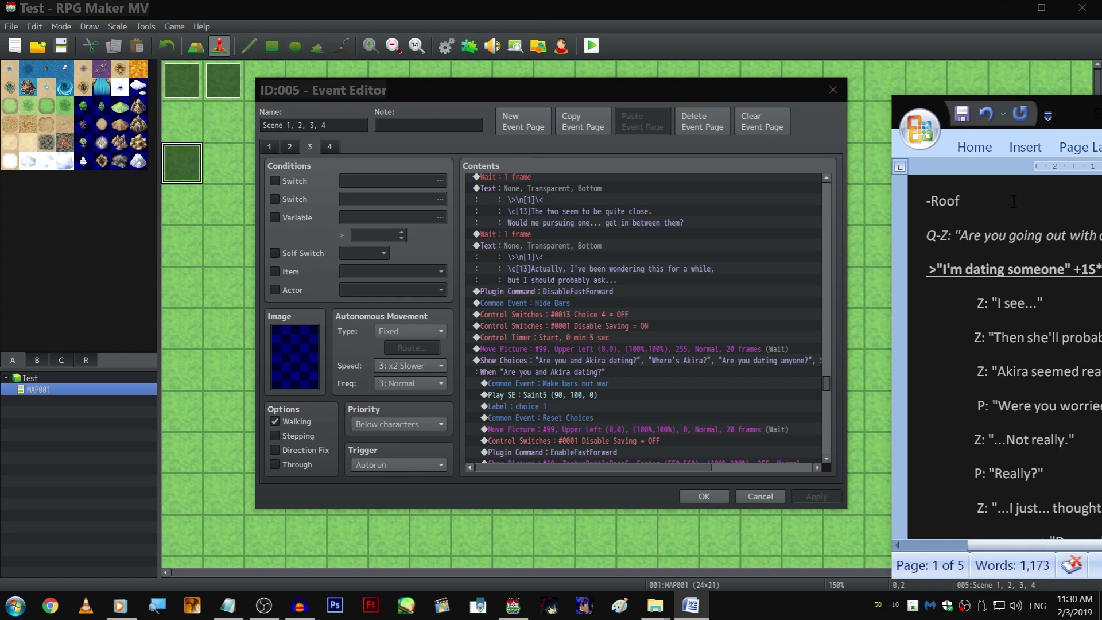
pyautogui.moveTo(1087, 122); pyautogui.dragTo(1, 397)
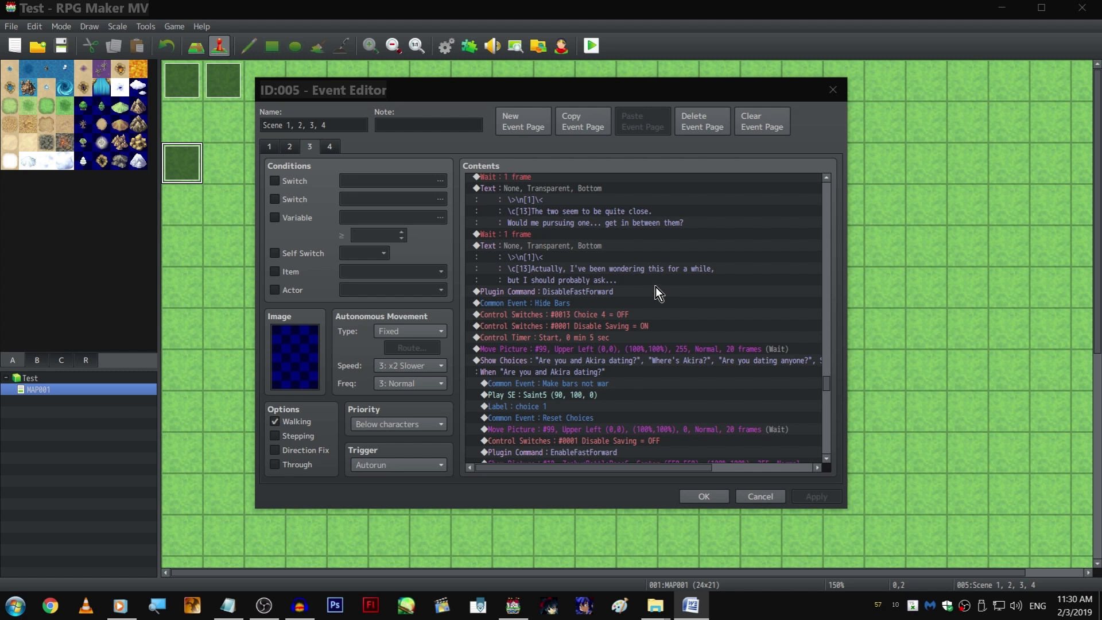
# Examine the "I'm dating someone." choices, the "Are you and Akira dating?" branches and the nested choices at the end of page 3
pyautogui.scroll(5, 650, 288)
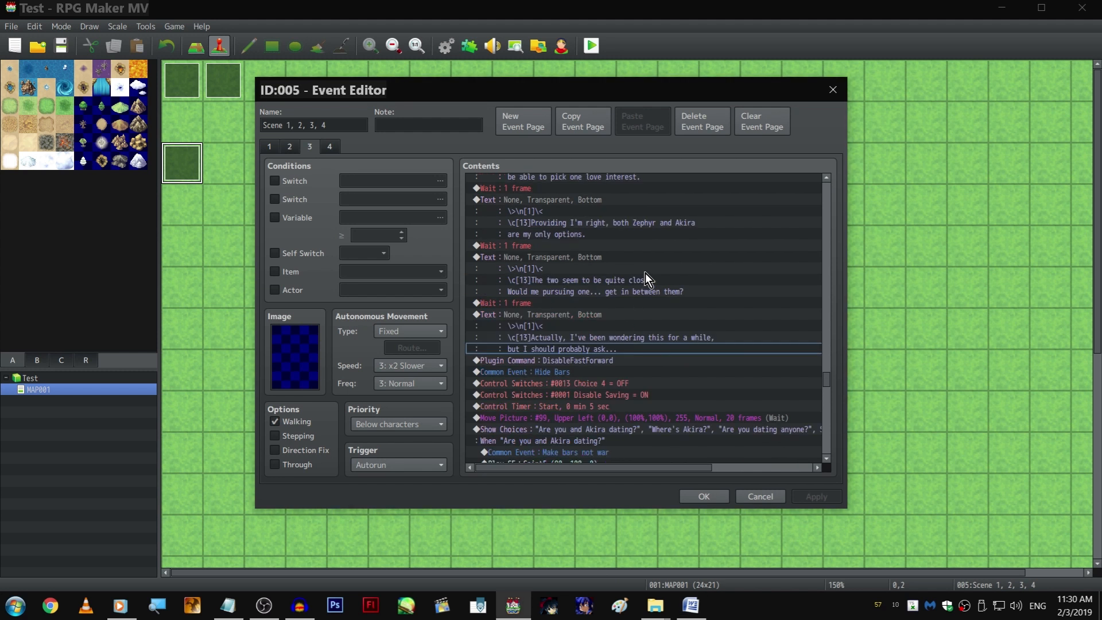
pyautogui.scroll(8, 631, 287)
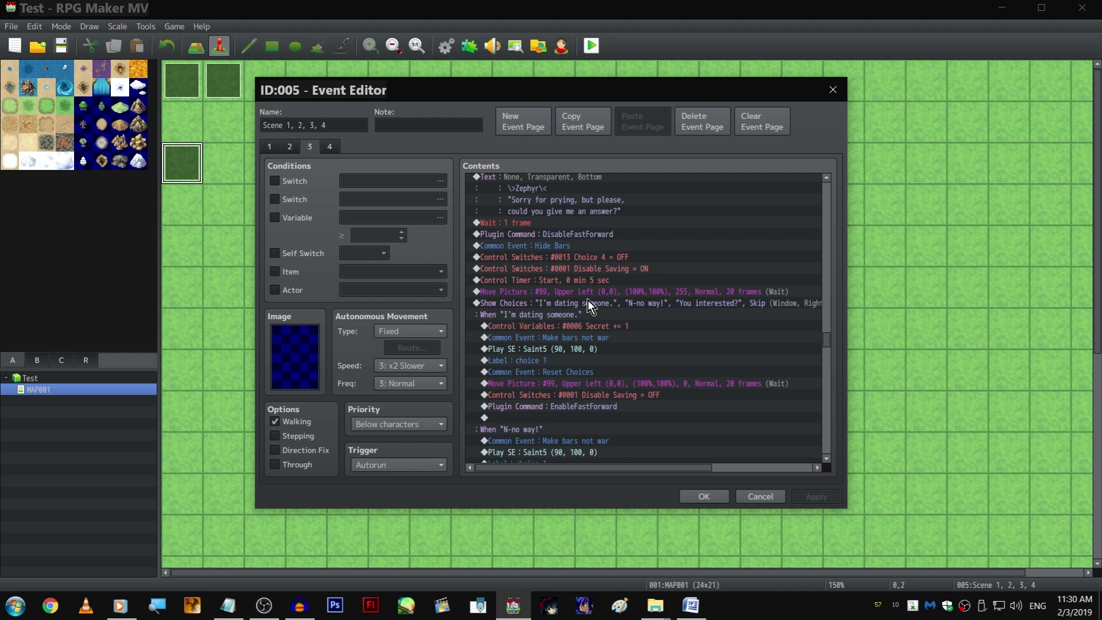
pyautogui.scroll(5, 592, 304)
pyautogui.scroll(-4, 606, 327)
pyautogui.scroll(-20, 607, 333)
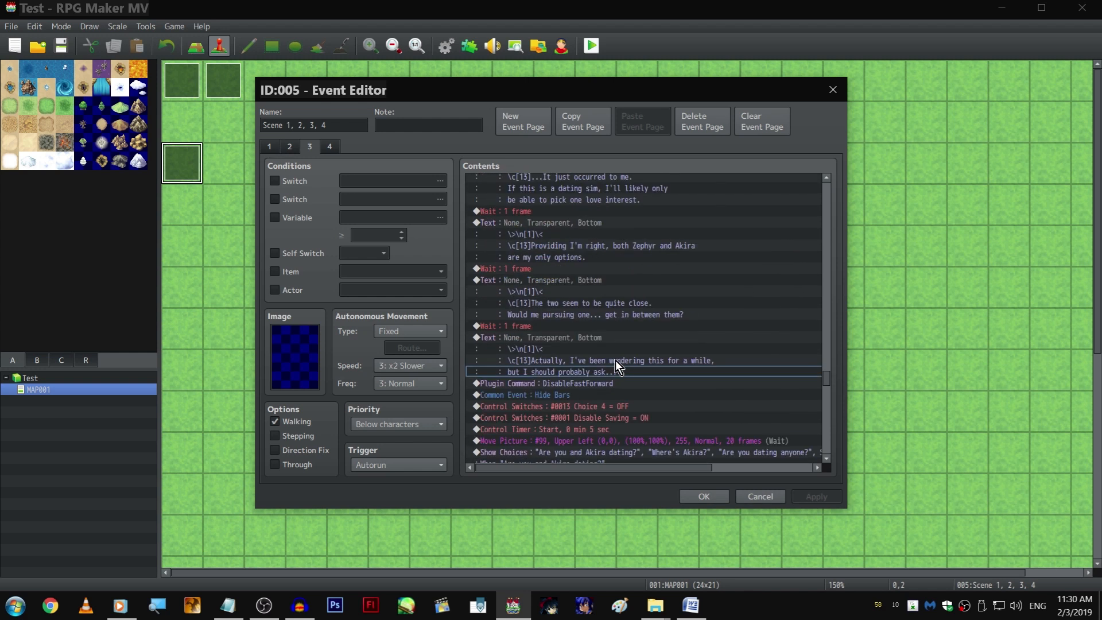
pyautogui.scroll(-4, 609, 370)
pyautogui.moveTo(574, 91); pyautogui.dragTo(646, 89)
pyautogui.scroll(-7, 690, 280)
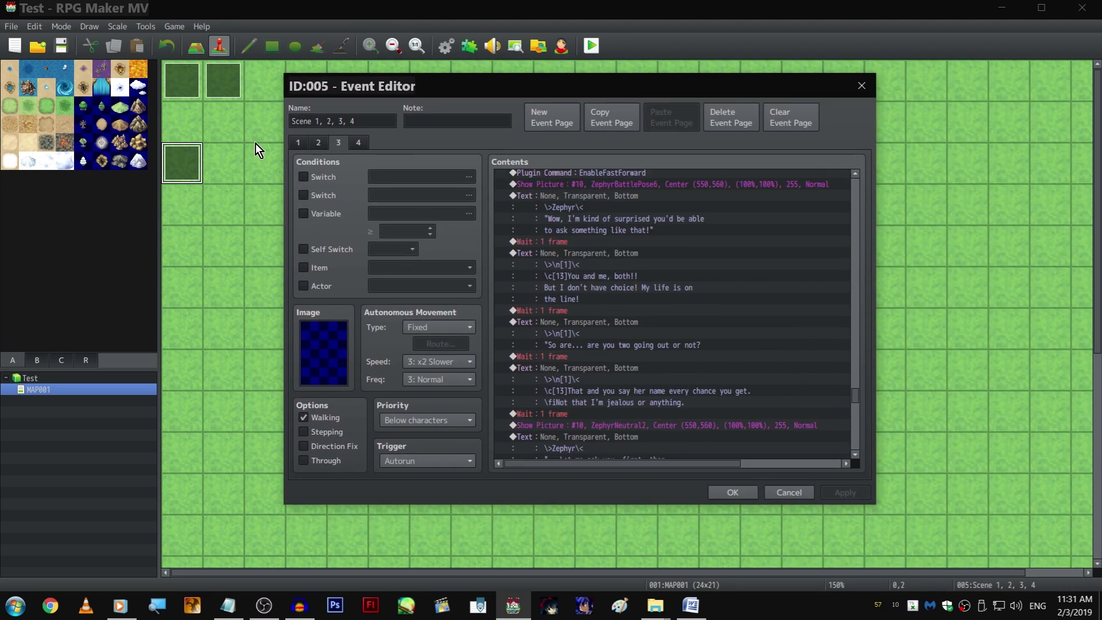
pyautogui.scroll(-15, 833, 310)
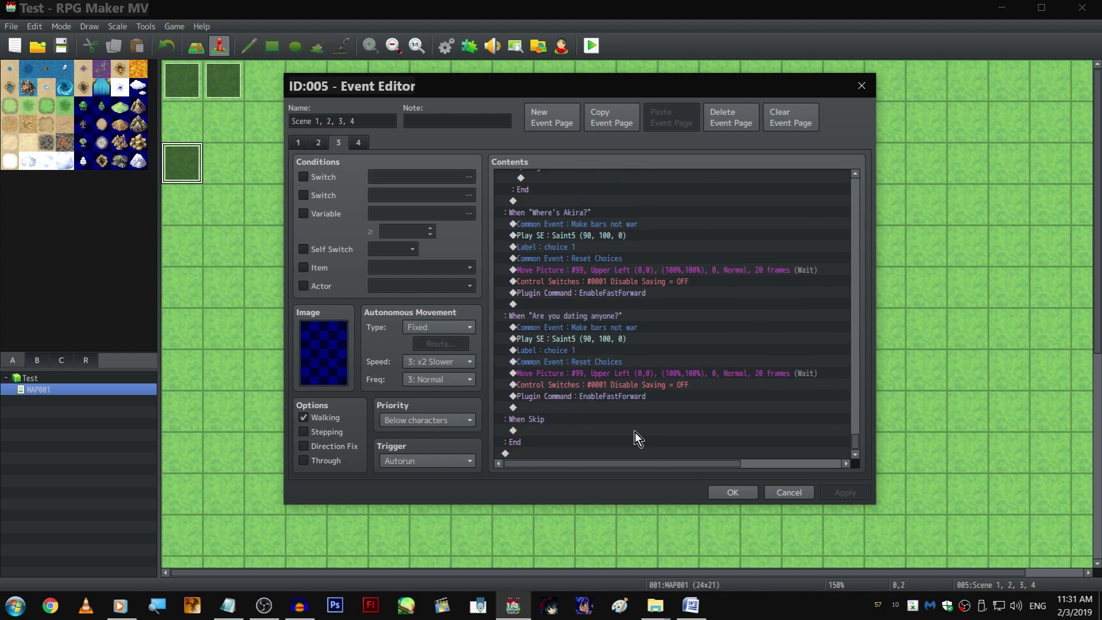
pyautogui.scroll(10, 637, 398)
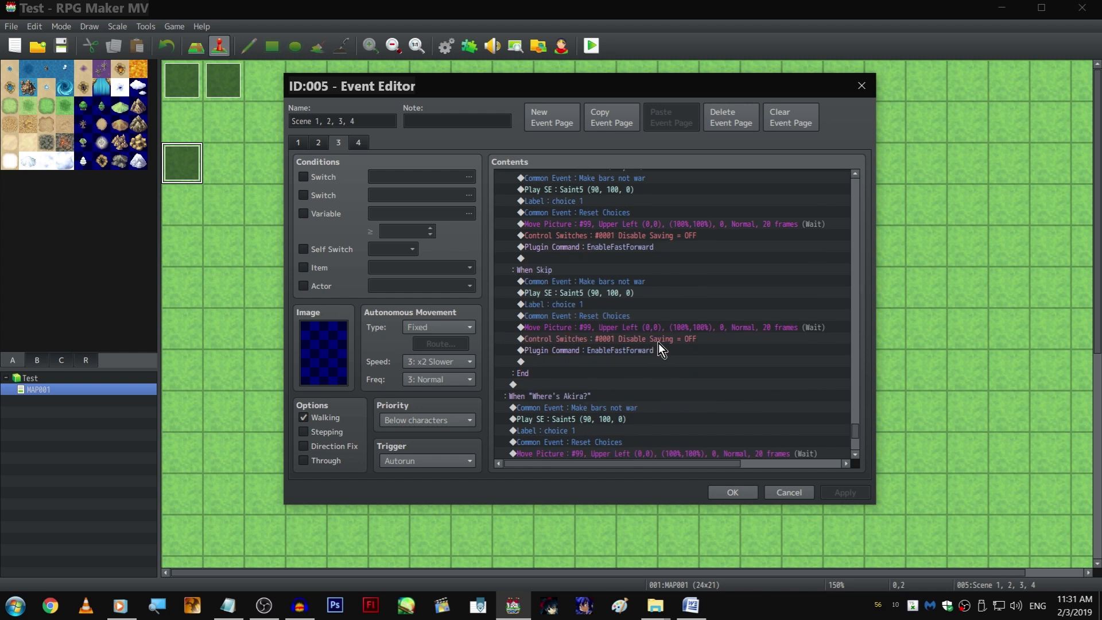
pyautogui.scroll(3, 663, 325)
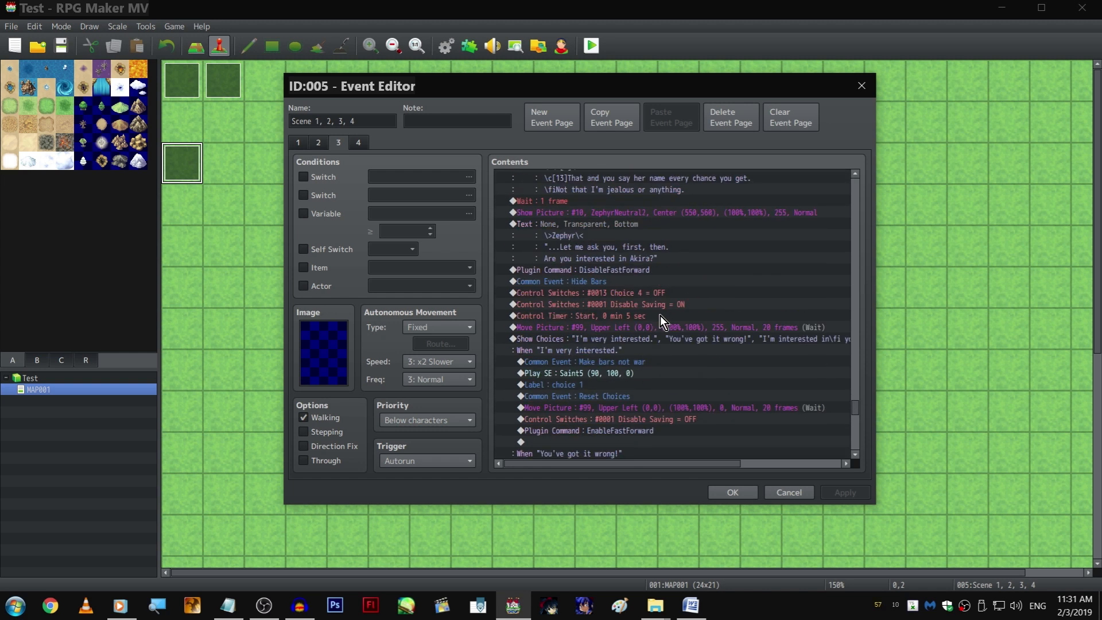
# Delete the nested Show Choices block starting with "I'm very interested." from the "Are you and Akira dating?" branch
pyautogui.click(639, 341)
pyautogui.scroll(-10, 574, 332)
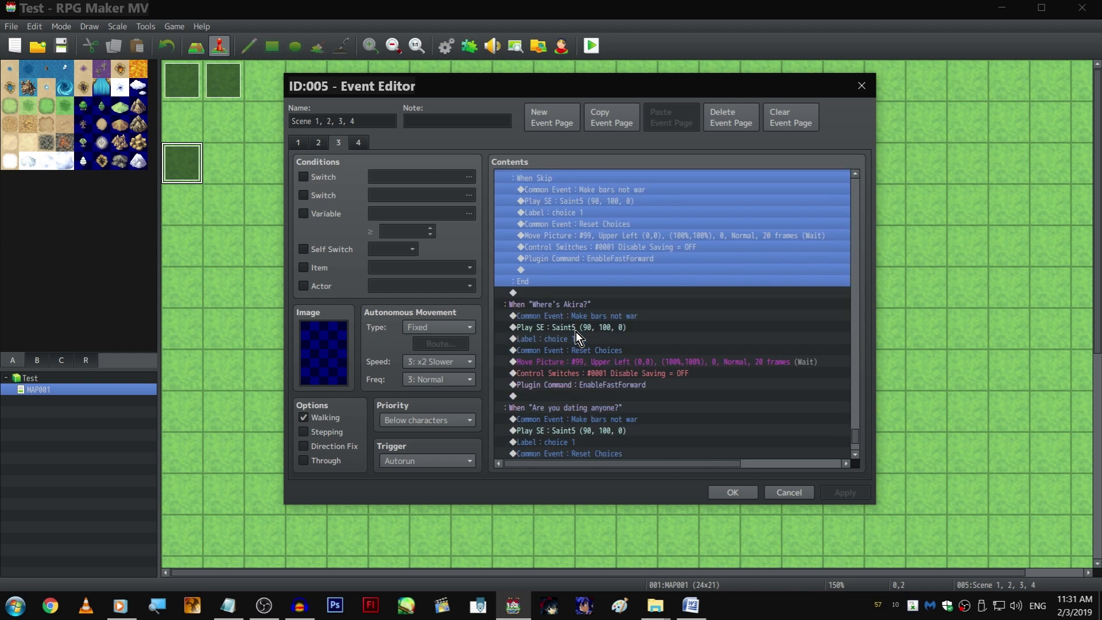
pyautogui.scroll(-3, 632, 318)
pyautogui.scroll(6, 635, 318)
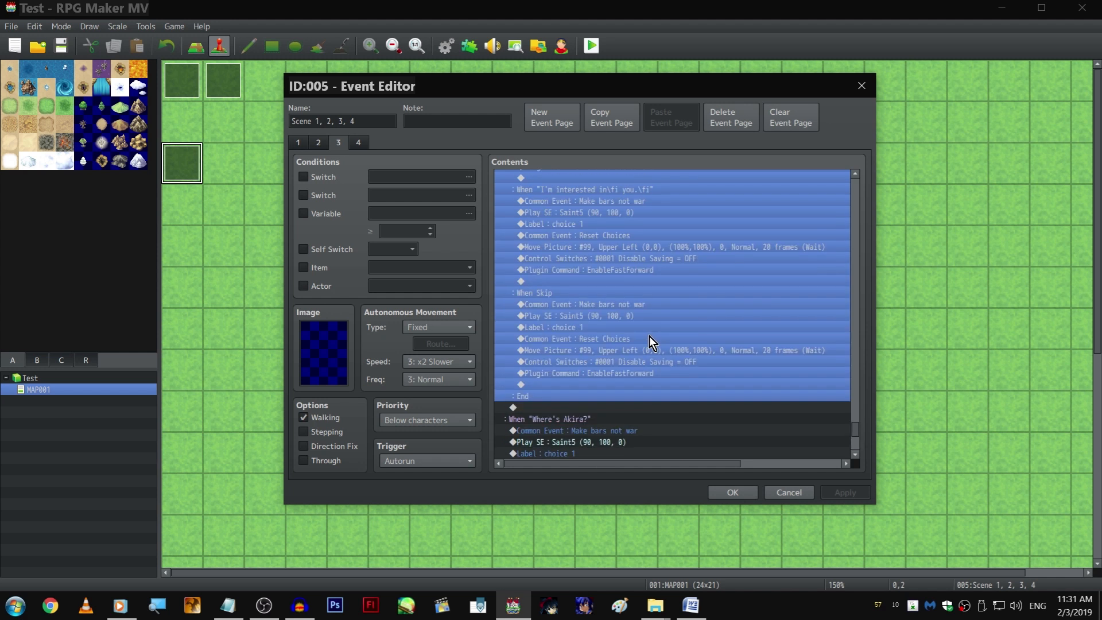
pyautogui.scroll(5, 648, 335)
pyautogui.rightClick(558, 371)
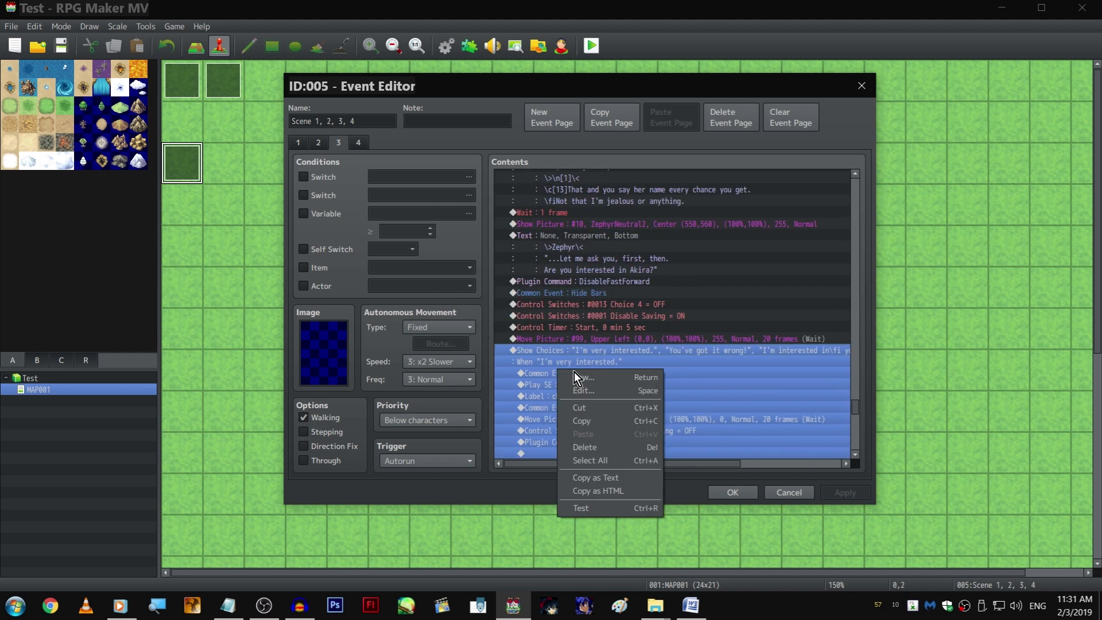
pyautogui.click(630, 447)
# Select the "Are you and Akira dating?" branch commands from Zephyr's "Wow, I'm kind of surprised" text down to the branch's last Move Picture
pyautogui.scroll(10, 620, 367)
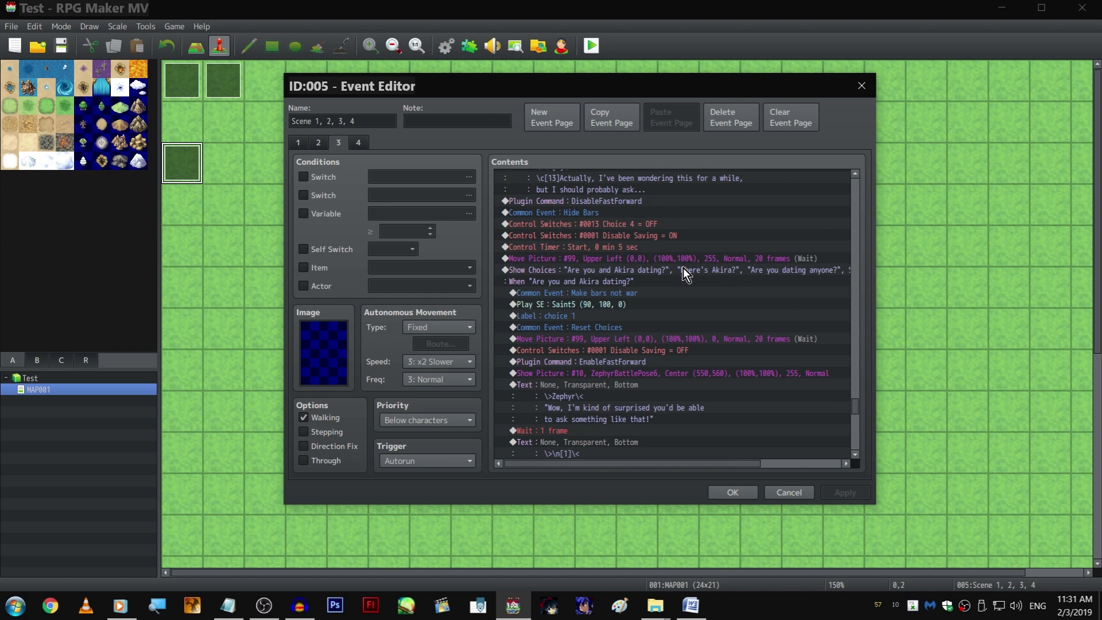
pyautogui.scroll(-5, 683, 268)
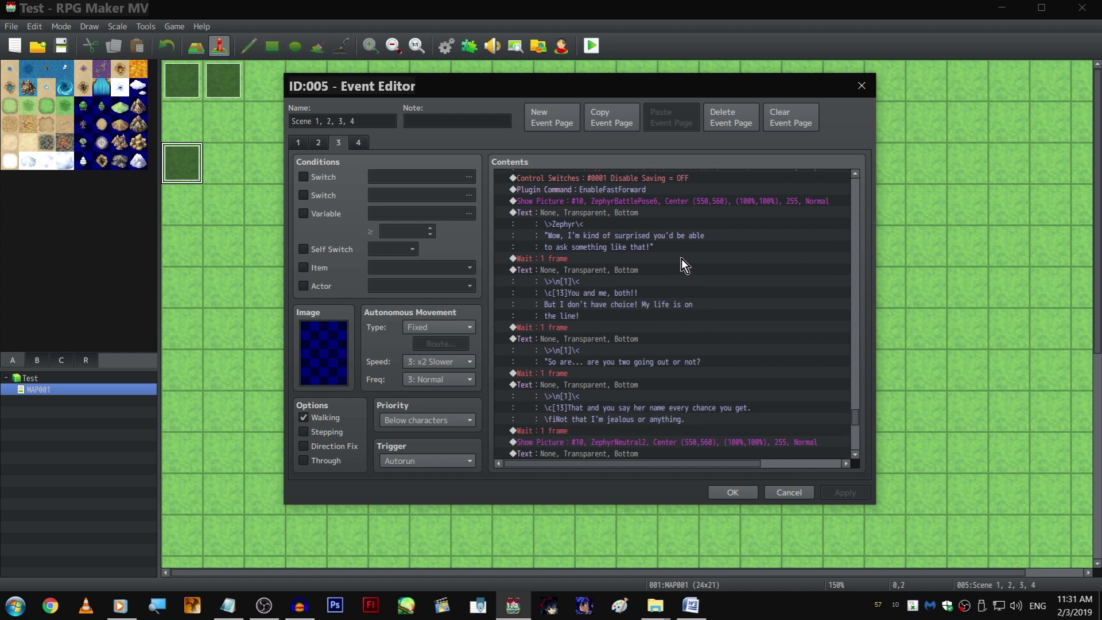
pyautogui.click(666, 232)
pyautogui.scroll(-5, 701, 260)
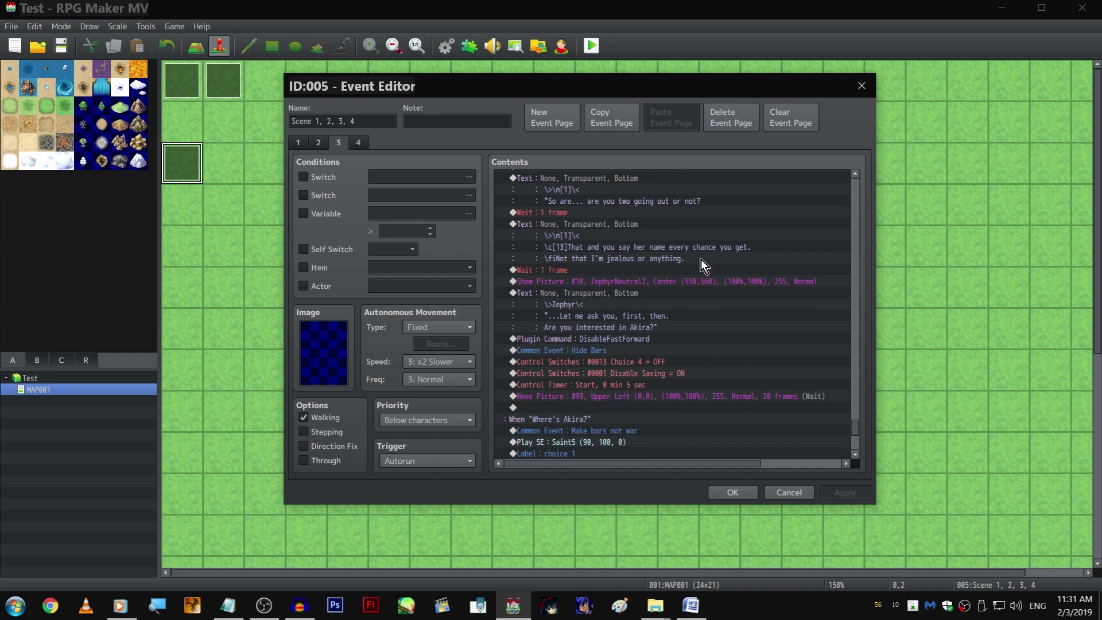
pyautogui.scroll(-4, 701, 259)
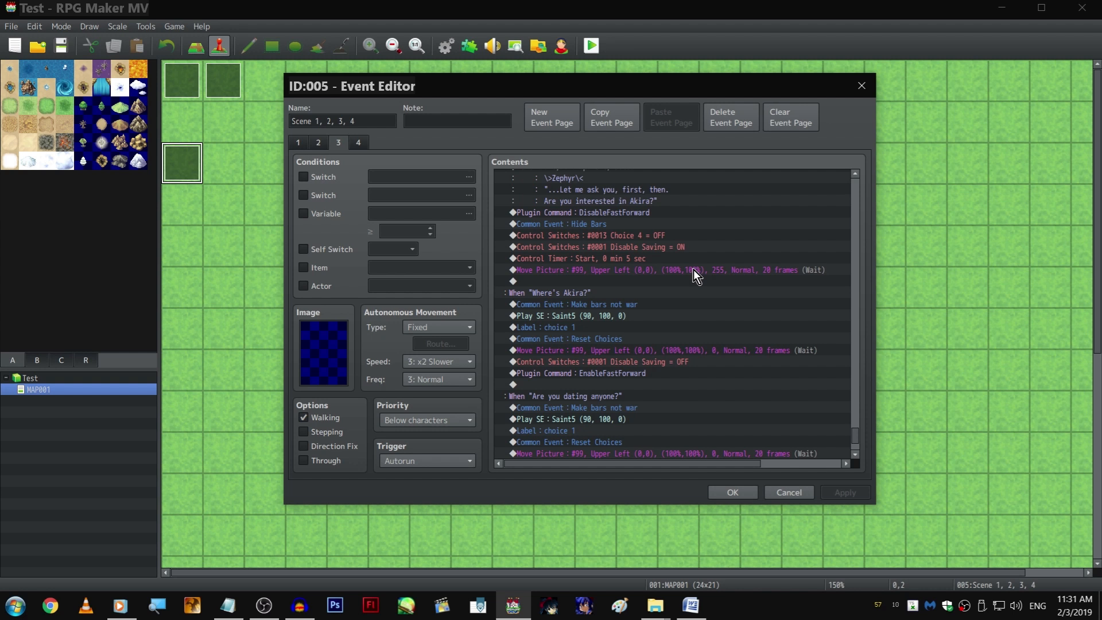
pyautogui.keyDown('shift'); pyautogui.click(693, 270); pyautogui.keyUp('shift')
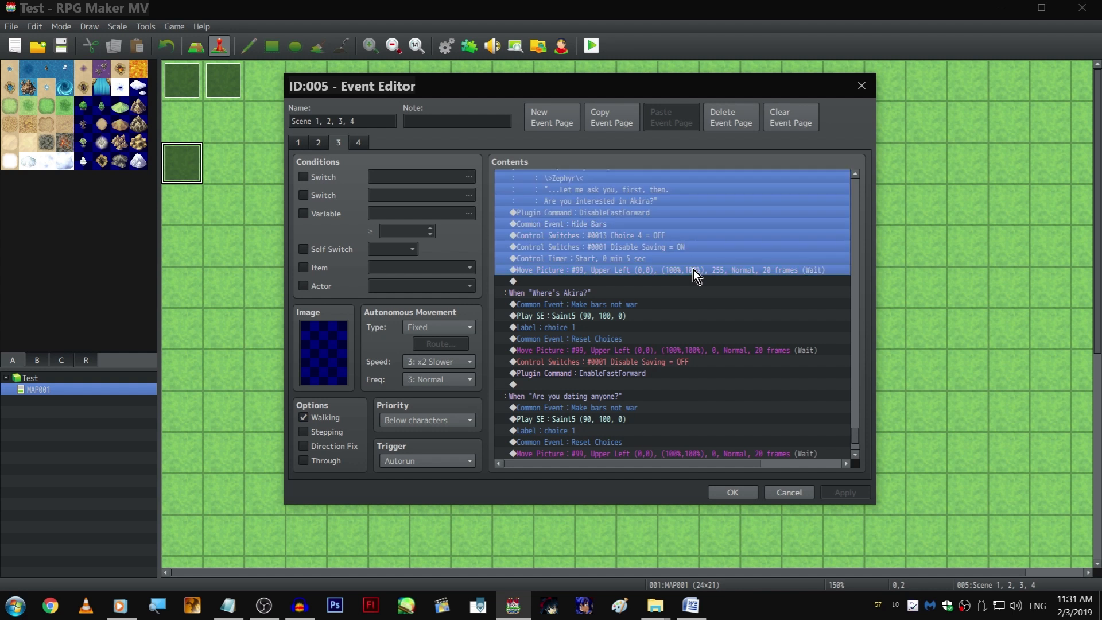
# Look back through the "I'm dating someone." choice branches and the dialogue with Zephyr that leads into them
pyautogui.scroll(8, 692, 269)
pyautogui.scroll(10, 695, 273)
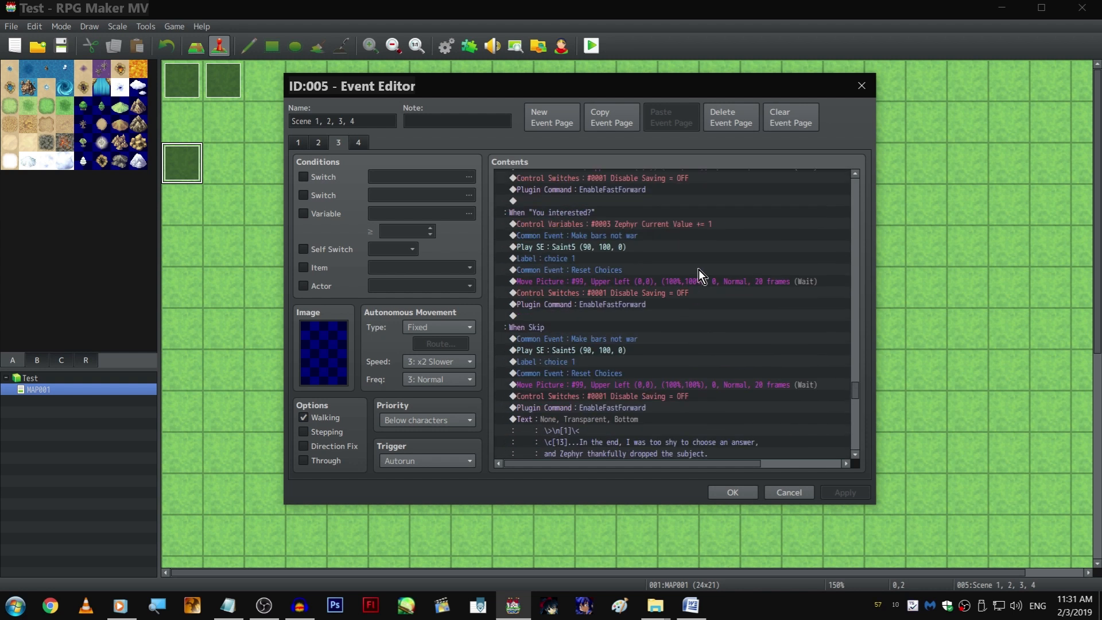
pyautogui.scroll(3, 700, 275)
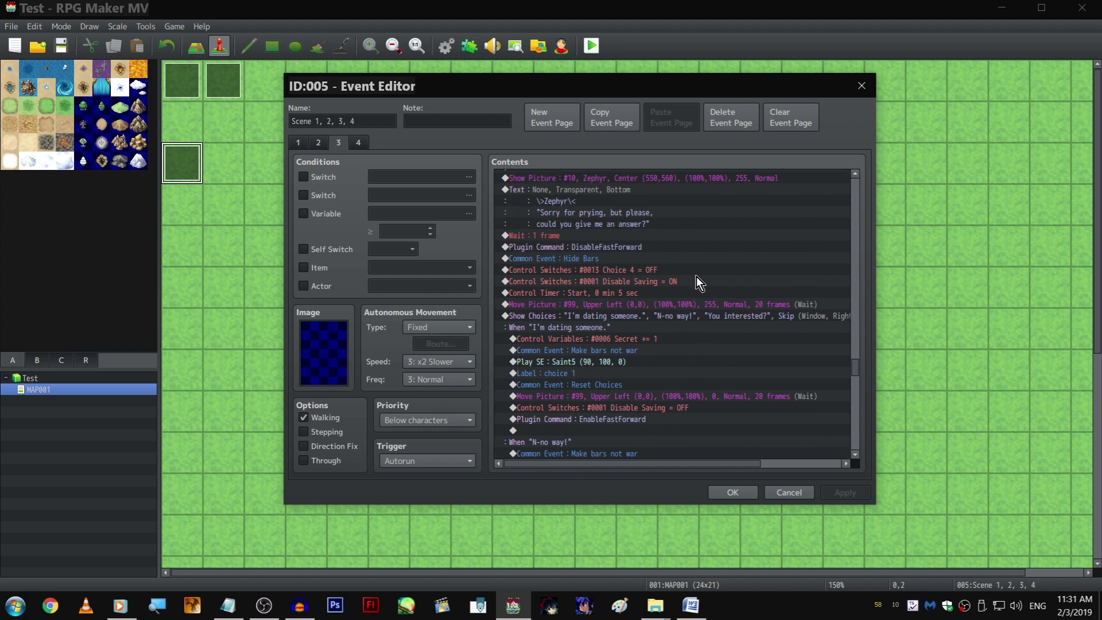
pyautogui.scroll(10, 689, 270)
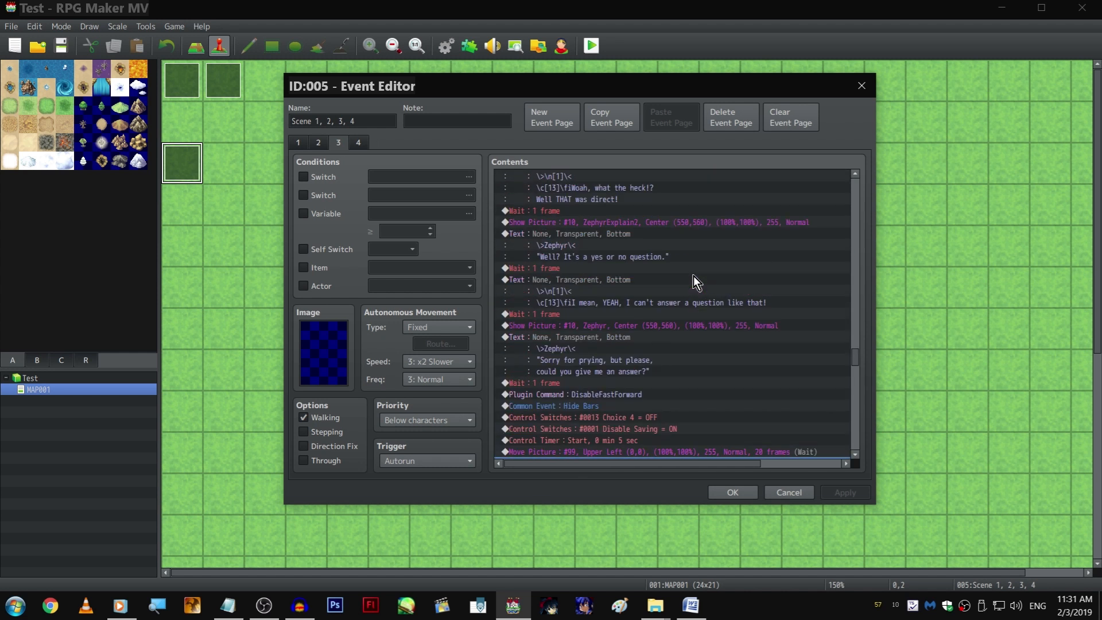
pyautogui.scroll(2, 728, 265)
pyautogui.scroll(-5, 728, 263)
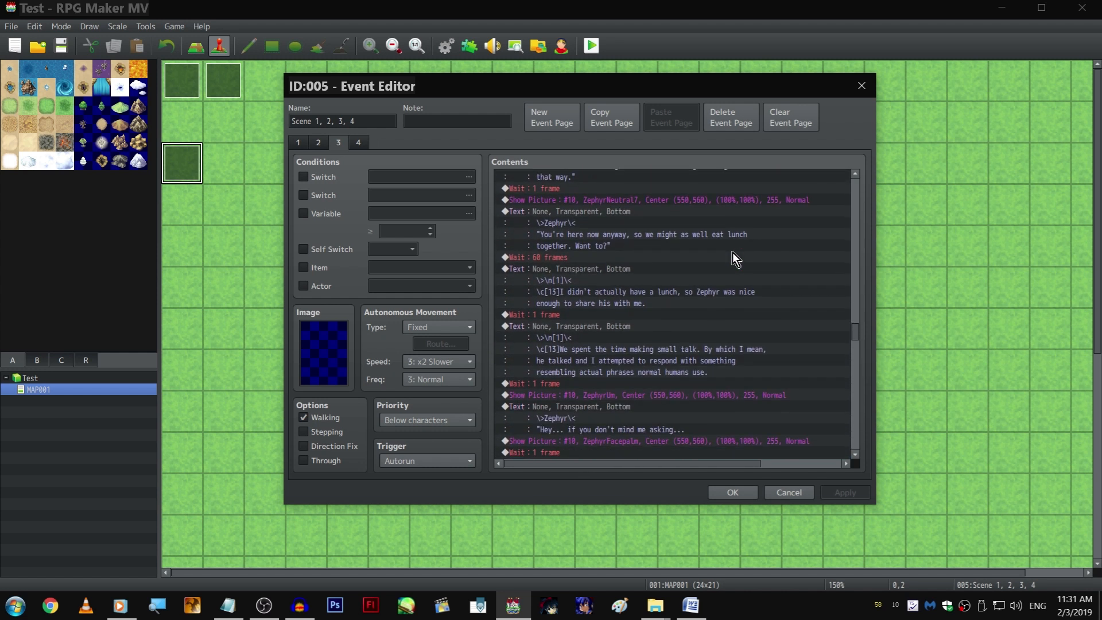
pyautogui.scroll(-8, 732, 248)
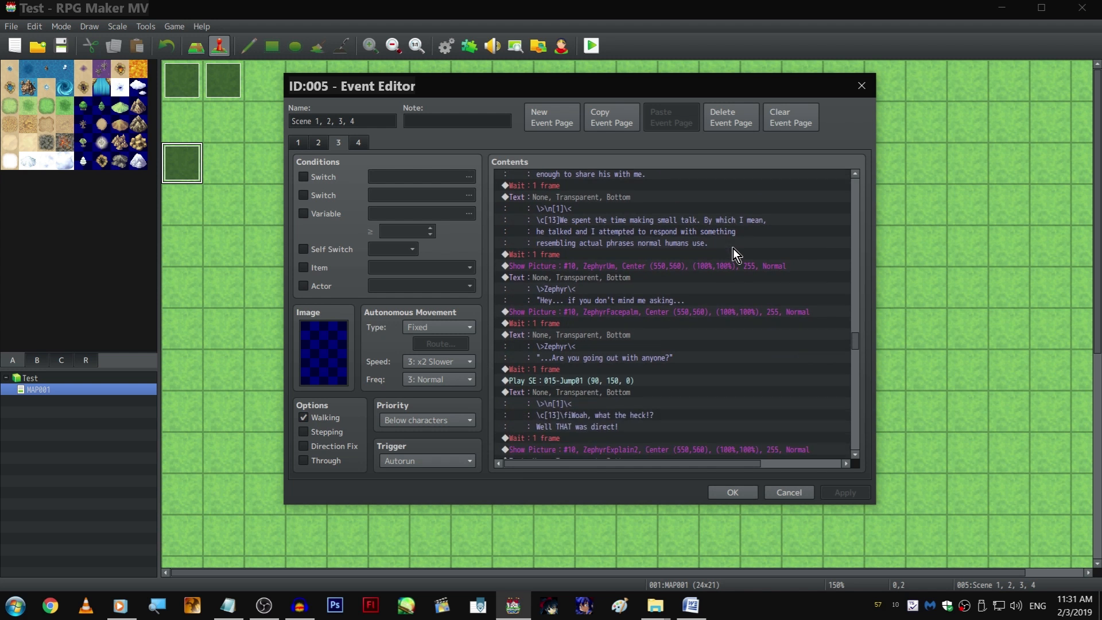
pyautogui.scroll(-3, 732, 249)
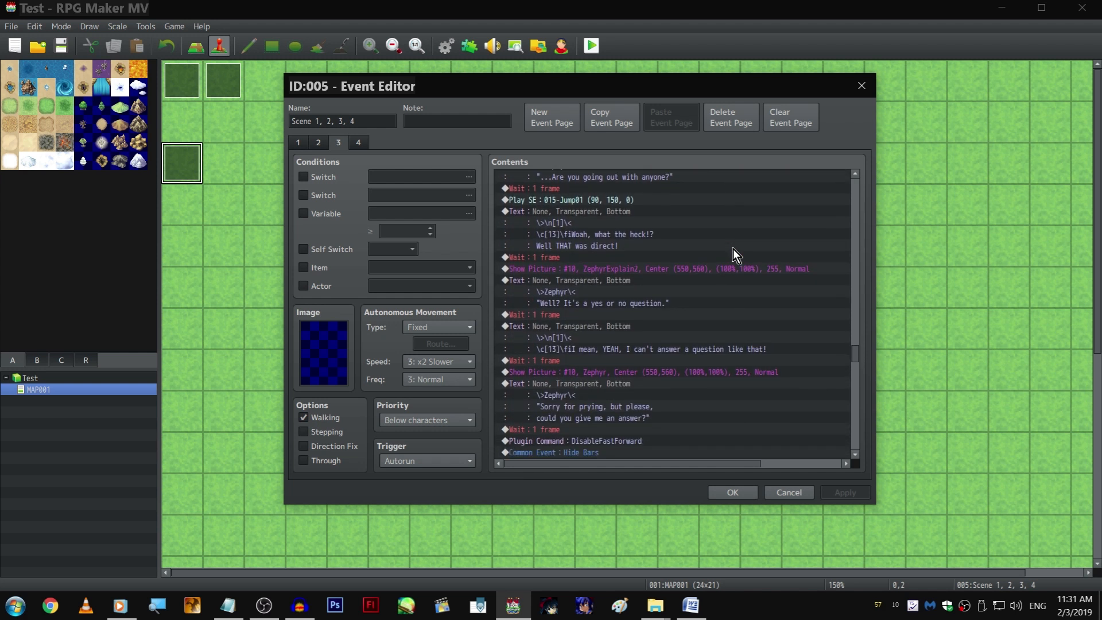
# Read through Zephyr's roof dialogue from the shared lunch down to the "I'm dating someone." choices
pyautogui.scroll(-3, 730, 248)
pyautogui.scroll(-3, 729, 245)
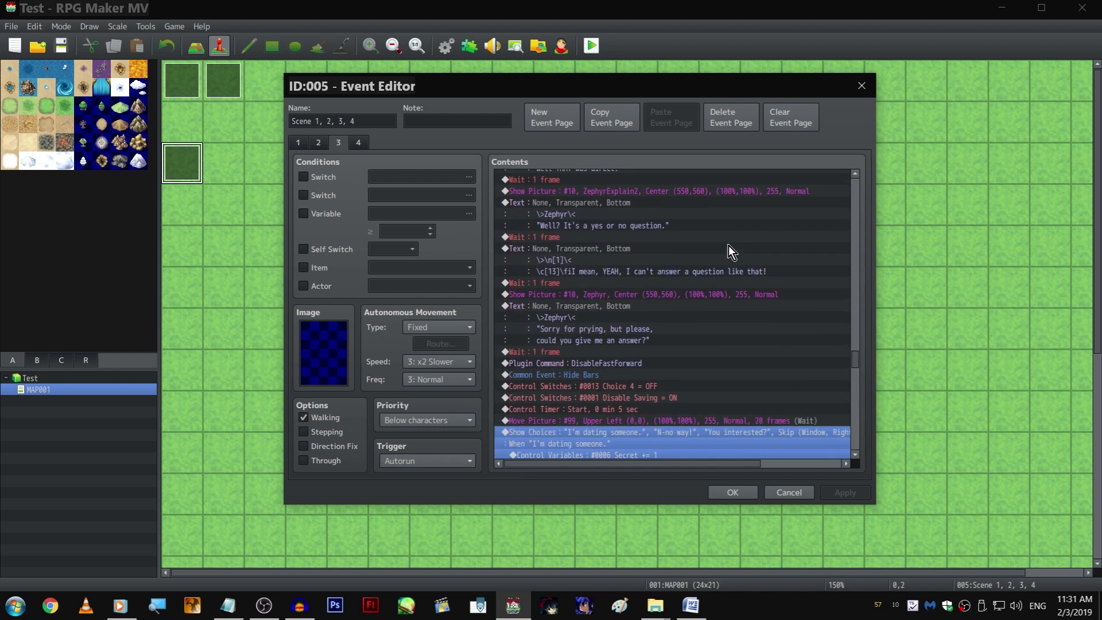
pyautogui.scroll(-5, 728, 245)
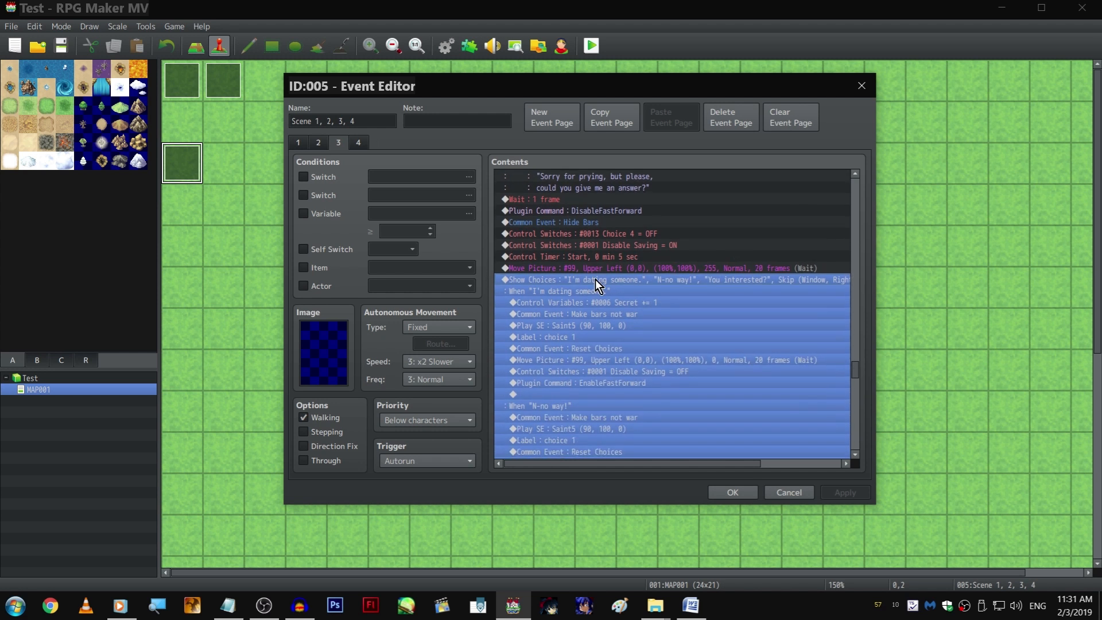
pyautogui.scroll(3, 642, 281)
pyautogui.scroll(10, 643, 280)
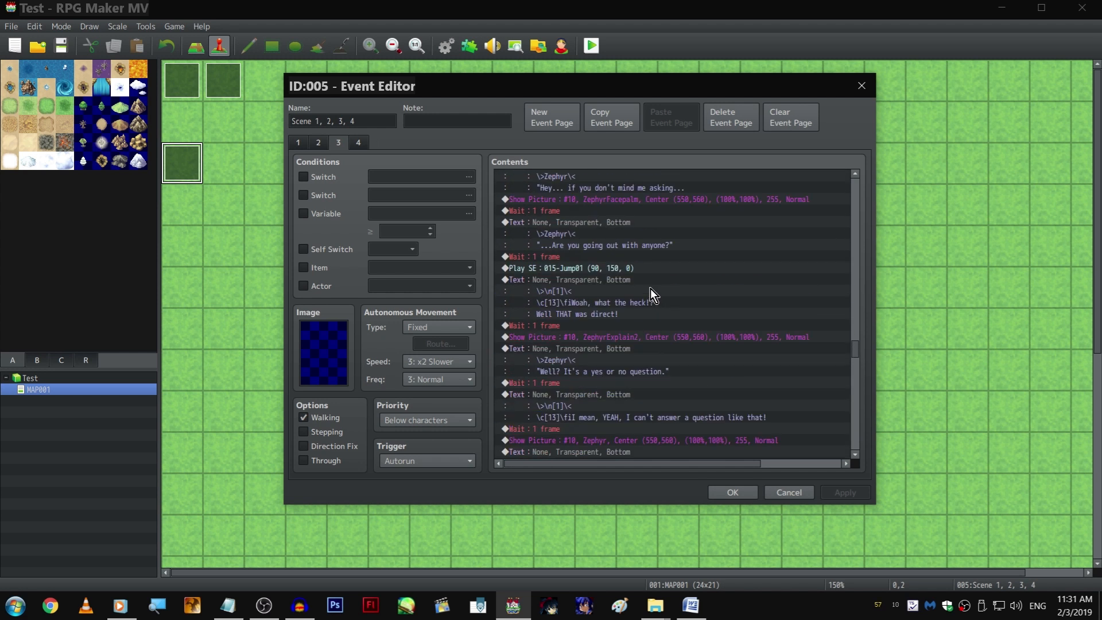
pyautogui.keyDown('shift'); pyautogui.click(638, 261); pyautogui.keyUp('shift')
pyautogui.scroll(2, 637, 261)
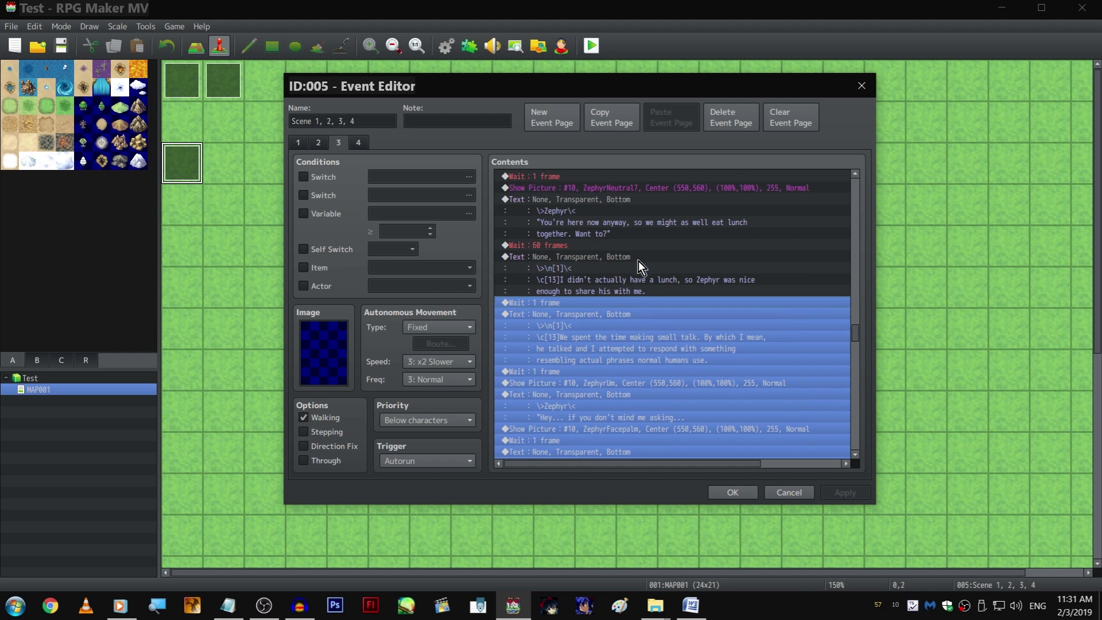
pyautogui.moveTo(638, 280)
pyautogui.keyDown('shift'); pyautogui.mouseDown()
pyautogui.moveTo(636, 310)
pyautogui.moveTo(632, 284)
pyautogui.mouseUp(); pyautogui.keyUp('shift')
pyautogui.click(622, 305)
pyautogui.scroll(-6, 622, 306)
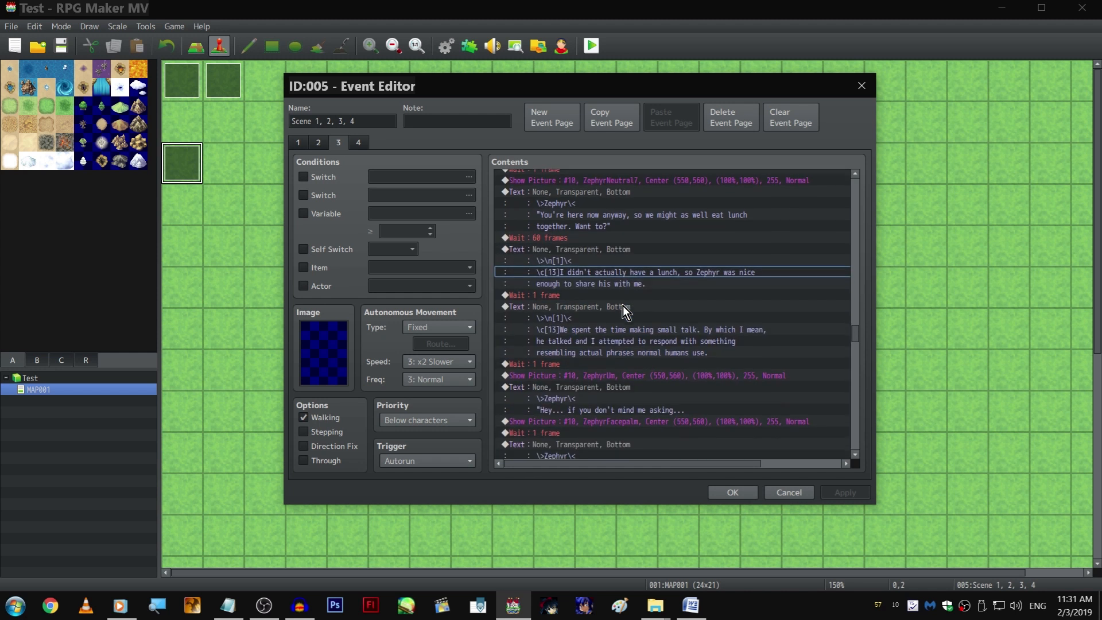
pyautogui.scroll(-7, 622, 305)
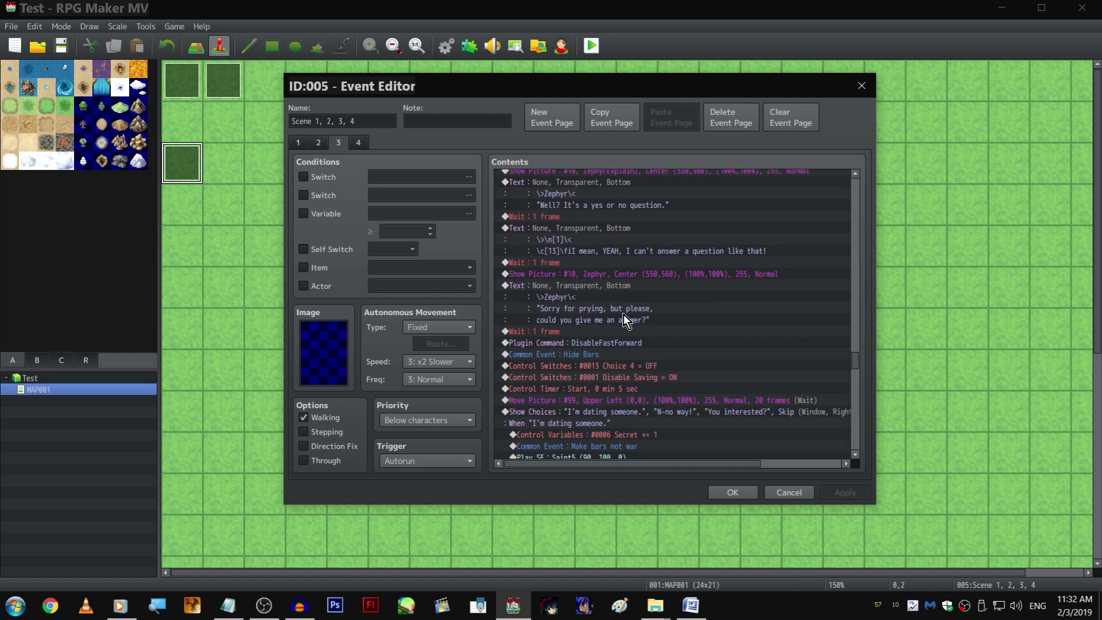
pyautogui.scroll(-2, 623, 313)
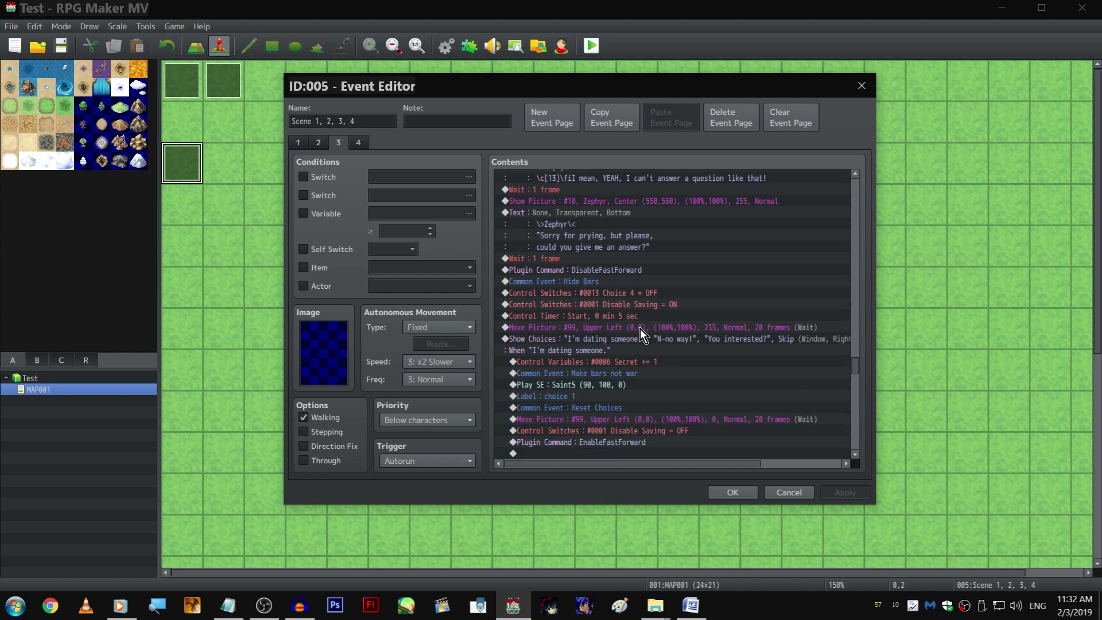
# Inspect the settings of the Show Choices command that starts with "I'm dating someone." and close them without editing
pyautogui.rightClick(635, 338)
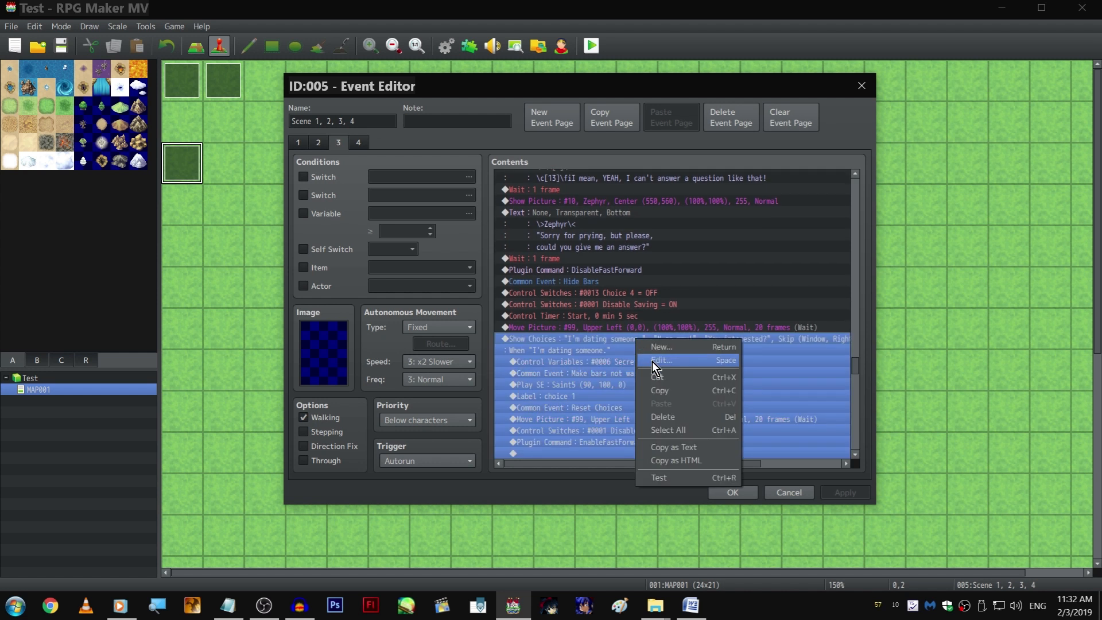
pyautogui.click(651, 361)
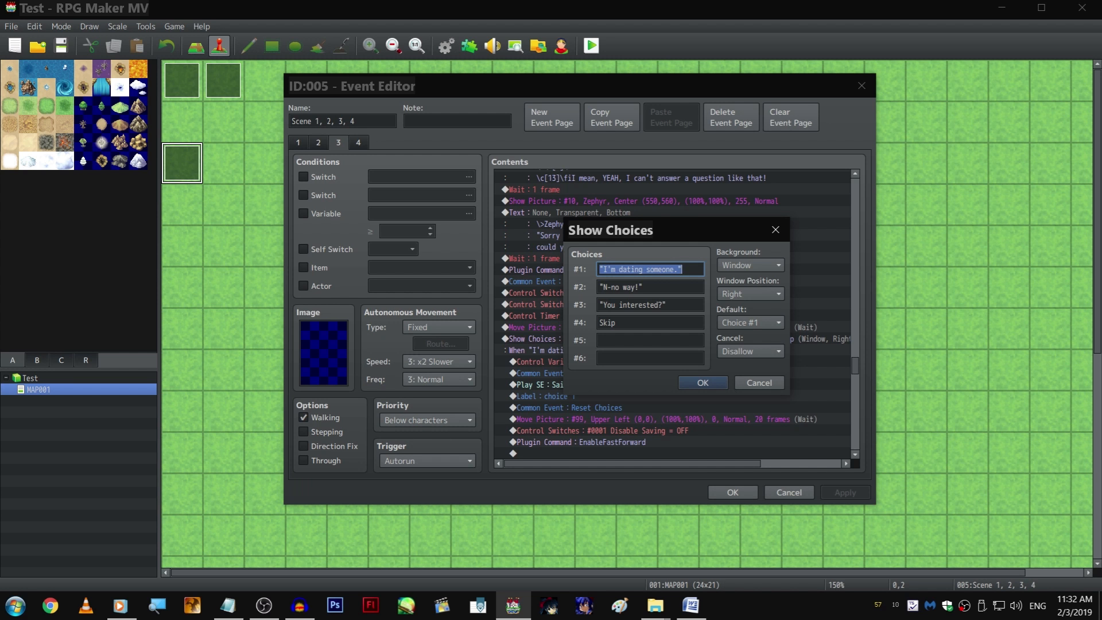
pyautogui.click(776, 378)
# Look through the choice branches down to the text after the Skip branch, and return to the start of the choices
pyautogui.scroll(-4, 645, 280)
pyautogui.click(637, 272)
pyautogui.scroll(-3, 639, 275)
pyautogui.scroll(-7, 648, 270)
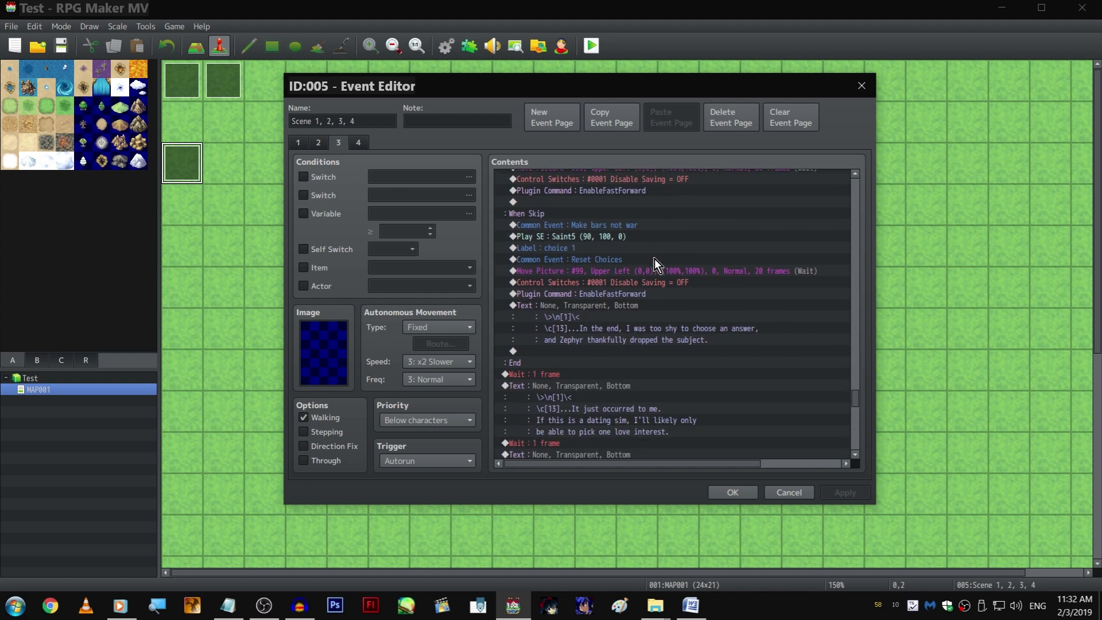
pyautogui.scroll(-3, 655, 258)
pyautogui.click(648, 279)
pyautogui.scroll(2, 703, 292)
pyautogui.scroll(15, 680, 296)
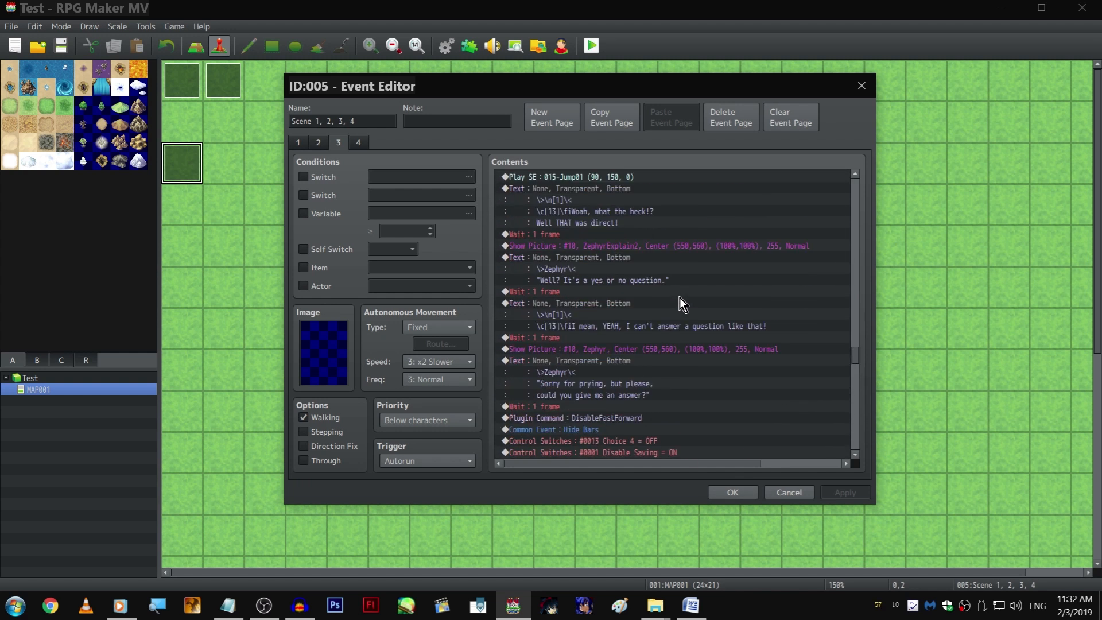
pyautogui.scroll(-6, 677, 310)
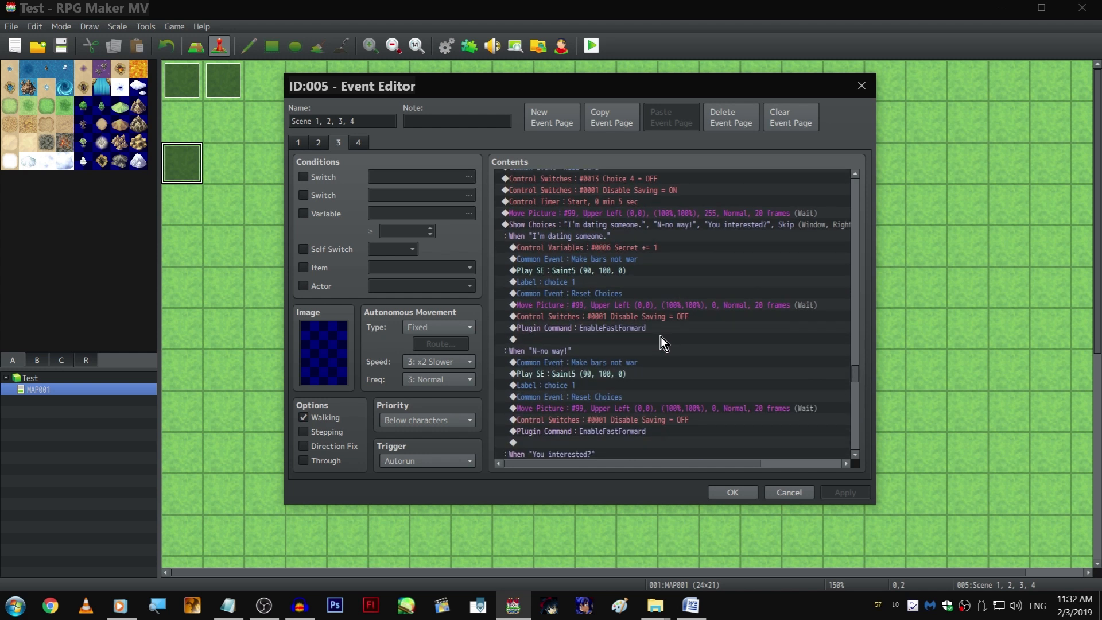
# Check the Secret variable command in the "I'm dating someone." branch and the variable list, without changing either
pyautogui.click(661, 339)
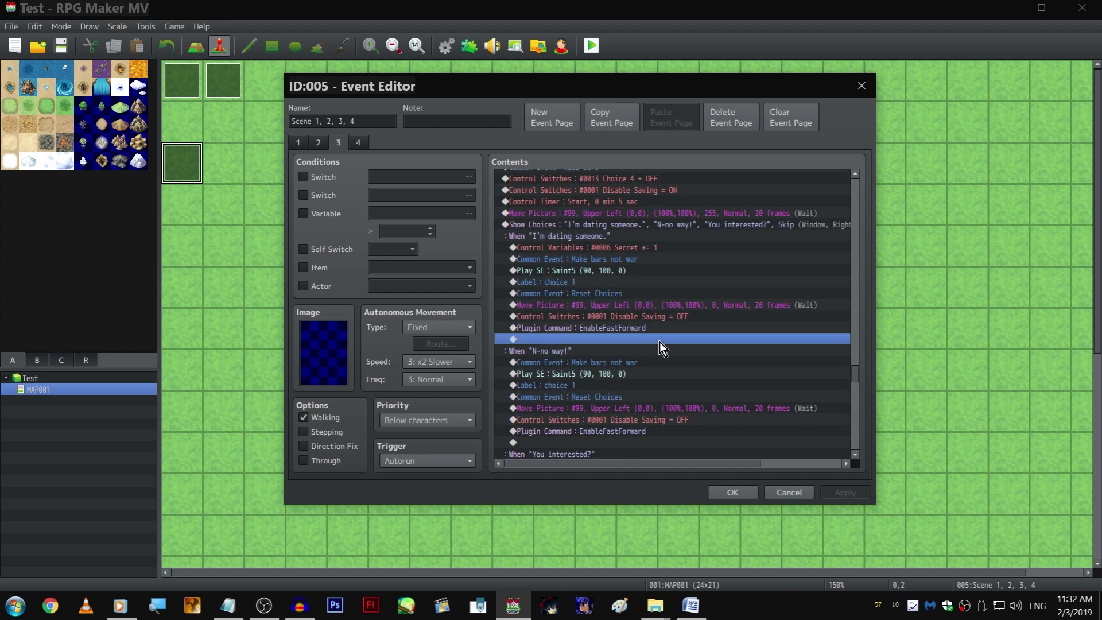
pyautogui.click(669, 249)
pyautogui.rightClick(669, 246)
pyautogui.click(690, 266)
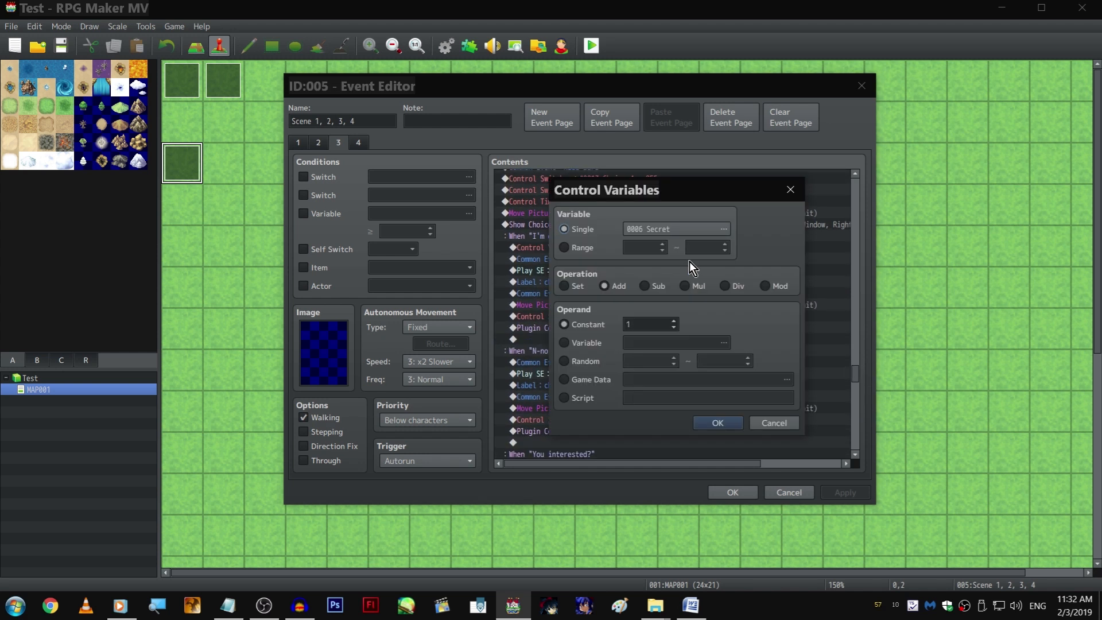
pyautogui.click(685, 232)
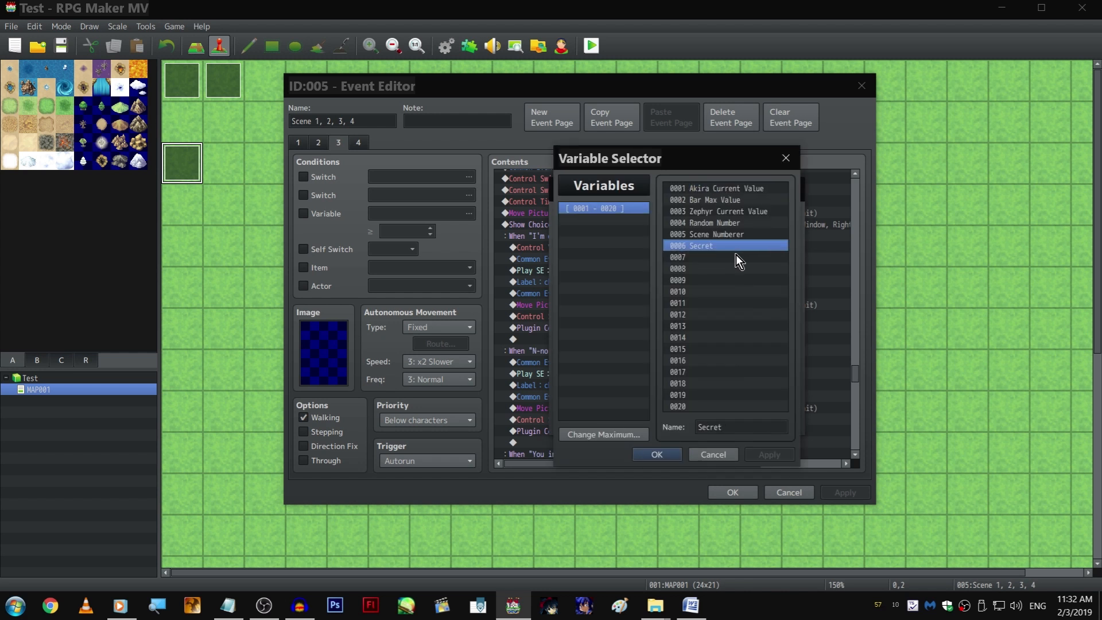
pyautogui.press('Escape')
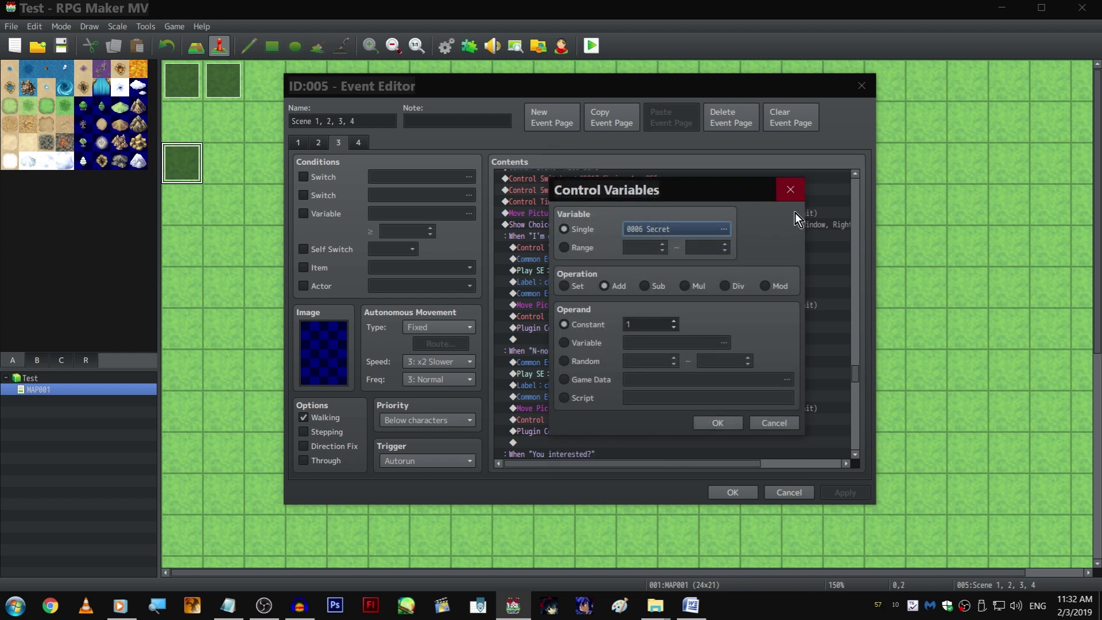
pyautogui.click(794, 201)
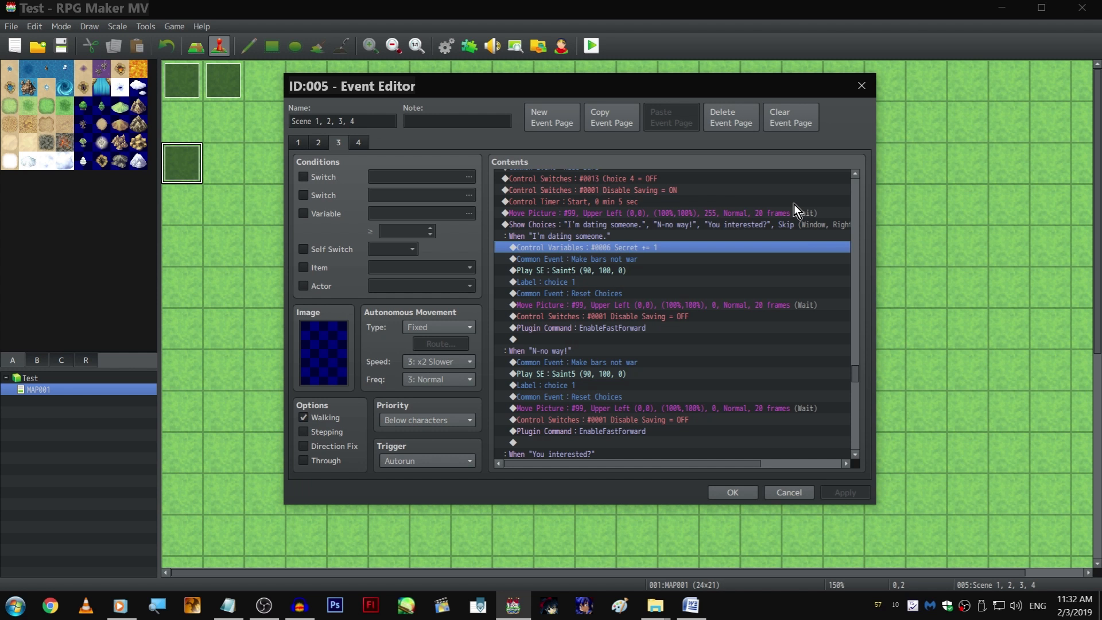
pyautogui.press('Down')
pyautogui.press('Down')
pyautogui.press('Up')
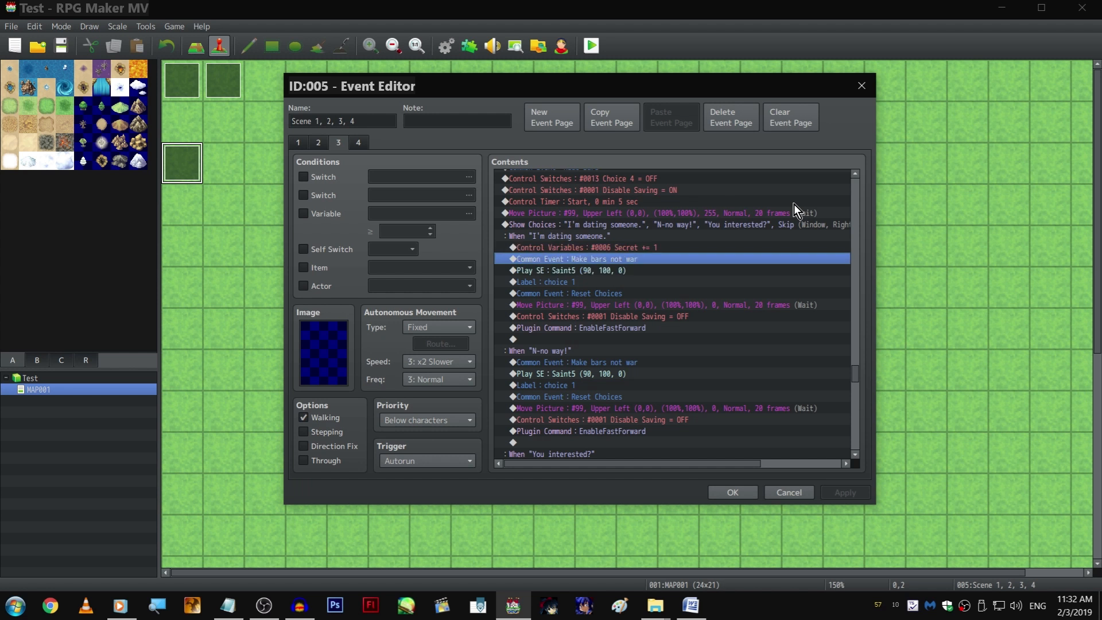
pyautogui.press('Up')
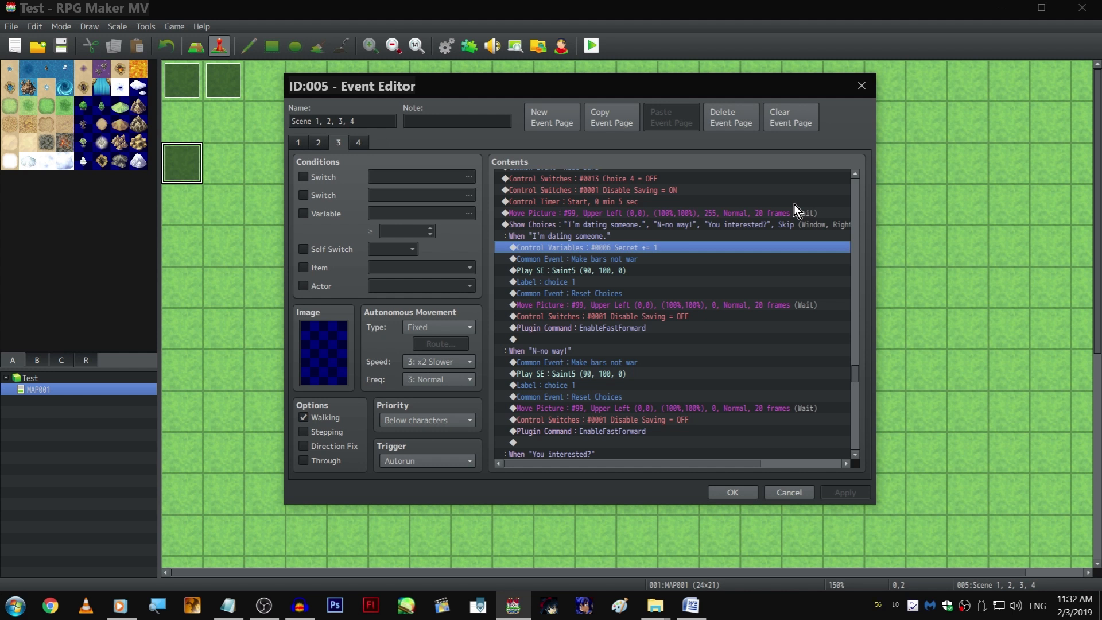
# Review the "N-no way!", "You interested?" and Skip branches, including the Zephyr Current Value command
pyautogui.scroll(-4, 701, 288)
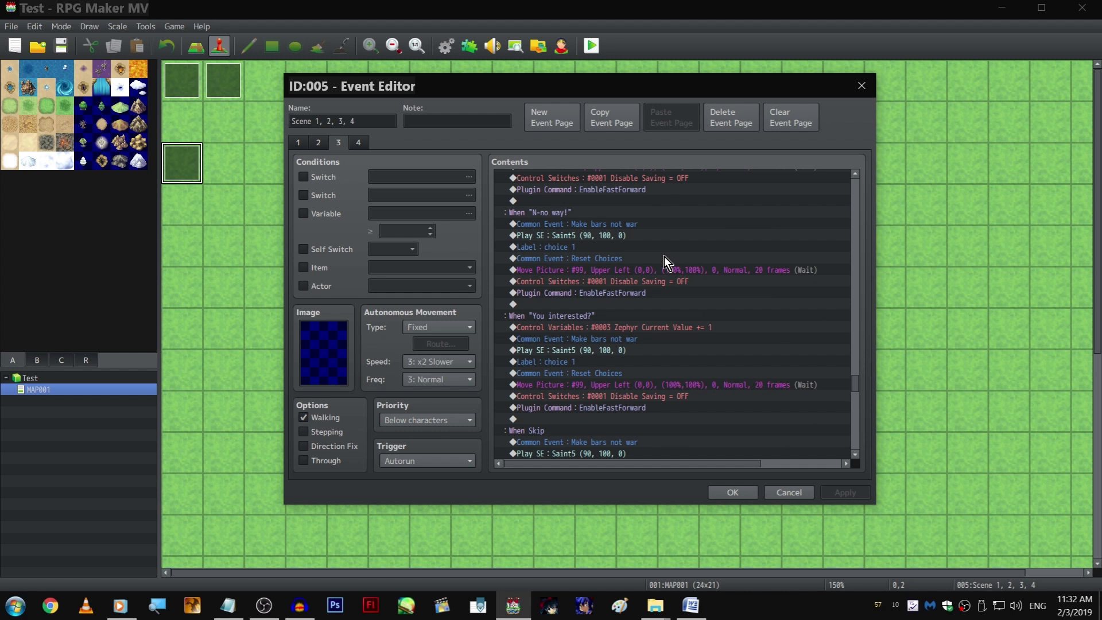
pyautogui.scroll(-2, 688, 331)
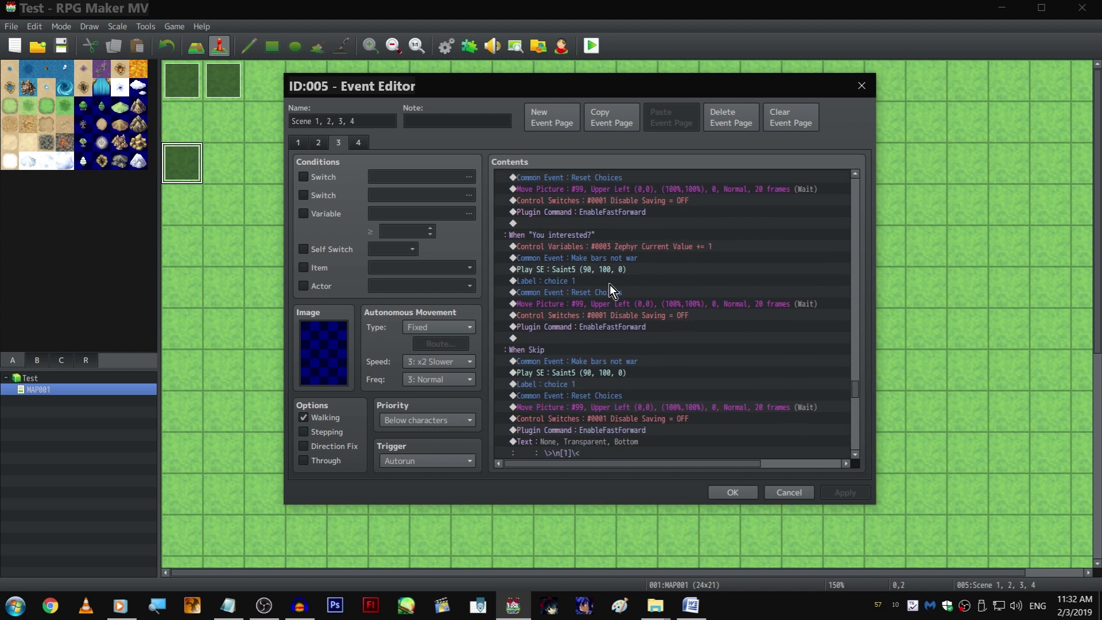
pyautogui.click(566, 247)
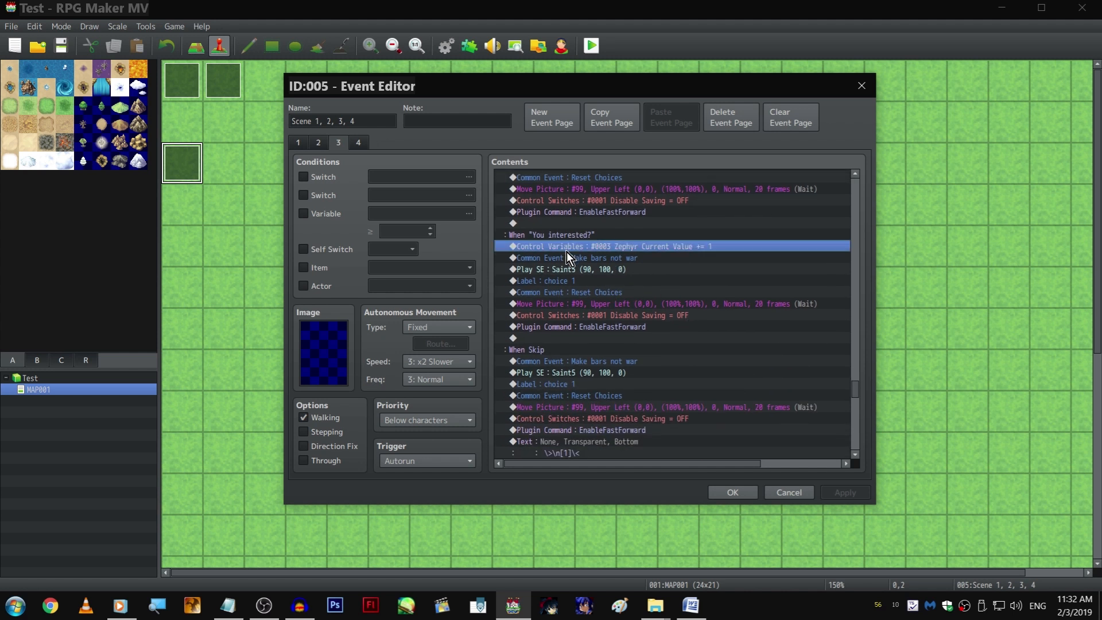
pyautogui.scroll(-2, 566, 252)
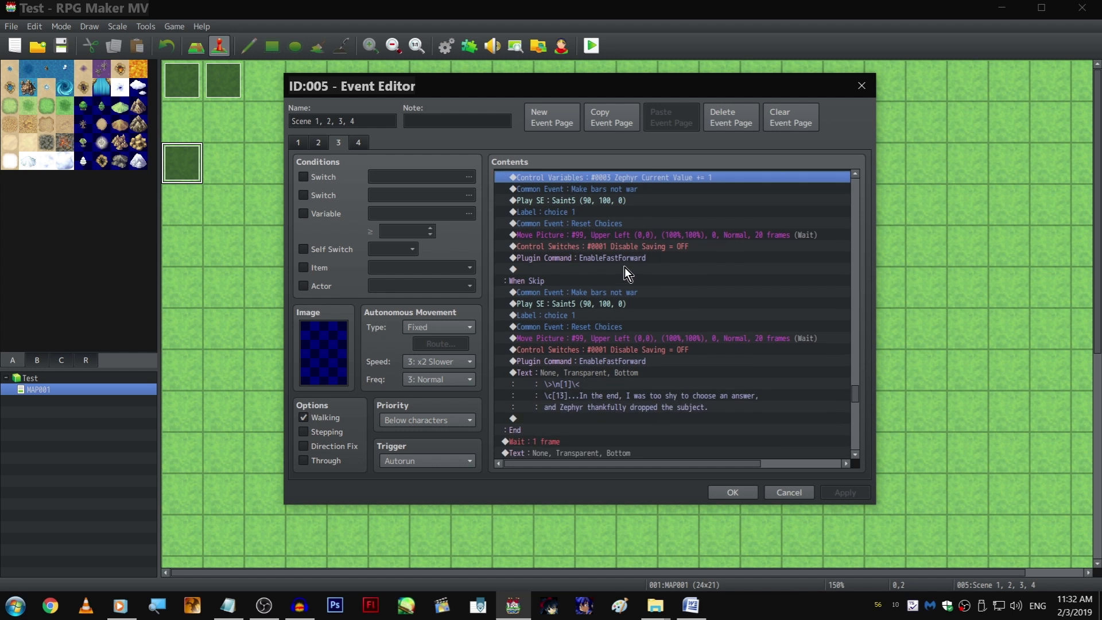
pyautogui.scroll(-3, 626, 256)
pyautogui.scroll(3, 628, 243)
pyautogui.scroll(10, 643, 275)
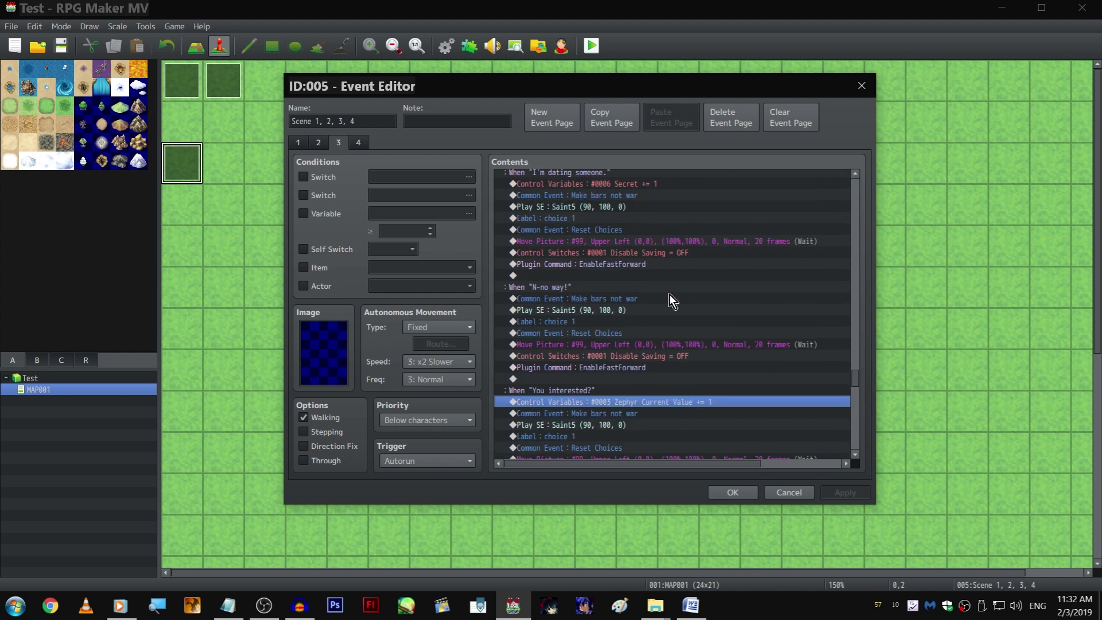
pyautogui.scroll(-2, 643, 321)
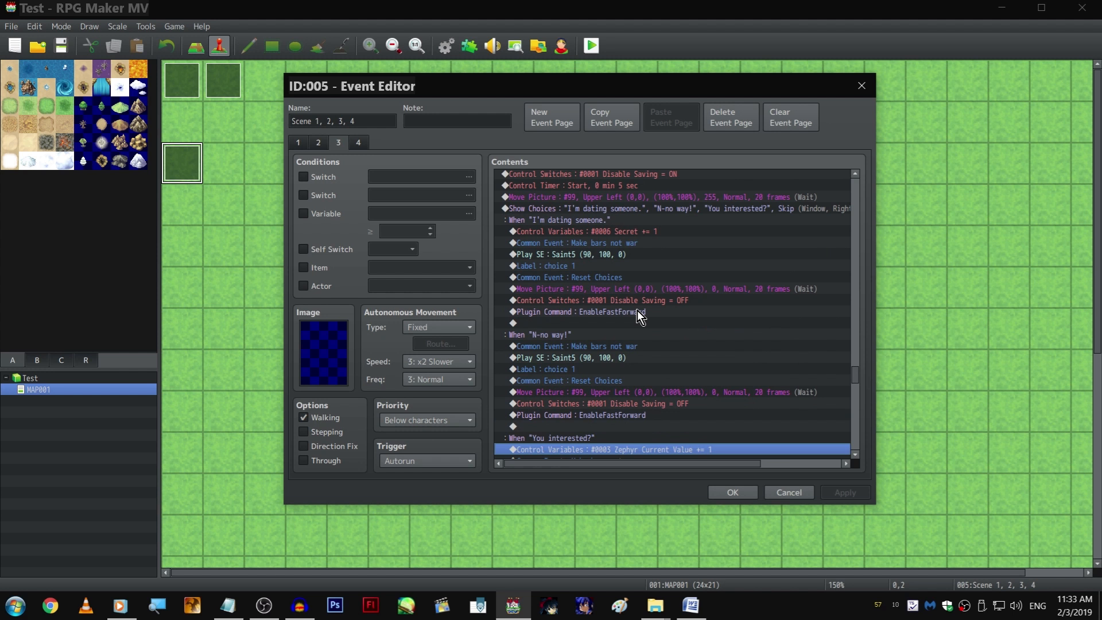
# Copy Zephyr's Show Picture and "Sorry for prying, but please" text commands to the end of the "I'm dating someone." branch
pyautogui.click(618, 323)
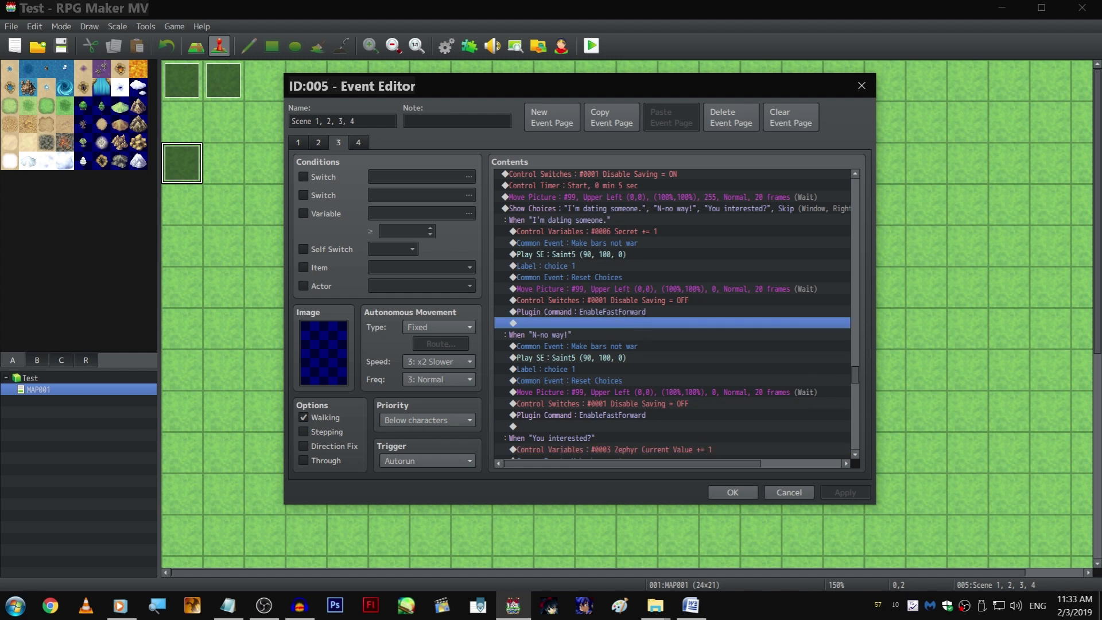
pyautogui.hotkey('alt', 'Tab')
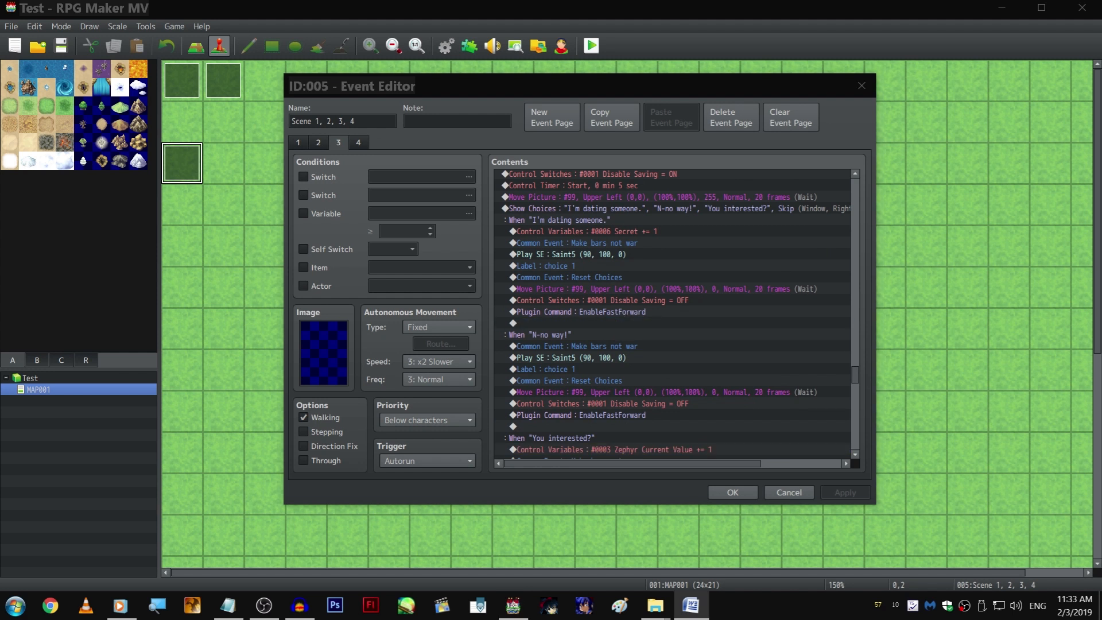
pyautogui.hotkey('alt', 'Tab')
pyautogui.scroll(7, 682, 330)
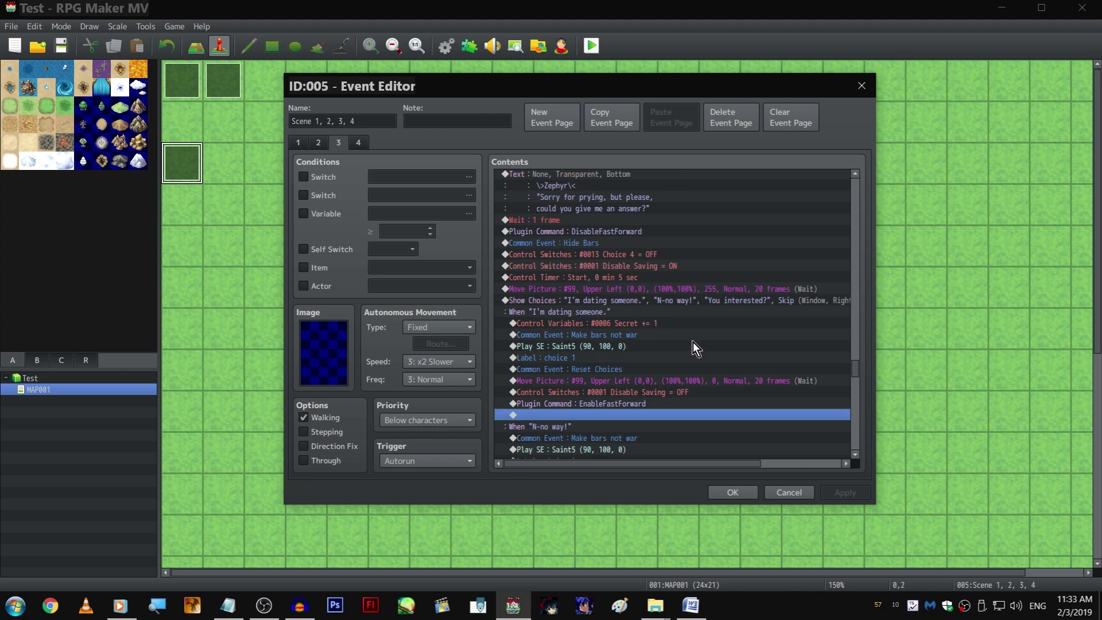
pyautogui.click(686, 326)
pyautogui.keyDown('shift'); pyautogui.click(674, 347); pyautogui.keyUp('shift')
pyautogui.scroll(-8, 679, 350)
pyautogui.click(665, 313)
pyautogui.hotkey('ctrl', 'v')
# Look at the available Zephyr images for the pasted Show Picture command, keeping its current image
pyautogui.doubleClick(664, 311)
pyautogui.click(681, 242)
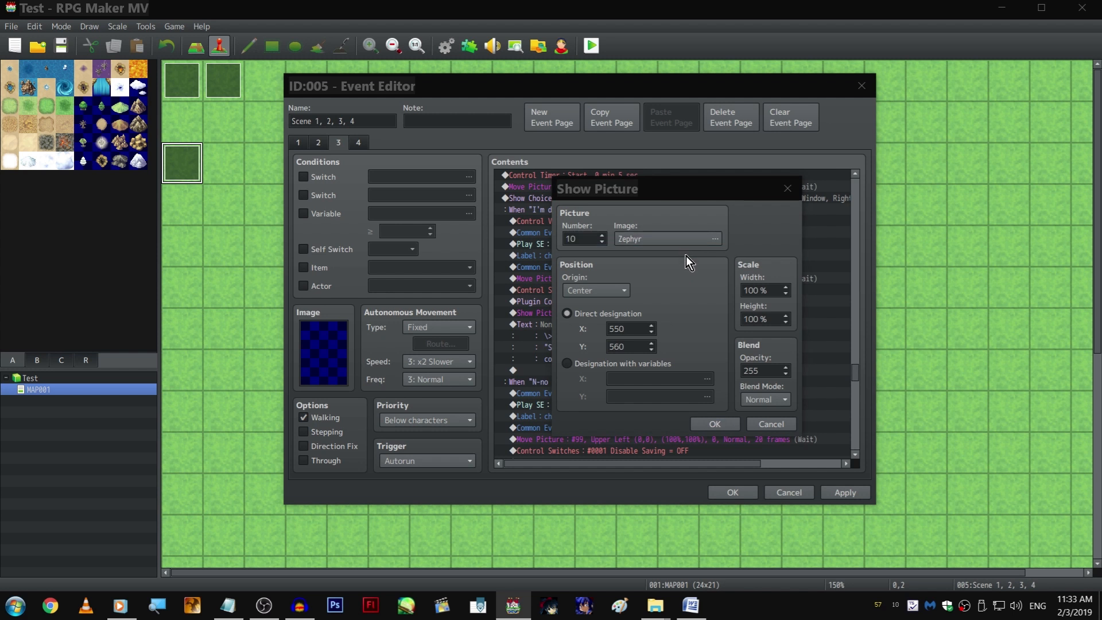
pyautogui.scroll(-3, 533, 299)
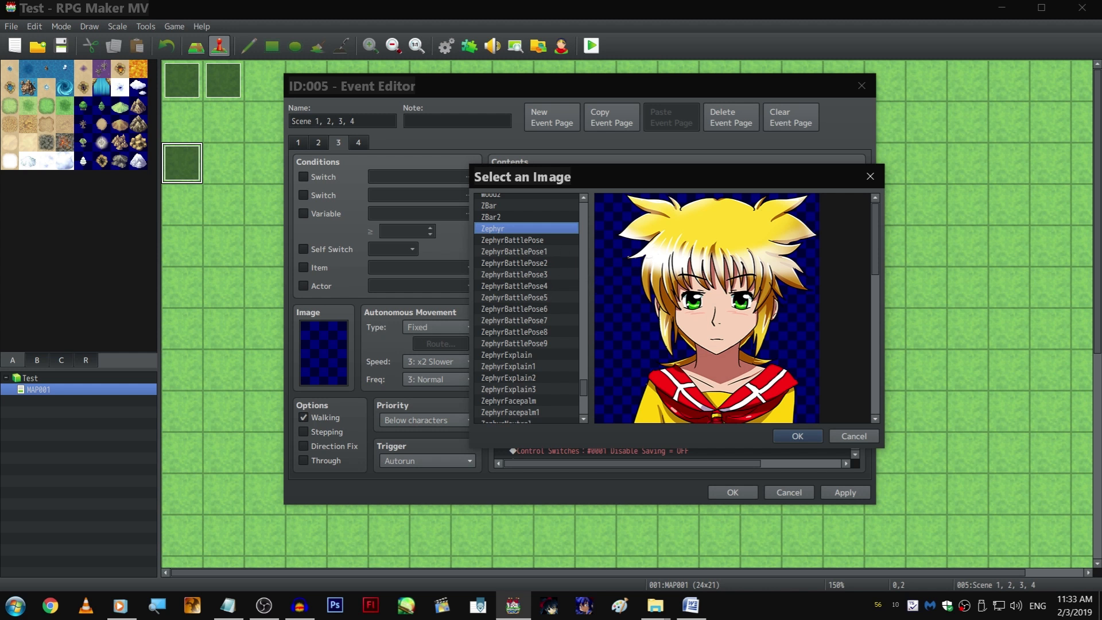
pyautogui.click(873, 171)
pyautogui.click(719, 425)
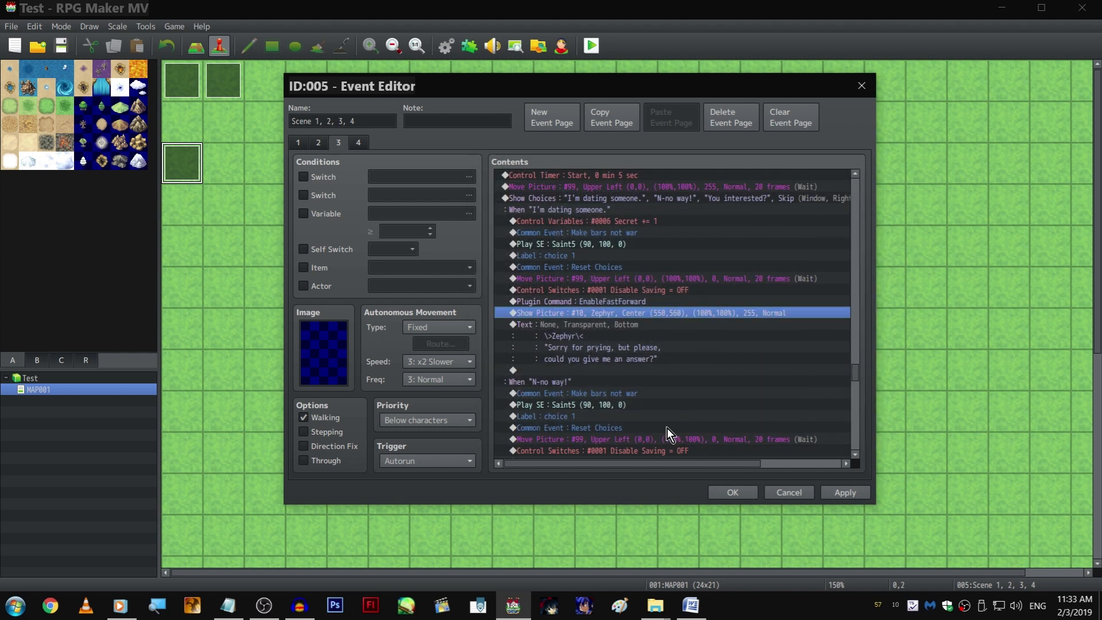
# Accept the event edits, save the game changes and start a full-screen playtest
pyautogui.click(725, 494)
pyautogui.click(592, 45)
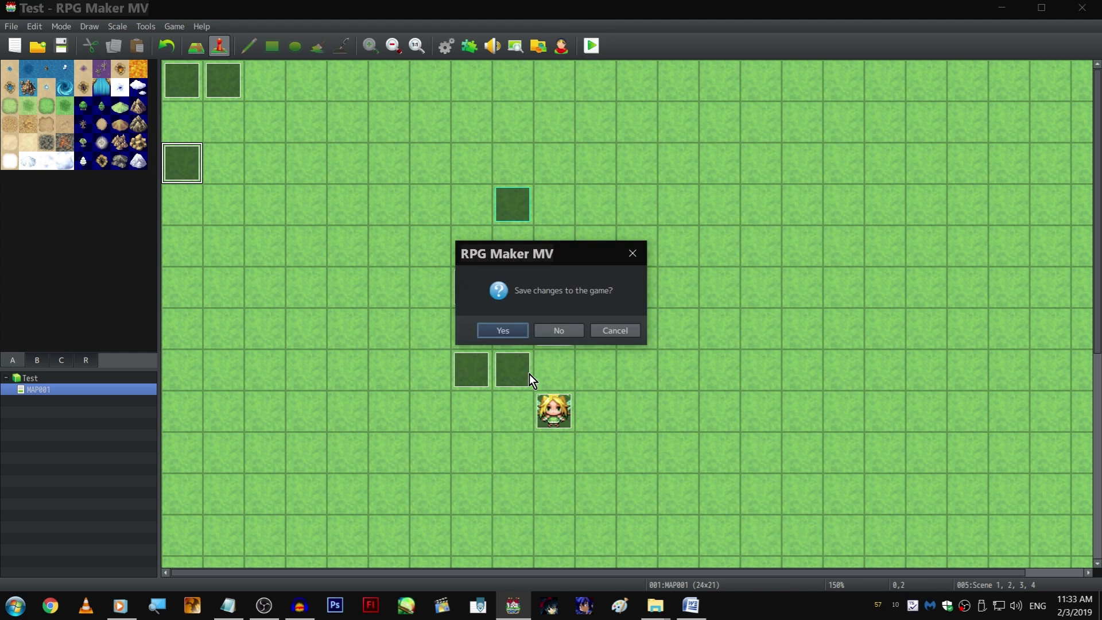
pyautogui.click(503, 330)
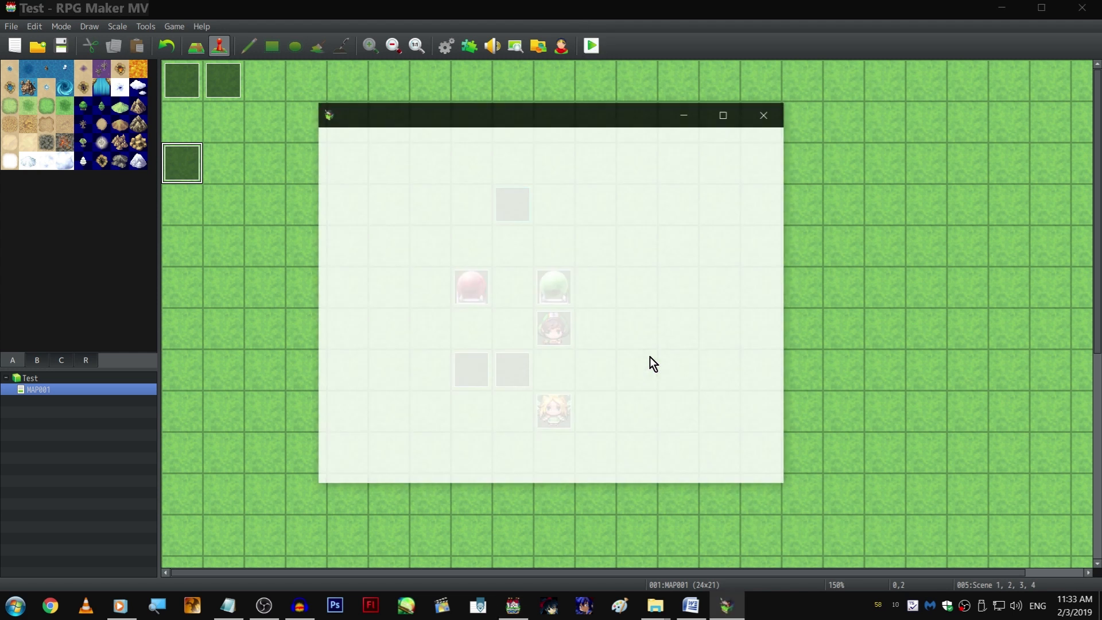
pyautogui.moveTo(627, 125); pyautogui.dragTo(645, 140)
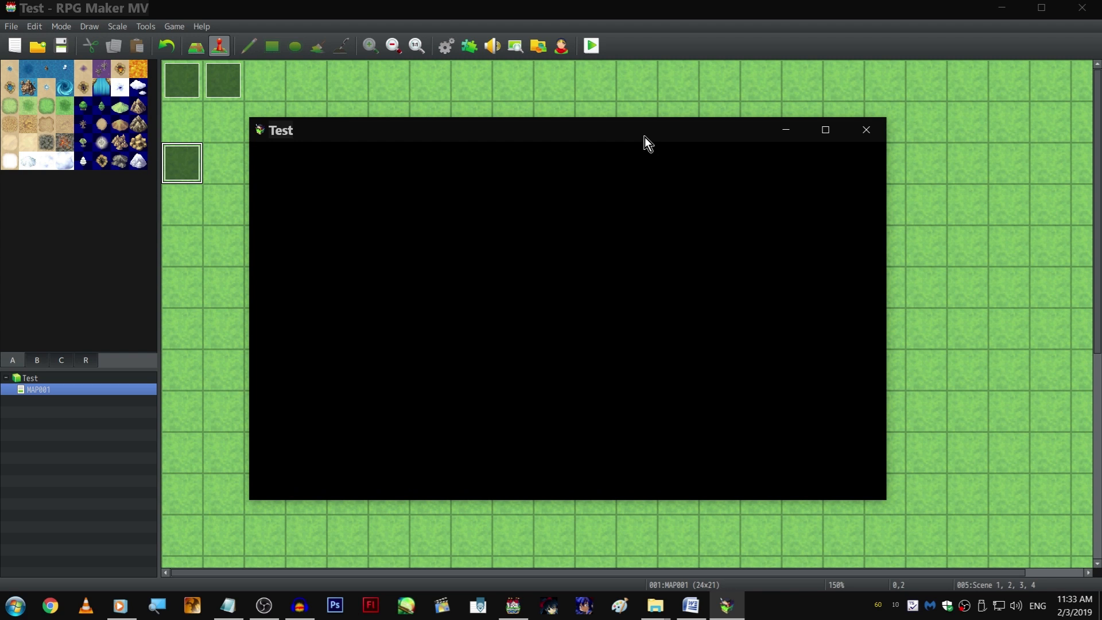
pyautogui.press('F4')
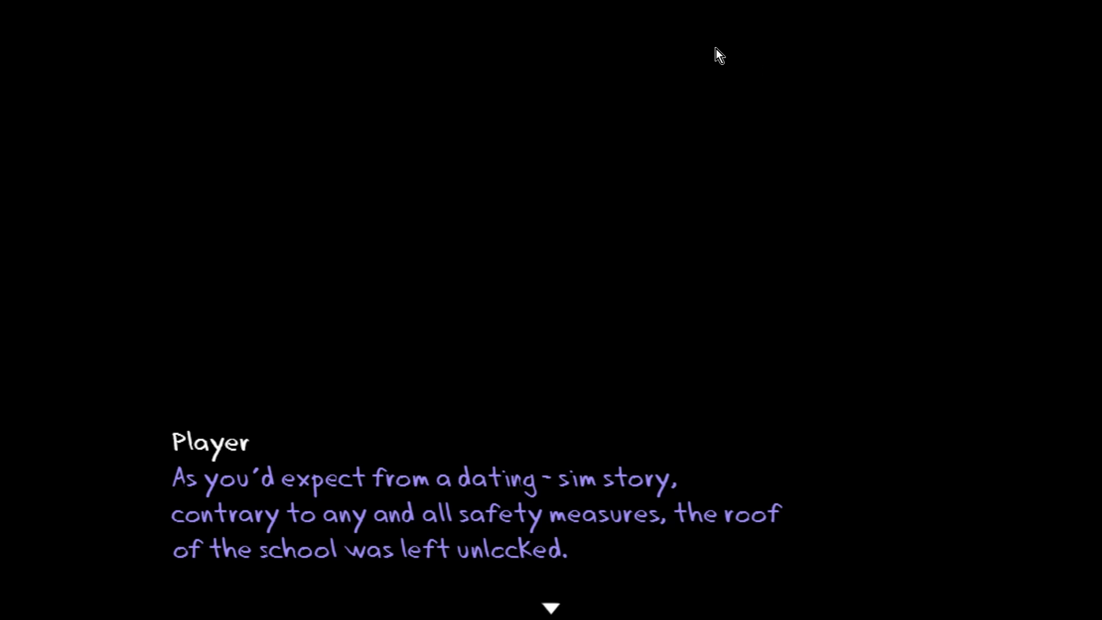
# Play through the roof scene's opening narration in the playtest, up to the voice echoing from behind
pyautogui.click(663, 63)
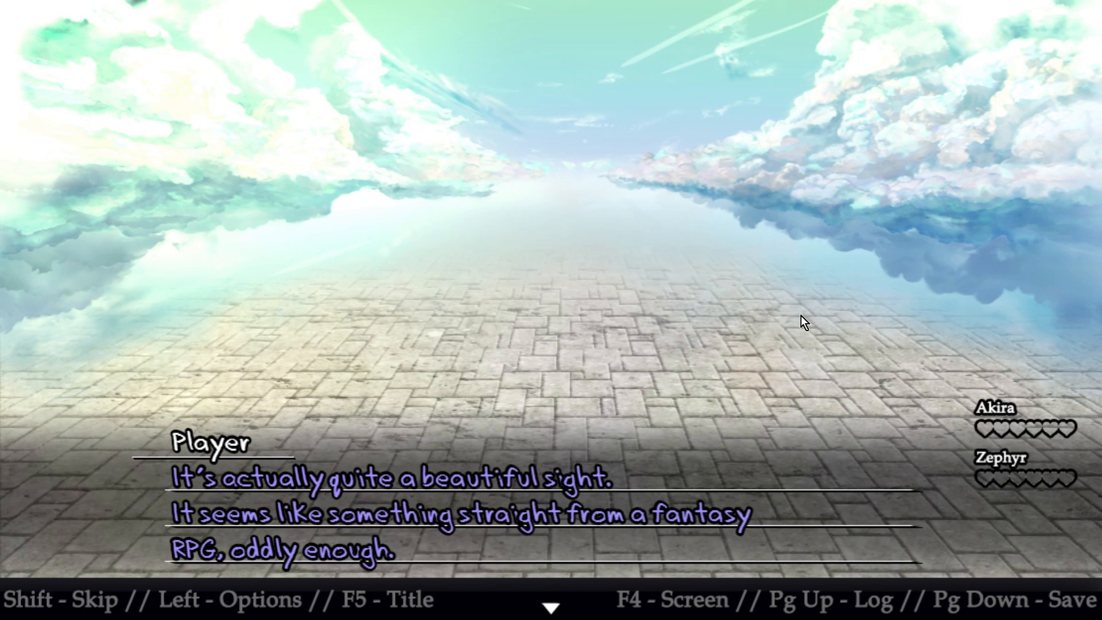
pyautogui.click(721, 197)
pyautogui.click(675, 323)
pyautogui.click(674, 324)
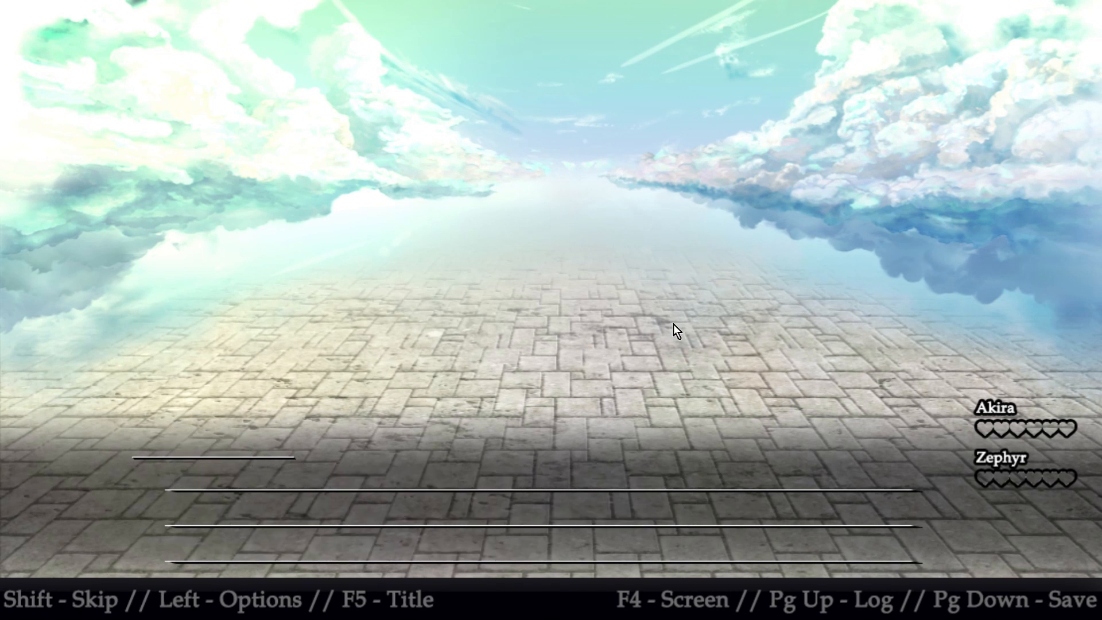
pyautogui.click(671, 320)
pyautogui.click(671, 318)
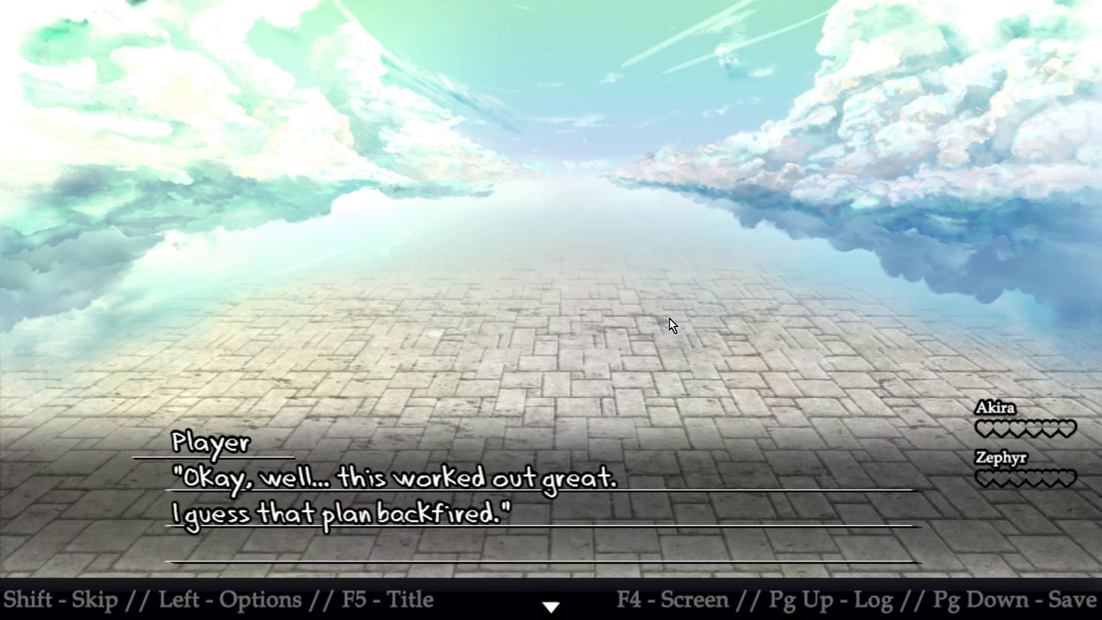
pyautogui.click(669, 317)
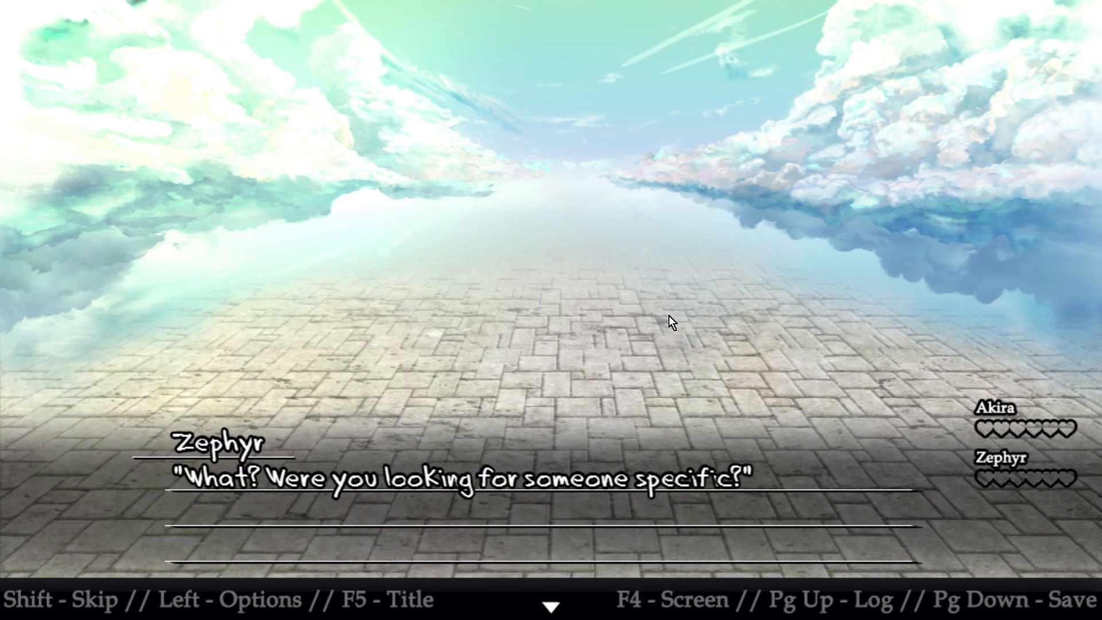
pyautogui.click(669, 315)
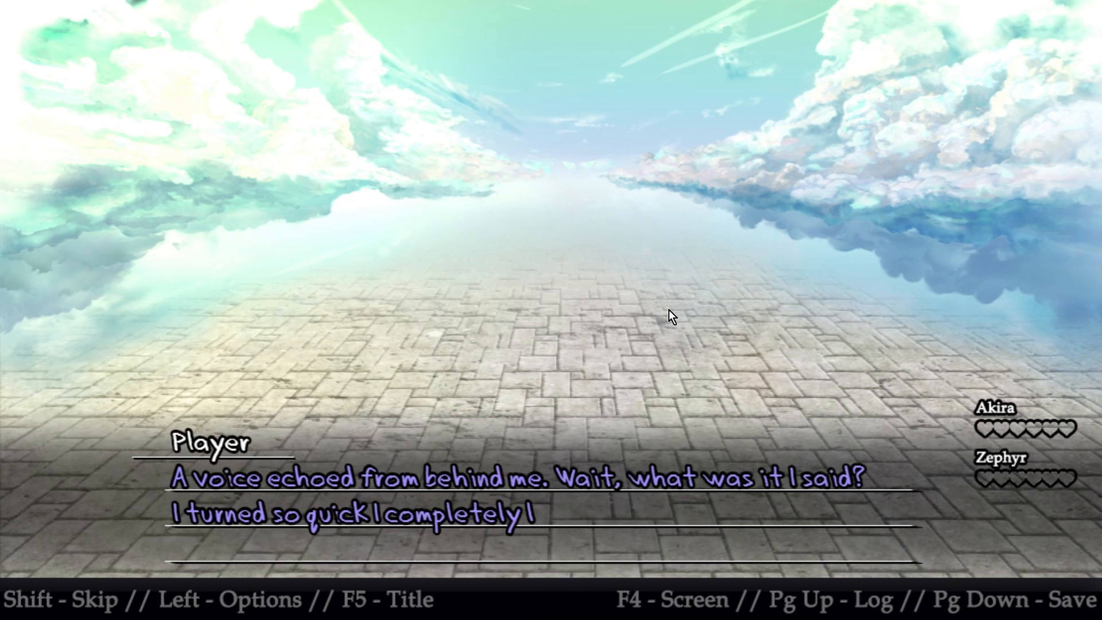
# Advance the playtest through Zephyr's first appearance and the "Fumbling your words, 101." line, checking his picture
pyautogui.click(646, 339)
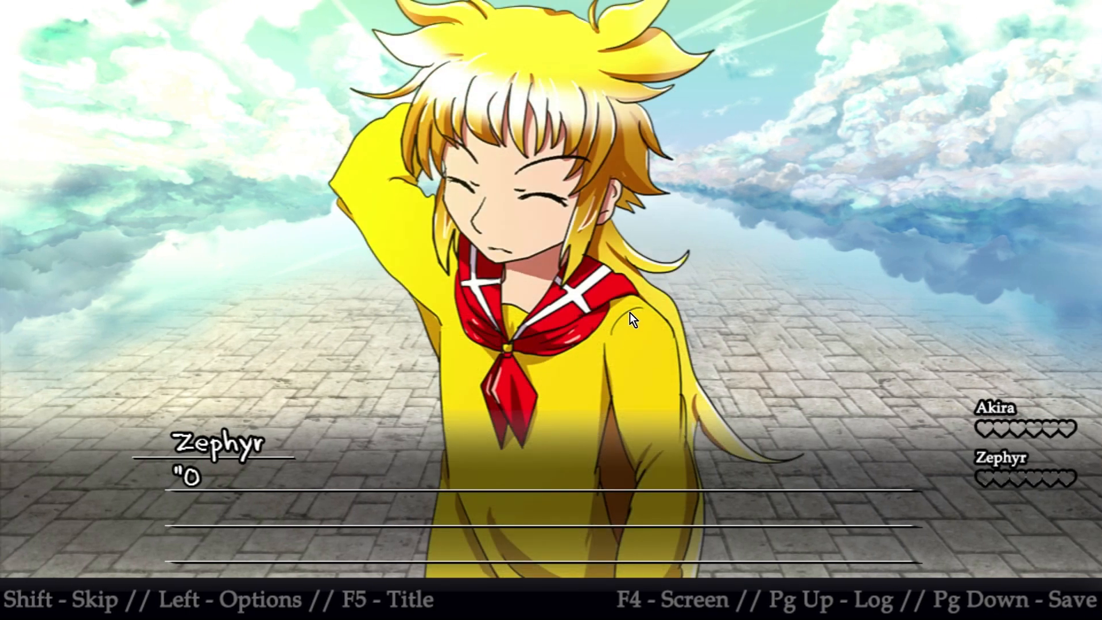
pyautogui.click(629, 313)
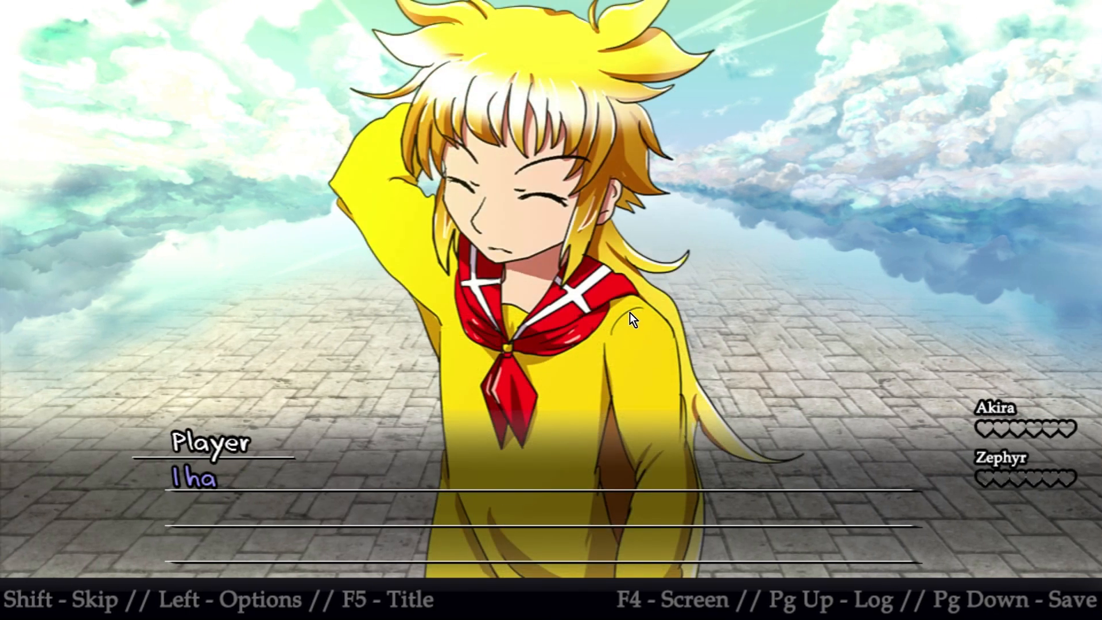
pyautogui.click(629, 312)
pyautogui.click(628, 313)
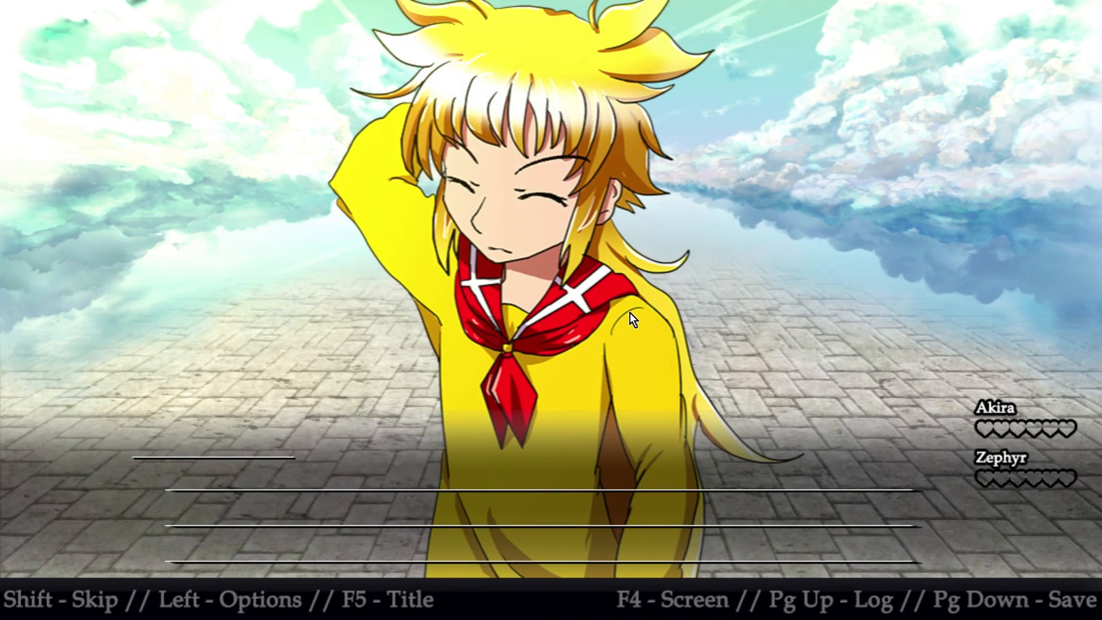
pyautogui.click(629, 312)
pyautogui.click(630, 313)
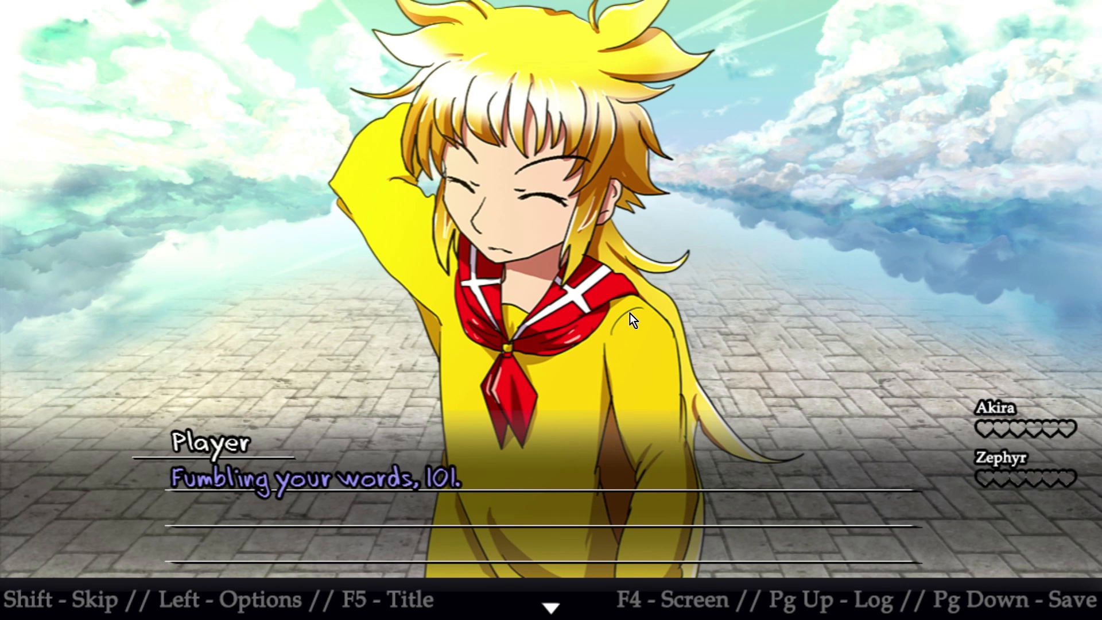
pyautogui.click(629, 312)
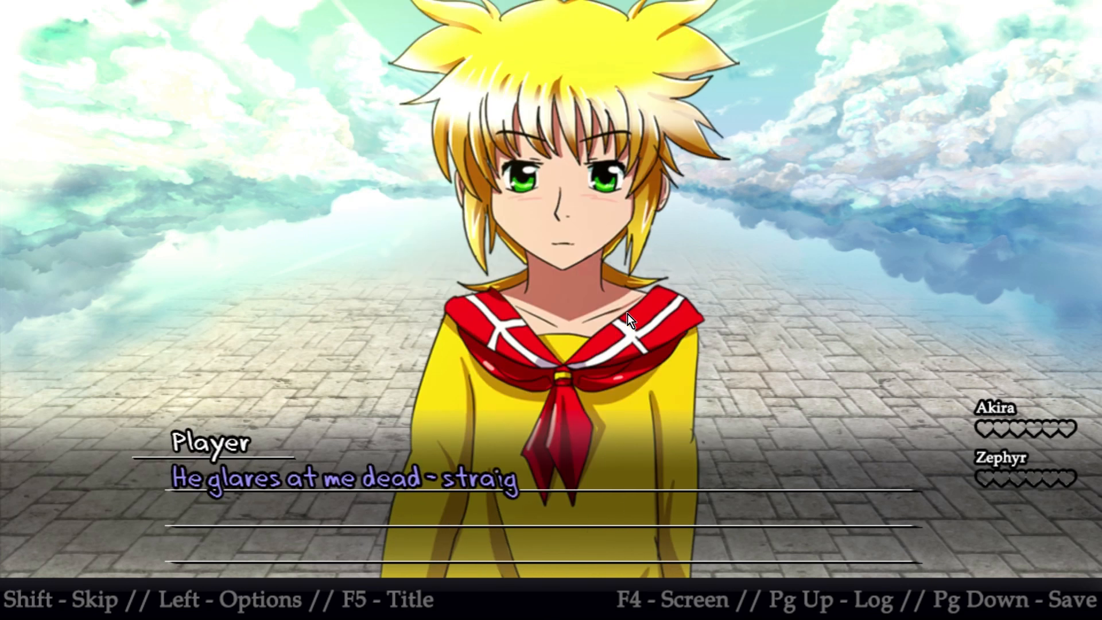
# Advance the playtest through Zephyr's glare, the awkward staring and the player's reached-out hand, up to his thinking pose
pyautogui.click(628, 313)
pyautogui.click(626, 319)
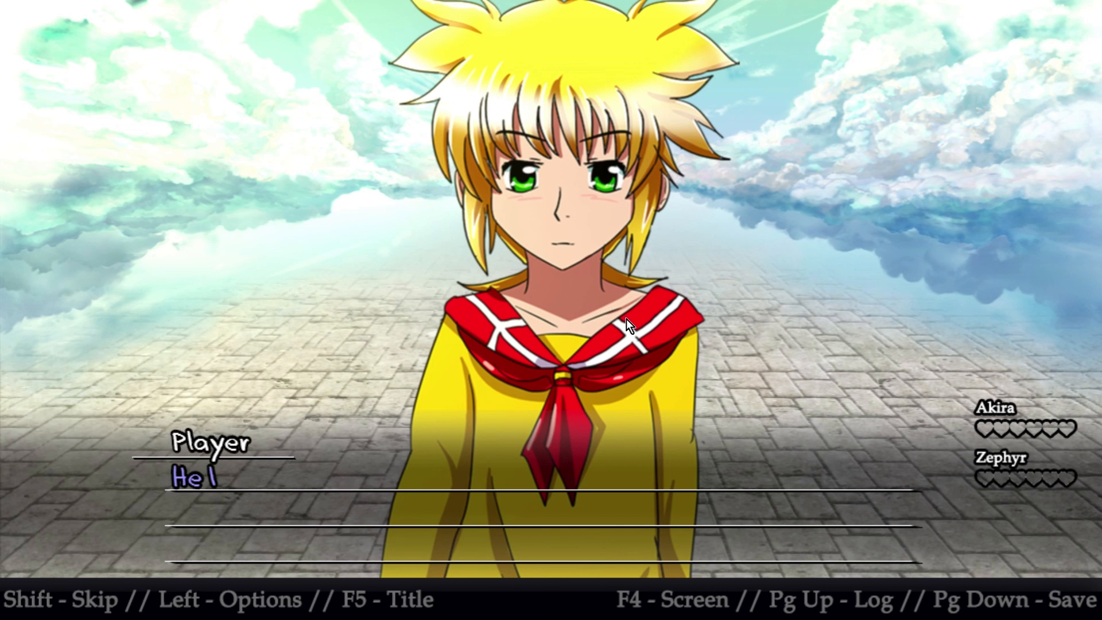
pyautogui.click(626, 318)
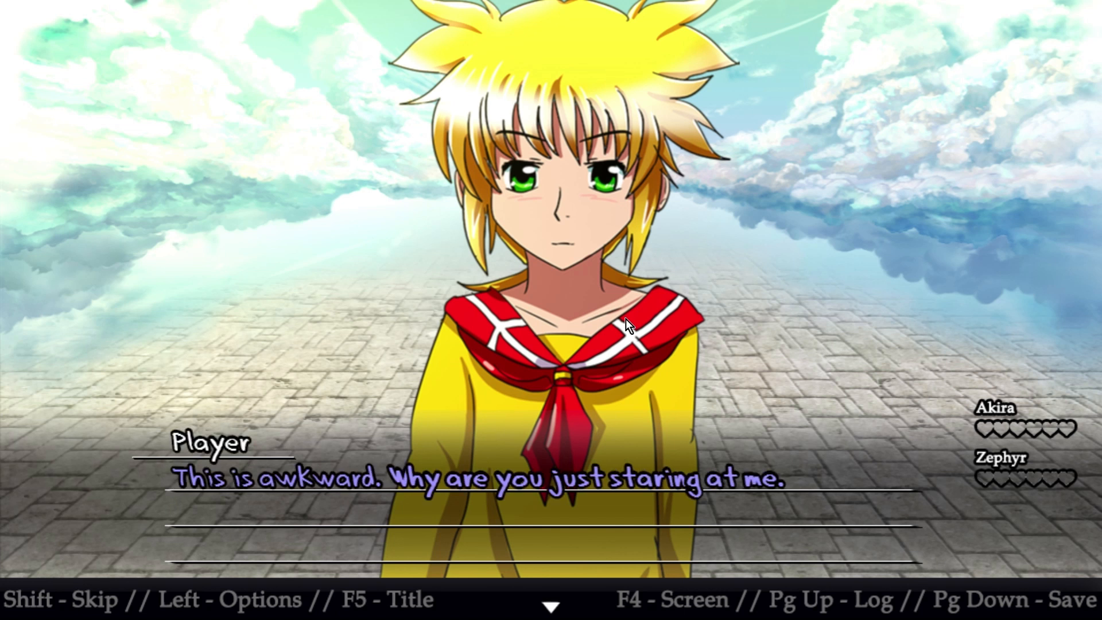
pyautogui.click(625, 318)
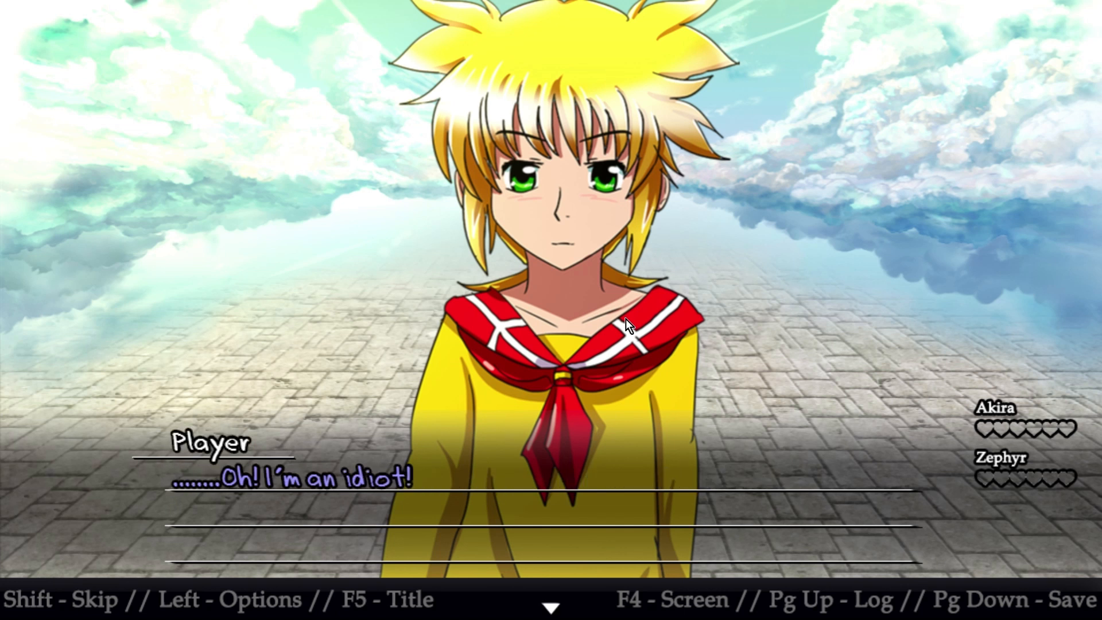
pyautogui.click(626, 319)
pyautogui.click(625, 319)
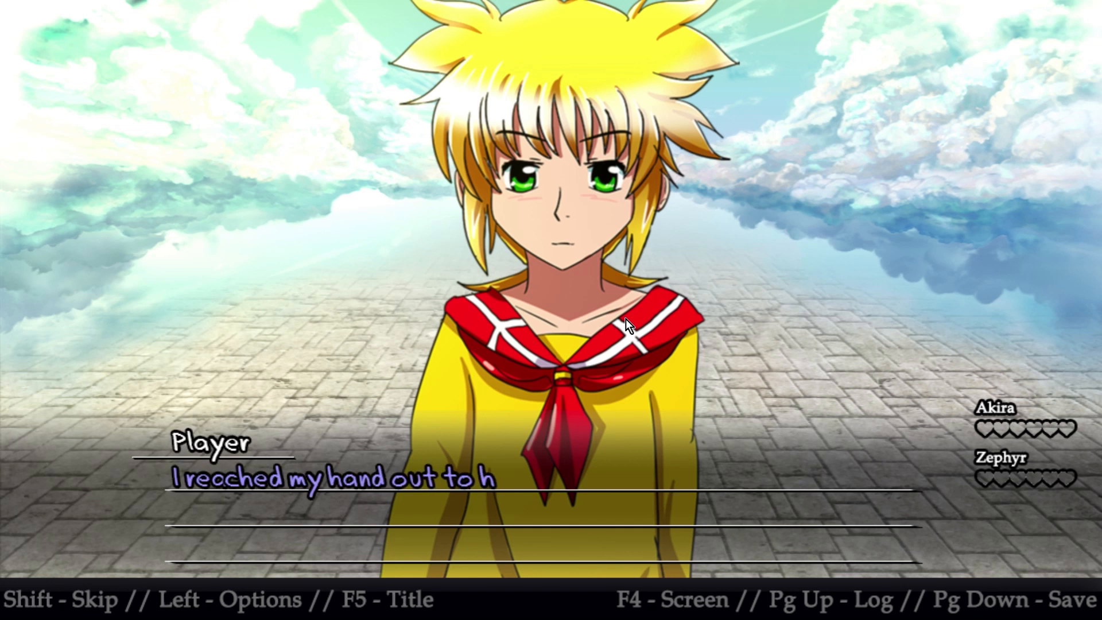
pyautogui.click(625, 318)
pyautogui.click(626, 319)
pyautogui.click(626, 318)
pyautogui.click(625, 319)
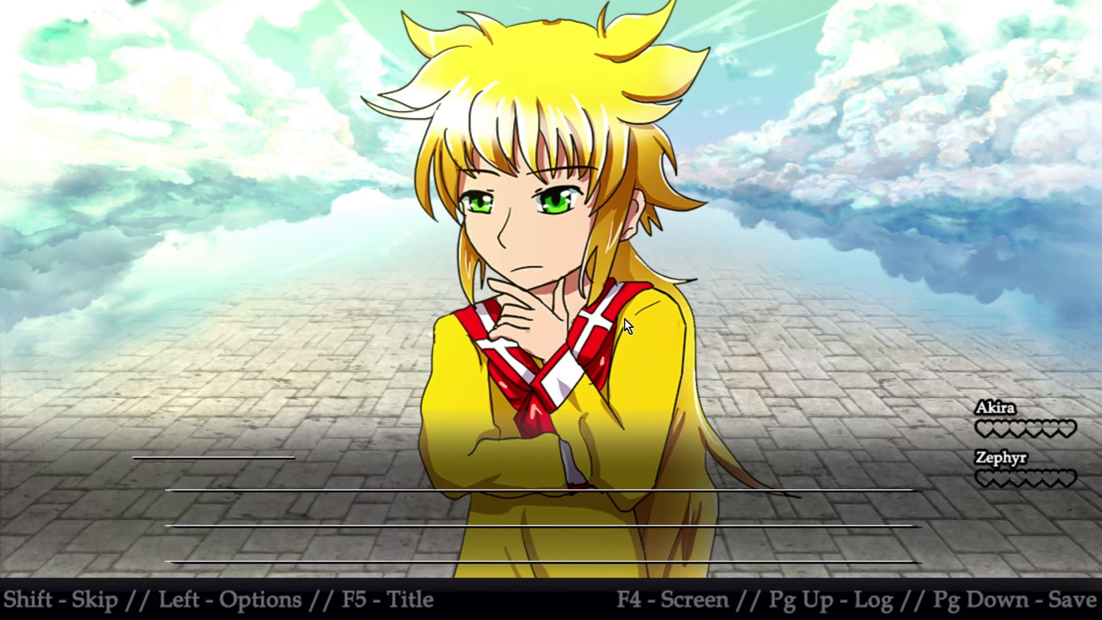
# Play through the "what are you worried about?" exchange up to the player's embarrassment line, checking Zephyr's pictures
pyautogui.click(624, 319)
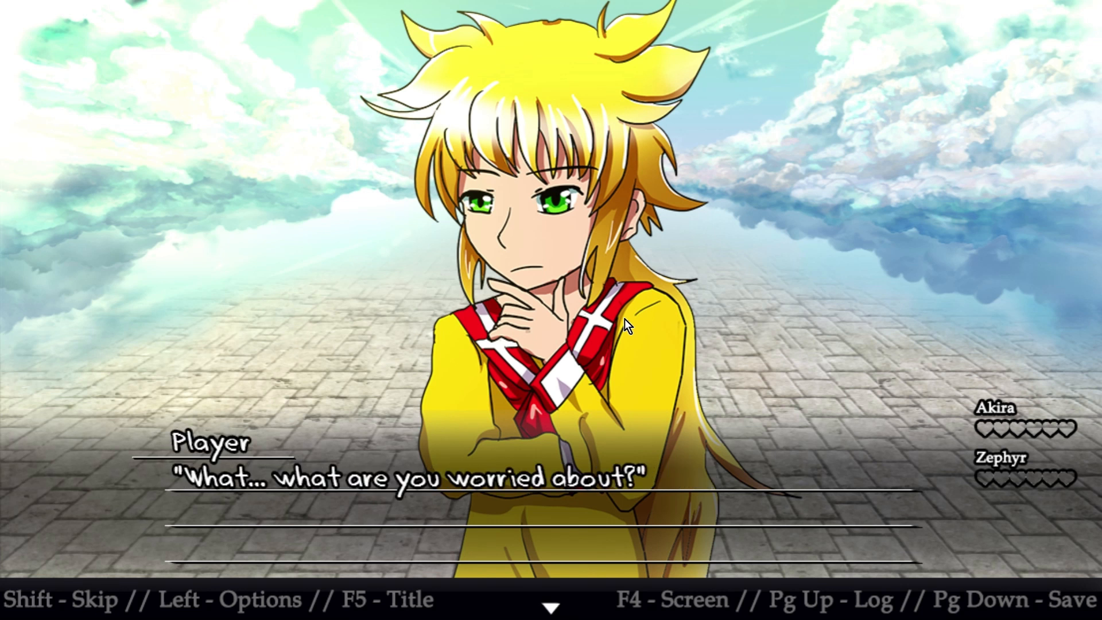
pyautogui.click(625, 319)
pyautogui.click(625, 318)
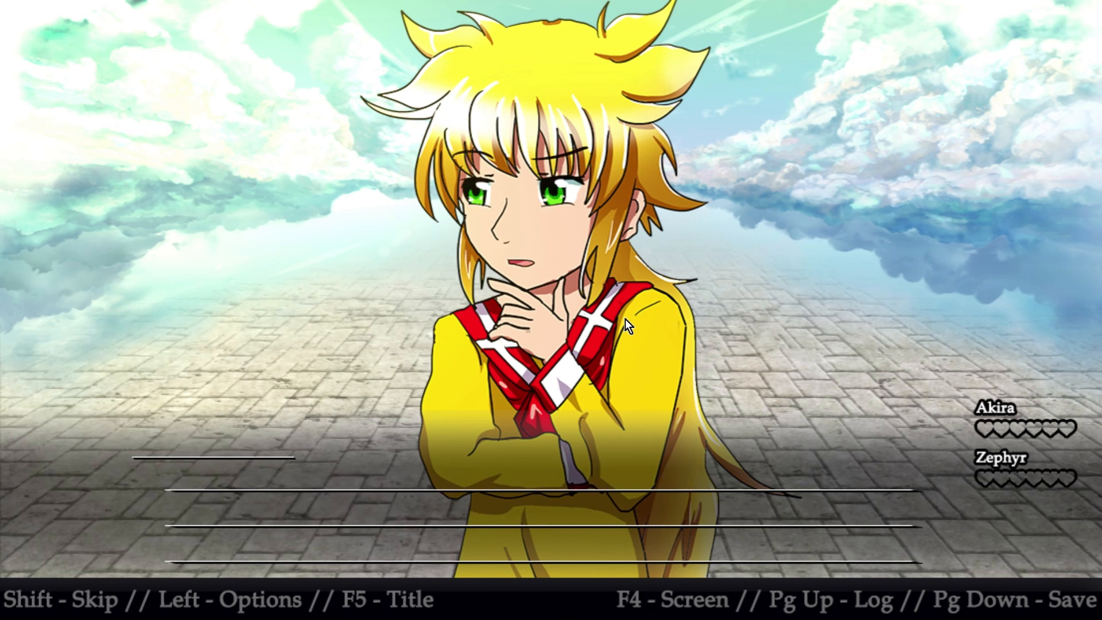
pyautogui.click(625, 319)
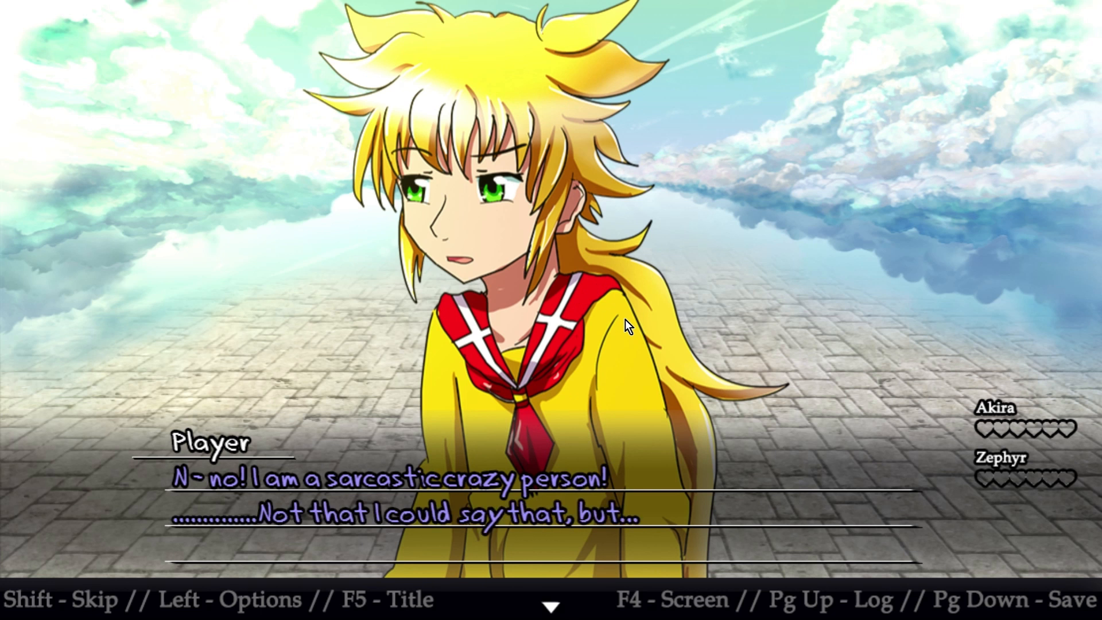
pyautogui.click(625, 319)
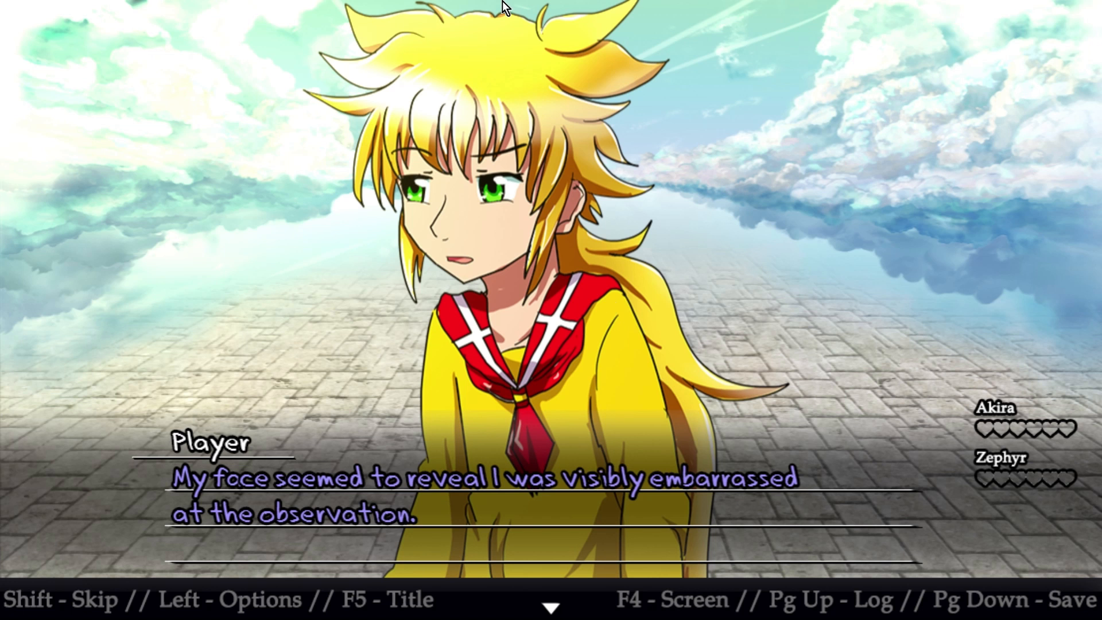
# Play on through the shared lunch and small talk to Zephyr's "Hey... if you don't mind me asking..." line
pyautogui.click(771, 385)
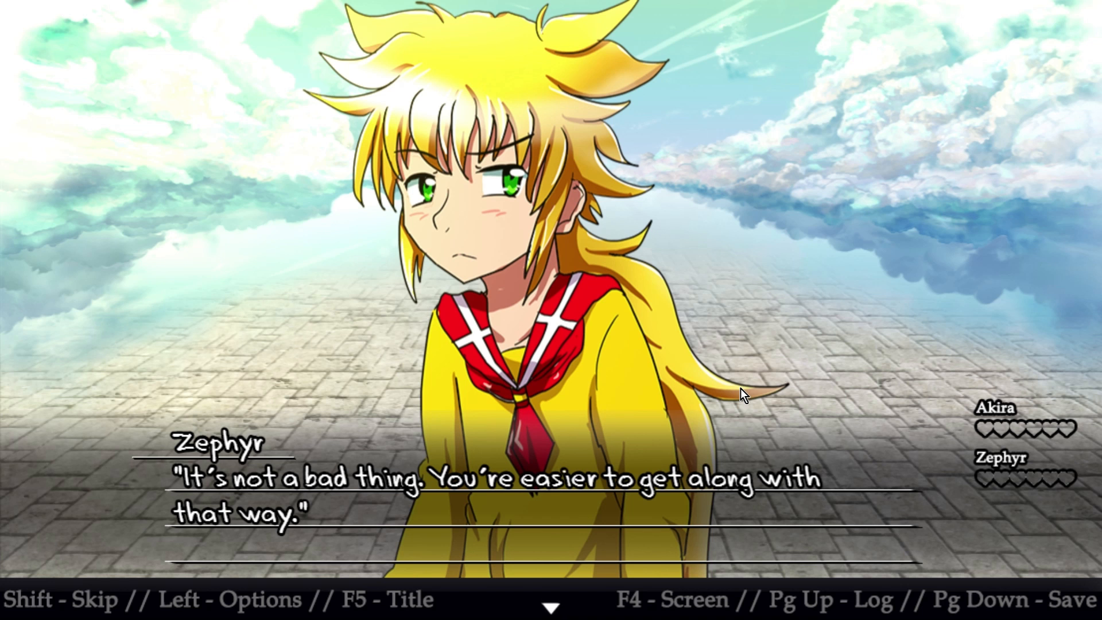
pyautogui.click(663, 283)
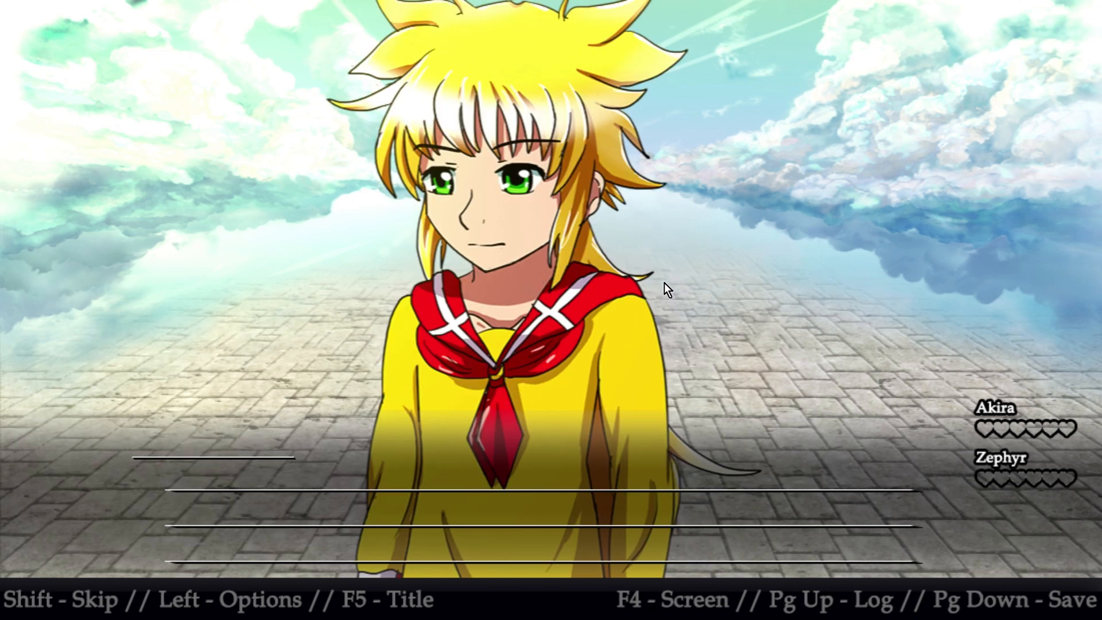
pyautogui.click(644, 343)
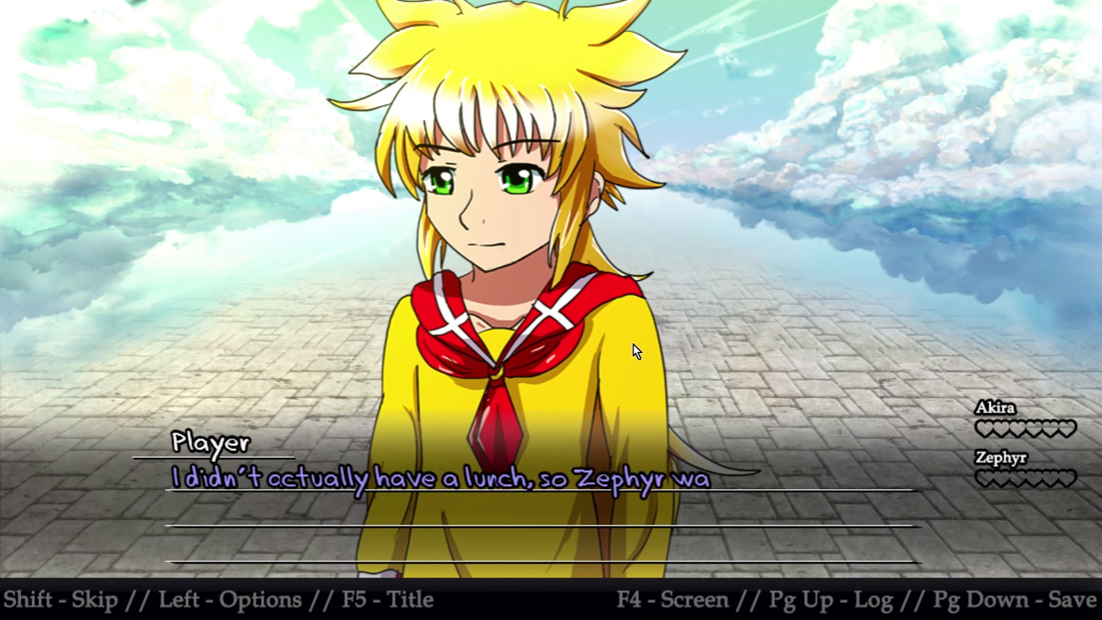
pyautogui.click(624, 310)
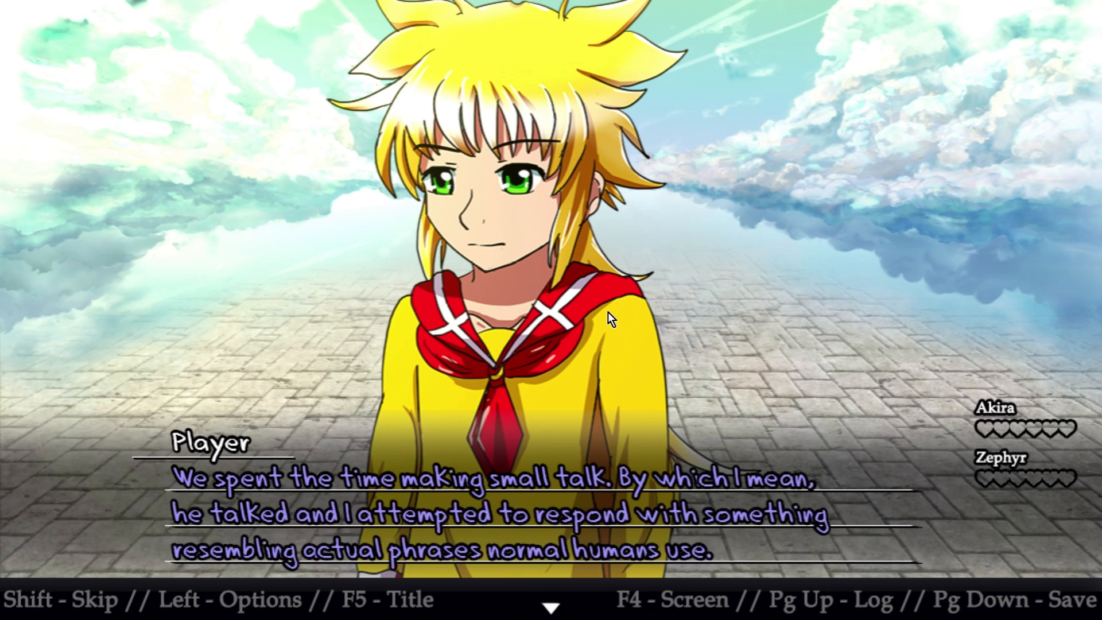
pyautogui.click(595, 265)
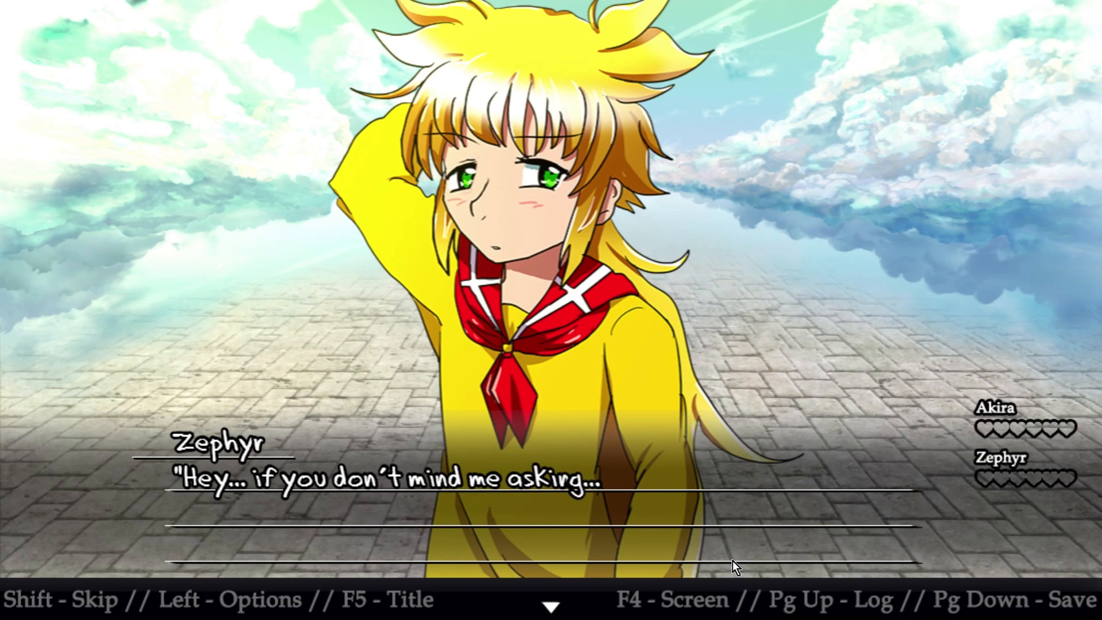
# Switch back to RPG Maker MV and open page 3 of the scene event at the "...Are you going out with anyone?" dialogue
pyautogui.hotkey('alt', 'Tab')
pyautogui.doubleClick(177, 165)
pyautogui.click(314, 147)
pyautogui.scroll(-10, 786, 290)
pyautogui.moveTo(830, 220); pyautogui.dragTo(819, 356)
pyautogui.scroll(2, 690, 325)
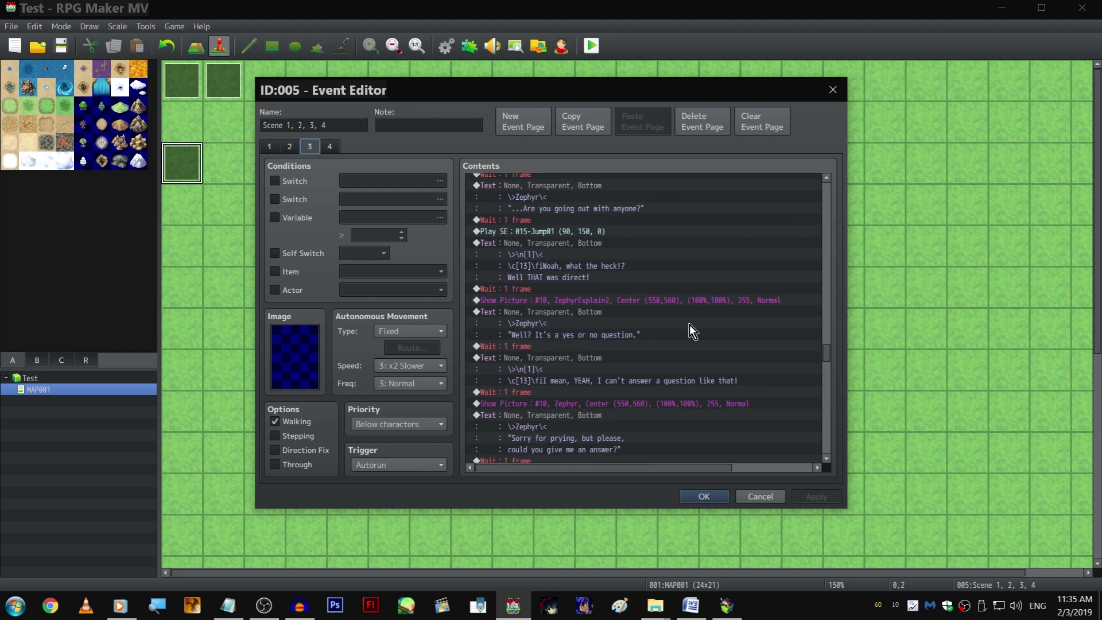
# Review page 3's text and Show Picture commands from the embarrassment line down to the "I'm dating someone." choices
pyautogui.scroll(-6, 689, 320)
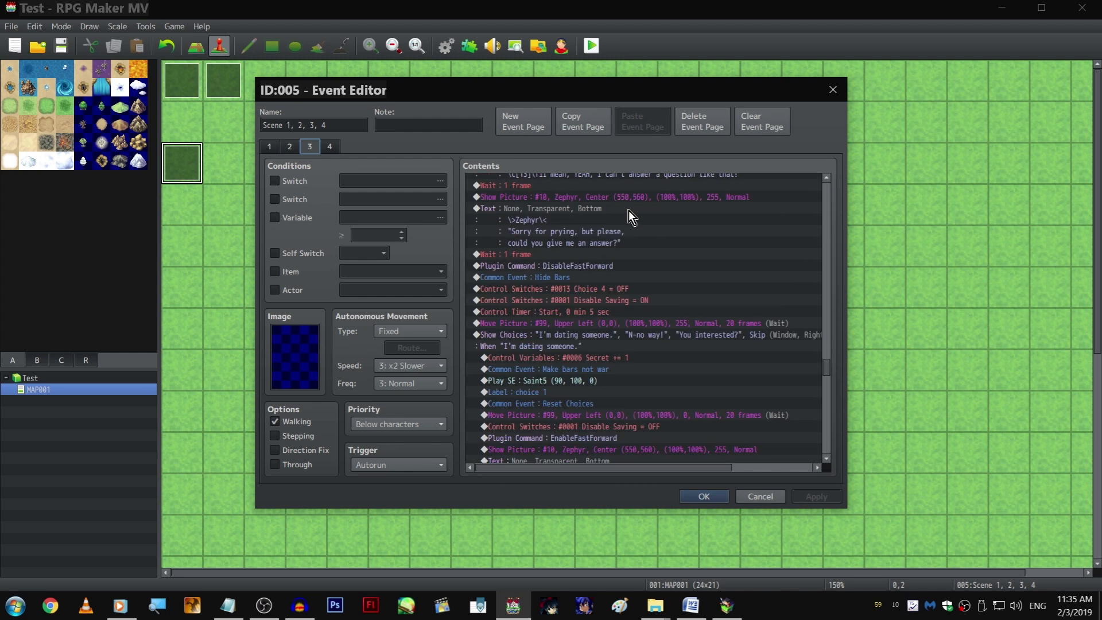
pyautogui.scroll(3, 631, 229)
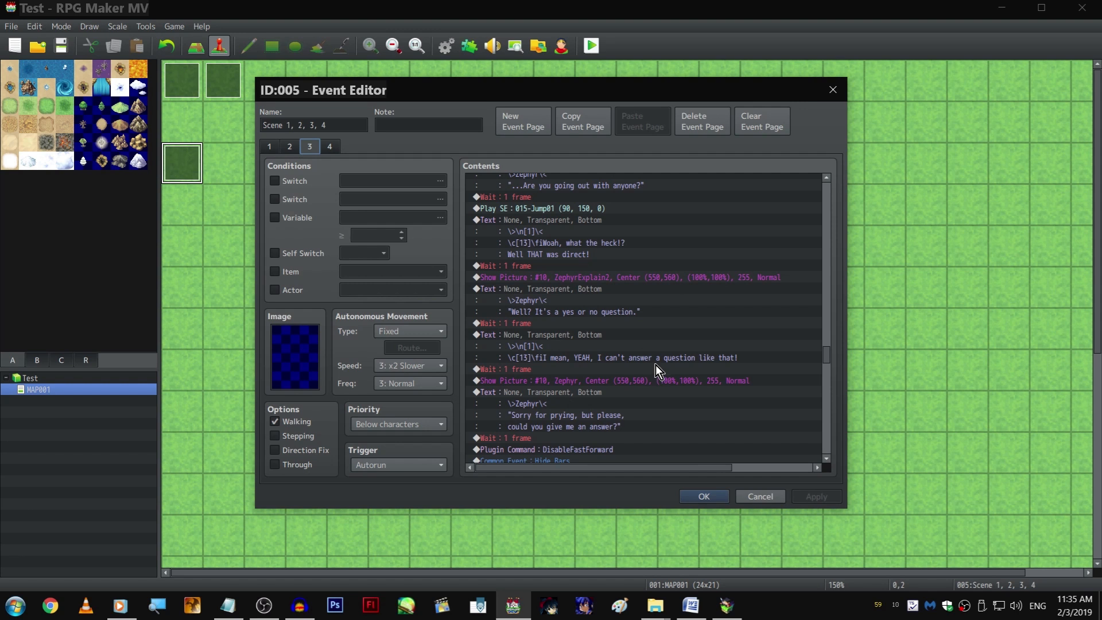
pyautogui.scroll(10, 664, 303)
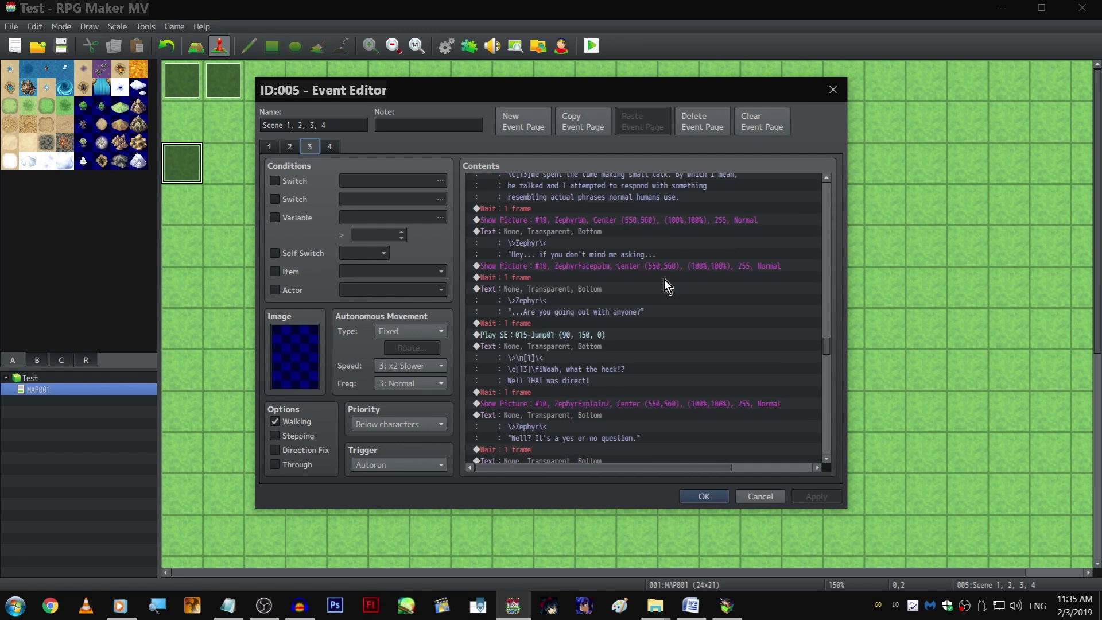
pyautogui.scroll(3, 664, 287)
pyautogui.scroll(2, 664, 311)
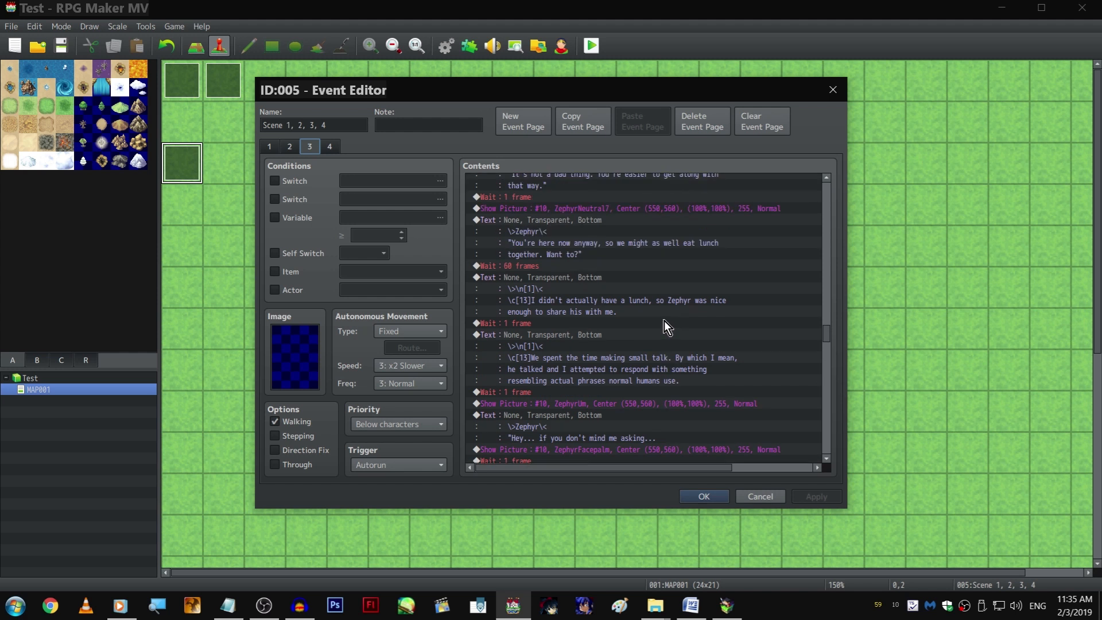
pyautogui.scroll(4, 638, 276)
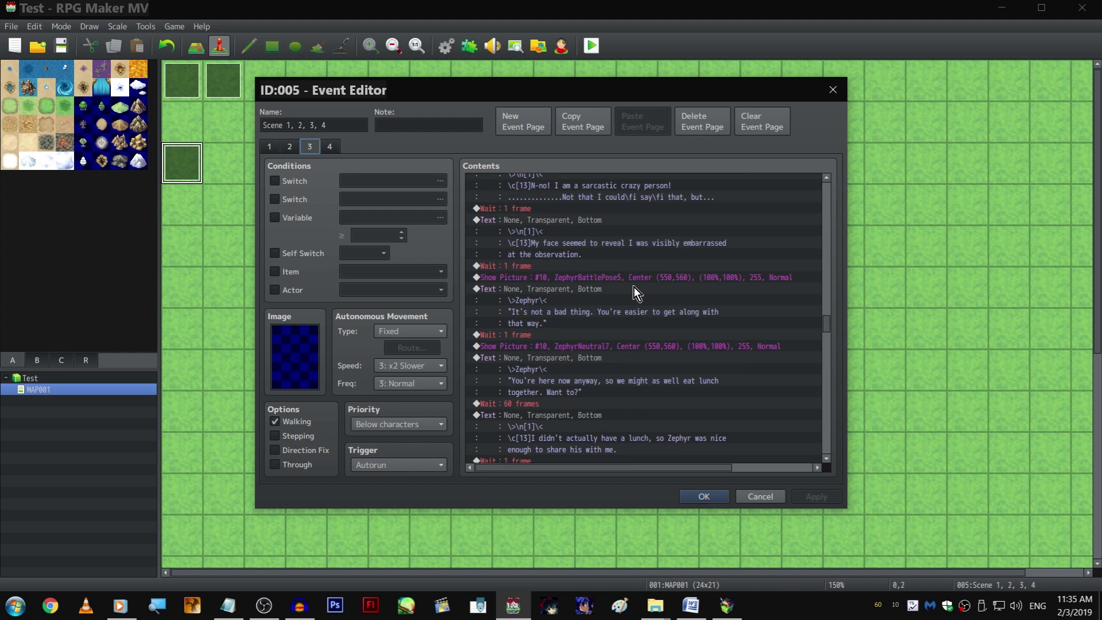
pyautogui.scroll(-14, 634, 286)
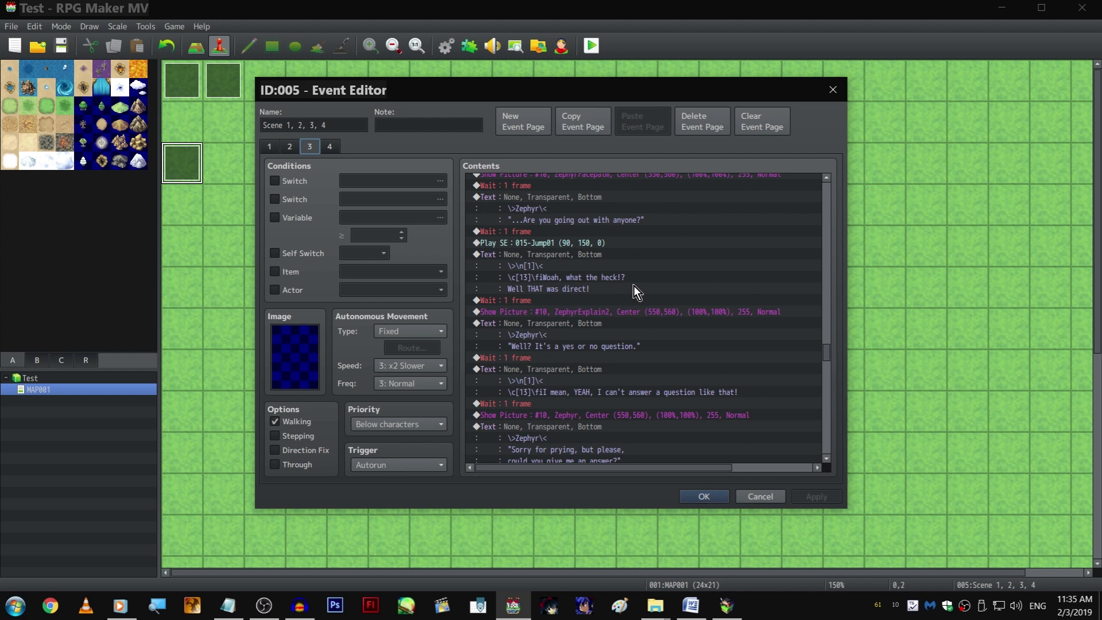
# Add the missing closing quotation mark to Zephyr's "Hey... if you don't mind me asking..." text
pyautogui.scroll(-2, 633, 285)
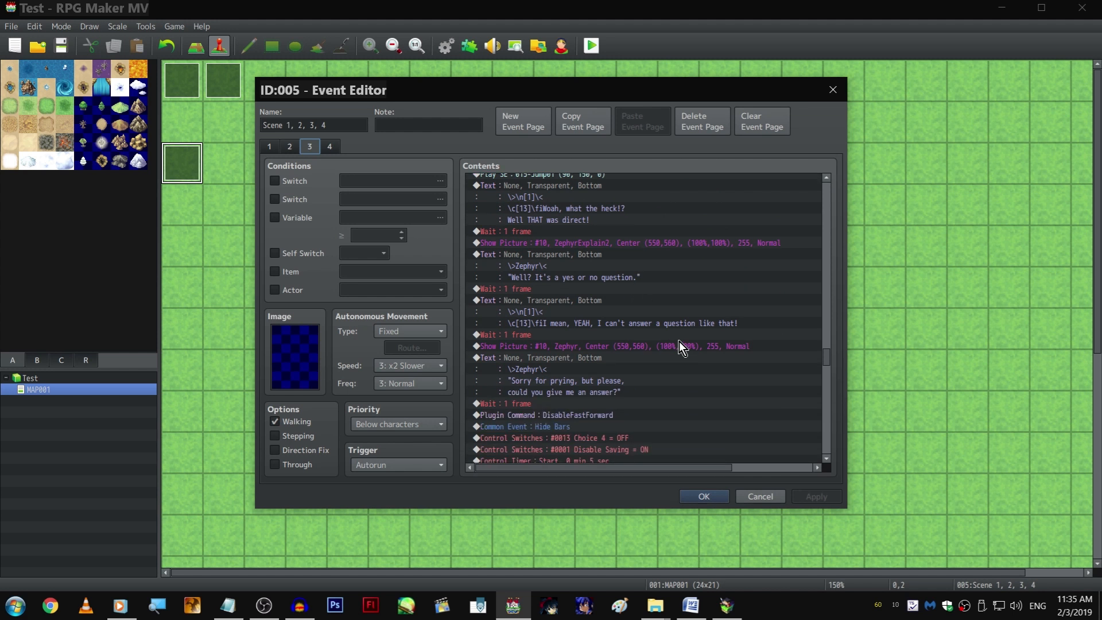
pyautogui.scroll(2, 672, 324)
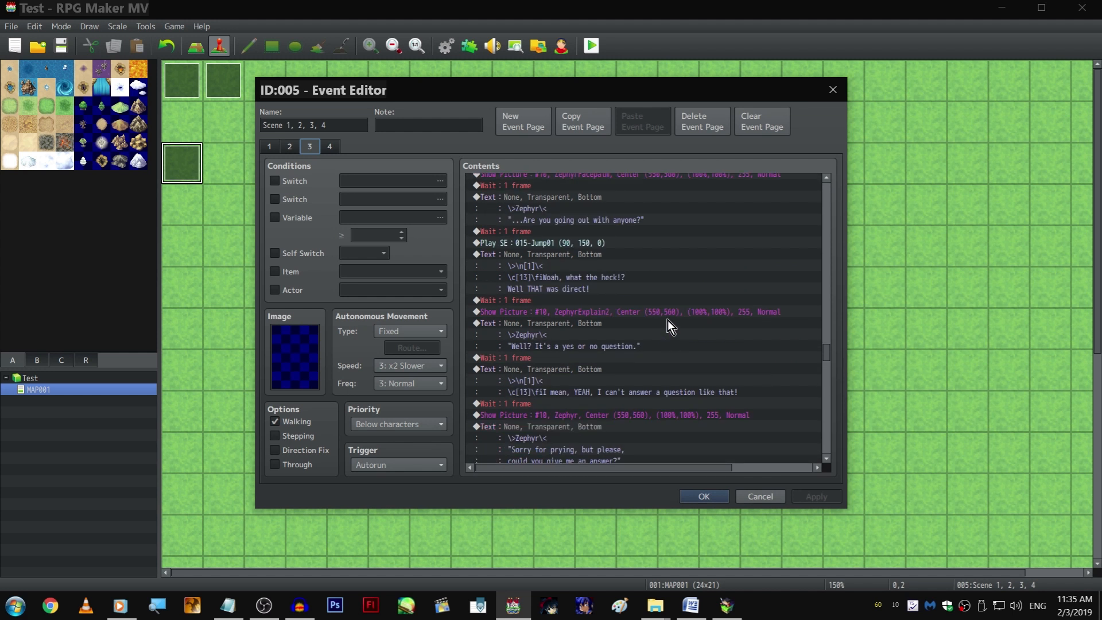
pyautogui.scroll(2, 666, 320)
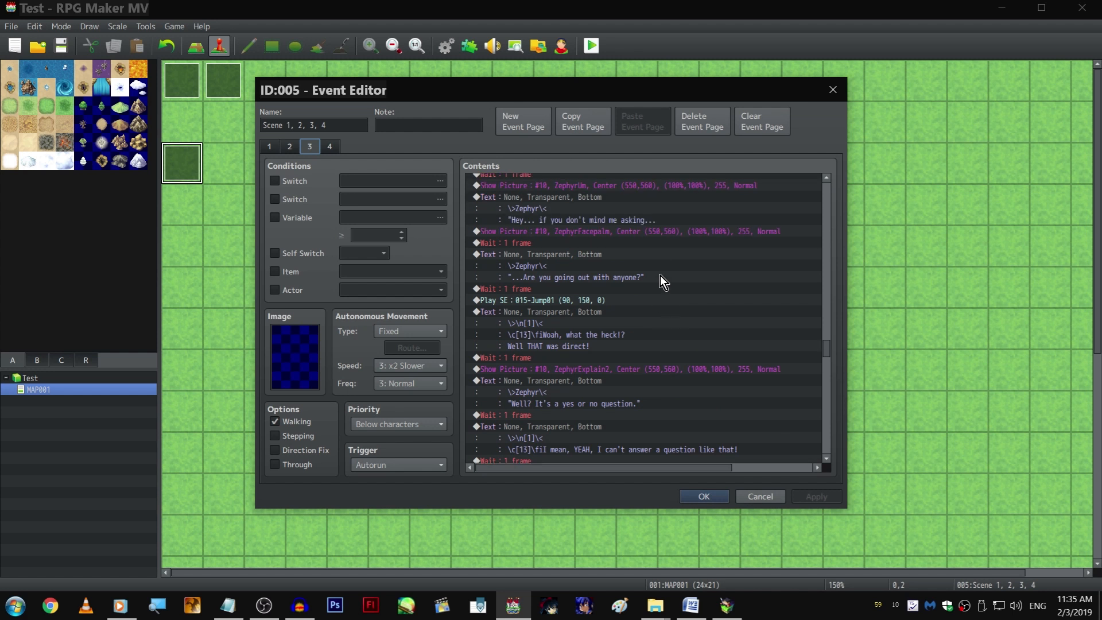
pyautogui.doubleClick(674, 199)
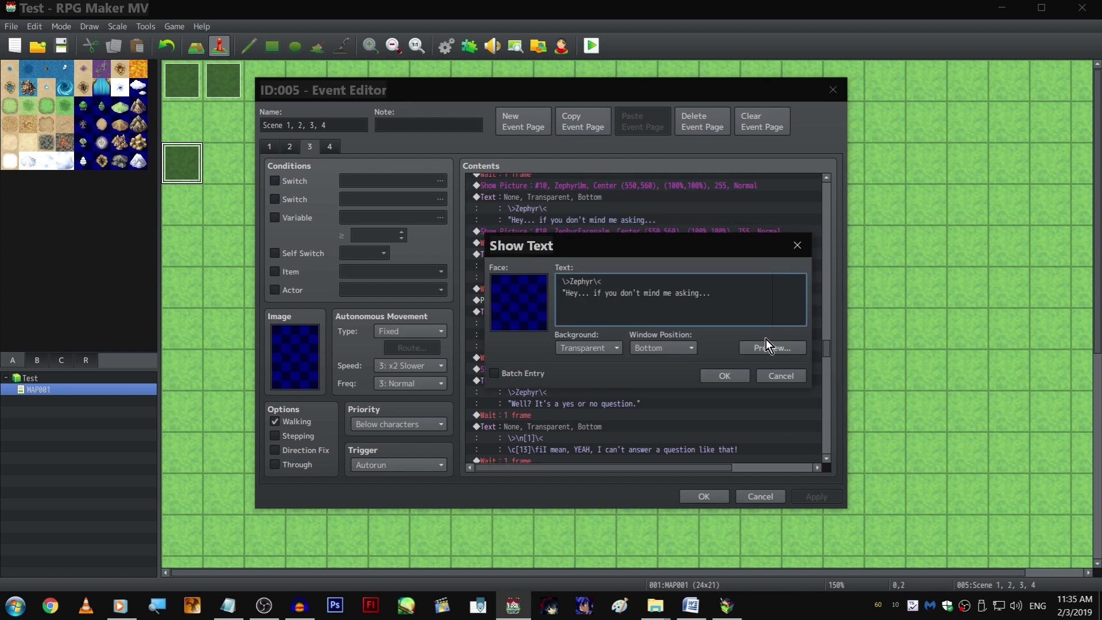
pyautogui.click(724, 375)
pyautogui.doubleClick(654, 253)
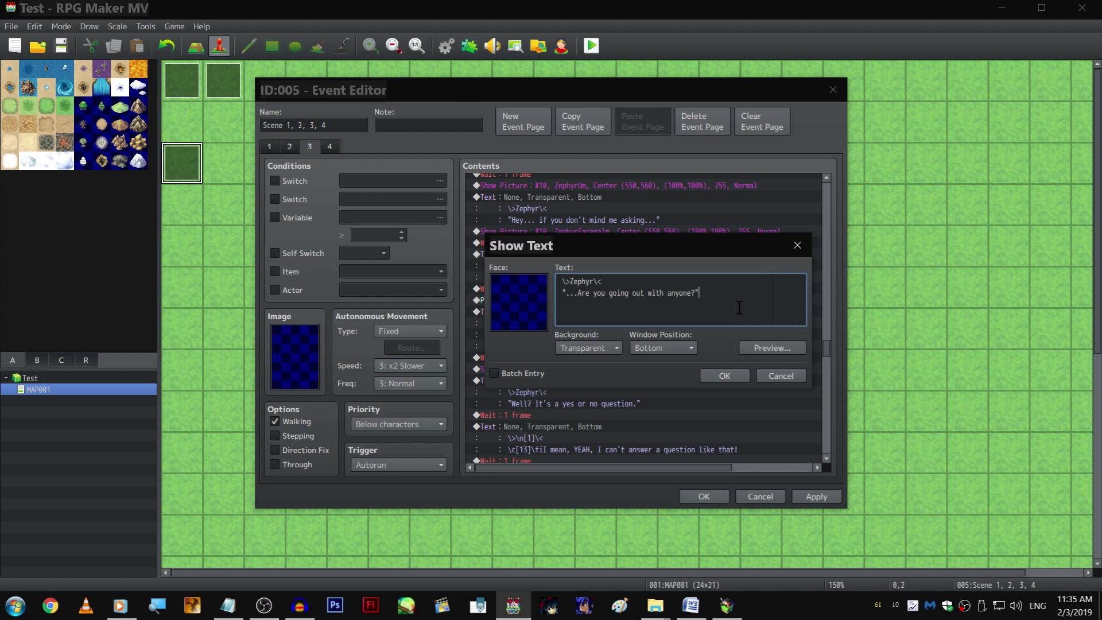
pyautogui.moveTo(755, 300)
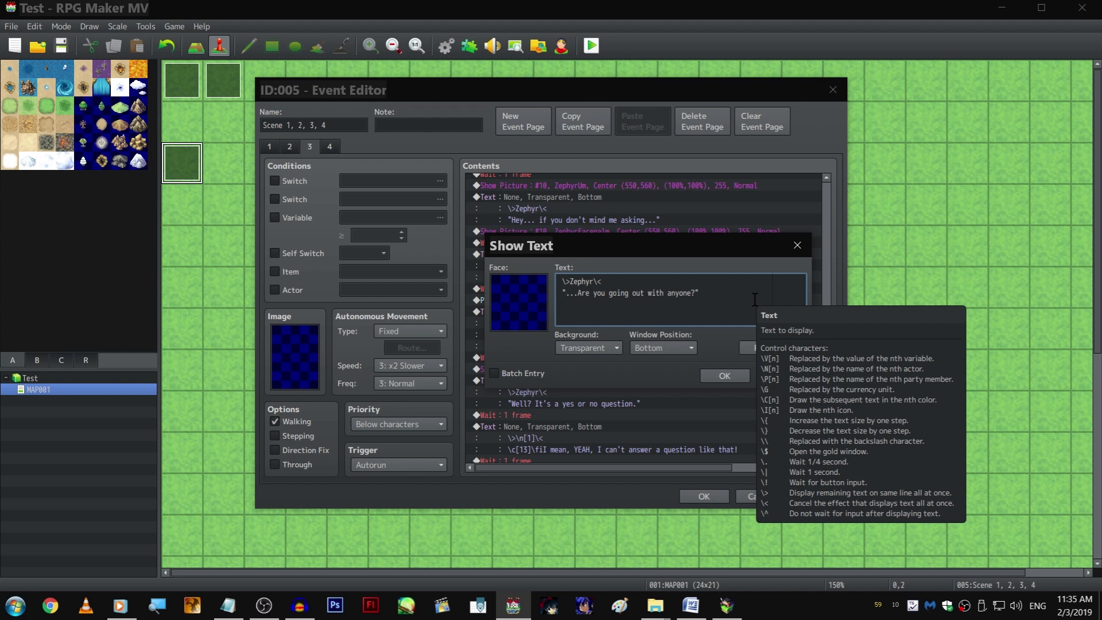
pyautogui.write('\\!')
pyautogui.press('BackSpace')
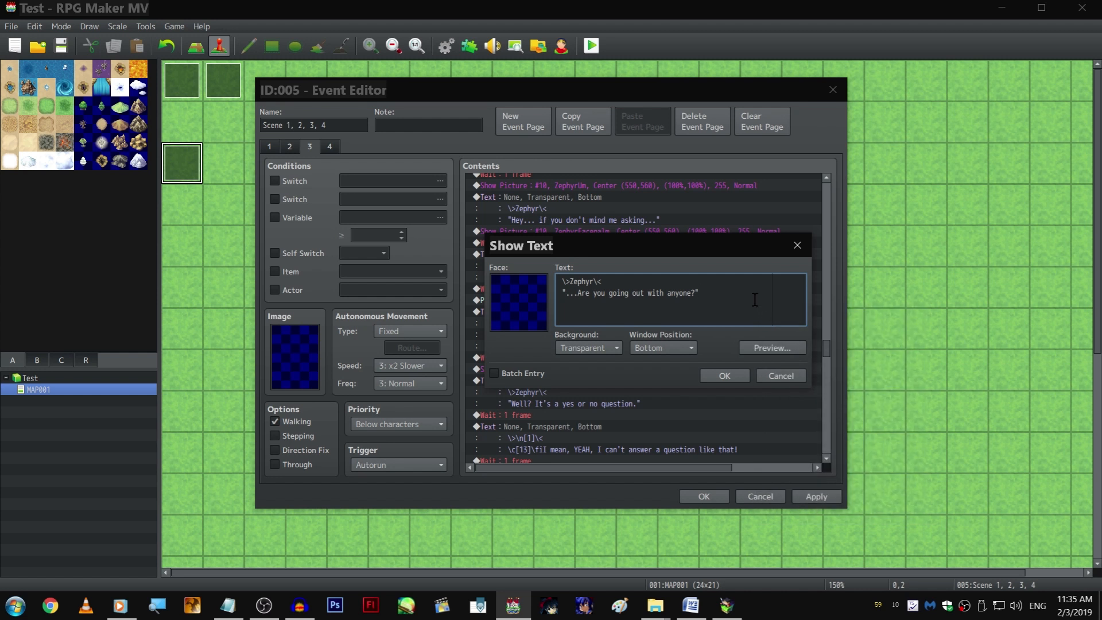
pyautogui.click(724, 376)
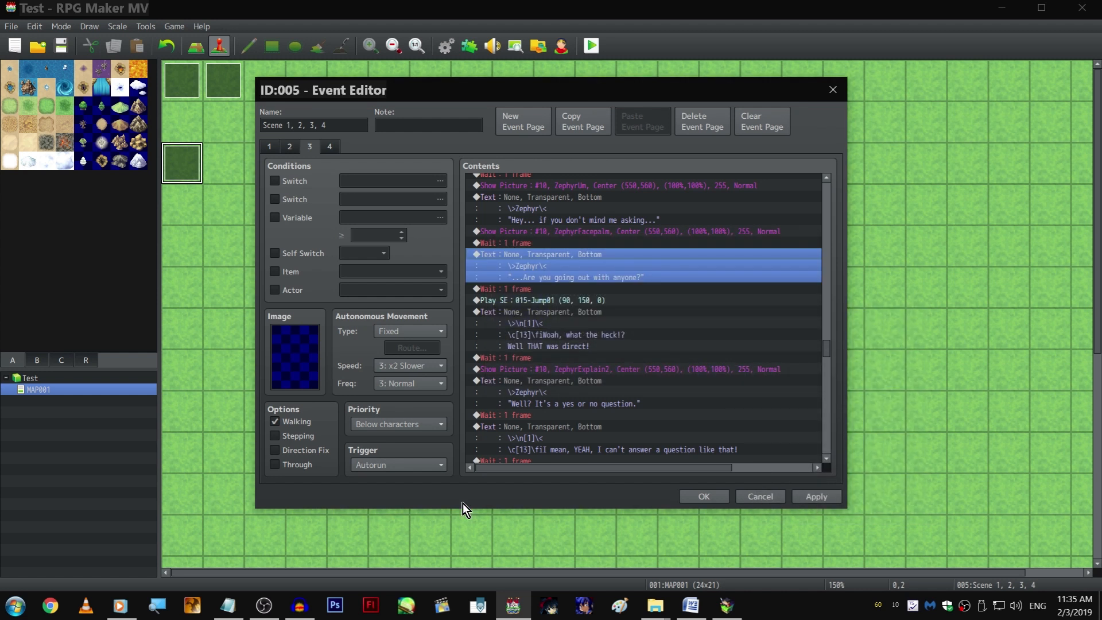
# Switch to the playtest and play from Zephyr's "Hey..." line through the timed dating choices, picking "You interested?"
pyautogui.click(120, 605)
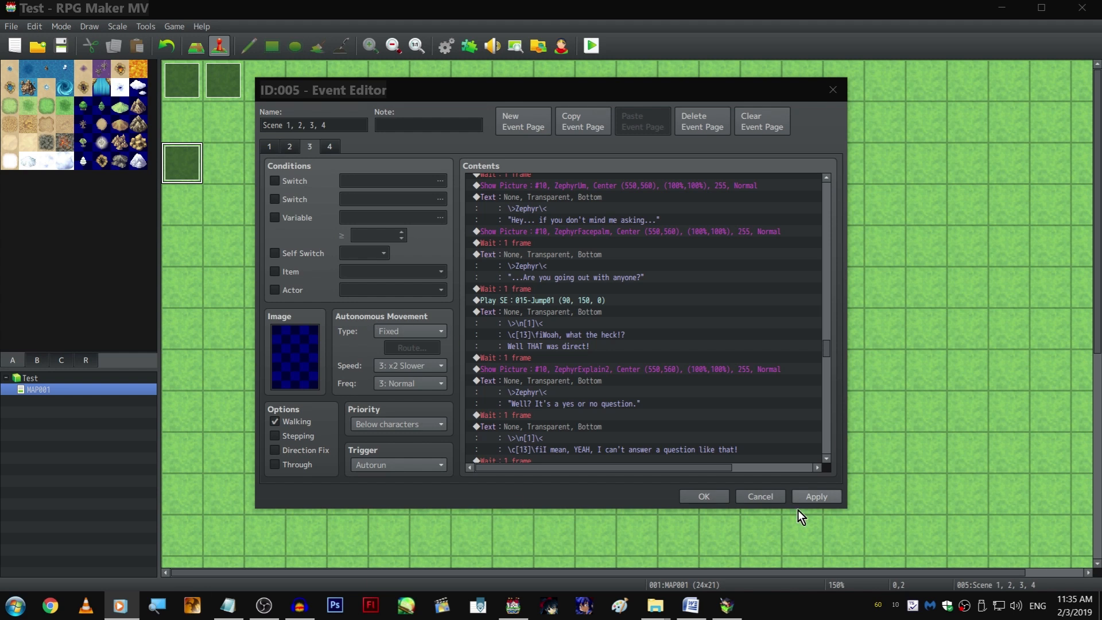
pyautogui.click(738, 600)
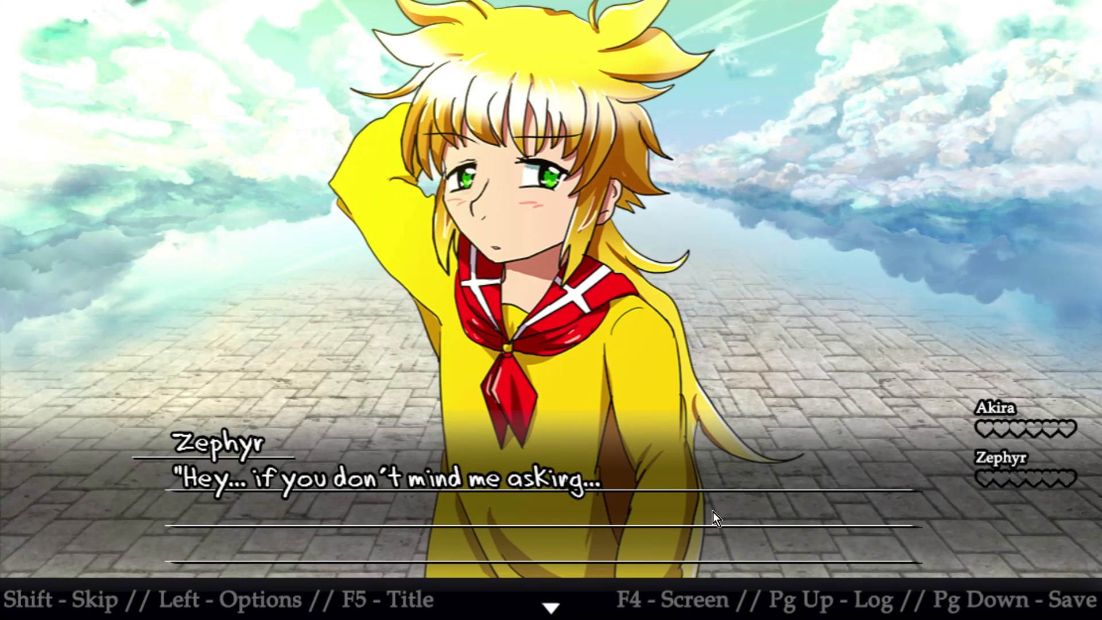
pyautogui.click(724, 482)
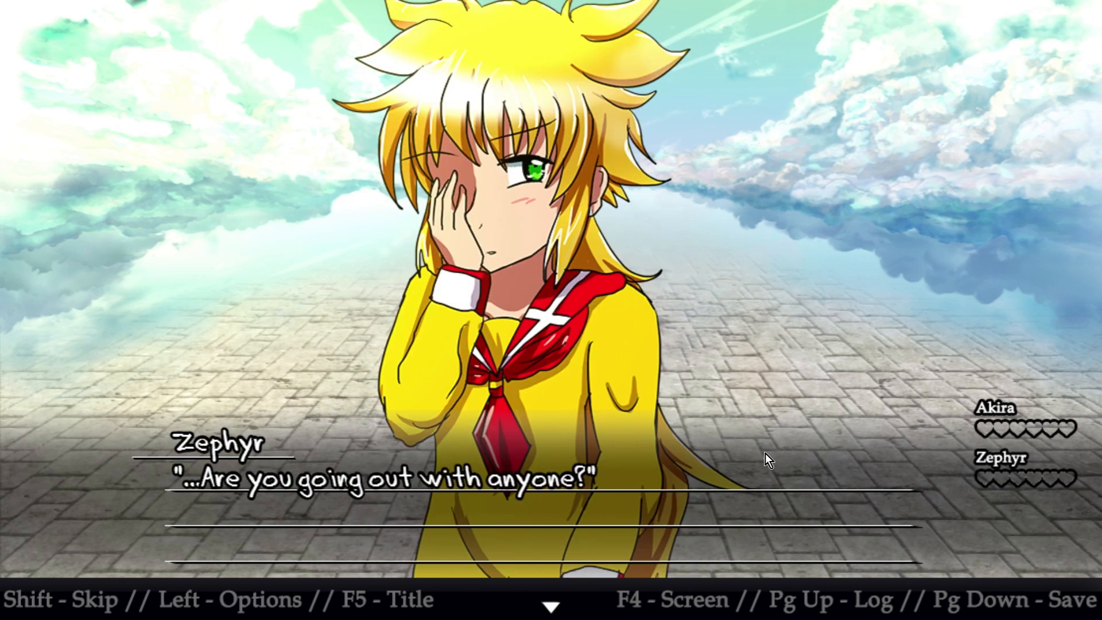
pyautogui.click(655, 390)
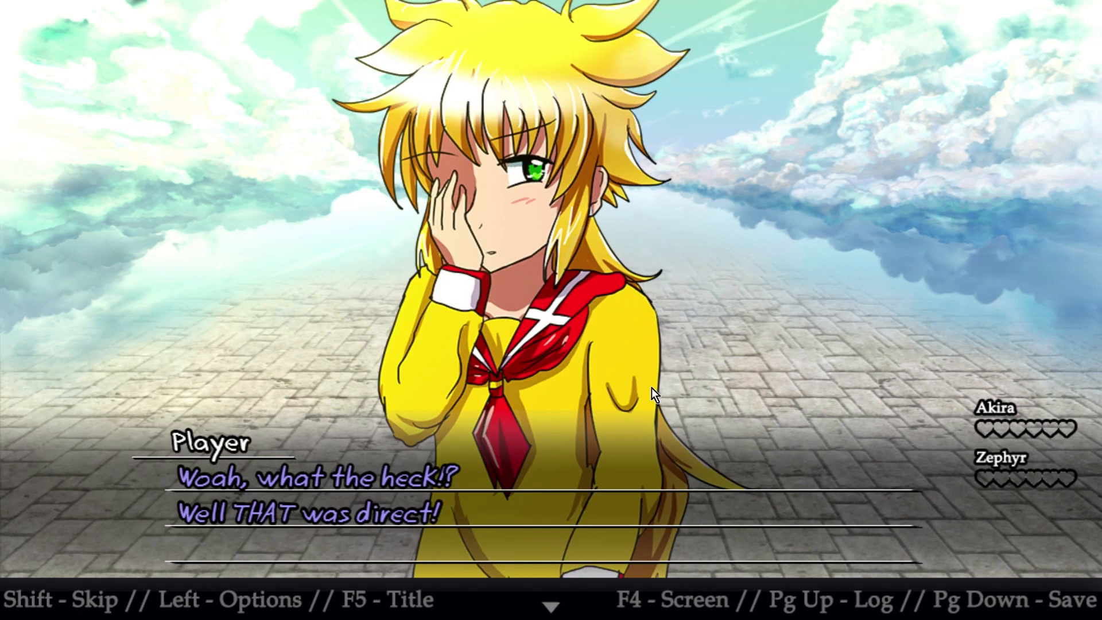
pyautogui.click(651, 385)
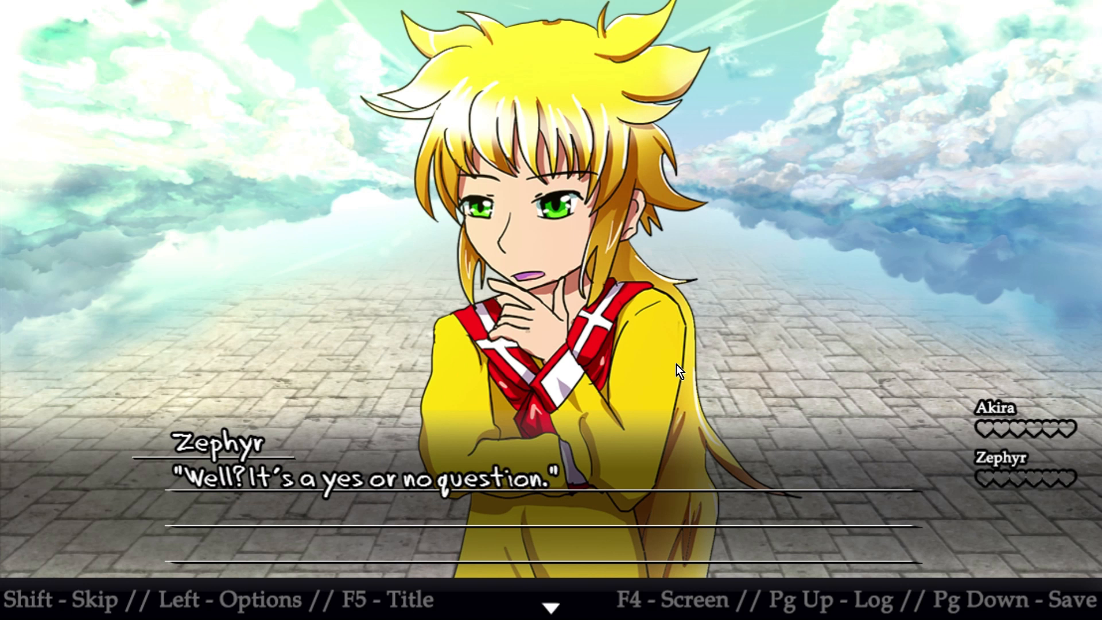
pyautogui.click(713, 365)
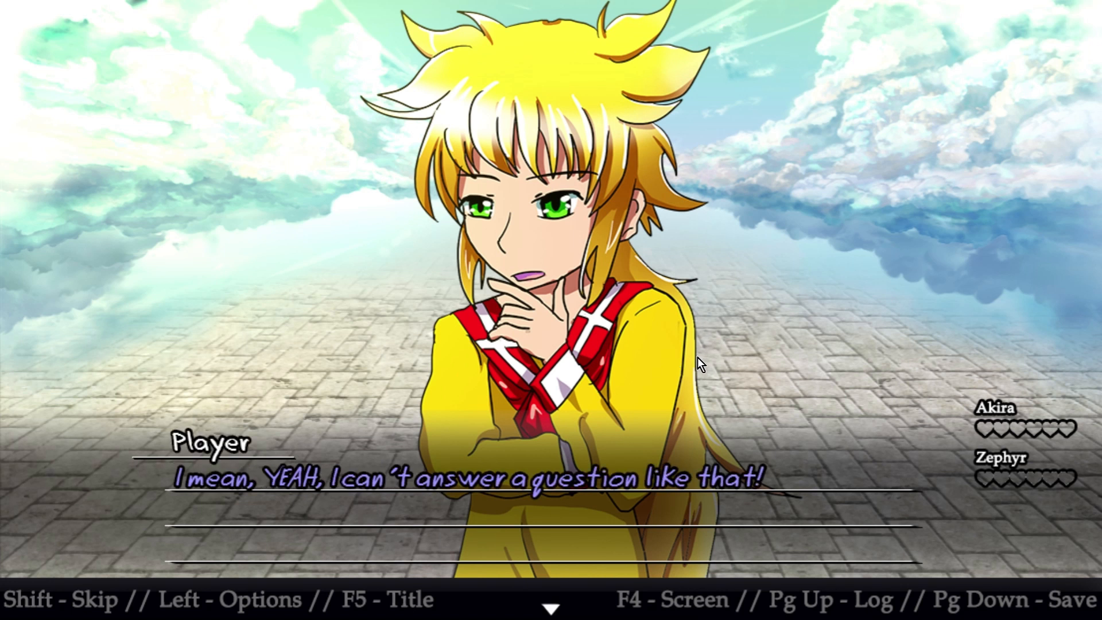
pyautogui.click(566, 203)
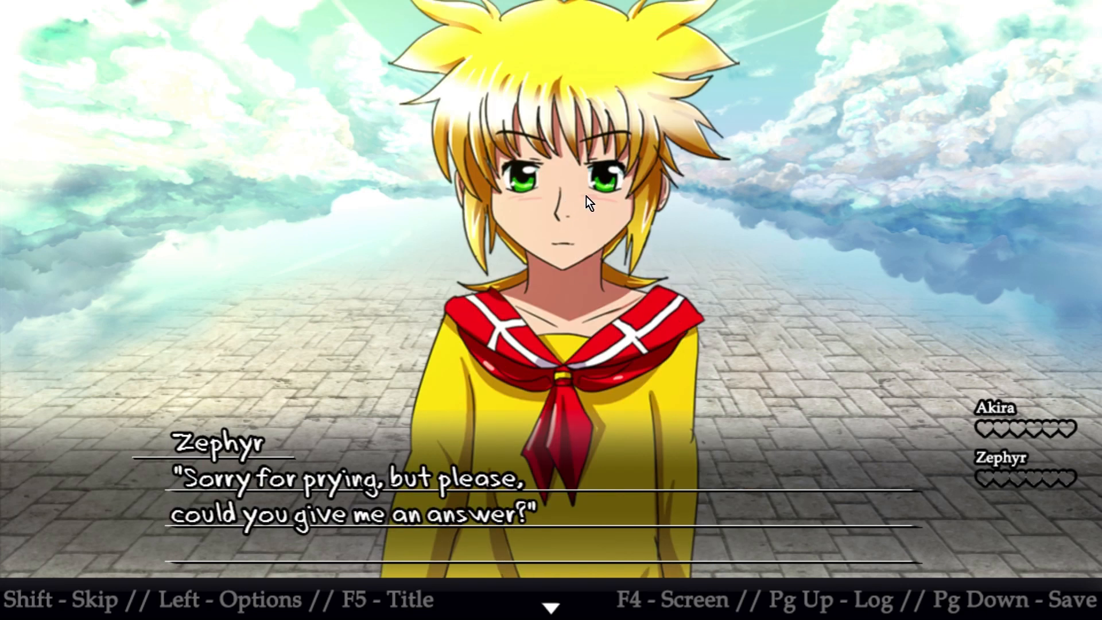
pyautogui.click(588, 195)
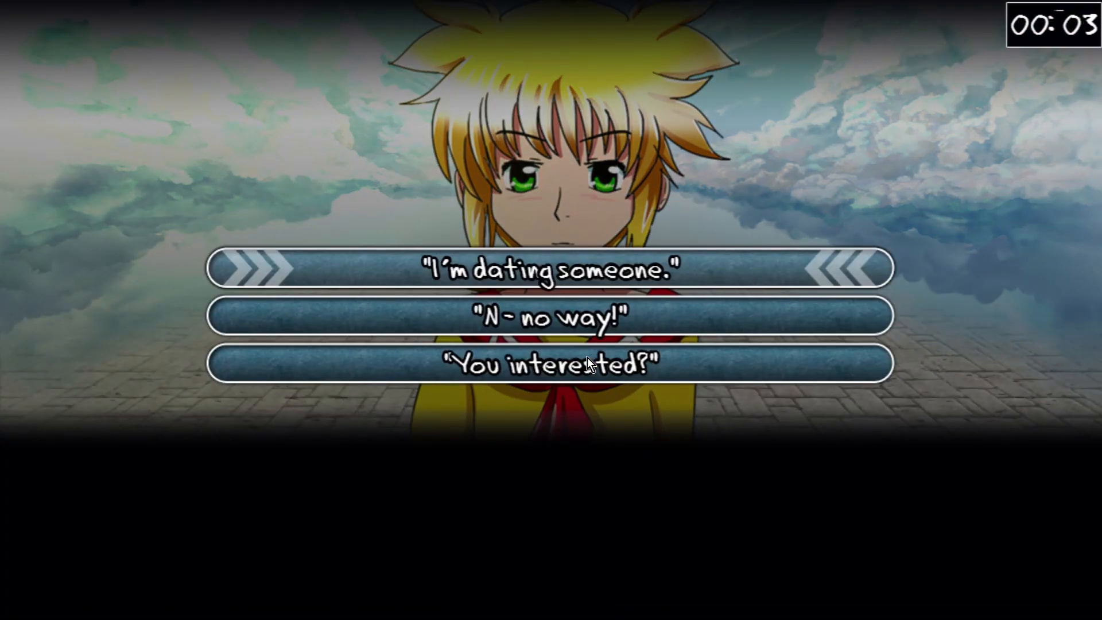
pyautogui.click(631, 370)
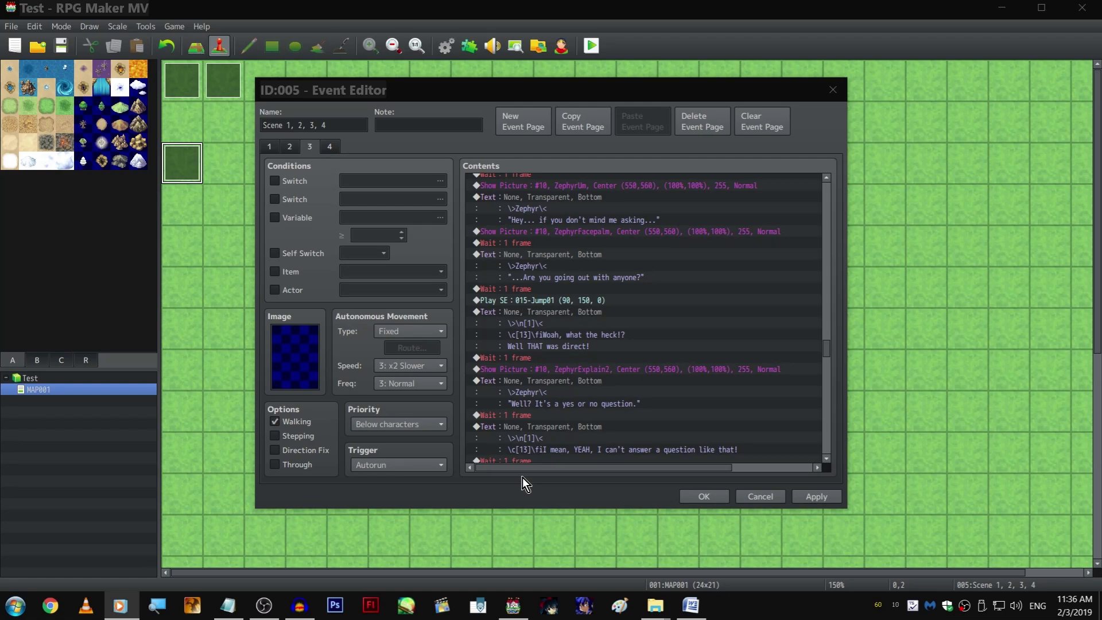
# Apply the pending changes to the scene event
pyautogui.scroll(-10, 680, 346)
pyautogui.scroll(-20, 680, 309)
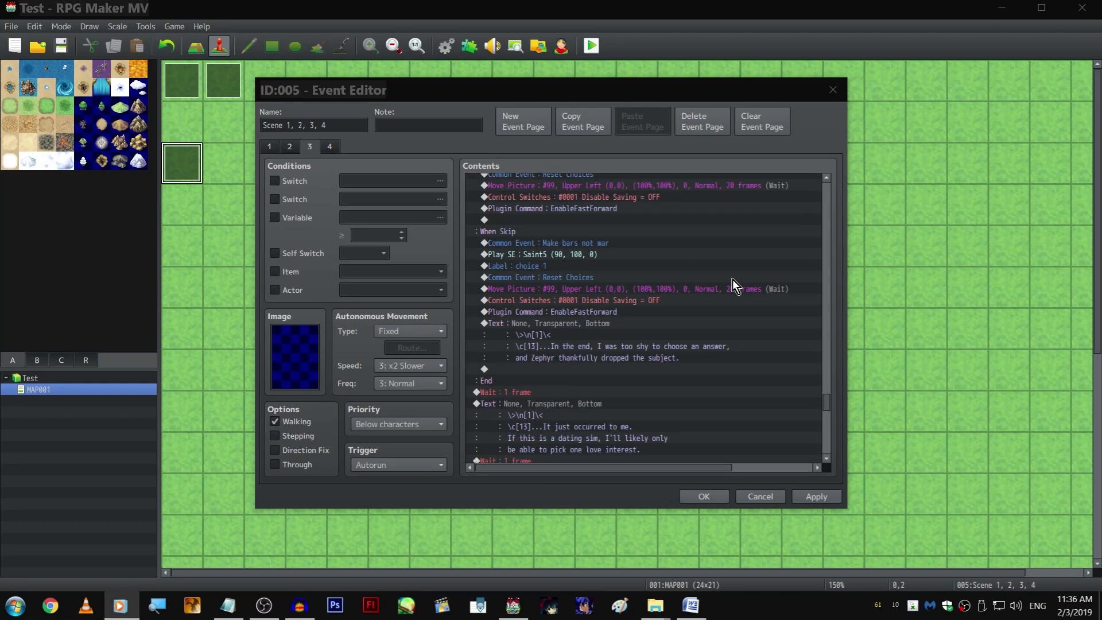
pyautogui.click(835, 502)
# Review the commands in the "I'm dating someone.", "N-no way!", "You interested?" and Skip branches and the dialogue following them
pyautogui.scroll(6, 683, 353)
pyautogui.moveTo(641, 189); pyautogui.dragTo(636, 218)
pyautogui.scroll(2, 636, 218)
pyautogui.scroll(10, 645, 282)
pyautogui.scroll(4, 670, 284)
pyautogui.click(653, 251)
pyautogui.scroll(-10, 660, 276)
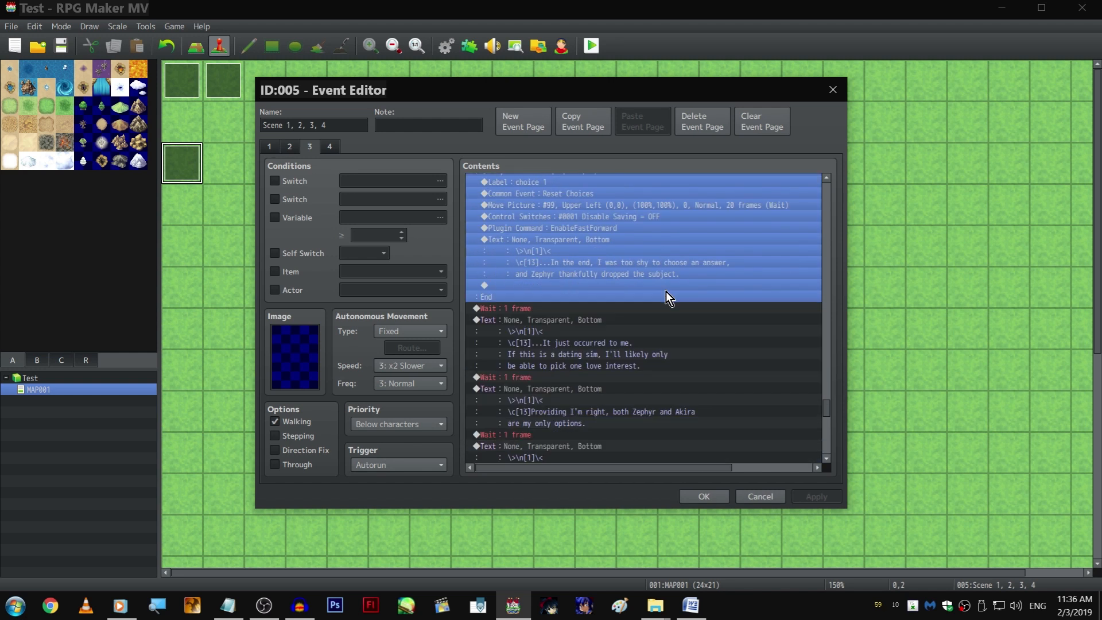
pyautogui.scroll(-5, 666, 294)
pyautogui.scroll(15, 666, 289)
pyautogui.scroll(5, 641, 321)
pyautogui.click(608, 306)
pyautogui.scroll(-4, 609, 310)
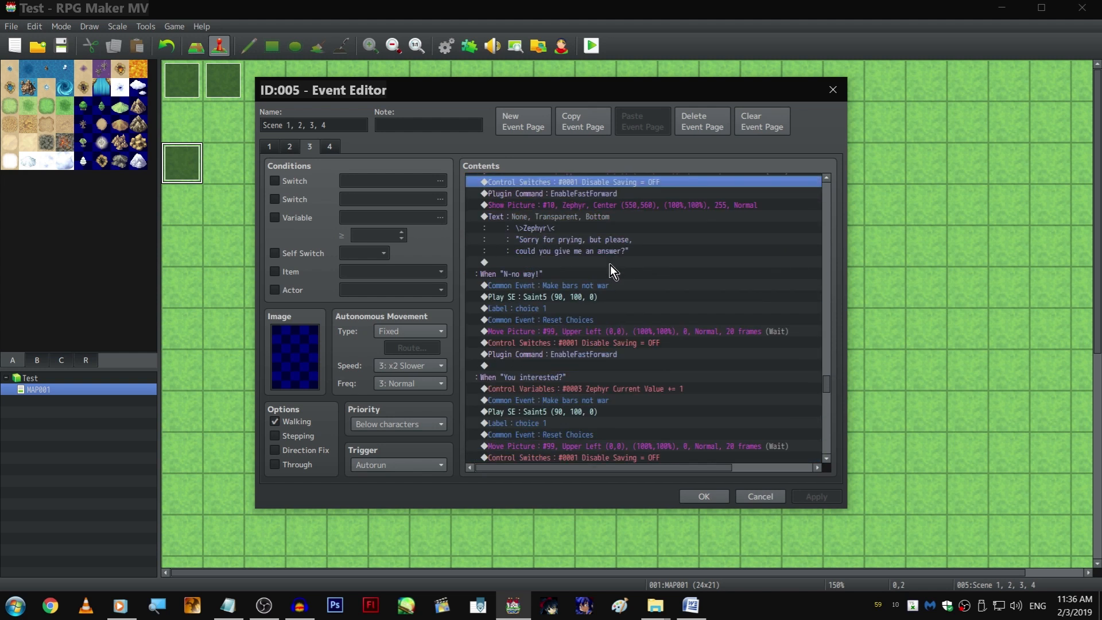
pyautogui.click(610, 263)
pyautogui.scroll(-2, 607, 286)
pyautogui.click(602, 309)
pyautogui.scroll(2, 604, 309)
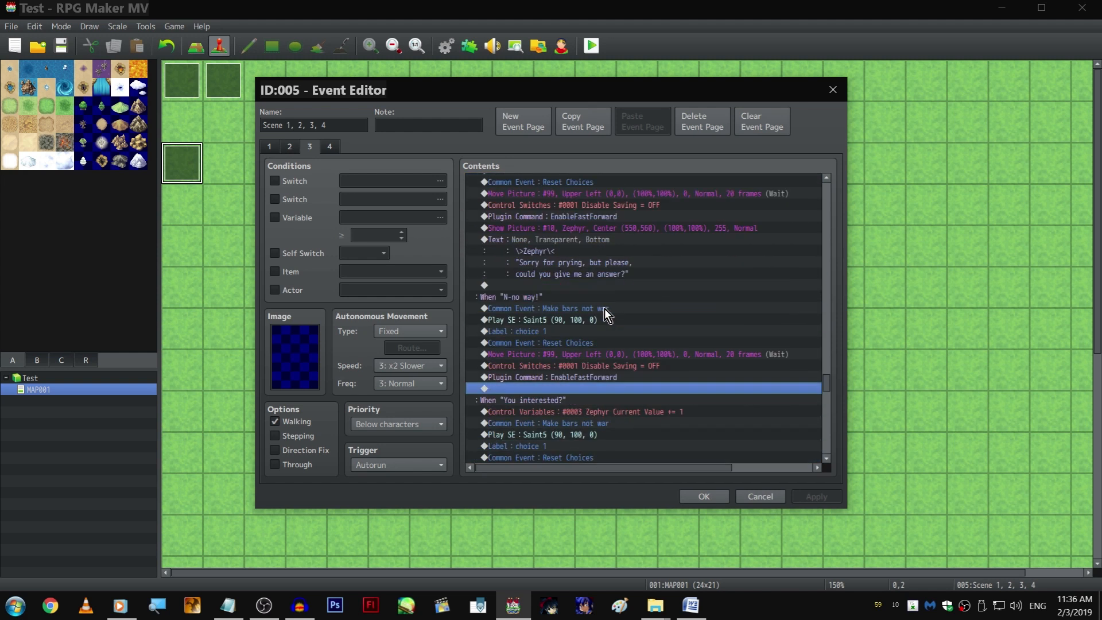
pyautogui.scroll(2, 605, 313)
pyautogui.click(616, 262)
pyautogui.scroll(3, 620, 299)
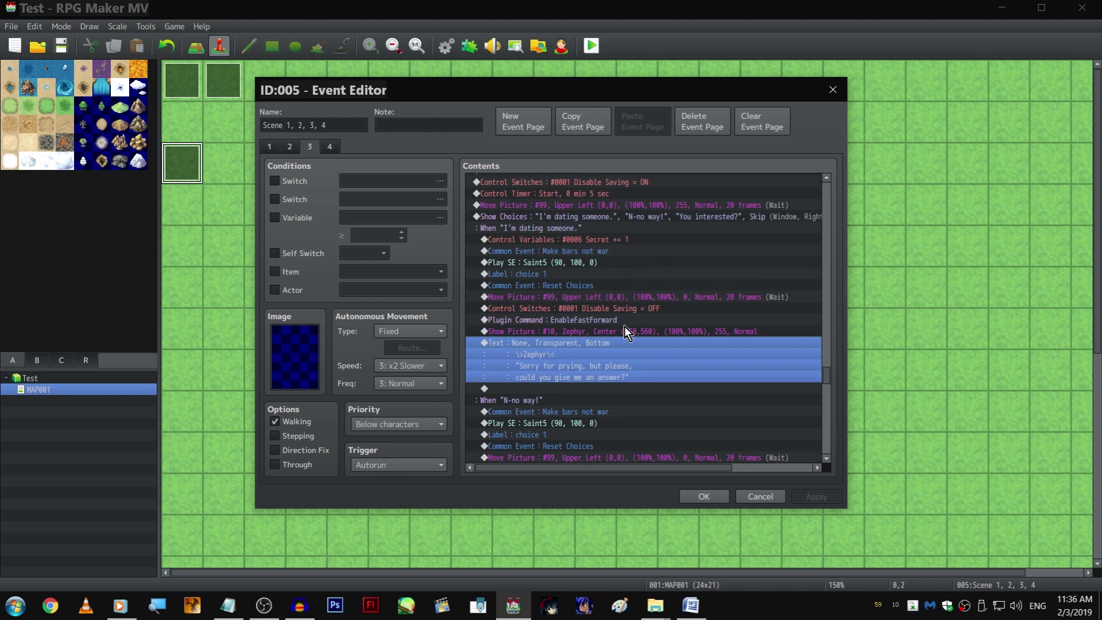
# Open the image selection of the "I'm dating someone." branch's Show Picture command and preview Zephyr's battle pose pictures
pyautogui.rightClick(616, 331)
pyautogui.click(634, 349)
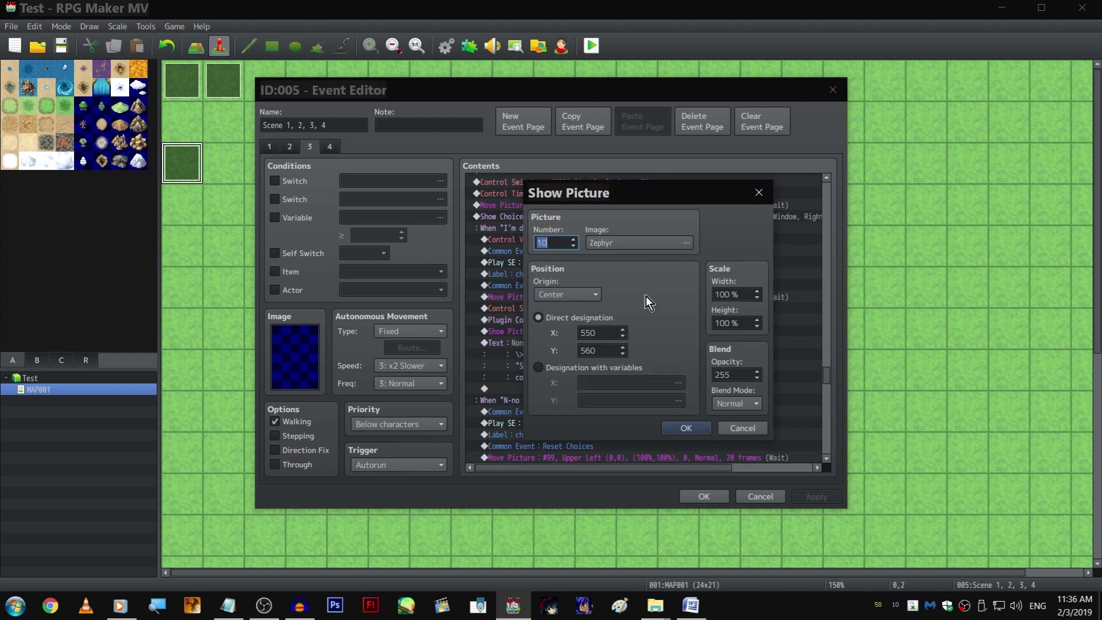
pyautogui.click(656, 242)
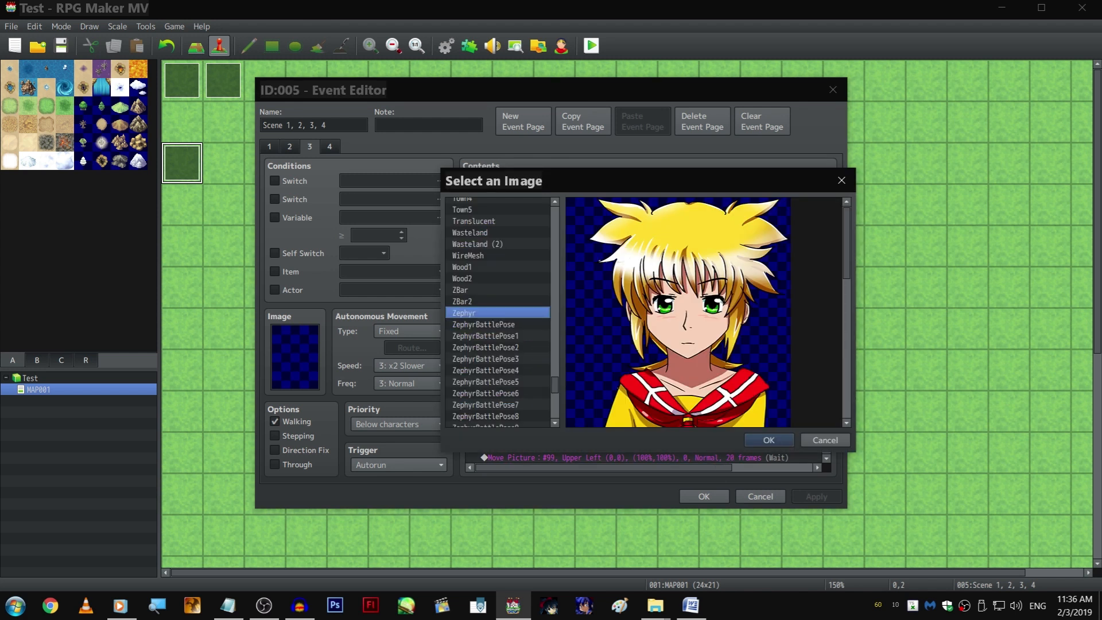
pyautogui.hotkey('alt', 'Tab')
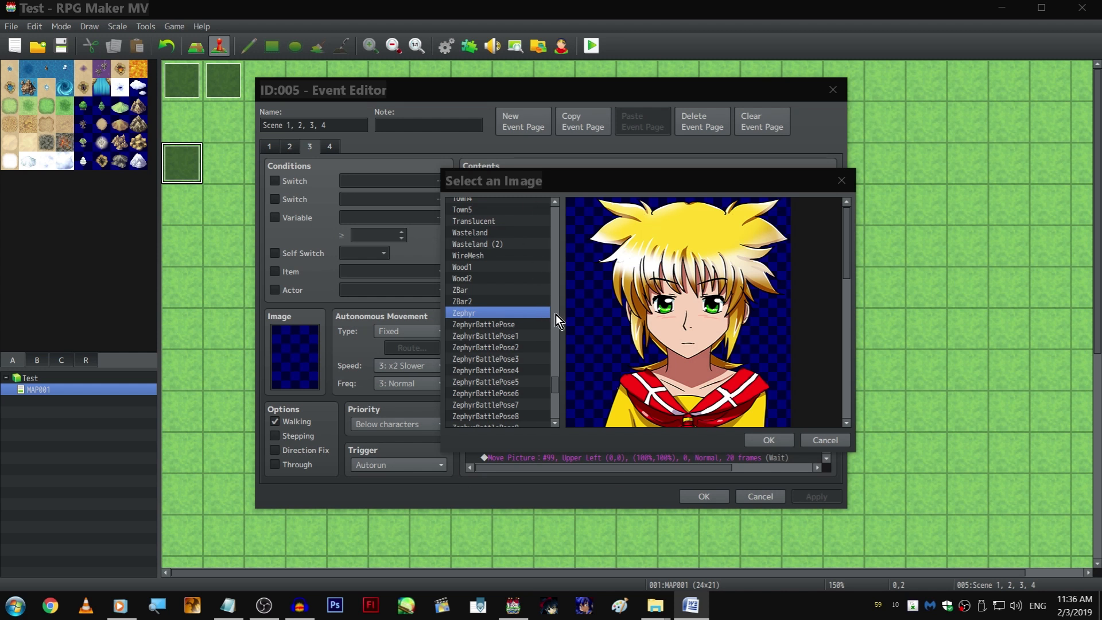
pyautogui.scroll(-1, 551, 314)
pyautogui.click(511, 315)
pyautogui.click(510, 336)
pyautogui.scroll(-3, 504, 354)
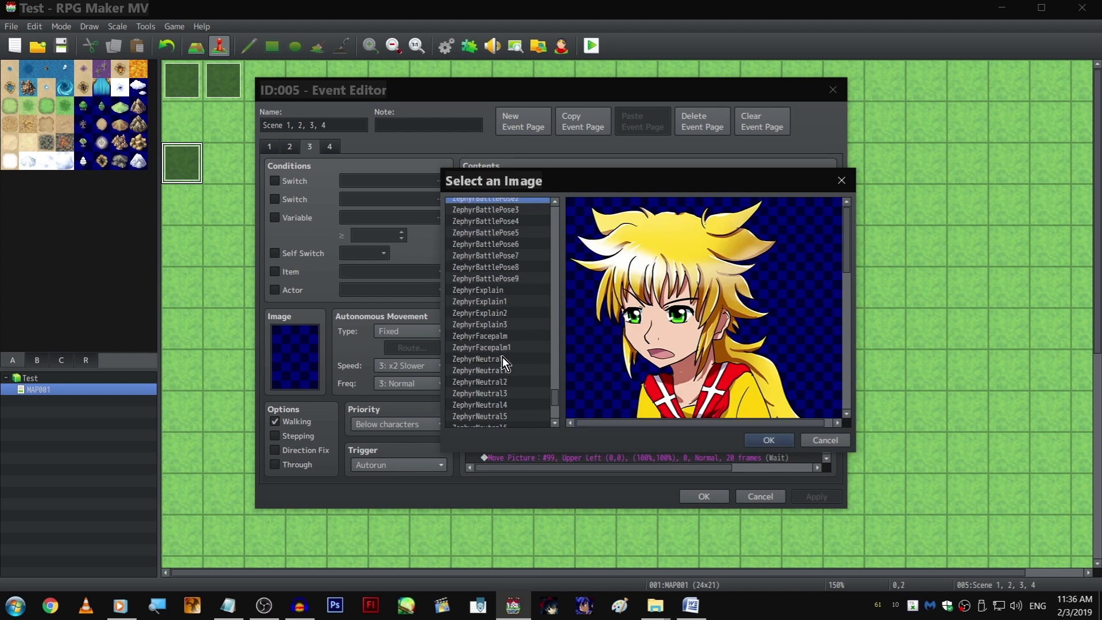
# Compare the ZephyrExplain variants and set the "I'm dating someone." branch's picture #10 to ZephyrExplain
pyautogui.click(507, 326)
pyautogui.scroll(-1, 508, 316)
pyautogui.click(511, 267)
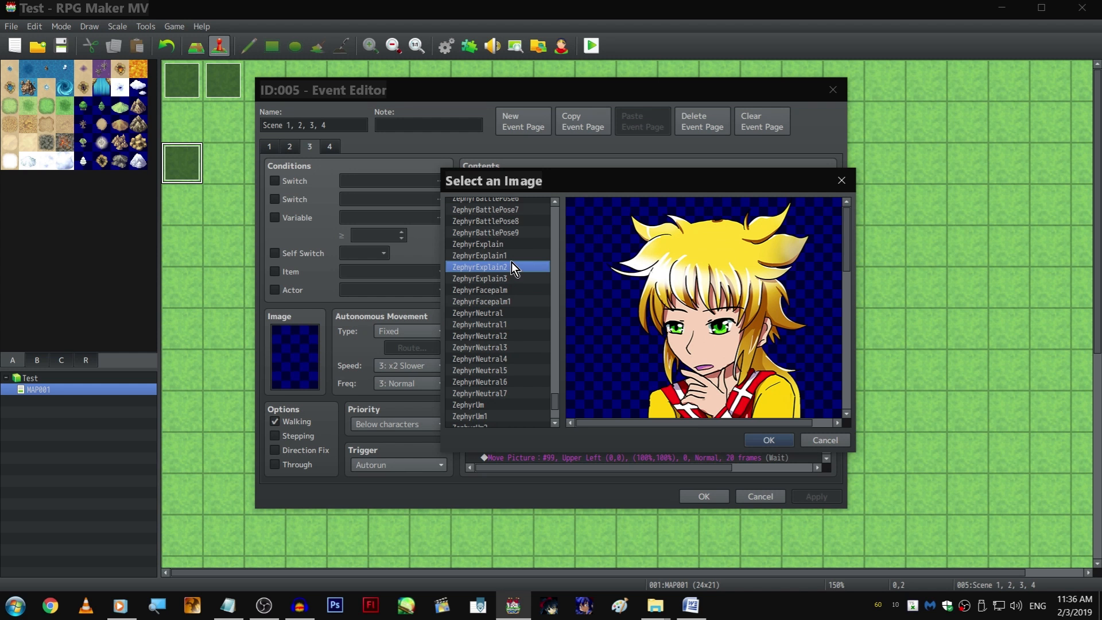
pyautogui.click(511, 255)
pyautogui.click(511, 245)
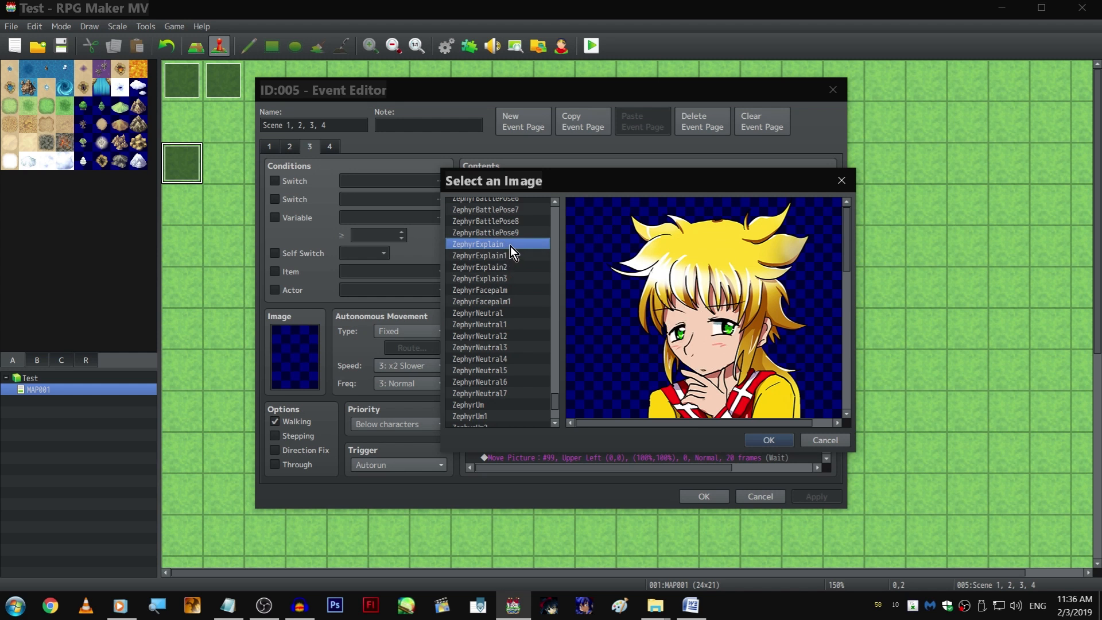
pyautogui.click(509, 254)
pyautogui.doubleClick(509, 254)
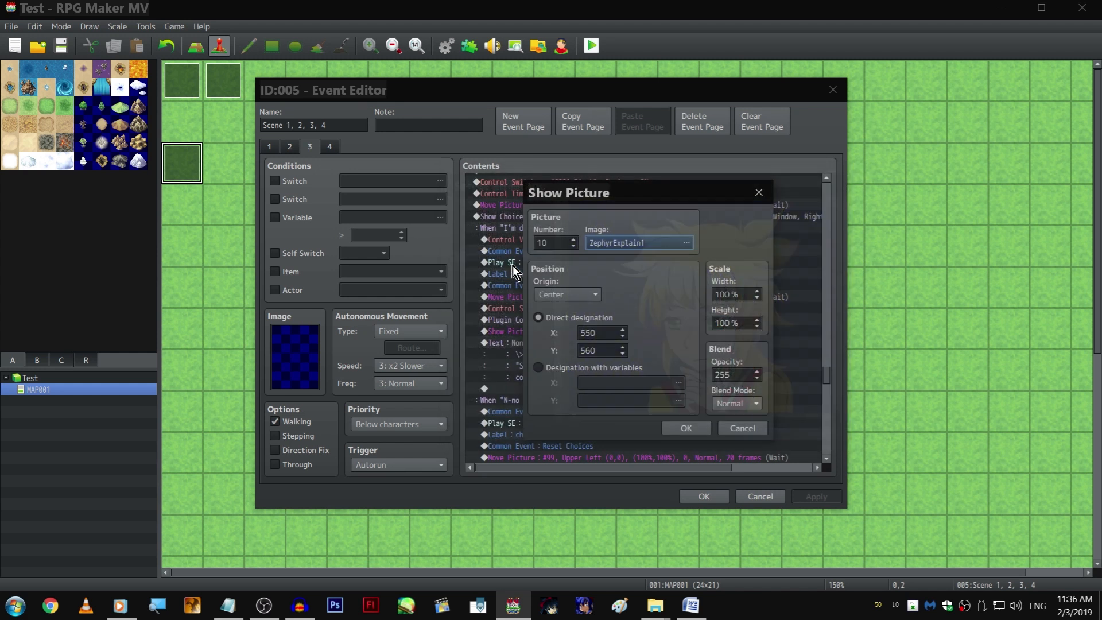
pyautogui.click(663, 242)
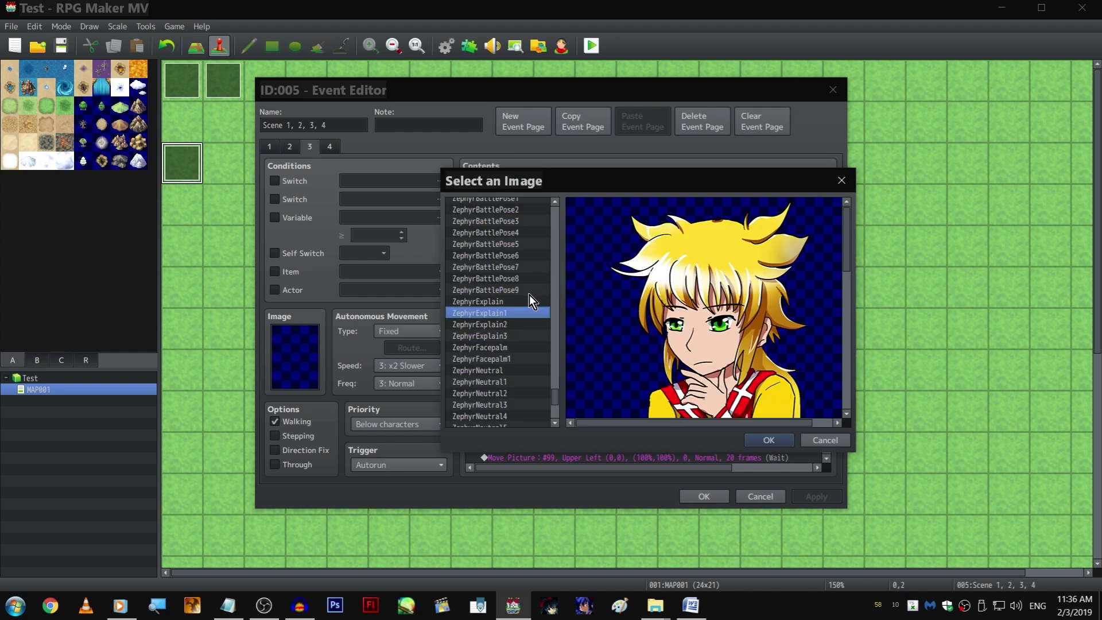
pyautogui.doubleClick(514, 302)
pyautogui.click(696, 430)
# Replace Zephyr's "Sorry for prying" text in the "I'm dating someone." branch with "I see..."
pyautogui.doubleClick(590, 295)
pyautogui.moveTo(563, 294); pyautogui.dragTo(676, 304)
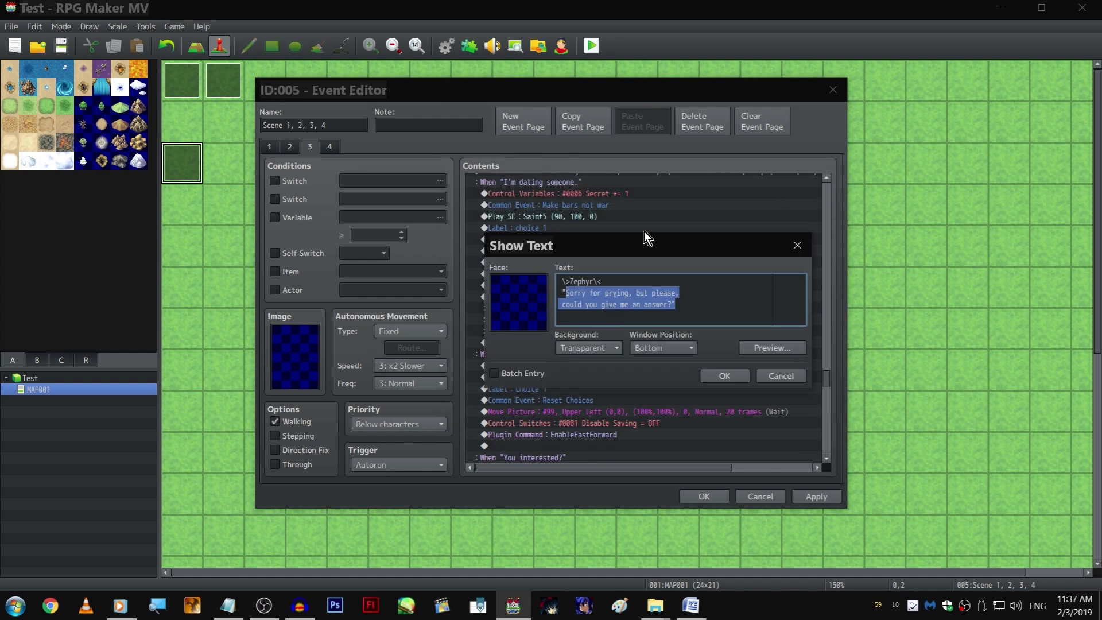
pyautogui.press('BackSpace')
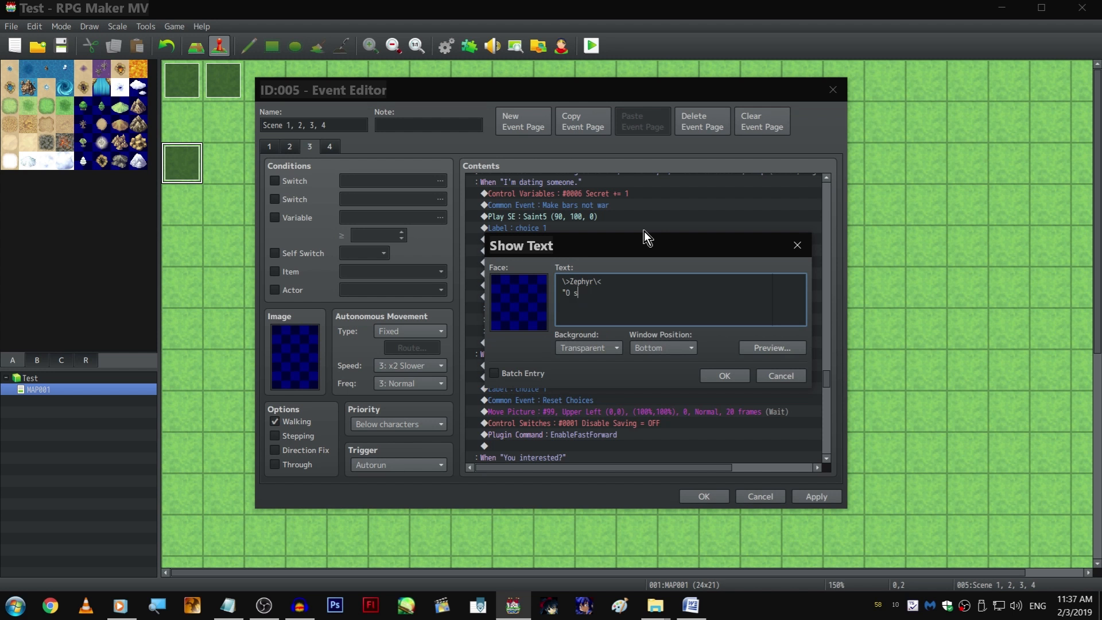
pyautogui.write('I see..."')
pyautogui.hotkey('ctrl', 'Return')
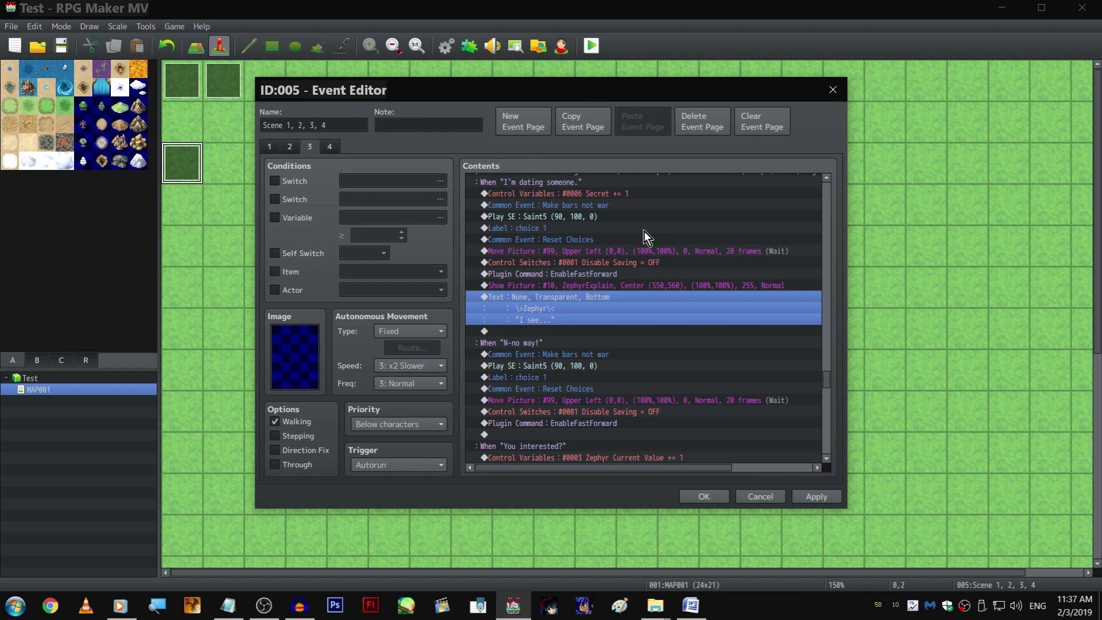
# Add a 5-frame Wait after Zephyr's "I see..." text in the "I'm dating someone." branch
pyautogui.scroll(-3, 643, 239)
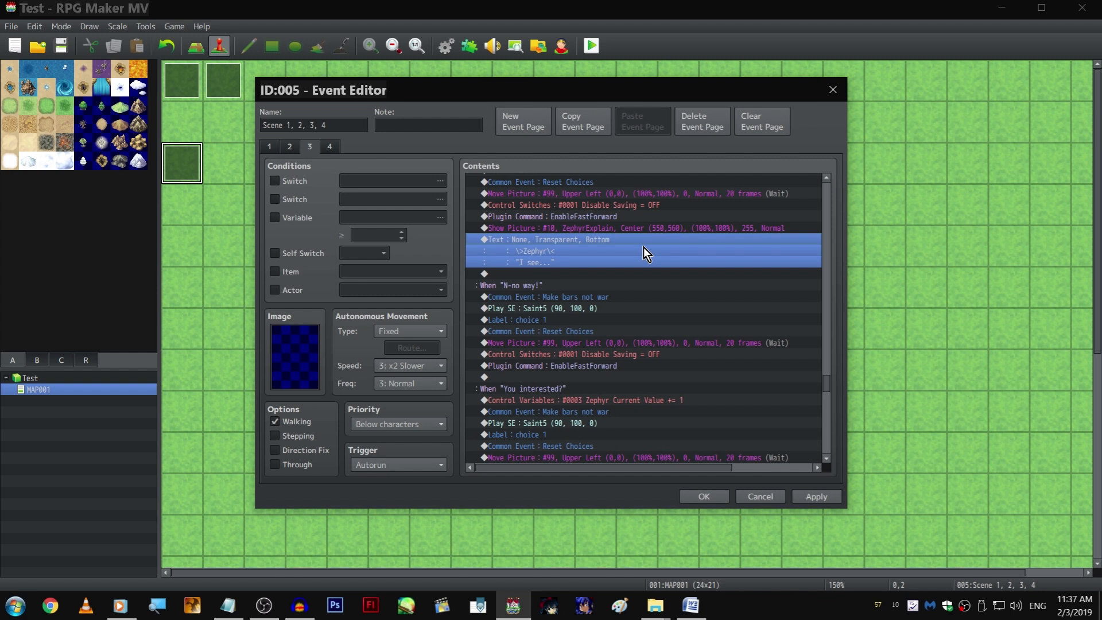
pyautogui.scroll(2, 694, 270)
pyautogui.doubleClick(617, 283)
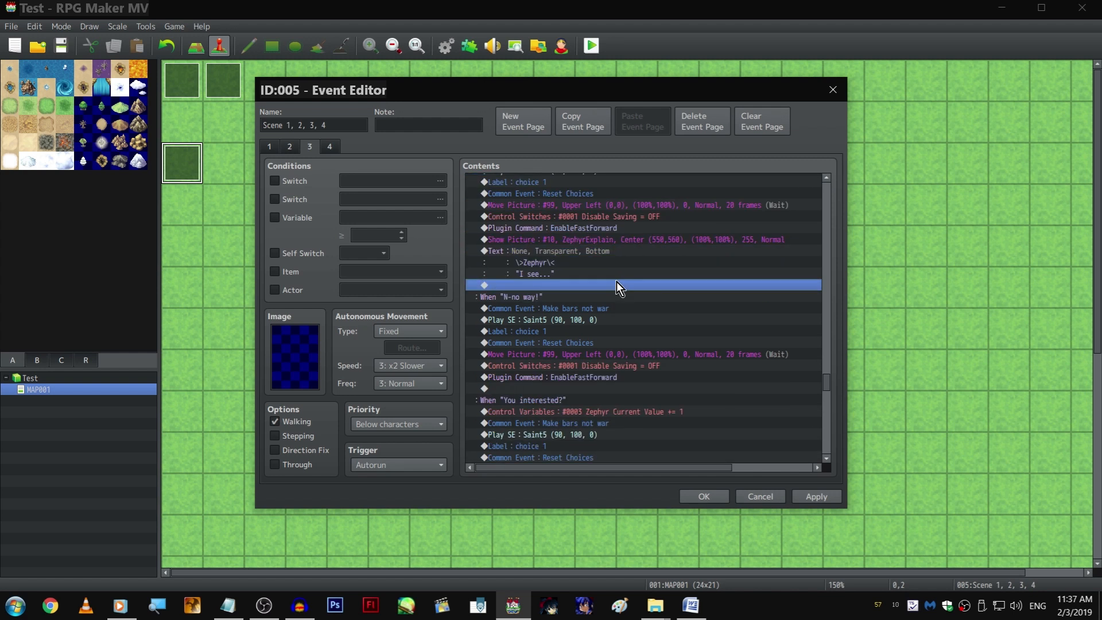
pyautogui.click(532, 149)
pyautogui.click(764, 187)
pyautogui.write('5')
pyautogui.press('Return')
# Insert a copy of Zephyr's "I see..." text below the Wait in the "I'm dating someone." branch
pyautogui.click(597, 256)
pyautogui.click(580, 305)
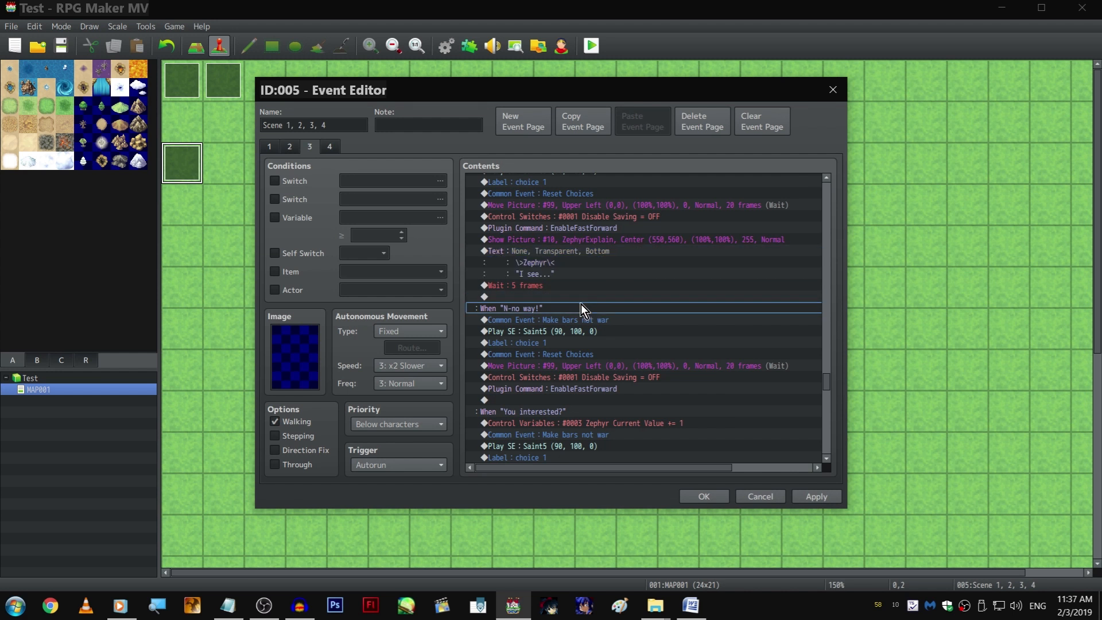
pyautogui.click(581, 297)
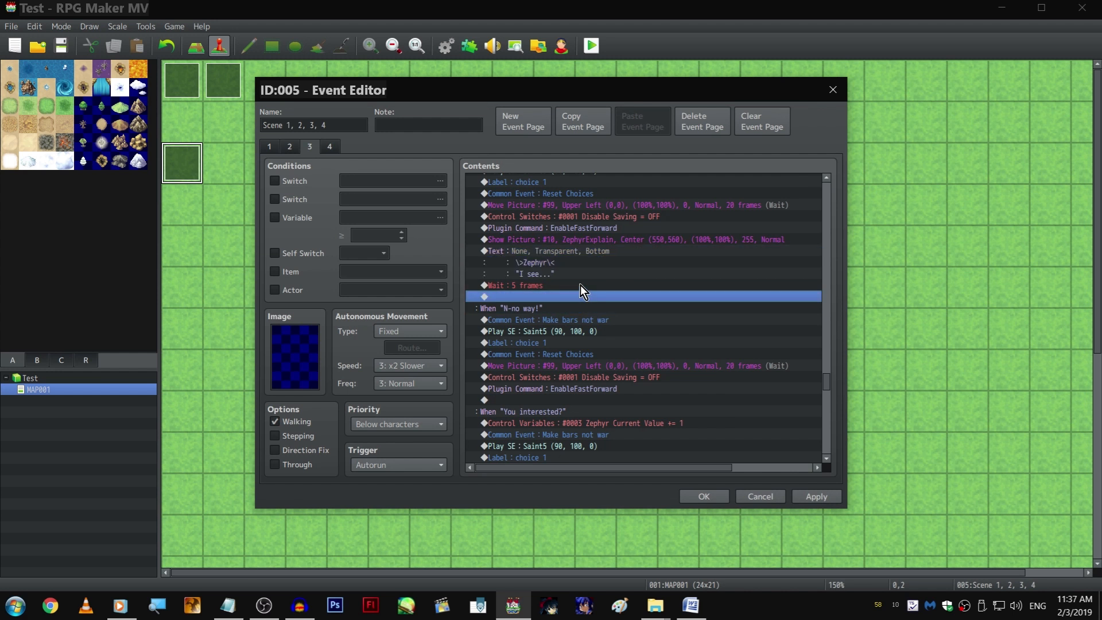
pyautogui.hotkey('ctrl', 'v')
pyautogui.doubleClick(603, 285)
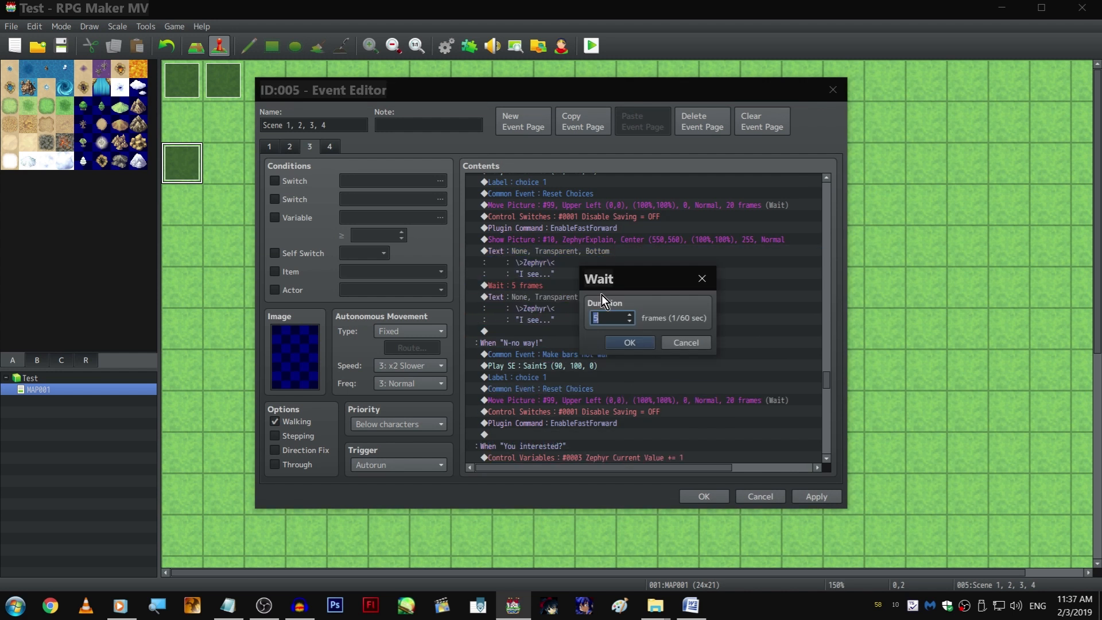
pyautogui.click(679, 342)
pyautogui.click(588, 297)
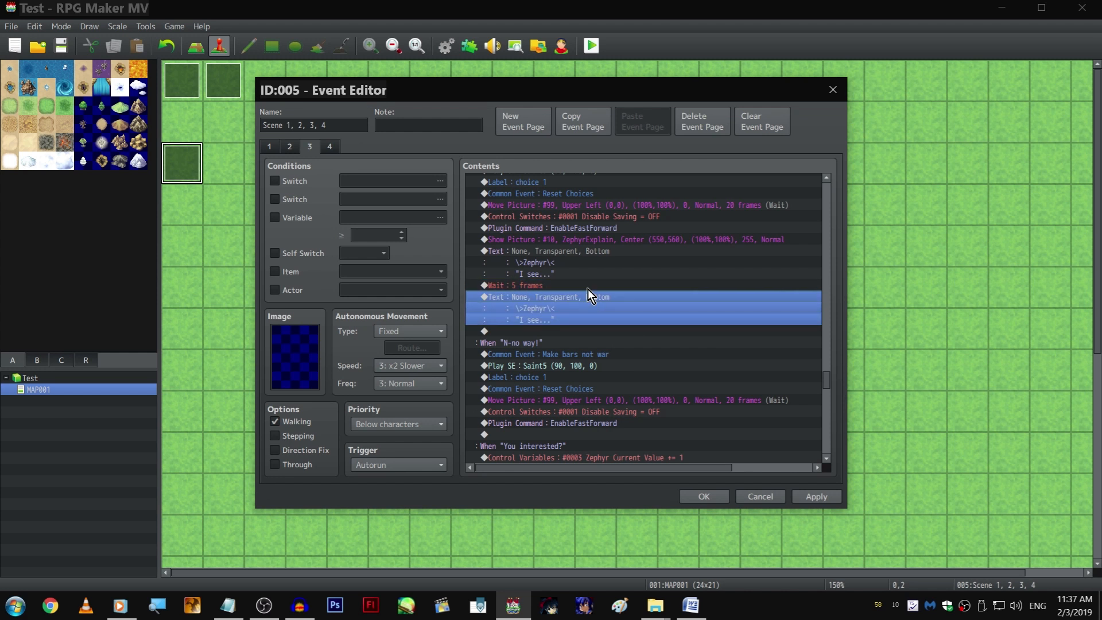
pyautogui.doubleClick(581, 254)
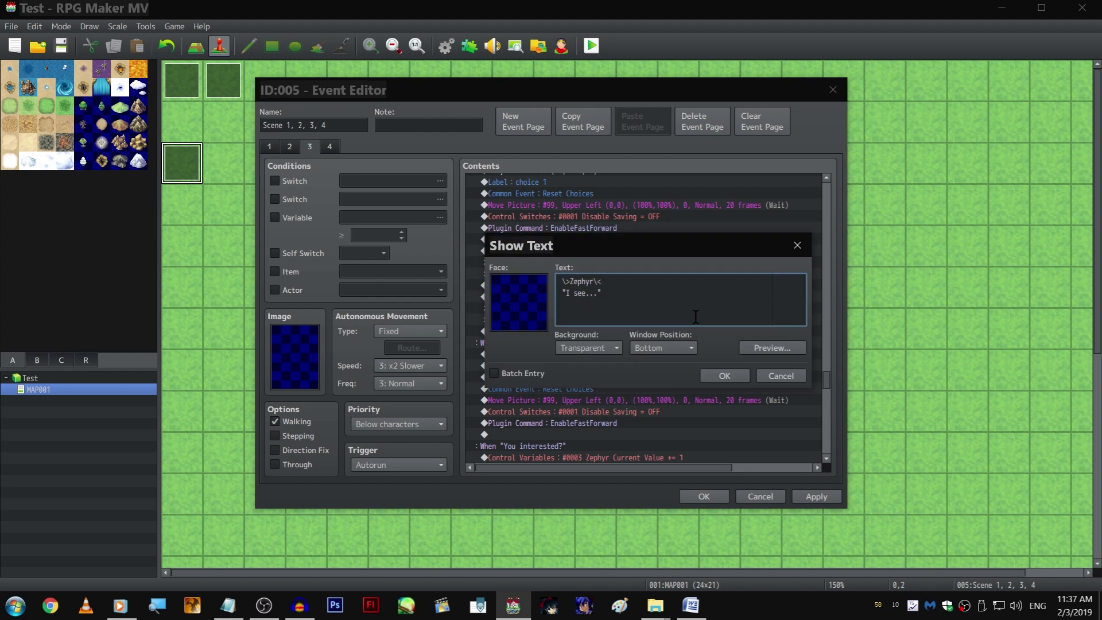
pyautogui.write('\\')
pyautogui.write('! "THERHERIHEIRHFDSKFHDSLKFDS')
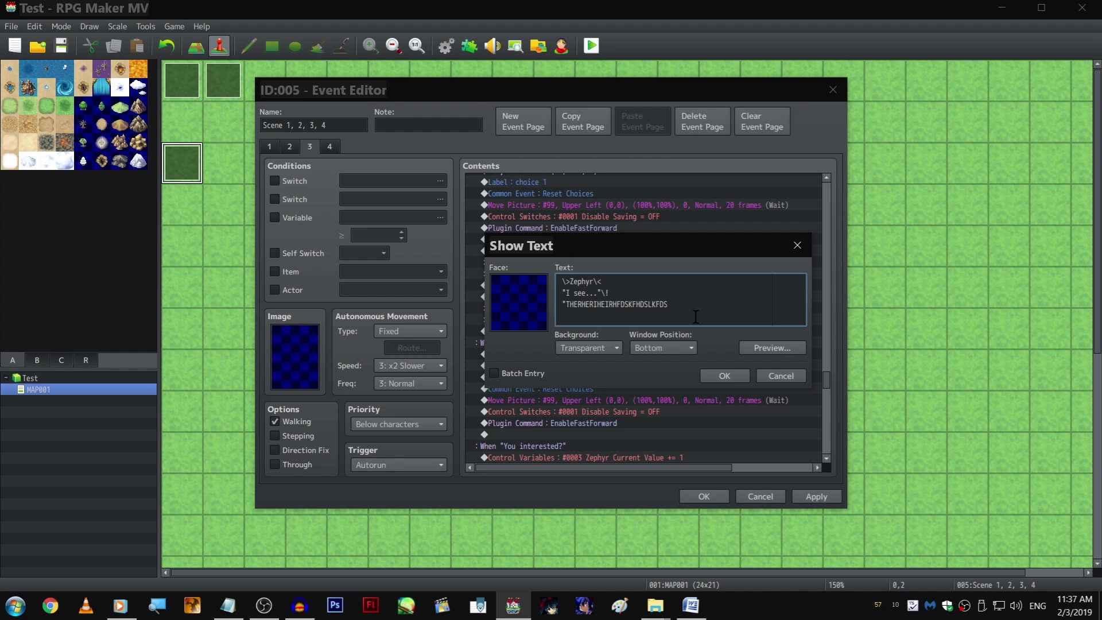
pyautogui.write('"')
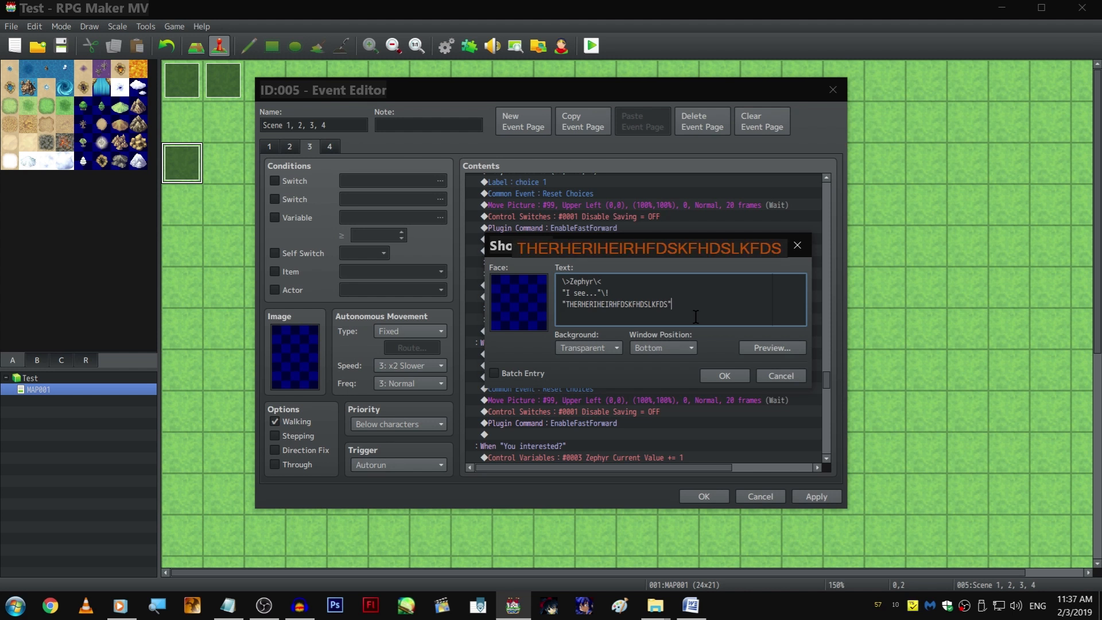
pyautogui.write('\\! "fdksjfkldsjflkdsfs"')
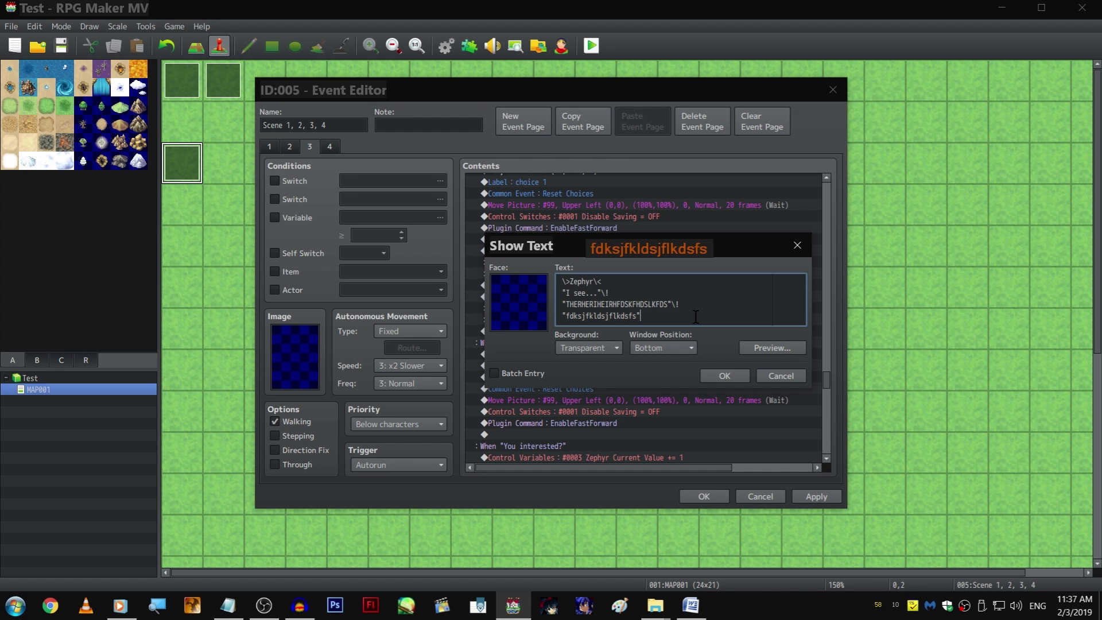
pyautogui.hotkey('shift', 'Up')
pyautogui.hotkey('shift', 'Home')
pyautogui.press('BackSpace')
pyautogui.press('BackSpace')
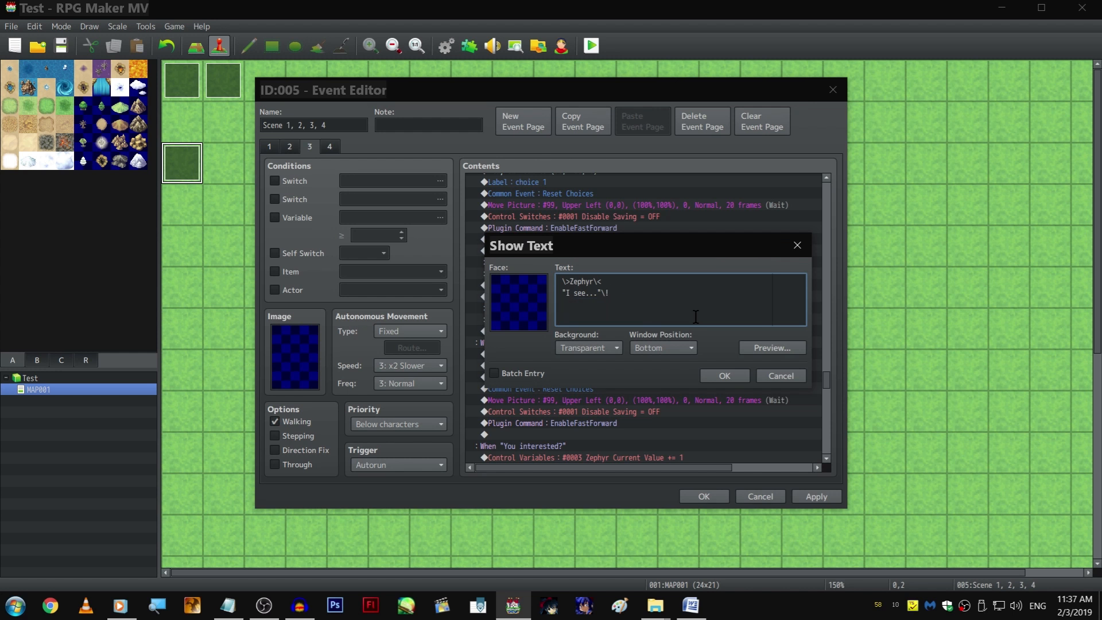
pyautogui.press('Return')
pyautogui.write('fdjskfjd')
pyautogui.press('Return')
pyautogui.write('fdslkfjlkds "')
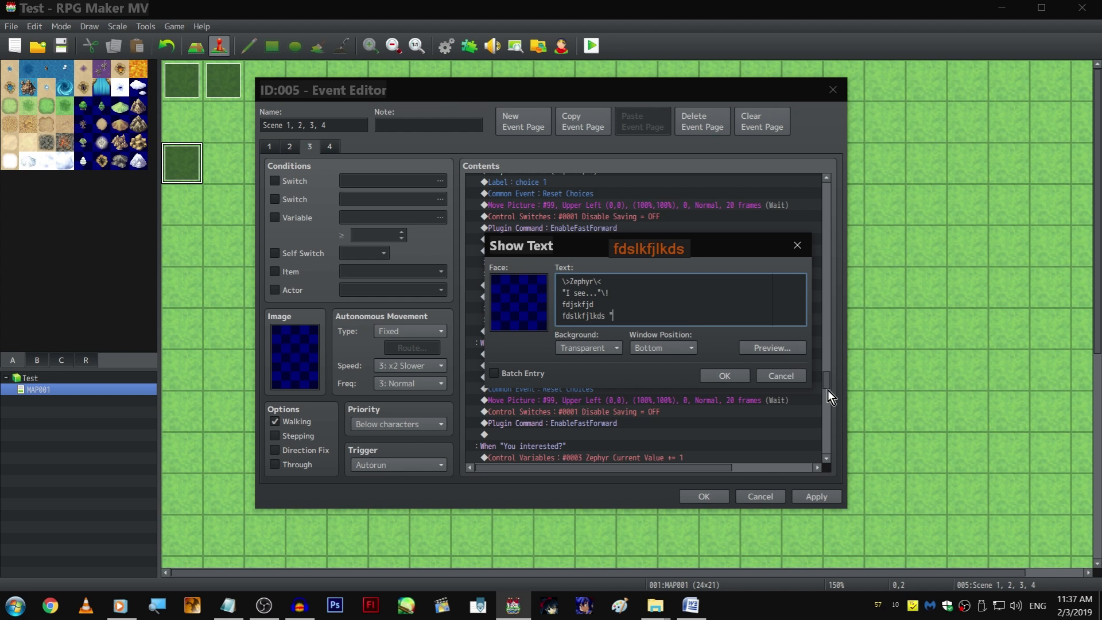
pyautogui.click(781, 375)
# Set the Wait between the two "I see..." texts to 1 frame
pyautogui.doubleClick(590, 297)
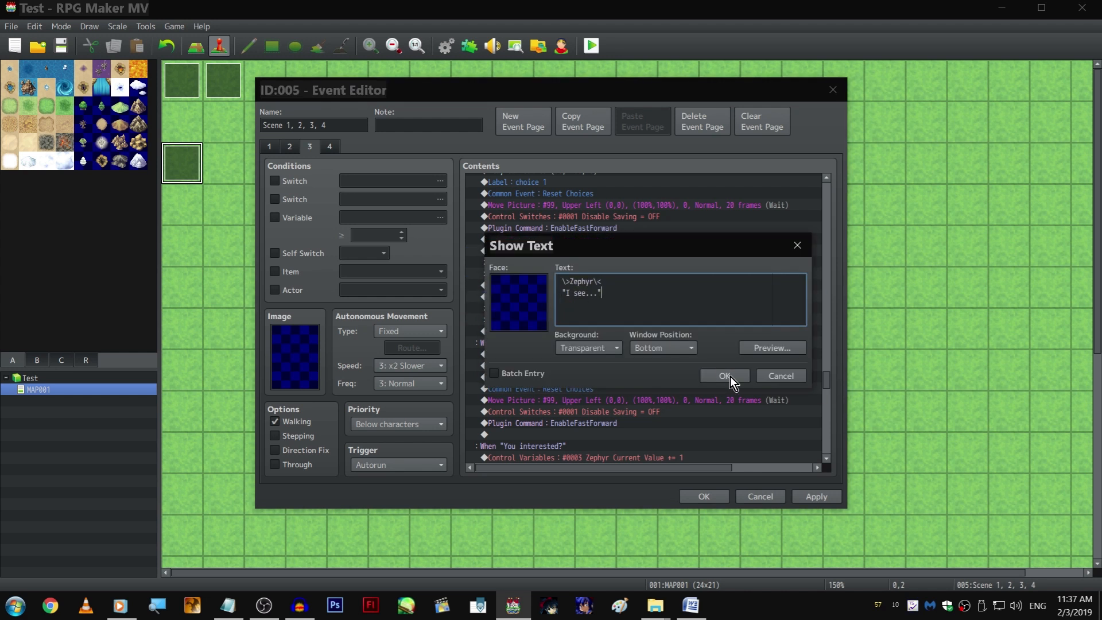
pyautogui.click(724, 375)
pyautogui.click(619, 285)
pyautogui.doubleClick(614, 283)
pyautogui.press('Escape')
# Replace the second "I see..." text in the "I'm dating someone." branch with "Then she'll probably be sad..."
pyautogui.doubleClick(584, 298)
pyautogui.moveTo(601, 292); pyautogui.dragTo(566, 291)
pyautogui.press('BackSpace')
pyautogui.click(254, 618)
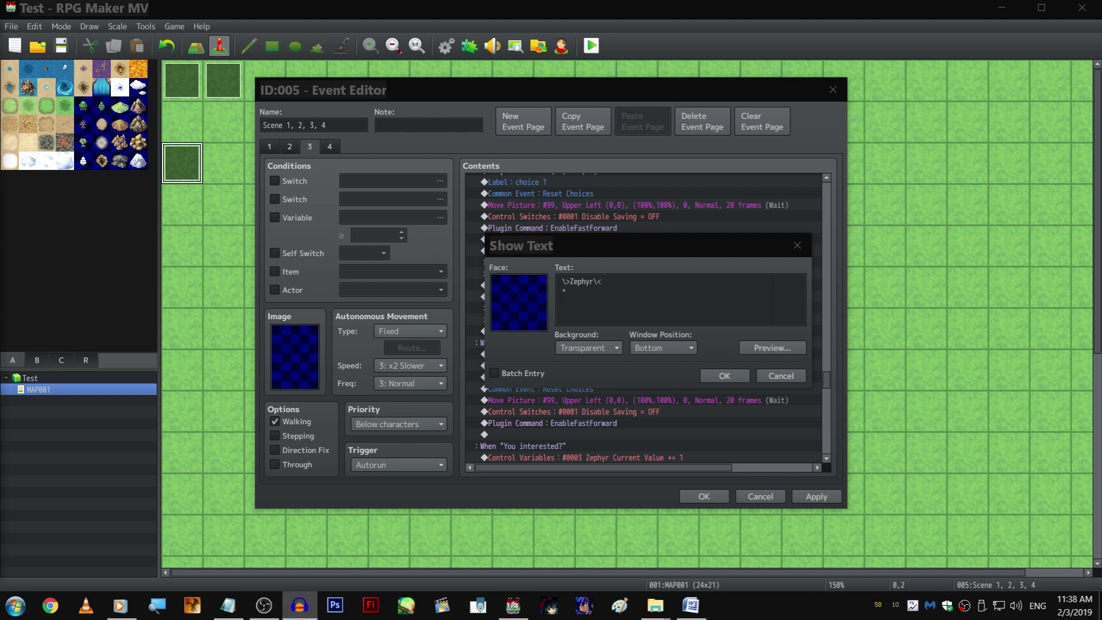
pyautogui.click(603, 304)
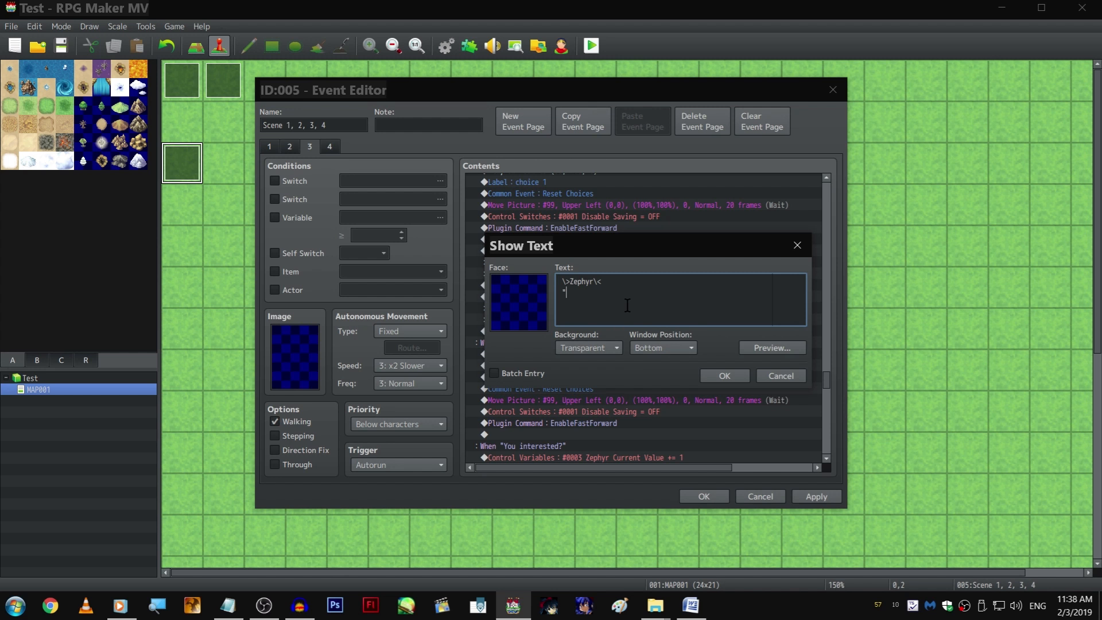
pyautogui.write("Then she'll probably be sad...")
pyautogui.hotkey('ctrl', 'Return')
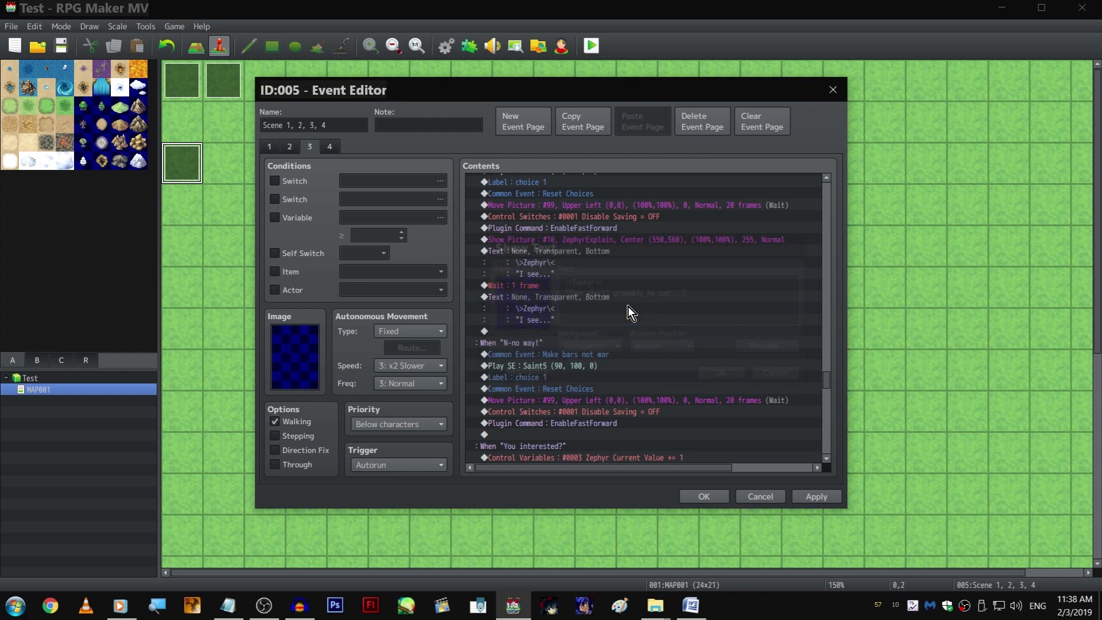
# Insert a copy of the branch's ZephyrExplain Show Picture command directly before the "Then she'll probably be sad..." text
pyautogui.scroll(-1, 628, 307)
pyautogui.scroll(1, 631, 312)
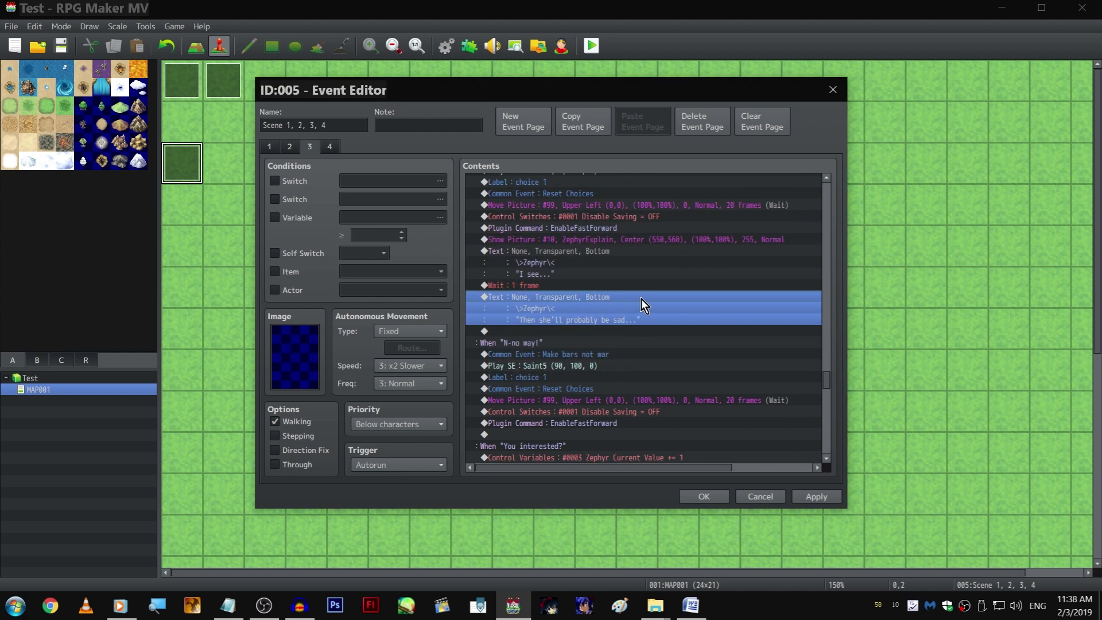
pyautogui.click(646, 242)
pyautogui.hotkey('ctrl', 'c')
pyautogui.click(618, 301)
pyautogui.hotkey('ctrl', 'v')
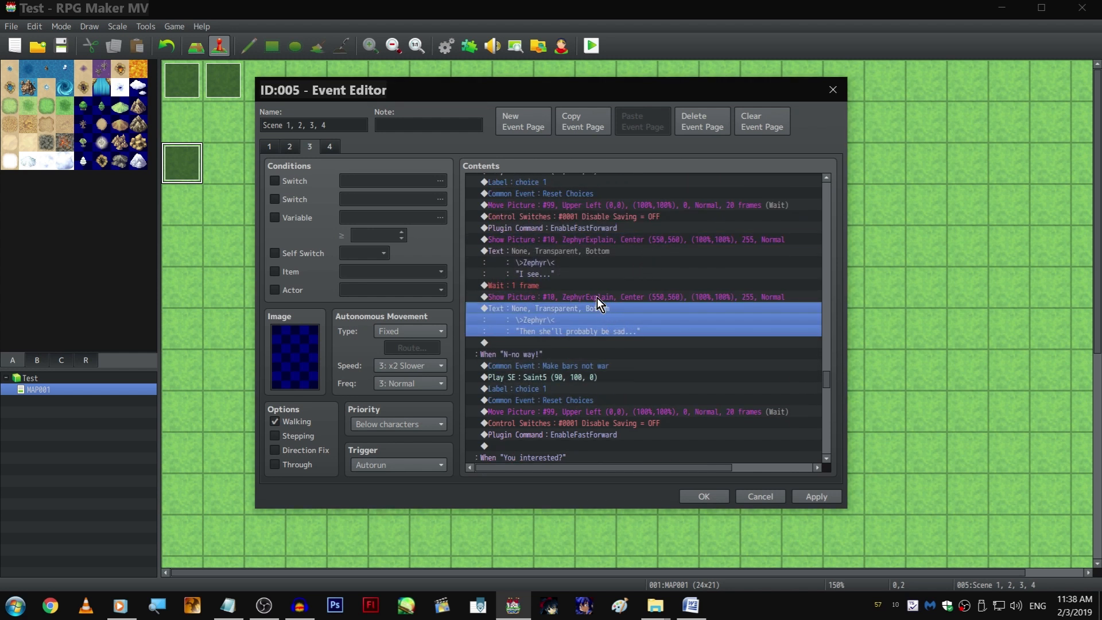
# Compare Zephyr's pose images and set the copied Show Picture command's image to ZephyrFacepalm
pyautogui.doubleClick(597, 297)
pyautogui.click(666, 243)
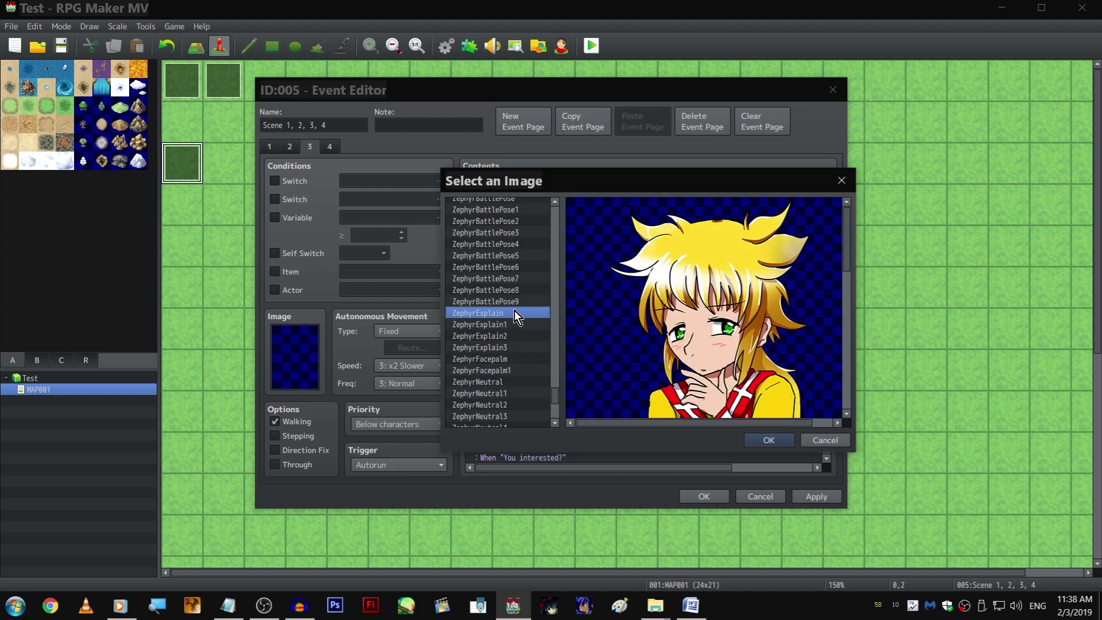
pyautogui.scroll(-1, 515, 301)
pyautogui.scroll(3, 525, 295)
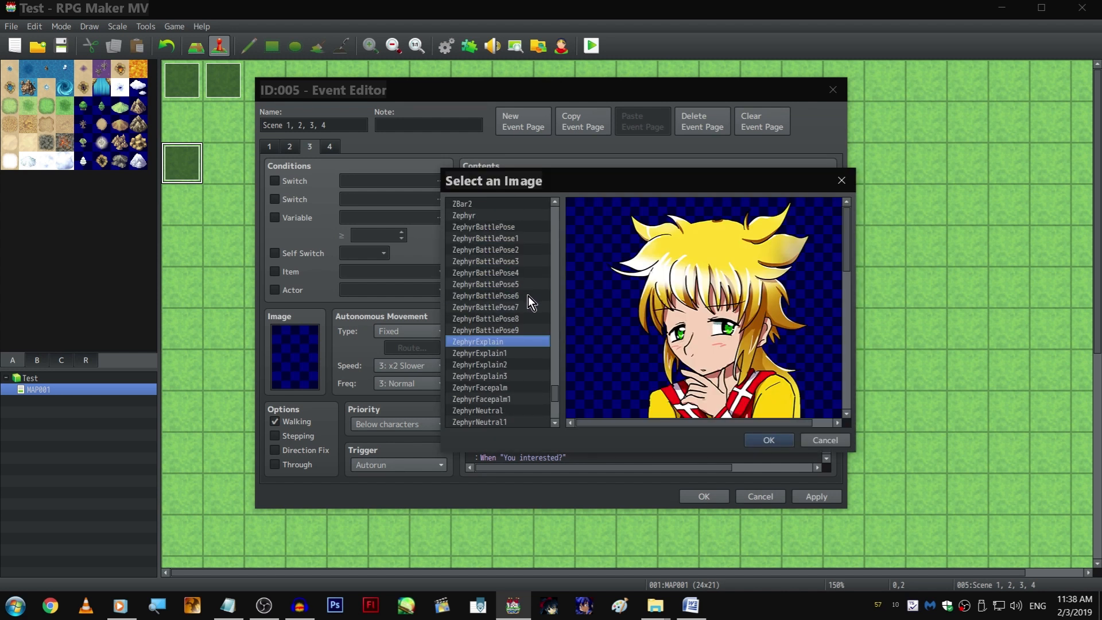
pyautogui.scroll(-3, 536, 320)
pyautogui.click(523, 293)
pyautogui.click(525, 306)
pyautogui.click(523, 298)
pyautogui.click(524, 302)
pyautogui.click(527, 297)
pyautogui.doubleClick(529, 296)
pyautogui.click(683, 429)
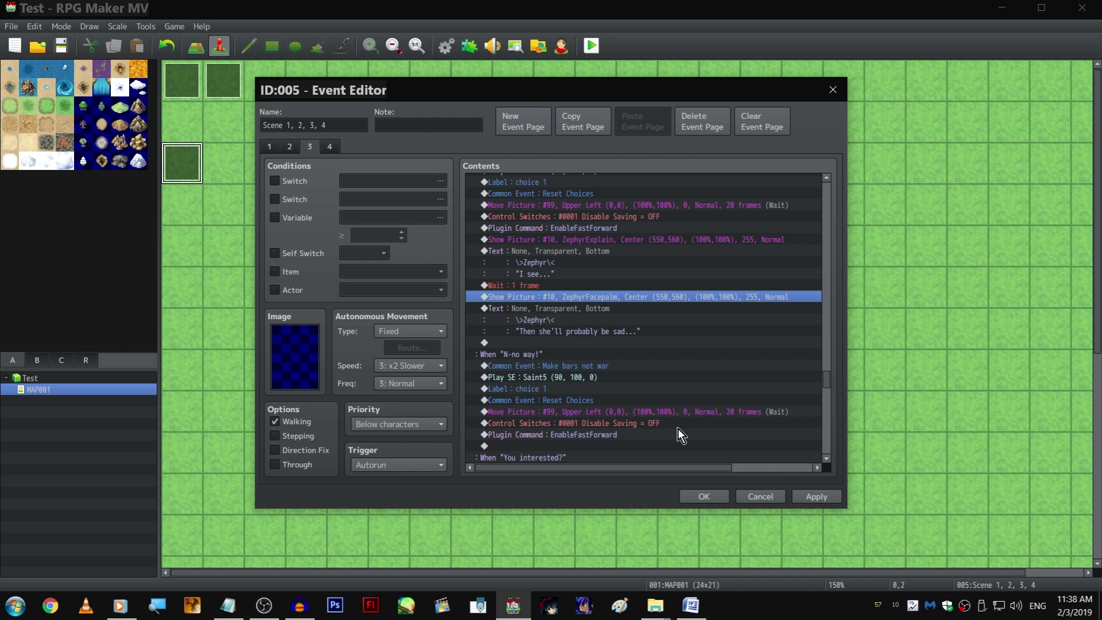
# Add a copy of the 1-frame Wait after the "Then she'll probably be sad..." text
pyautogui.click(645, 331)
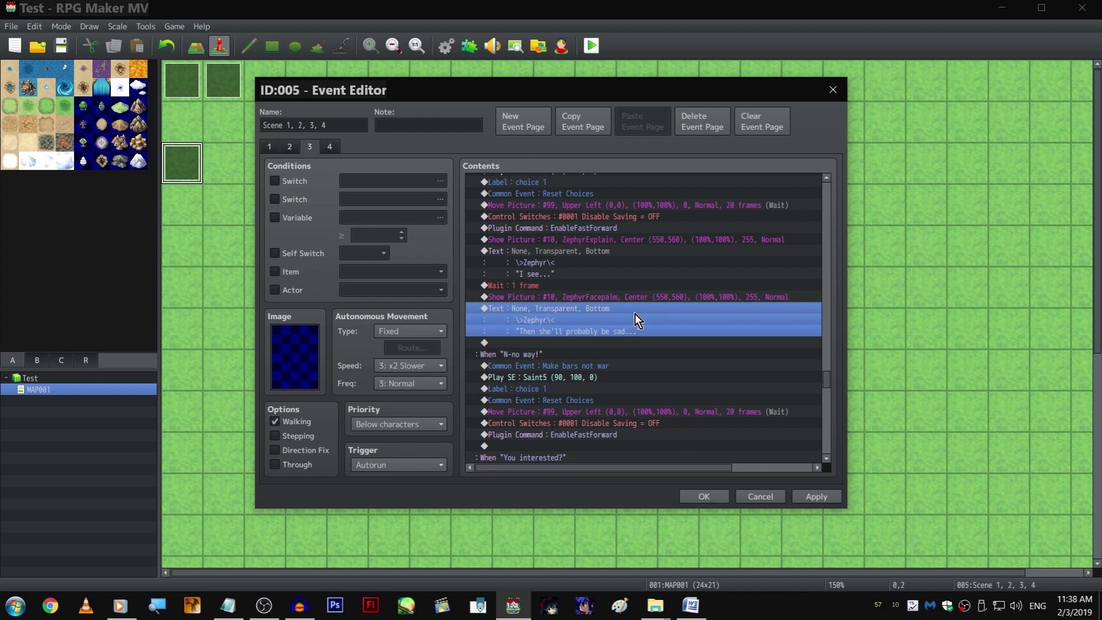
pyautogui.scroll(-1, 617, 290)
pyautogui.click(598, 262)
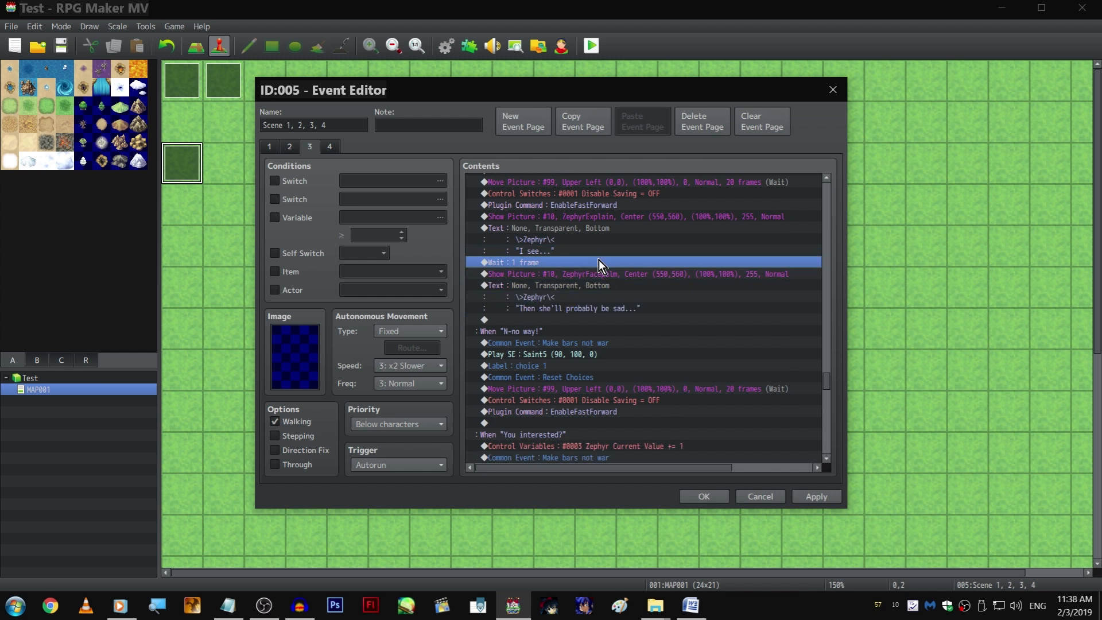
pyautogui.click(591, 320)
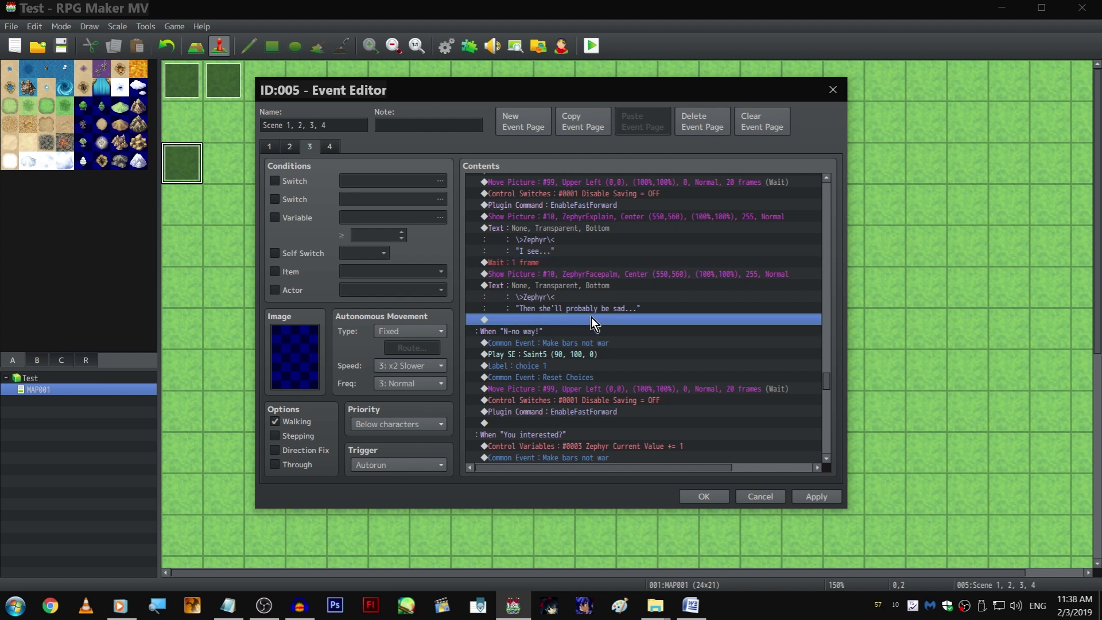
pyautogui.hotkey('ctrl', 'v')
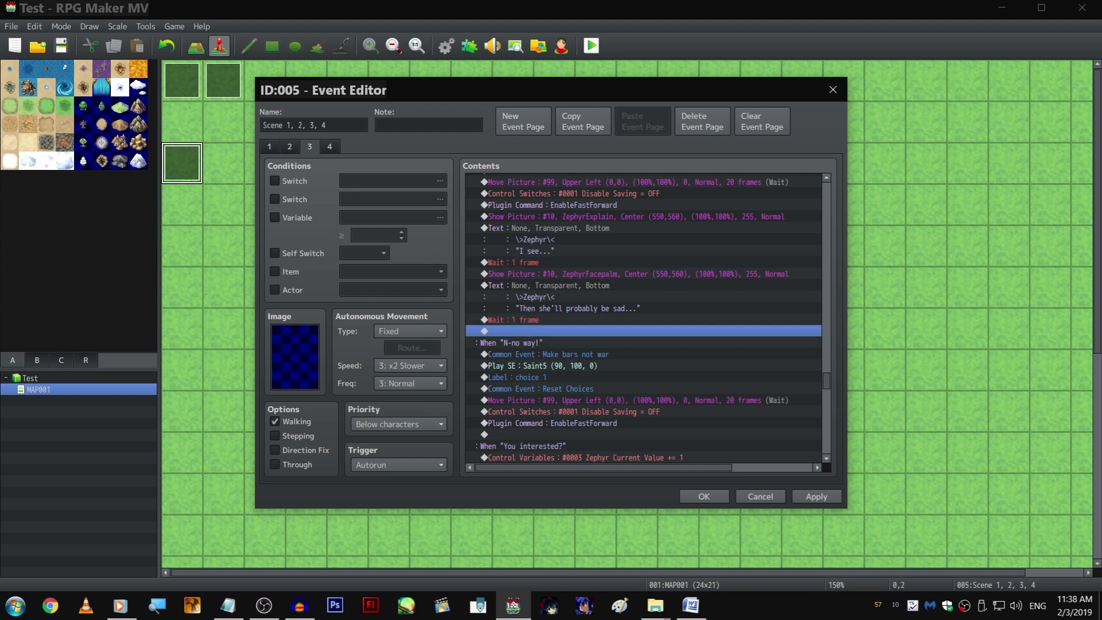
# Duplicate the ZephyrFacepalm Show Picture command and the "Then she'll probably be sad..." text below the branch's last Wait
pyautogui.click(618, 288)
pyautogui.moveTo(621, 273); pyautogui.dragTo(621, 294)
pyautogui.hotkey('ctrl', 'c')
pyautogui.click(610, 320)
pyautogui.click(600, 334)
pyautogui.hotkey('ctrl', 'v')
pyautogui.doubleClick(599, 330)
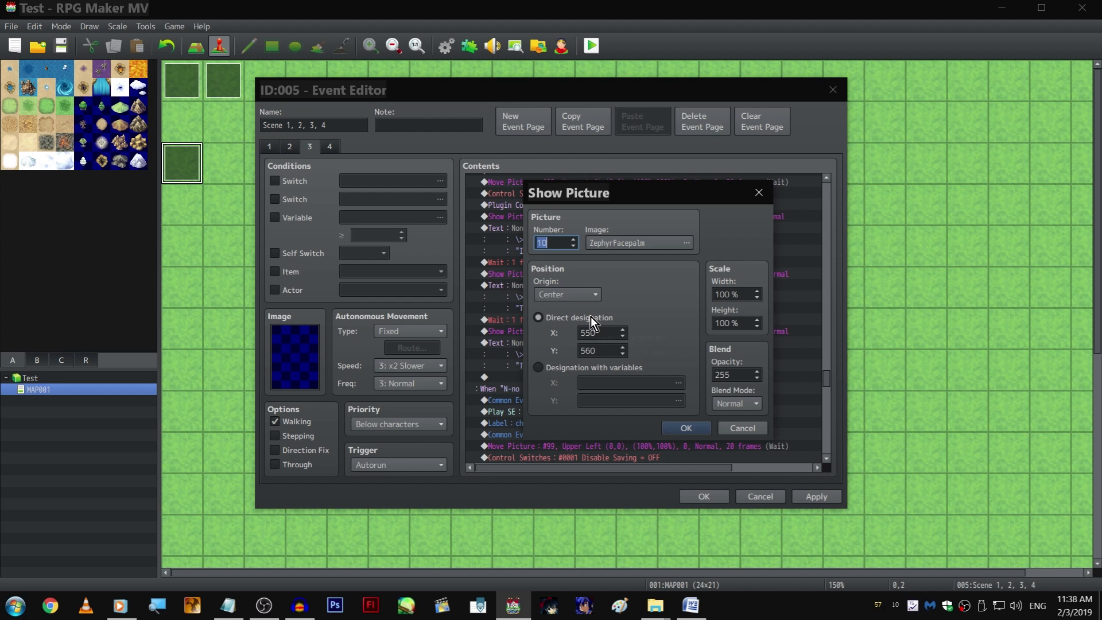
pyautogui.click(760, 192)
pyautogui.press('Down')
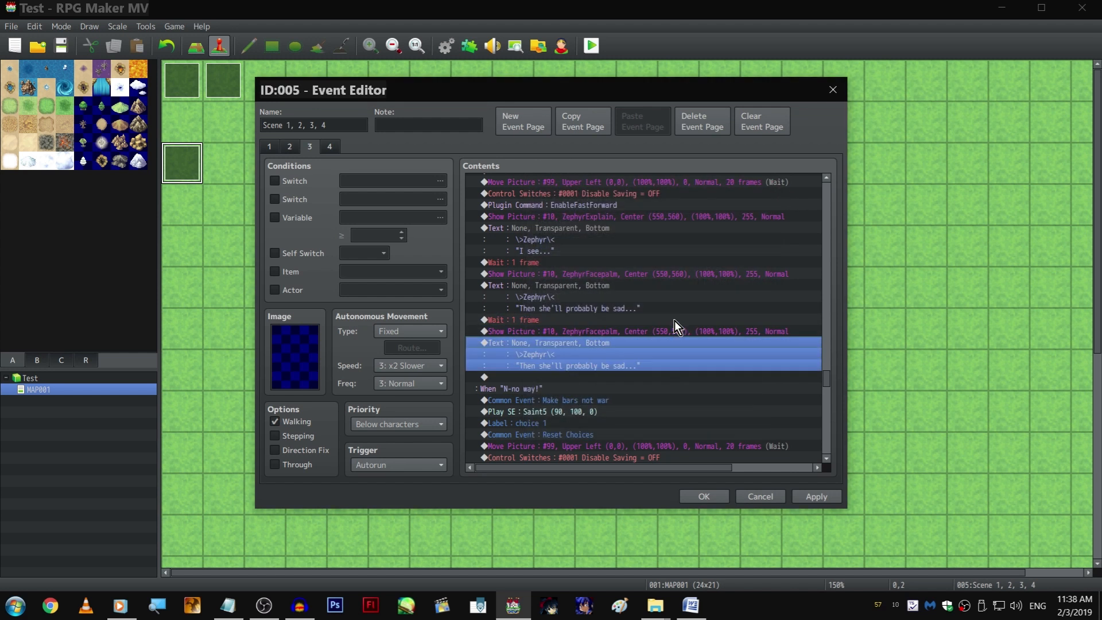
# Copy the player's "I mean, YEAH, I can't answer a question like that!" text from before the choices to after the branch's second Wait
pyautogui.click(647, 326)
pyautogui.scroll(5, 648, 320)
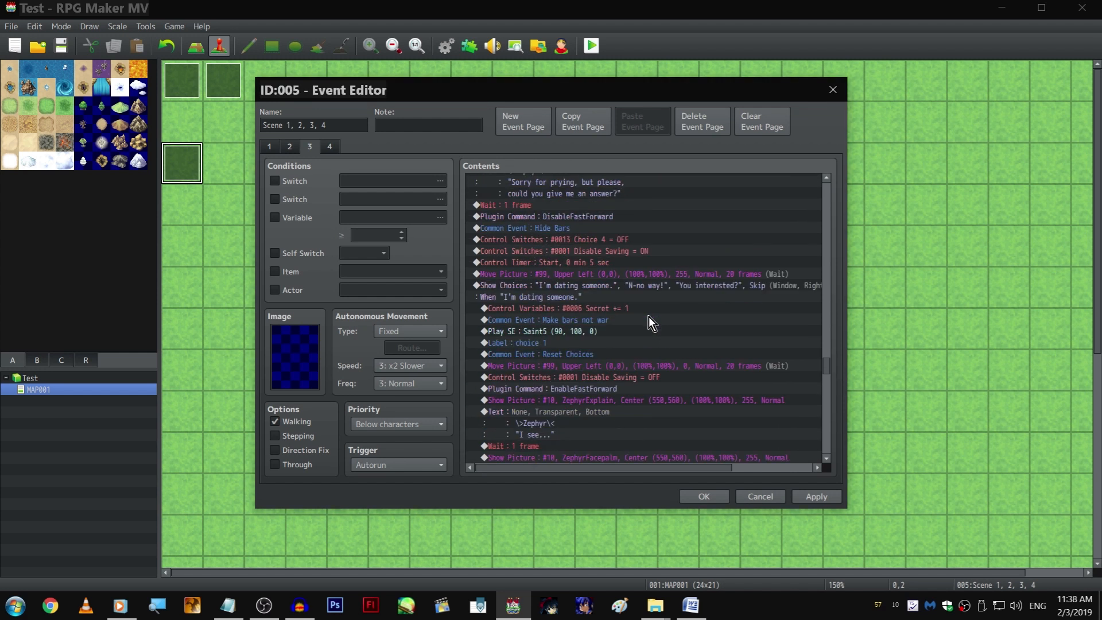
pyautogui.scroll(2, 644, 309)
pyautogui.click(619, 227)
pyautogui.scroll(2, 621, 231)
pyautogui.click(616, 253)
pyautogui.scroll(-5, 629, 278)
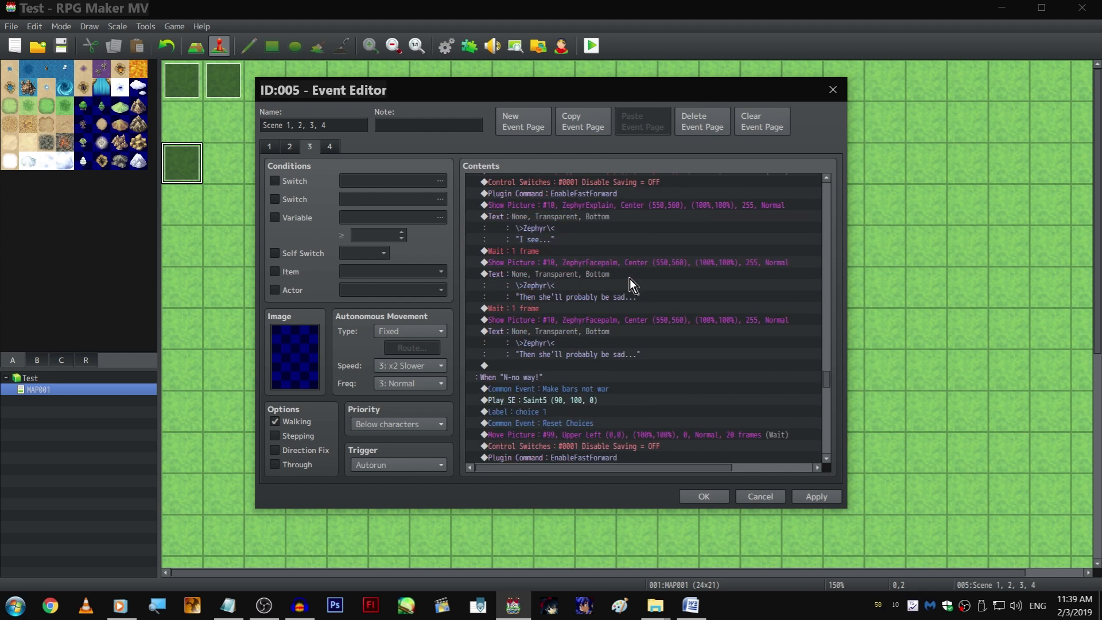
pyautogui.doubleClick(624, 275)
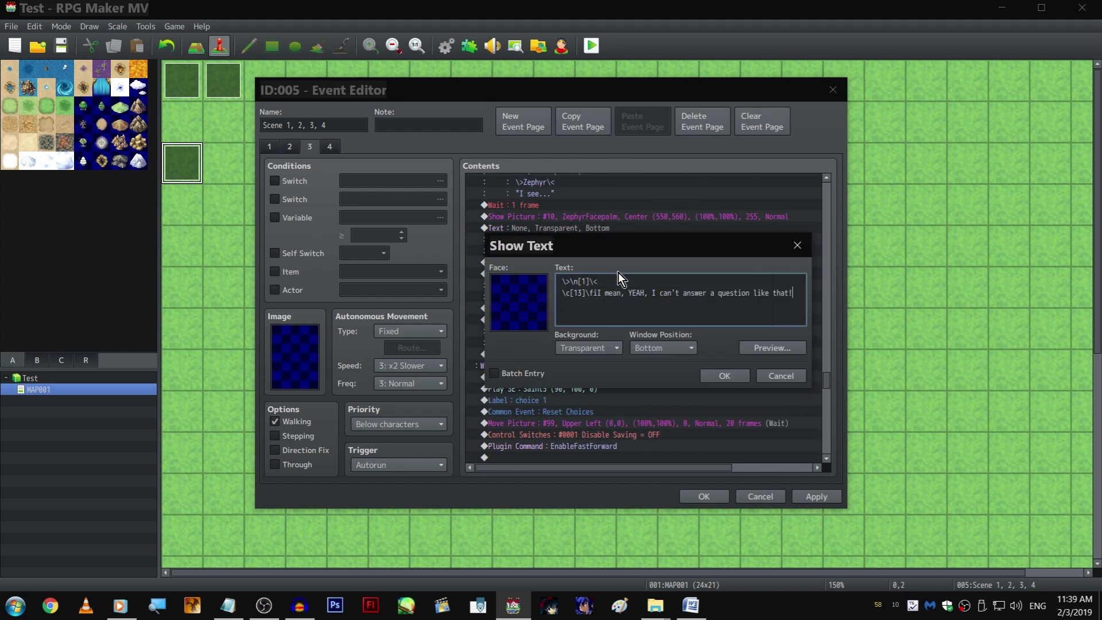
pyautogui.keyDown('shift'); pyautogui.click(588, 292); pyautogui.keyUp('shift')
pyautogui.hotkey('shift', 'Right')
pyautogui.hotkey('shift', 'Right')
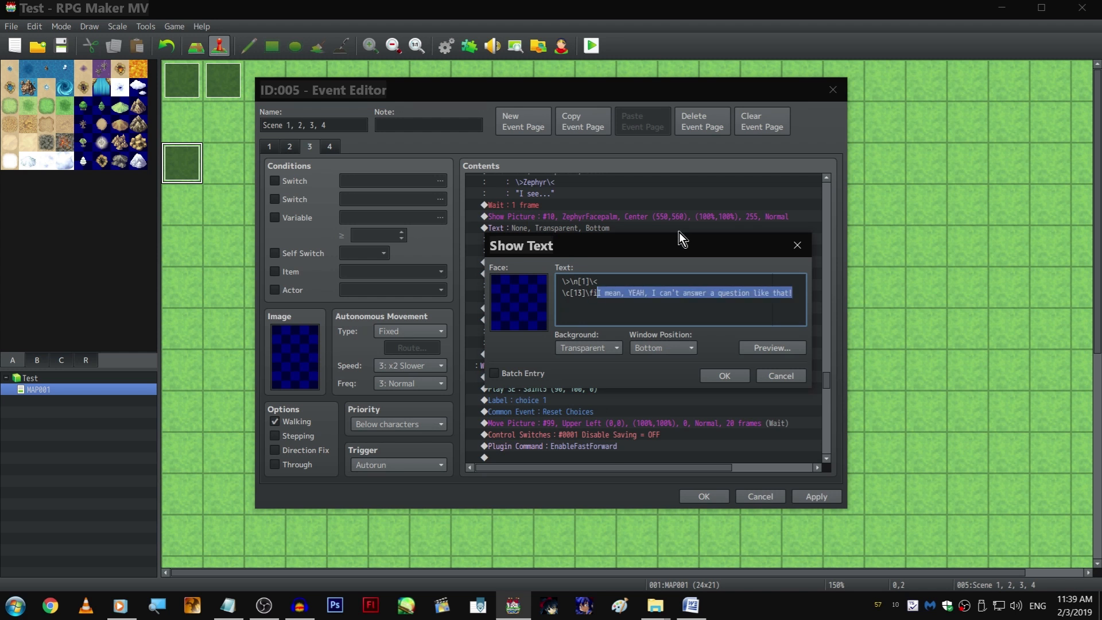
pyautogui.press('Escape')
# Review the dialogue leading up to the dating choices and the new lines in the "I'm dating someone." branch
pyautogui.scroll(3, 706, 250)
pyautogui.scroll(7, 707, 251)
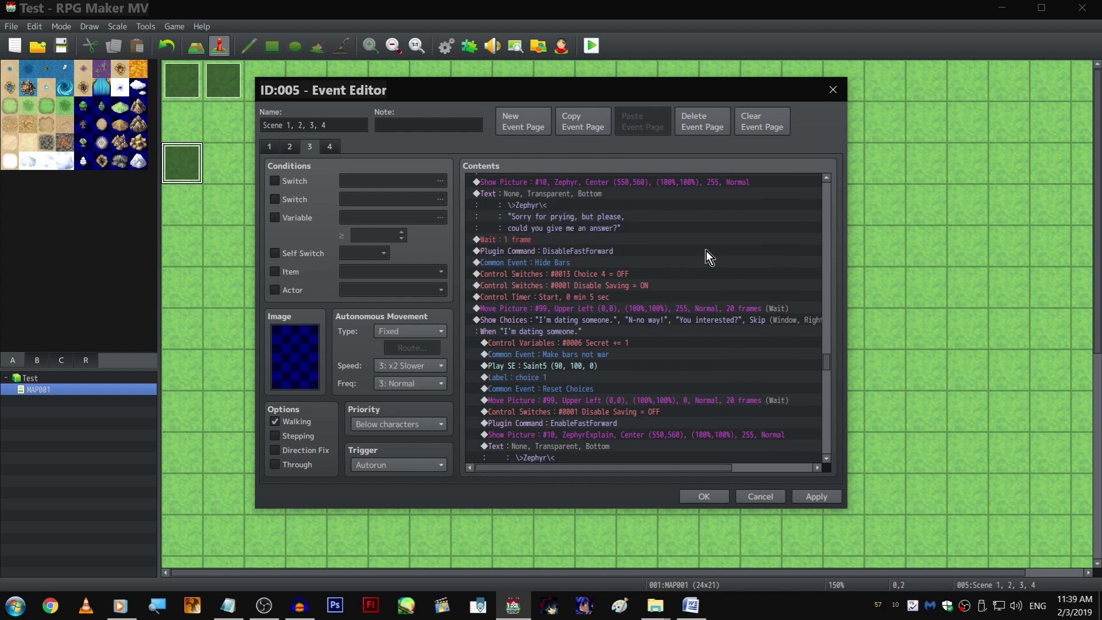
pyautogui.scroll(2, 707, 251)
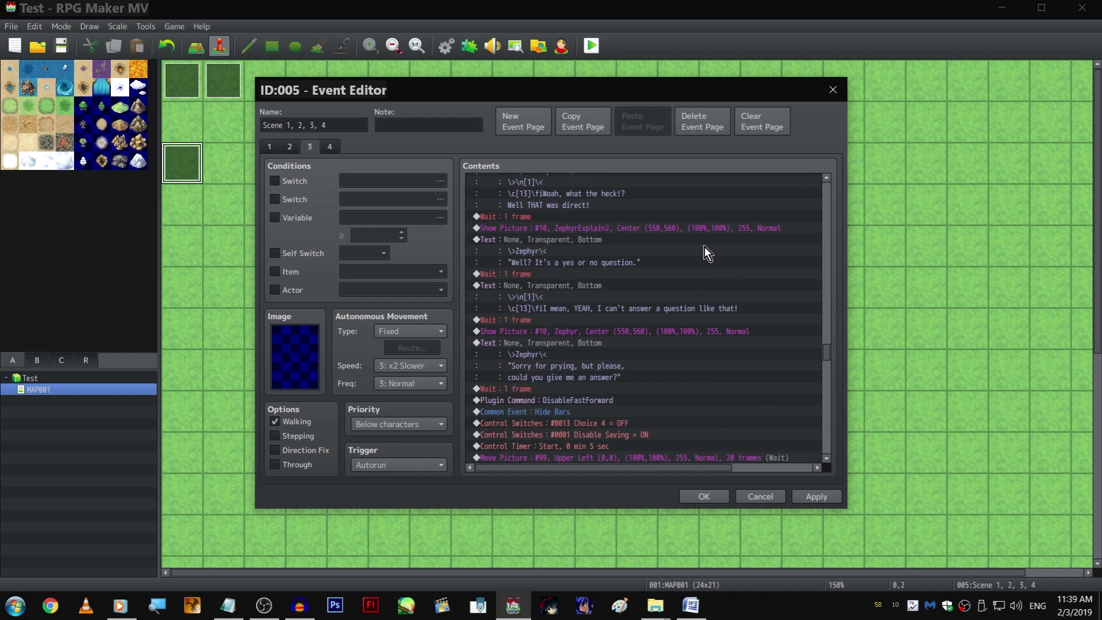
pyautogui.scroll(-8, 704, 246)
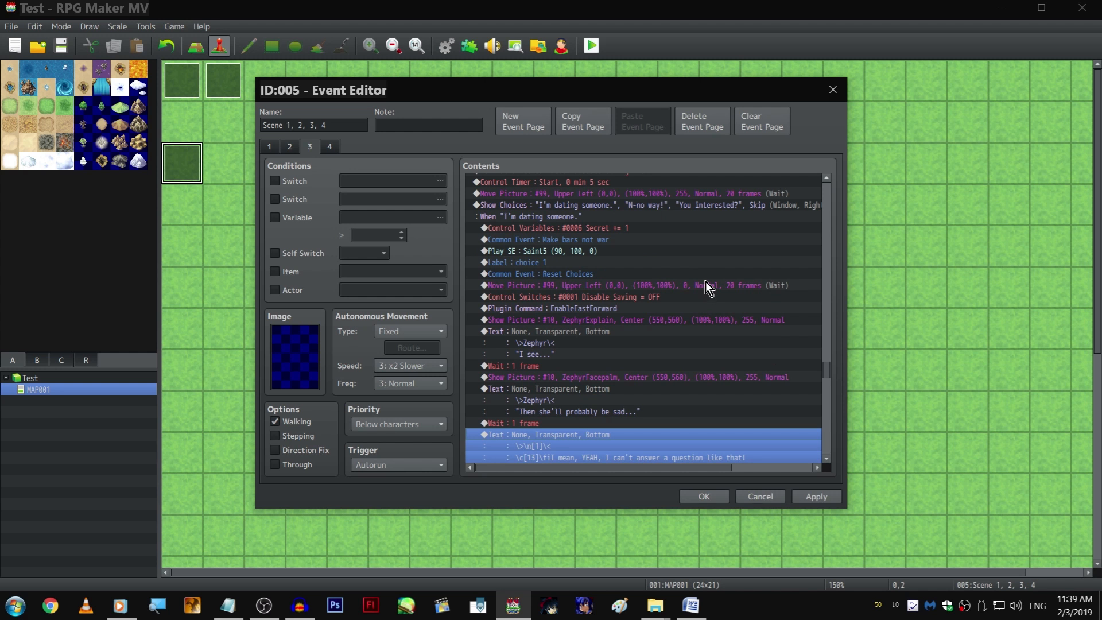
pyautogui.scroll(7, 704, 270)
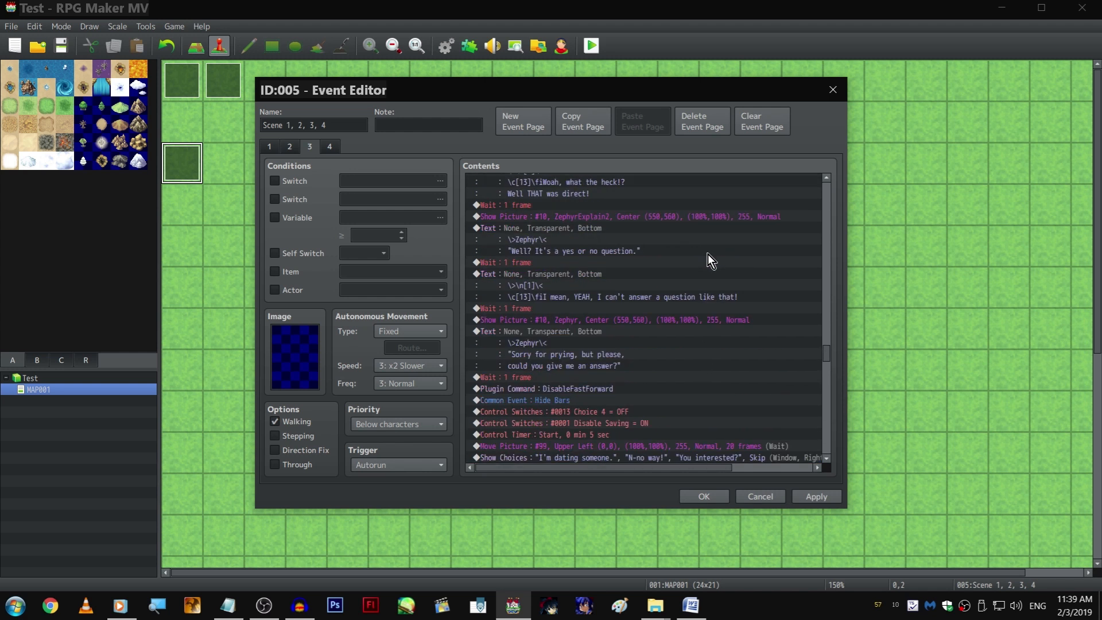
# Review the player's "I mean, YEAH, I can't answer a question like that!" text and the commands down to the "I'm dating someone." branch
pyautogui.click(656, 274)
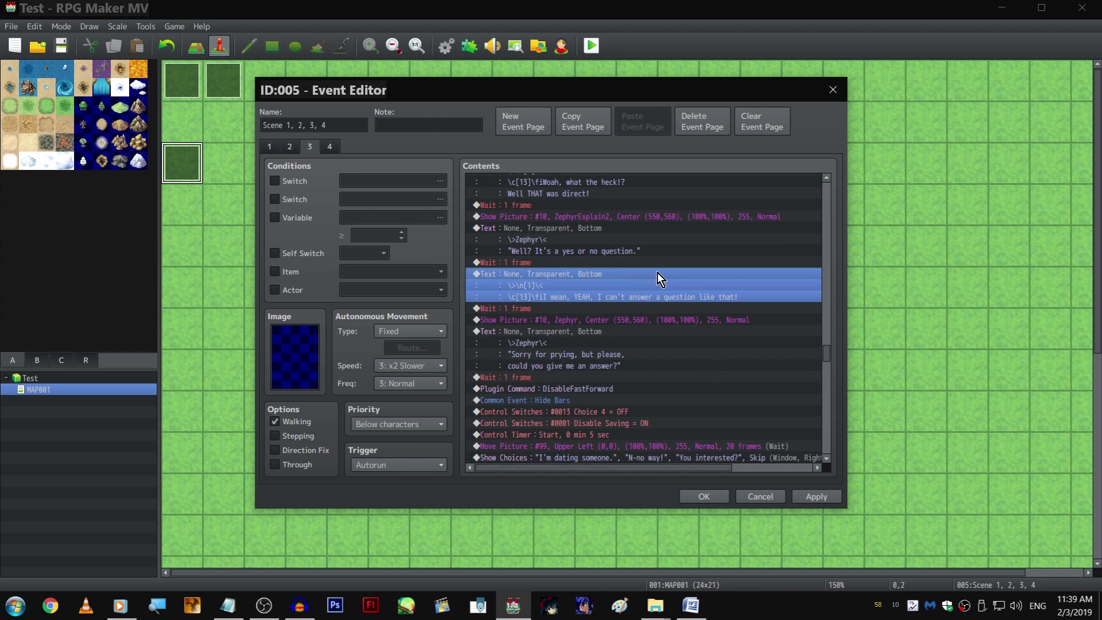
pyautogui.scroll(3, 656, 272)
pyautogui.scroll(-2, 656, 273)
pyautogui.press('Return')
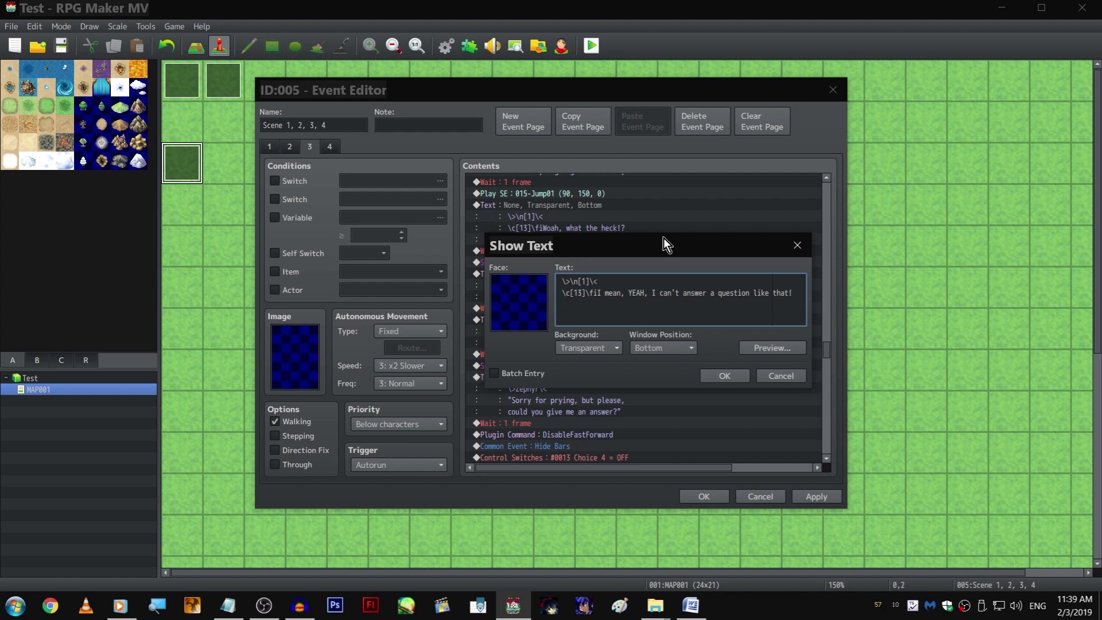
pyautogui.click(796, 245)
pyautogui.scroll(-7, 691, 300)
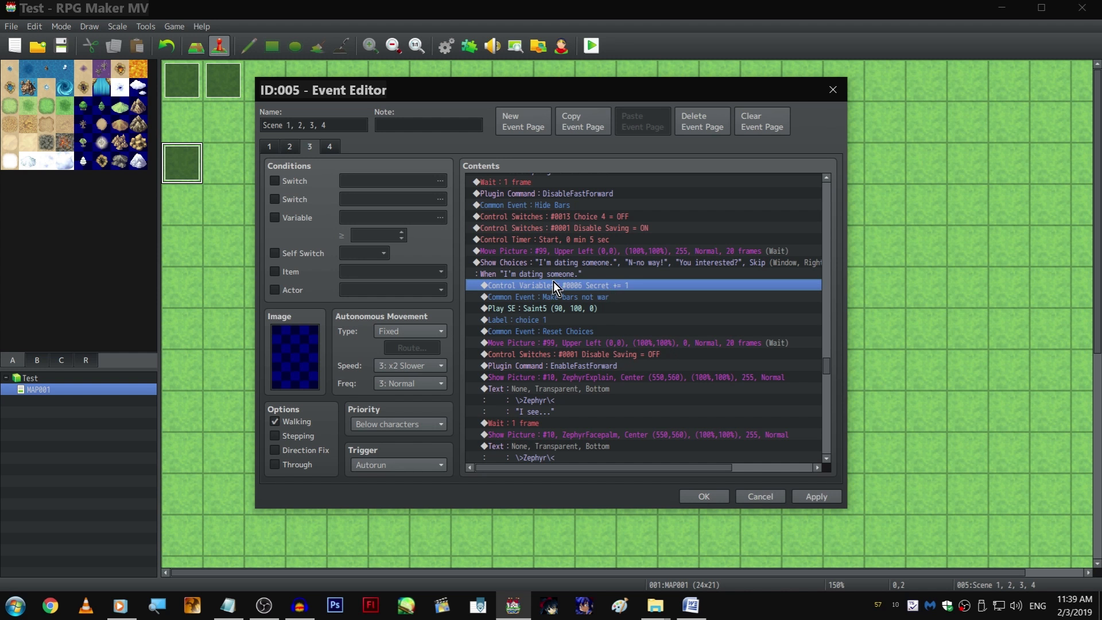
pyautogui.scroll(-4, 581, 286)
pyautogui.scroll(-2, 605, 288)
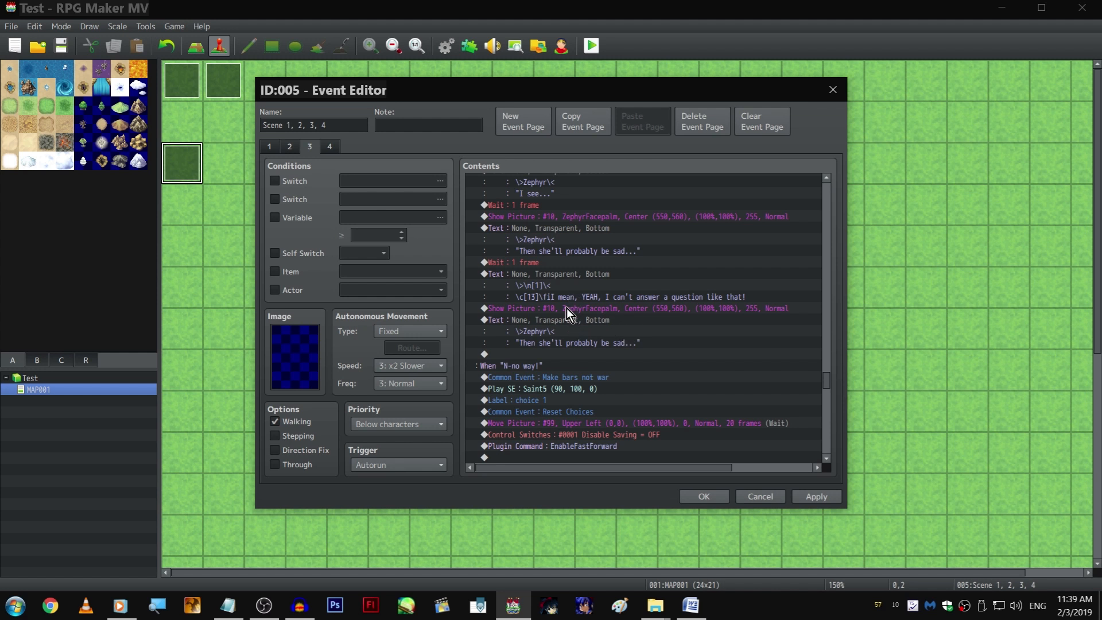
# Change the player's copied line in the "I'm dating someone." branch to "Wait, what?", keeping the \c[13]\fi formatting codes
pyautogui.click(554, 325)
pyautogui.click(548, 311)
pyautogui.click(568, 253)
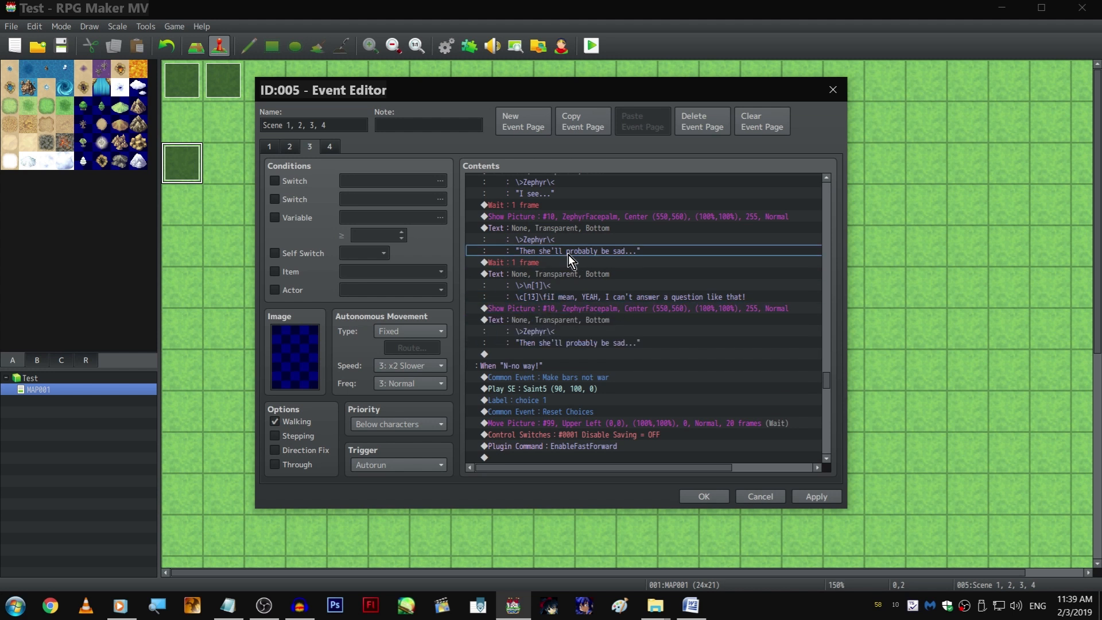
pyautogui.click(568, 263)
pyautogui.click(611, 274)
pyautogui.doubleClick(611, 274)
pyautogui.keyDown('shift'); pyautogui.click(596, 293); pyautogui.keyUp('shift')
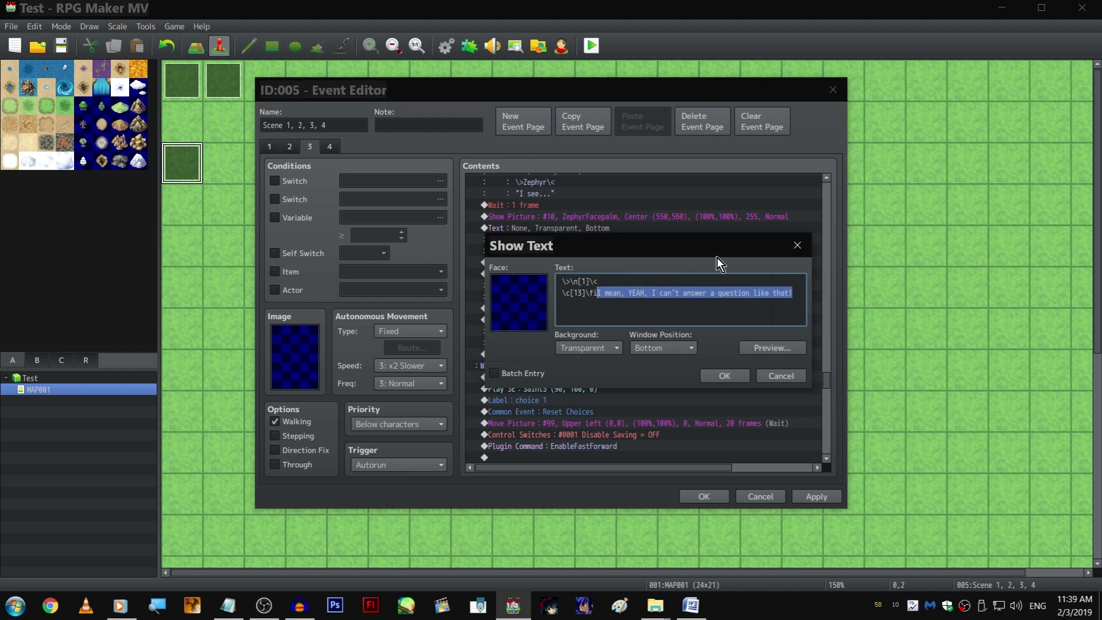
pyautogui.write('Wait,')
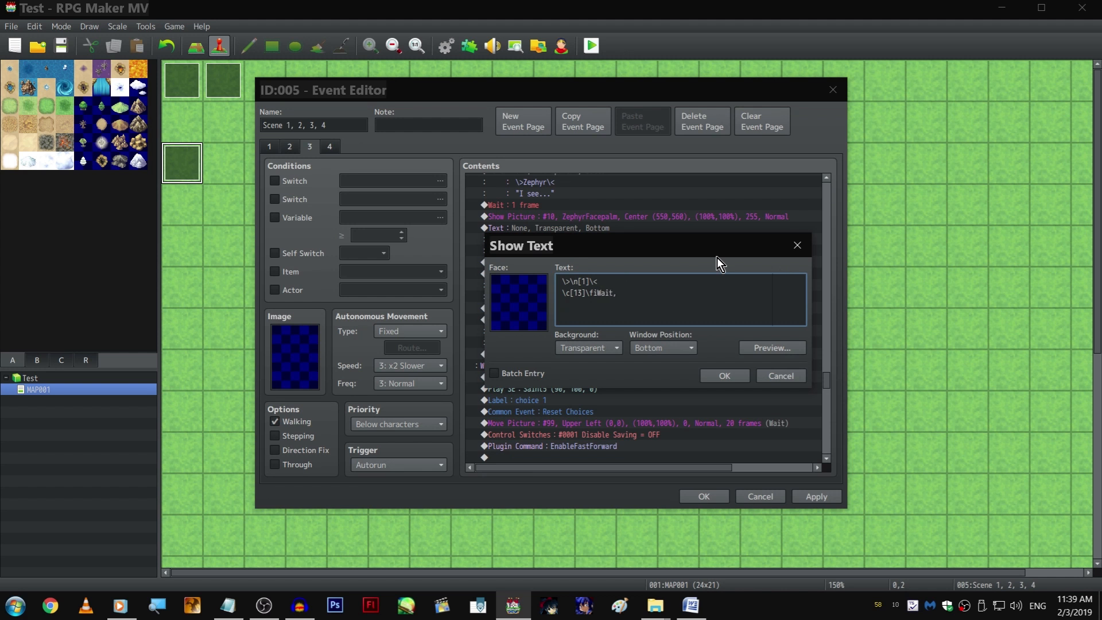
pyautogui.write(' what?')
pyautogui.hotkey('ctrl', 'Return')
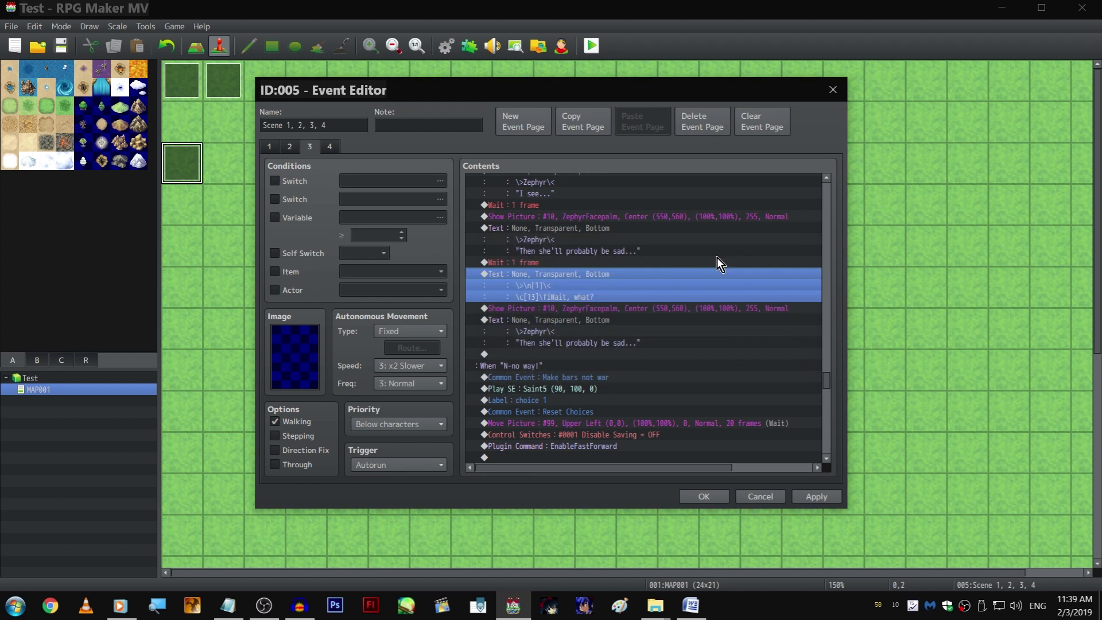
# Add a copy of the 1-frame Wait between the "Wait, what?" text and the ZephyrFacepalm Show Picture command
pyautogui.click(662, 263)
pyautogui.click(641, 274)
pyautogui.click(644, 308)
pyautogui.scroll(-1, 609, 342)
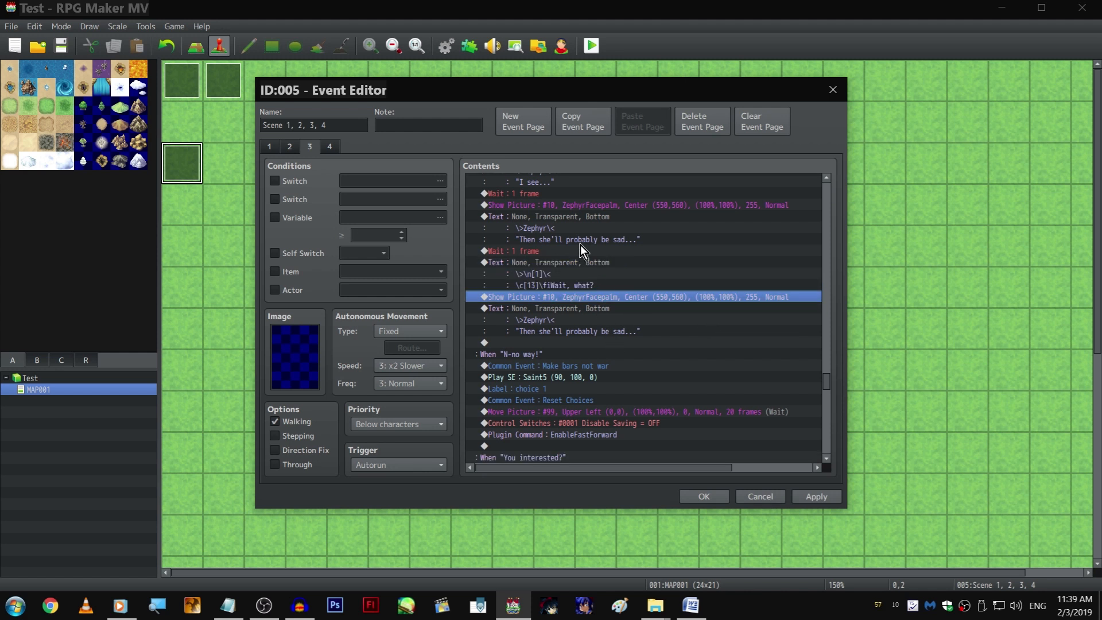
pyautogui.click(582, 253)
pyautogui.click(610, 299)
pyautogui.hotkey('ctrl', 'v')
pyautogui.doubleClick(616, 308)
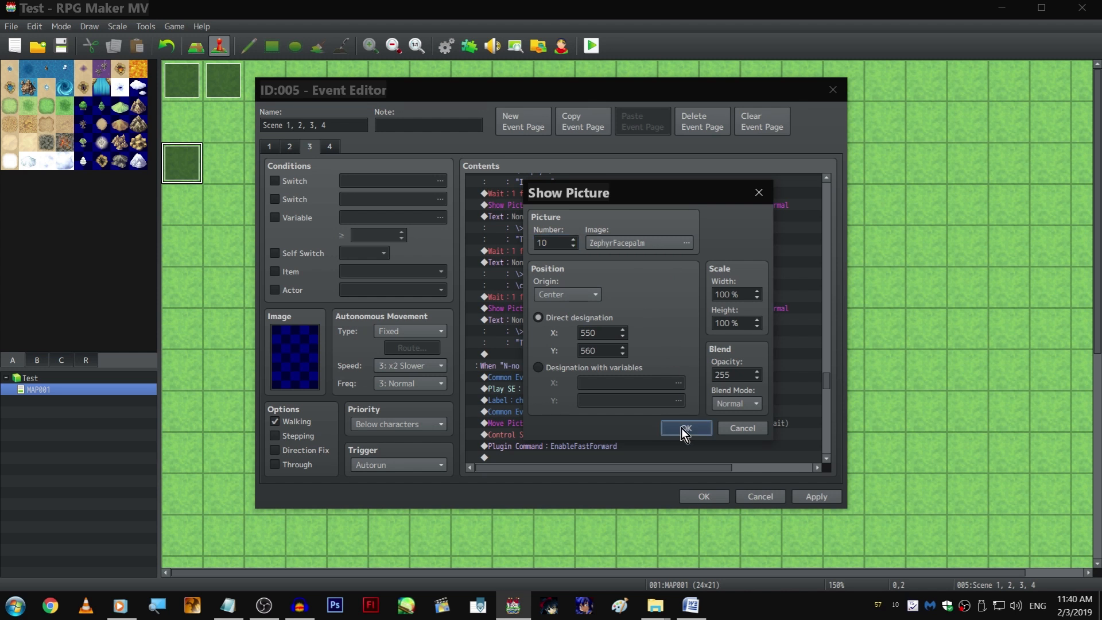
pyautogui.click(686, 428)
# Rewrite Zephyr's duplicated line after "Wait, what?" as "It's just... Akira seemed really taken by you."
pyautogui.click(607, 318)
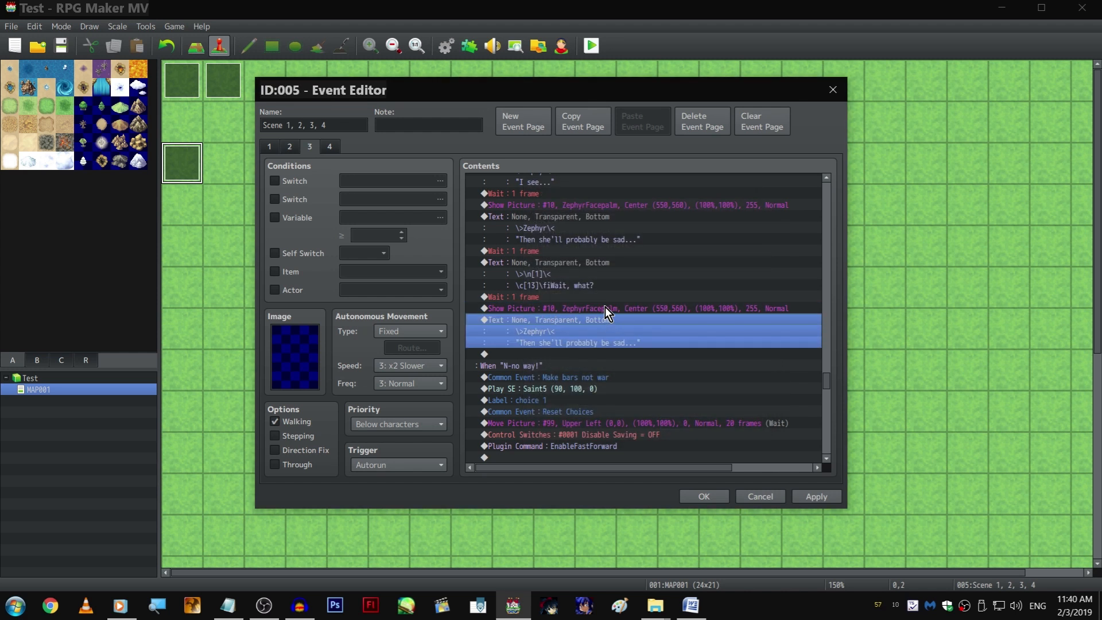
pyautogui.press('space')
pyautogui.press('Left')
pyautogui.hotkey('ctrl', 'shift', 'Left')
pyautogui.hotkey('ctrl', 'shift', 'Left')
pyautogui.hotkey('ctrl', 'shift', 'Left')
pyautogui.hotkey('ctrl', 'shift', 'Left')
pyautogui.hotkey('ctrl', 'shift', 'Left')
pyautogui.hotkey('ctrl', 'shift', 'Left')
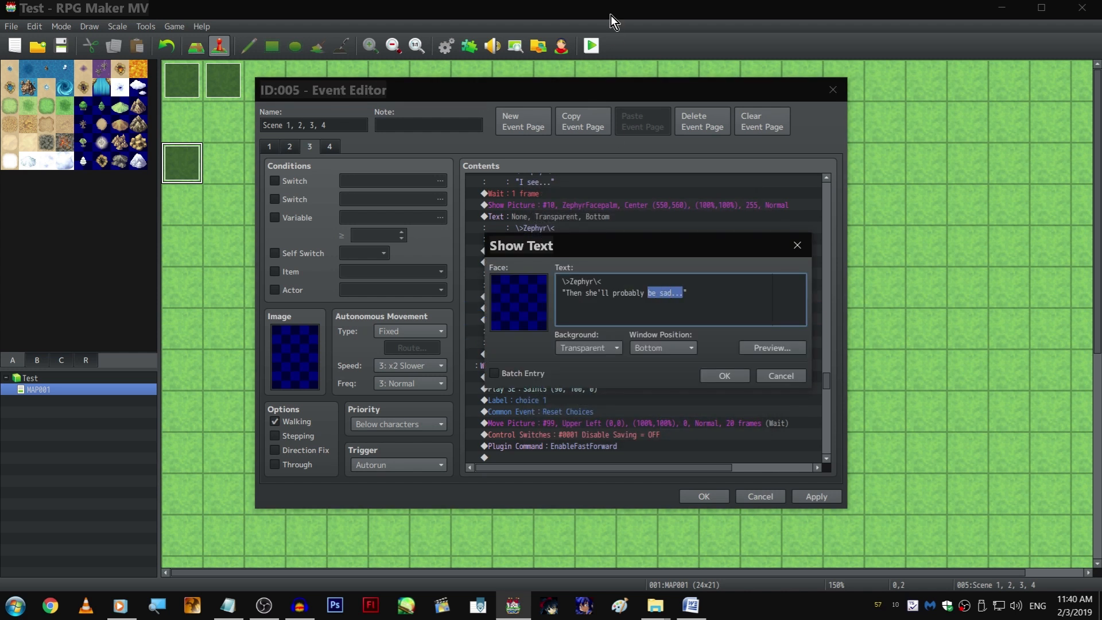
pyautogui.write("It's just")
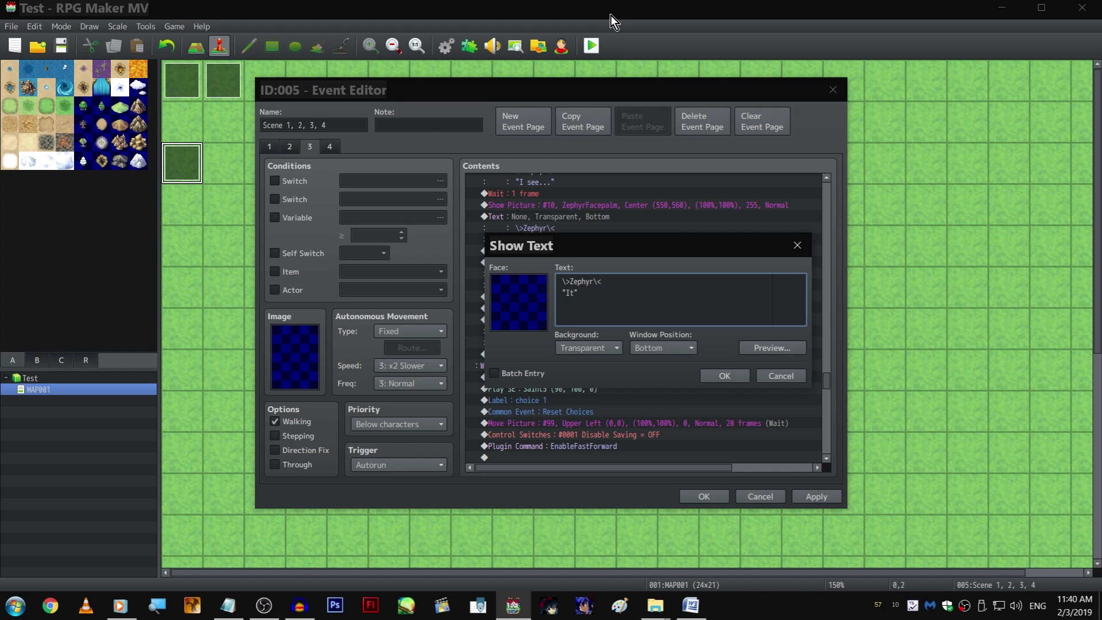
pyautogui.write('... Akira seemed really taken by you.')
pyautogui.hotkey('ctrl', 'Return')
pyautogui.scroll(-1, 660, 300)
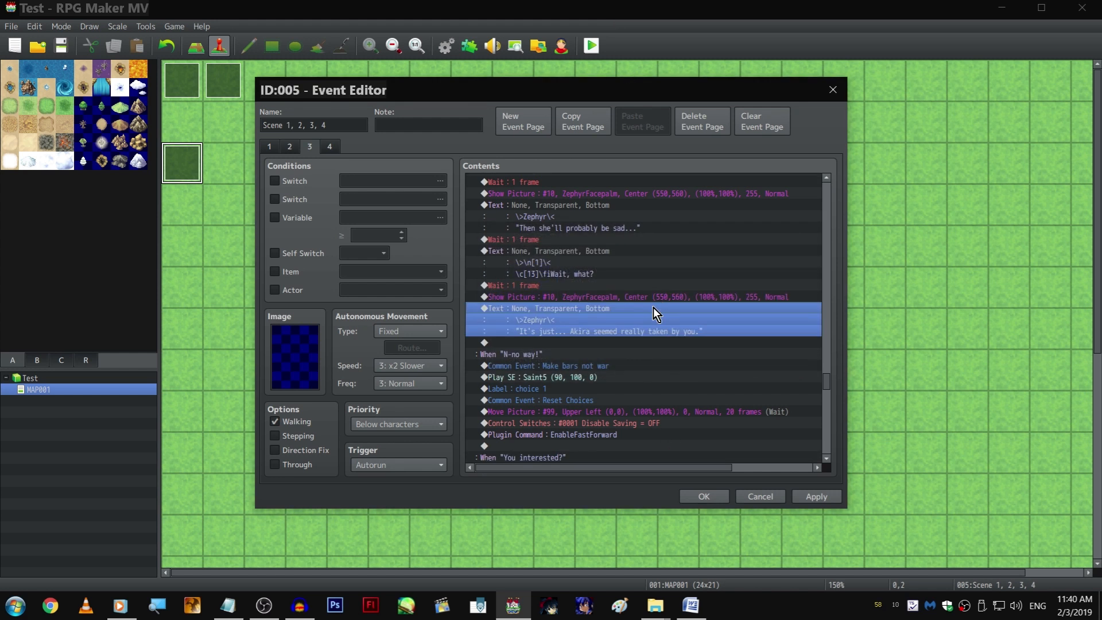
# Change the picture shown before the "It's just... Akira seemed really taken by you." text to ZephyrNeutral4
pyautogui.click(612, 301)
pyautogui.scroll(-4, 619, 308)
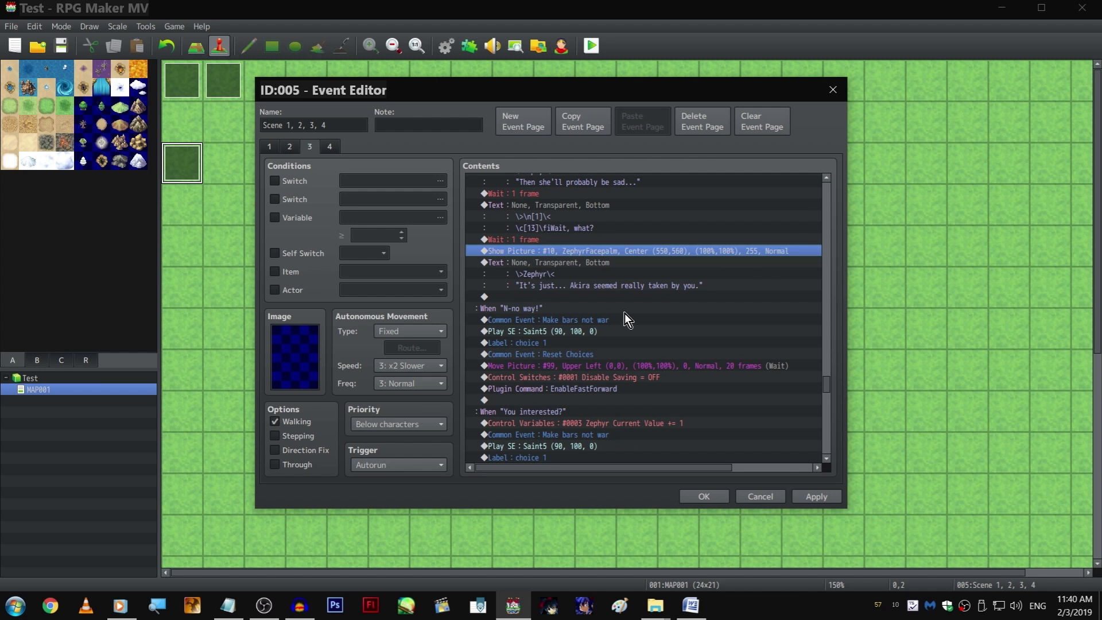
pyautogui.scroll(5, 625, 306)
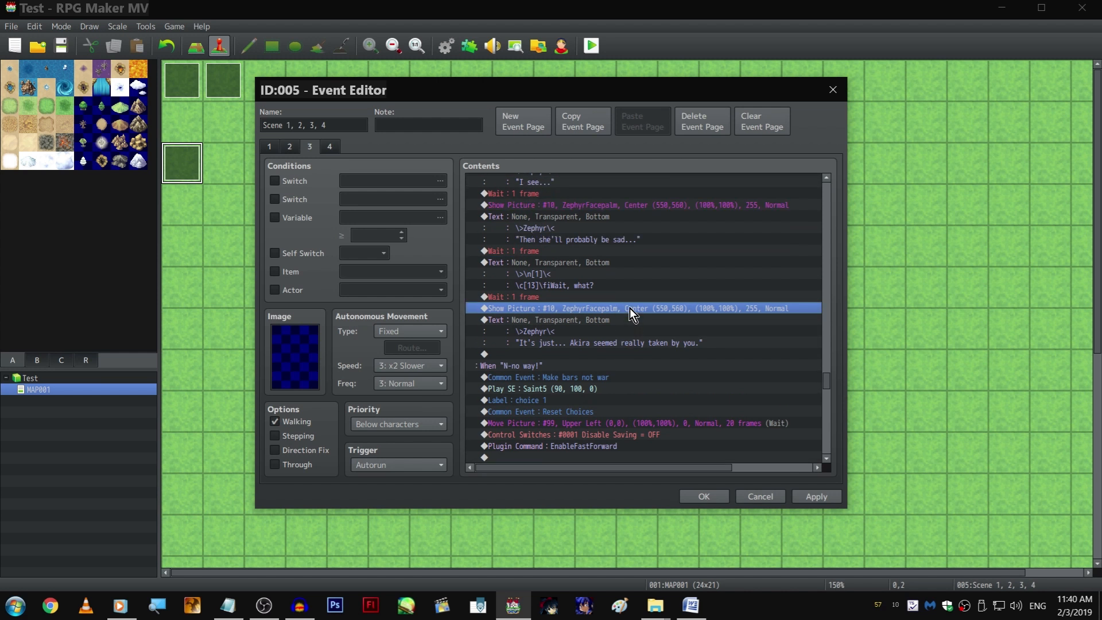
pyautogui.doubleClick(629, 308)
pyautogui.click(644, 247)
pyautogui.scroll(-1, 553, 293)
pyautogui.click(528, 288)
pyautogui.click(525, 266)
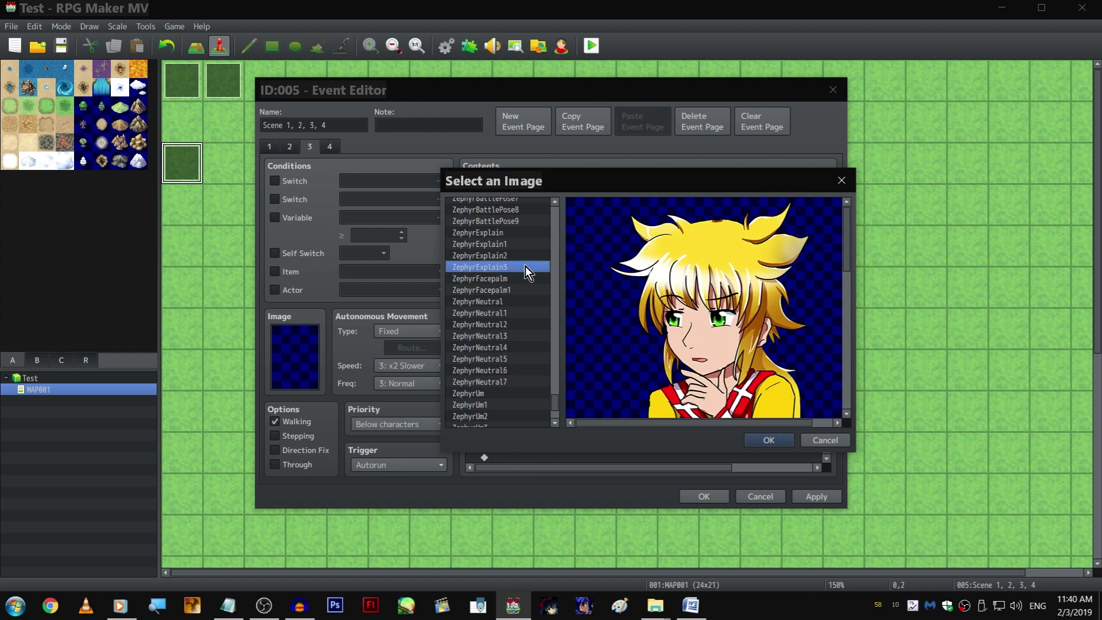
pyautogui.moveTo(525, 268); pyautogui.dragTo(515, 349)
pyautogui.doubleClick(514, 347)
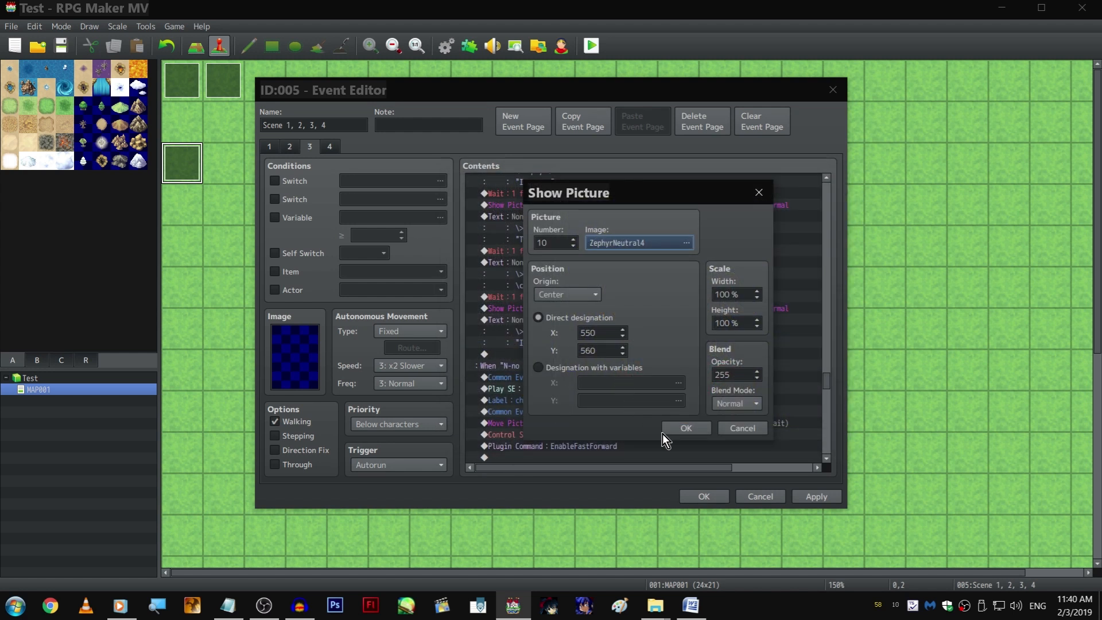
pyautogui.click(678, 431)
pyautogui.scroll(-1, 626, 367)
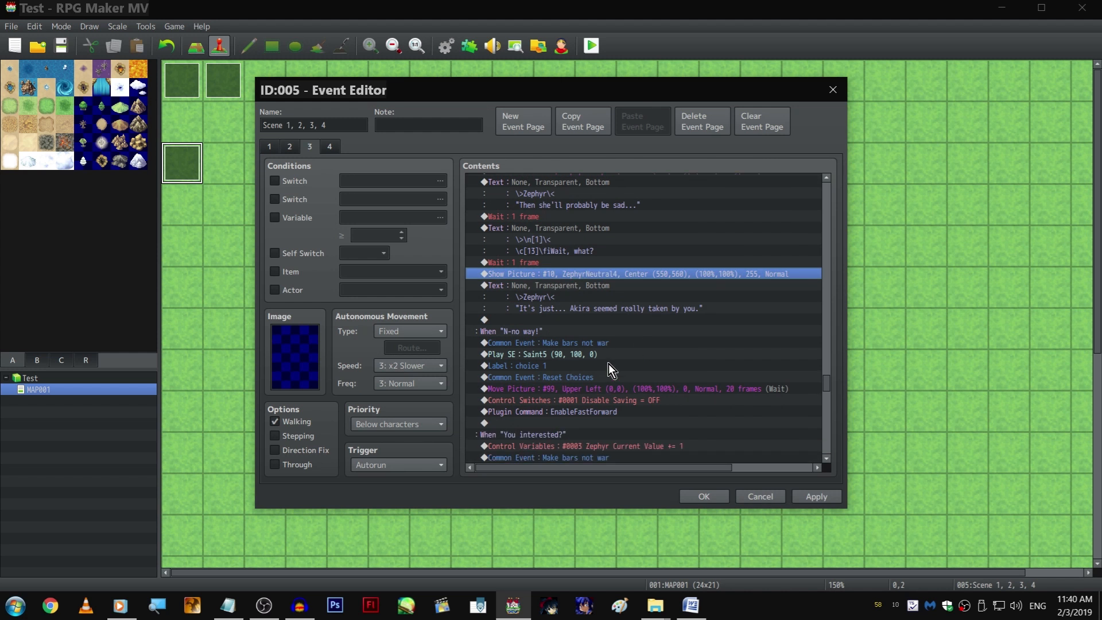
# Add a copy of the 1-frame Wait after the "It's just... Akira seemed really taken by you." text
pyautogui.click(559, 263)
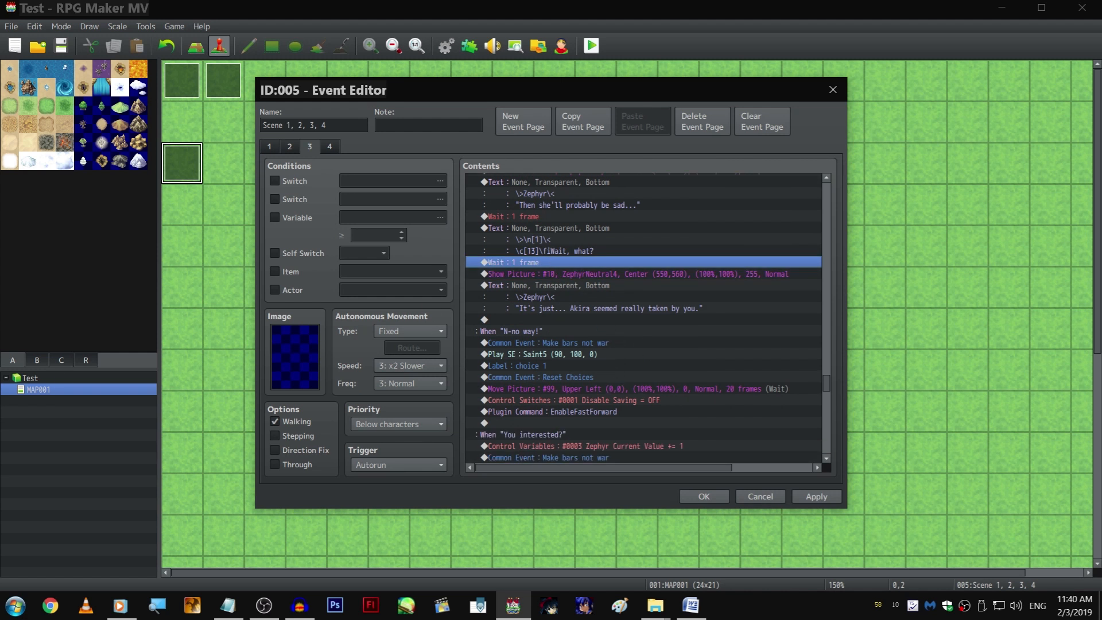
pyautogui.click(601, 217)
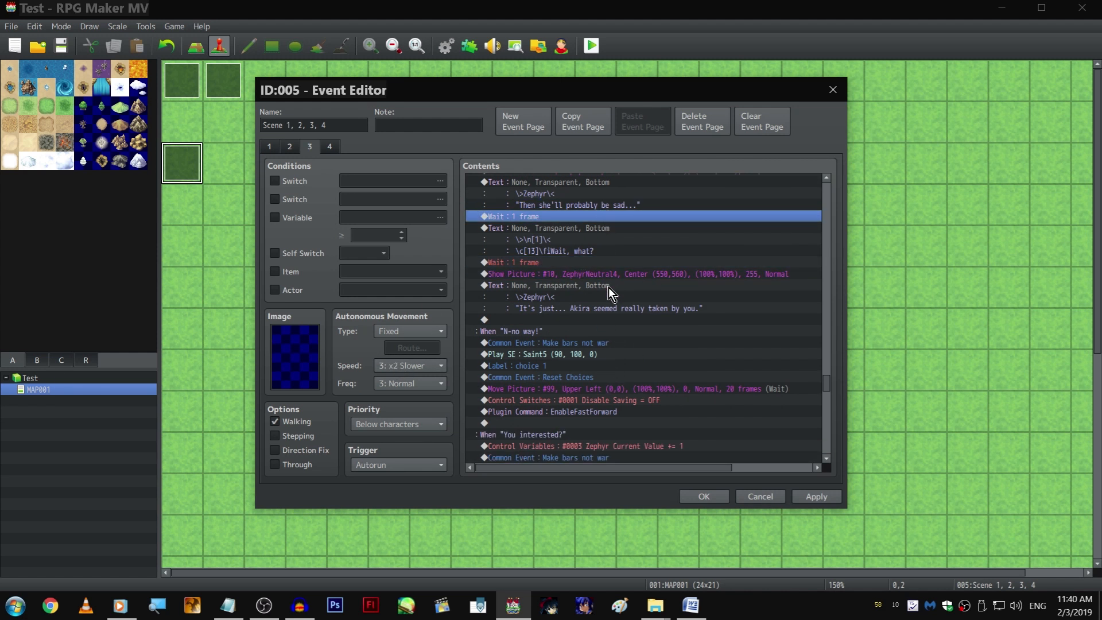
pyautogui.click(595, 320)
pyautogui.hotkey('ctrl', 'v')
# Copy the player's "Wait, what?" text to the end of the branch and replace its line with ""Were you... w-worried about that?"" without formatting codes
pyautogui.click(576, 228)
pyautogui.click(589, 343)
pyautogui.click(586, 324)
pyautogui.click(578, 330)
pyautogui.hotkey('ctrl', 'v')
pyautogui.press('space')
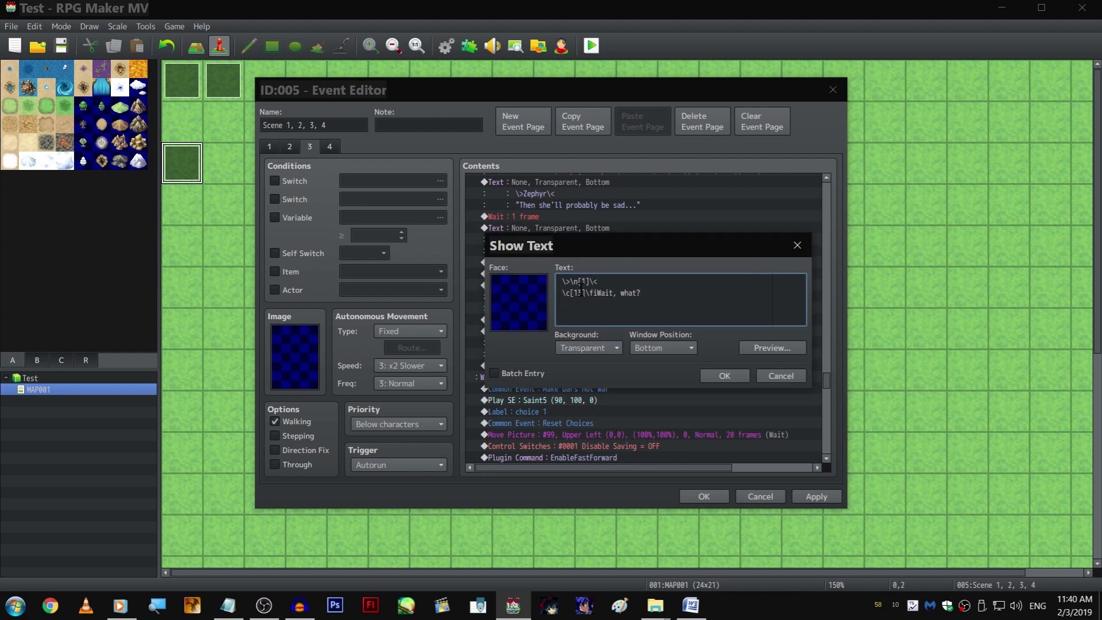
pyautogui.moveTo(562, 292); pyautogui.dragTo(641, 293)
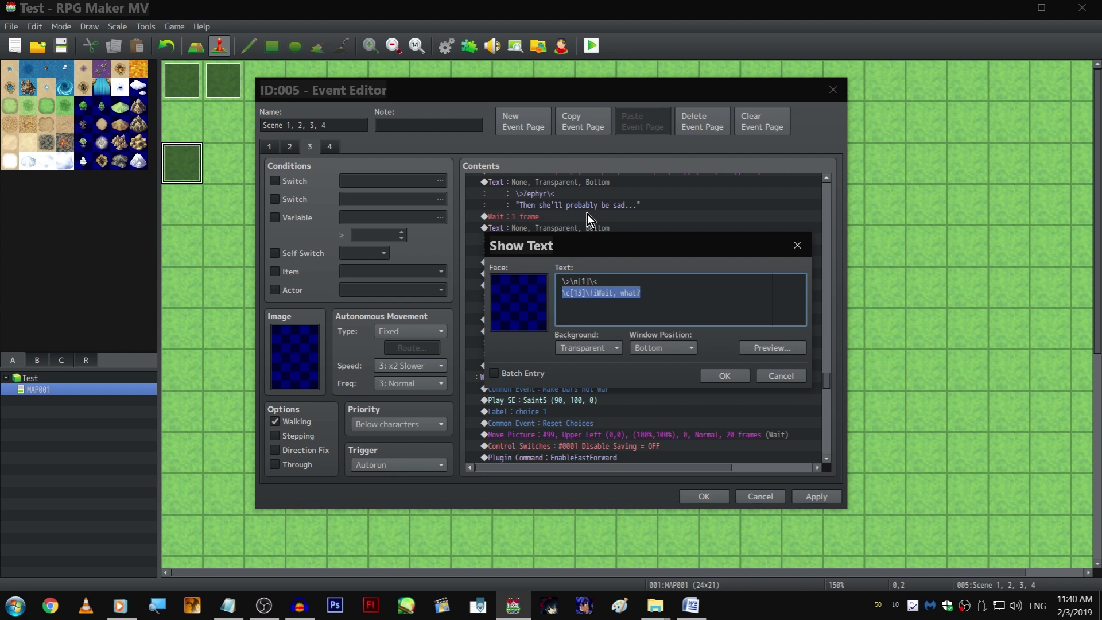
pyautogui.write('"Were you... w-worried about that?"')
pyautogui.hotkey('ctrl', 'Return')
pyautogui.scroll(-2, 588, 214)
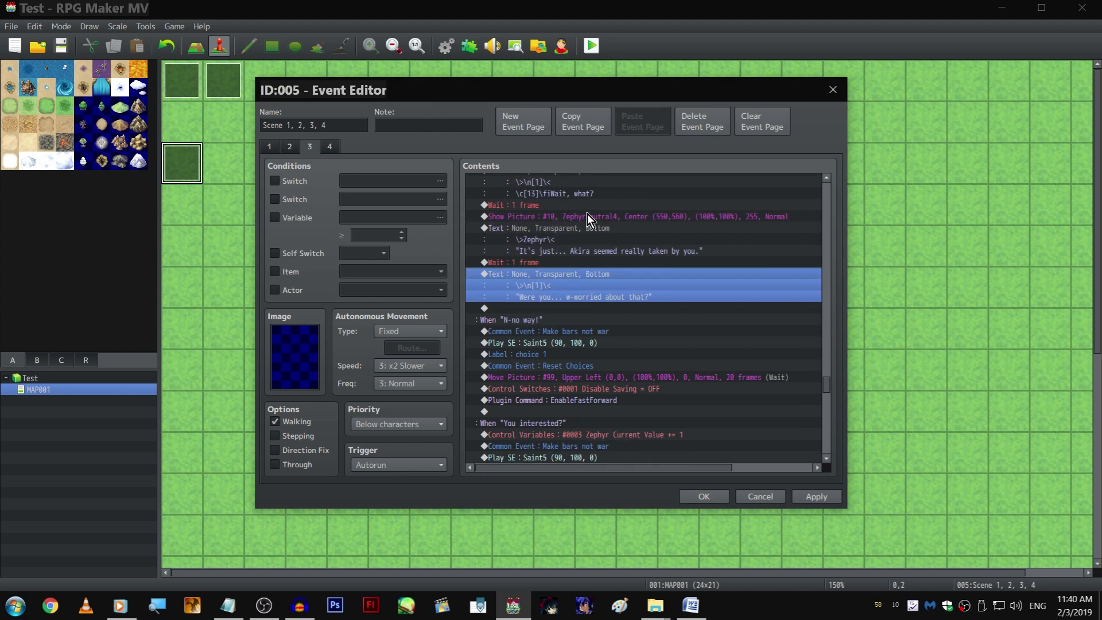
# Add a copy of the 1-frame Wait after the "Were you... w-worried about that?" text
pyautogui.click(583, 263)
pyautogui.click(581, 307)
pyautogui.hotkey('ctrl', 'v')
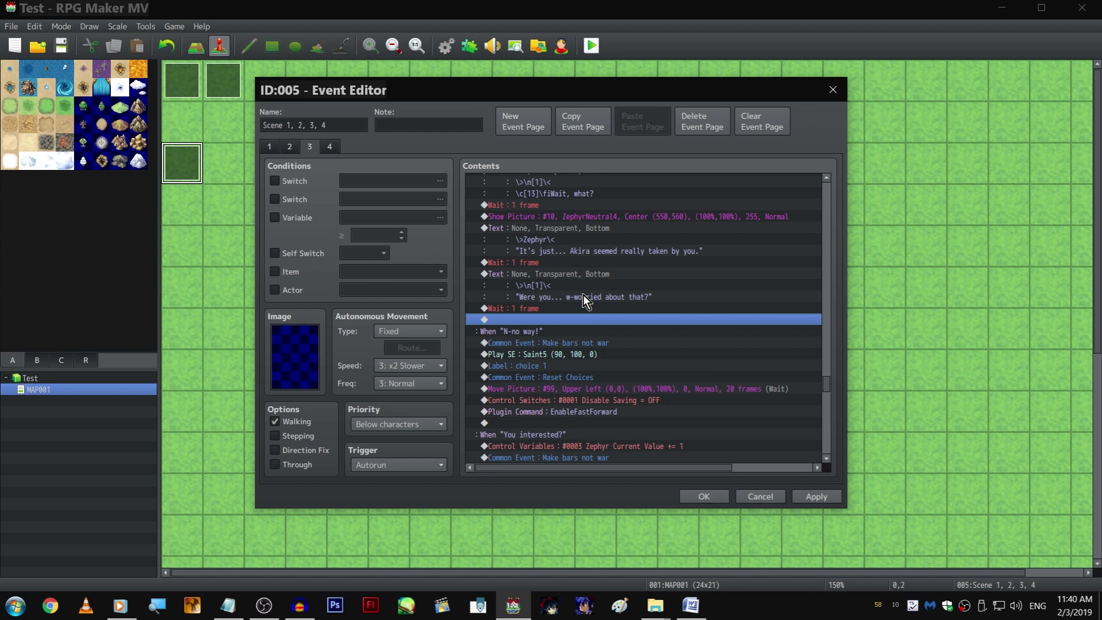
# Duplicate the ZephyrNeutral4 Show Picture command below the last Wait of the "I'm dating someone." branch
pyautogui.scroll(1, 581, 285)
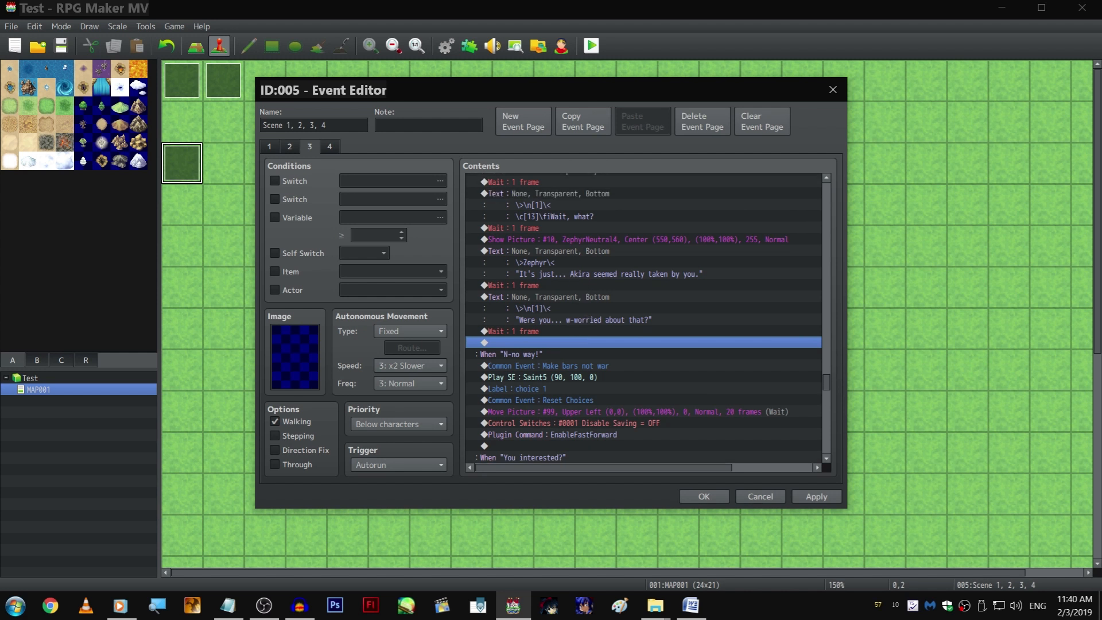
pyautogui.click(550, 330)
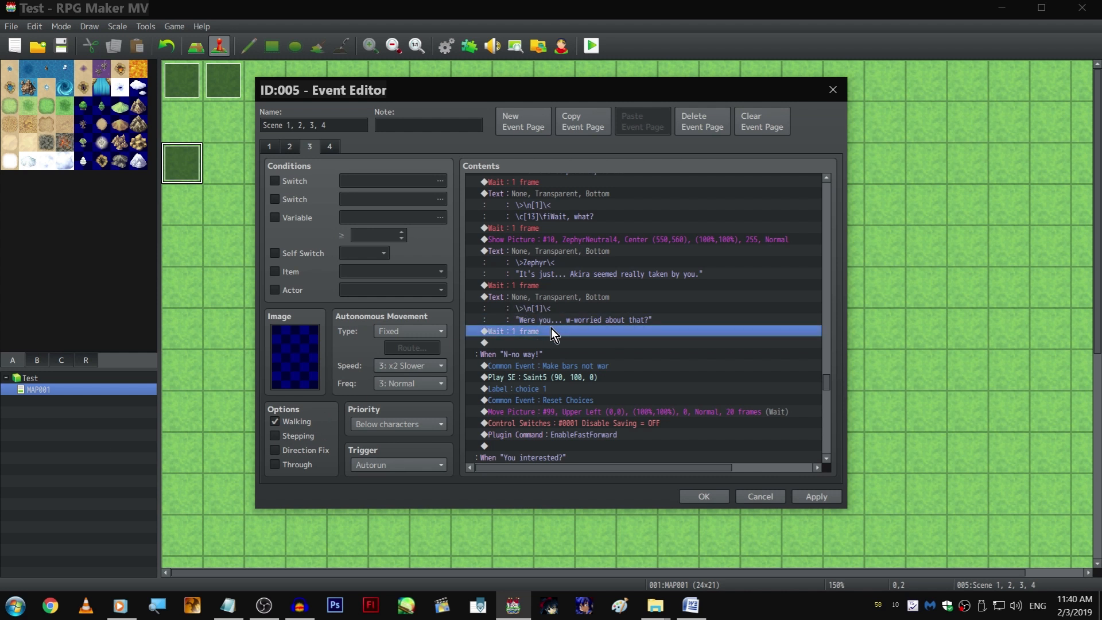
pyautogui.click(604, 239)
pyautogui.click(574, 343)
pyautogui.hotkey('ctrl', 'v')
pyautogui.doubleClick(574, 332)
pyautogui.click(695, 343)
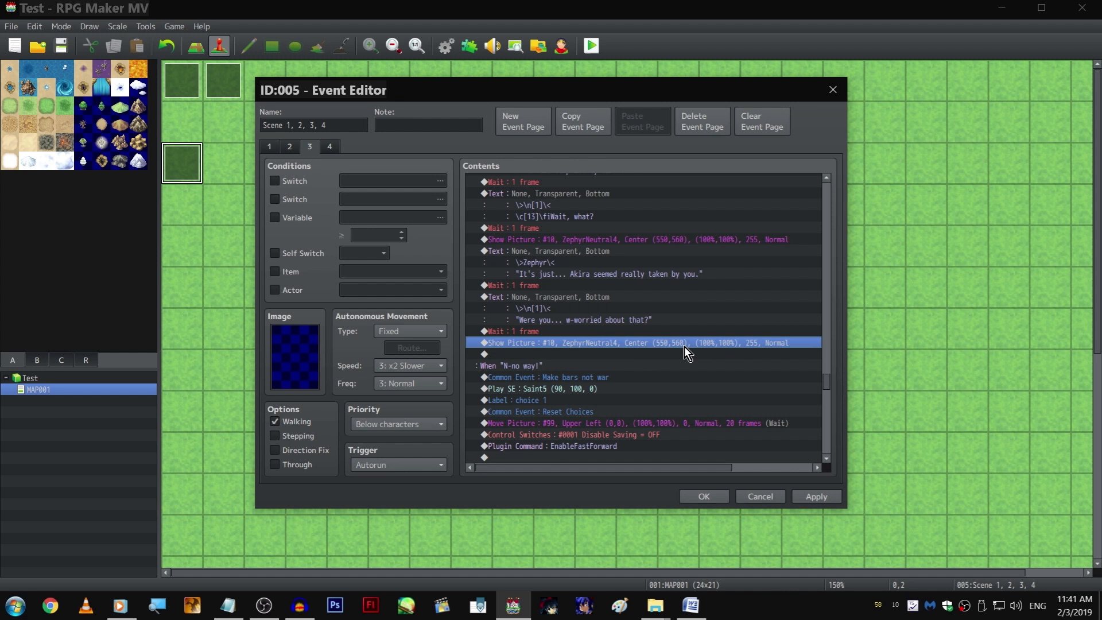
# Compare Zephyr's expressions and set the duplicated Show Picture command's image to ZephyrNeutral
pyautogui.doubleClick(684, 344)
pyautogui.click(654, 237)
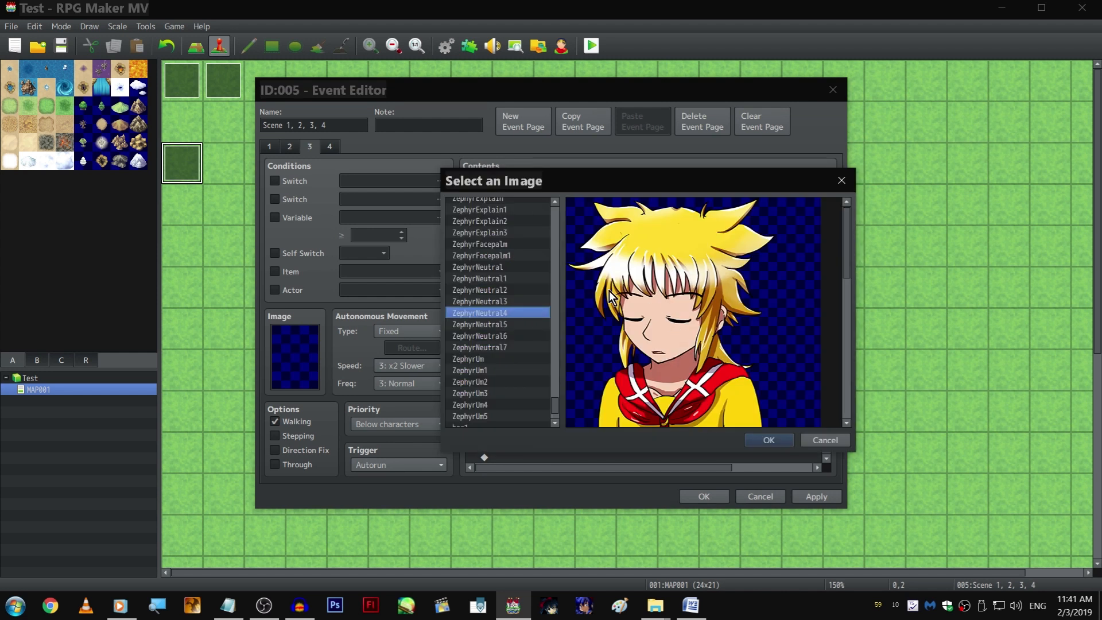
pyautogui.press('Down')
pyautogui.press('Down')
pyautogui.press('Down')
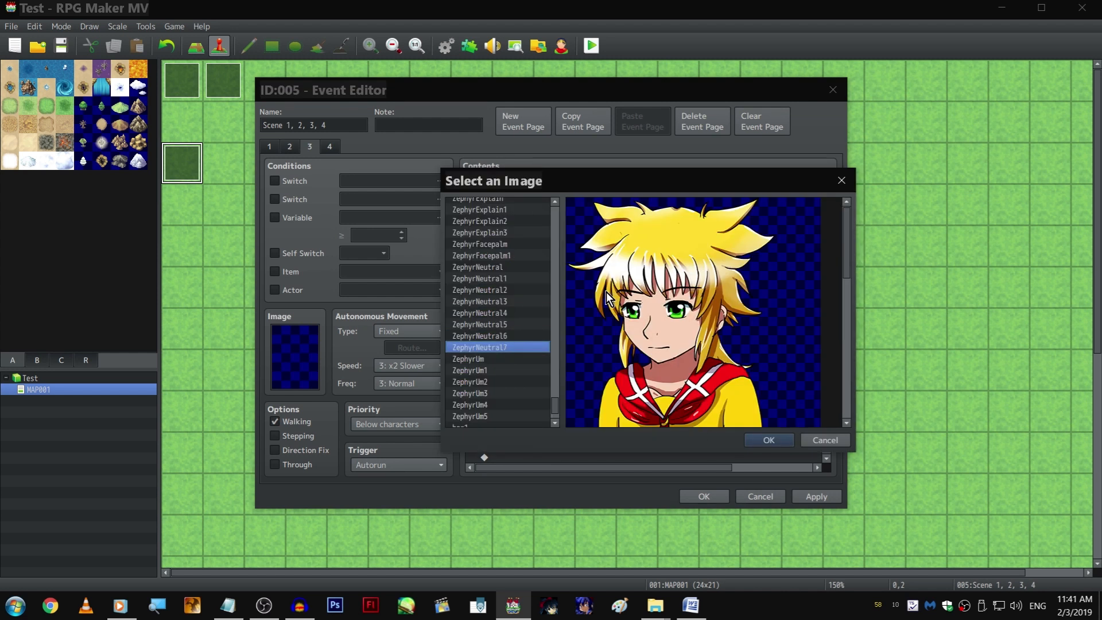
pyautogui.click(530, 290)
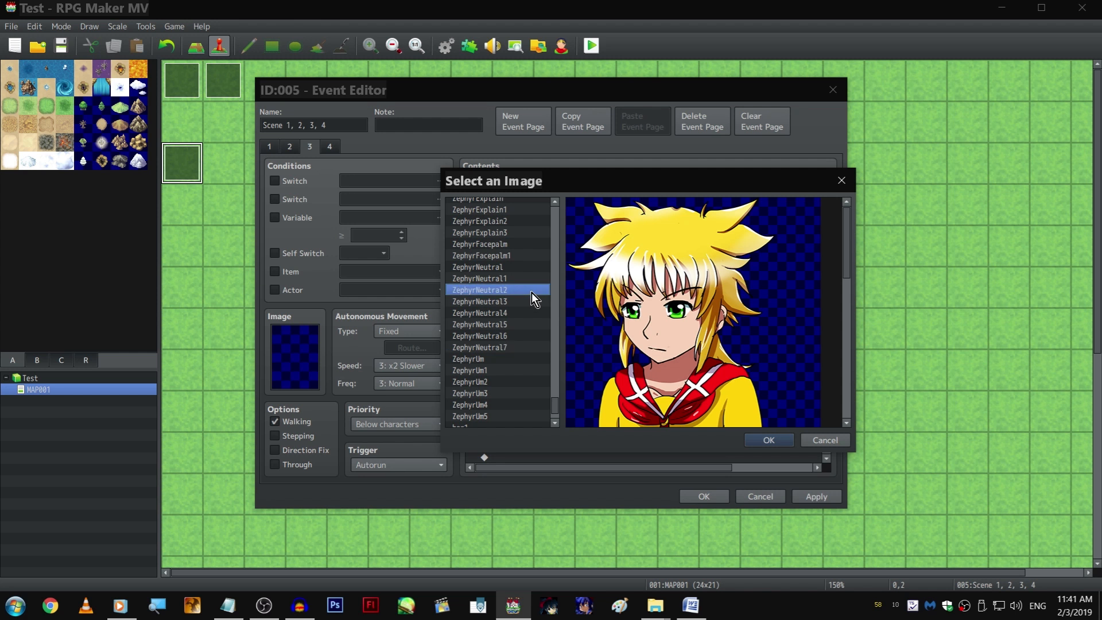
pyautogui.click(533, 278)
pyautogui.click(533, 268)
pyautogui.click(534, 257)
pyautogui.click(535, 266)
pyautogui.doubleClick(535, 267)
# Add a copy of the Wait after the ZephyrNeutral picture and set its duration to 60 frames
pyautogui.click(591, 333)
pyautogui.hotkey('ctrl', 'c')
pyautogui.click(584, 356)
pyautogui.hotkey('ctrl', 'v')
pyautogui.doubleClick(583, 355)
pyautogui.write('60')
pyautogui.press('Return')
pyautogui.click(584, 301)
pyautogui.hotkey('ctrl', 'c')
pyautogui.click(583, 363)
pyautogui.hotkey('ctrl', 'v')
pyautogui.doubleClick(583, 362)
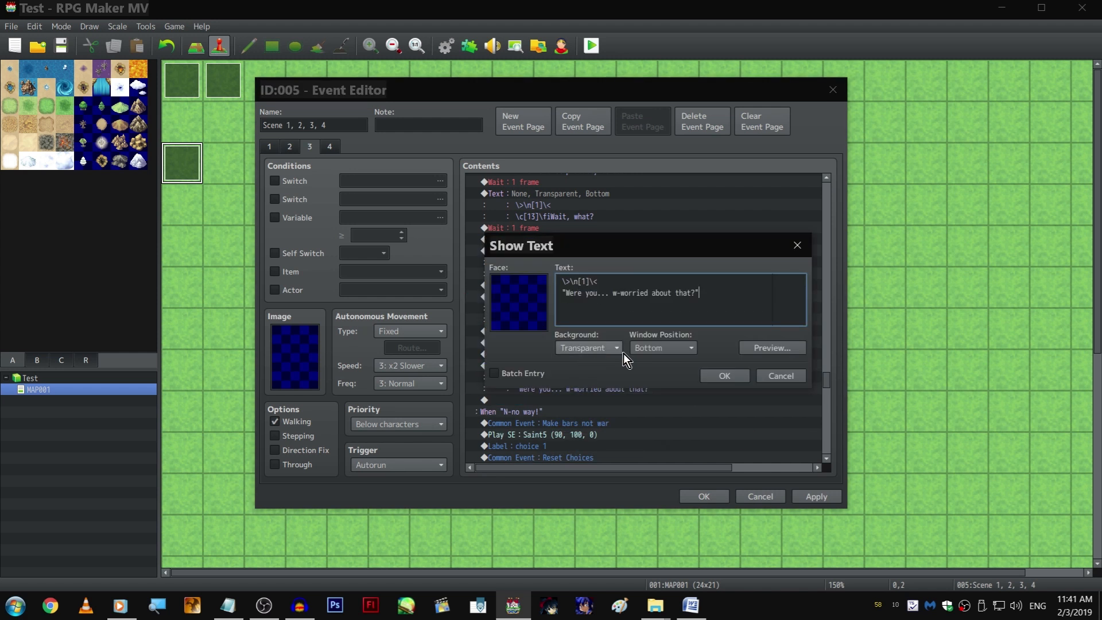
pyautogui.click(712, 374)
pyautogui.press('Delete')
# Copy Zephyr's "It's just... Akira seemed really taken by you." text to after the 60-frame Wait
pyautogui.click(605, 252)
pyautogui.hotkey('ctrl', 'c')
pyautogui.click(559, 368)
pyautogui.hotkey('ctrl', 'v')
# Rewrite Zephyr's copied line after the 60-frame Wait as "...Not really."
pyautogui.doubleClick(557, 367)
pyautogui.moveTo(567, 295); pyautogui.dragTo(751, 294)
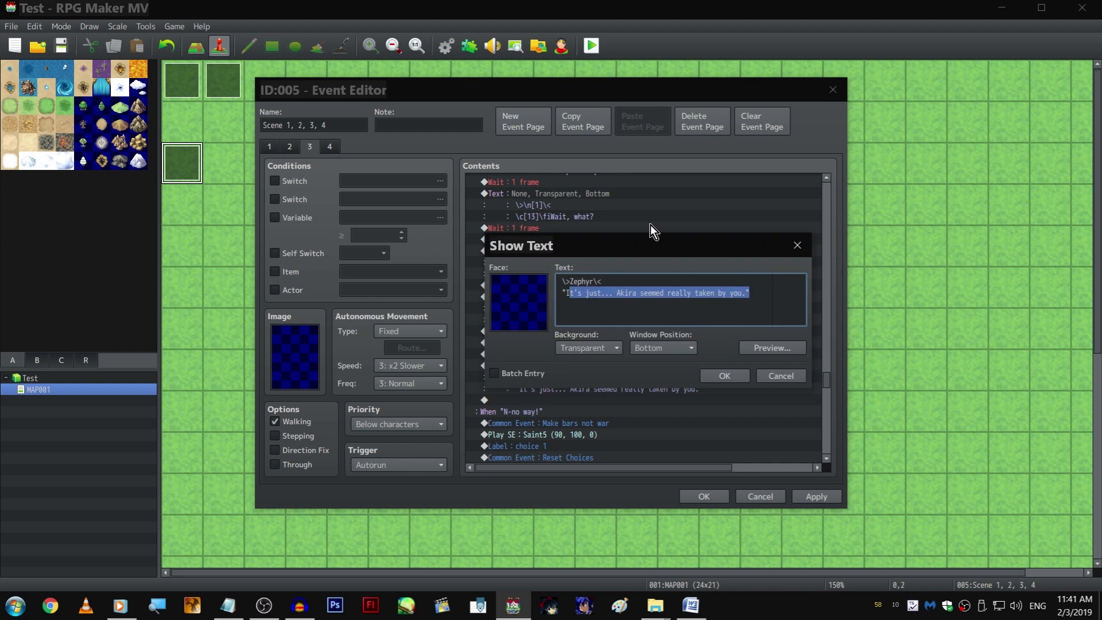
pyautogui.write('---Not real')
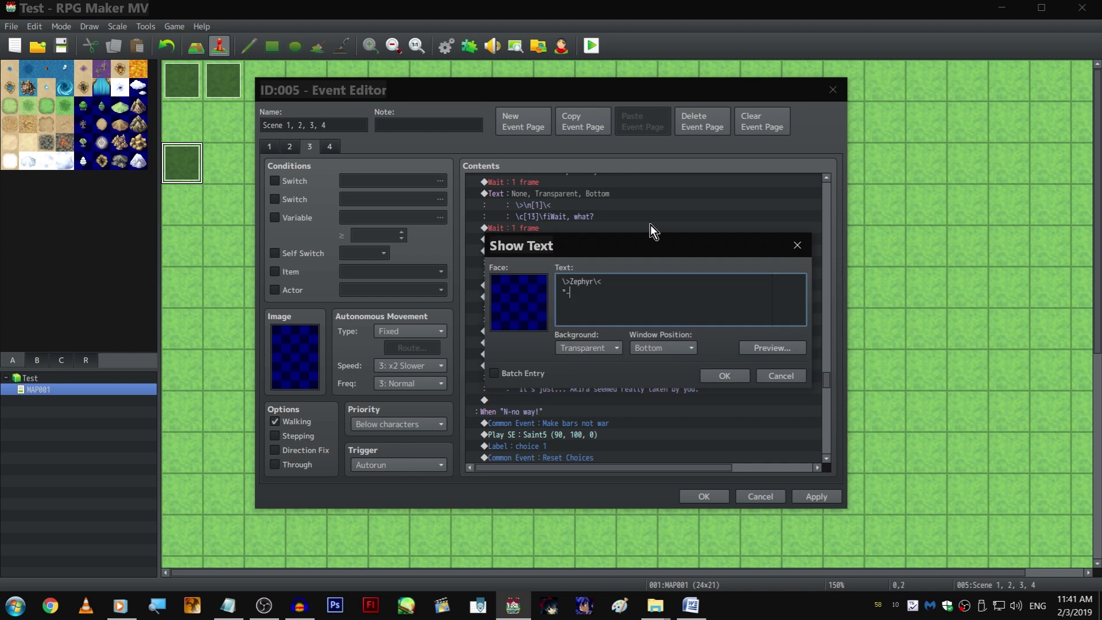
pyautogui.write('ly.')
pyautogui.press('BackSpace')
pyautogui.press('BackSpace')
pyautogui.press('BackSpace')
pyautogui.write('...')
pyautogui.press('Right')
pyautogui.press('Right')
pyautogui.press('Right')
pyautogui.press('Right')
pyautogui.hotkey('ctrl', 'Return')
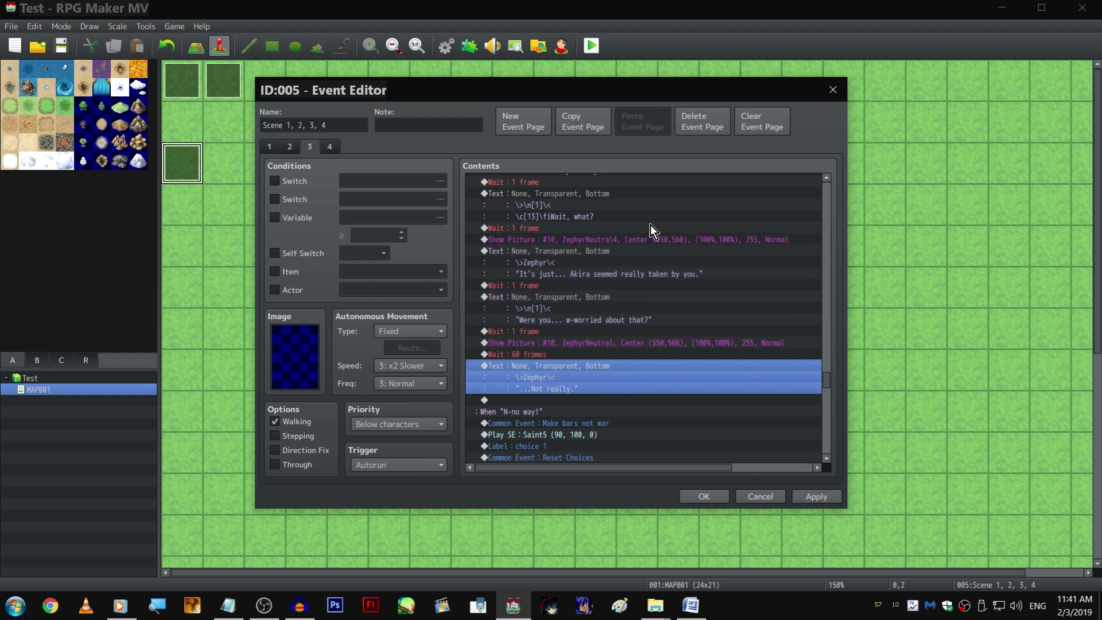
# Duplicate the ZephyrNeutral Show Picture command before Zephyr's "...Not really." line and set the copy's image to ZephyrUm3
pyautogui.click(613, 286)
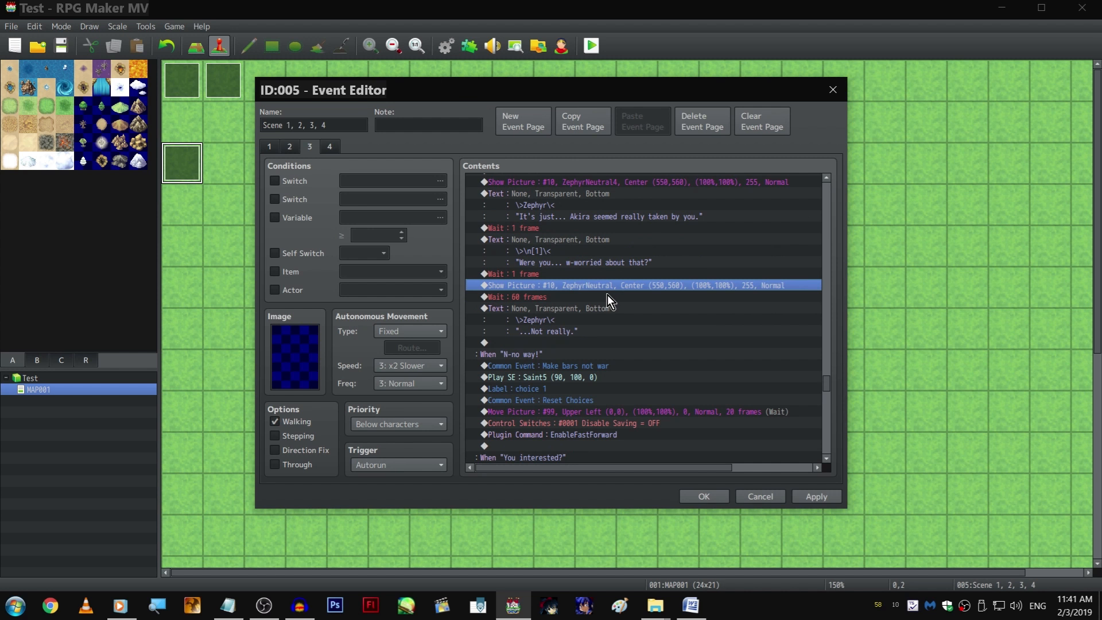
pyautogui.press('Return')
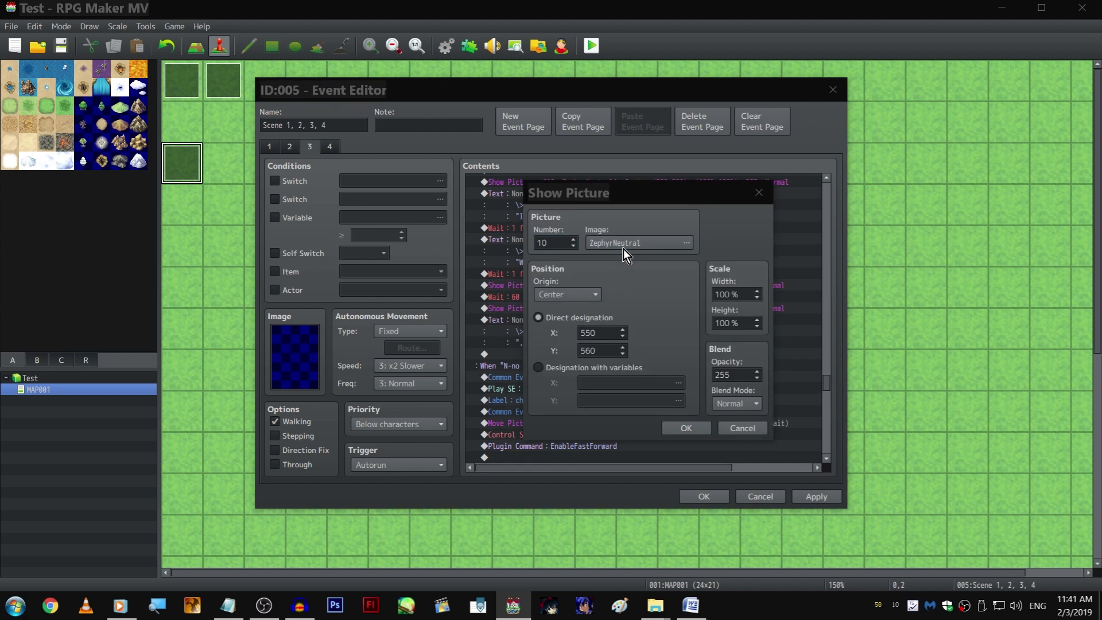
pyautogui.click(624, 249)
pyautogui.scroll(-2, 479, 354)
pyautogui.press('Down')
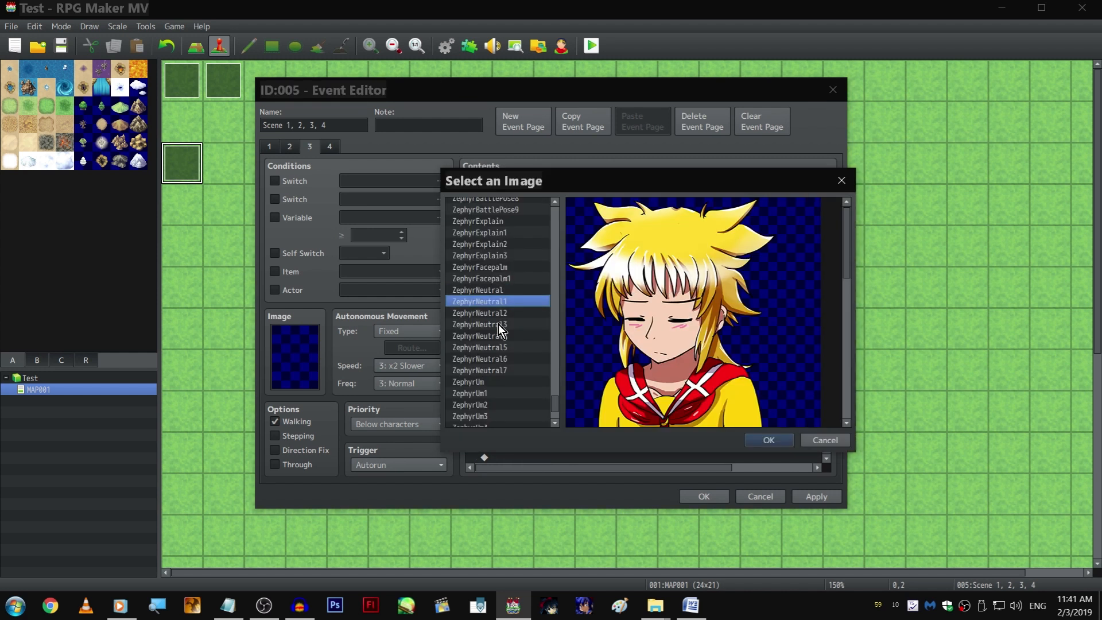
pyautogui.scroll(-3, 541, 309)
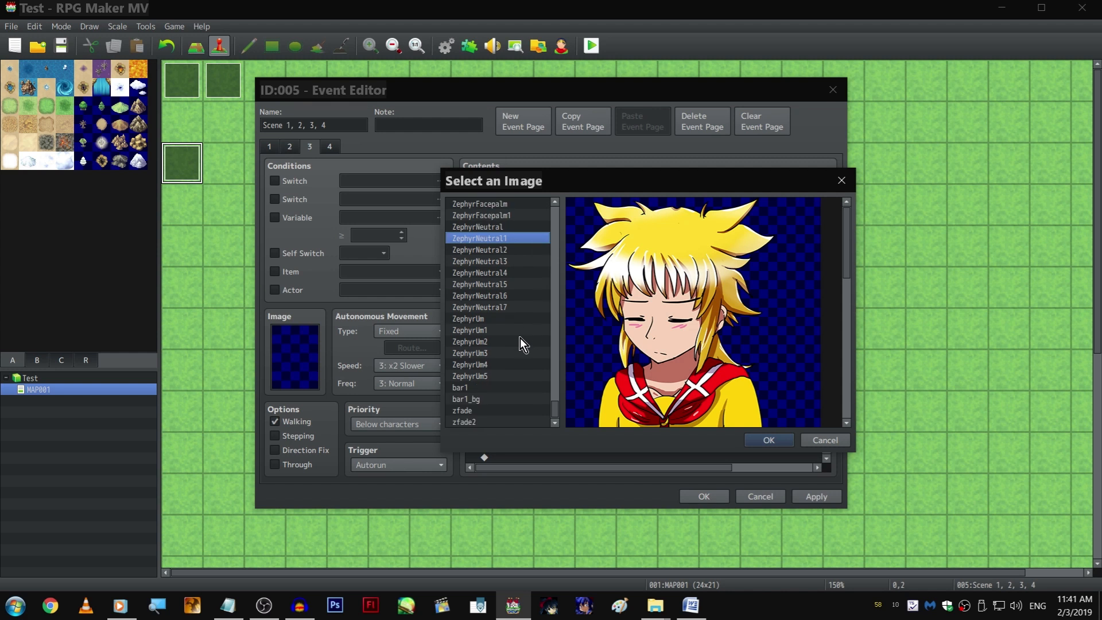
pyautogui.click(508, 362)
pyautogui.press('Down')
pyautogui.press('Up')
pyautogui.press('Up')
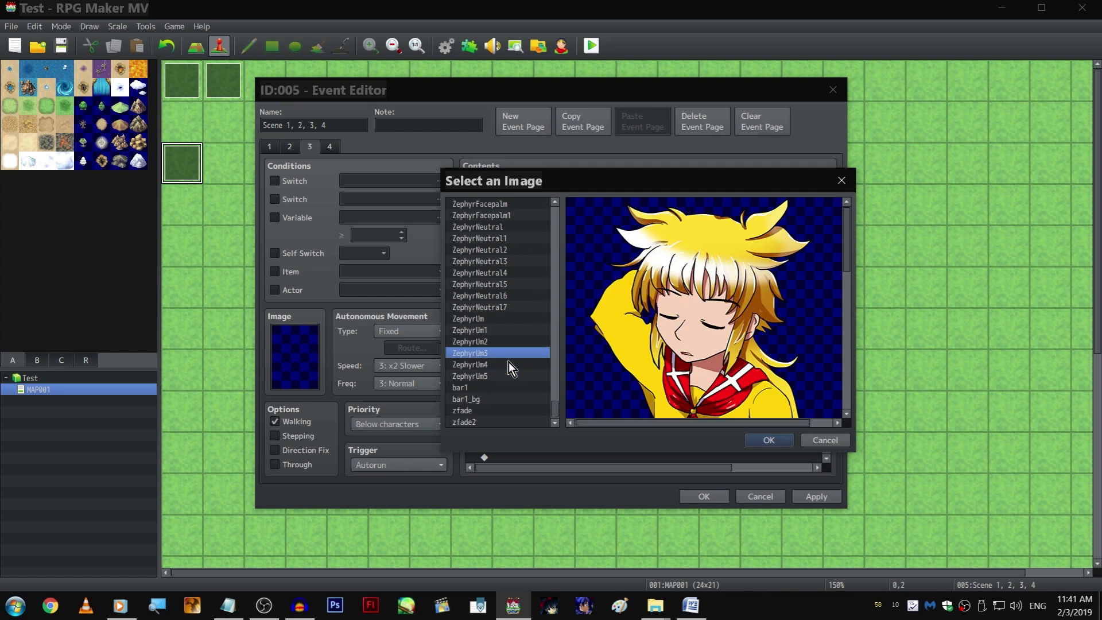
pyautogui.press('Return')
pyautogui.press('Return')
# Copy the 1-frame Wait and the player's "Were you... w-worried about that?" text to after Zephyr's "...Not really." line
pyautogui.scroll(2, 608, 324)
pyautogui.click(596, 289)
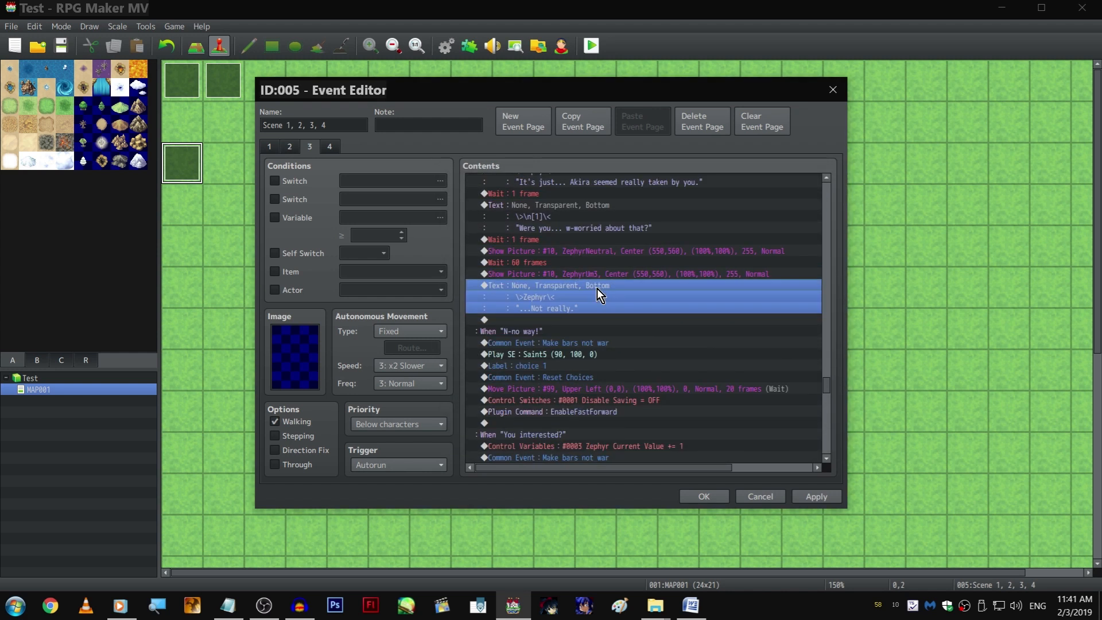
pyautogui.click(581, 249)
pyautogui.click(580, 240)
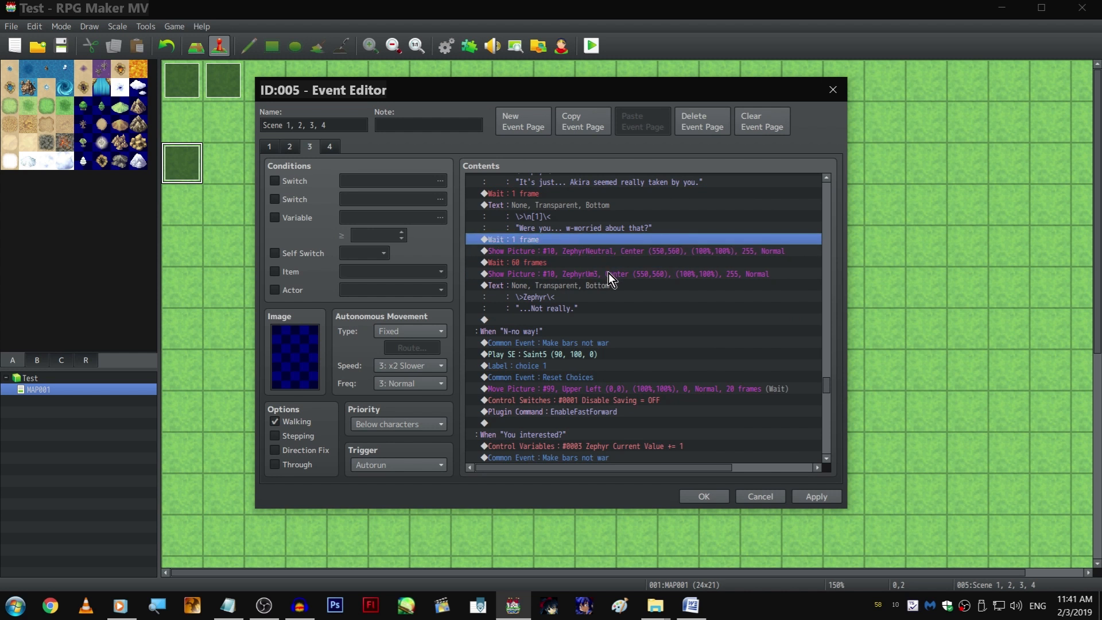
pyautogui.scroll(-1, 600, 300)
pyautogui.scroll(1, 591, 221)
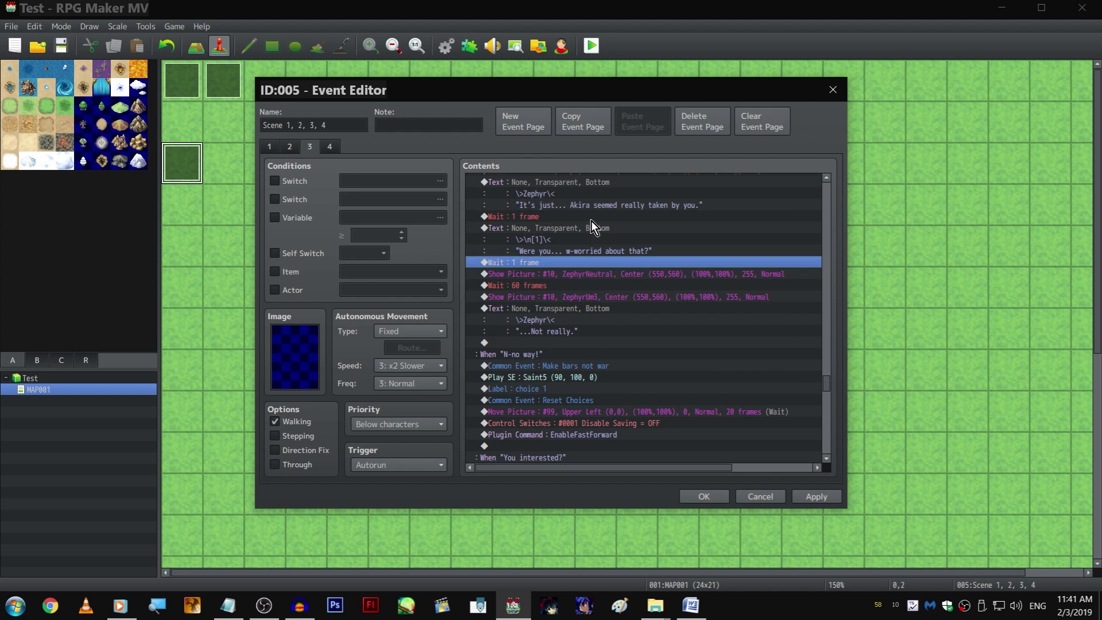
pyautogui.moveTo(585, 237); pyautogui.dragTo(581, 215)
pyautogui.hotkey('ctrl', 'c')
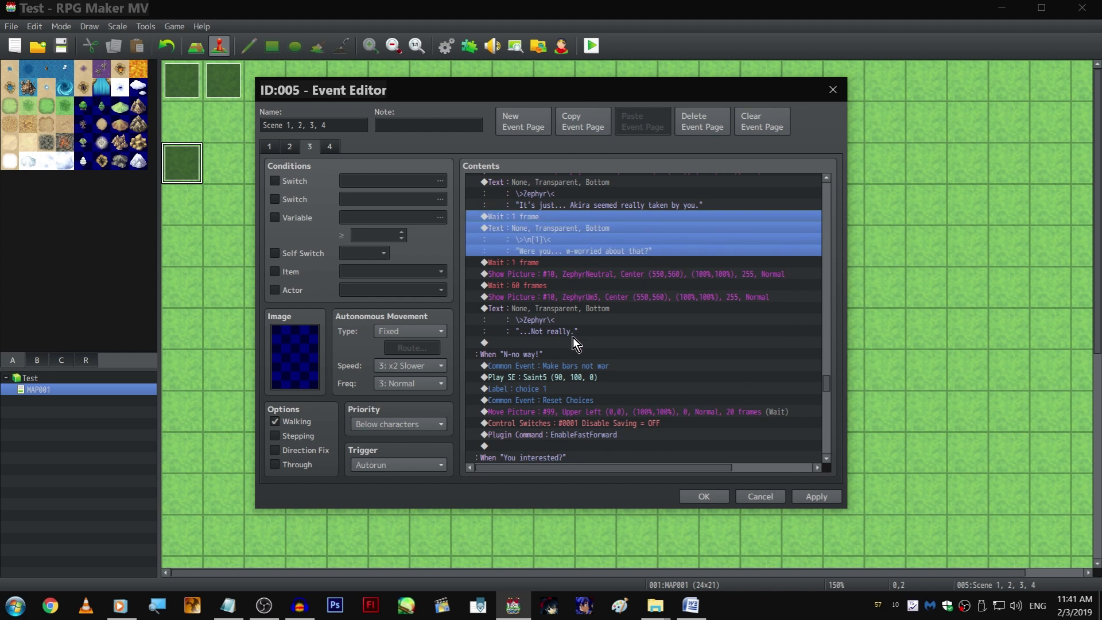
pyautogui.click(572, 340)
pyautogui.hotkey('ctrl', 'v')
# Rewrite the player's copied line after "...Not really." as "Really?"
pyautogui.doubleClick(583, 362)
pyautogui.press('Left')
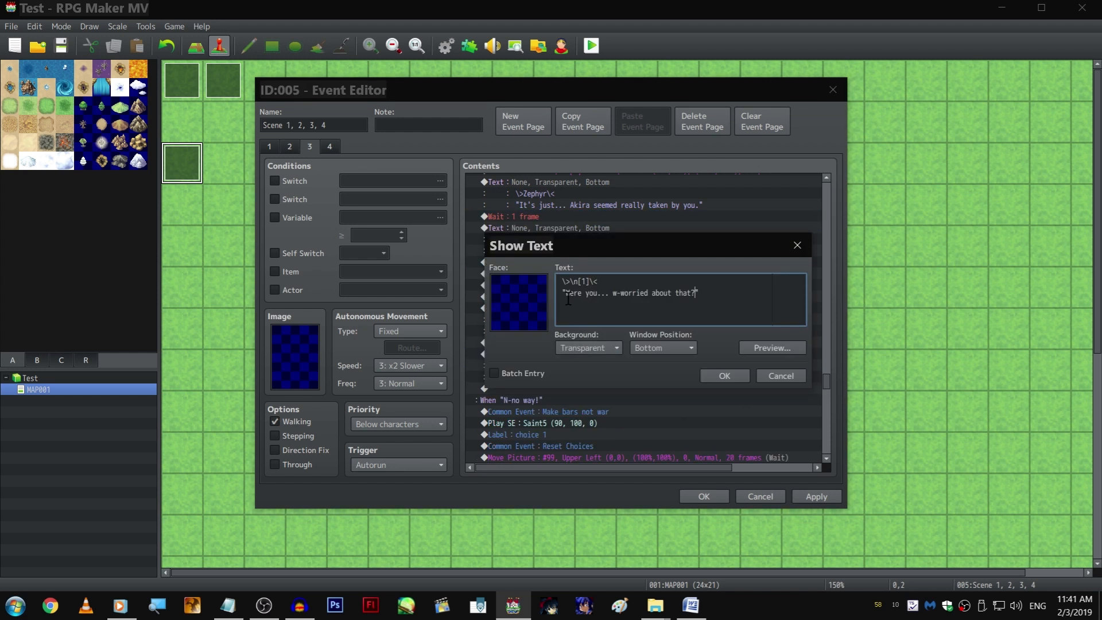
pyautogui.keyDown('shift'); pyautogui.click(567, 285); pyautogui.keyUp('shift')
pyautogui.keyDown('shift'); pyautogui.click(566, 293); pyautogui.keyUp('shift')
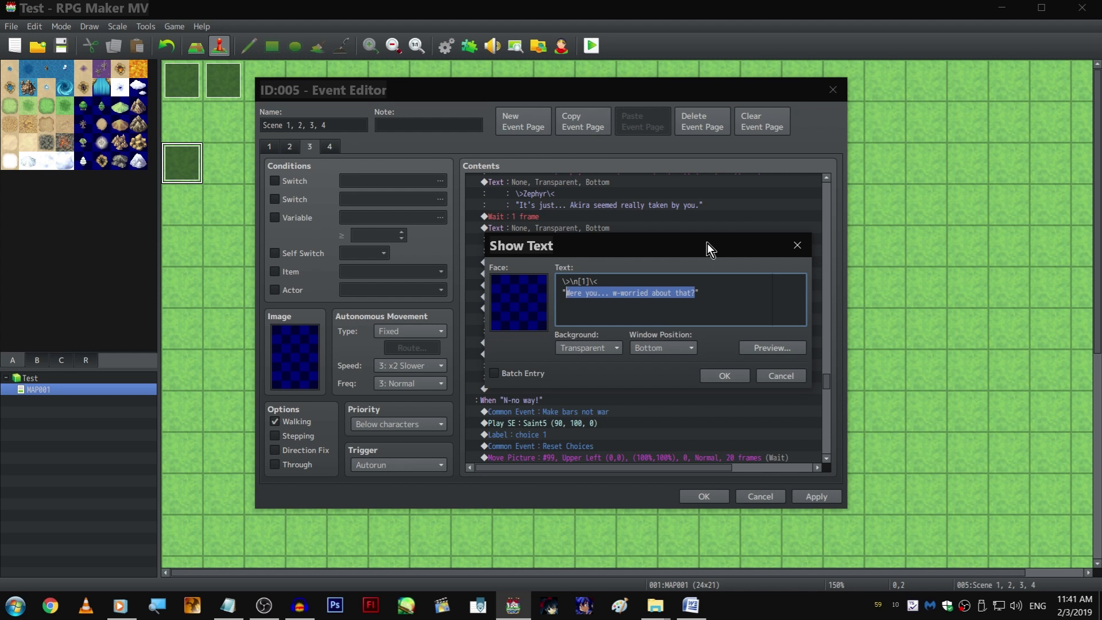
pyautogui.write('Really?')
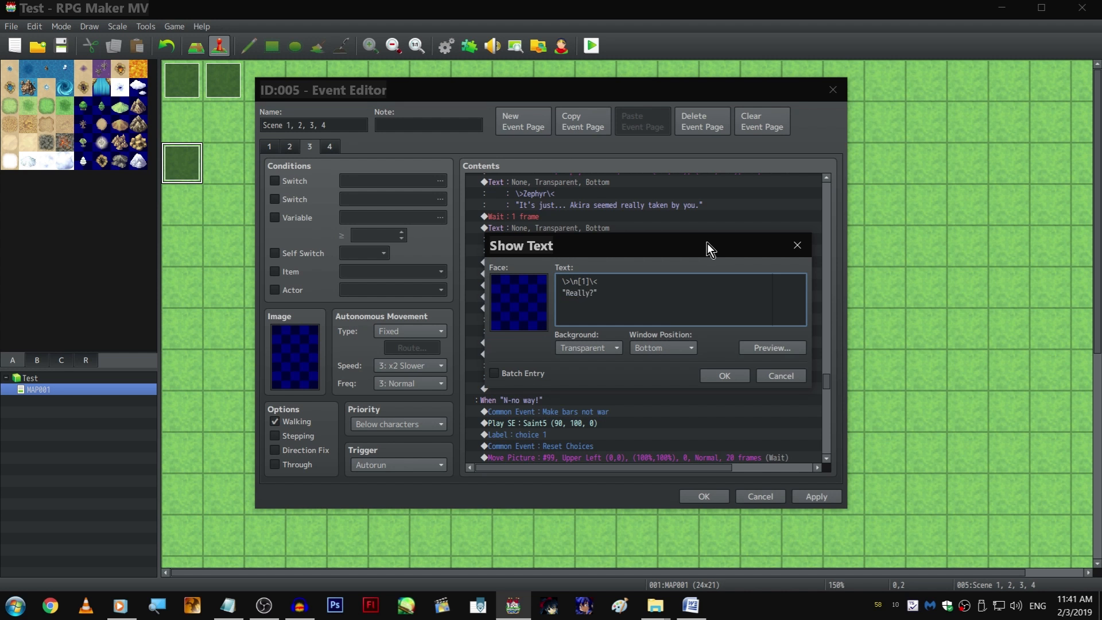
pyautogui.hotkey('ctrl', 'Return')
# Copy the ZephyrUm3 Show Picture command to after the player's "Really?" line
pyautogui.scroll(-1, 706, 243)
pyautogui.click(661, 297)
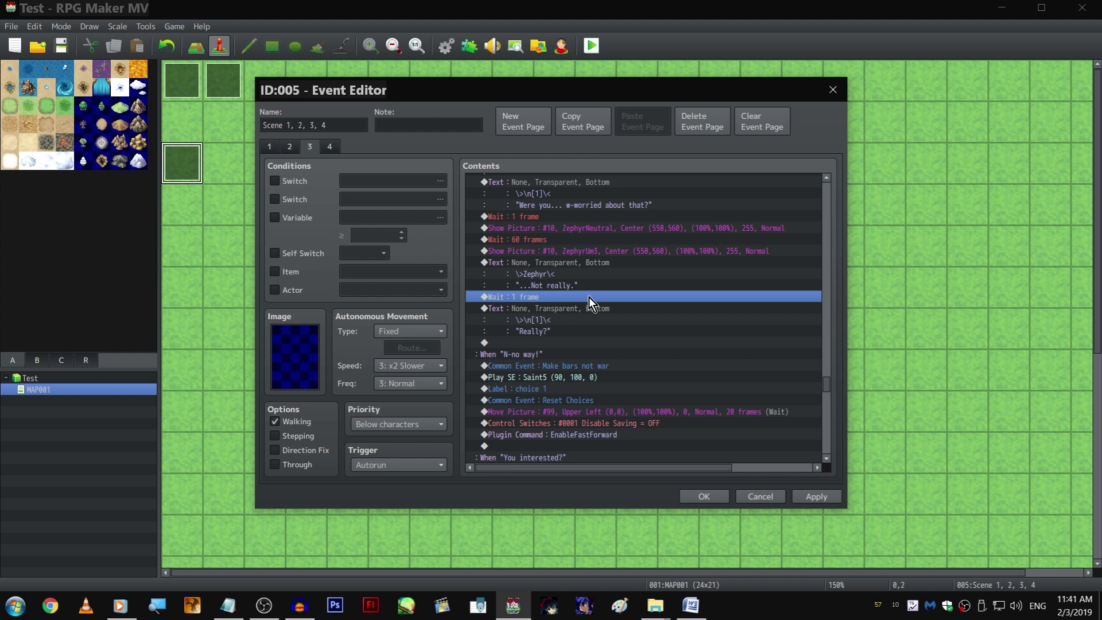
pyautogui.click(602, 250)
pyautogui.hotkey('ctrl', 'c')
pyautogui.click(592, 346)
pyautogui.hotkey('ctrl', 'v')
# Compare Zephyr's expressions and set the copied Show Picture command's image after "Really?" to ZephyrUm
pyautogui.doubleClick(592, 346)
pyautogui.click(633, 236)
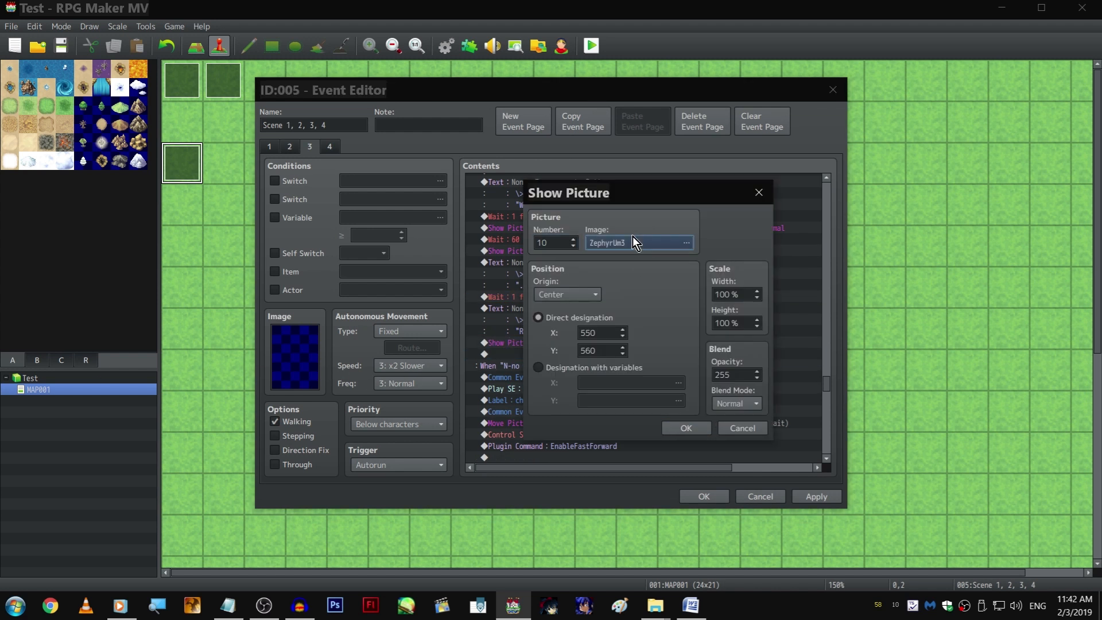
pyautogui.press('Down')
pyautogui.press('Down')
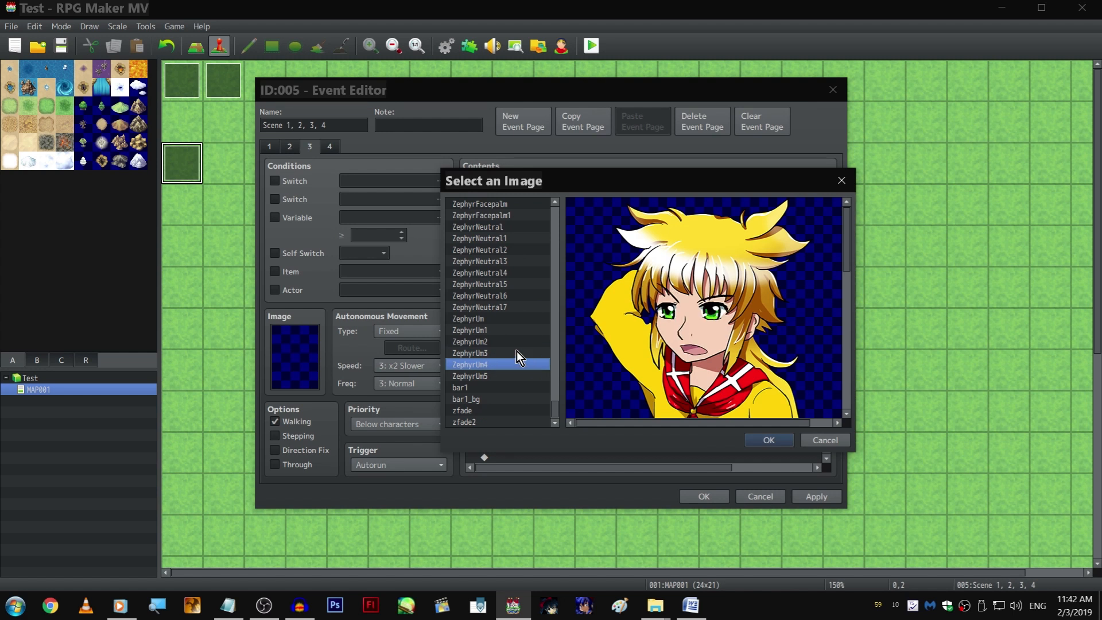
pyautogui.press('Up')
pyautogui.press('Up')
pyautogui.press('Up')
pyautogui.press('Up')
pyautogui.press('Up')
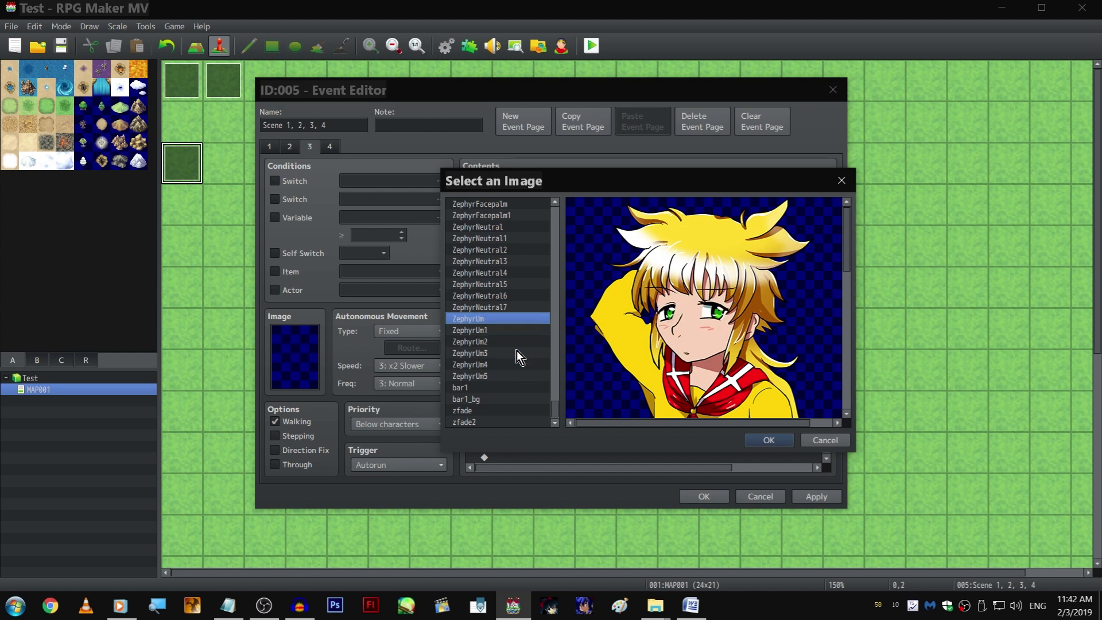
pyautogui.press('Return')
pyautogui.press('Return')
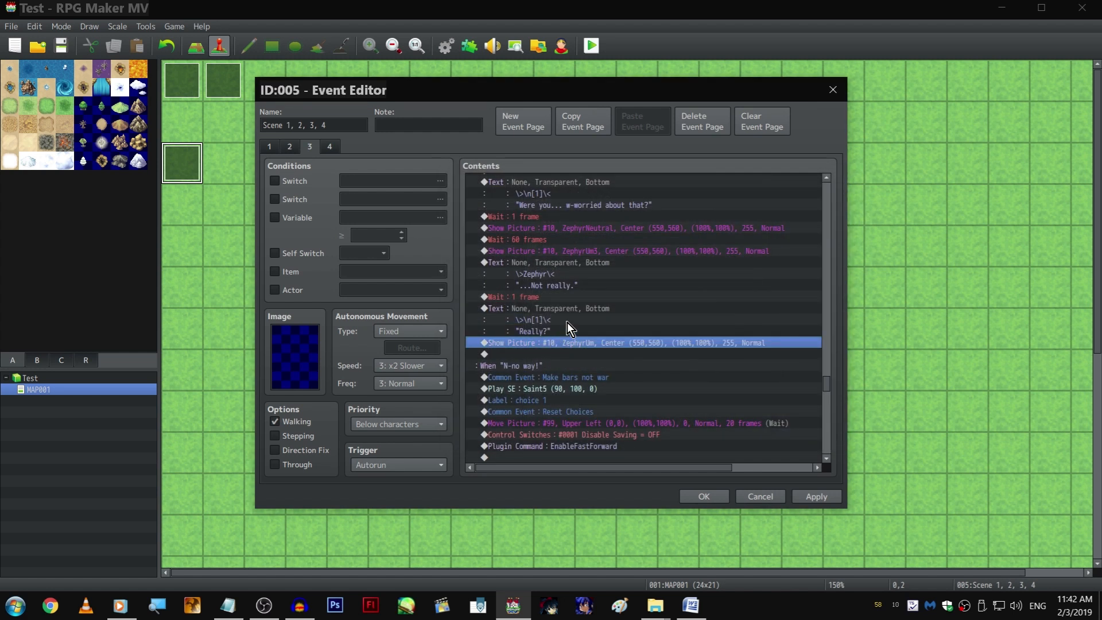
# Copy the 60-frame Wait and Zephyr's "...Not really." text to after the ZephyrUm picture
pyautogui.click(571, 275)
pyautogui.click(545, 352)
pyautogui.hotkey('ctrl', 'v')
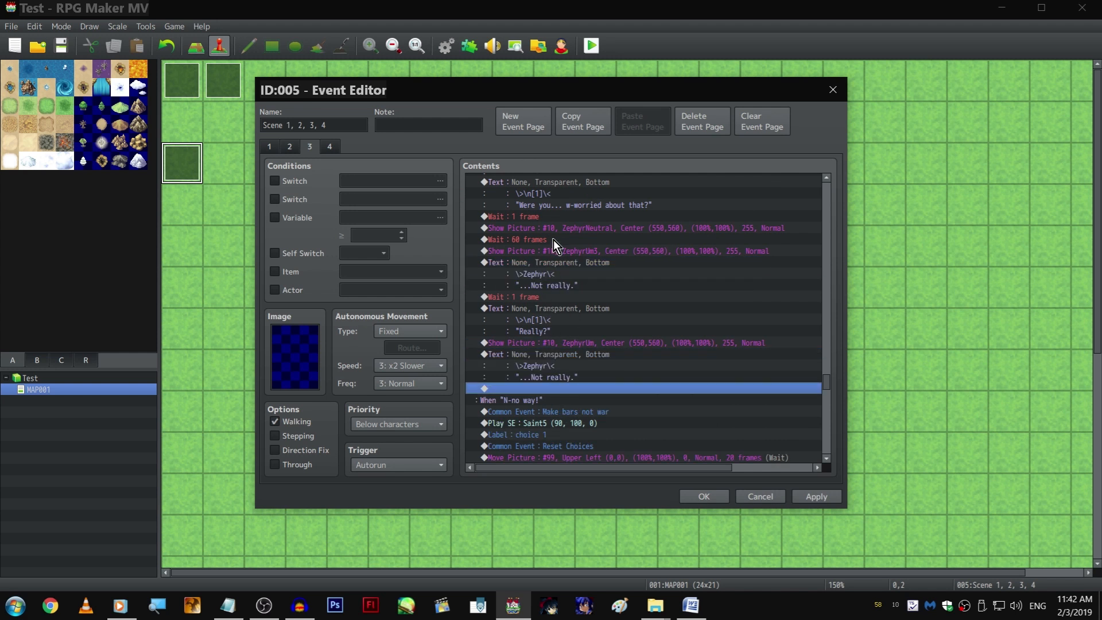
# Rewrite Zephyr's copied line after the ZephyrUm picture as "I just... thought you might take my best friend away and panicked.", breaking before "and"
pyautogui.doubleClick(575, 354)
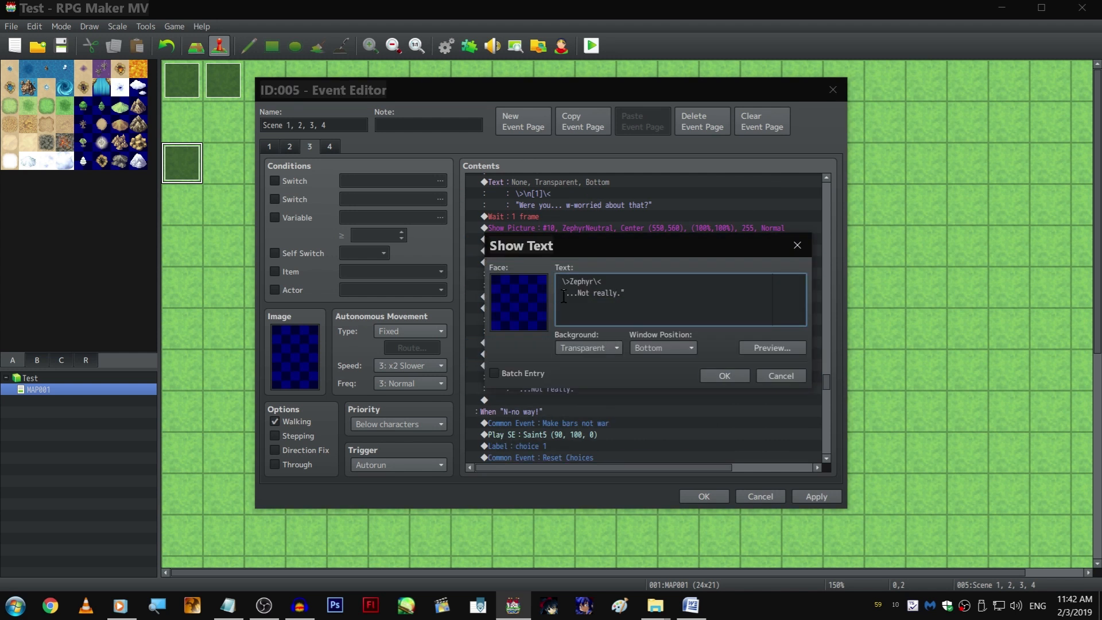
pyautogui.moveTo(625, 293); pyautogui.dragTo(566, 293)
pyautogui.press('BackSpace')
pyautogui.write('I just... thought you might take my best friend away')
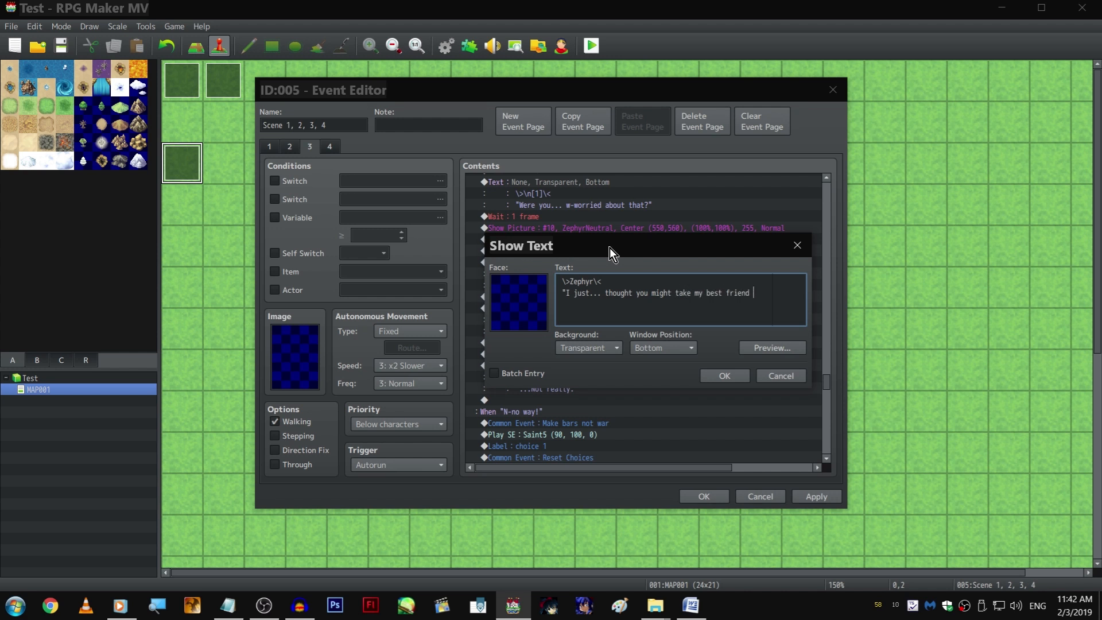
pyautogui.press('Return')
pyautogui.write('and panicked."')
pyautogui.press('Left')
pyautogui.press('Left')
pyautogui.hotkey('ctrl', 'shift', 'Left')
pyautogui.write('paniced')
pyautogui.press('BackSpace')
pyautogui.press('BackSpace')
pyautogui.press('BackSpace')
pyautogui.press('BackSpace')
pyautogui.write('k')
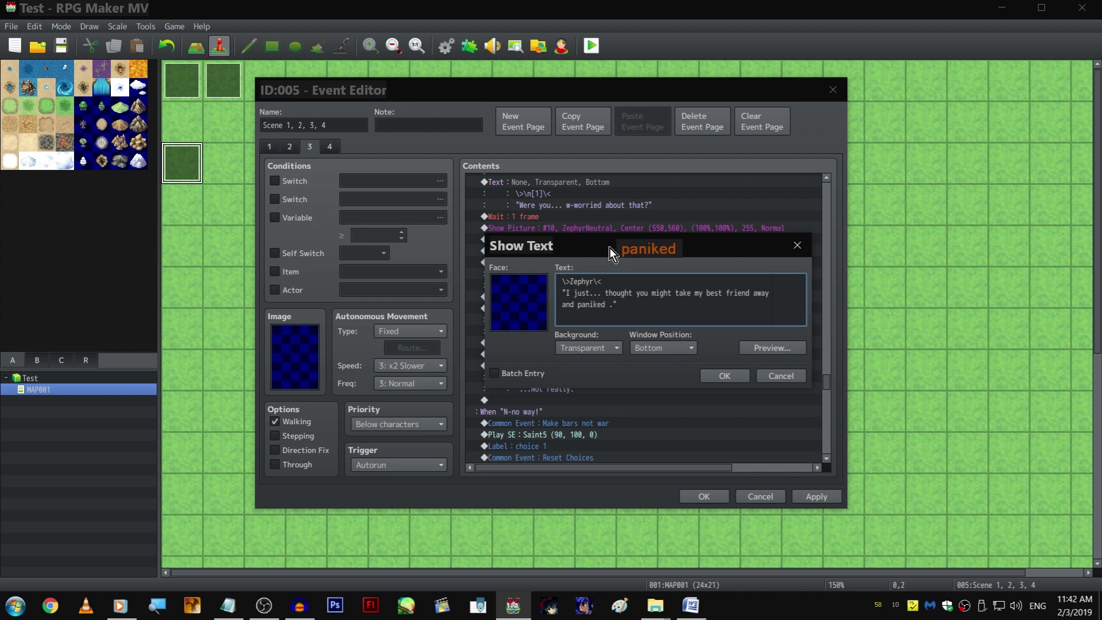
pyautogui.press('BackSpace')
pyautogui.write('cked????')
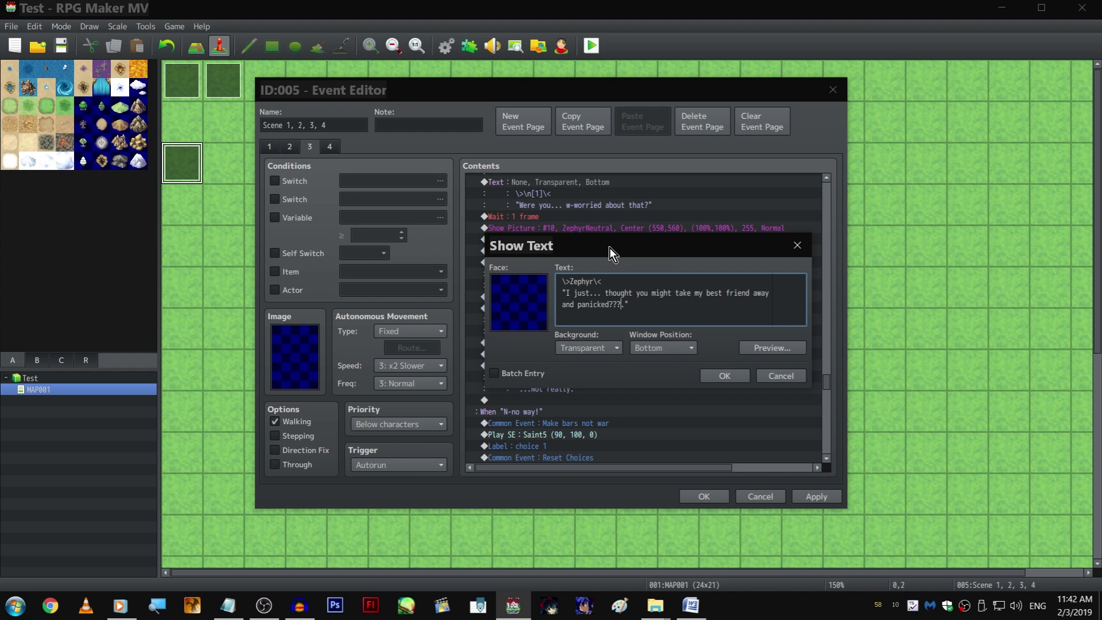
pyautogui.press('BackSpace')
pyautogui.press('BackSpace')
pyautogui.press('BackSpace')
pyautogui.press('BackSpace')
pyautogui.click(709, 373)
# Start a Show Choices command after Zephyr's "panicked" line with first choice "Do you like her?", window position Middle and cancel set to Disallow
pyautogui.scroll(-3, 661, 335)
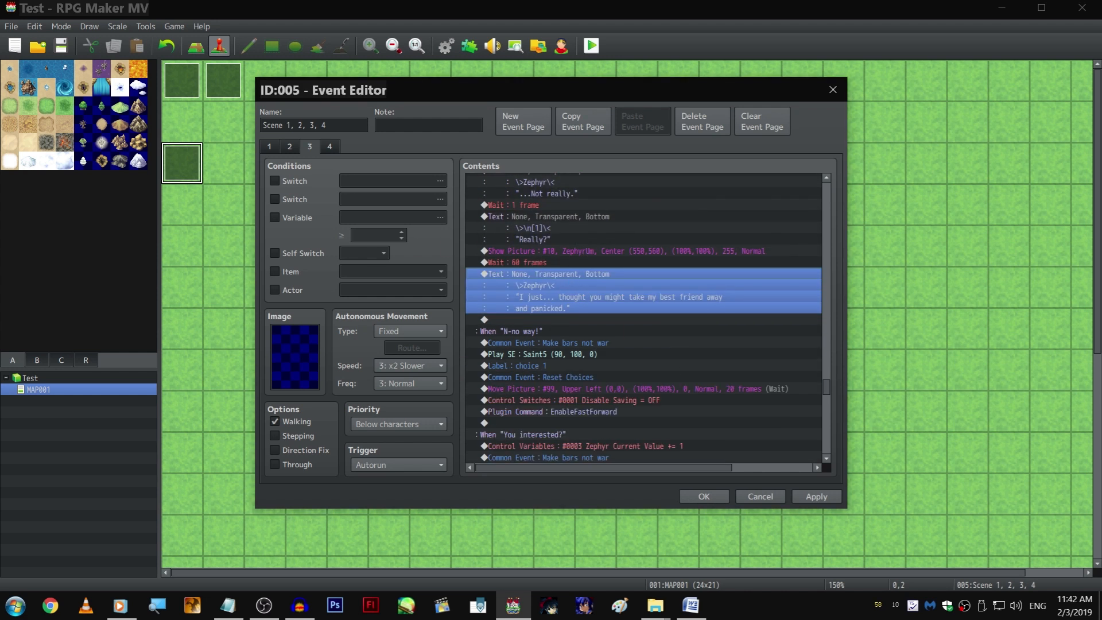
pyautogui.click(585, 262)
pyautogui.scroll(-2, 587, 263)
pyautogui.click(582, 238)
pyautogui.press('Down')
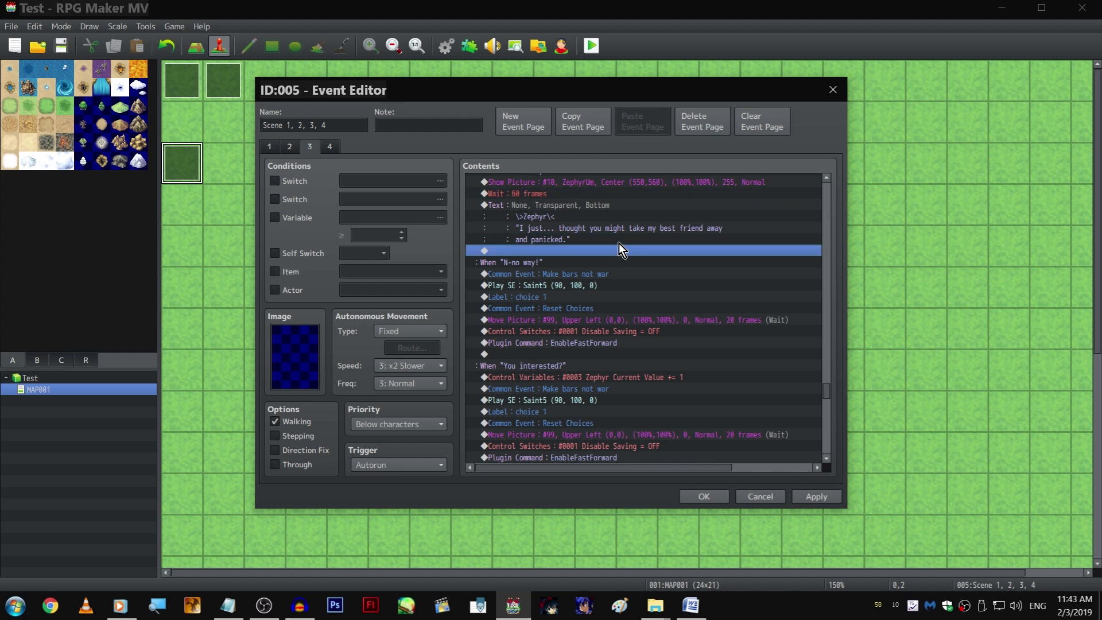
pyautogui.scroll(4, 633, 271)
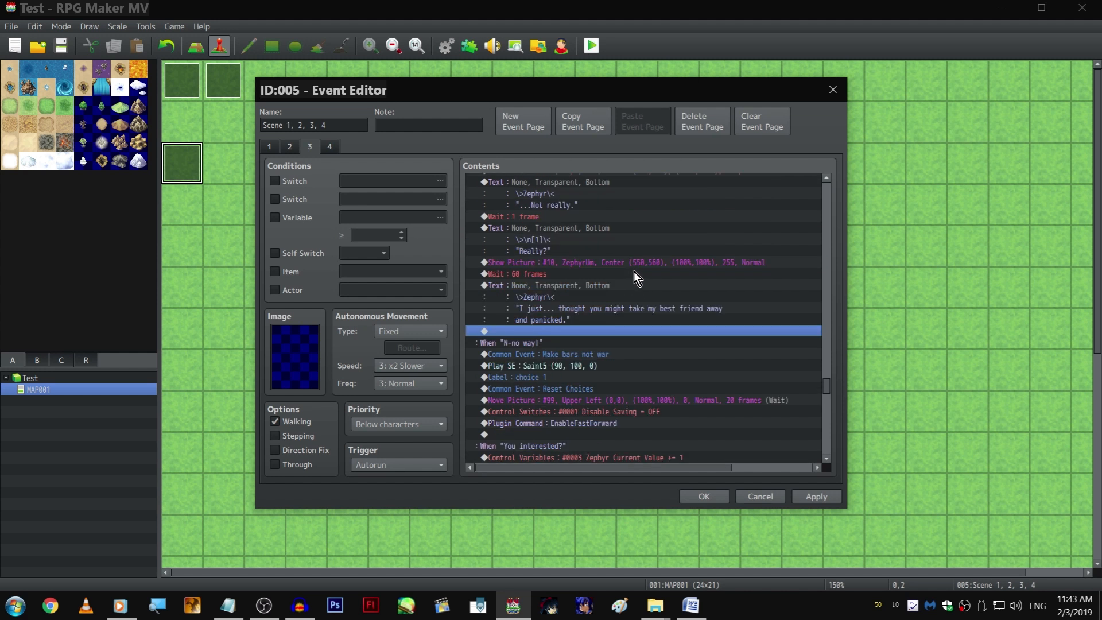
pyautogui.scroll(-1, 649, 281)
pyautogui.scroll(-3, 641, 264)
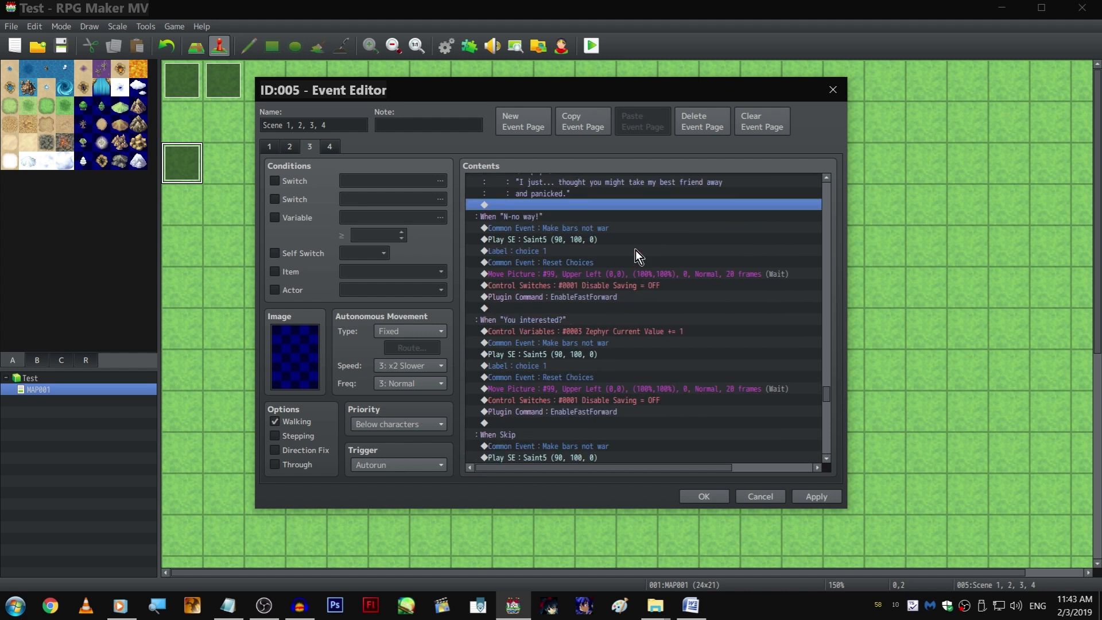
pyautogui.doubleClick(628, 205)
pyautogui.click(513, 151)
pyautogui.click(576, 197)
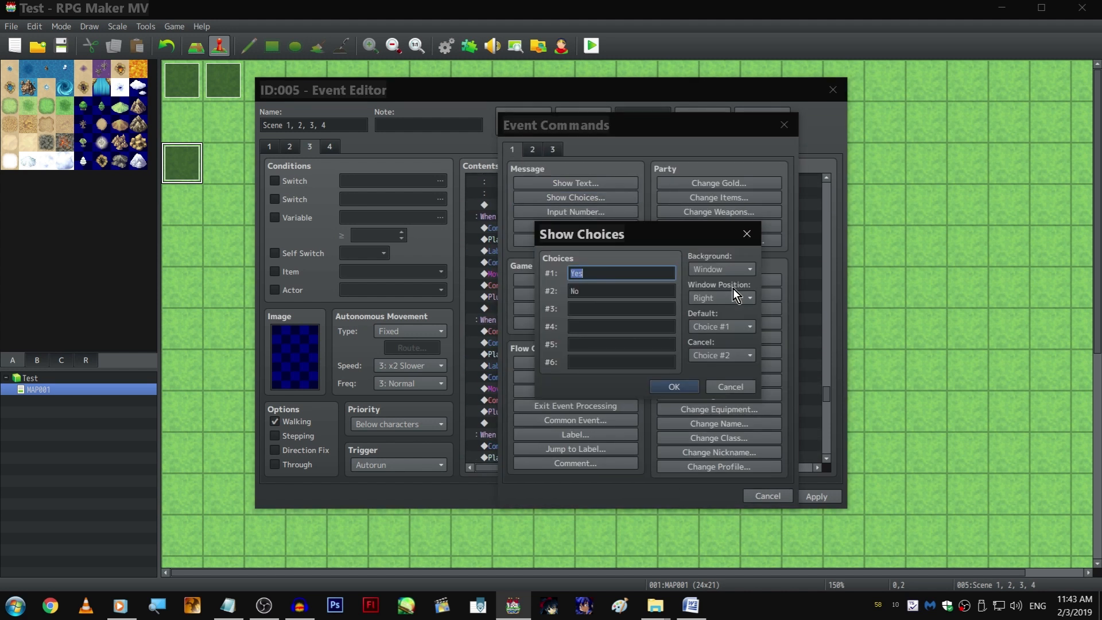
pyautogui.scroll(1, 748, 297)
pyautogui.scroll(2, 733, 352)
pyautogui.write('"Do you like her?')
pyautogui.press('Tab')
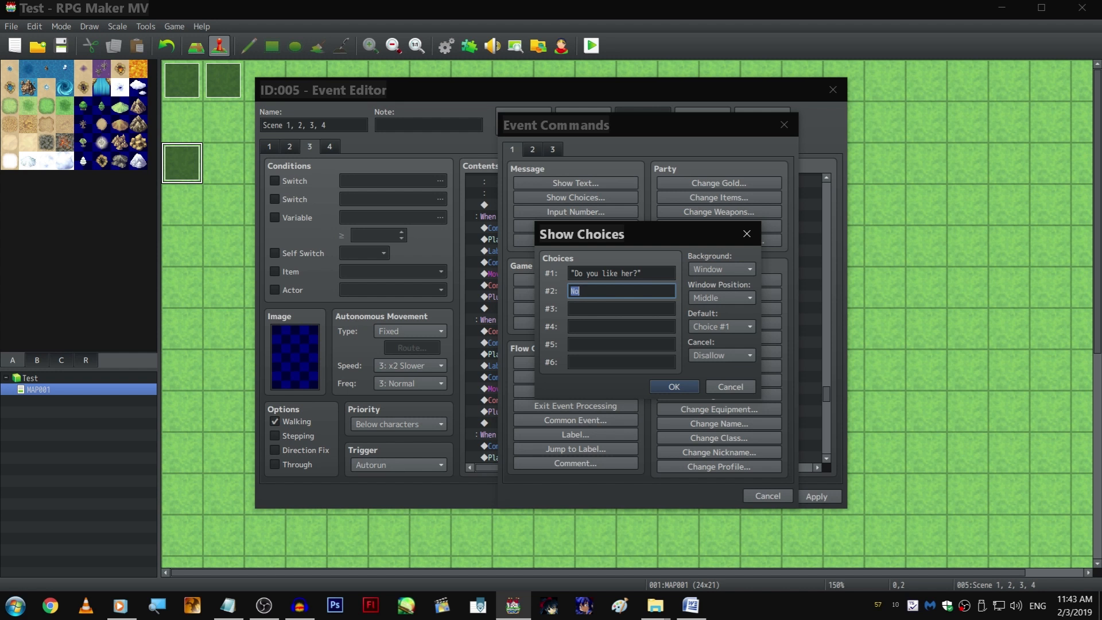
# Enter "\c[13]Well THAT'S not obvious at ALL." as the second choice, insert the choices and apply the event changes
pyautogui.write('[')
pyautogui.press('BackSpace')
pyautogui.press('BackSpace')
pyautogui.write("\\c[13]Well THAT'S not obvious at ALL!")
pyautogui.press('BackSpace')
pyautogui.write('.')
pyautogui.click(671, 386)
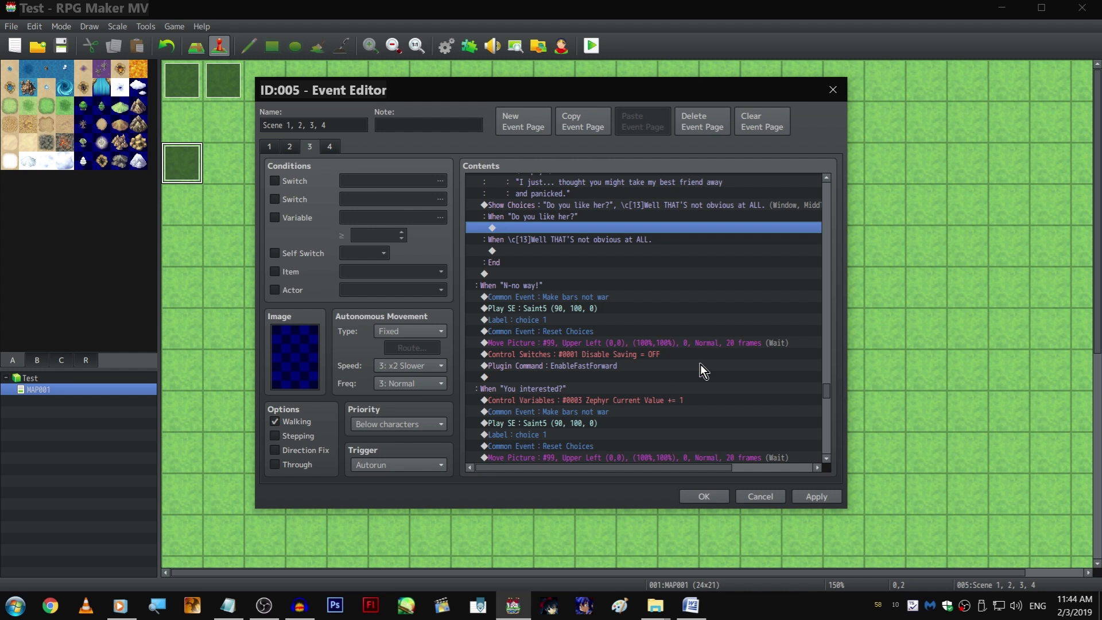
pyautogui.click(820, 495)
# Replace the second choice under Zephyr's "panicked" line with "Would you bne okay with that?" in quotation marks
pyautogui.click(656, 225)
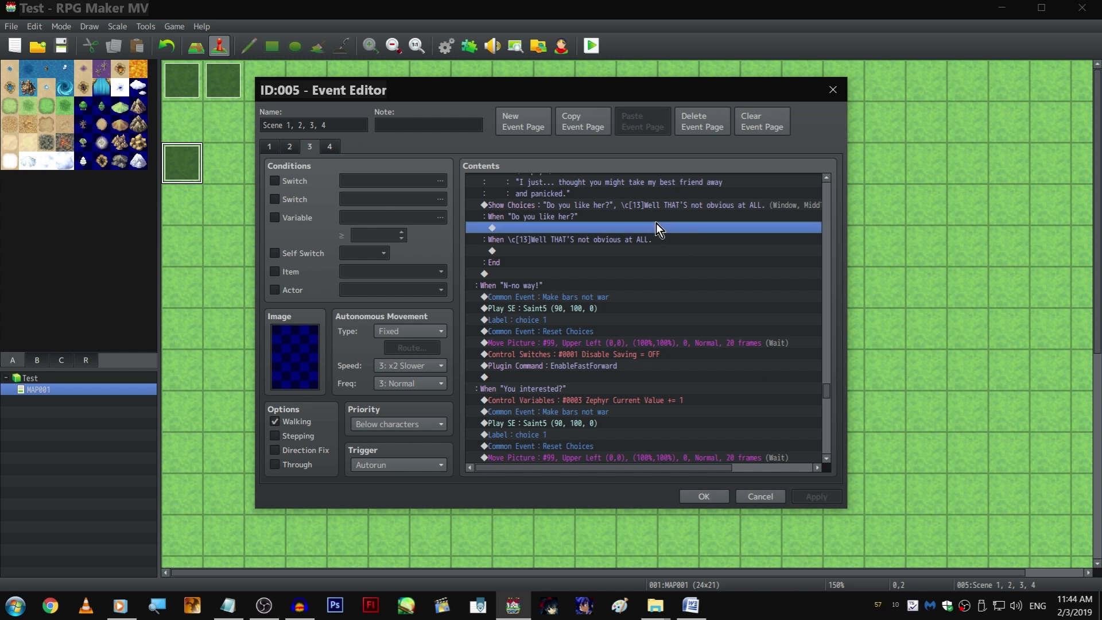
pyautogui.scroll(1, 655, 223)
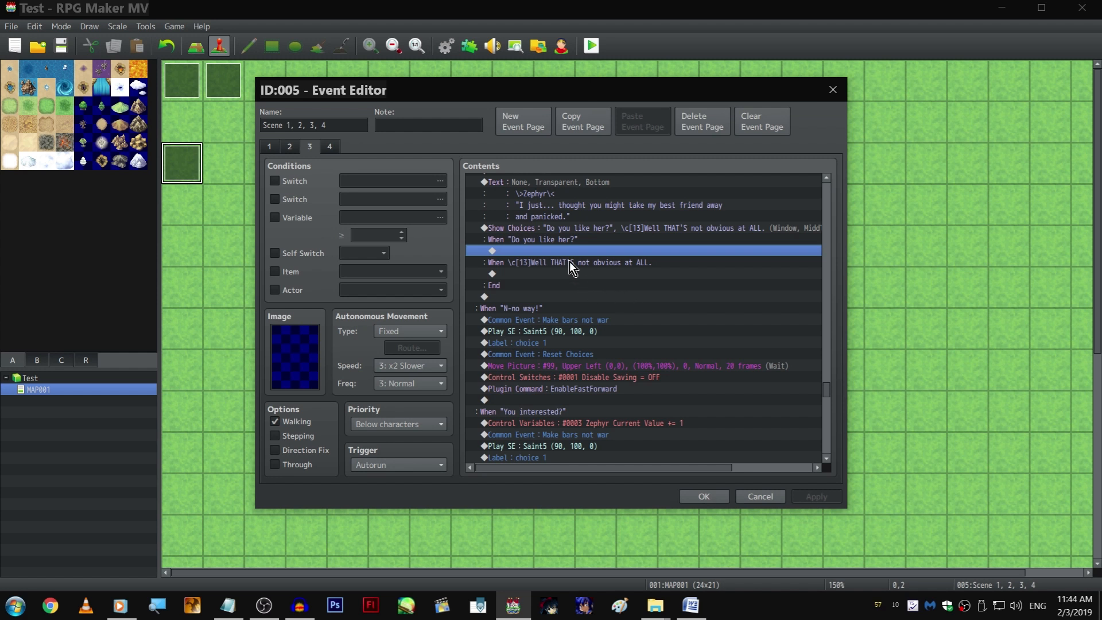
pyautogui.doubleClick(588, 229)
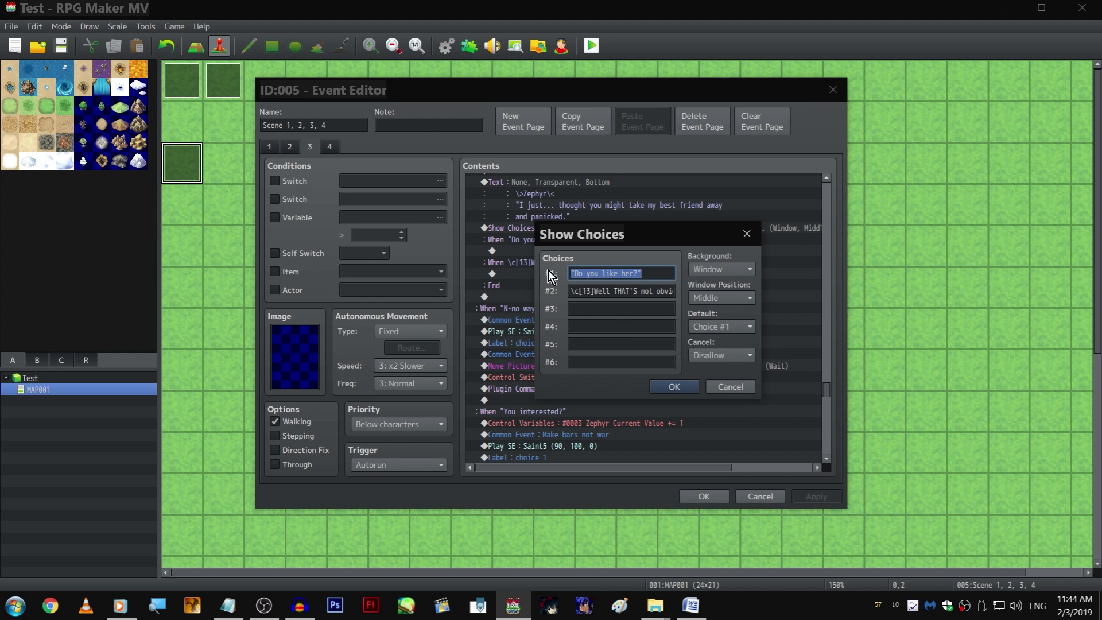
pyautogui.press('Tab')
pyautogui.press('BackSpace')
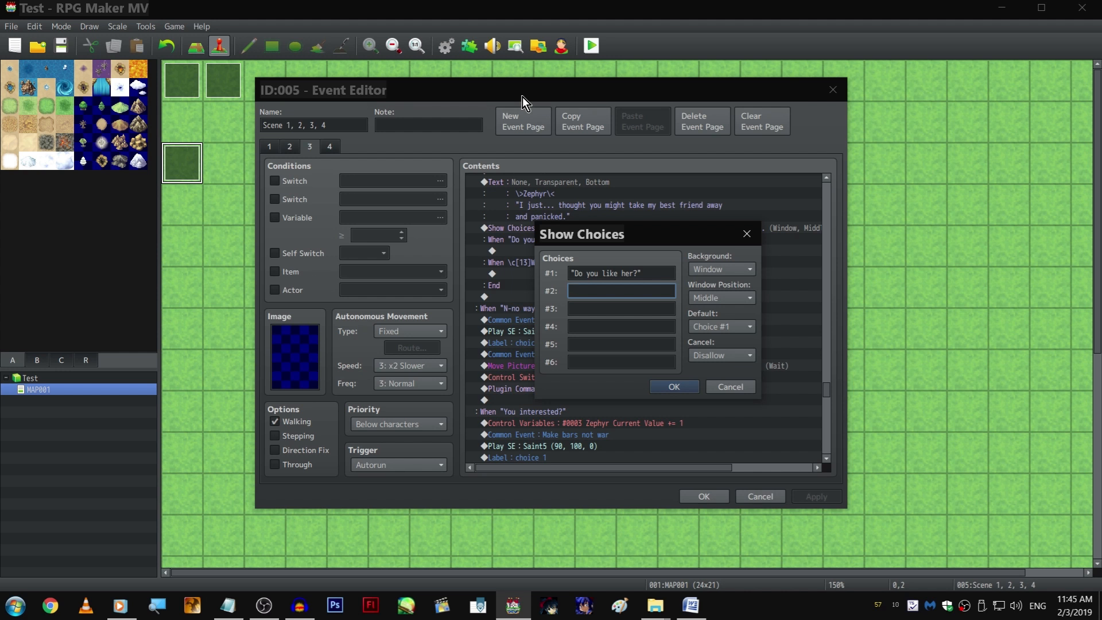
pyautogui.write('"Would you bne okay with that?"')
pyautogui.click(671, 387)
# Add "Skip" as the third choice of the Show Choices command under Zephyr's "panicked" line
pyautogui.scroll(1, 659, 331)
pyautogui.click(636, 287)
pyautogui.scroll(-2, 623, 279)
pyautogui.scroll(2, 610, 267)
pyautogui.doubleClick(609, 263)
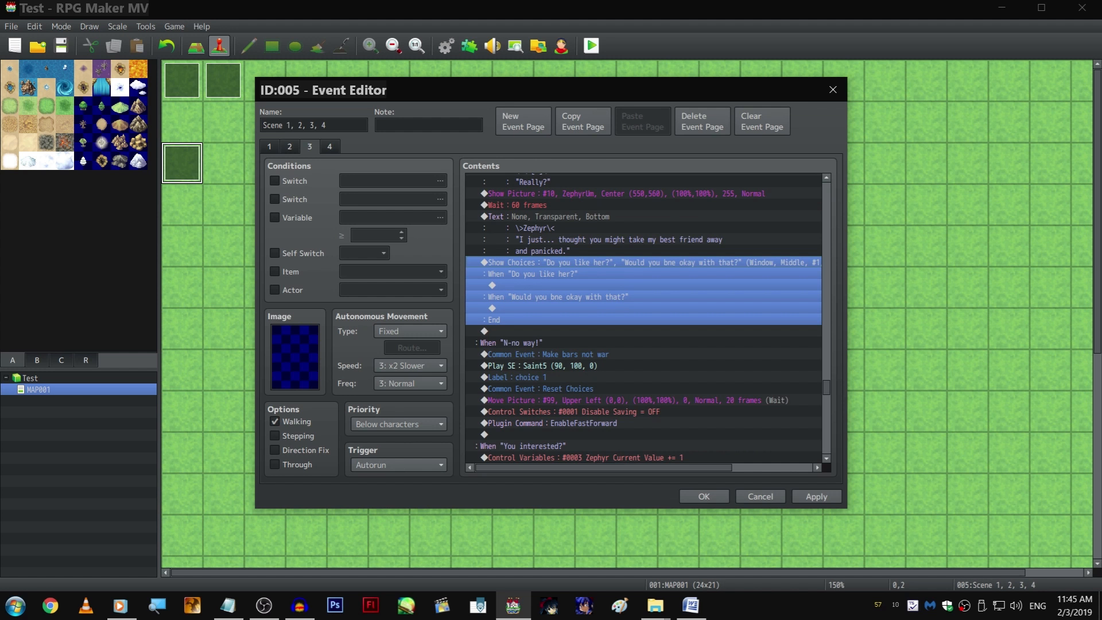
pyautogui.click(584, 305)
pyautogui.write('Skip')
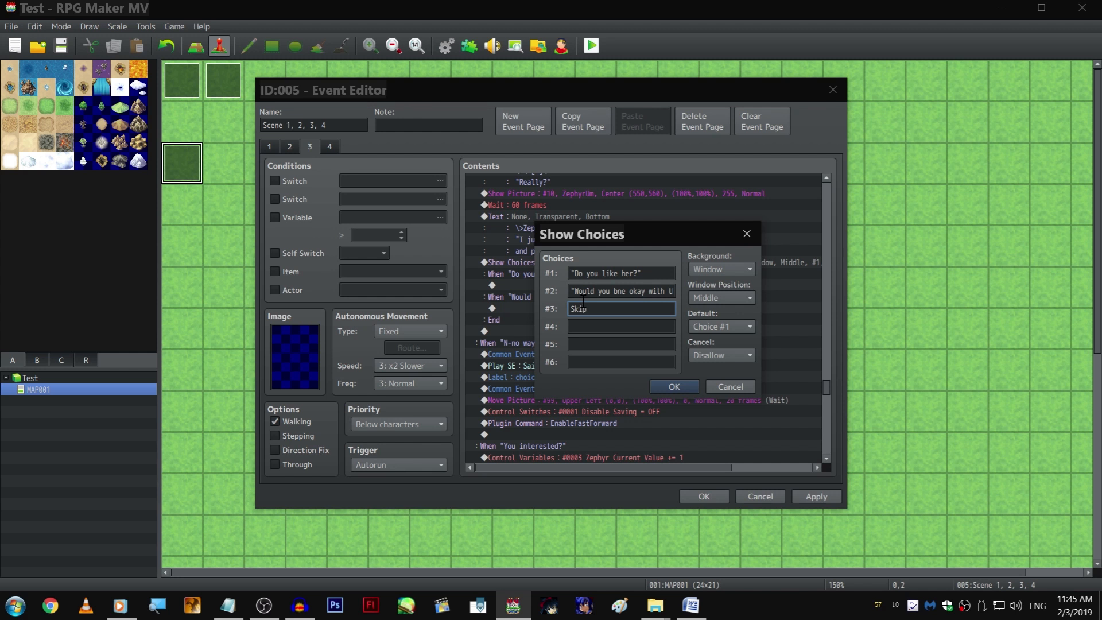
# Move Skip into the fourth choice, enter "Dummy!" as the third, and save the Show Choices command
pyautogui.doubleClick(597, 306)
pyautogui.hotkey('ctrl', 'x')
pyautogui.press('Tab')
pyautogui.hotkey('ctrl', 'v')
pyautogui.hotkey('shift', 'Tab')
pyautogui.write('Dummy!')
pyautogui.press('Return')
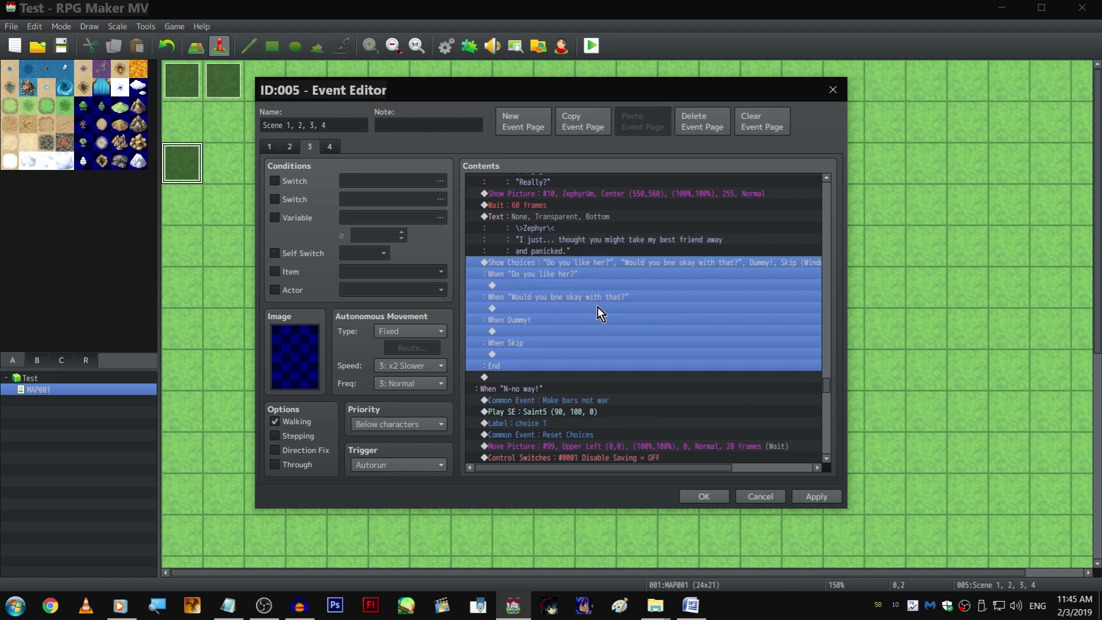
pyautogui.doubleClick(597, 307)
pyautogui.click(679, 385)
# Copy the "N-no way!" commands from Make bars not war through EnableFastForward into the "Do you like her?" branch
pyautogui.scroll(2, 651, 359)
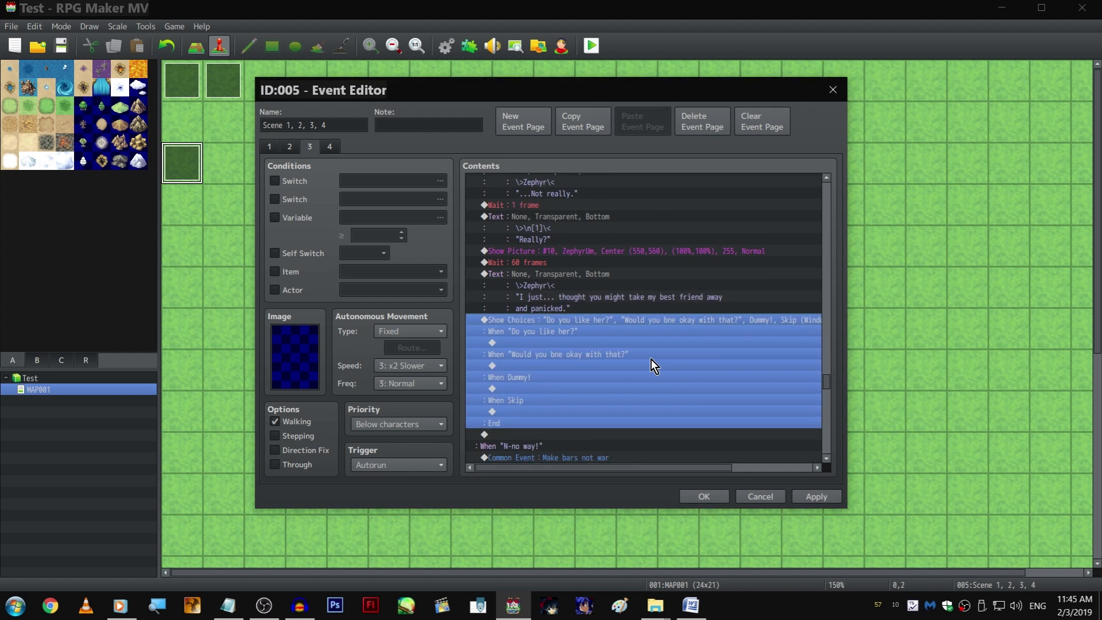
pyautogui.scroll(-5, 649, 305)
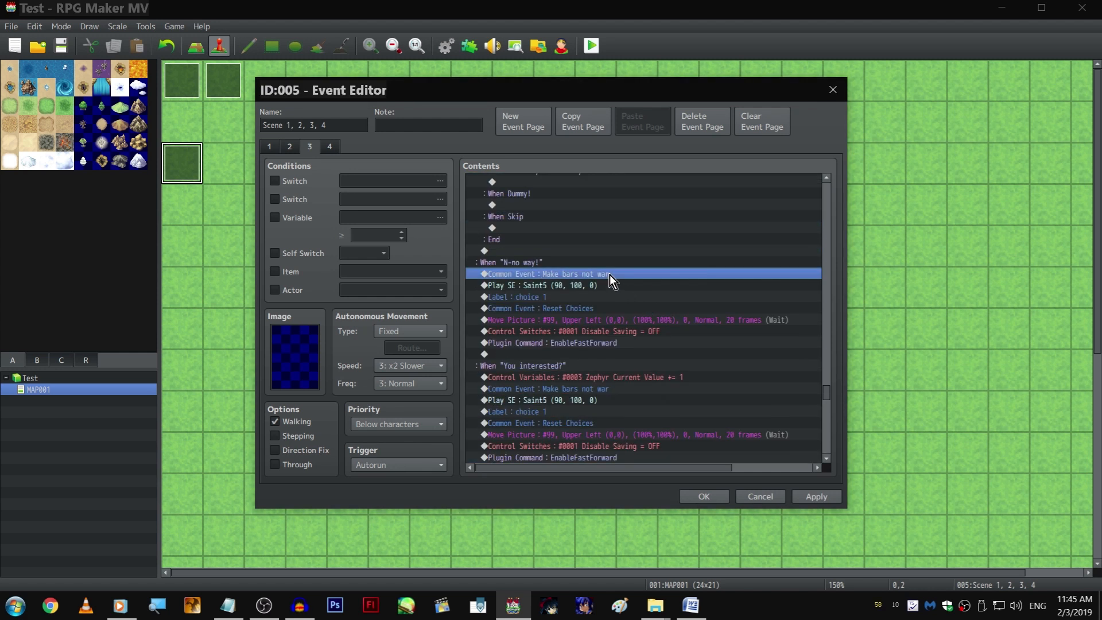
pyautogui.moveTo(610, 275); pyautogui.dragTo(607, 343)
pyautogui.scroll(4, 603, 337)
pyautogui.click(593, 310)
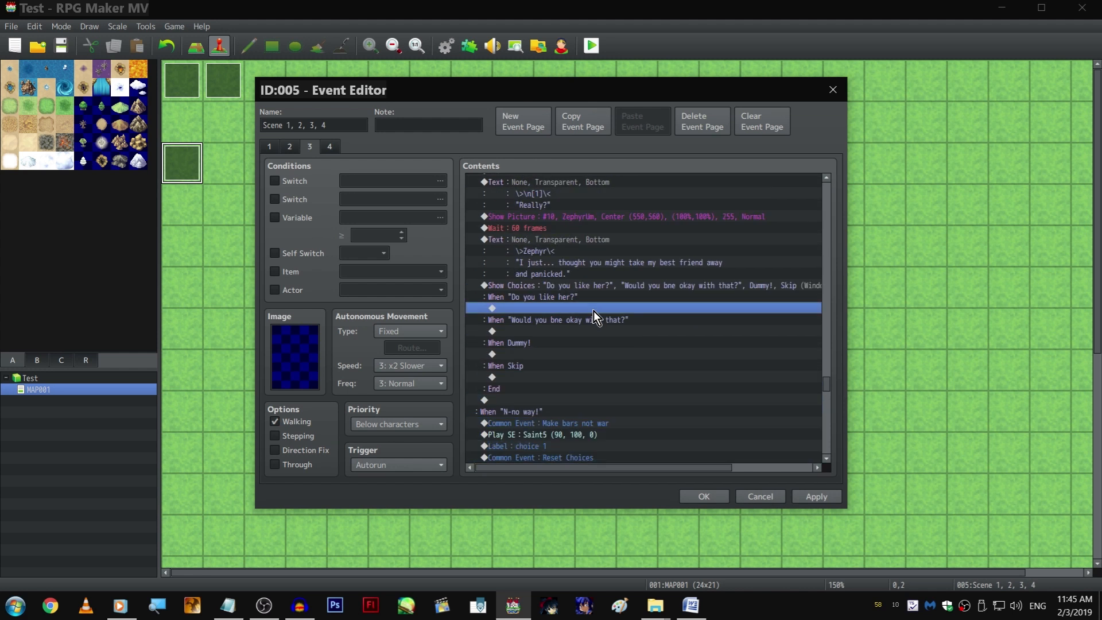
pyautogui.hotkey('ctrl', 'v')
# Paste the same copied commands into the "Would you bne okay with that?" and Skip branches
pyautogui.scroll(-2, 592, 349)
pyautogui.click(595, 332)
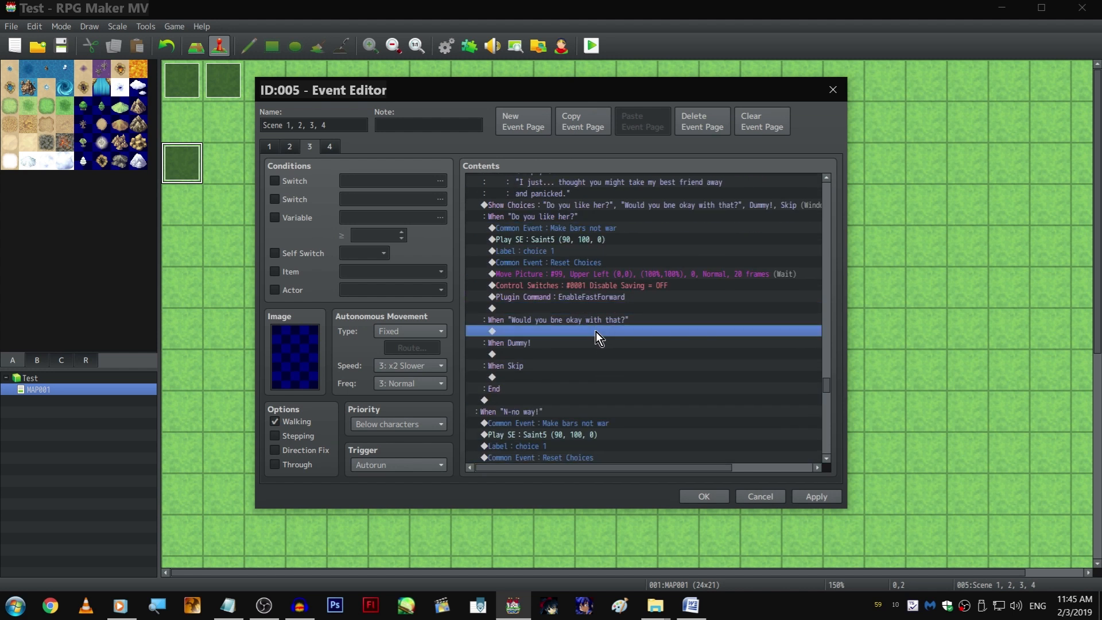
pyautogui.hotkey('ctrl', 'v')
pyautogui.scroll(-2, 588, 394)
pyautogui.click(579, 358)
pyautogui.hotkey('ctrl', 'v')
# Copy the dating question's setup commands, Wait 1 frame through Move Picture #99, above the "Do you like her?" Show Choices command and apply the changes
pyautogui.scroll(3, 603, 364)
pyautogui.scroll(4, 619, 364)
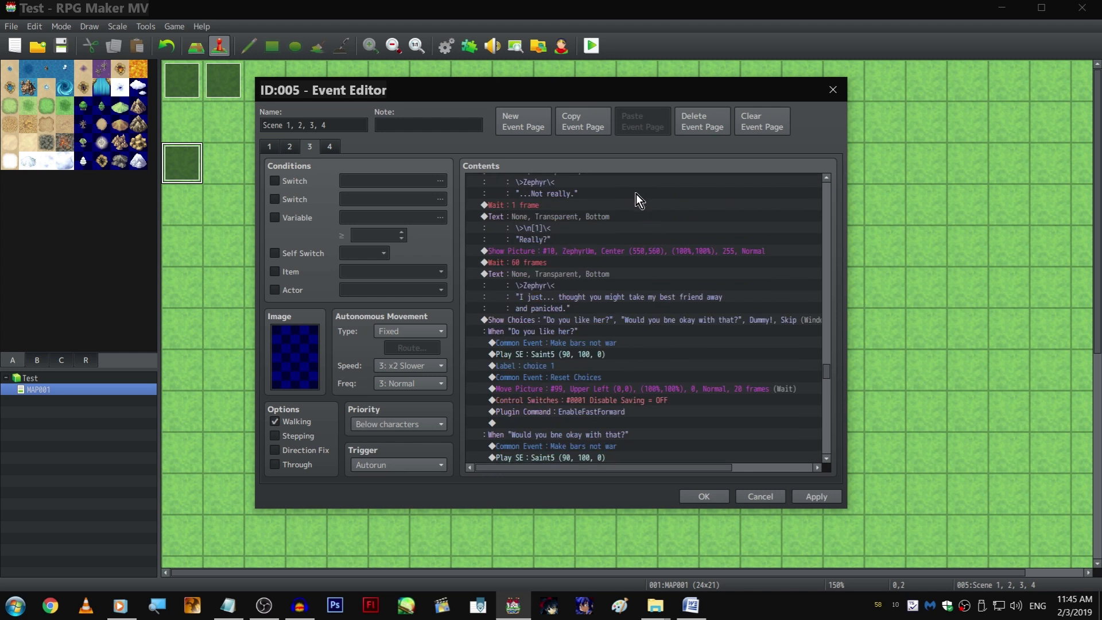
pyautogui.scroll(-3, 591, 226)
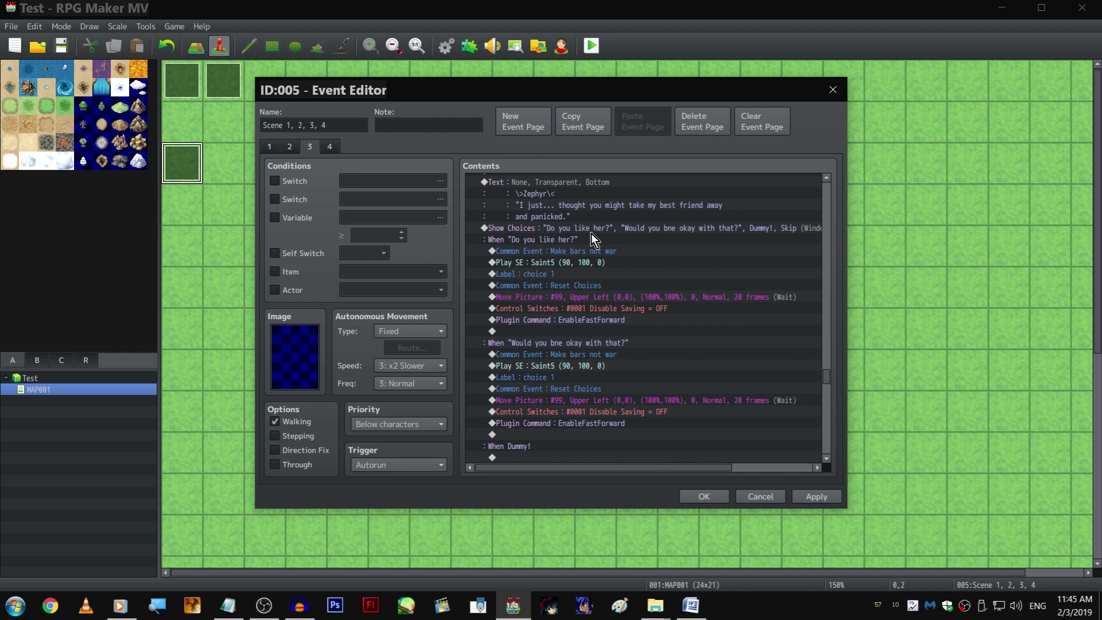
pyautogui.click(590, 228)
pyautogui.scroll(-4, 593, 275)
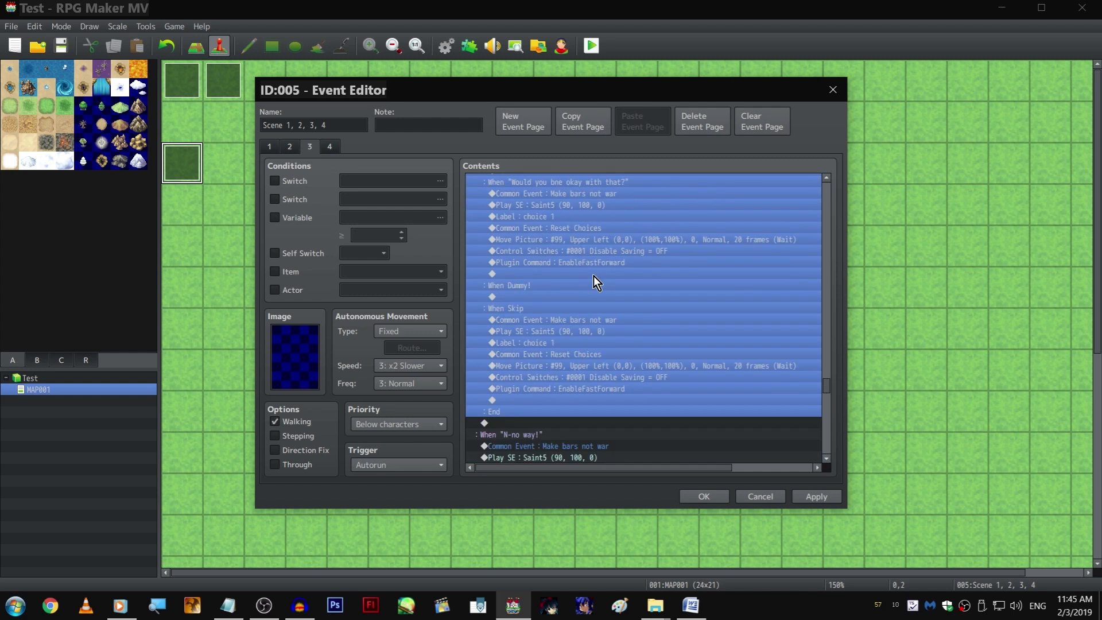
pyautogui.scroll(6, 608, 293)
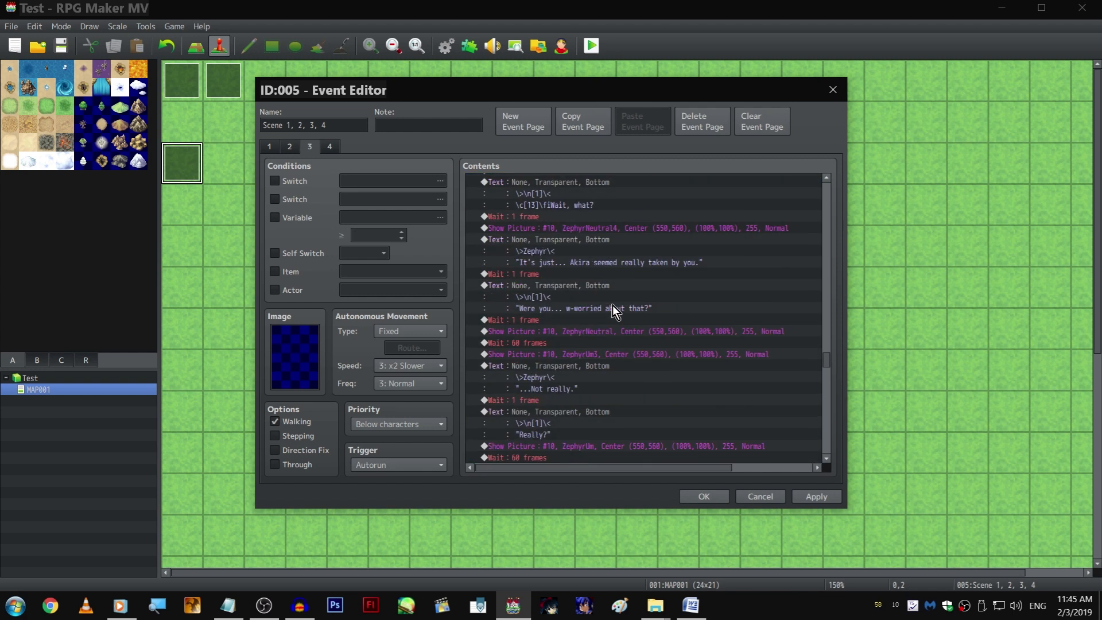
pyautogui.scroll(3, 615, 307)
pyautogui.moveTo(597, 273); pyautogui.dragTo(598, 342)
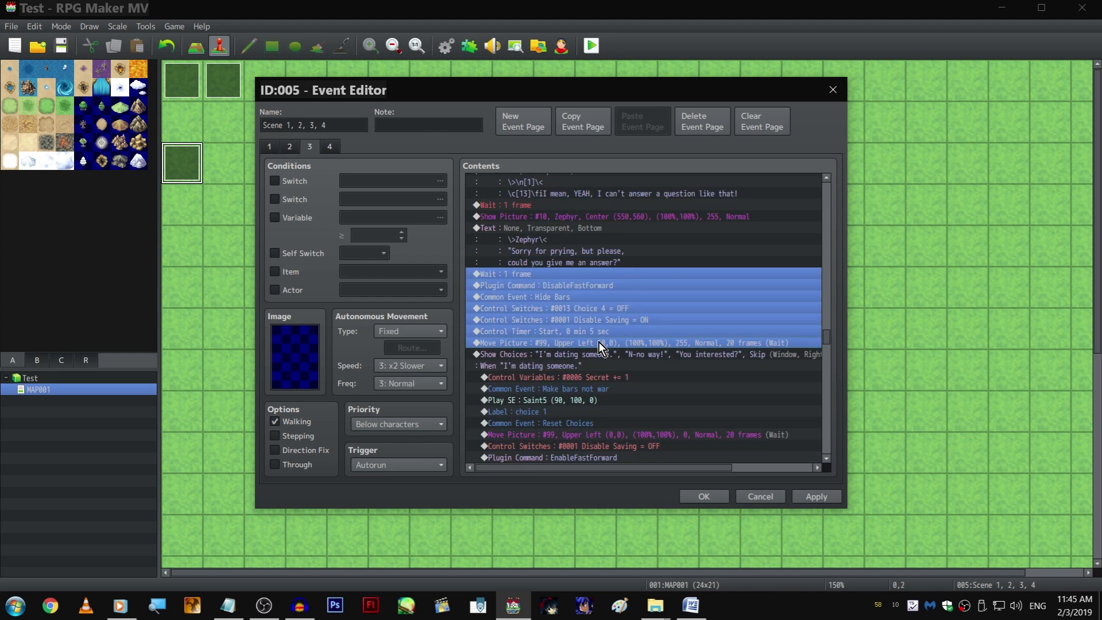
pyautogui.scroll(-19, 602, 344)
pyautogui.scroll(3, 599, 264)
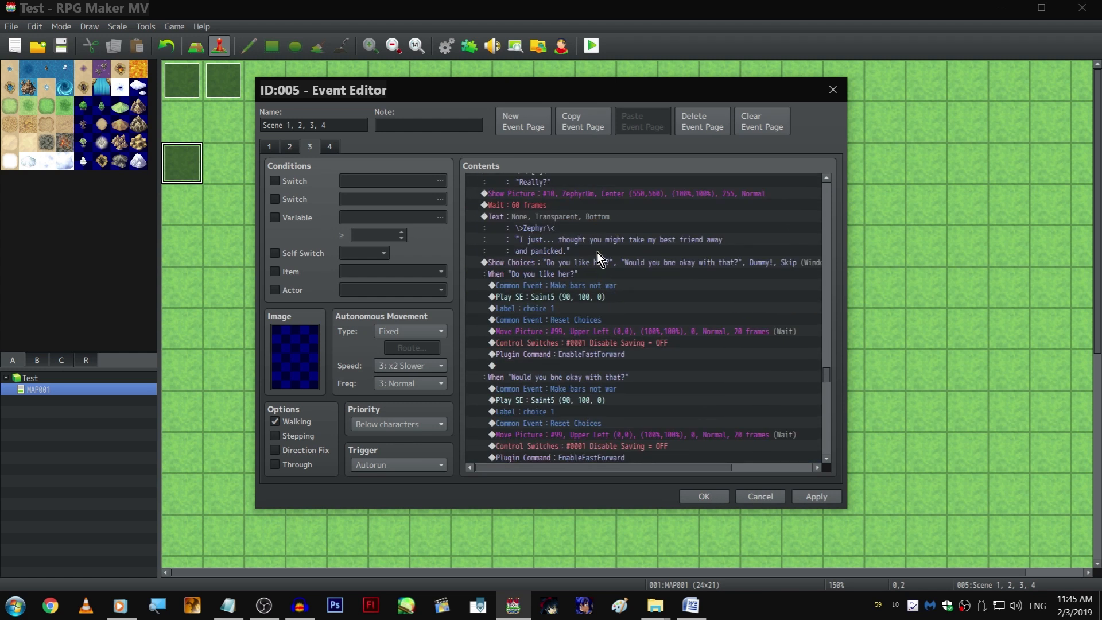
pyautogui.click(597, 261)
pyautogui.hotkey('ctrl', 'v')
pyautogui.scroll(-5, 631, 273)
pyautogui.click(639, 261)
pyautogui.click(639, 251)
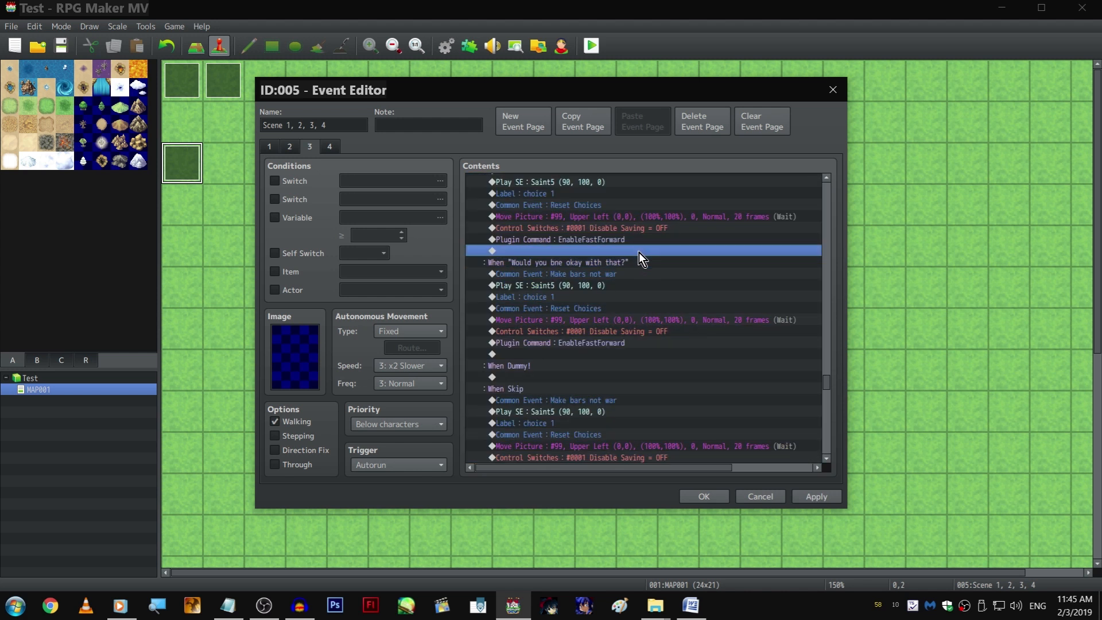
pyautogui.scroll(-5, 638, 252)
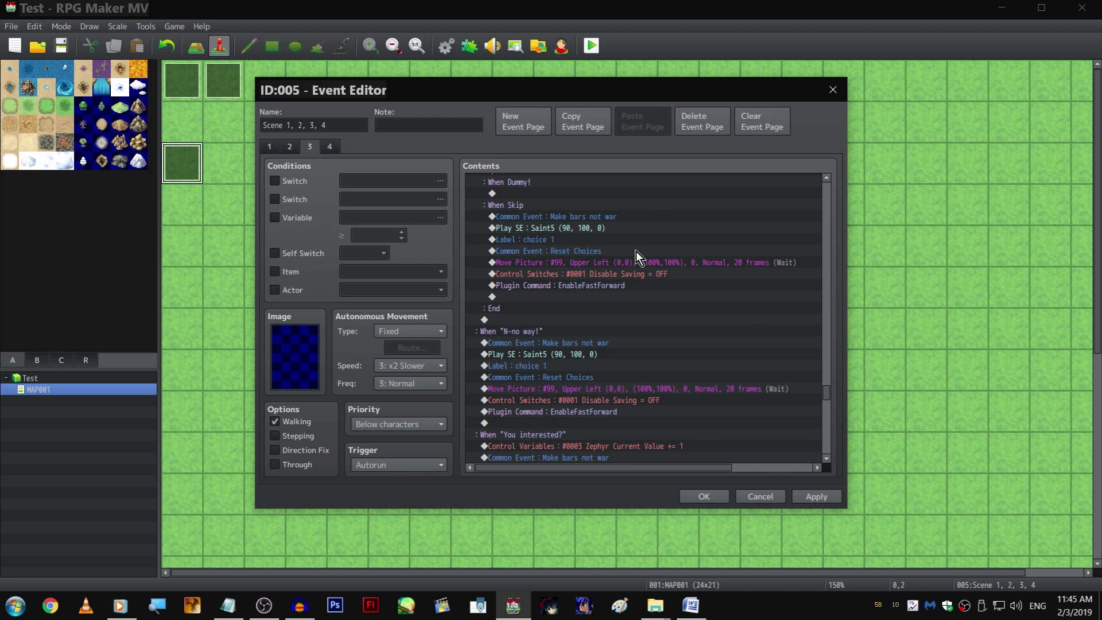
pyautogui.click(822, 493)
# Insert a Control Variables command adding 1 to #0003 Zephyr Current Value at the start of the "Would you bne okay with that?" branch
pyautogui.scroll(7, 628, 324)
pyautogui.scroll(5, 622, 315)
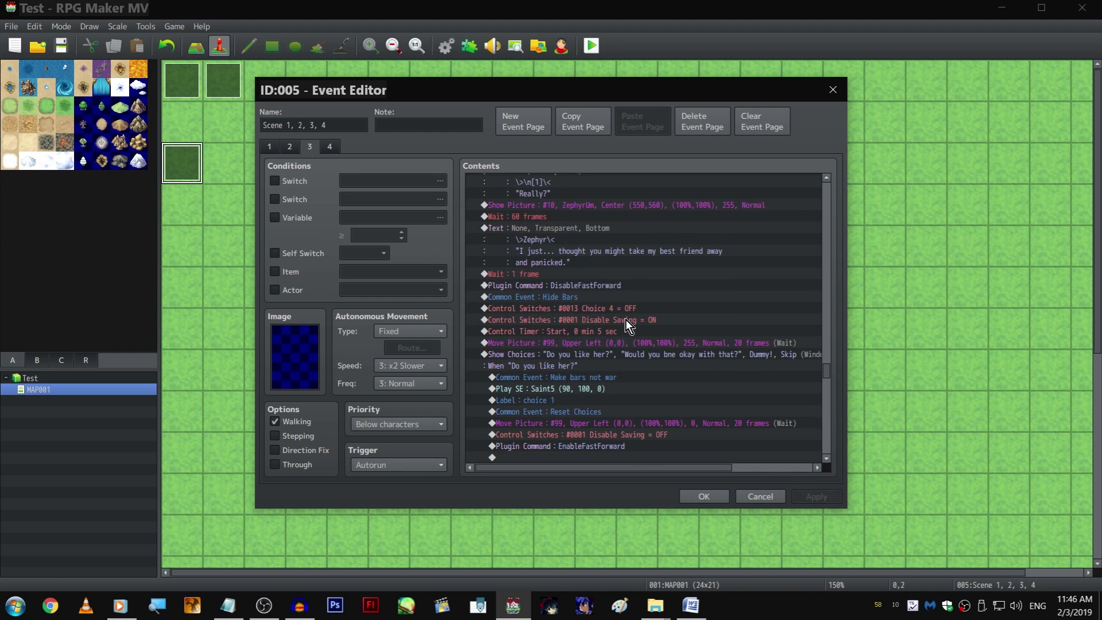
pyautogui.scroll(-5, 626, 319)
pyautogui.click(621, 320)
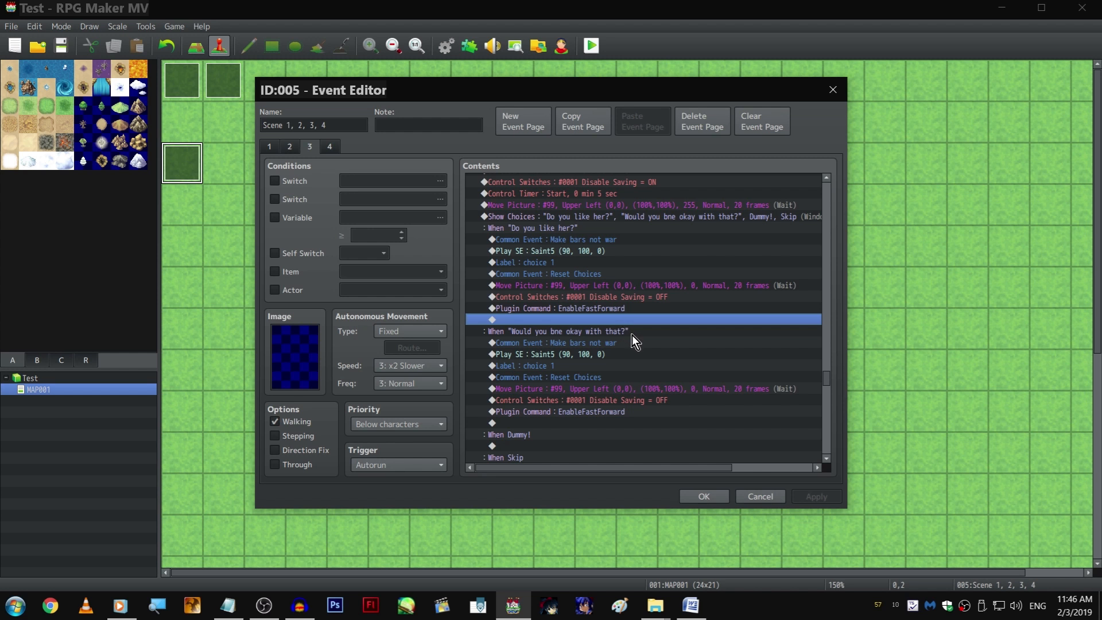
pyautogui.scroll(1, 593, 240)
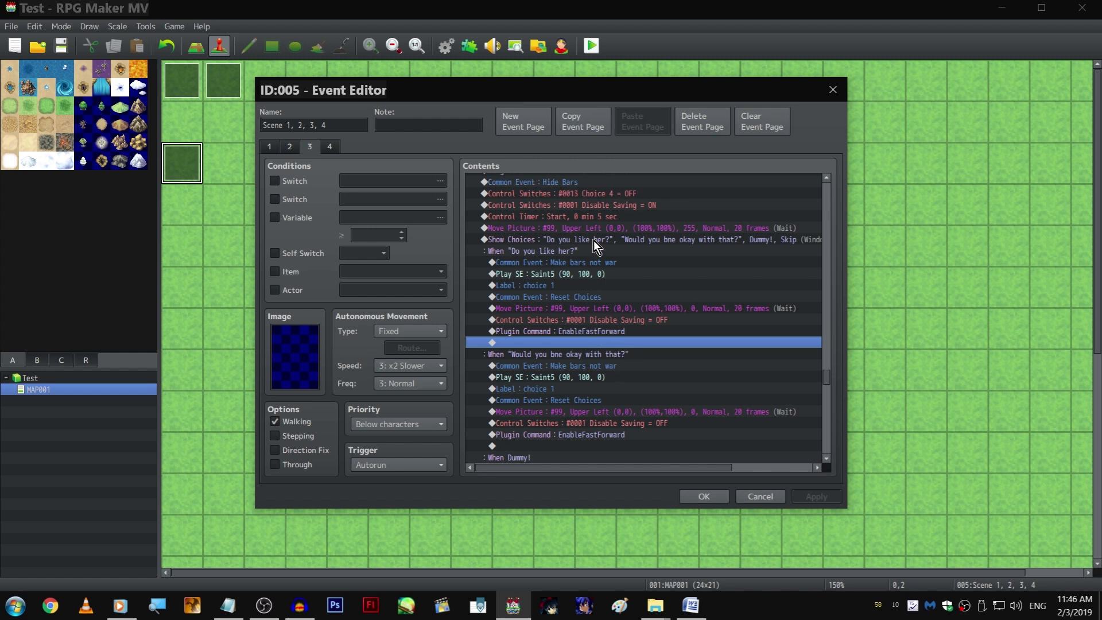
pyautogui.scroll(-2, 574, 304)
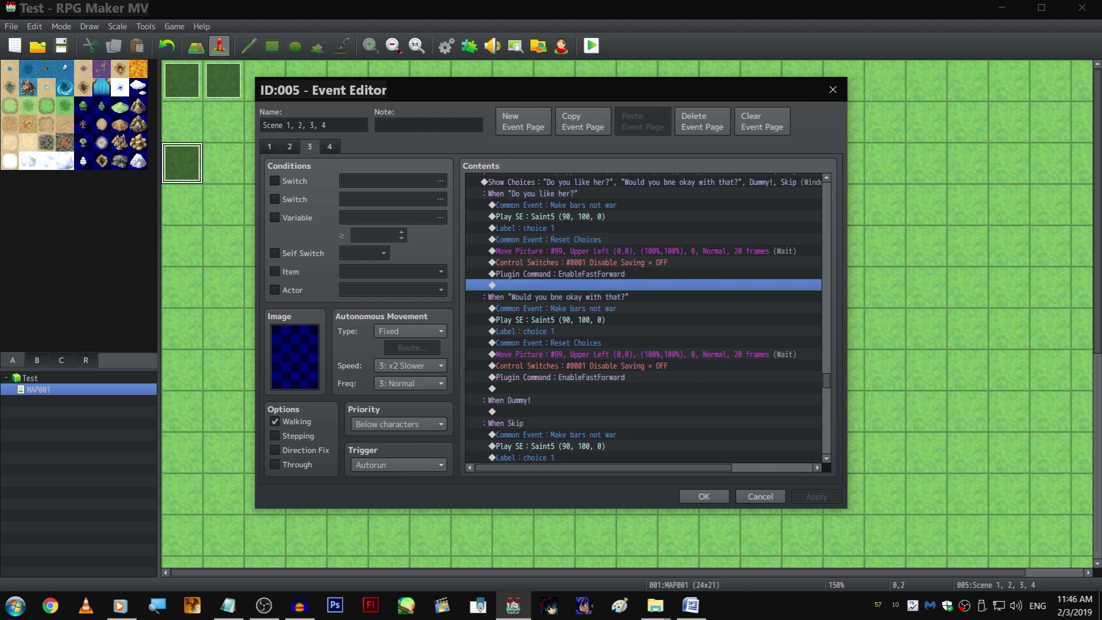
pyautogui.click(618, 309)
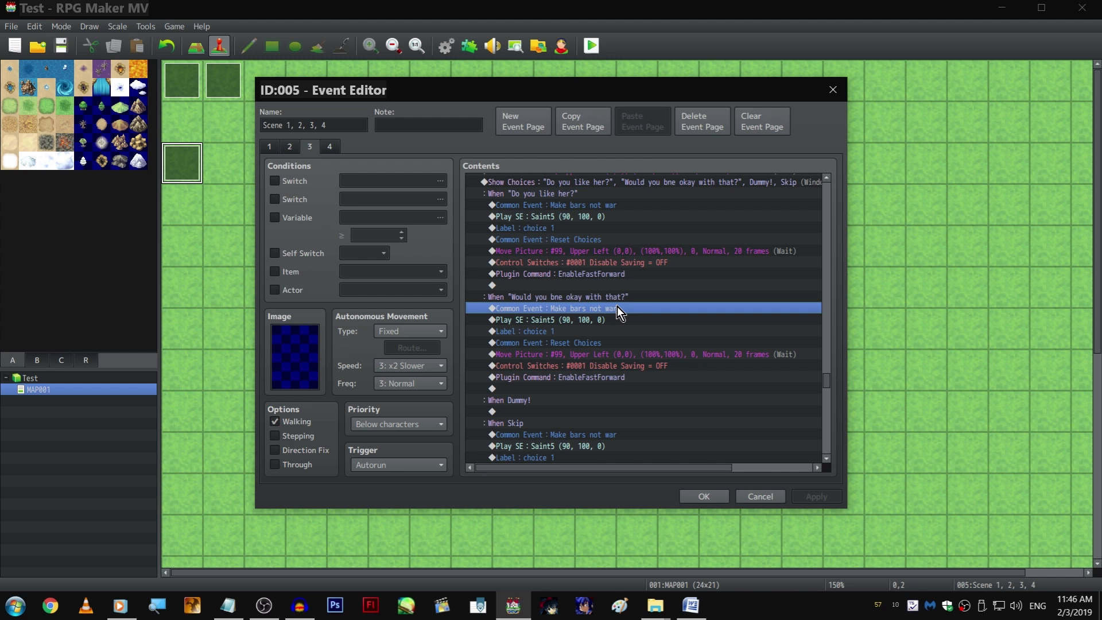
pyautogui.press('Insert')
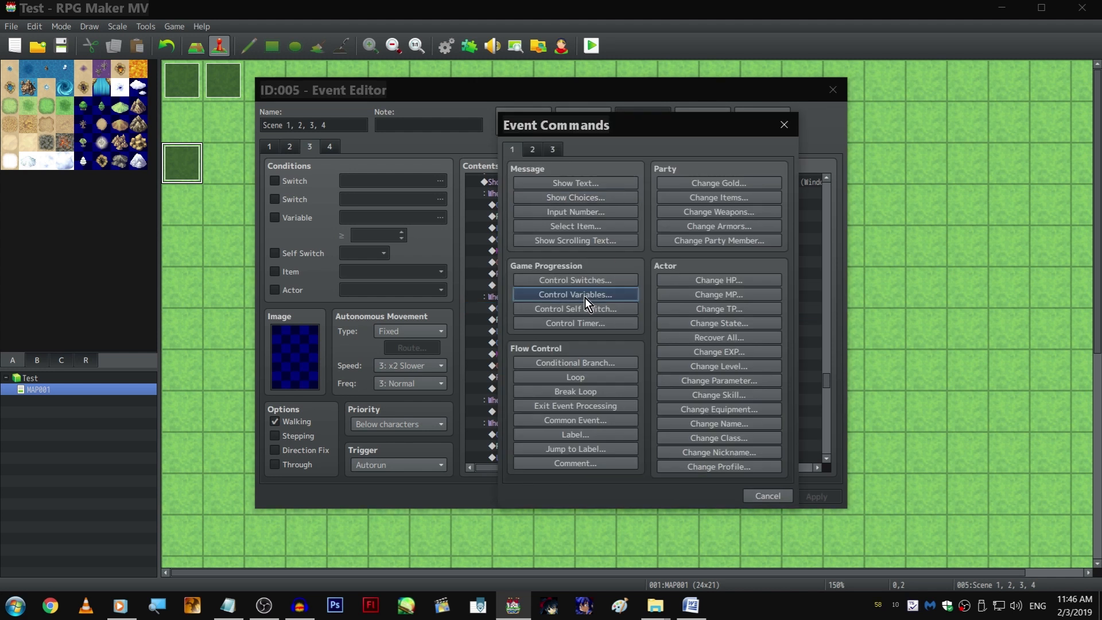
pyautogui.click(584, 296)
pyautogui.click(648, 232)
pyautogui.click(708, 238)
pyautogui.click(707, 228)
pyautogui.click(708, 216)
pyautogui.click(708, 208)
pyautogui.doubleClick(701, 216)
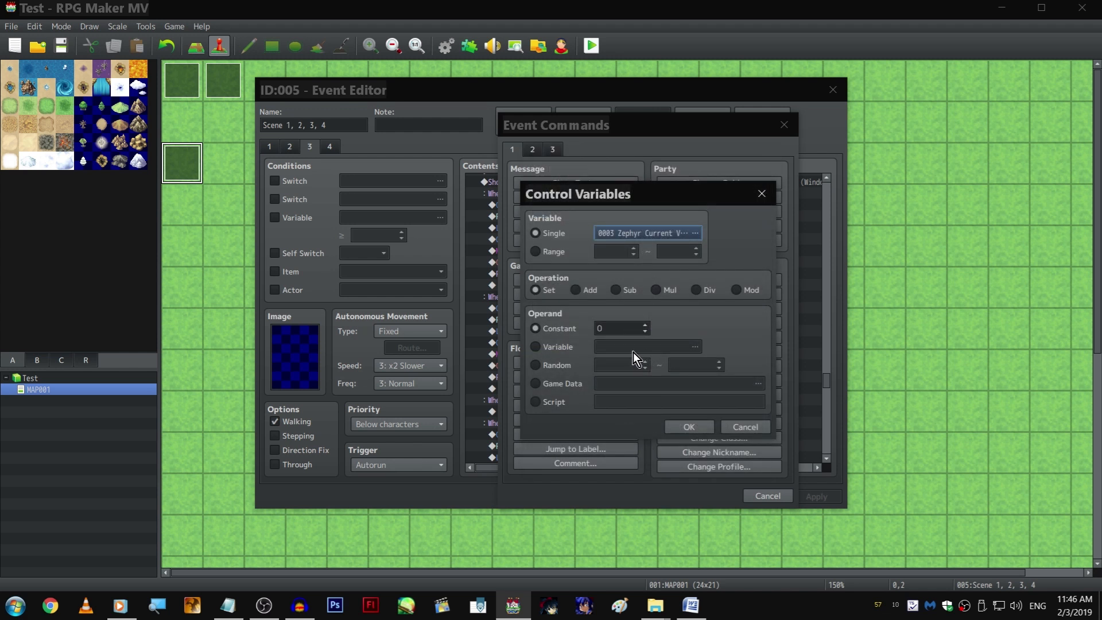
pyautogui.click(597, 291)
pyautogui.scroll(1, 622, 330)
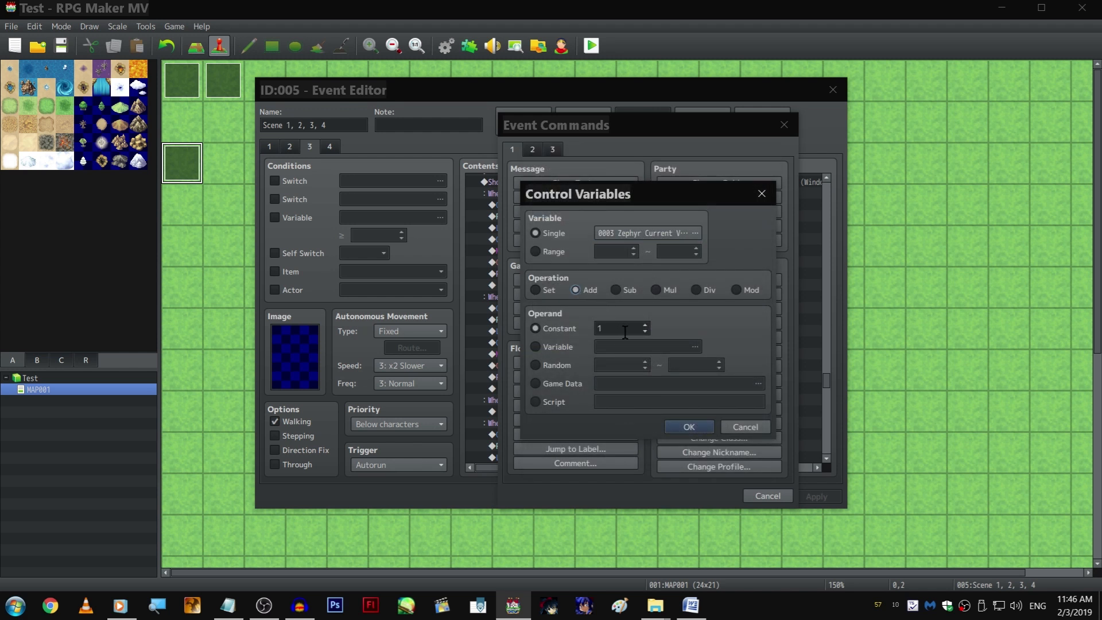
pyautogui.click(696, 430)
# Duplicate the "Choice 4 = OFF" command above the "Do you like her?" choices and point the copy to switch 0012 Choice 3 switch
pyautogui.scroll(2, 665, 346)
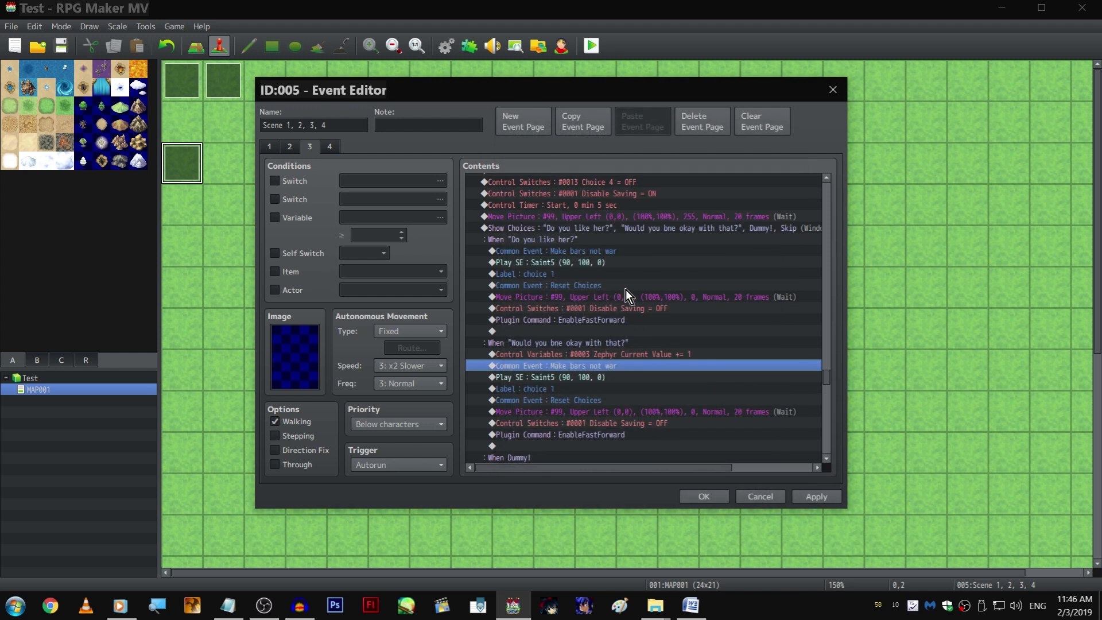
pyautogui.scroll(3, 639, 297)
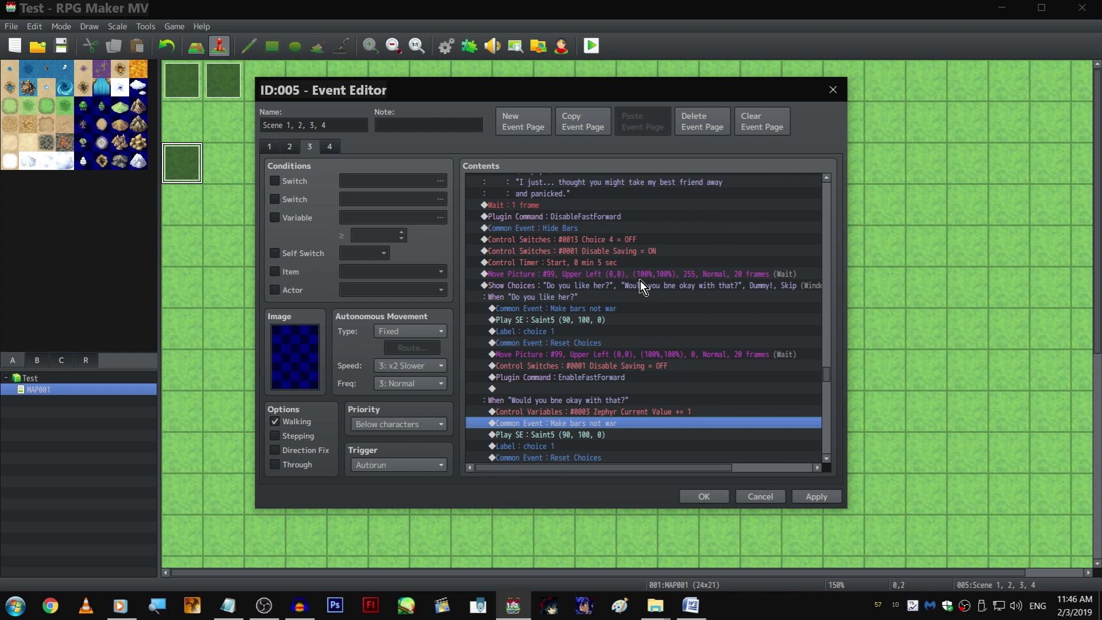
pyautogui.click(640, 238)
pyautogui.hotkey('ctrl', 'c')
pyautogui.hotkey('ctrl', 'v')
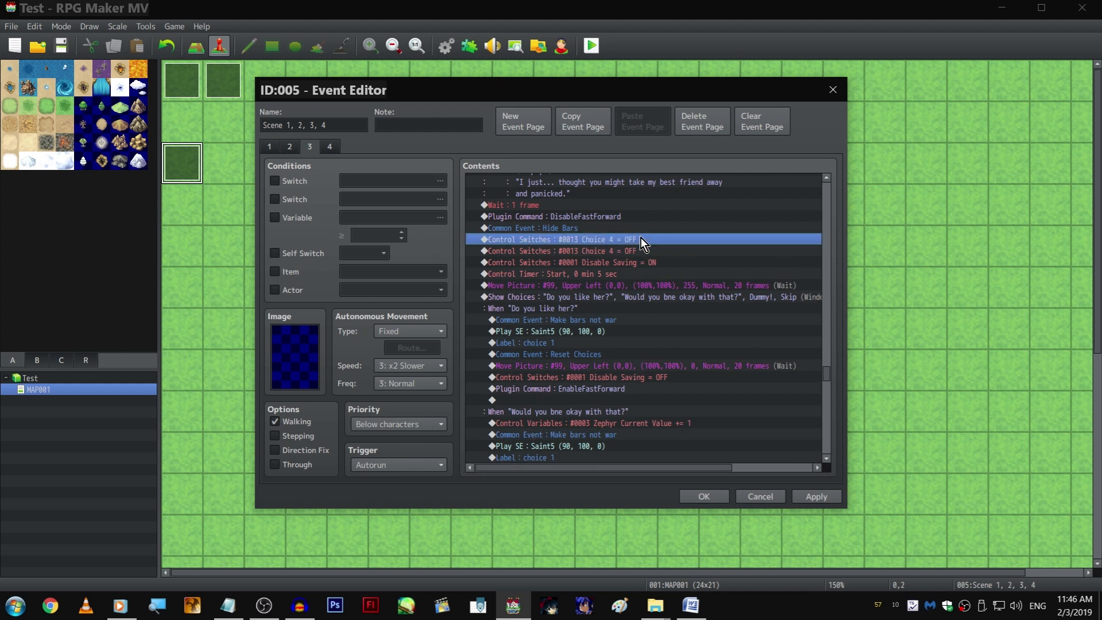
pyautogui.doubleClick(640, 238)
pyautogui.click(722, 288)
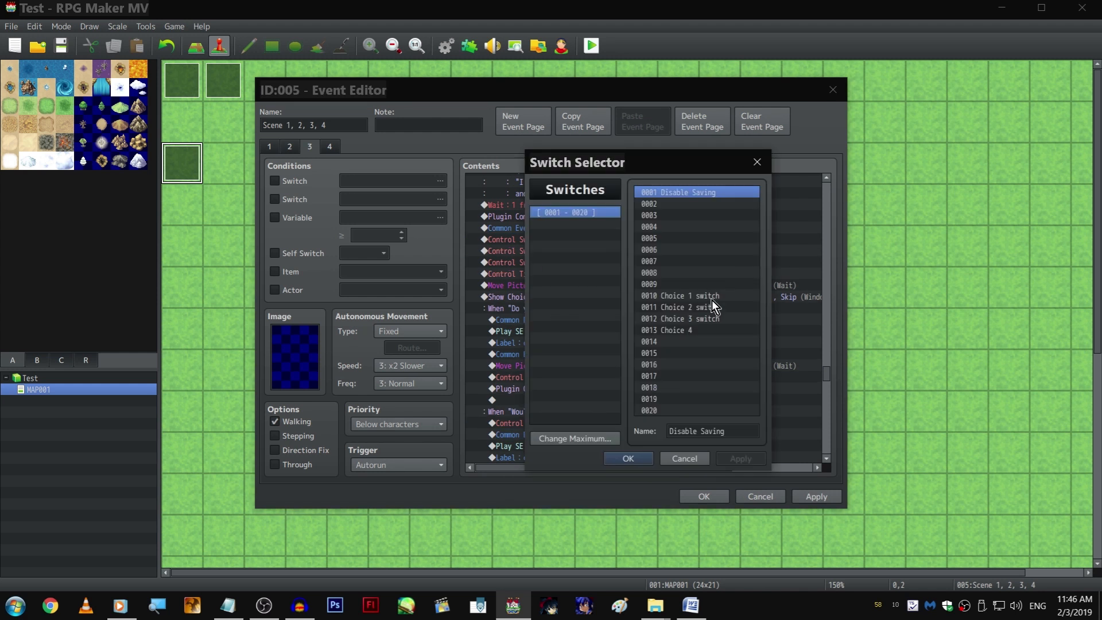
pyautogui.doubleClick(711, 318)
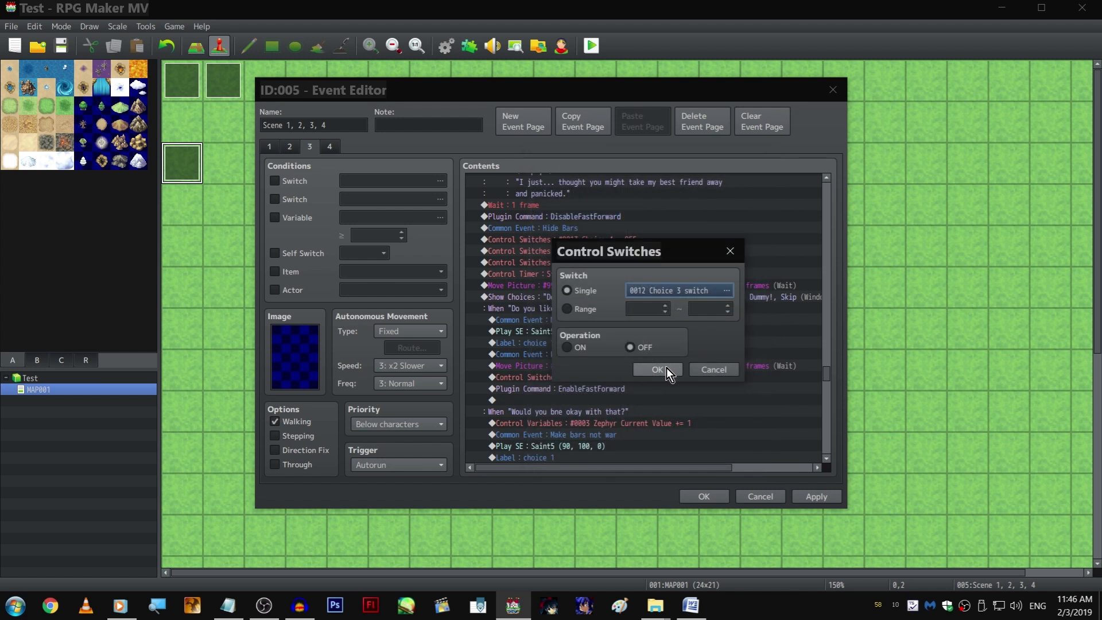
pyautogui.click(666, 367)
# Copy the ZephyrUm picture, Wait 60 frames and "I just... thought" text commands to the end of the "Do you like her?" branch
pyautogui.scroll(-4, 661, 365)
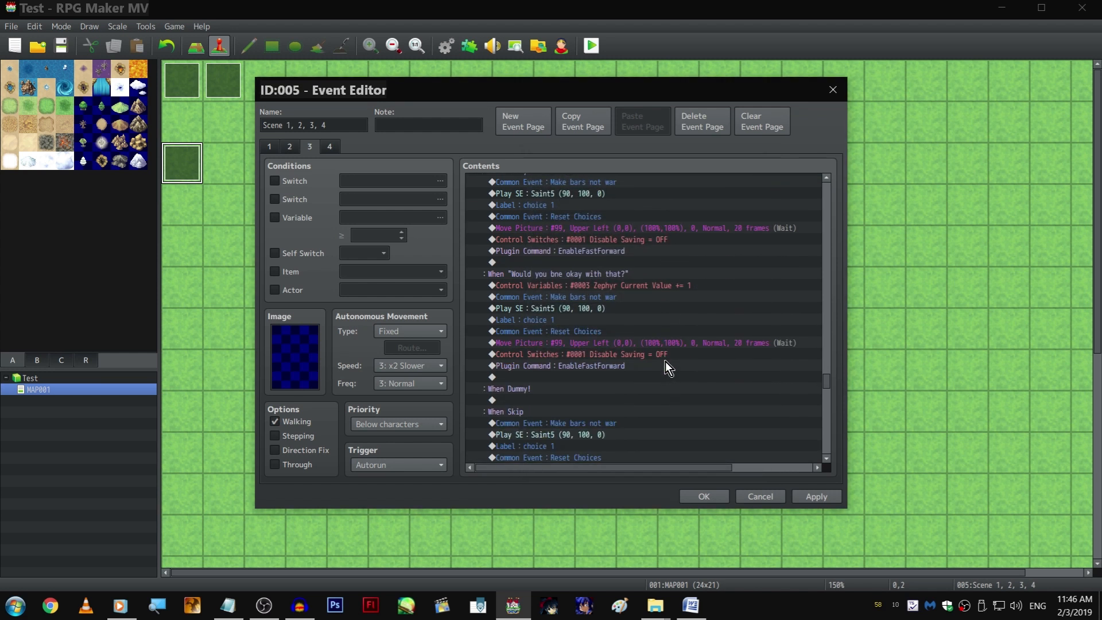
pyautogui.scroll(2, 662, 339)
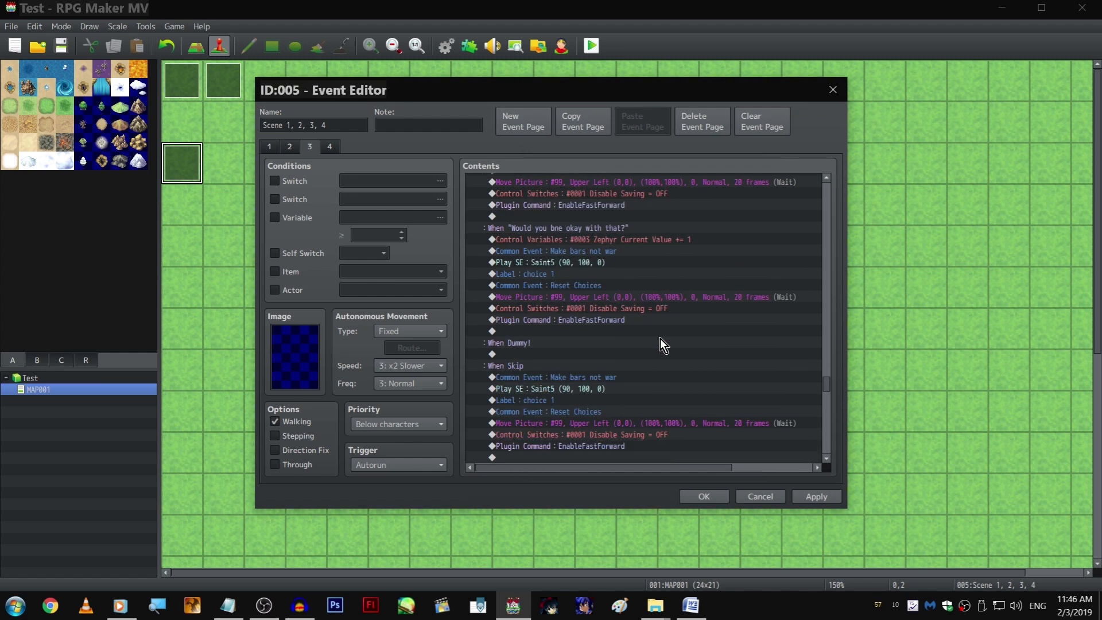
pyautogui.click(595, 318)
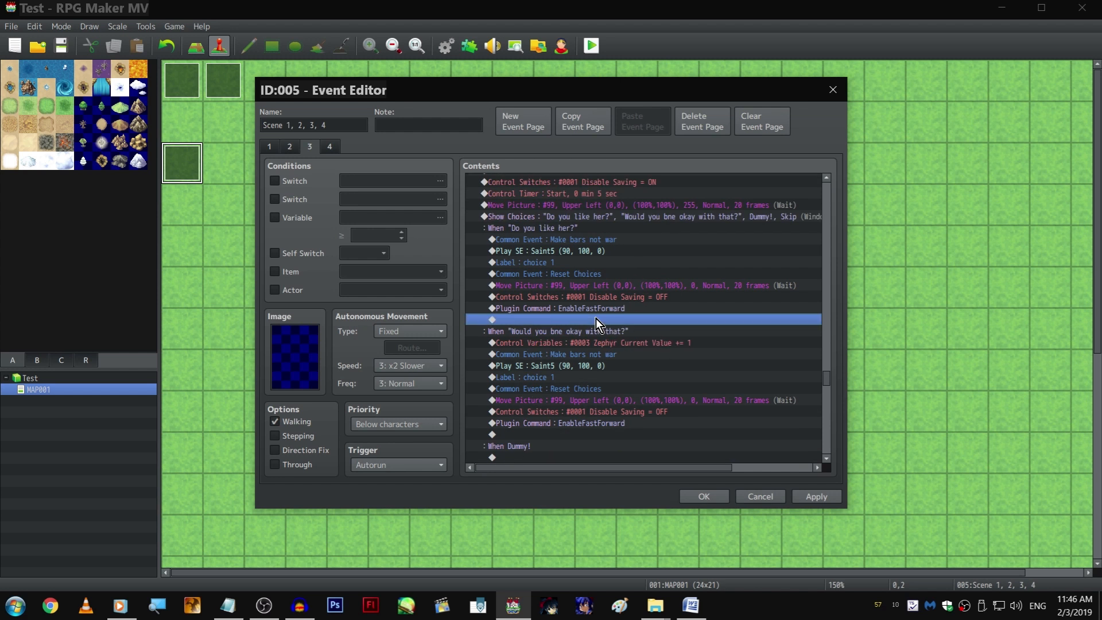
pyautogui.scroll(-2, 595, 319)
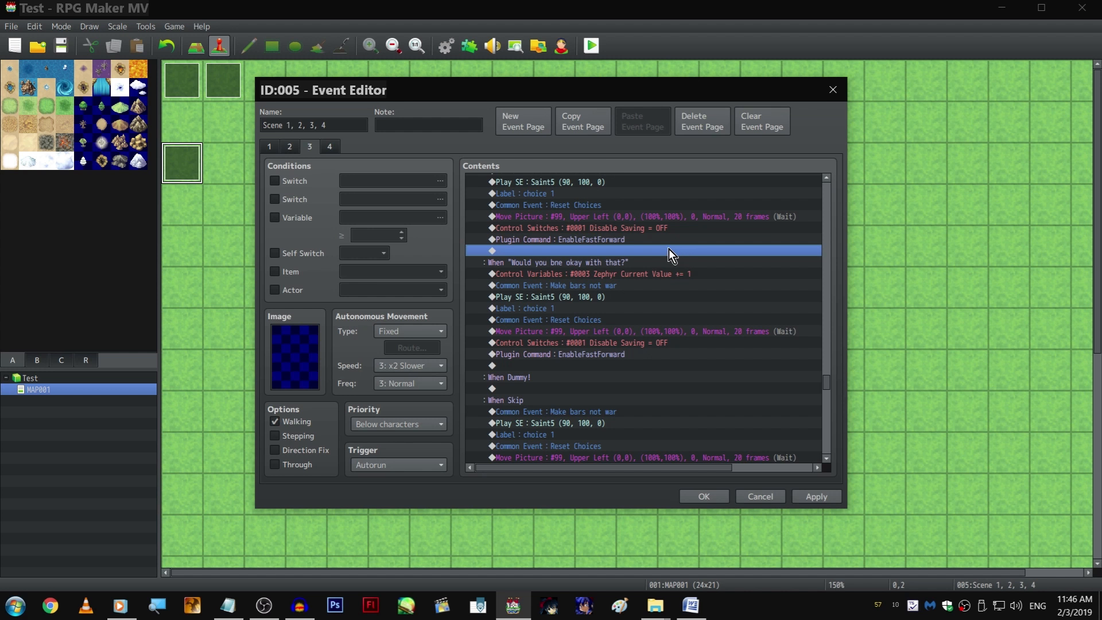
pyautogui.scroll(6, 669, 249)
pyautogui.scroll(2, 660, 278)
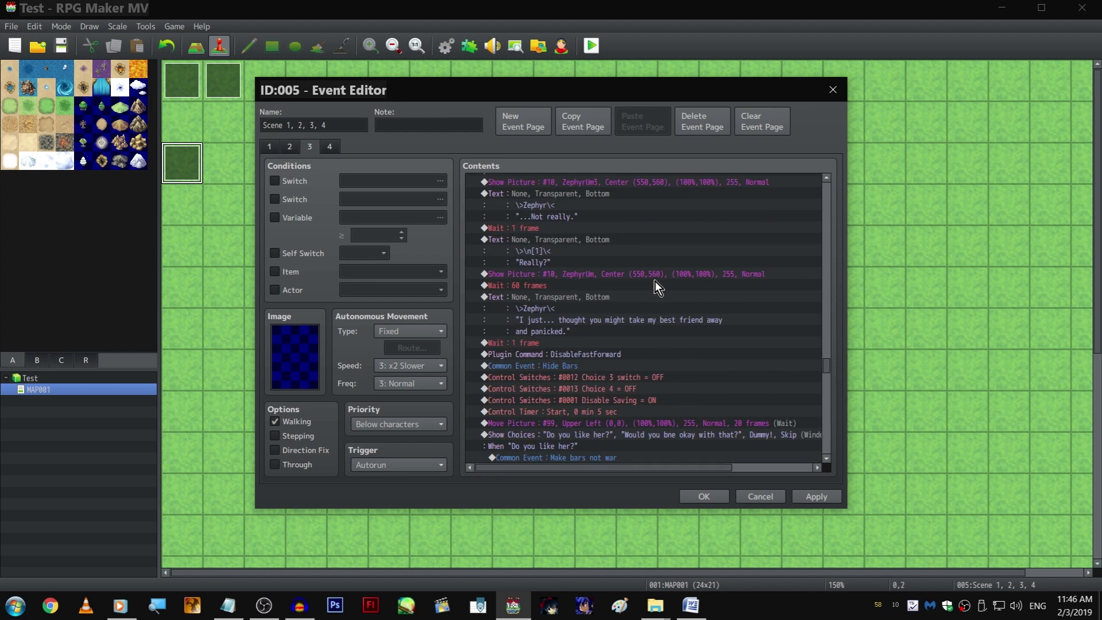
pyautogui.moveTo(626, 271); pyautogui.dragTo(628, 331)
pyautogui.scroll(-6, 628, 330)
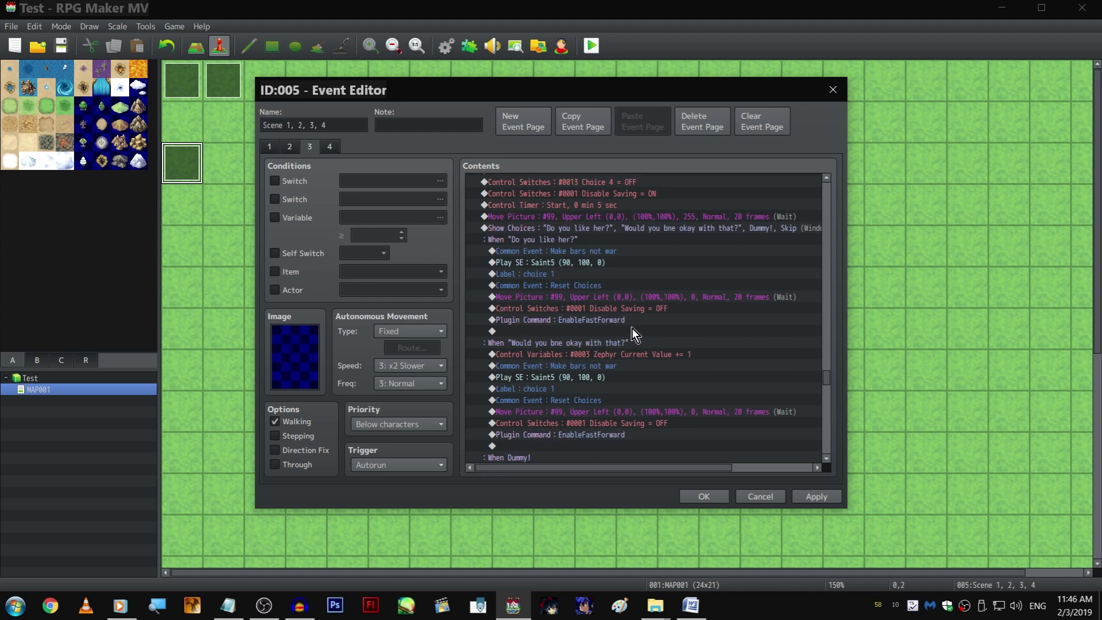
pyautogui.click(623, 328)
pyautogui.hotkey('ctrl', 'v')
# Change the image of the pasted Show Picture command in the "Do you like her?" branch to ZephyrBattlePose7
pyautogui.doubleClick(601, 331)
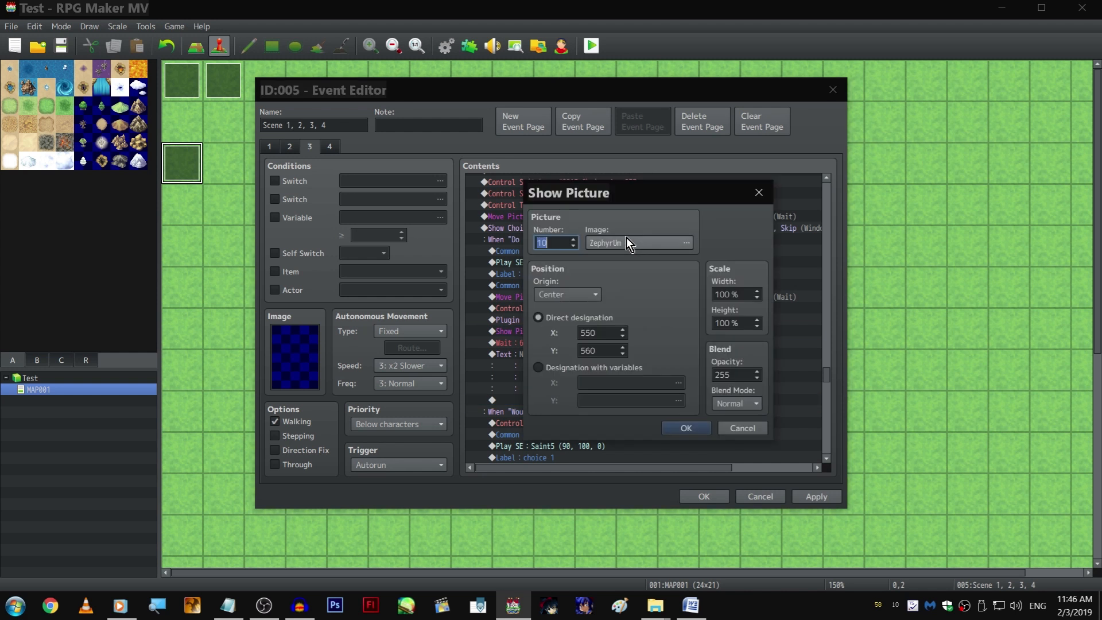
pyautogui.doubleClick(618, 241)
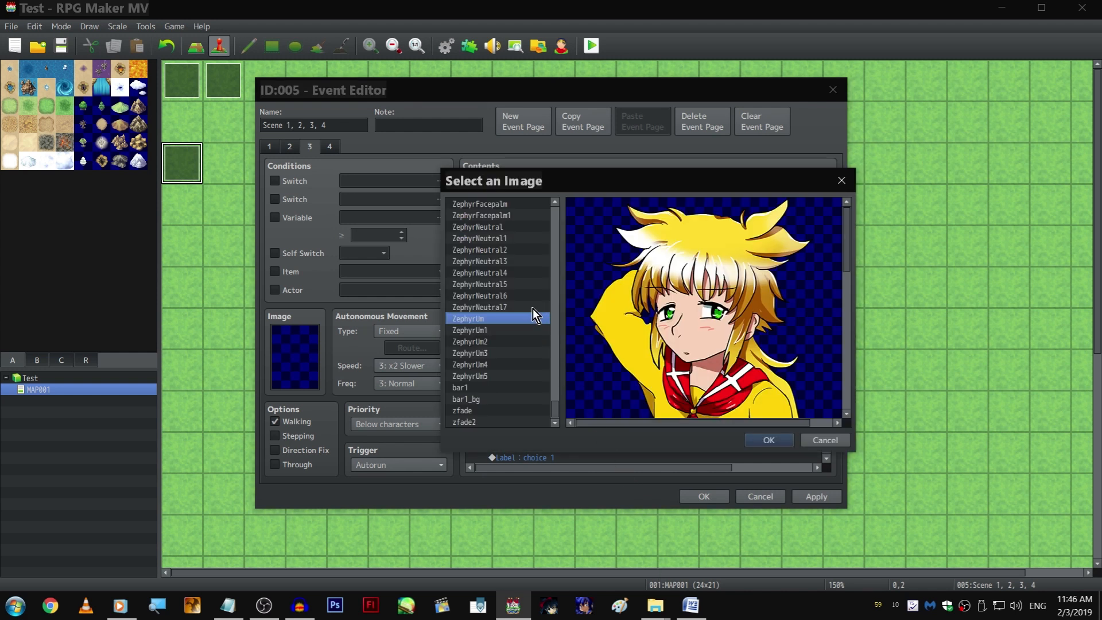
pyautogui.scroll(2, 528, 293)
pyautogui.click(525, 259)
pyautogui.scroll(1, 525, 260)
pyautogui.scroll(1, 525, 259)
pyautogui.click(518, 325)
pyautogui.click(518, 308)
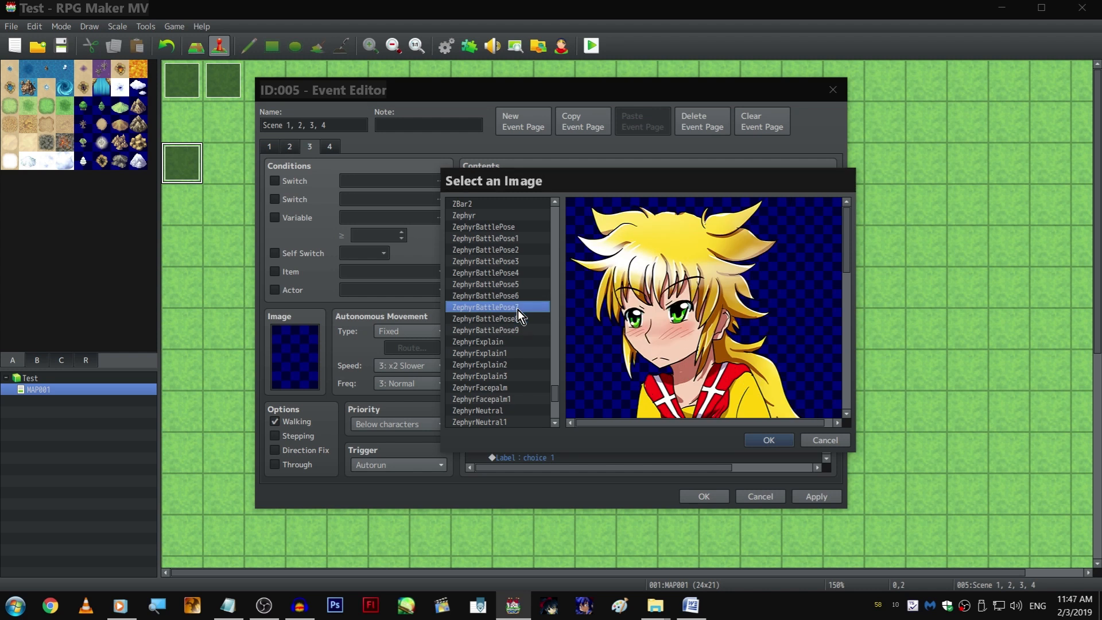
pyautogui.doubleClick(517, 309)
pyautogui.click(682, 423)
# Delete the Wait 60 frames command between the ZephyrBattlePose7 picture and Zephyr's pasted text
pyautogui.doubleClick(609, 351)
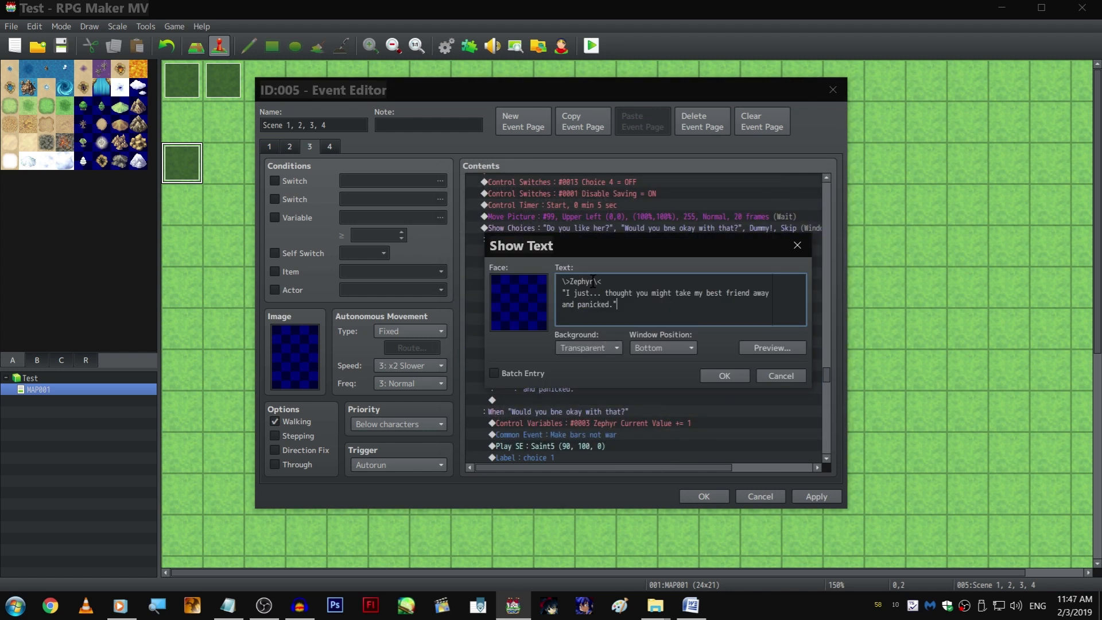
pyautogui.click(762, 371)
pyautogui.press('Up')
pyautogui.press('Delete')
# Replace Zephyr's pasted line in the "Do you like her?" branch with "*blush*" in quotation marks
pyautogui.doubleClick(687, 374)
pyautogui.moveTo(611, 304); pyautogui.dragTo(578, 292)
pyautogui.hotkey('shift', 'Left')
pyautogui.hotkey('shift', 'Left')
pyautogui.hotkey('shift', 'Left')
pyautogui.press('BackSpace')
pyautogui.write('*blish')
pyautogui.press('BackSpace')
pyautogui.press('BackSpace')
pyautogui.press('BackSpace')
pyautogui.write('ush*"')
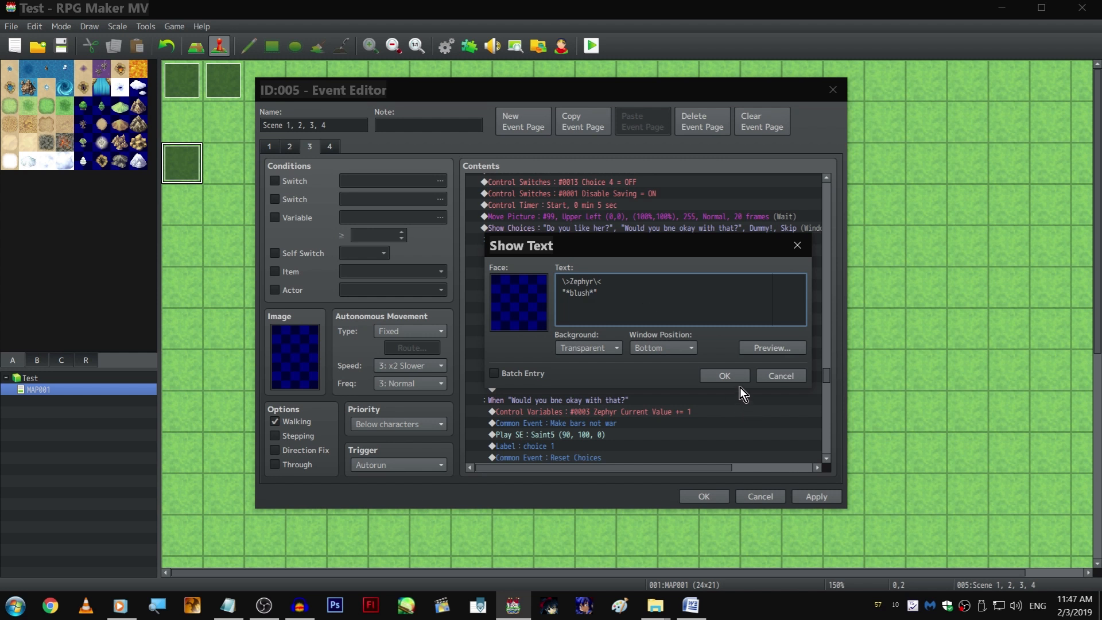
pyautogui.click(722, 373)
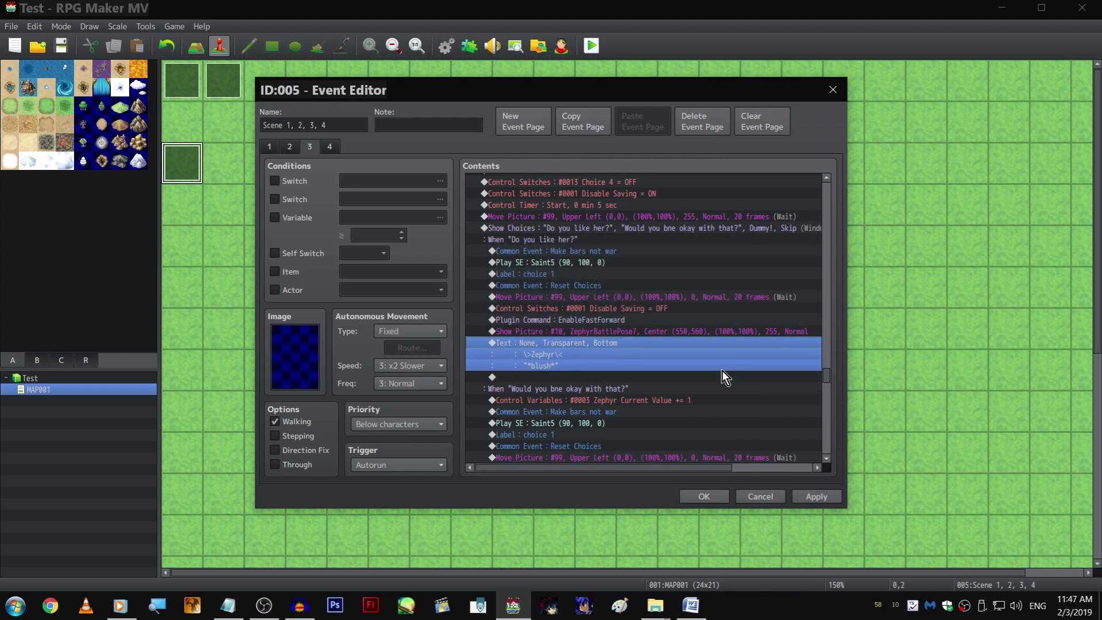
# Try copying the \n[1] "Really?" text command below Zephyr's "*blush*" line
pyautogui.scroll(-3, 722, 370)
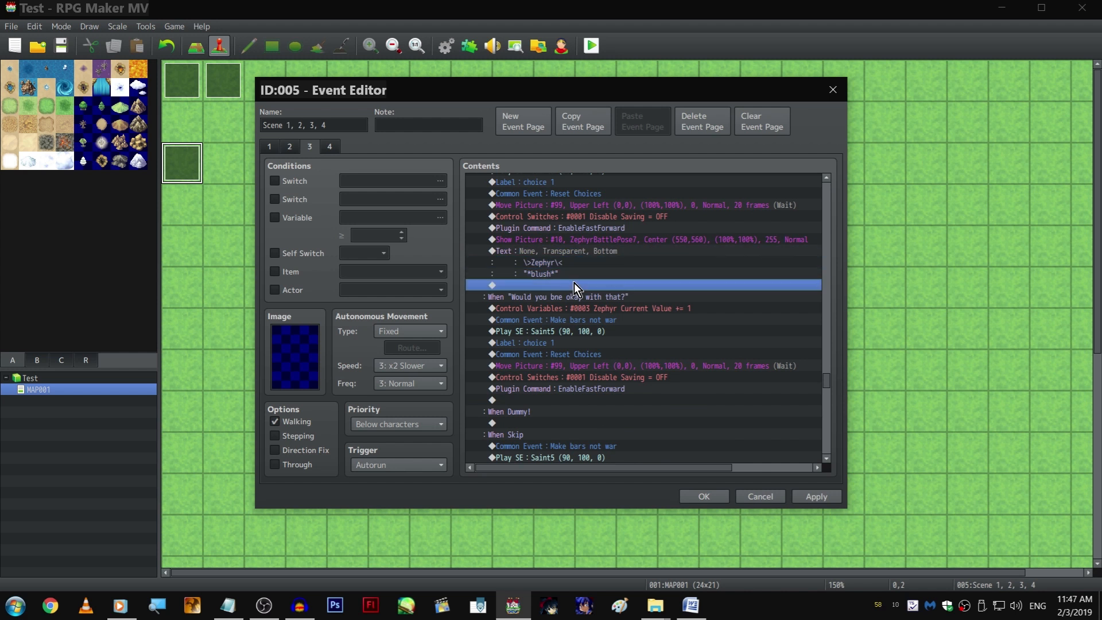
pyautogui.click(559, 263)
pyautogui.scroll(7, 608, 242)
pyautogui.scroll(1, 617, 289)
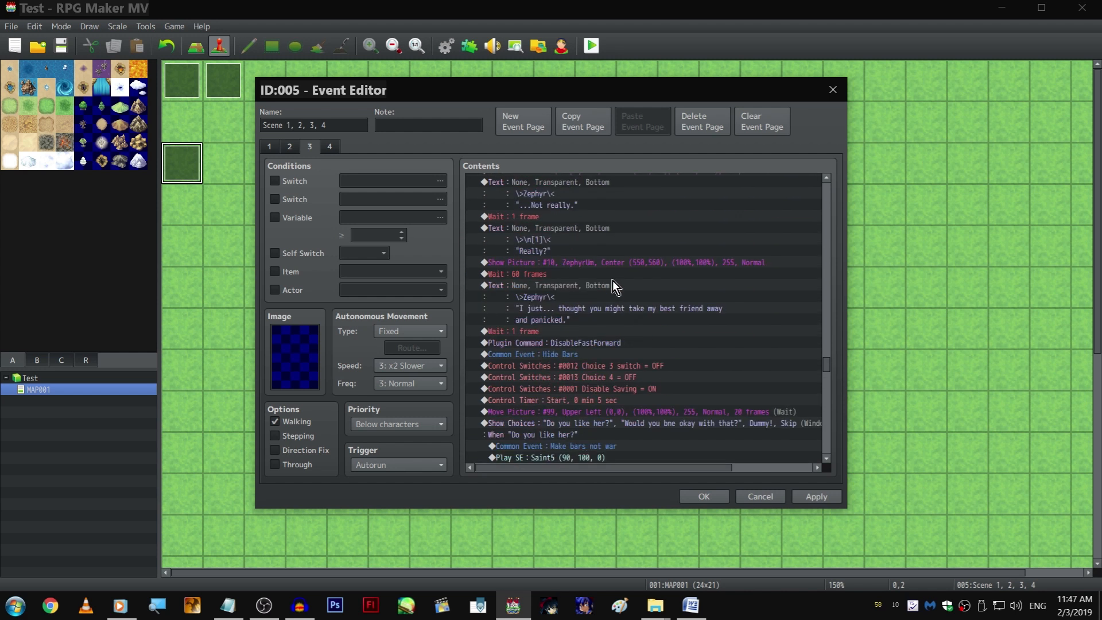
pyautogui.scroll(-8, 617, 330)
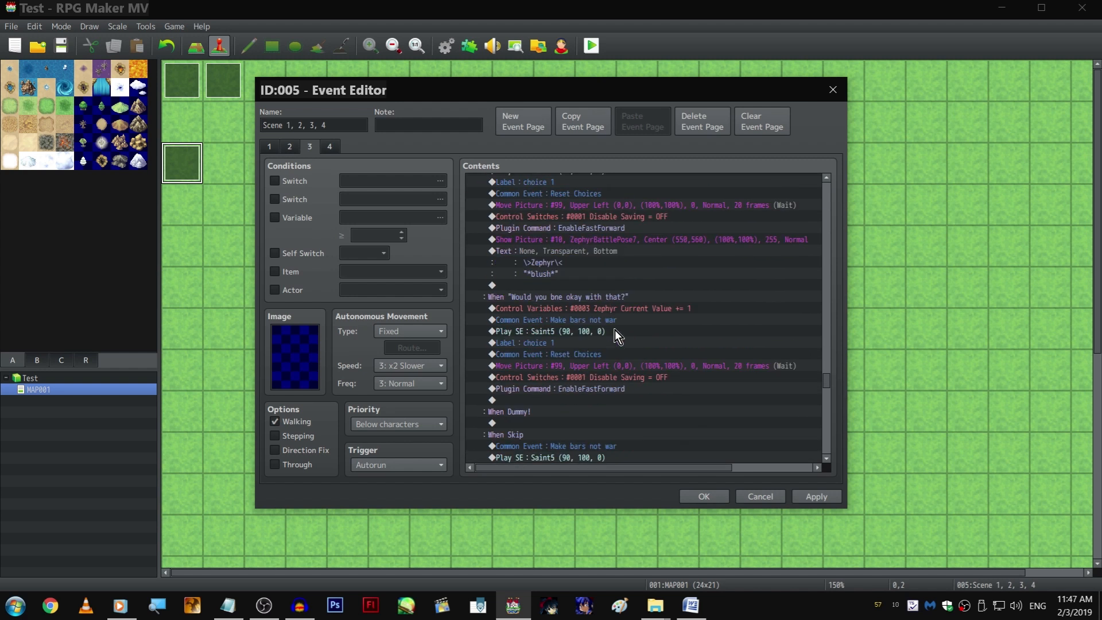
pyautogui.click(590, 286)
pyautogui.scroll(2, 589, 287)
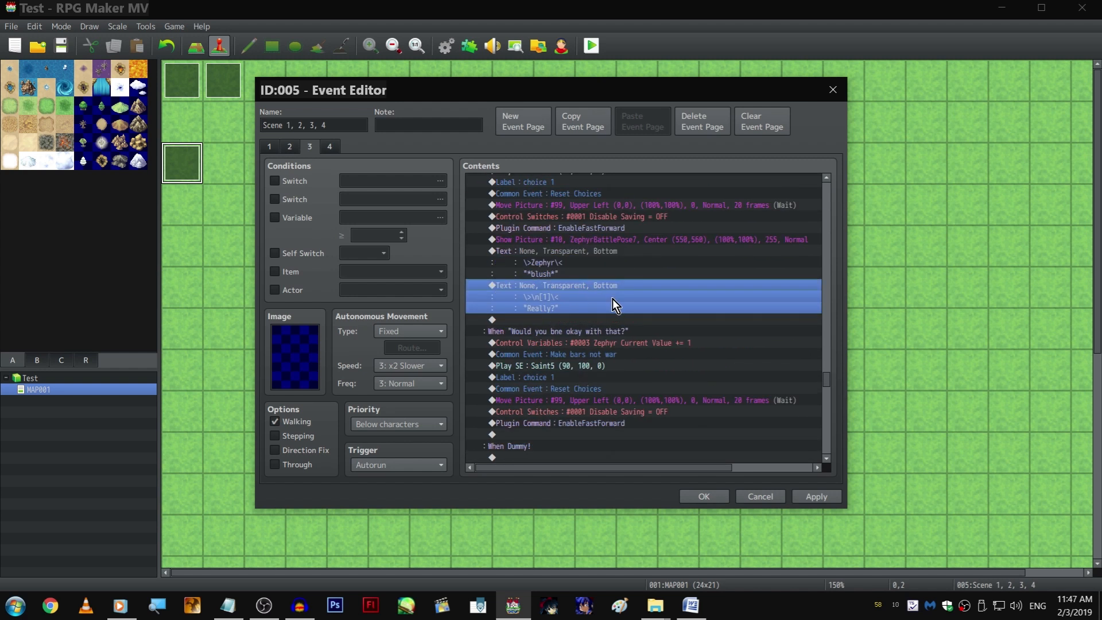
# Copy the earlier \n[1] "Wait, what?" thought text command below Zephyr's "*blush*" line
pyautogui.scroll(10, 617, 302)
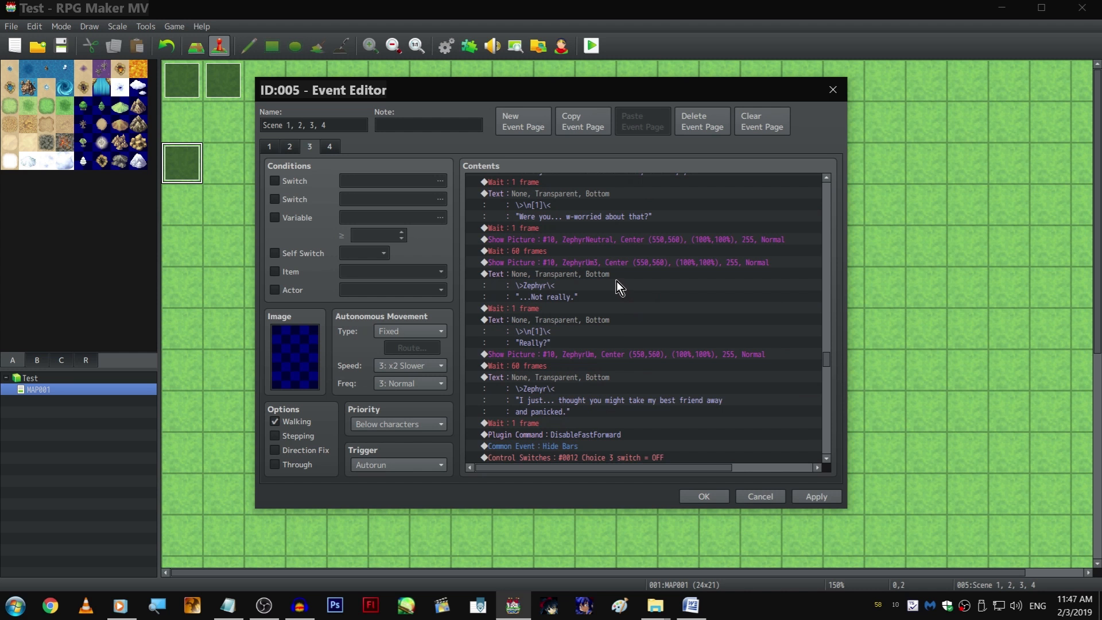
pyautogui.scroll(2, 608, 263)
pyautogui.click(594, 227)
pyautogui.hotkey('ctrl', 'c')
pyautogui.scroll(-12, 635, 396)
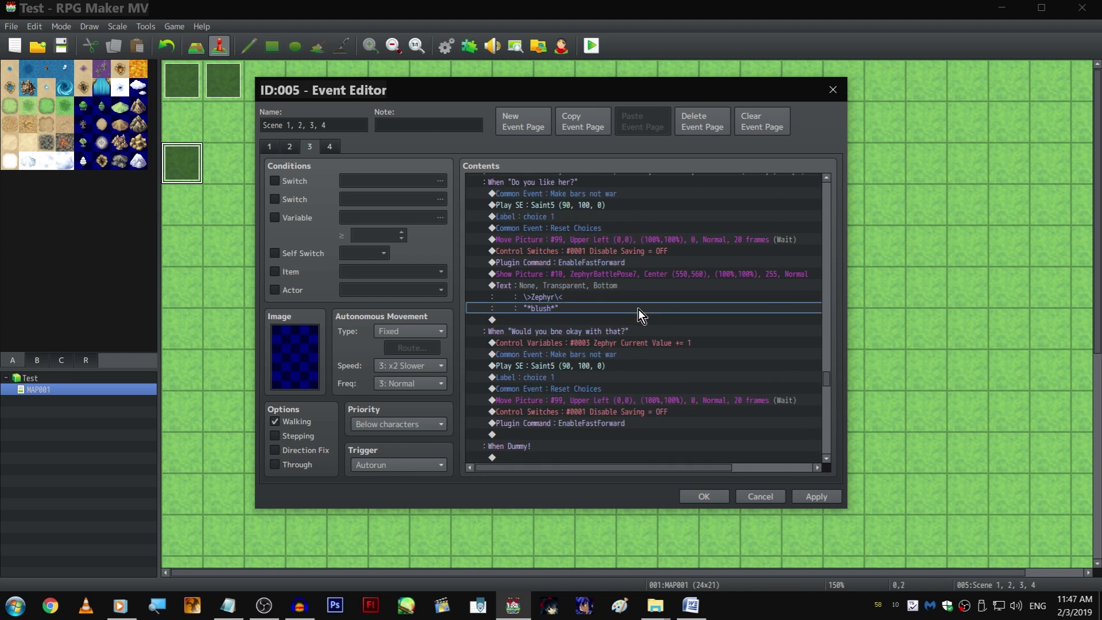
pyautogui.click(624, 319)
pyautogui.hotkey('ctrl', 'v')
# Insert a Wait command of 1 frame between Zephyr's "*blush*" line and the pasted thought text
pyautogui.click(614, 316)
pyautogui.press('Return')
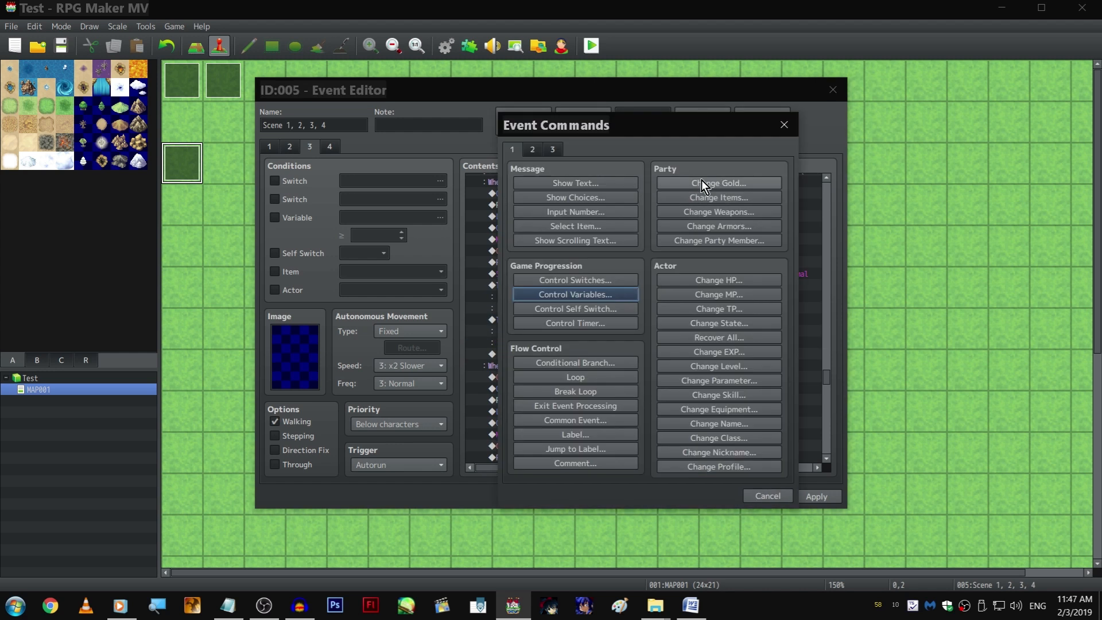
pyautogui.click(555, 151)
pyautogui.click(720, 187)
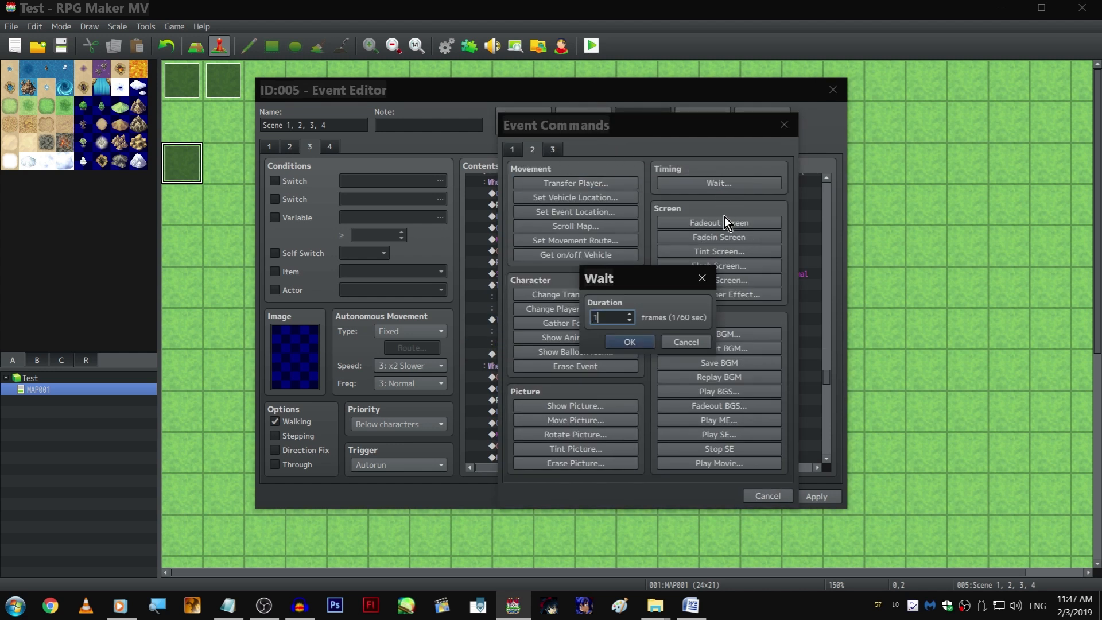
pyautogui.press('Return')
# Change the pasted \n[1] thought text to "\c[13]Well THAT's not obvious at ALL."
pyautogui.doubleClick(680, 263)
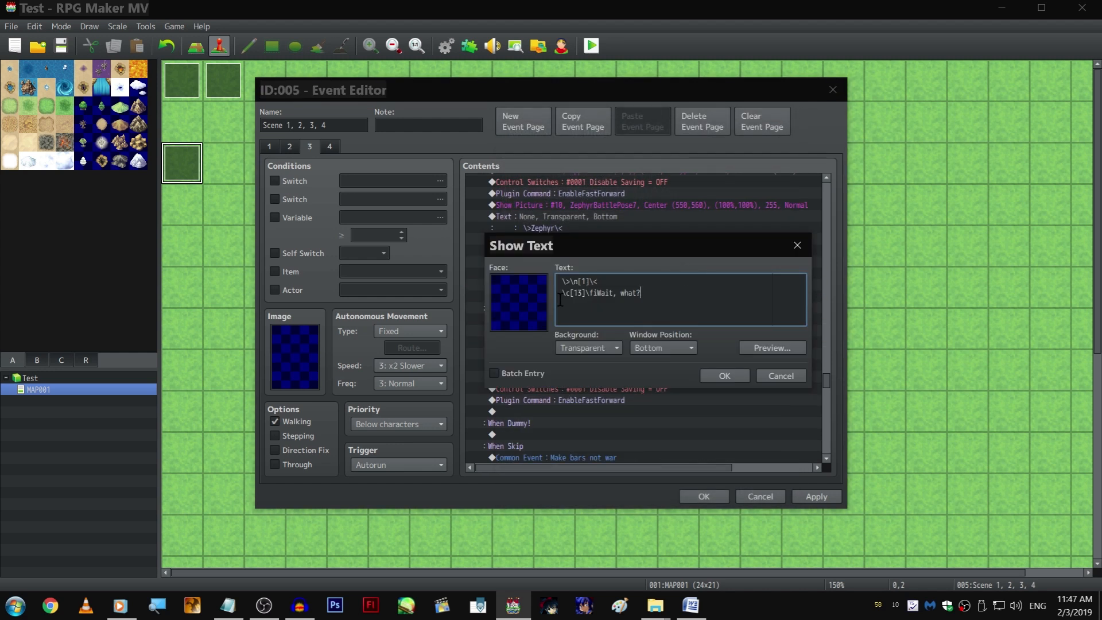
pyautogui.click(584, 294)
pyautogui.hotkey('shift', 'End')
pyautogui.write("Well THAT's not obvious at ALL.")
pyautogui.hotkey('ctrl', 'Return')
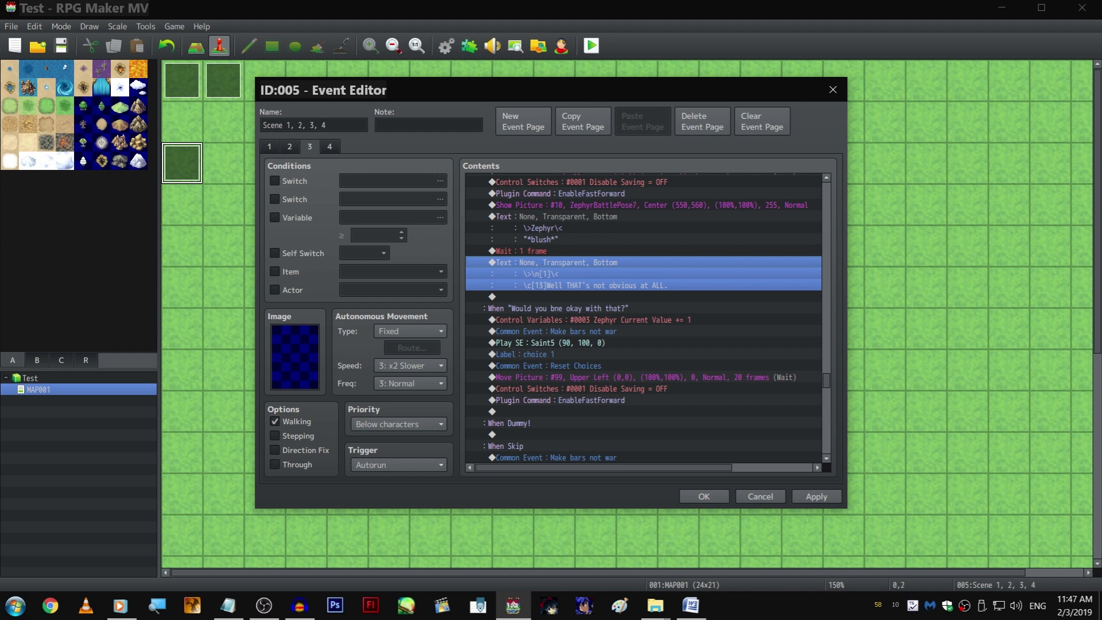
# Copy the Wait 1 frame command below the "Well THAT's not obvious" text and select the empty line ending the "Would you bne okay with that?" branch
pyautogui.click(574, 247)
pyautogui.hotkey('ctrl', 'c')
pyautogui.click(592, 295)
pyautogui.hotkey('ctrl', 'v')
pyautogui.scroll(-3, 657, 333)
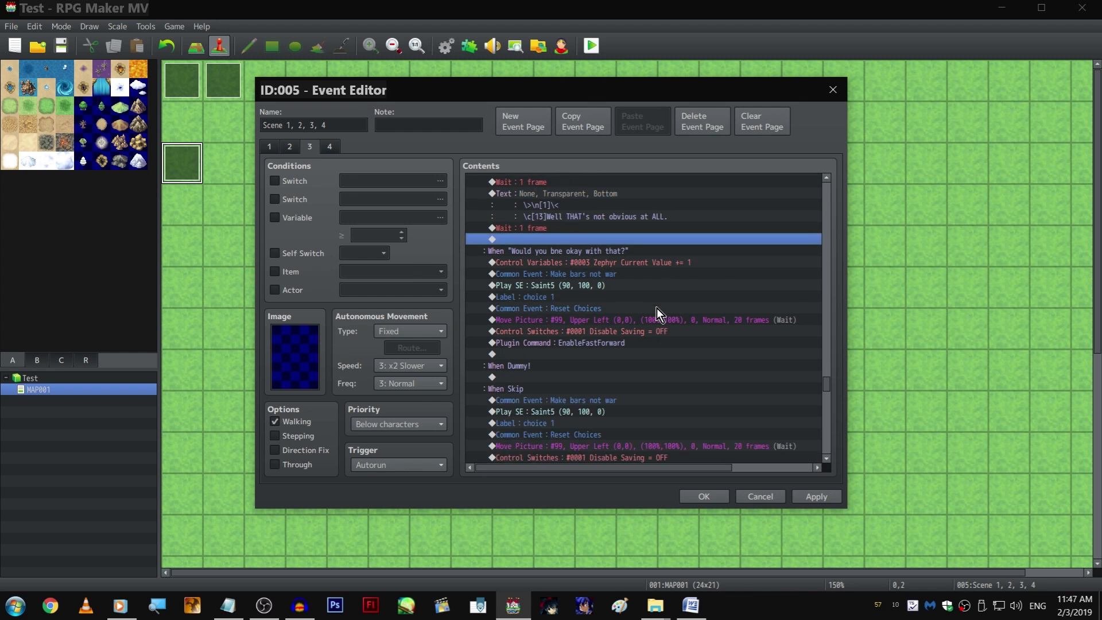
pyautogui.click(611, 318)
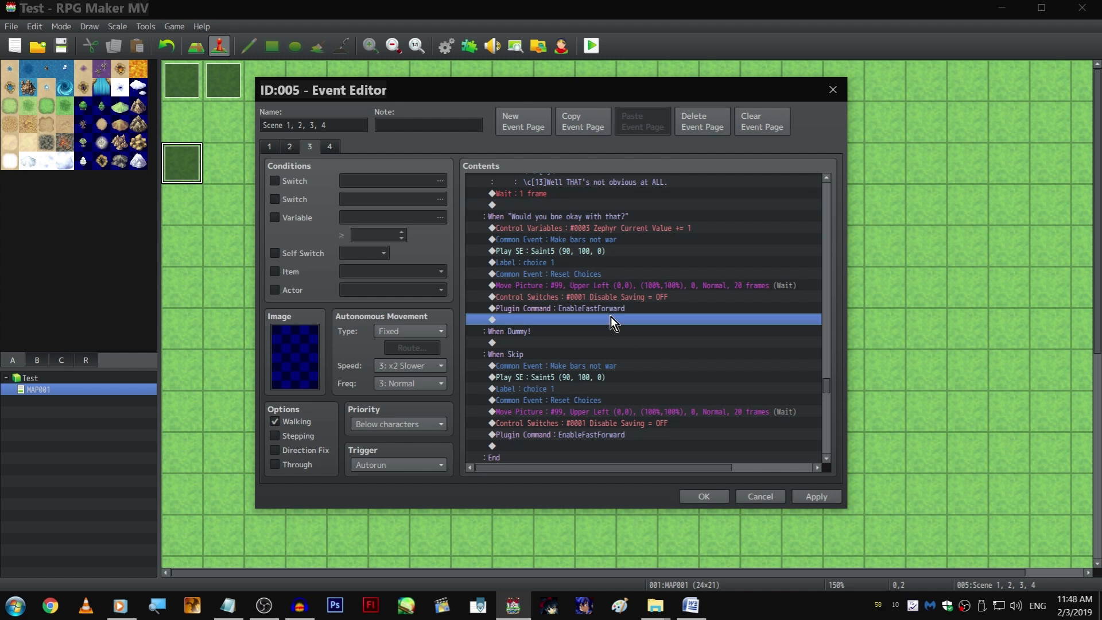
# Copy the ZephyrBattlePose7 Show Picture and "*blush*" text commands to the end of the "Would you bne okay with that?" branch
pyautogui.scroll(4, 608, 322)
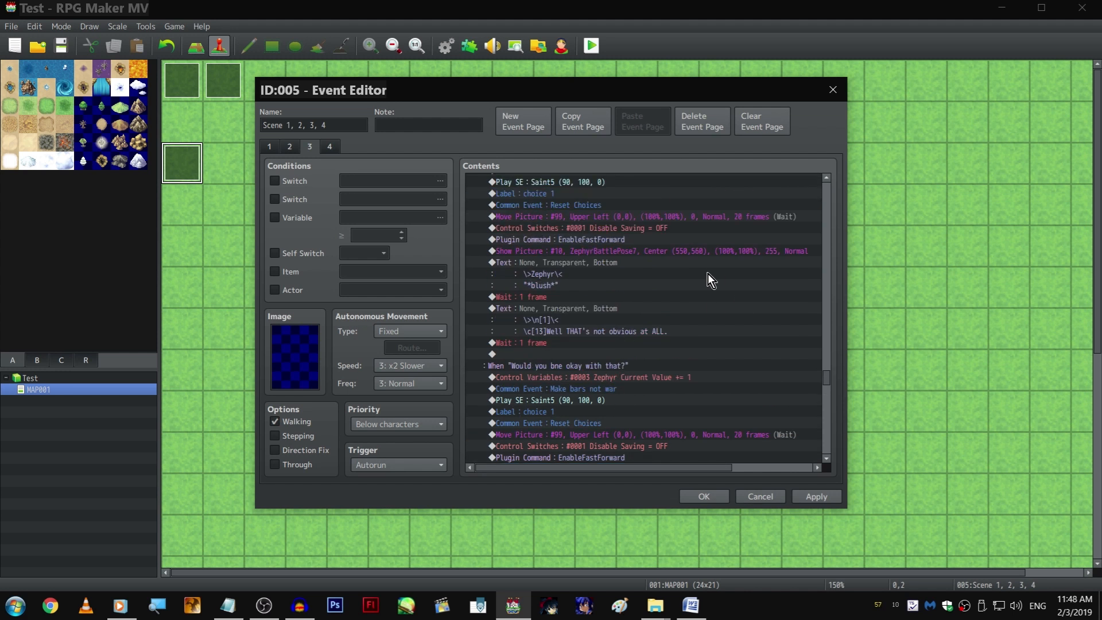
pyautogui.click(624, 251)
pyautogui.scroll(-5, 616, 280)
pyautogui.click(595, 309)
pyautogui.hotkey('ctrl', 'v')
# Change the copied Show Picture command's image to ZephyrBattlePose1
pyautogui.doubleClick(598, 308)
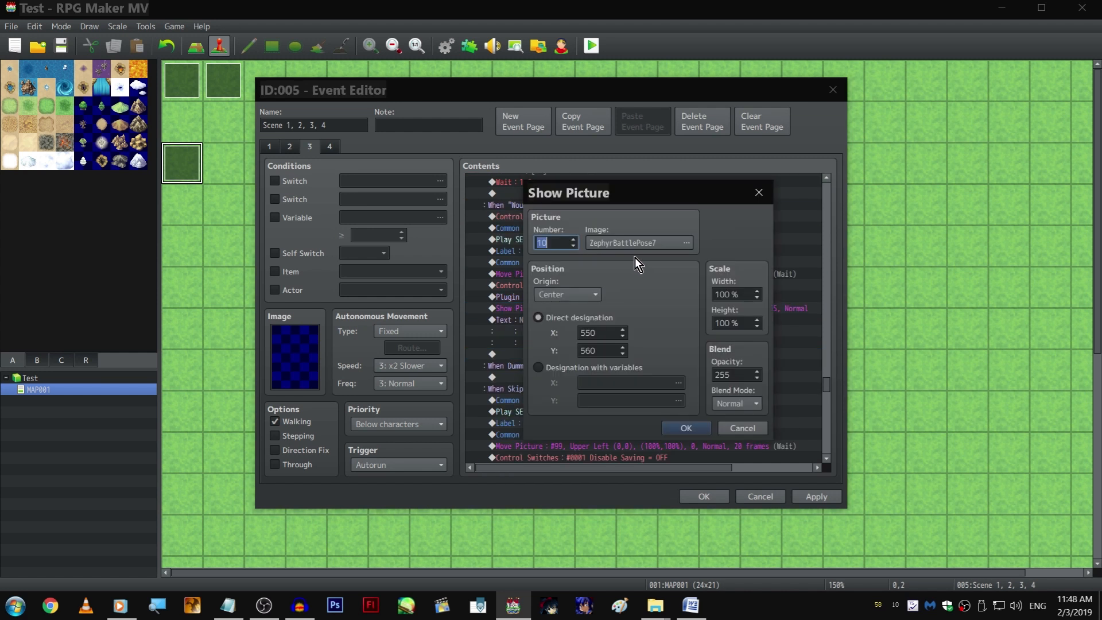
pyautogui.click(631, 241)
pyautogui.scroll(-1, 525, 298)
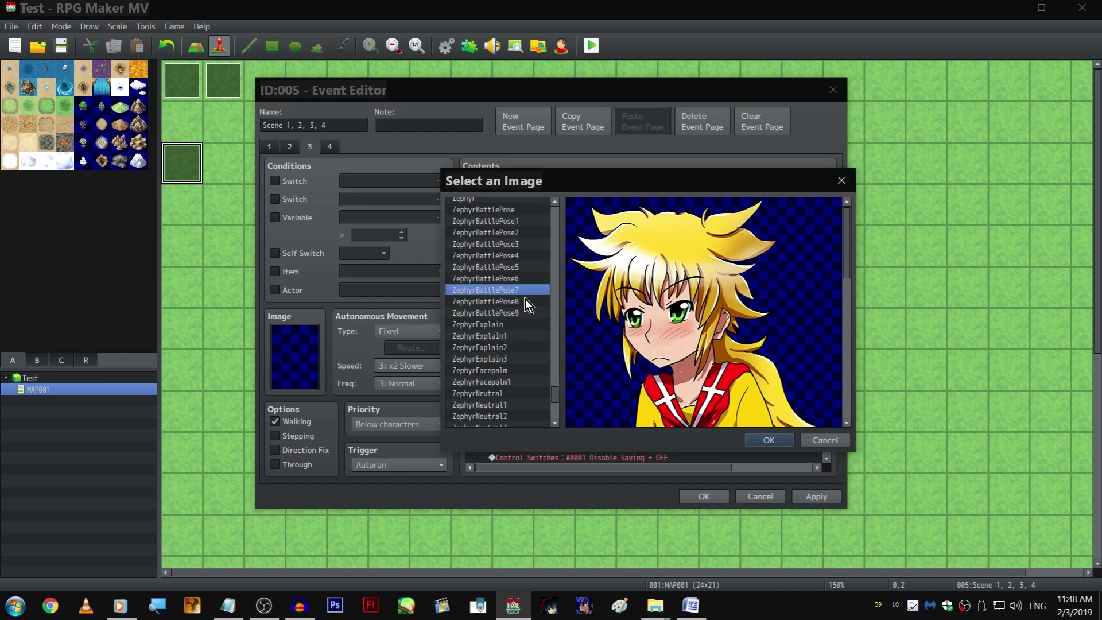
pyautogui.press('Up')
pyautogui.press('Up')
pyautogui.press('Up')
pyautogui.press('Up')
pyautogui.press('Up')
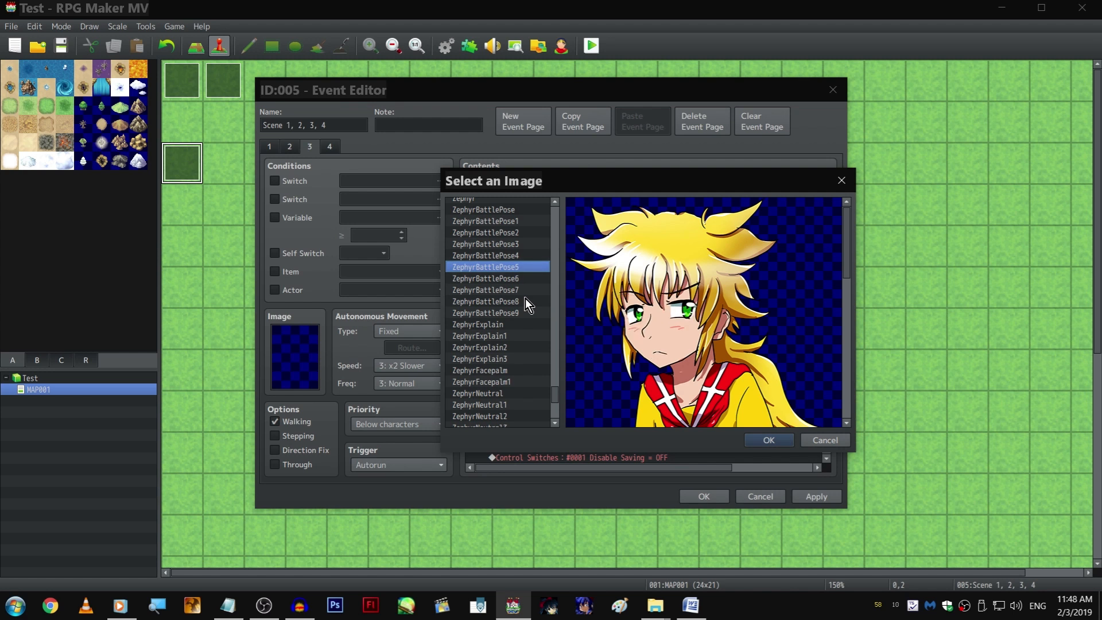
pyautogui.press('Up')
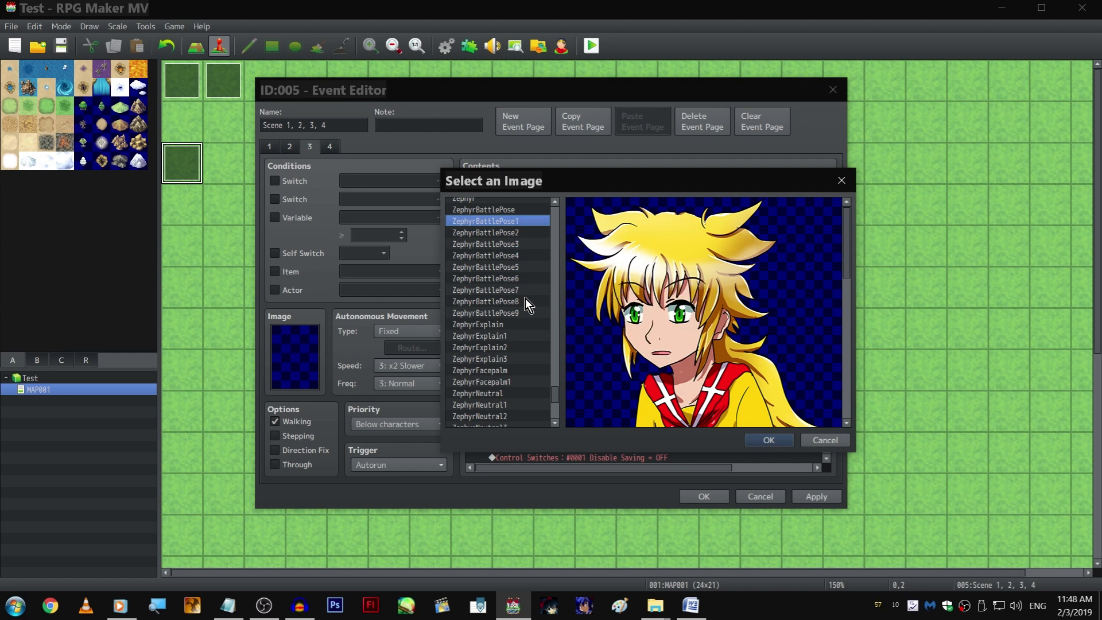
pyautogui.press('Return')
pyautogui.press('Return')
# Replace "*blush*" with "..." in the copied Zephyr text
pyautogui.doubleClick(614, 320)
pyautogui.click(593, 294)
pyautogui.hotkey('ctrl', 'shift', 'Left')
pyautogui.hotkey('ctrl', 'shift', 'Left')
pyautogui.hotkey('shift', 'Left')
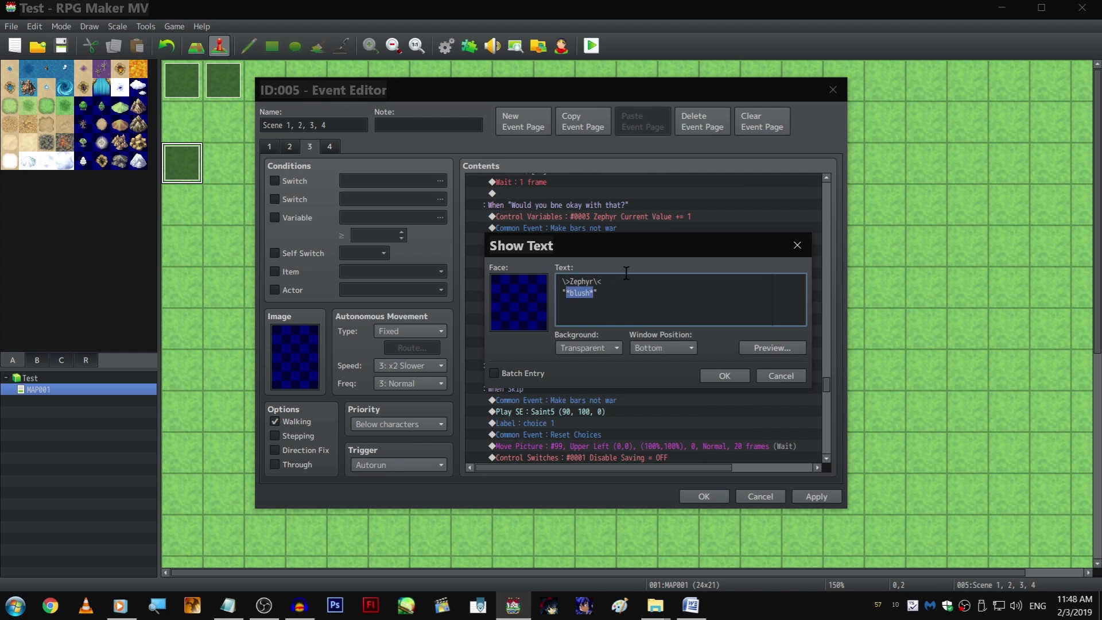
pyautogui.write('...')
pyautogui.hotkey('ctrl', 'Return')
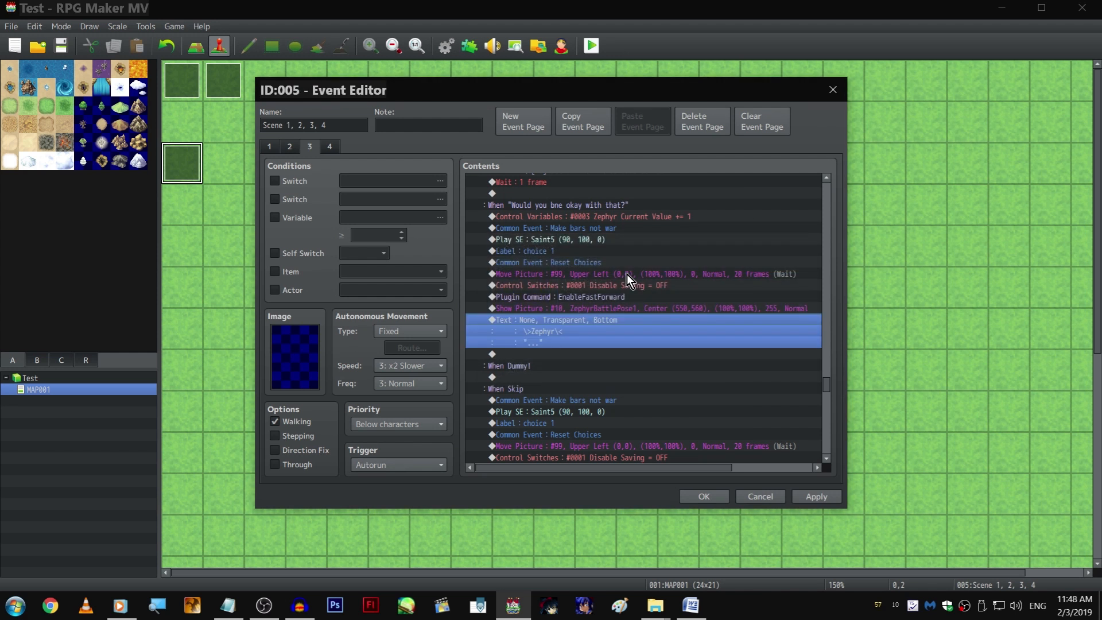
# Insert a Wait command of 60 frames after Zephyr's "..." text
pyautogui.press('Down')
pyautogui.press('Return')
pyautogui.click(751, 178)
pyautogui.press('Return')
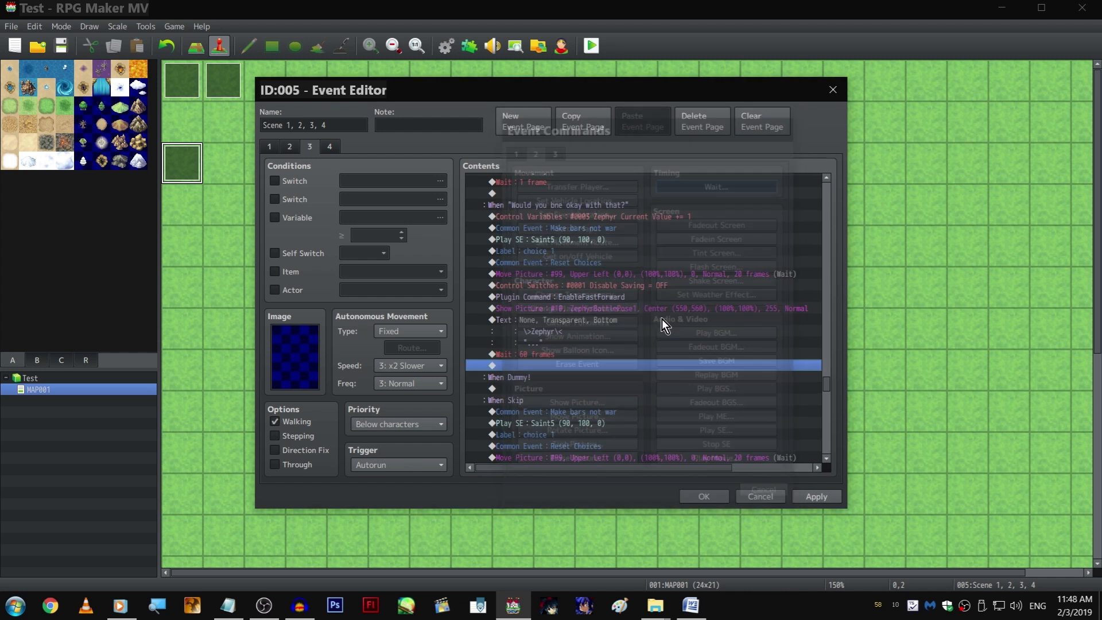
# Duplicate the ZephyrBattlePose1 Show Picture command below the 60-frame wait
pyautogui.click(637, 308)
pyautogui.hotkey('ctrl', 'c')
pyautogui.click(617, 365)
pyautogui.hotkey('ctrl', 'v')
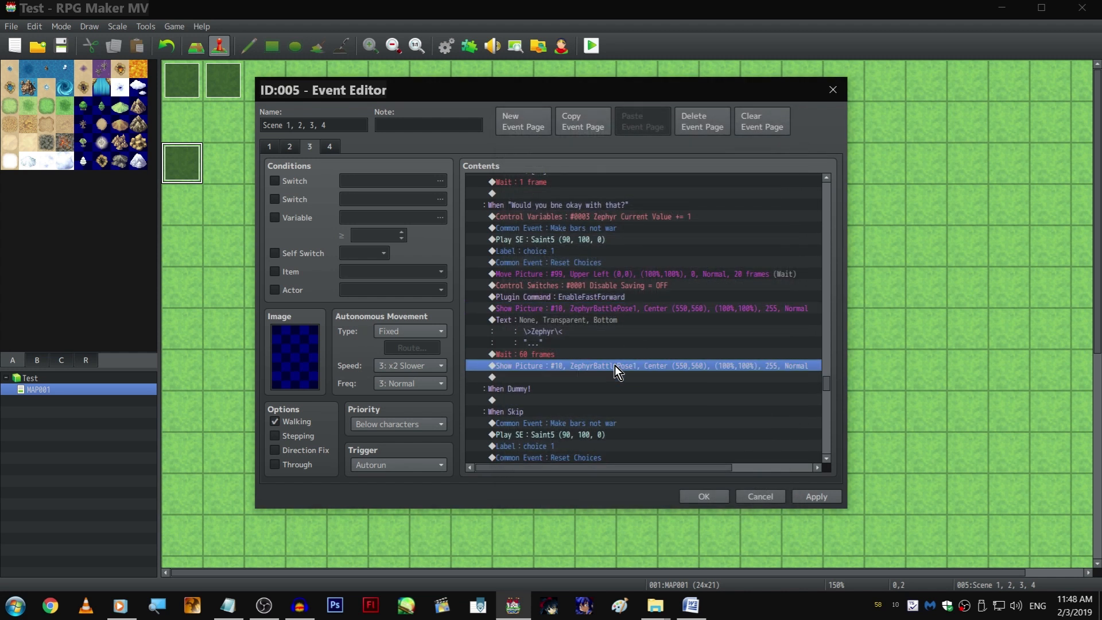
# Browse the Zephyr poses and set the duplicated Show Picture command's image to Zephyr
pyautogui.doubleClick(614, 365)
pyautogui.click(687, 242)
pyautogui.press('Down')
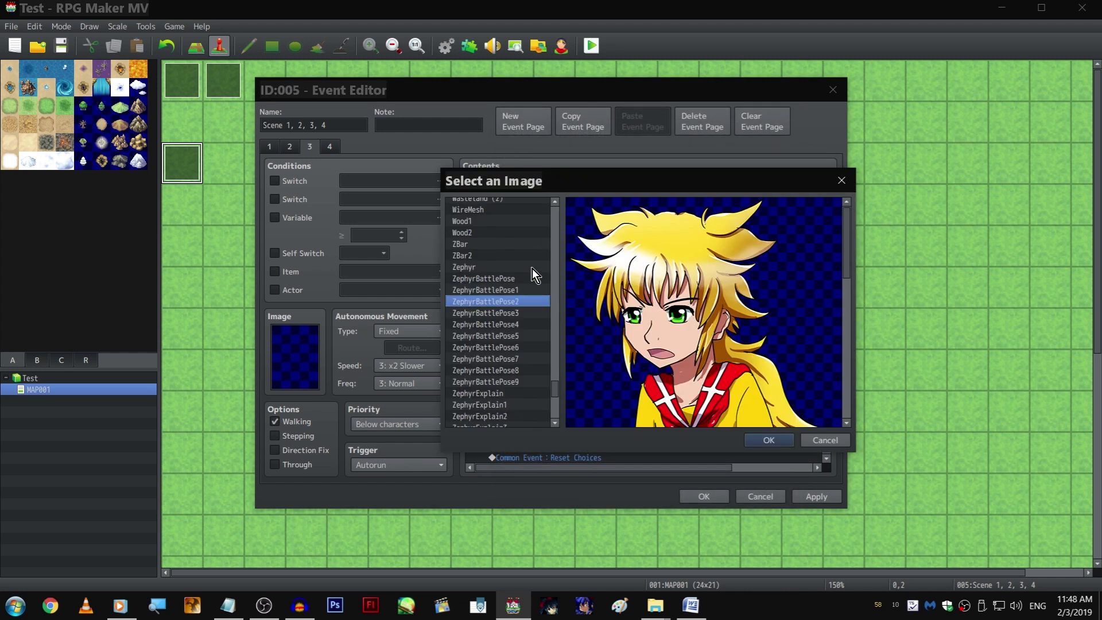
pyautogui.press('Down')
pyautogui.click(522, 325)
pyautogui.press('Down')
pyautogui.press('Down')
pyautogui.press('Down')
pyautogui.press('Down')
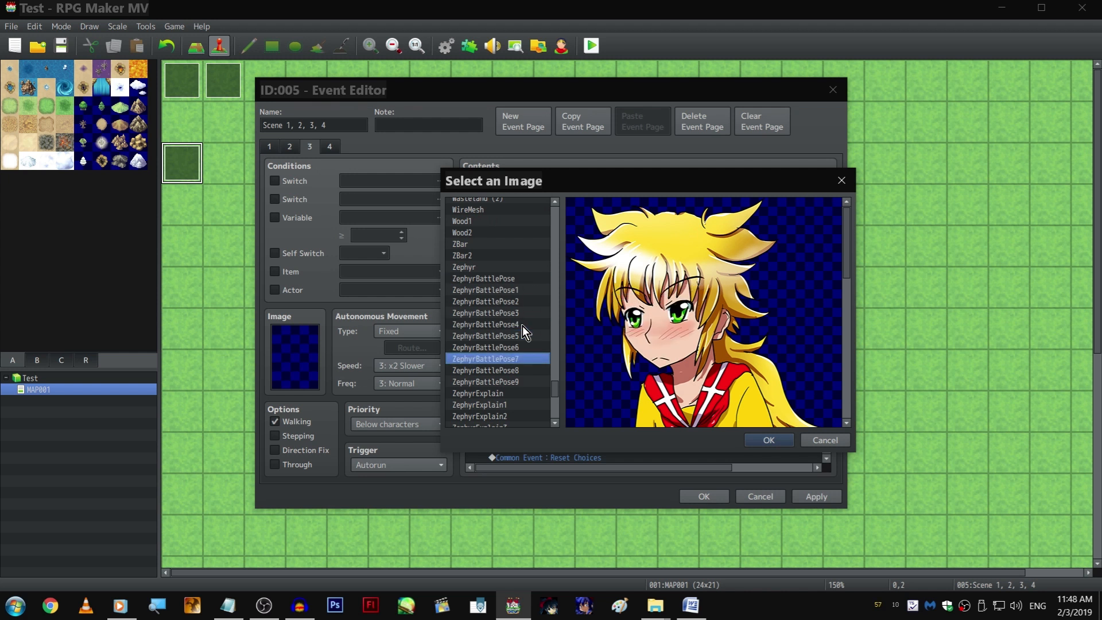
pyautogui.press('Down')
pyautogui.press('Down')
pyautogui.press('Down')
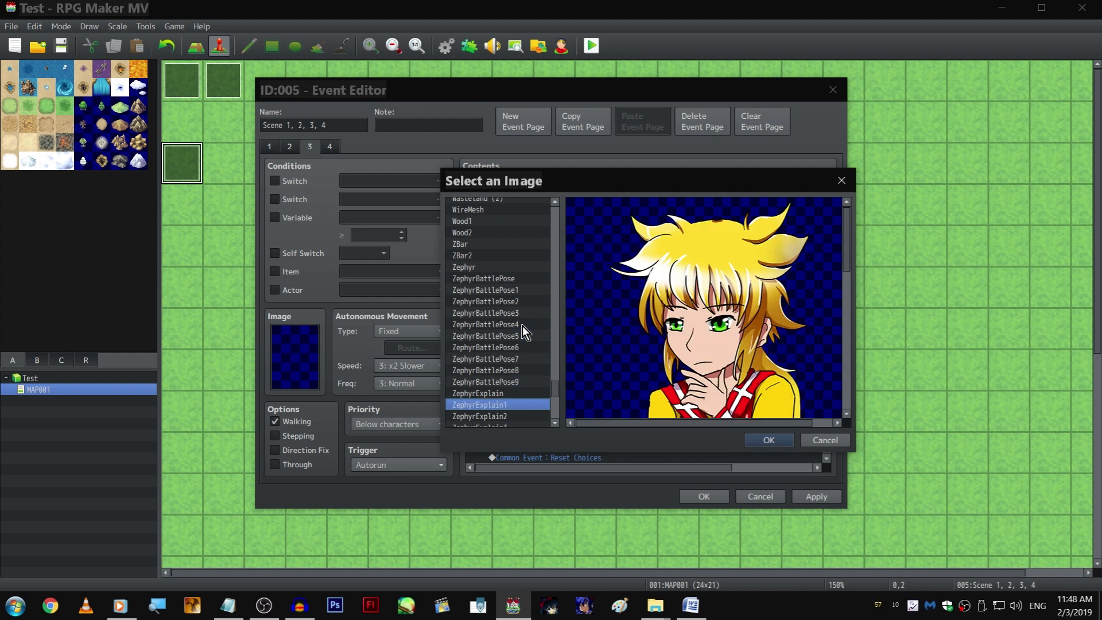
pyautogui.click(515, 269)
pyautogui.press('Return')
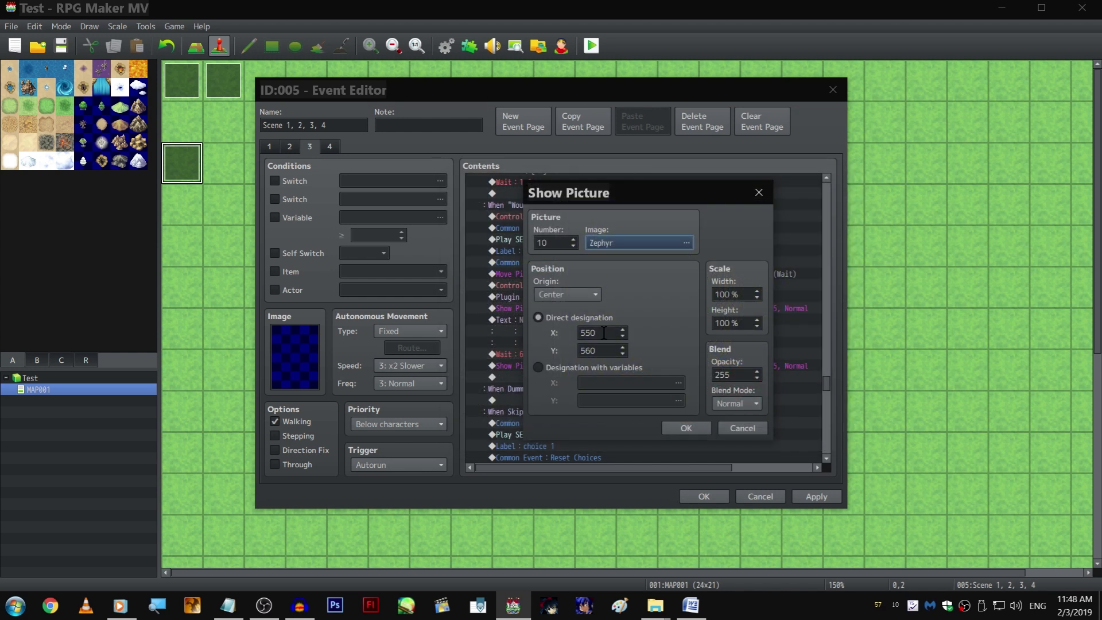
pyautogui.press('Return')
# Copy Zephyr's "..." text command to the line after the Zephyr picture
pyautogui.click(576, 322)
pyautogui.hotkey('ctrl', 'c')
pyautogui.click(566, 377)
pyautogui.hotkey('ctrl', 'v')
# Change the copied Zephyr dialogue to "To be honest... no. No I wouldn't."
pyautogui.doubleClick(565, 377)
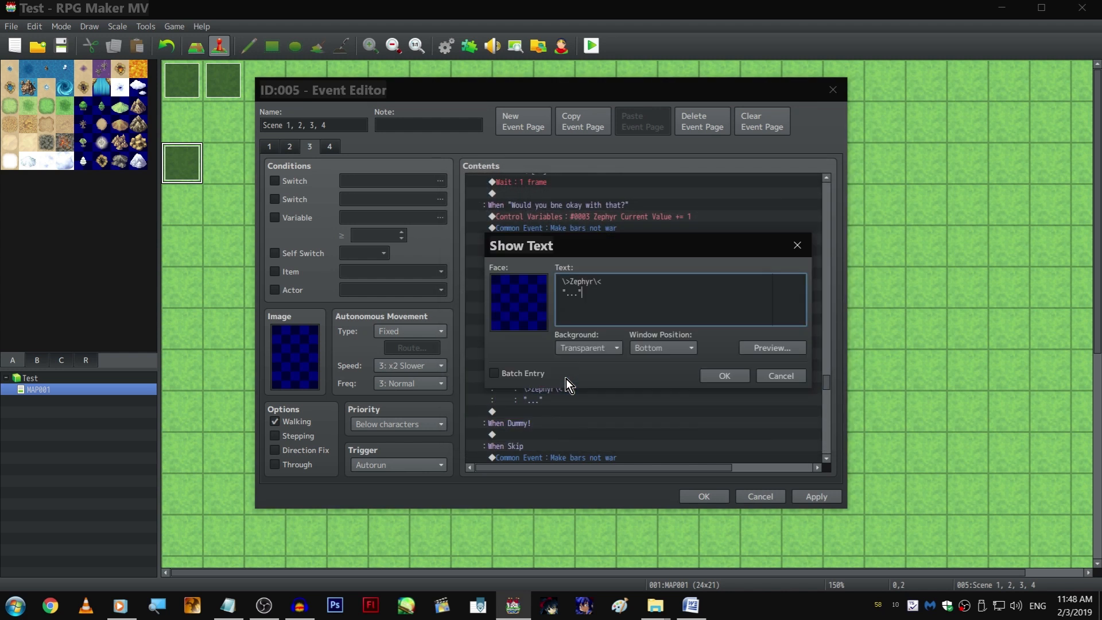
pyautogui.hotkey('shift', 'Left')
pyautogui.hotkey('shift', 'Left')
pyautogui.hotkey('shift', 'Left')
pyautogui.press('BackSpace')
pyautogui.press('BackSpace')
pyautogui.write('To be honest')
pyautogui.press('BackSpace')
pyautogui.write('... no. No I wouldn\'t."')
pyautogui.hotkey('ctrl', 'Return')
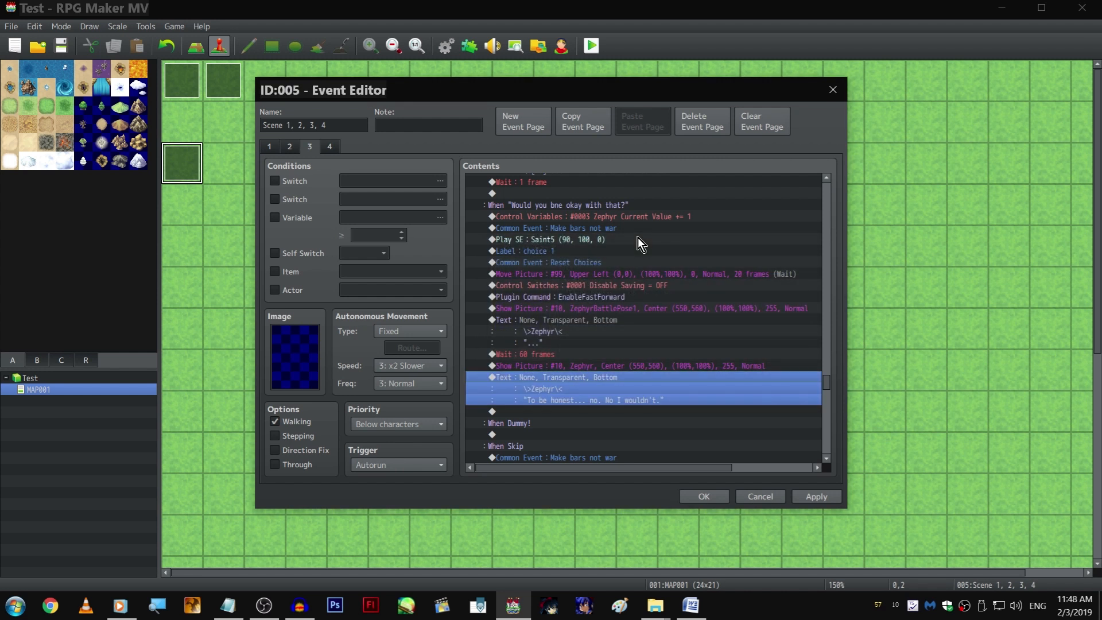
# Copy the "Well THAT's not obvious at ALL." text from the previous branch to below Zephyr's "No I wouldn't" reply
pyautogui.scroll(-2, 642, 253)
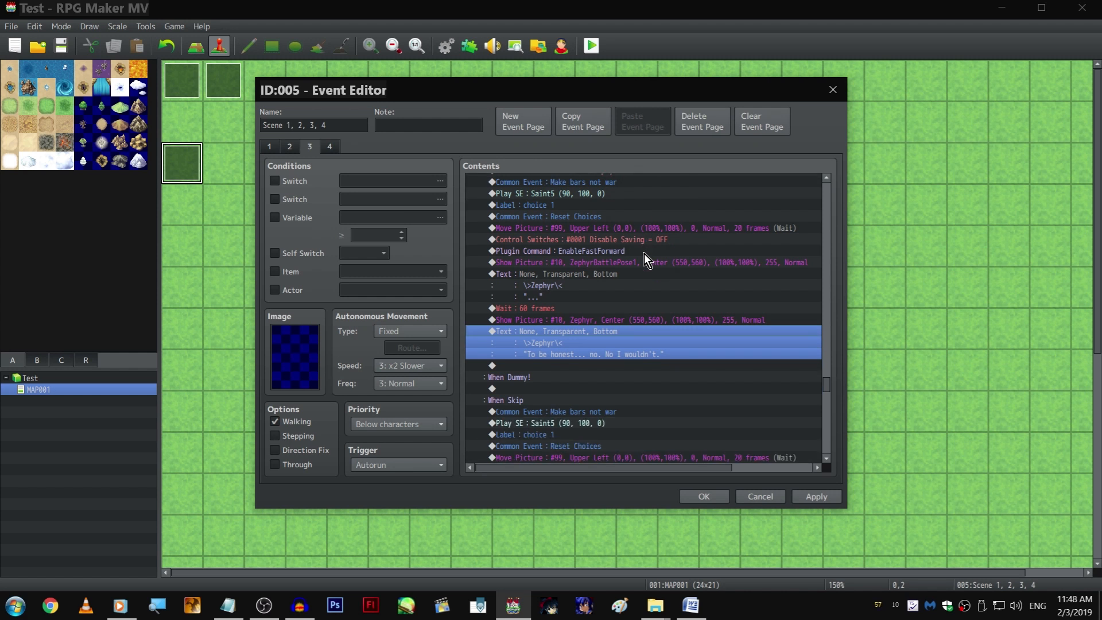
pyautogui.scroll(3, 598, 319)
pyautogui.scroll(2, 596, 297)
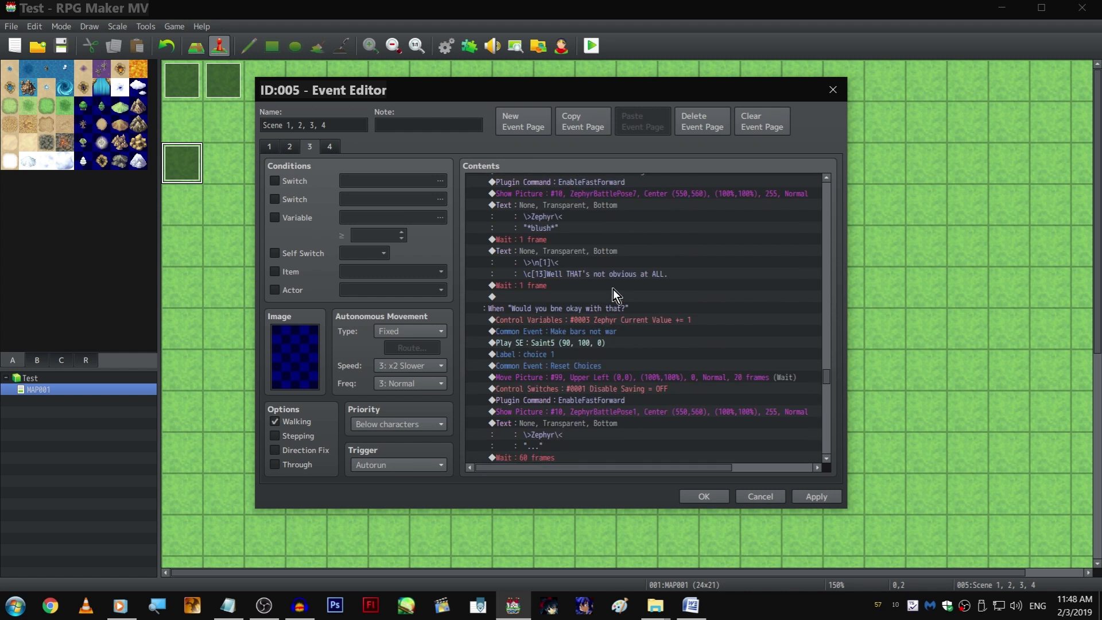
pyautogui.click(617, 251)
pyautogui.hotkey('ctrl', 'c')
pyautogui.scroll(-4, 613, 287)
pyautogui.click(582, 365)
pyautogui.hotkey('ctrl', 'v')
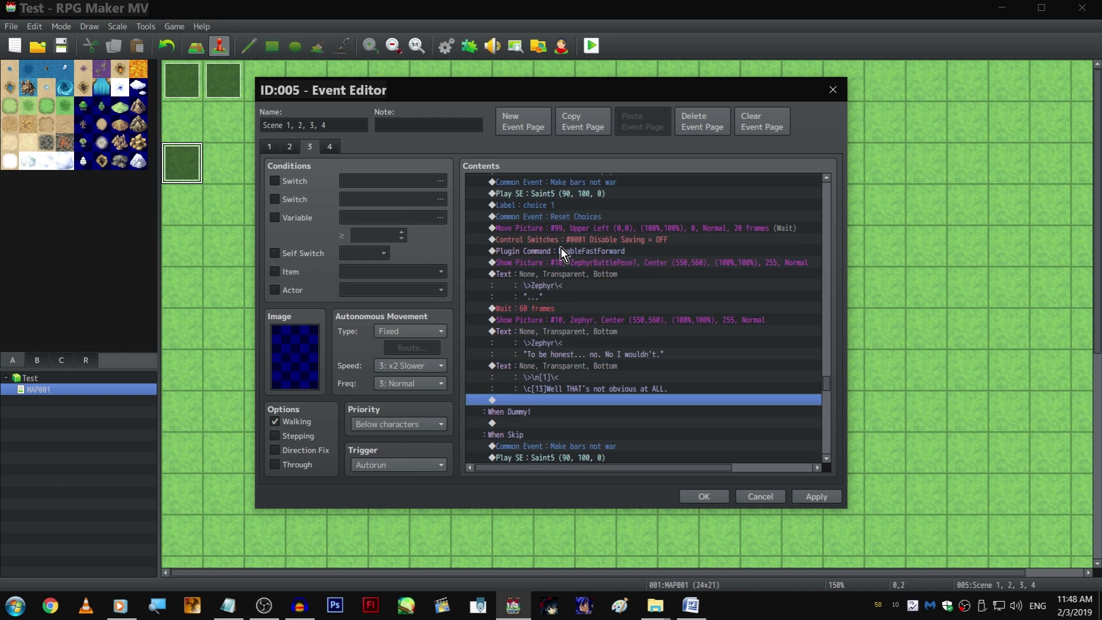
# Copy a 1-frame Wait command in between Zephyr's reply and the copied "Well THAT's not obvious at ALL." text
pyautogui.scroll(4, 573, 247)
pyautogui.click(578, 272)
pyautogui.scroll(-4, 578, 275)
pyautogui.click(587, 354)
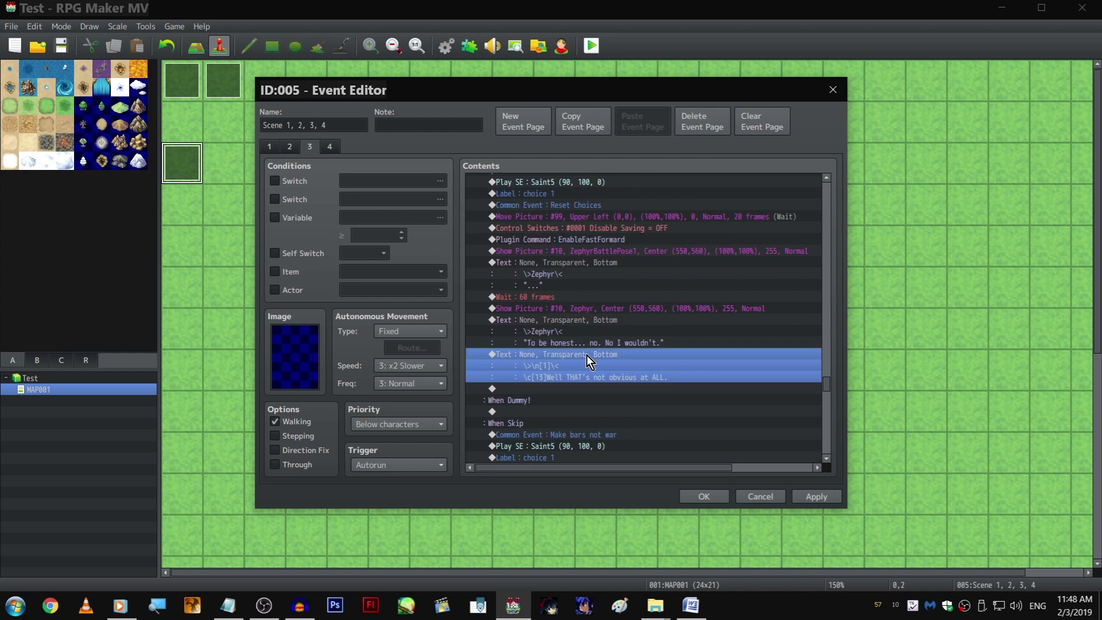
# Reword the copied \n[1] text to "A straightforward answer. I get it.", keeping the \c[13] colour code
pyautogui.doubleClick(586, 354)
pyautogui.click(585, 292)
pyautogui.hotkey('shift', 'End')
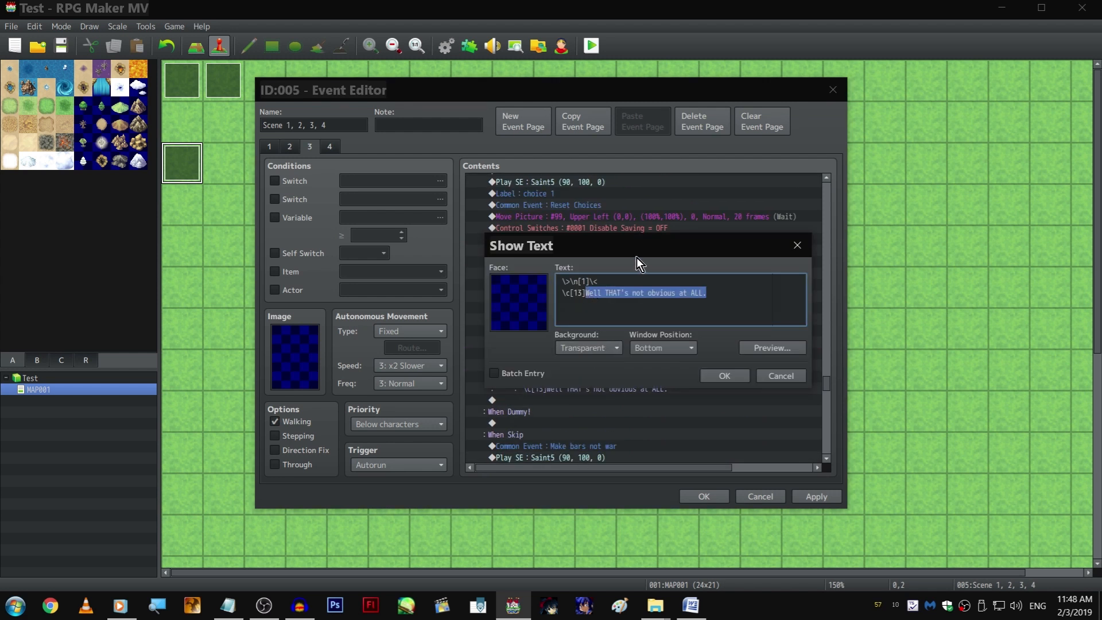
pyautogui.write('A straightforward answer')
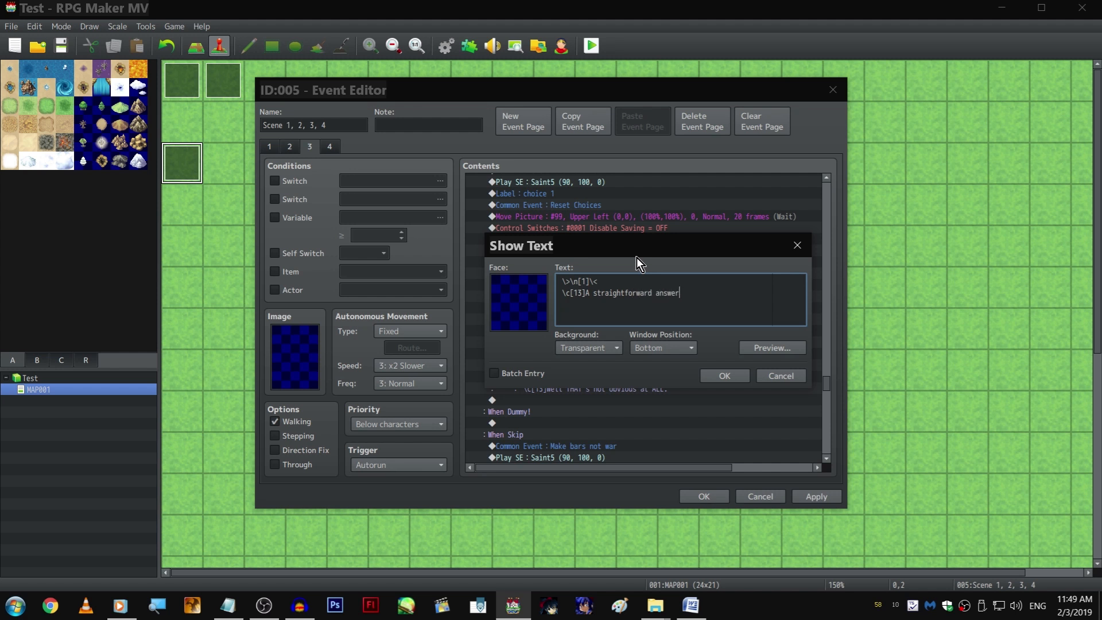
pyautogui.write('. I get it.')
pyautogui.hotkey('ctrl', 'Return')
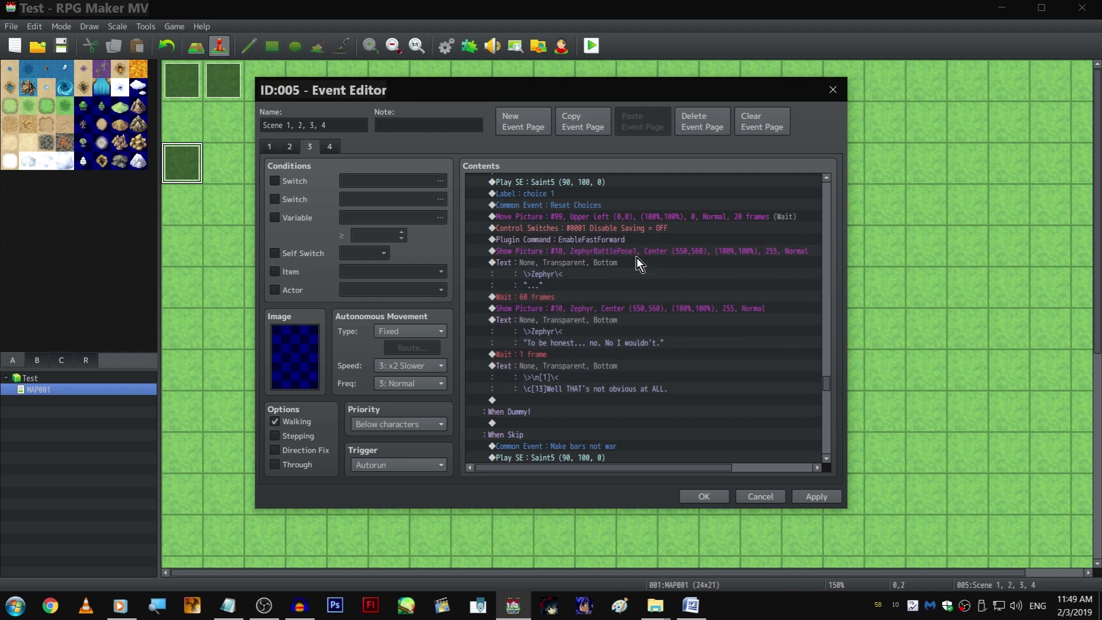
pyautogui.press('Return')
pyautogui.click(718, 374)
# Paste the 1-frame Wait command after the "A straightforward answer. I get it." text
pyautogui.scroll(-2, 660, 321)
pyautogui.click(616, 331)
pyautogui.hotkey('ctrl', 'v')
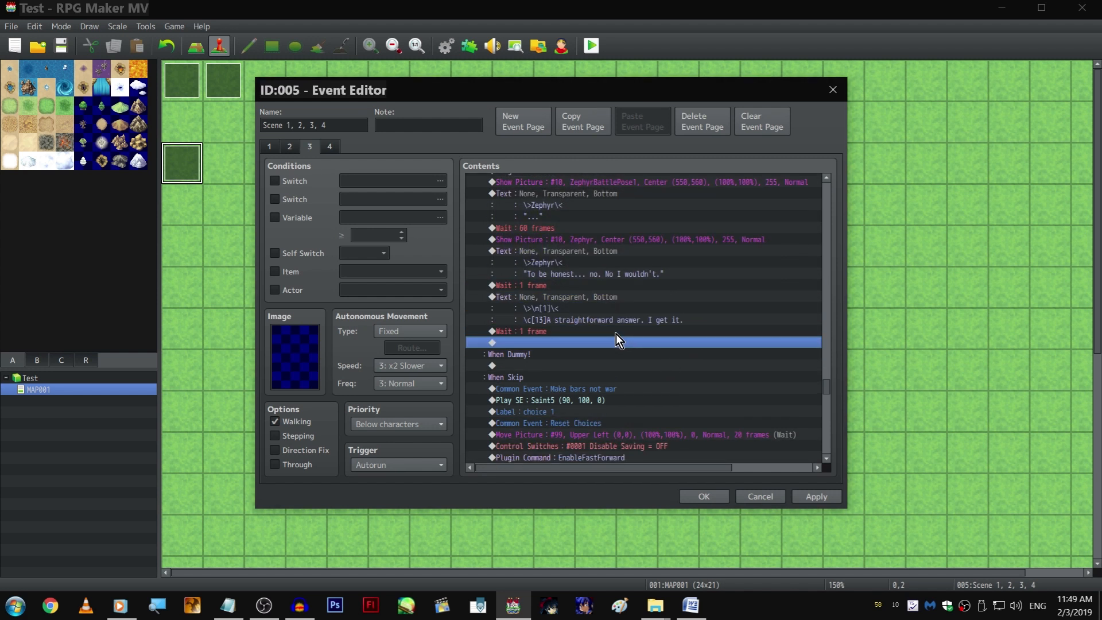
# Copy the "A straightforward answer. I get it." text command to the end of the inner choice's Skip branch
pyautogui.scroll(3, 625, 345)
pyautogui.scroll(-8, 617, 337)
pyautogui.scroll(2, 606, 327)
pyautogui.scroll(-2, 594, 276)
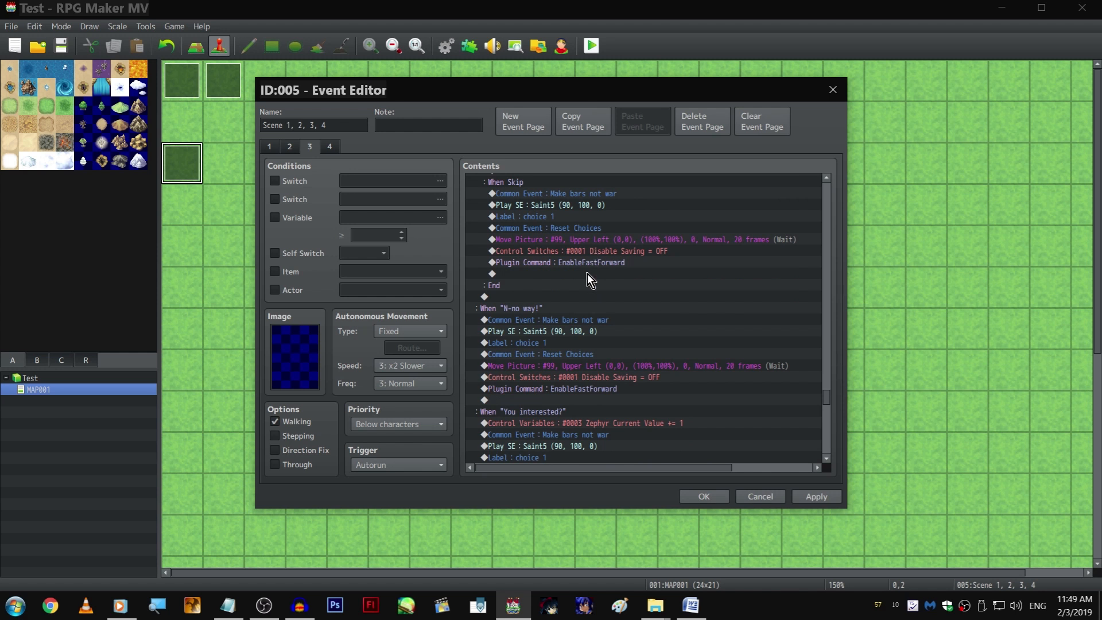
pyautogui.scroll(8, 586, 274)
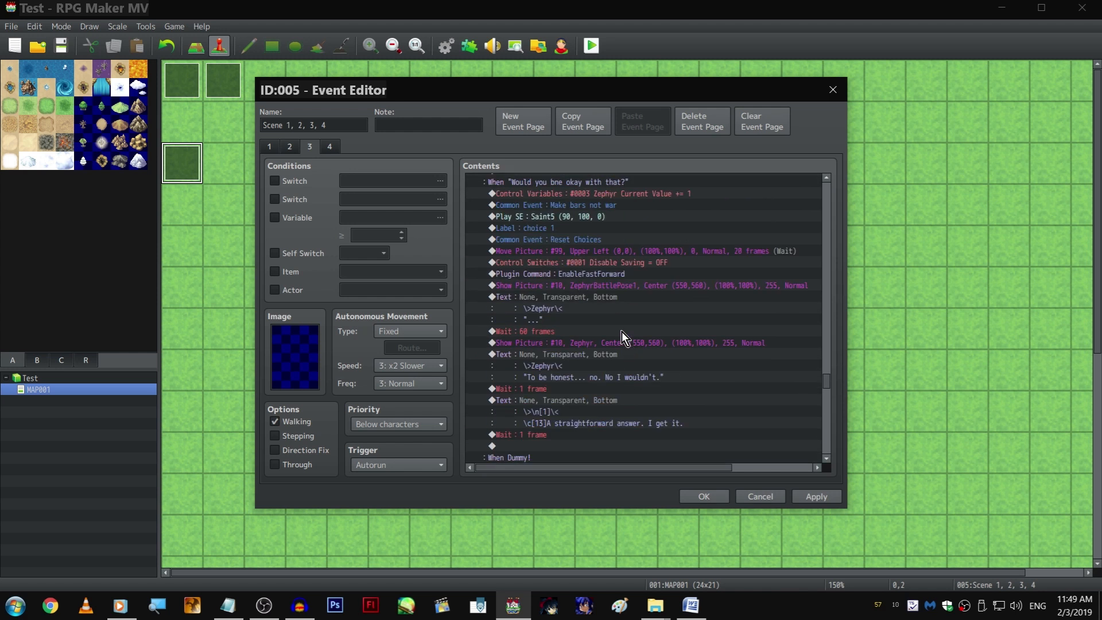
pyautogui.click(605, 402)
pyautogui.scroll(-10, 608, 390)
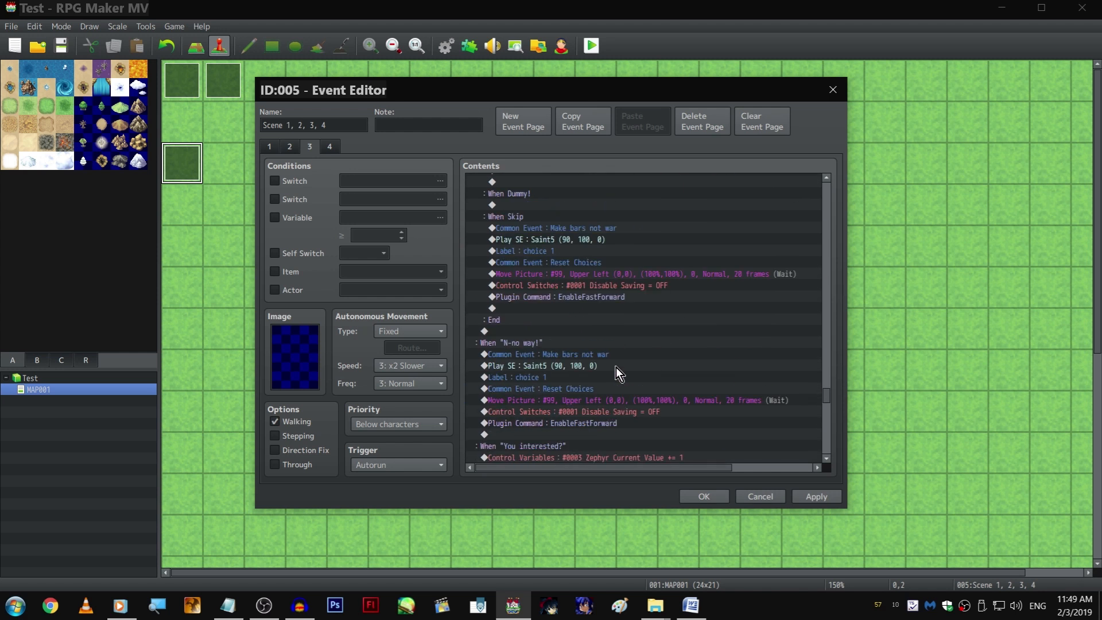
pyautogui.click(589, 311)
pyautogui.hotkey('ctrl', 'v')
# Change the Skip branch text to "...In the end, I was too dumfounded" with "to ask anything..." on a second line
pyautogui.doubleClick(589, 309)
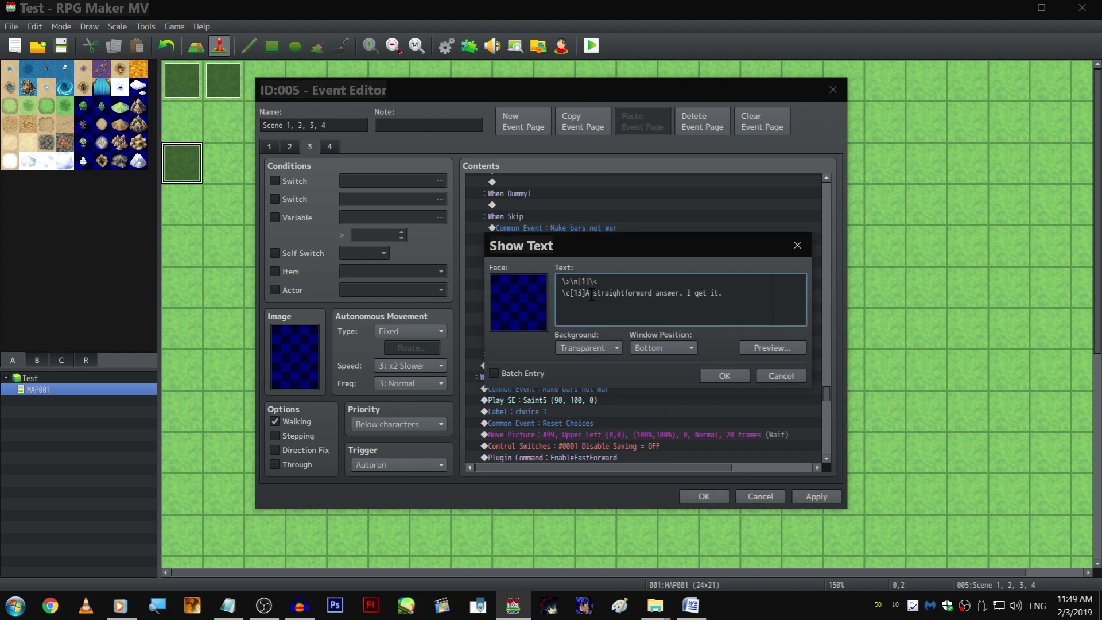
pyautogui.keyDown('shift'); pyautogui.click(590, 294); pyautogui.keyUp('shift')
pyautogui.hotkey('shift', 'Left')
pyautogui.write('...In the end')
pyautogui.press('BackSpace')
pyautogui.write(', I was too dumbfounded')
pyautogui.press('Return')
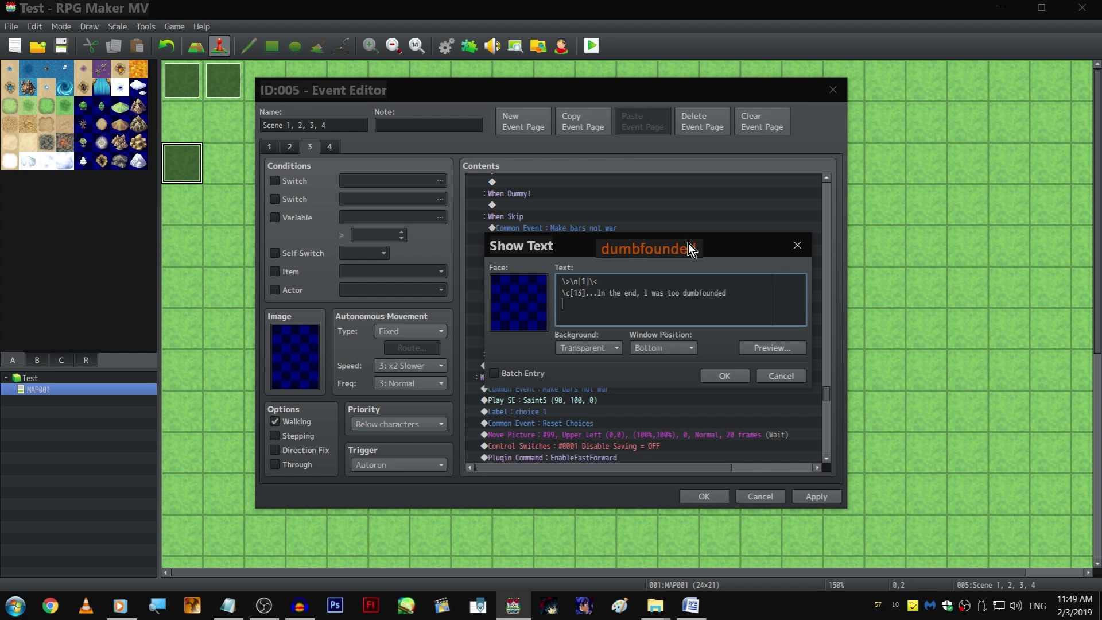
pyautogui.click(687, 245)
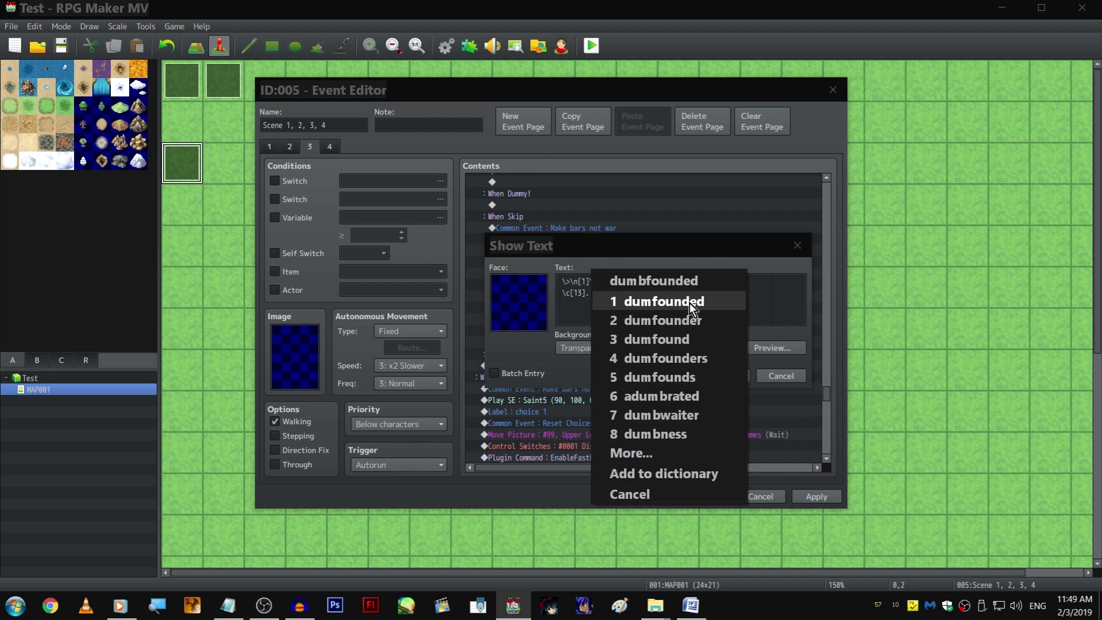
pyautogui.click(713, 304)
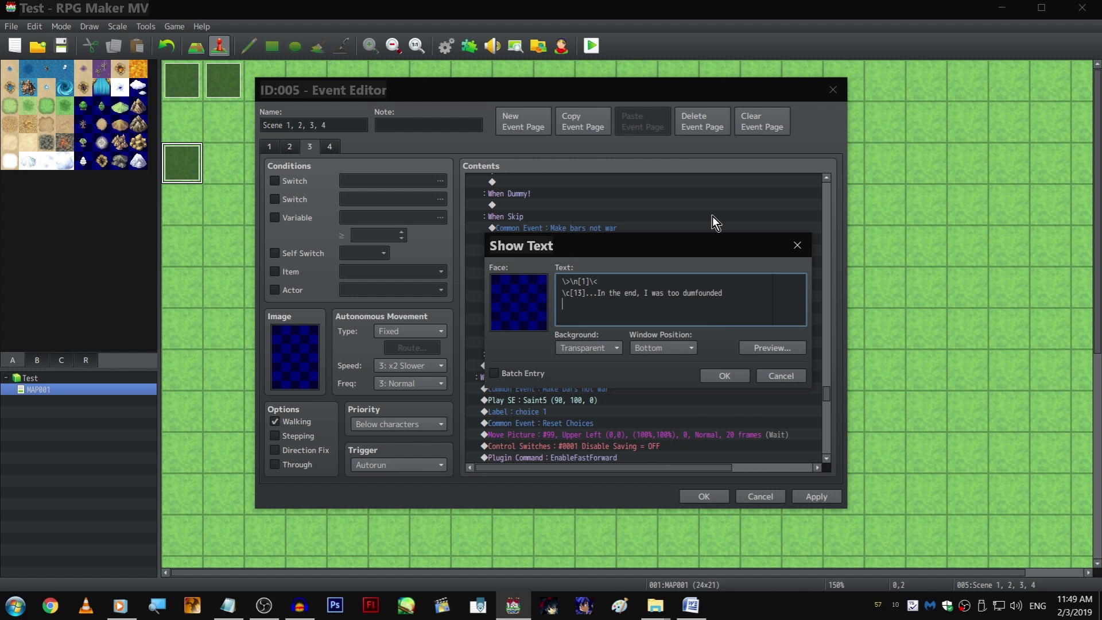
pyautogui.write('to ask anything...')
pyautogui.hotkey('ctrl', 'Return')
# Check the end of the Skip branch and apply the changes to the event
pyautogui.scroll(-2, 708, 226)
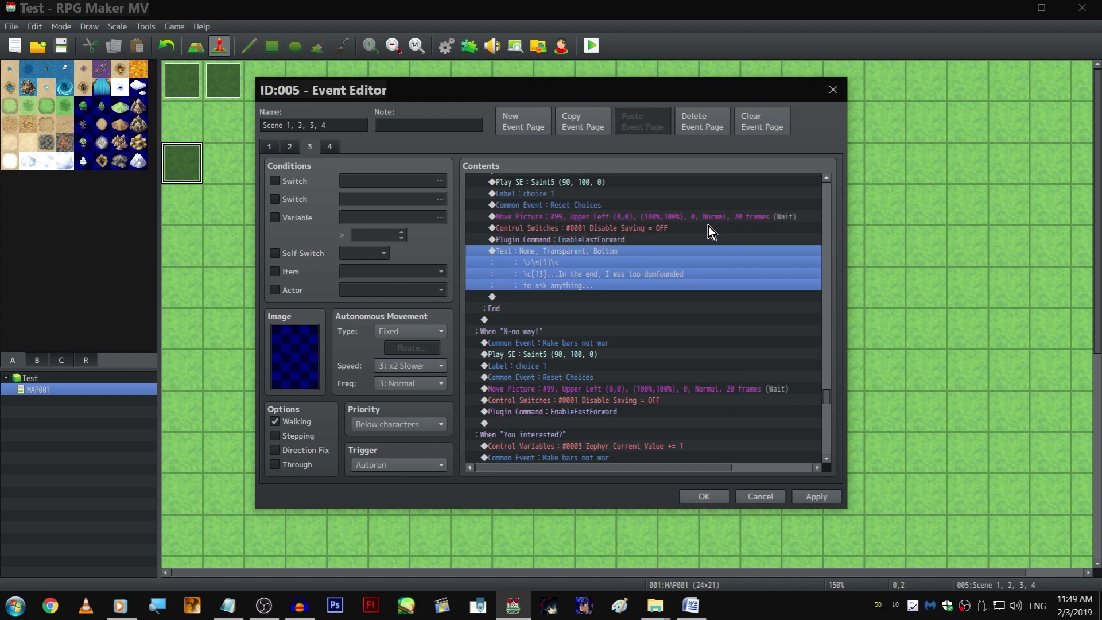
pyautogui.scroll(-1, 705, 231)
pyautogui.click(618, 273)
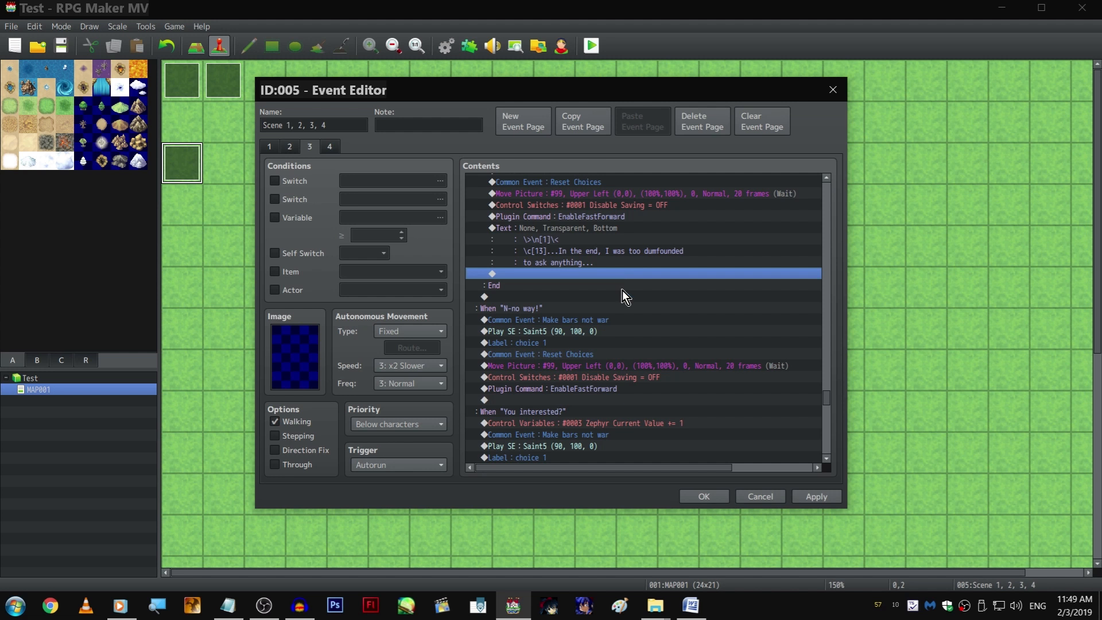
pyautogui.scroll(-1, 622, 322)
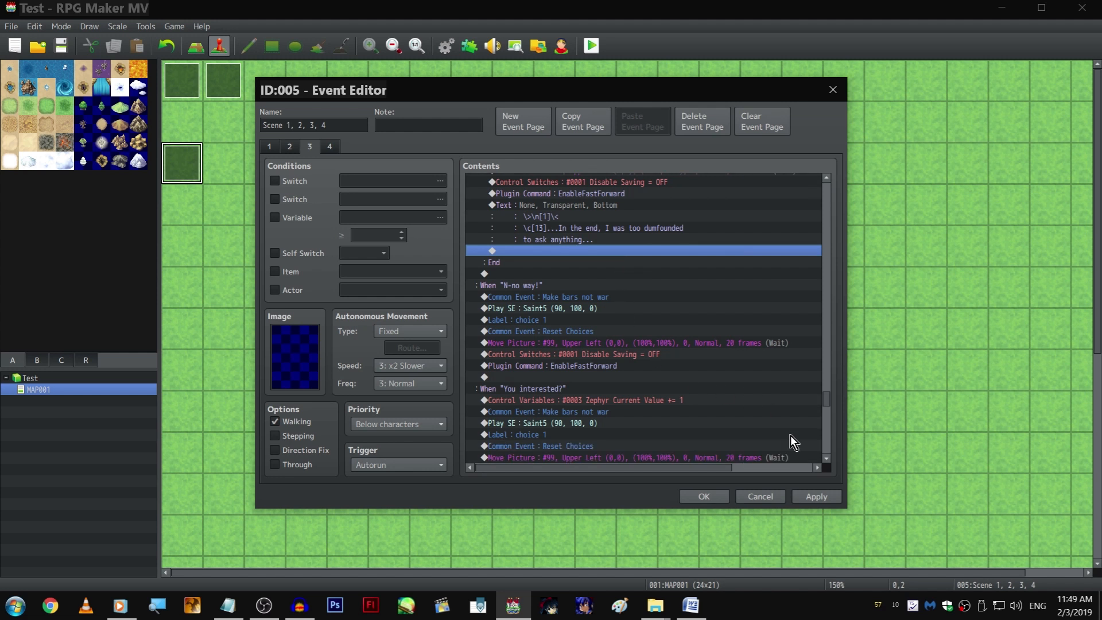
pyautogui.click(818, 500)
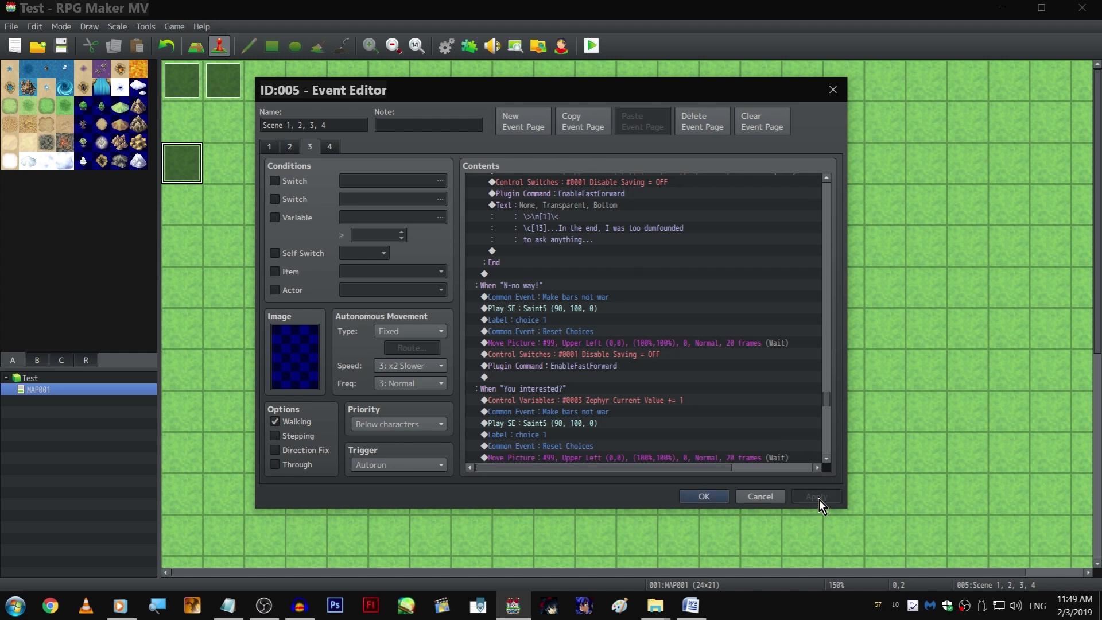
# Copy the 1-frame Wait command to the end of the inner choice's Skip branch, after the "to ask anything..." text
pyautogui.click(591, 260)
pyautogui.scroll(5, 606, 269)
pyautogui.click(579, 189)
pyautogui.scroll(-4, 597, 252)
pyautogui.click(606, 285)
pyautogui.click(602, 266)
pyautogui.click(598, 274)
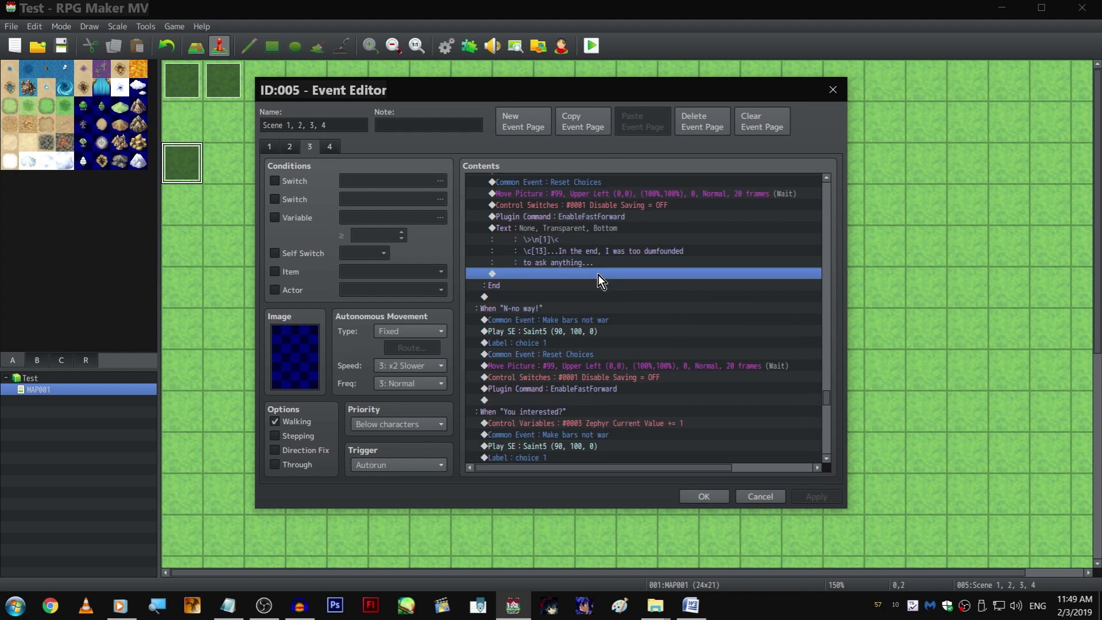
pyautogui.hotkey('ctrl', 'v')
pyautogui.scroll(-3, 598, 292)
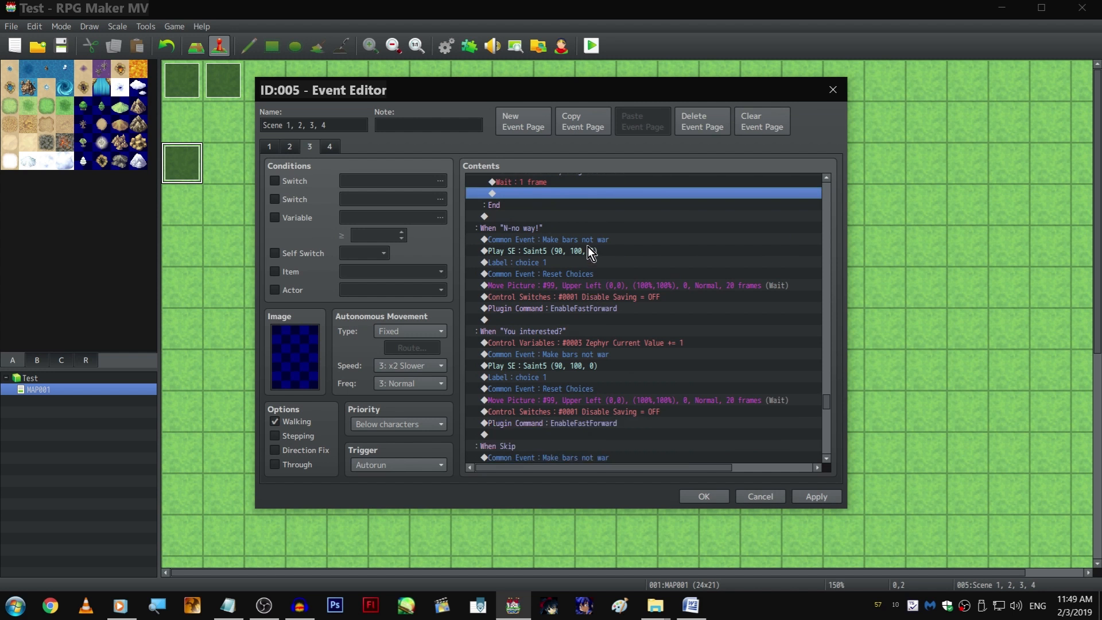
# Copy the Zephyr picture command and the "To be honest... no. No I wouldn't." text to the end of the "N-no way!" branch
pyautogui.scroll(-2, 591, 236)
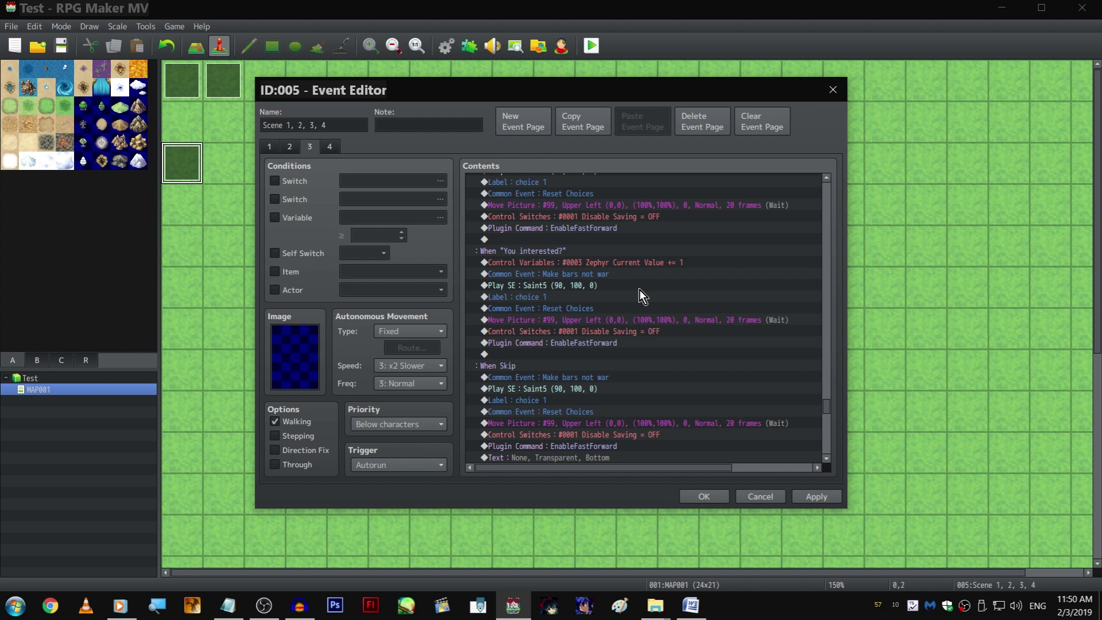
pyautogui.scroll(-1, 671, 316)
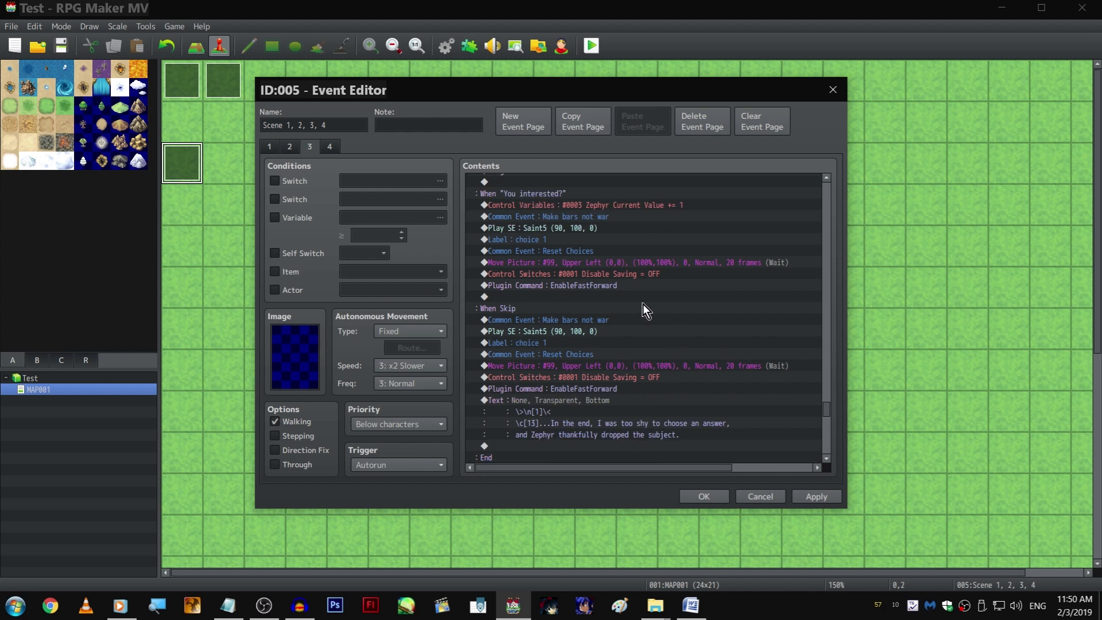
pyautogui.scroll(5, 642, 301)
pyautogui.click(641, 306)
pyautogui.scroll(8, 594, 373)
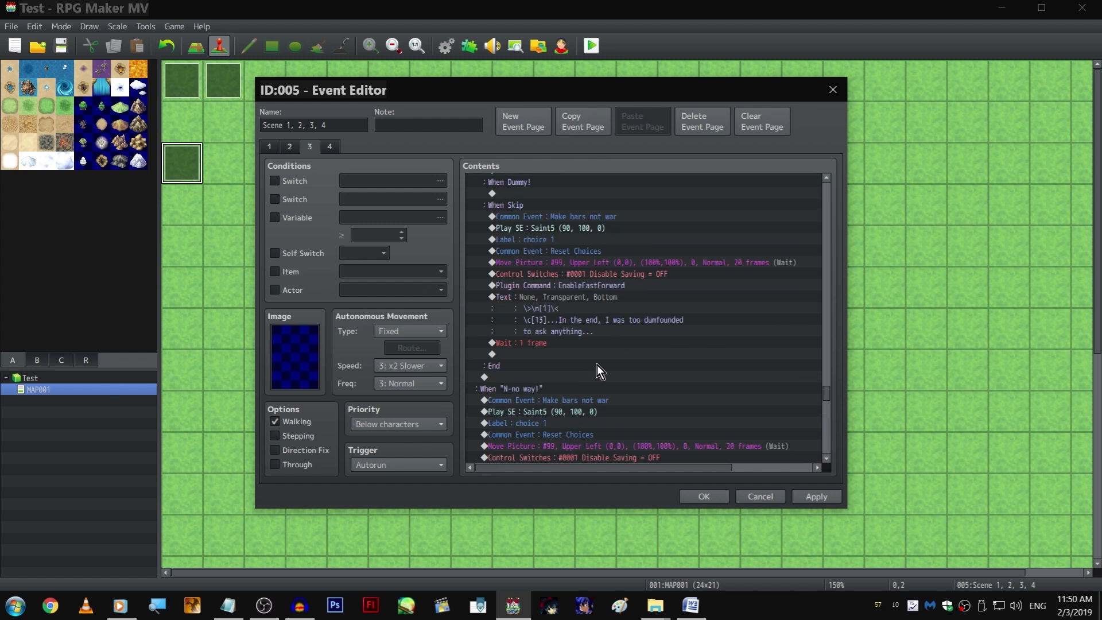
pyautogui.scroll(-6, 606, 274)
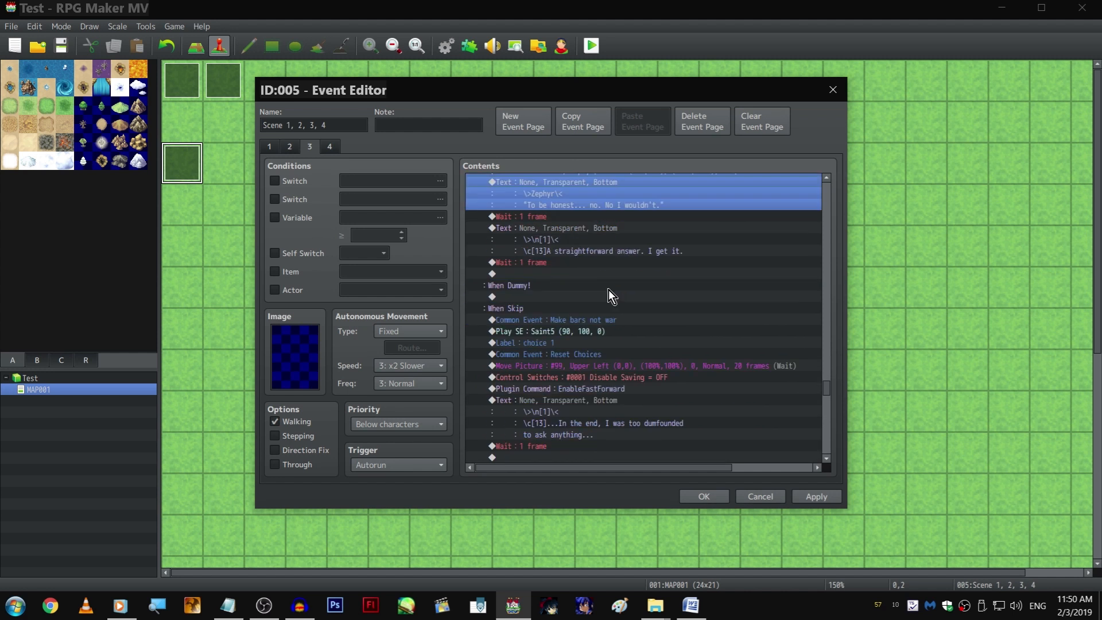
pyautogui.click(576, 299)
pyautogui.hotkey('ctrl', 'v')
# Change the image of the "N-no way!" branch's Show Picture command to ZephyrNeutral
pyautogui.doubleClick(612, 297)
pyautogui.doubleClick(632, 247)
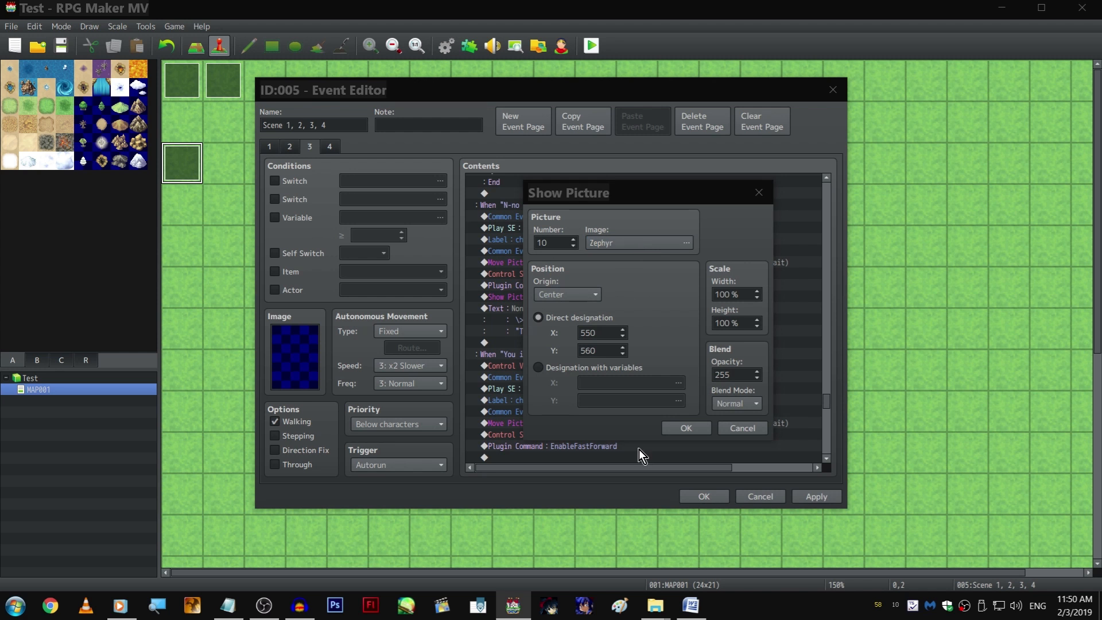
pyautogui.click(540, 328)
pyautogui.scroll(-4, 539, 316)
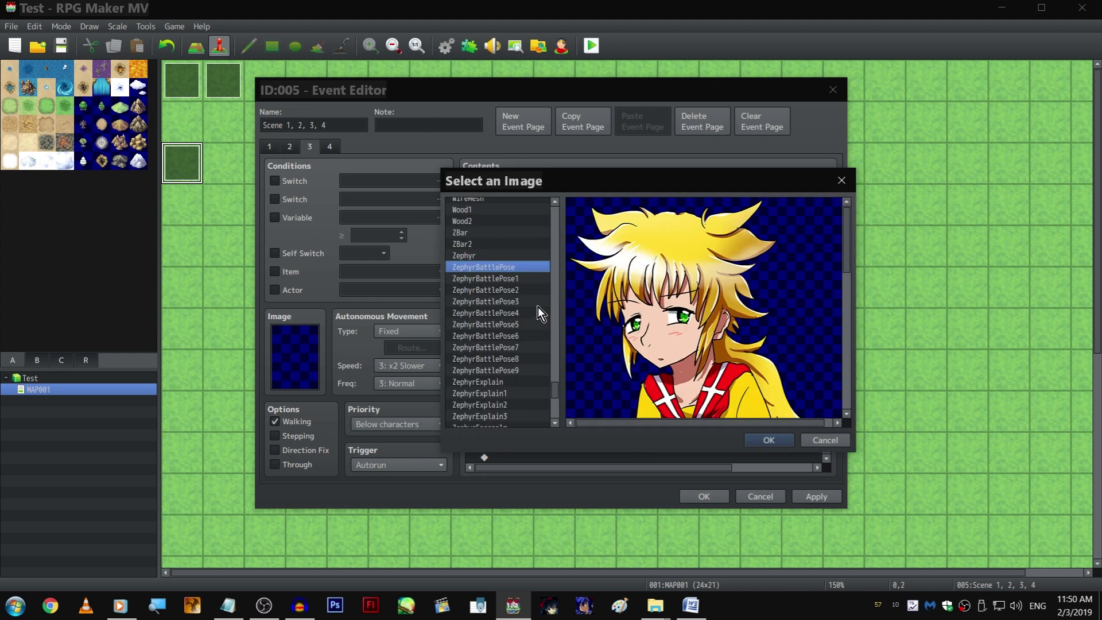
pyautogui.click(521, 347)
pyautogui.scroll(-1, 521, 348)
pyautogui.click(521, 347)
pyautogui.scroll(-1, 519, 353)
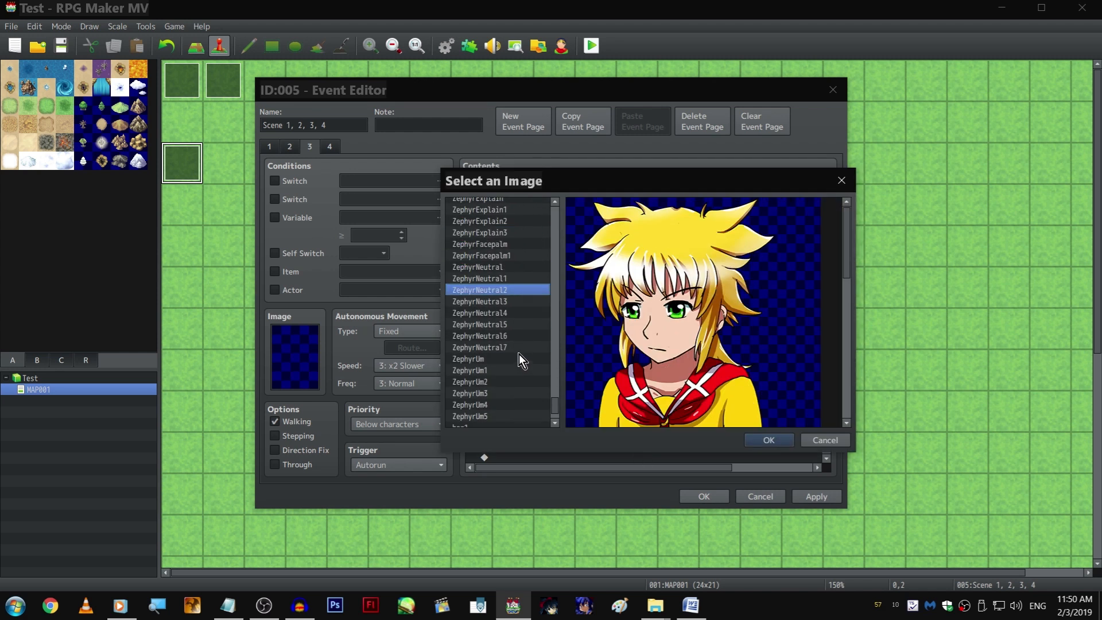
pyautogui.click(519, 354)
pyautogui.scroll(-1, 518, 353)
pyautogui.click(504, 296)
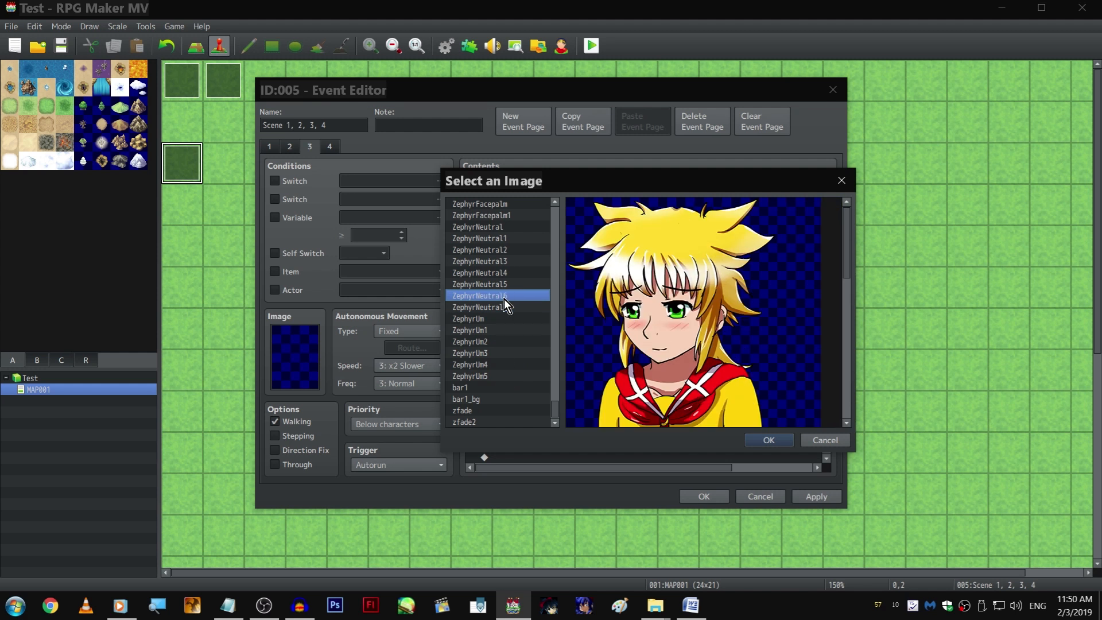
pyautogui.click(501, 284)
pyautogui.click(500, 272)
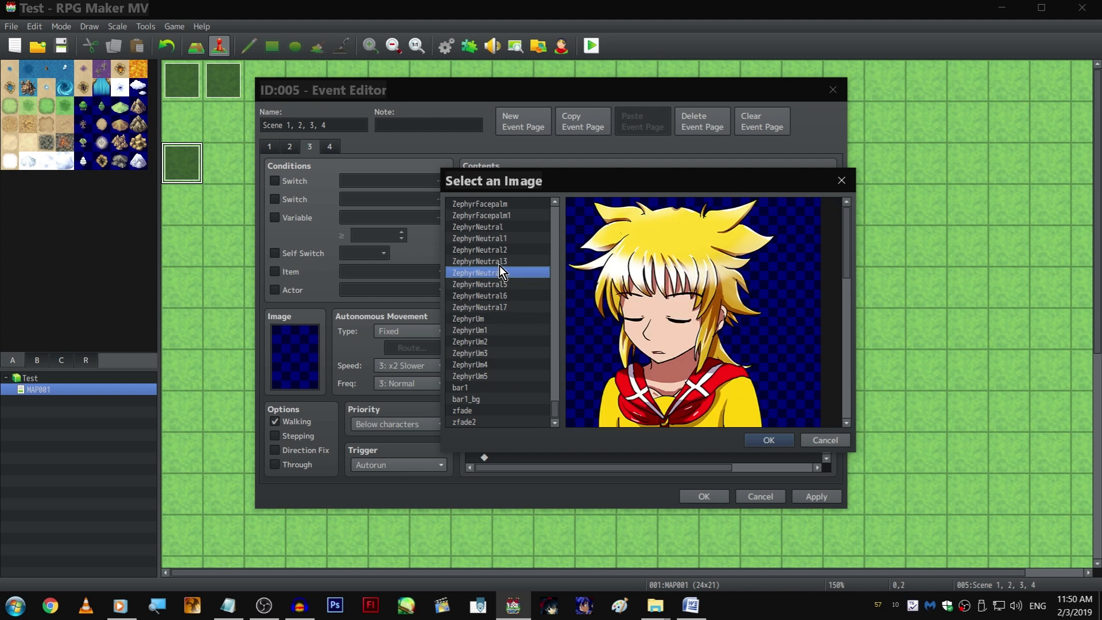
pyautogui.click(499, 261)
pyautogui.click(497, 250)
pyautogui.click(499, 239)
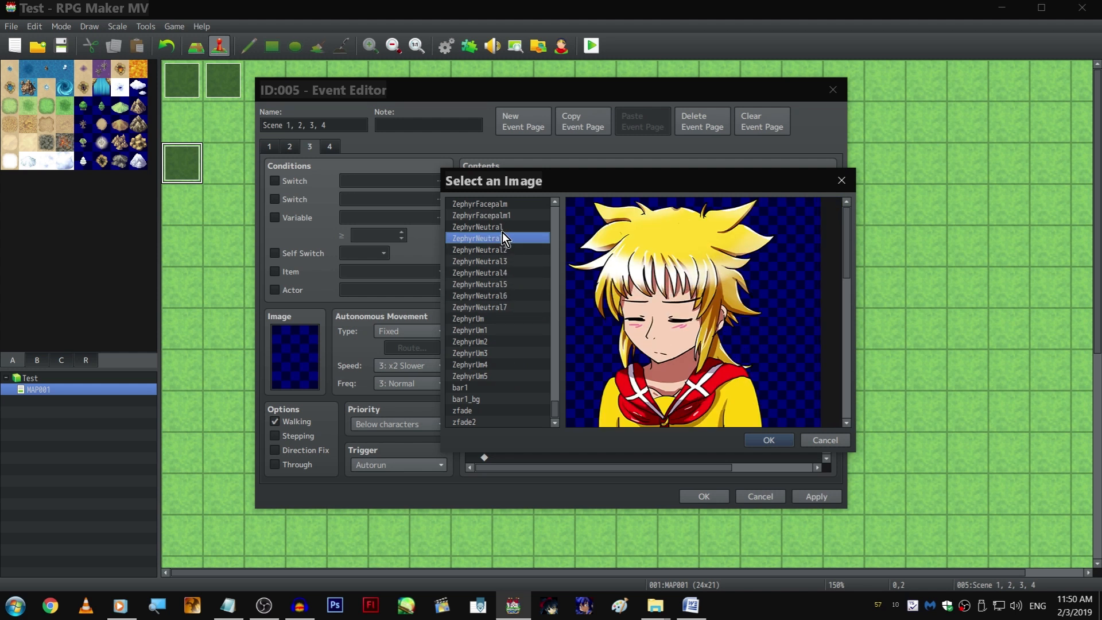
pyautogui.click(503, 228)
pyautogui.doubleClick(504, 229)
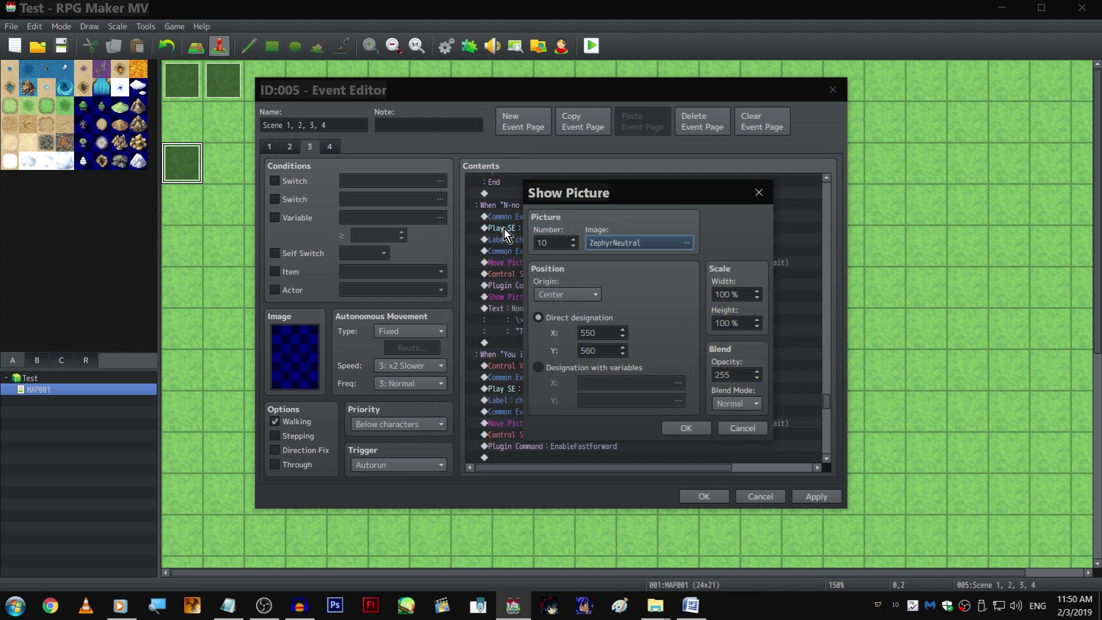
pyautogui.click(688, 417)
# Change Zephyr's line in the "N-no way!" branch to "I see... So it is like that, then." in quotation marks
pyautogui.click(597, 308)
pyautogui.doubleClick(597, 307)
pyautogui.hotkey('shift', 'Home')
pyautogui.hotkey('shift', 'Right')
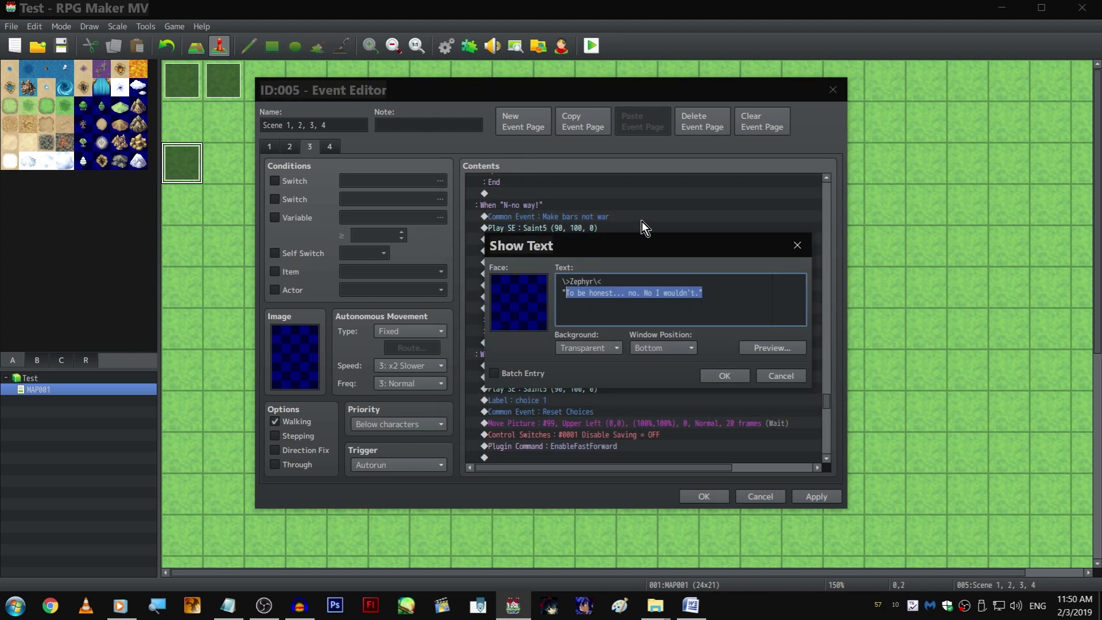
pyautogui.write('I see..')
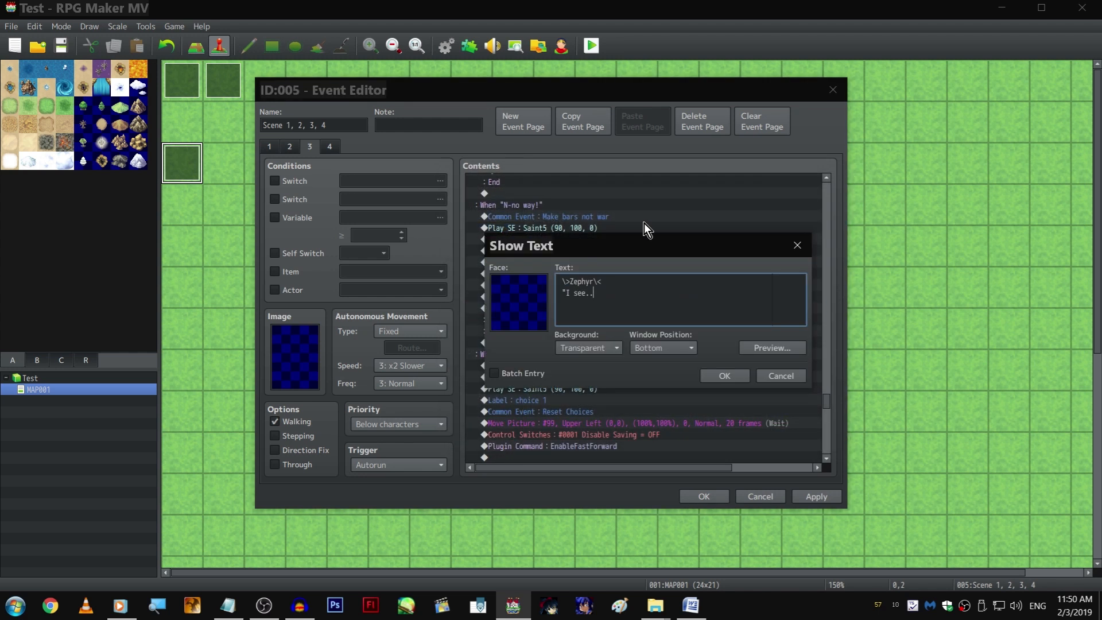
pyautogui.write('. So it is like that, then."')
pyautogui.hotkey('ctrl', 'Return')
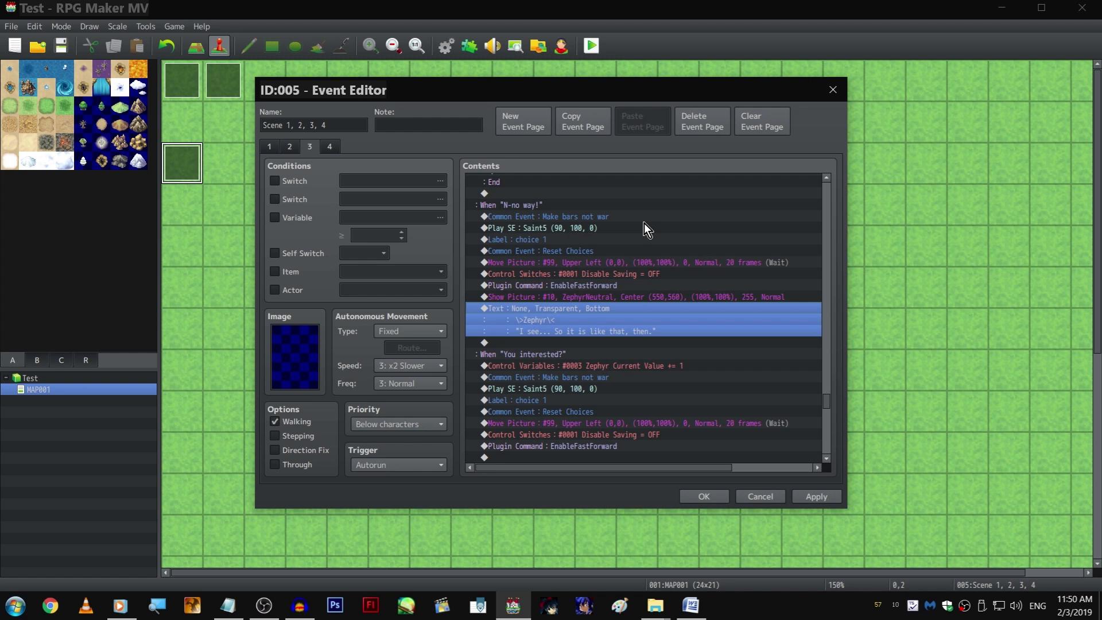
# Add a 1-frame Wait after the "I see... So it is like that, then." text
pyautogui.doubleClick(617, 342)
pyautogui.click(735, 184)
pyautogui.press('Return')
# Copy the "...In the end, I was too dumfounded" text command to the end of the "N-no way!" branch
pyautogui.scroll(5, 618, 284)
pyautogui.click(616, 274)
pyautogui.scroll(-6, 609, 316)
pyautogui.click(569, 308)
pyautogui.hotkey('ctrl', 'v')
# Change the copied text to "Um, ok. What is like what exactly? Did I do something wrong" with "here.......?" on a second line
pyautogui.doubleClick(569, 308)
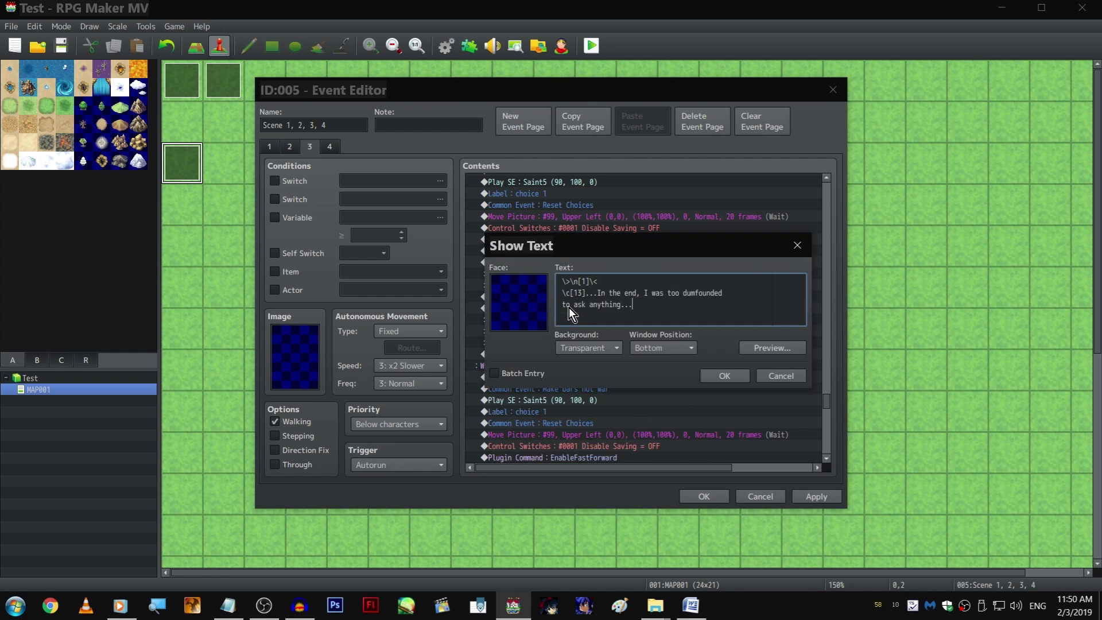
pyautogui.moveTo(633, 306); pyautogui.dragTo(585, 293)
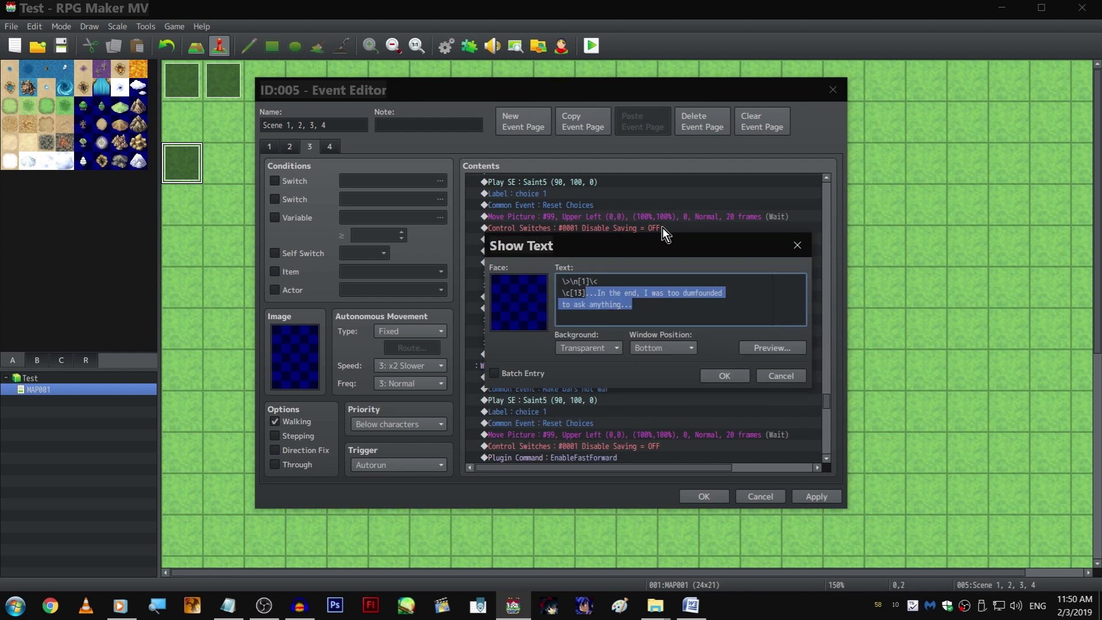
pyautogui.write('Um, ')
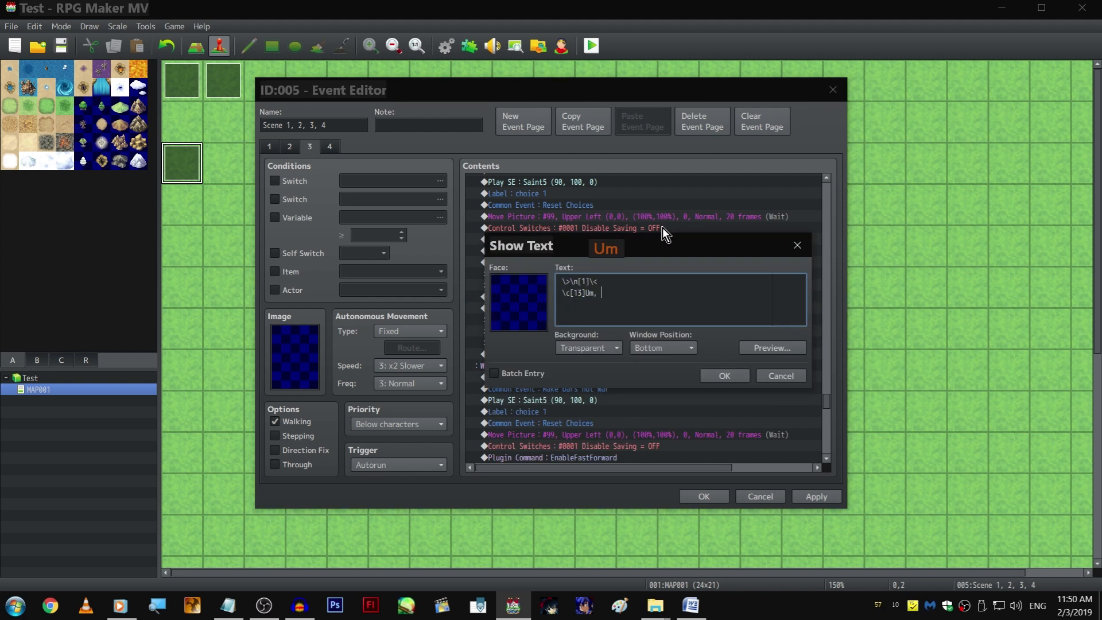
pyautogui.write('ok. What i')
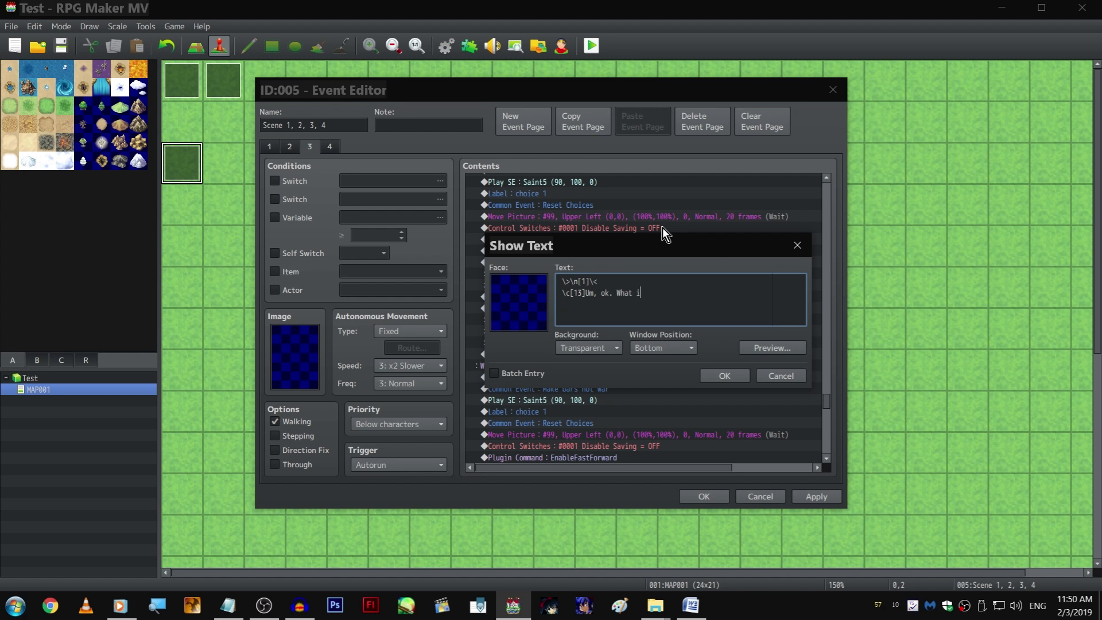
pyautogui.write('s like what exactly? Did I do something wr')
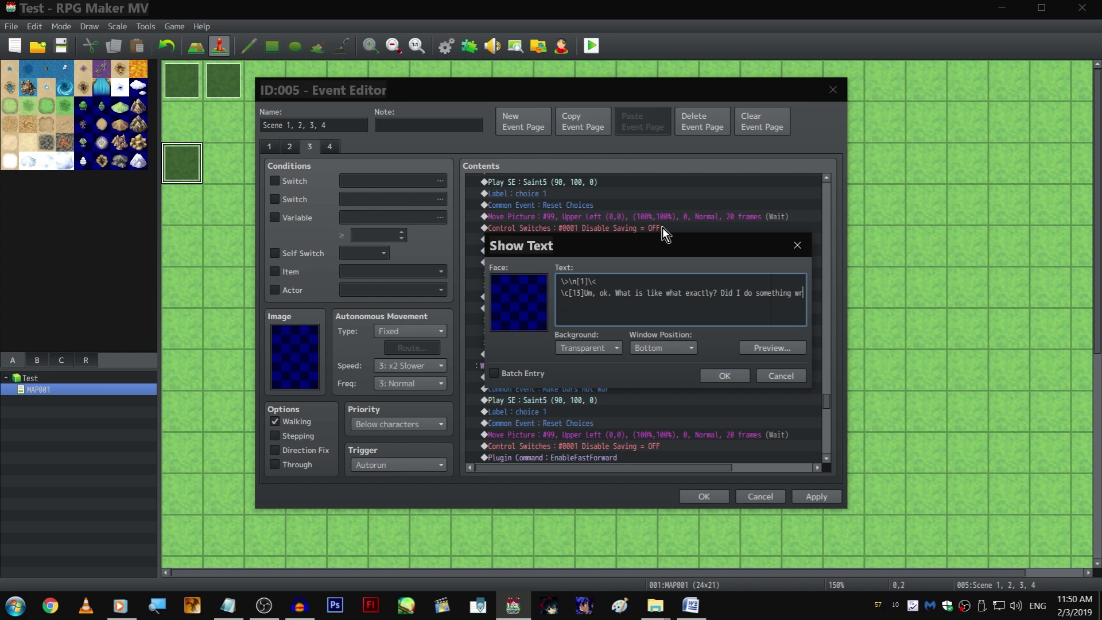
pyautogui.write(' here.')
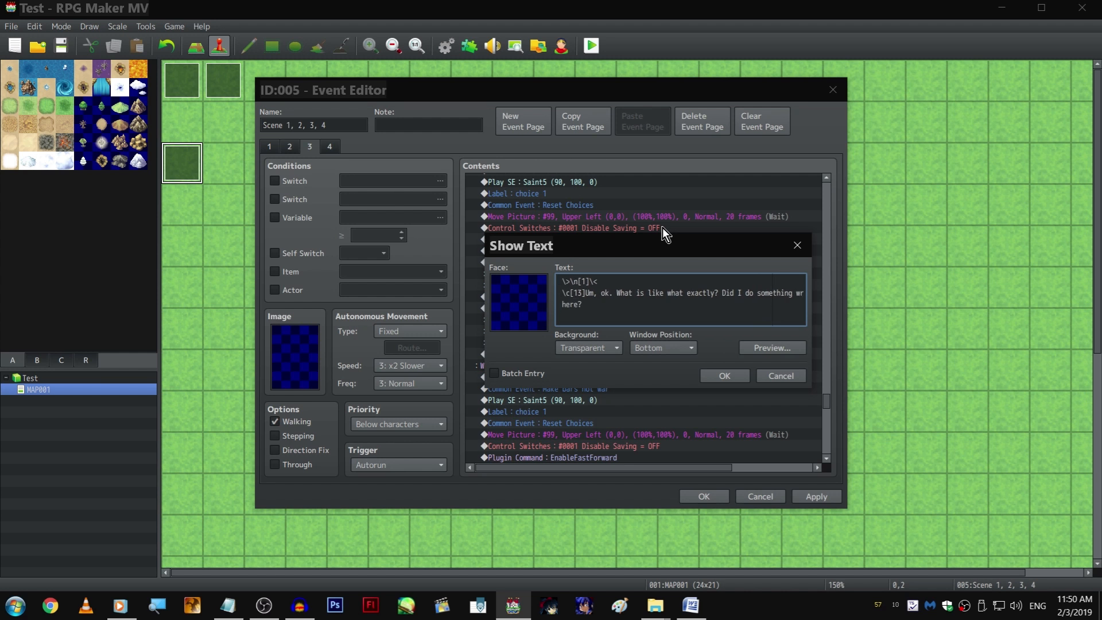
pyautogui.write('......?')
pyautogui.hotkey('ctrl', 'Return')
# Duplicate the "Um, ok." text command and replace the copy's wording with "Zephyr remained silent for a bit."
pyautogui.hotkey('ctrl', 'c')
pyautogui.hotkey('ctrl', 'v')
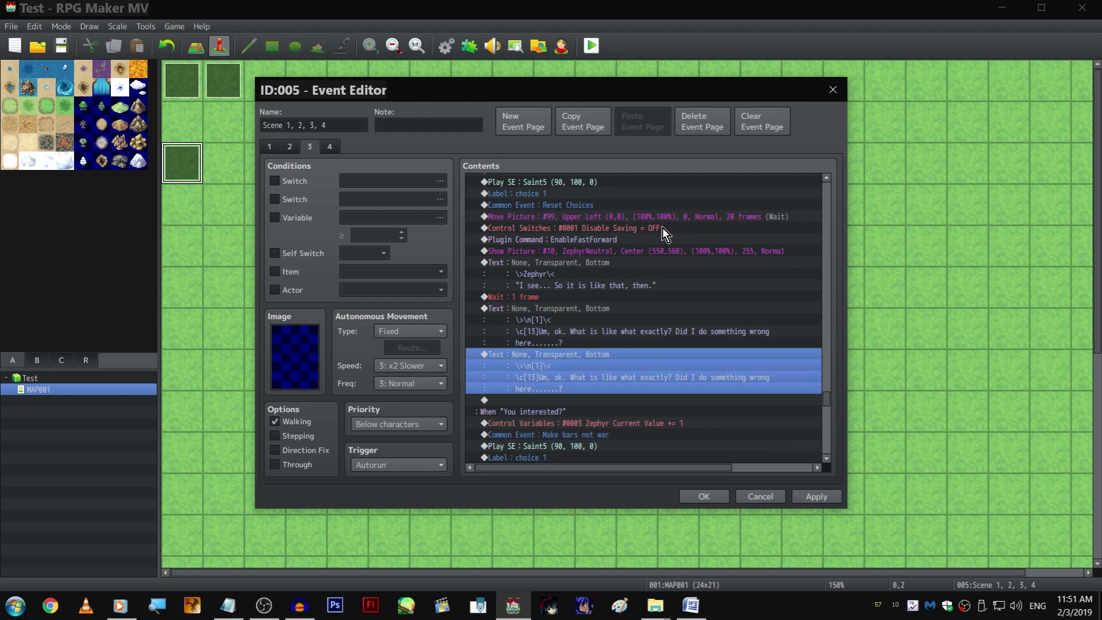
pyautogui.press('space')
pyautogui.hotkey('shift', 'Up')
pyautogui.hotkey('shift', 'Left')
pyautogui.hotkey('shift', 'Left')
pyautogui.hotkey('shift', 'Left')
pyautogui.hotkey('shift', 'Left')
pyautogui.hotkey('shift', 'Left')
pyautogui.hotkey('shift', 'Left')
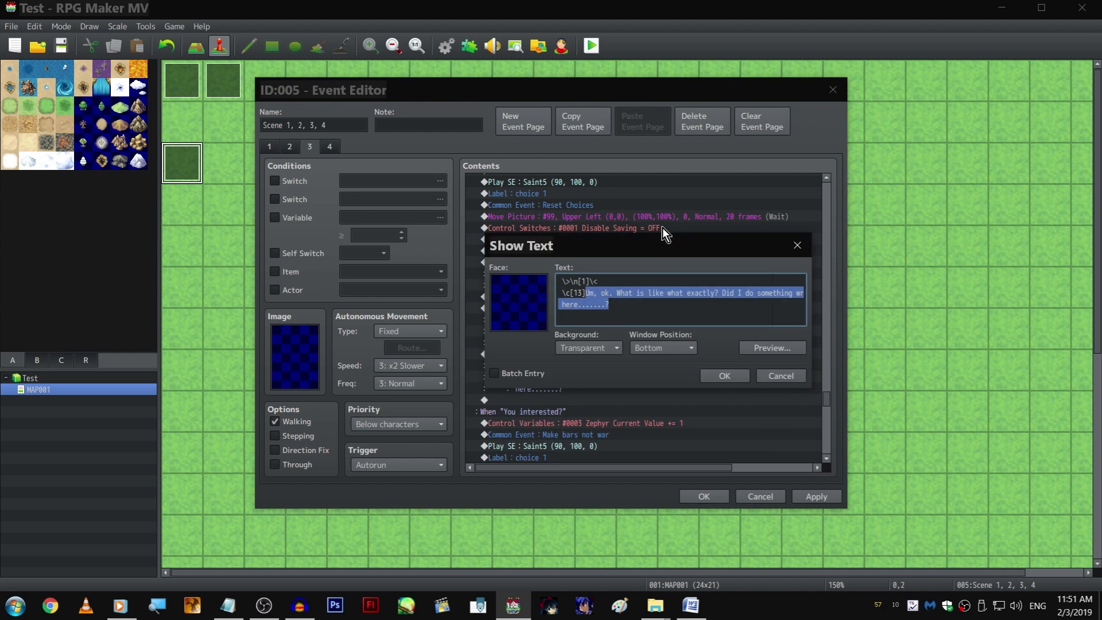
pyautogui.write('Zephyr')
pyautogui.write('rem')
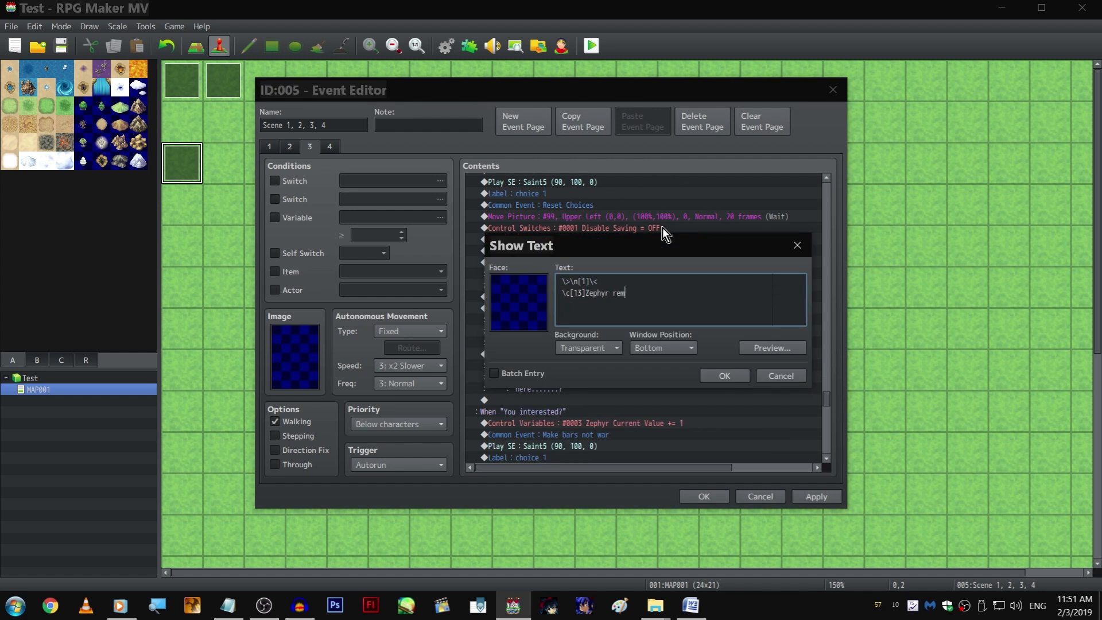
pyautogui.write('ained silent for a bit.')
pyautogui.press('Return')
# Continue the text with "I scrambled to think of something even half-coherent" and "to say." on the following lines
pyautogui.write('I scrambed')
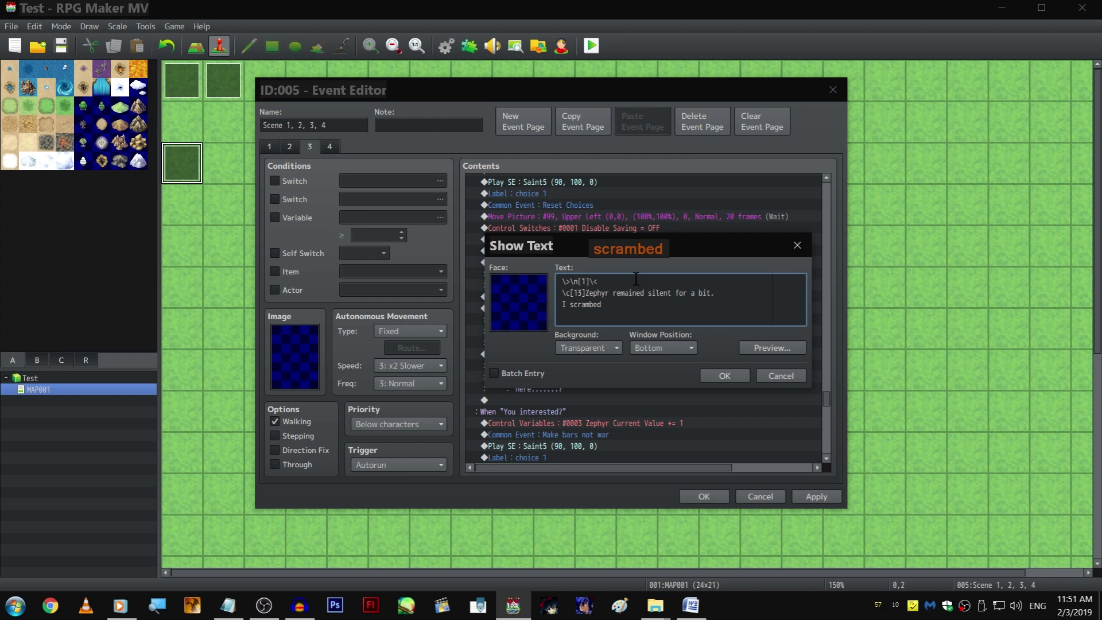
pyautogui.click(642, 244)
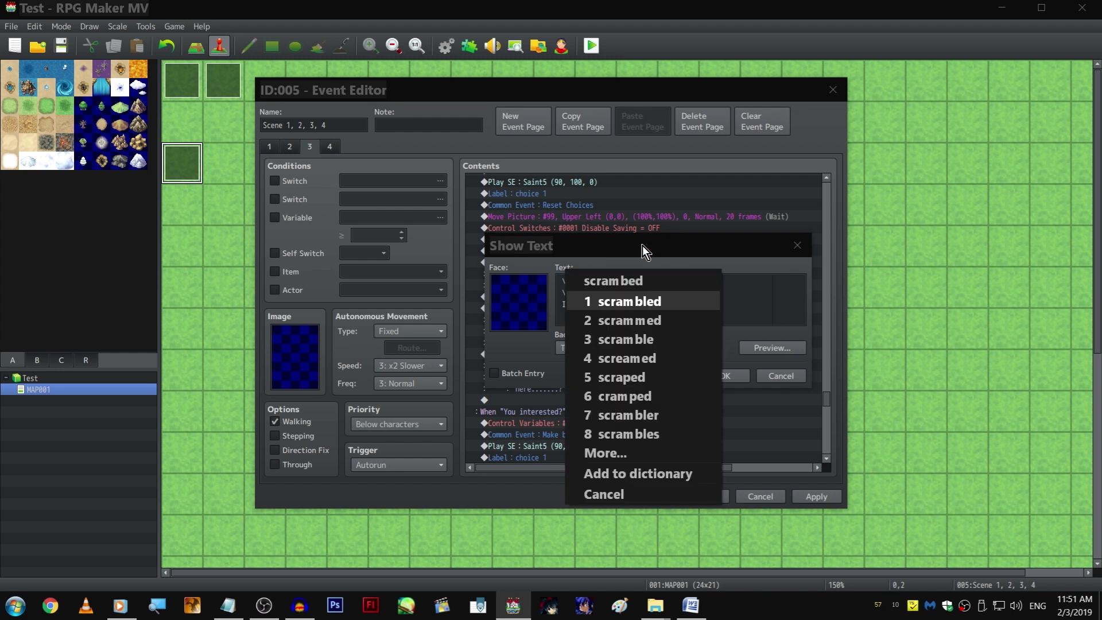
pyautogui.click(641, 301)
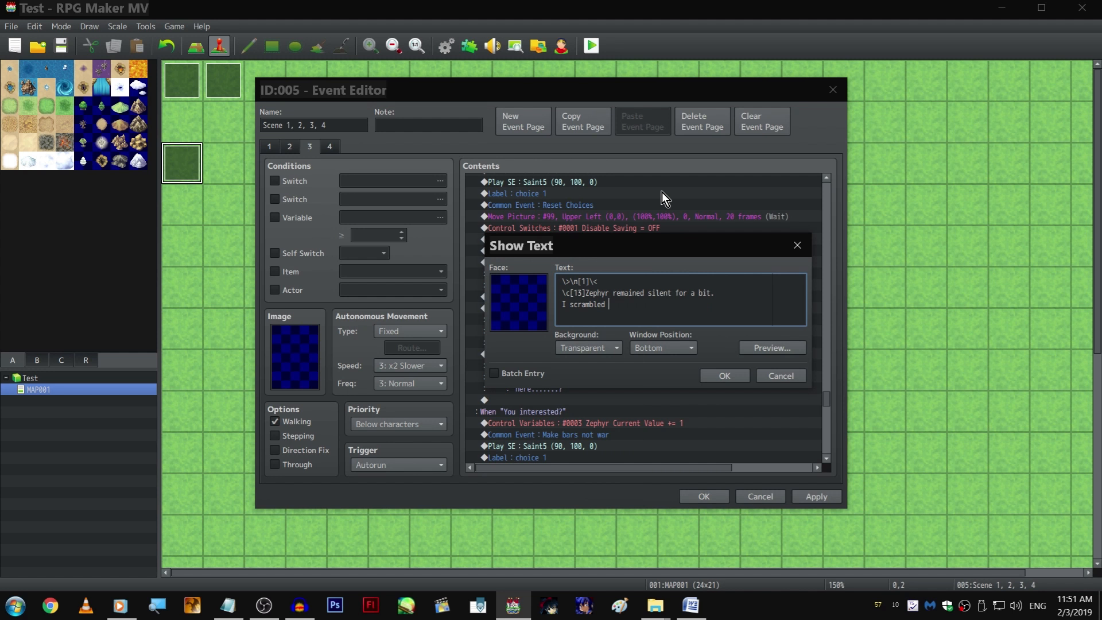
pyautogui.write('to think of')
pyautogui.write(' something to say')
pyautogui.write('even half-co')
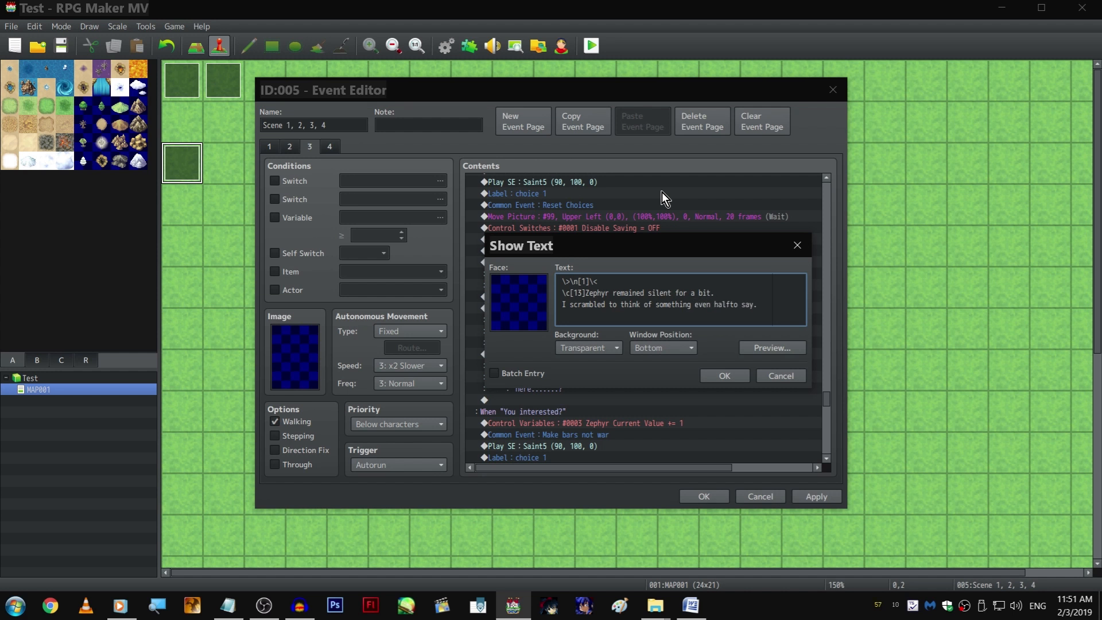
pyautogui.write('herent to')
pyautogui.hotkey('ctrl', 'Return')
# Replace "half" with "moderately" in the "I scrambled to think of something even half-coherent" line
pyautogui.press('space')
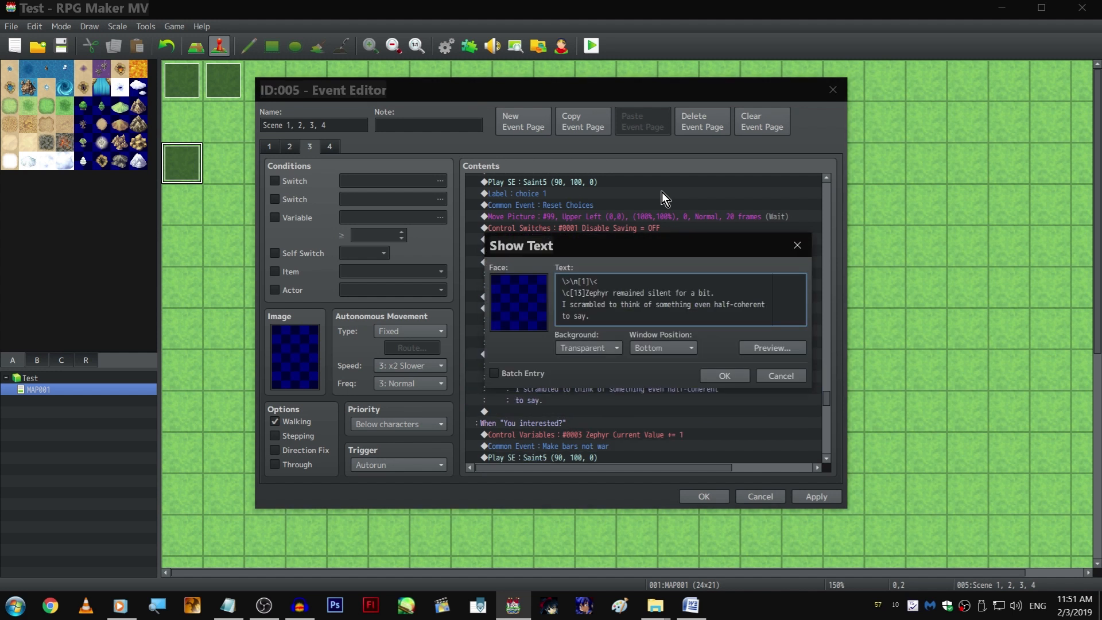
pyautogui.hotkey('ctrl', 'Left')
pyautogui.hotkey('ctrl', 'Left')
pyautogui.hotkey('ctrl', 'shift', 'Left')
pyautogui.write('mi')
pyautogui.press('BackSpace')
pyautogui.write('oderately')
pyautogui.hotkey('ctrl', 'Return')
# Paste copies of the 1-frame Wait after the "Um, ok." text and after the "Zephyr remained silent for a bit." text
pyautogui.scroll(-3, 661, 194)
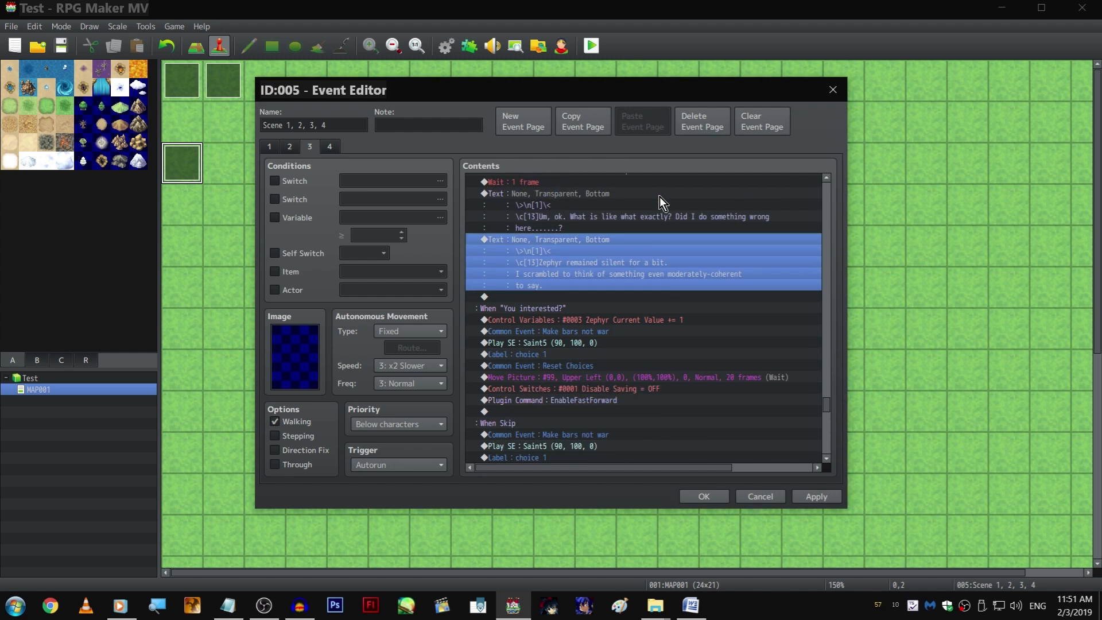
pyautogui.scroll(-1, 657, 218)
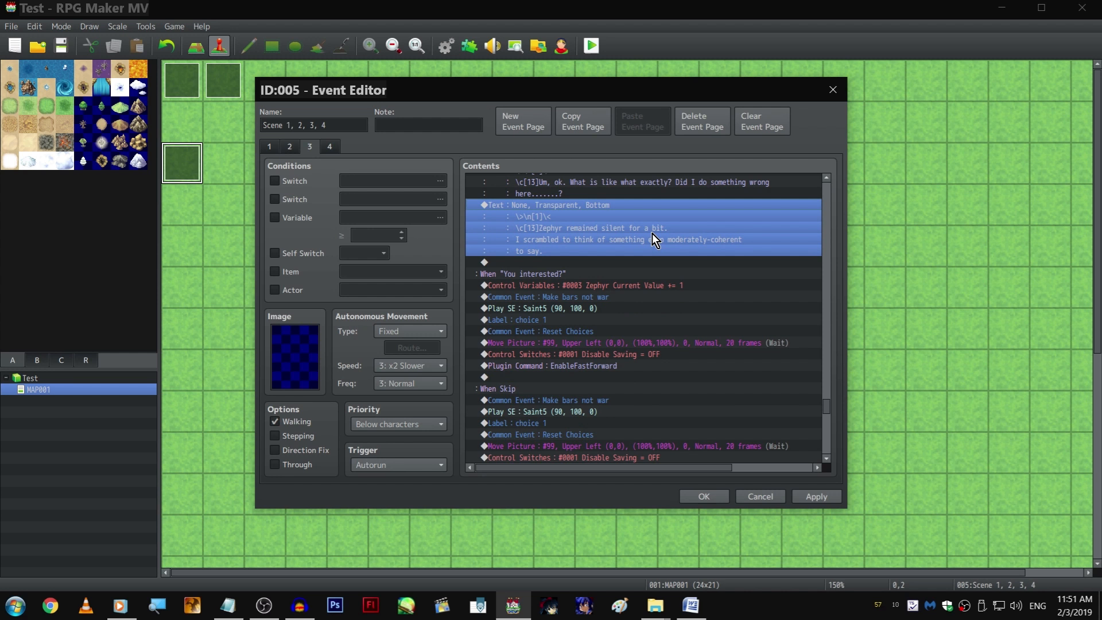
pyautogui.click(638, 263)
pyautogui.scroll(3, 638, 263)
pyautogui.scroll(2, 632, 258)
pyautogui.click(592, 286)
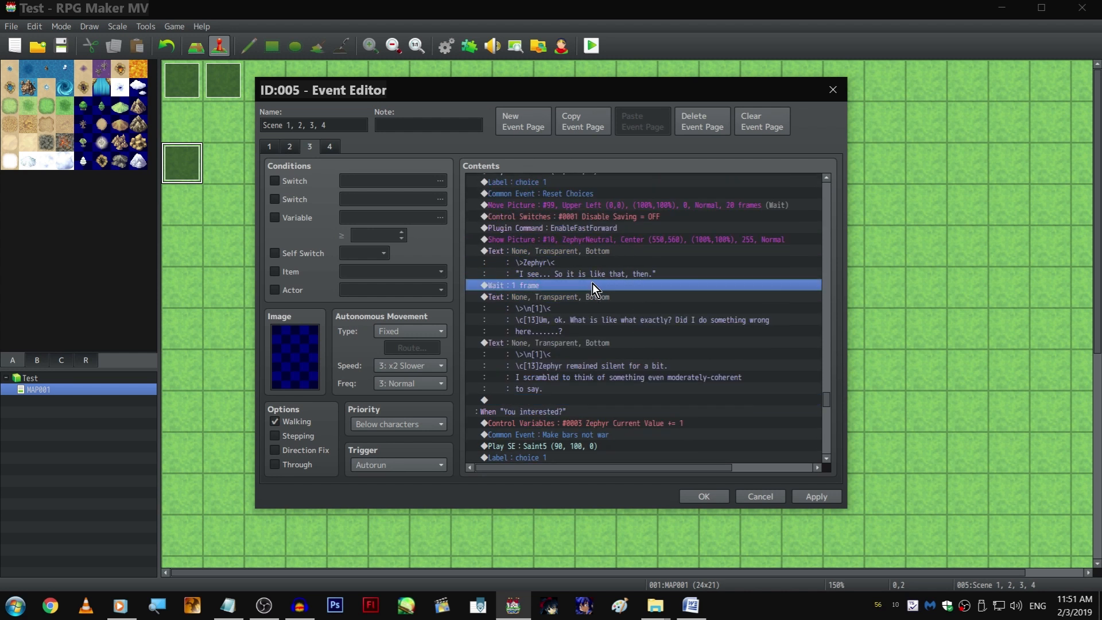
pyautogui.hotkey('ctrl', 'c')
pyautogui.click(594, 343)
pyautogui.hotkey('ctrl', 'v')
pyautogui.click(593, 411)
pyautogui.scroll(-5, 594, 413)
pyautogui.hotkey('ctrl', 'v')
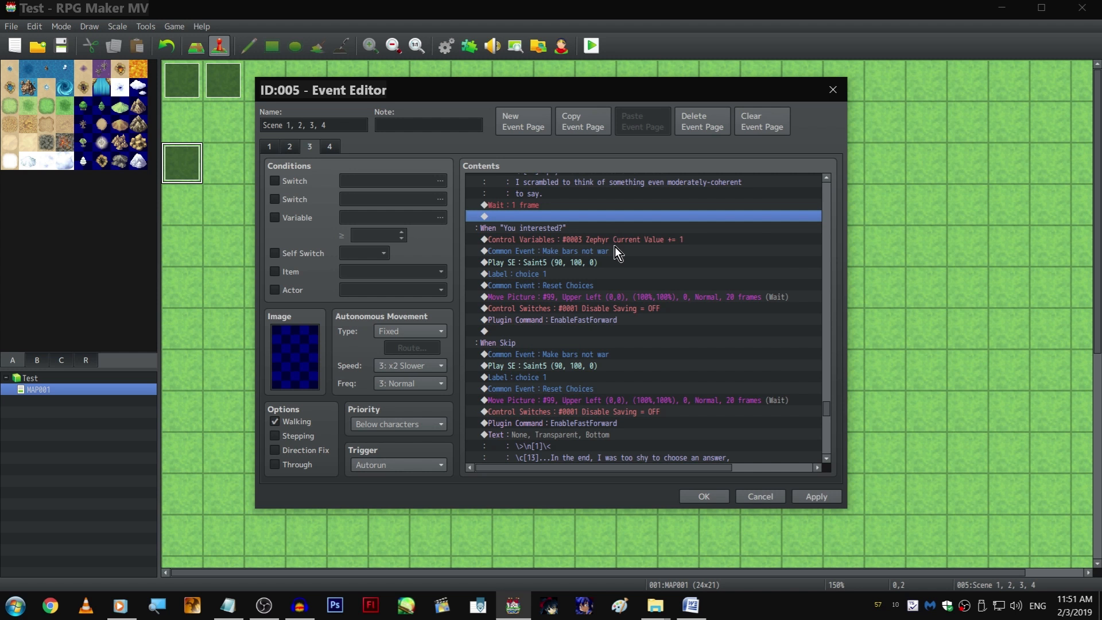
# Copy the ZephyrNeutral picture and "I see... So it is like that, then." text from the "N-no way!" branch into the "You interested?" branch
pyautogui.click(593, 331)
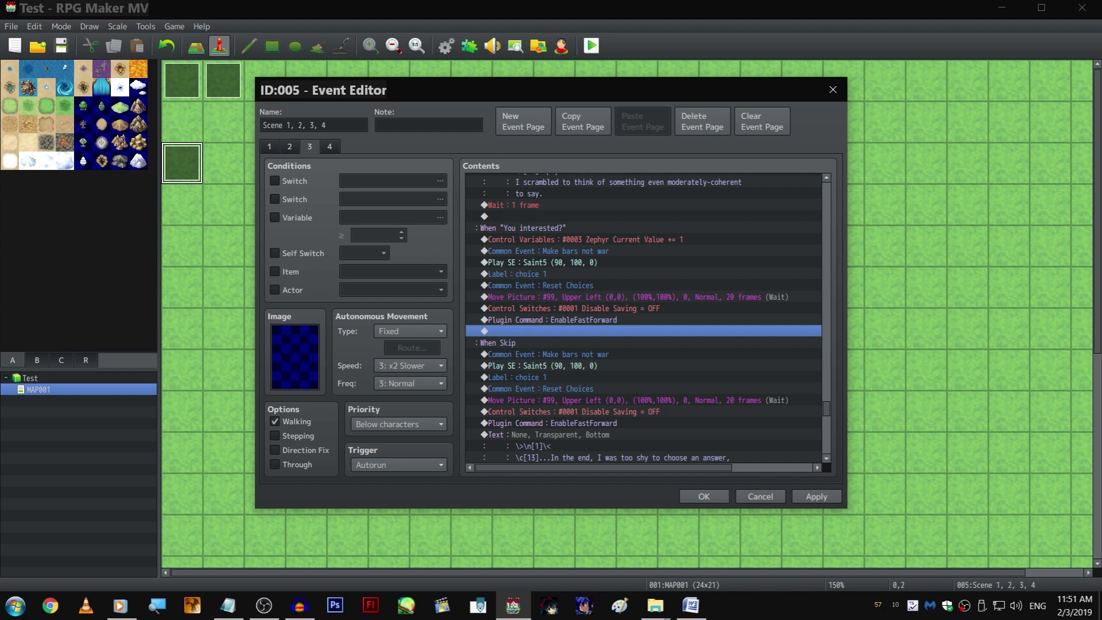
pyautogui.scroll(5, 626, 347)
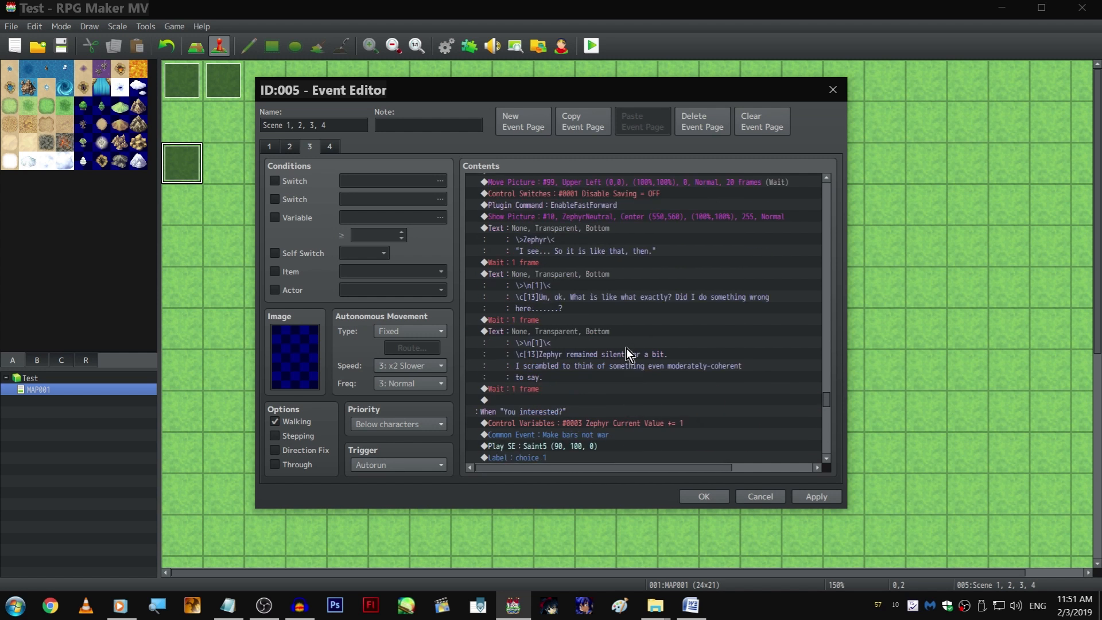
pyautogui.scroll(2, 606, 328)
pyautogui.moveTo(603, 298); pyautogui.dragTo(601, 309)
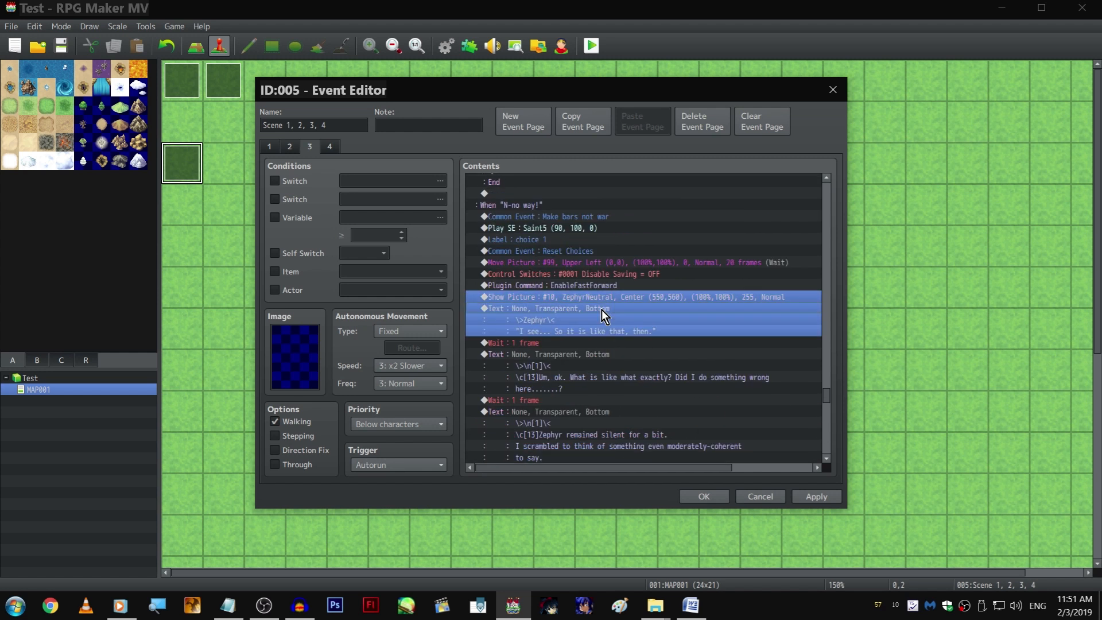
pyautogui.scroll(-5, 607, 312)
pyautogui.scroll(-4, 611, 313)
pyautogui.scroll(1, 607, 308)
pyautogui.click(599, 308)
pyautogui.hotkey('ctrl', 'v')
# Compare Zephyr's poses and set the pasted Show Picture command's image in the "You interested?" branch to ZephyrExplain3
pyautogui.click(607, 310)
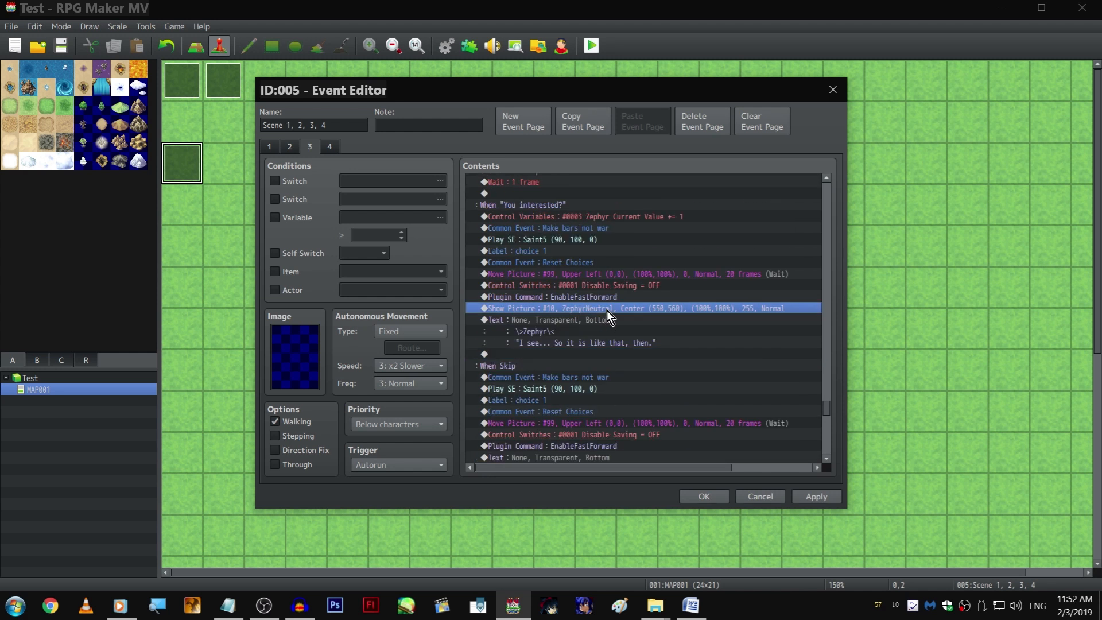
pyautogui.doubleClick(607, 309)
pyautogui.click(625, 247)
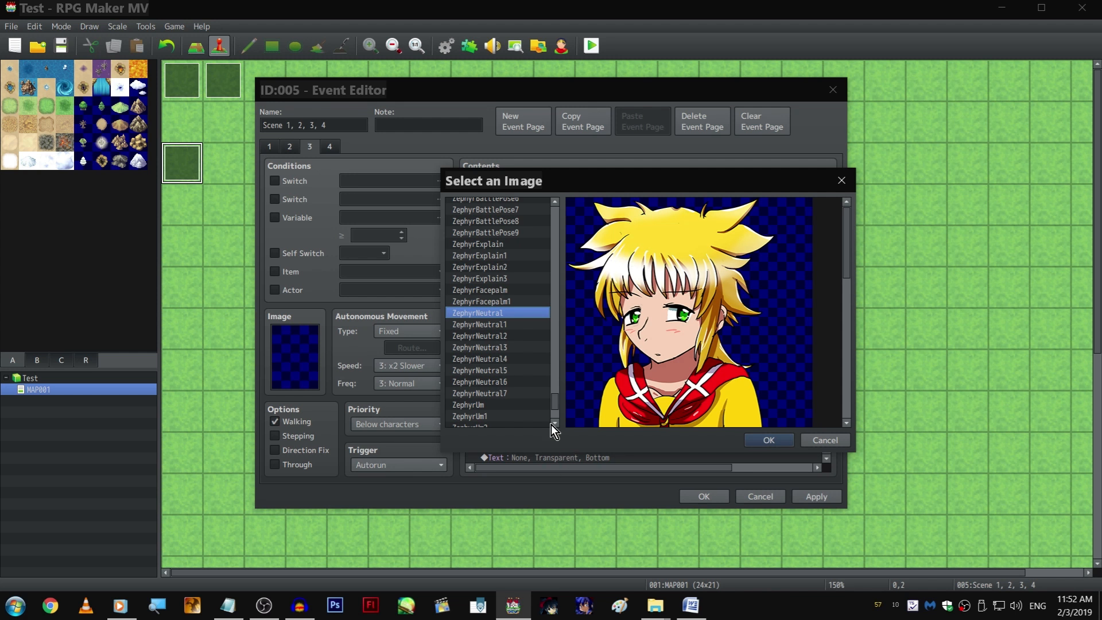
pyautogui.scroll(3, 532, 384)
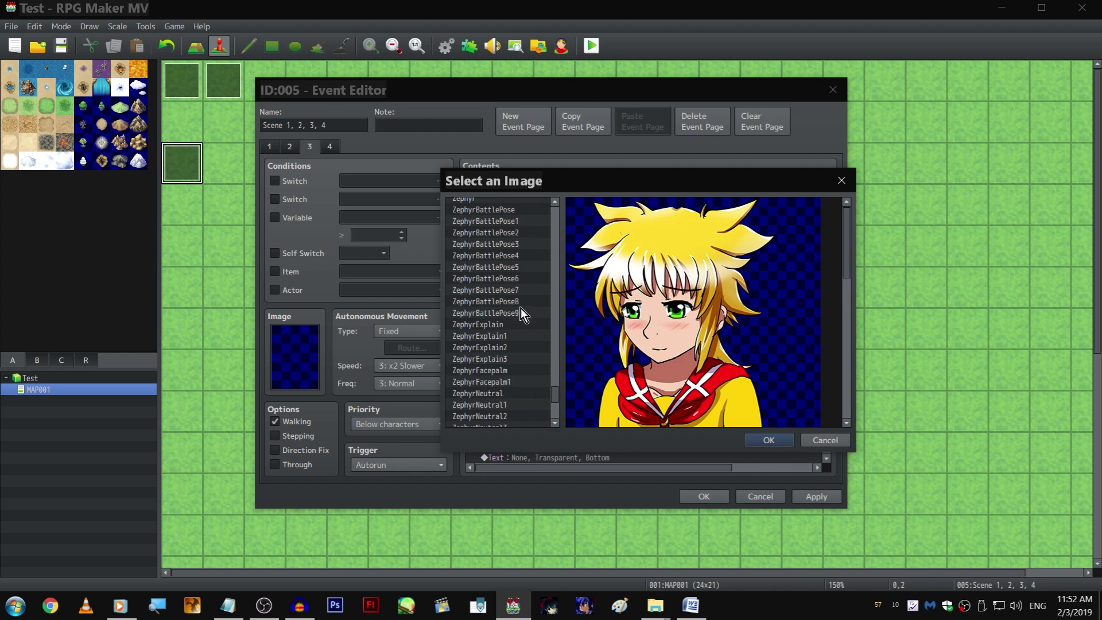
pyautogui.click(520, 313)
pyautogui.scroll(-2, 518, 319)
pyautogui.moveTo(517, 304)
pyautogui.mouseDown()
pyautogui.moveTo(510, 334)
pyautogui.moveTo(511, 302)
pyautogui.mouseUp()
pyautogui.scroll(-1, 511, 302)
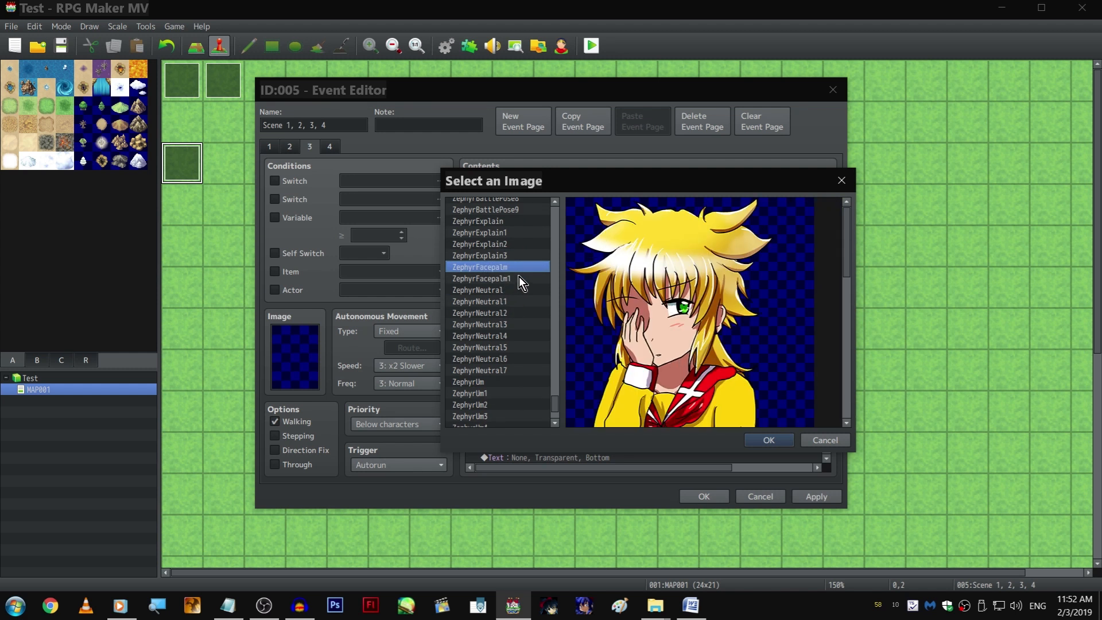
pyautogui.scroll(-1, 518, 277)
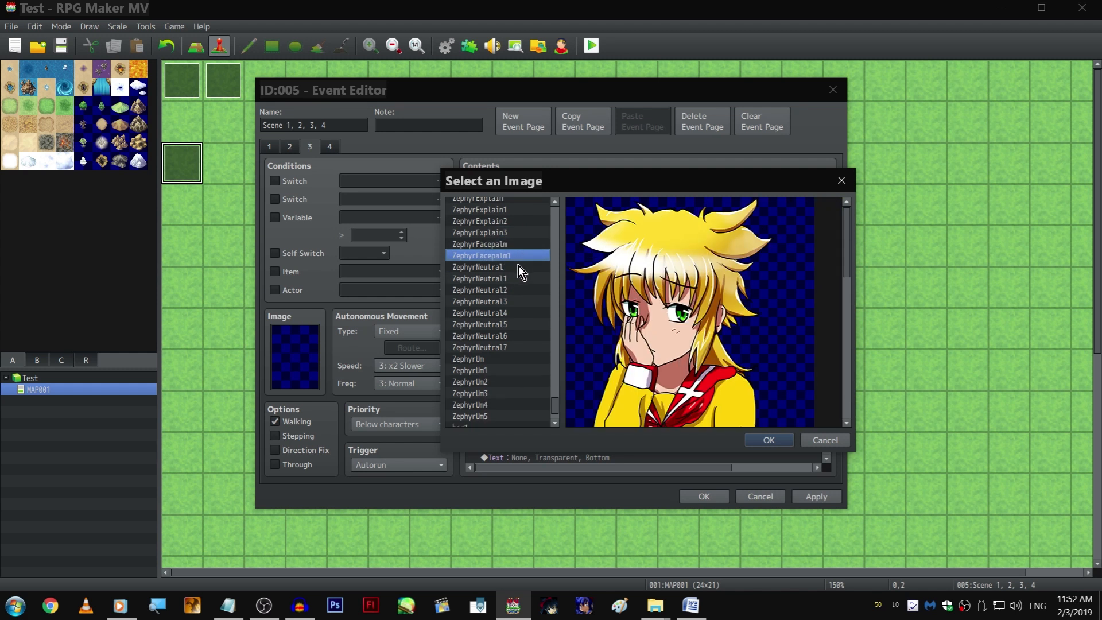
pyautogui.click(514, 275)
pyautogui.moveTo(514, 274); pyautogui.dragTo(503, 351)
pyautogui.scroll(-2, 508, 365)
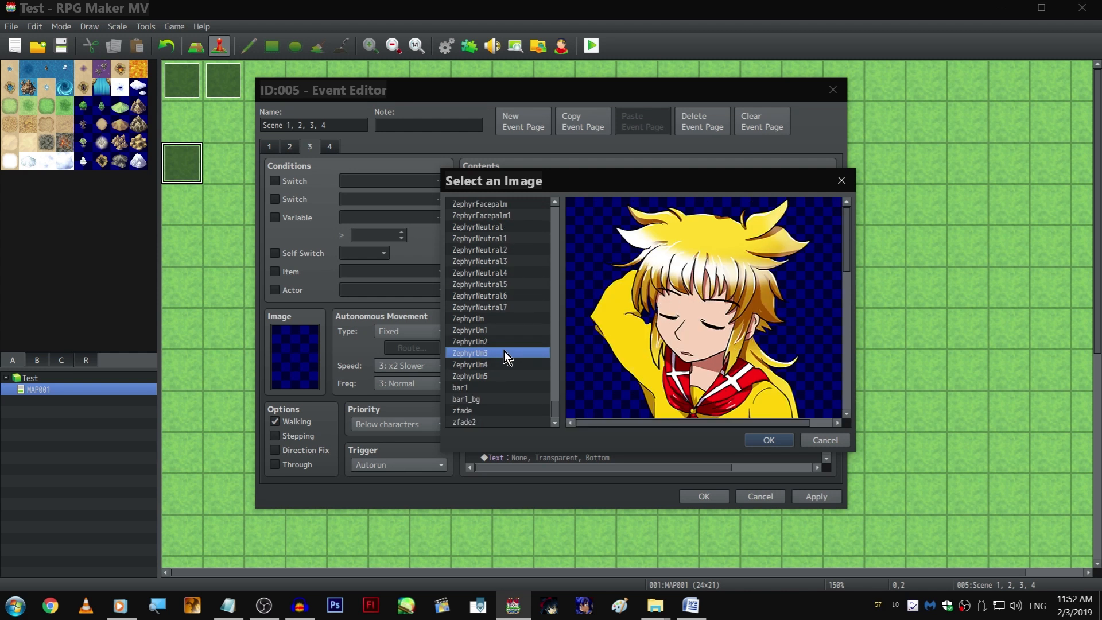
pyautogui.click(500, 317)
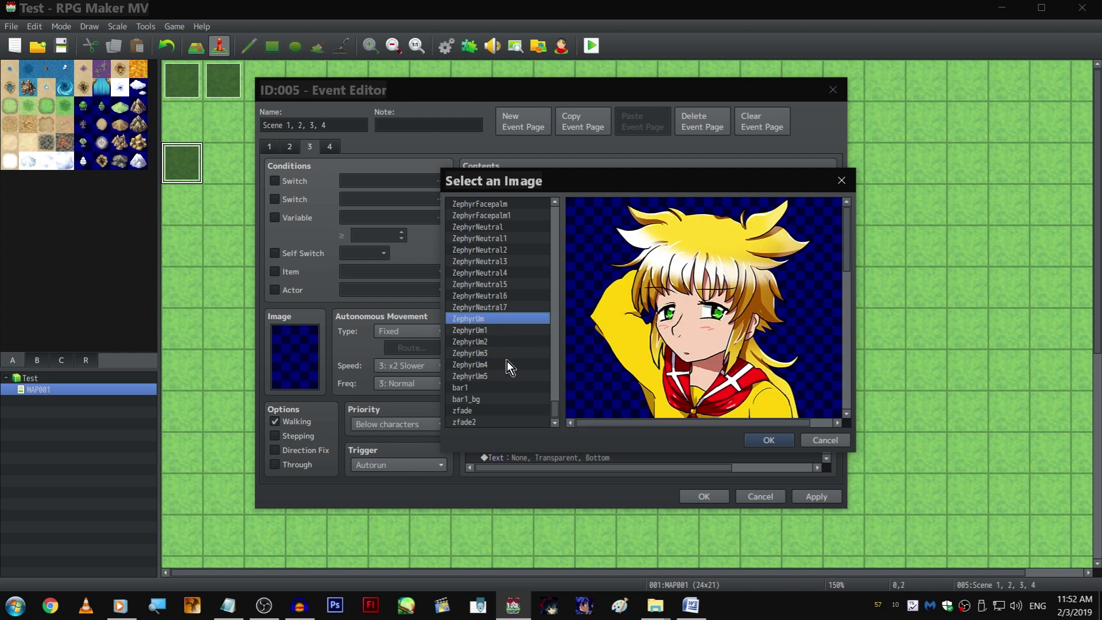
pyautogui.click(505, 375)
pyautogui.click(504, 365)
pyautogui.click(506, 344)
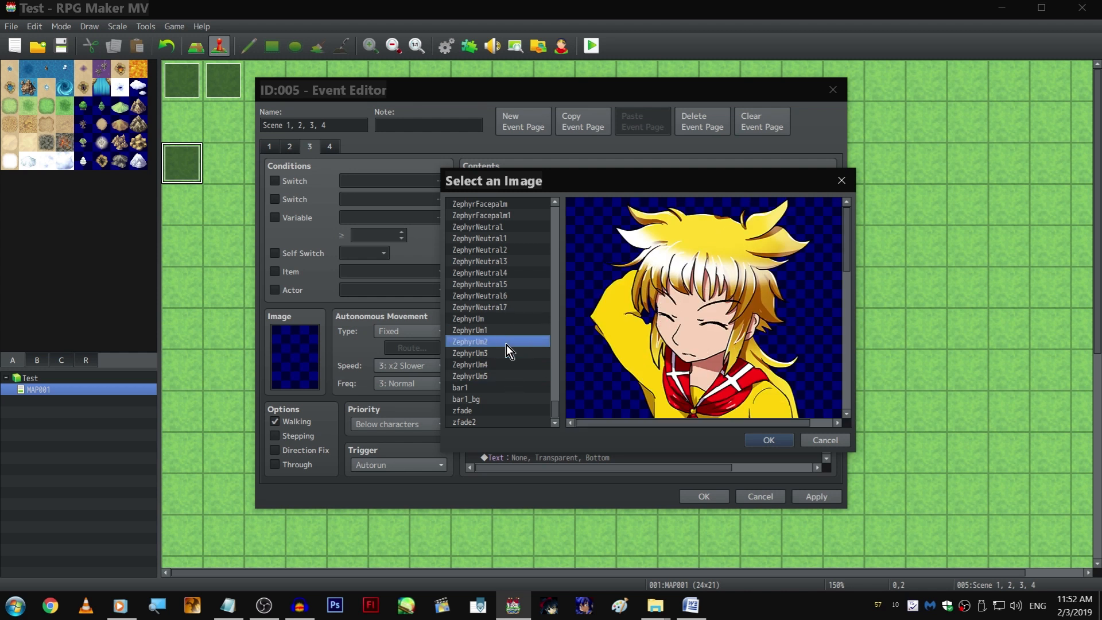
pyautogui.click(507, 327)
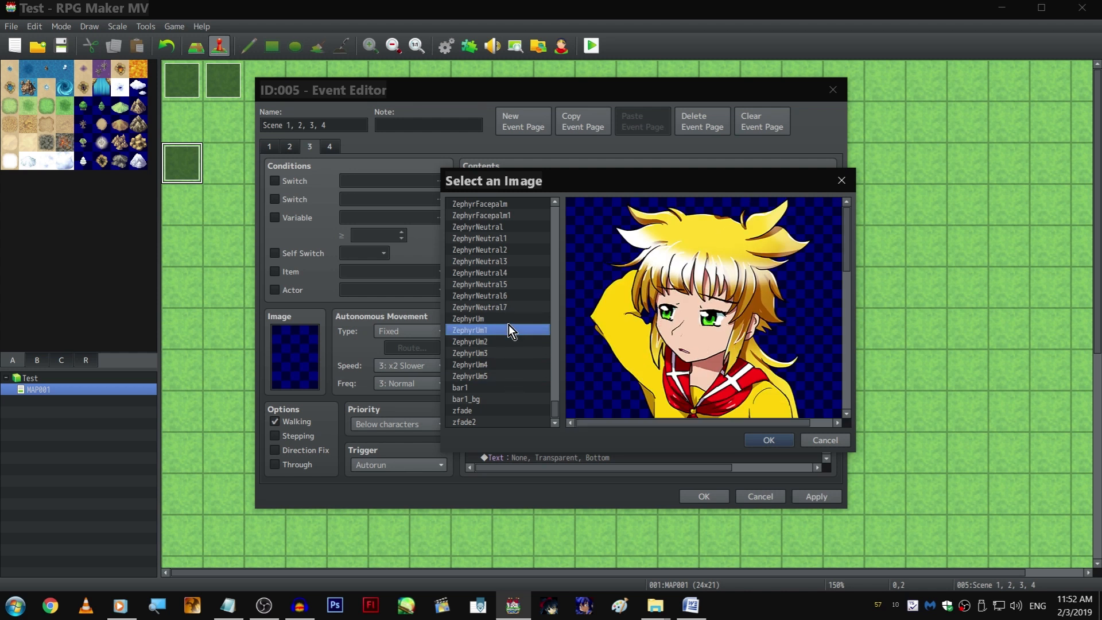
pyautogui.click(511, 306)
pyautogui.click(512, 295)
pyautogui.click(514, 283)
pyautogui.click(517, 272)
pyautogui.click(520, 260)
pyautogui.click(521, 249)
pyautogui.scroll(2, 531, 257)
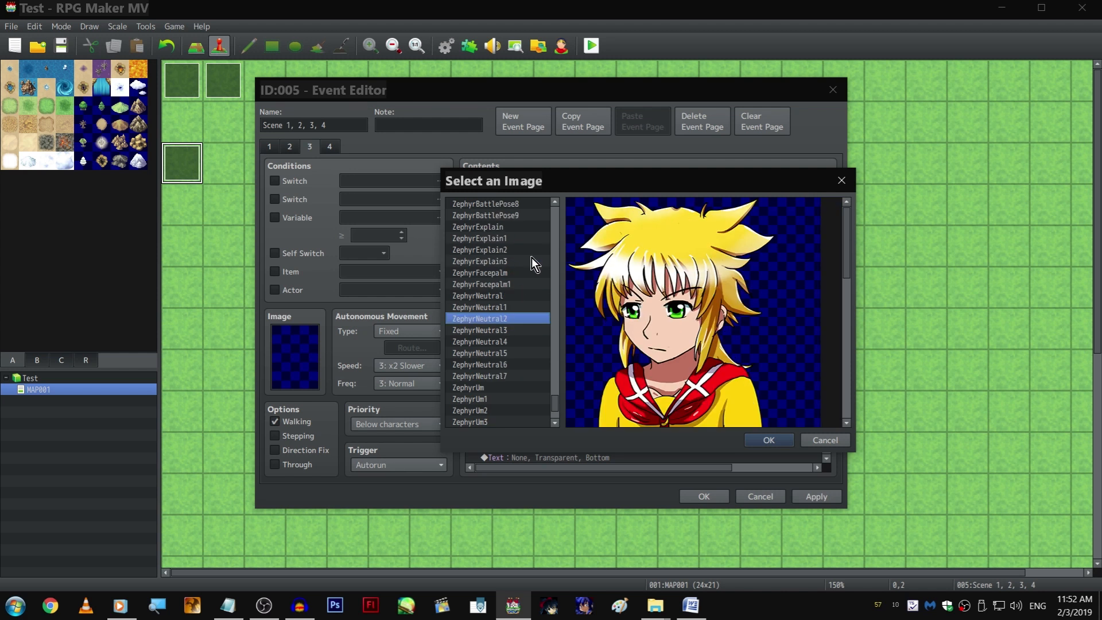
pyautogui.click(518, 306)
pyautogui.click(519, 295)
pyautogui.scroll(2, 522, 294)
pyautogui.click(528, 353)
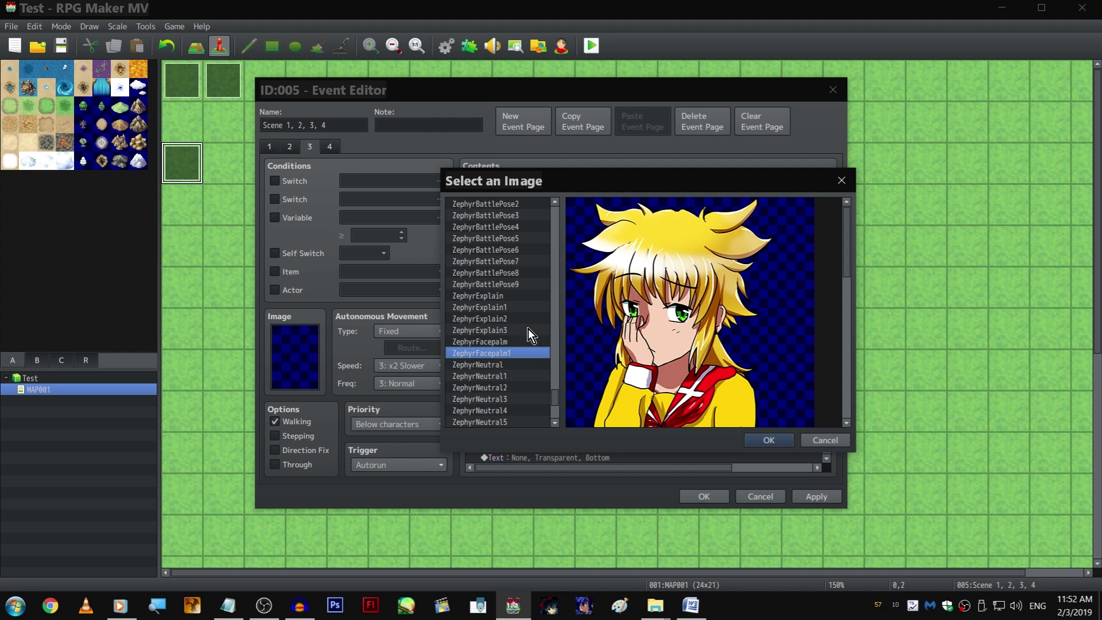
pyautogui.click(528, 328)
pyautogui.click(528, 316)
pyautogui.click(529, 306)
pyautogui.click(531, 295)
pyautogui.click(532, 285)
pyautogui.click(530, 329)
pyautogui.doubleClick(530, 329)
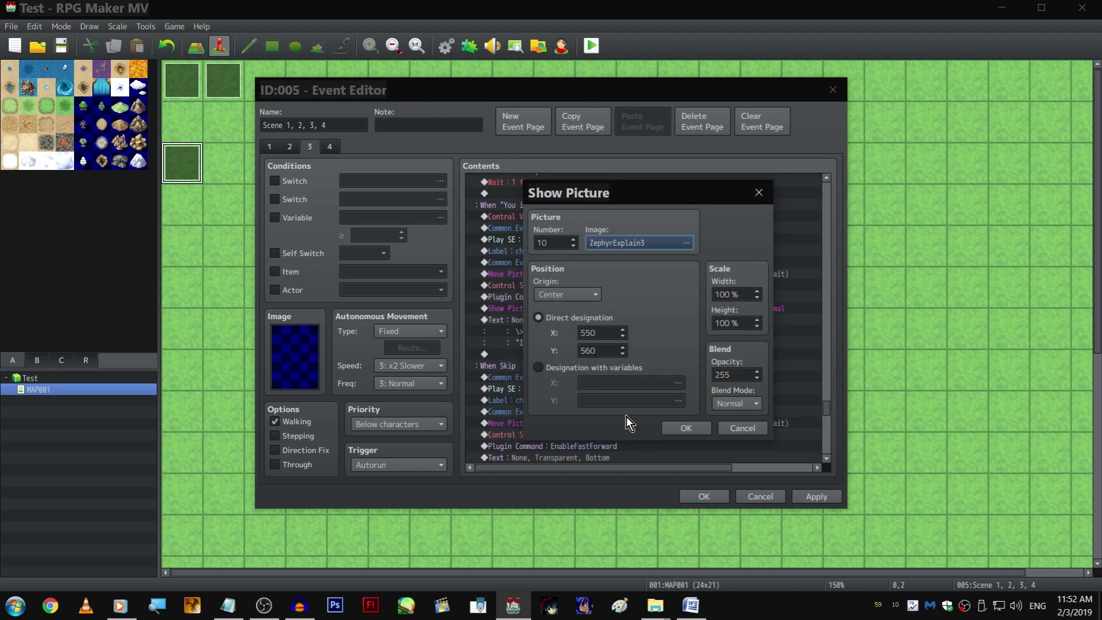
pyautogui.click(686, 428)
# Replace Zephyr's spoken line in the pasted text with "...Good question
pyautogui.doubleClick(577, 326)
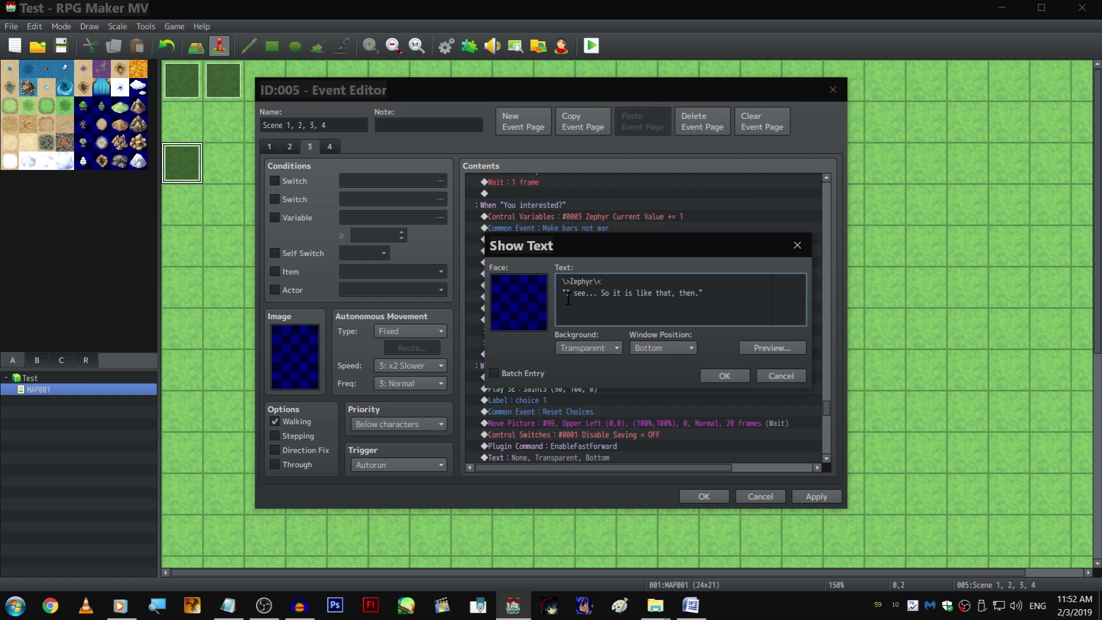
pyautogui.moveTo(566, 294); pyautogui.dragTo(703, 294)
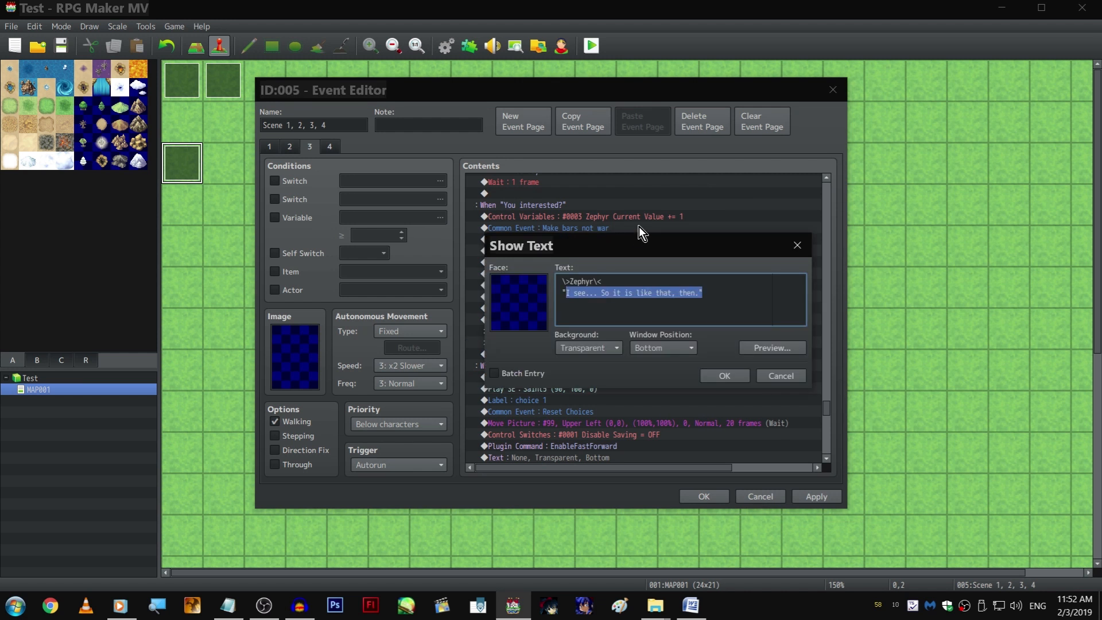
pyautogui.write('...Good question.')
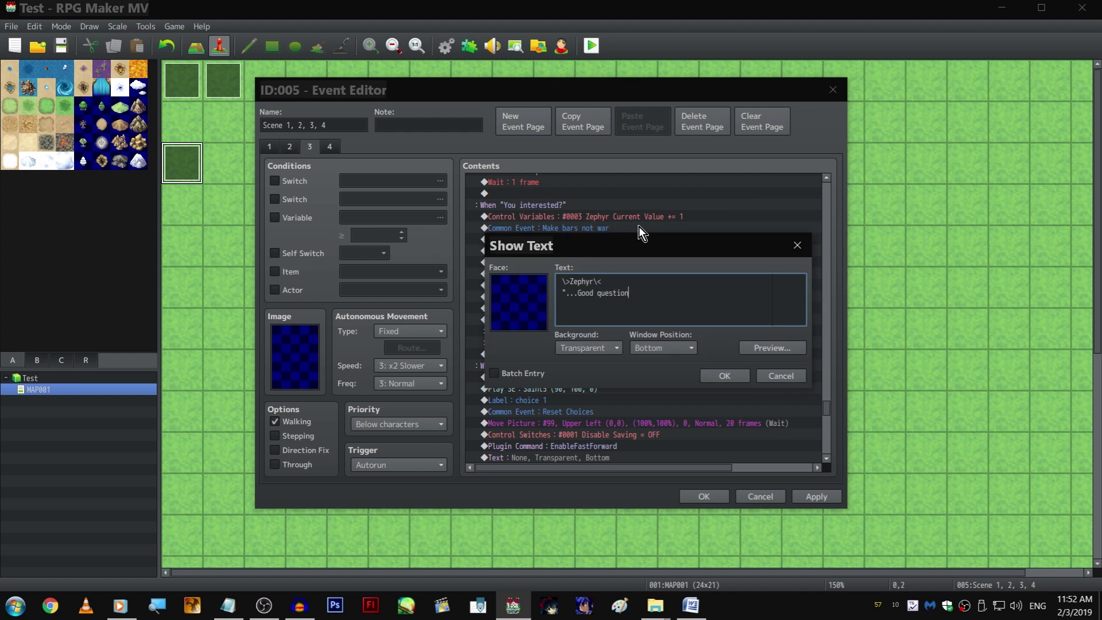
pyautogui.hotkey('ctrl', 'Return')
# Add a 1-frame Wait after Zephyr's "...Good question." line, followed by the sound effect 015-Jump01 (90, 100, 0)
pyautogui.press('Down')
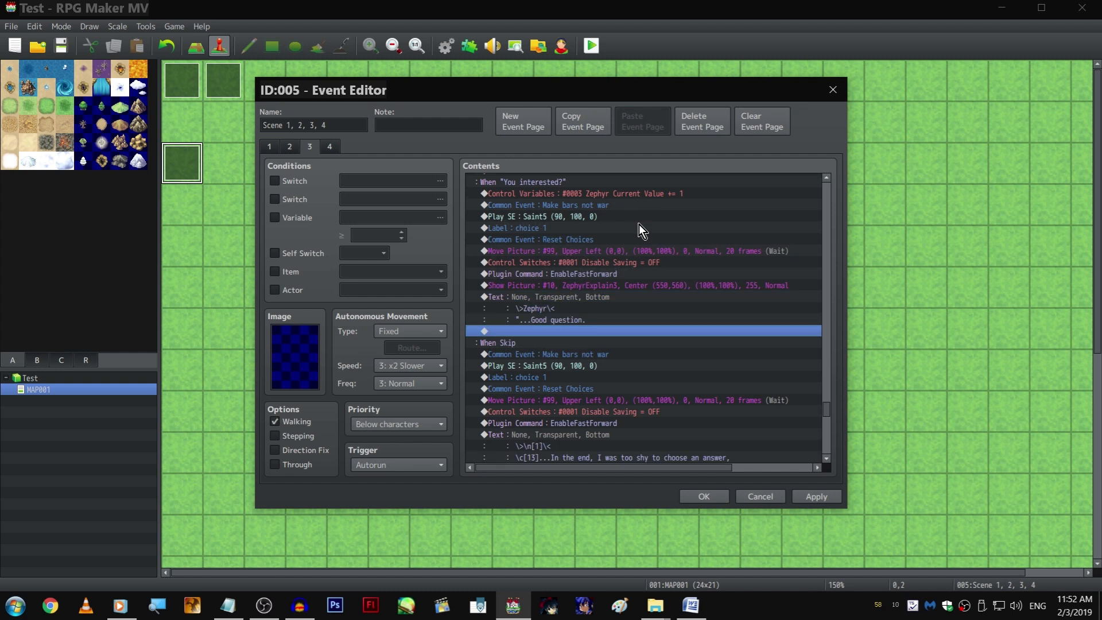
pyautogui.press('Return')
pyautogui.click(717, 179)
pyautogui.press('Return')
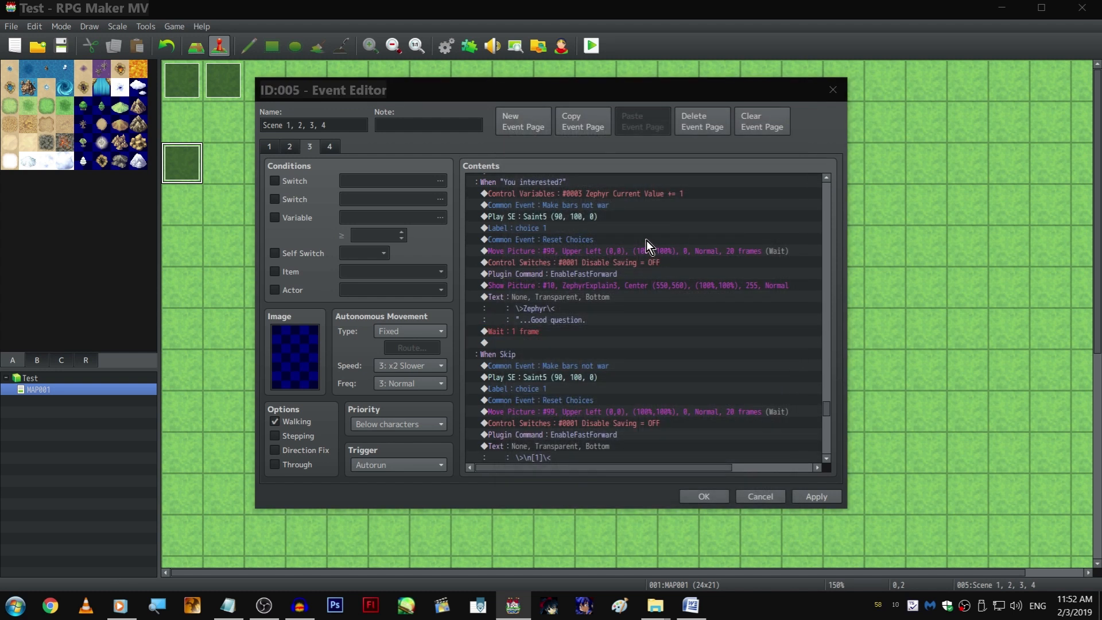
pyautogui.press('Return')
pyautogui.click(746, 434)
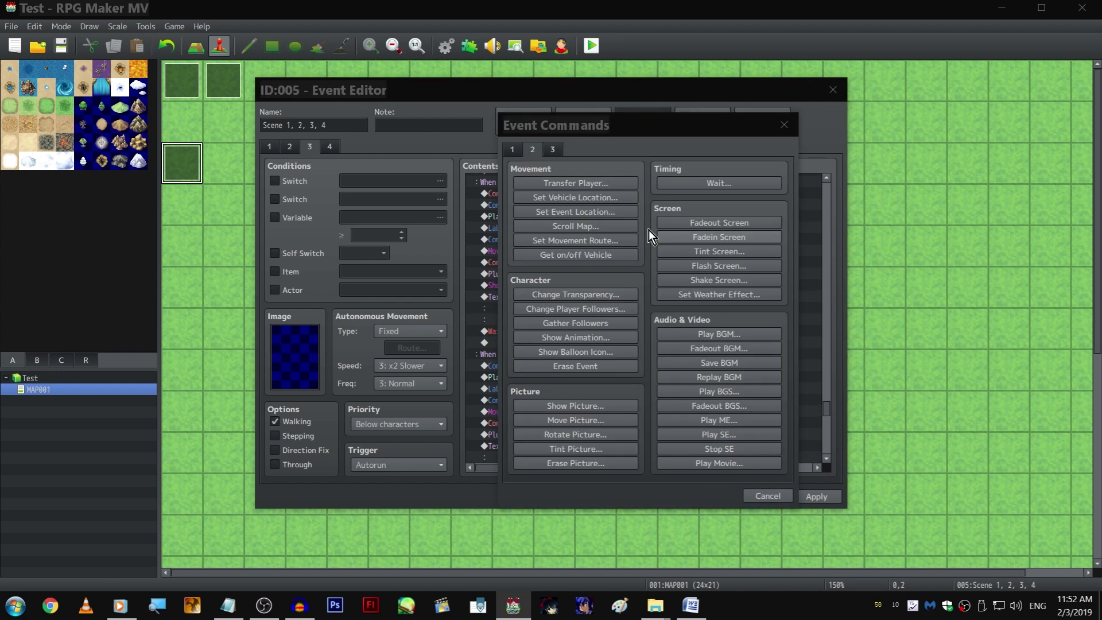
pyautogui.click(598, 216)
pyautogui.press('Return')
# Copy the "Zephyr remained silent for a bit." text command and paste it after the 015-Jump01 sound effect
pyautogui.scroll(2, 643, 312)
pyautogui.click(594, 357)
pyautogui.scroll(-2, 589, 362)
pyautogui.scroll(5, 590, 361)
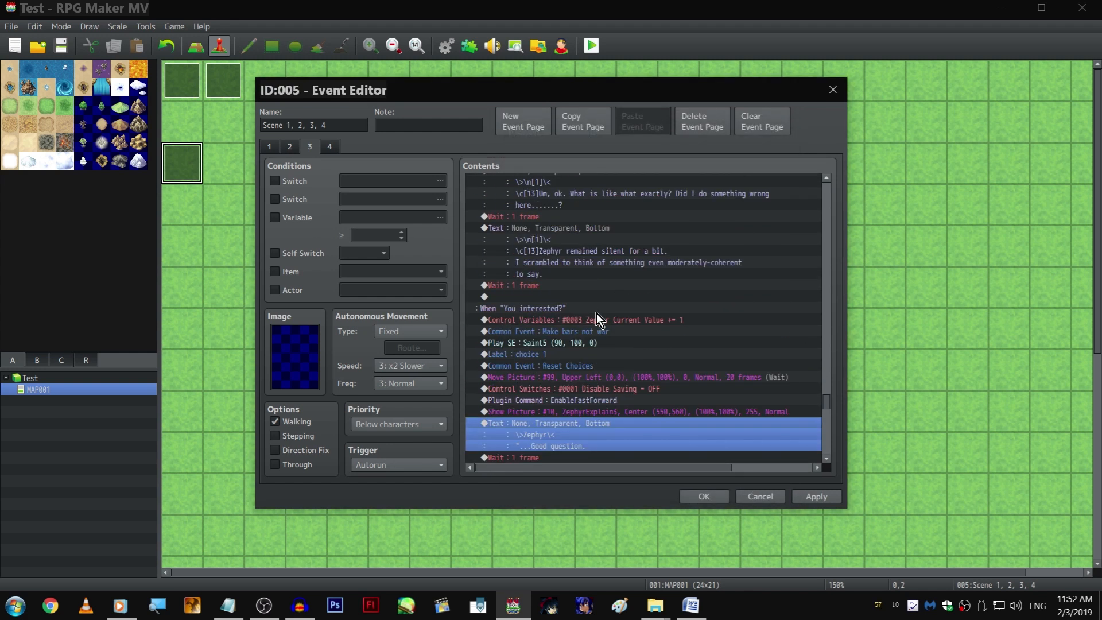
pyautogui.click(563, 298)
pyautogui.hotkey('ctrl', 'c')
pyautogui.scroll(-6, 601, 335)
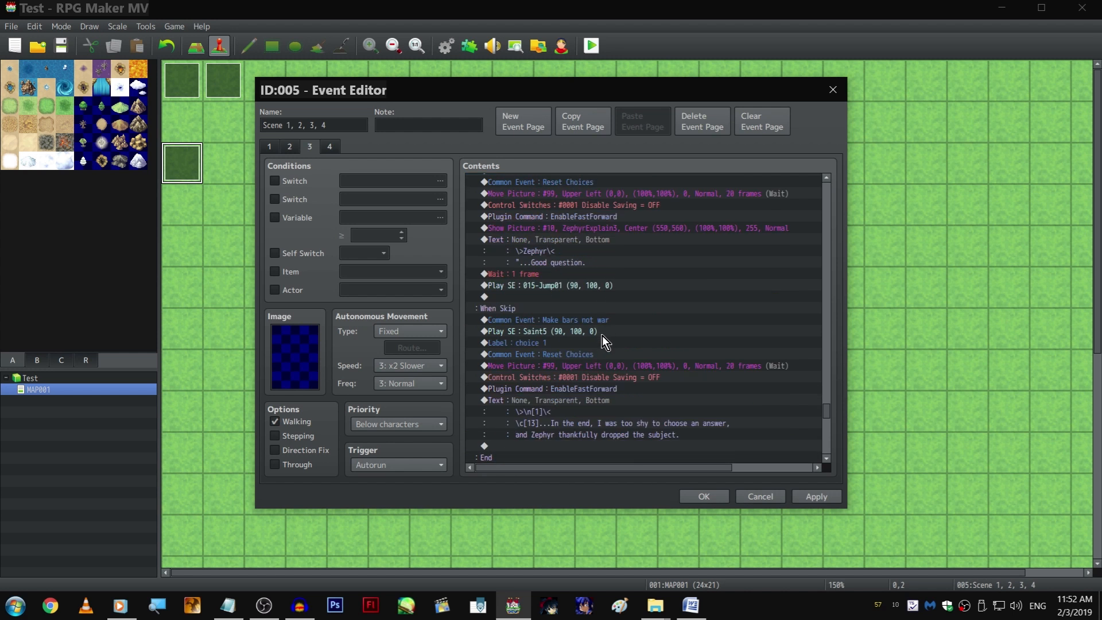
pyautogui.click(579, 298)
pyautogui.hotkey('ctrl', 'v')
# Replace the pasted text's wording with "\fiWait, really1?\fi" and "Drat, I think I'm blushing." on the following line
pyautogui.doubleClick(573, 301)
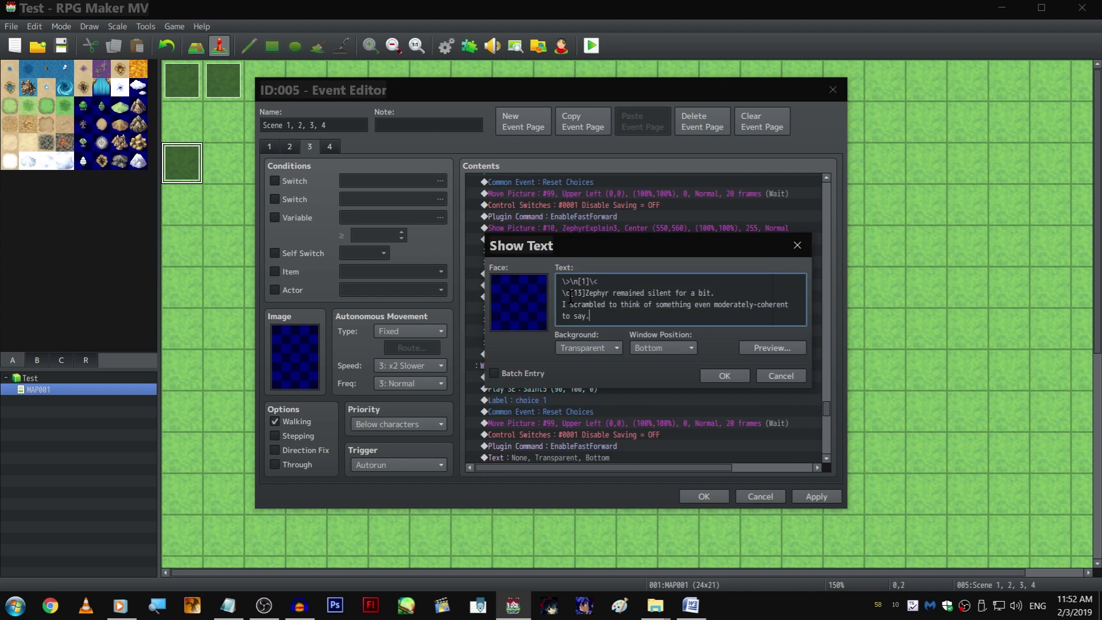
pyautogui.moveTo(585, 293); pyautogui.dragTo(591, 317)
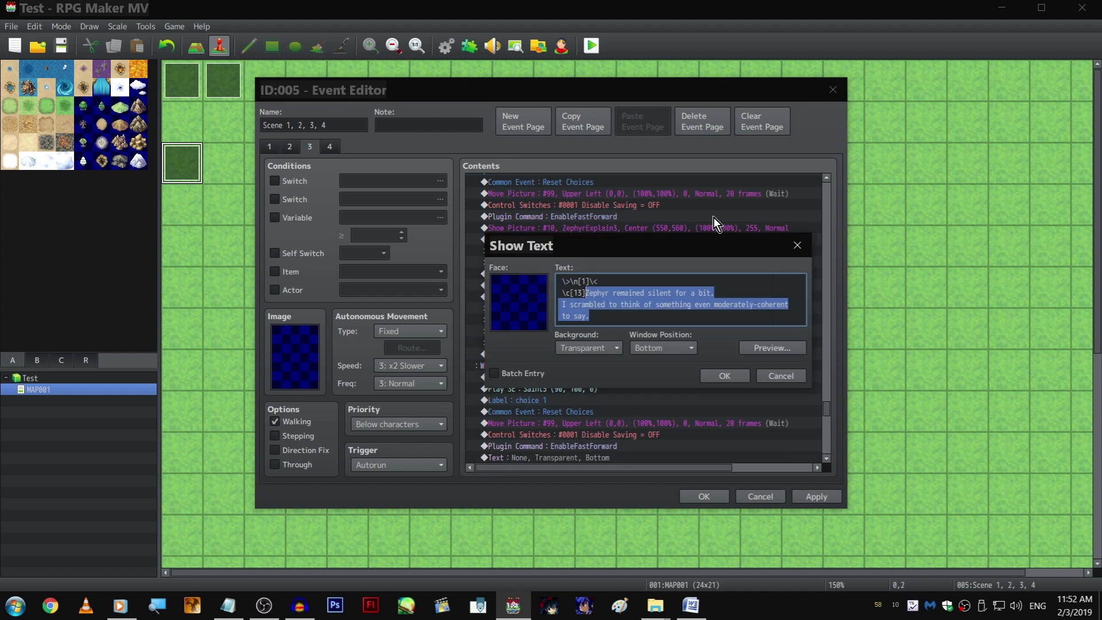
pyautogui.write('\\fiWait')
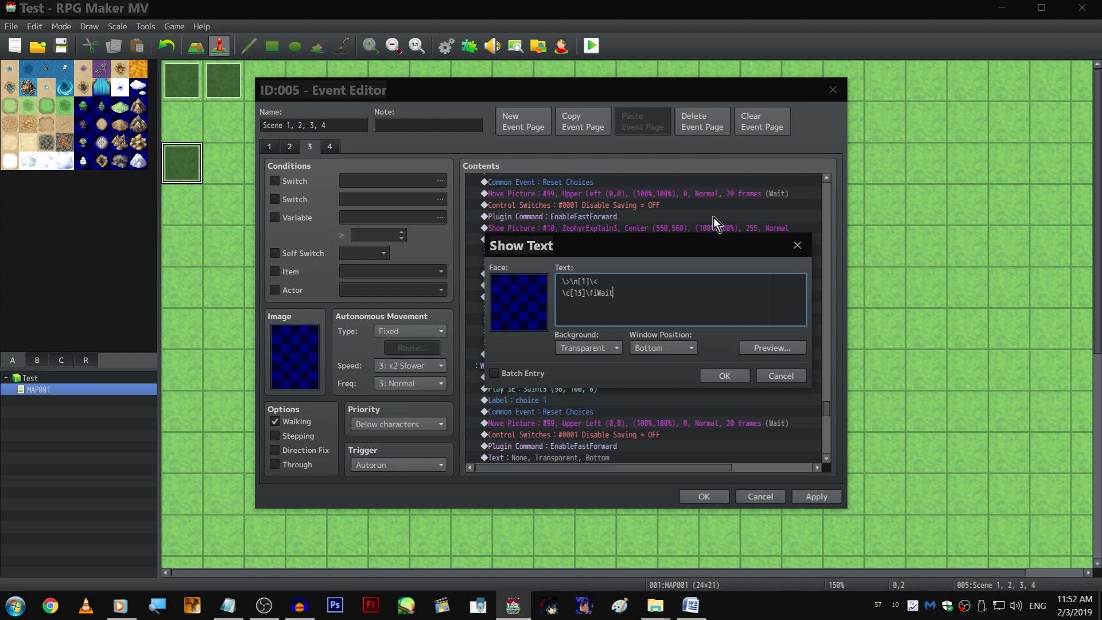
pyautogui.write(', really1?\\fi ')
pyautogui.write('Drat')
pyautogui.write(", I think I'")
pyautogui.write('m blushing.')
pyautogui.hotkey('ctrl', 'Return')
# Paste a copy of the 1-frame Wait after the "Drat, I think I'm blushing." text and set the copy to 30 frames
pyautogui.click(656, 273)
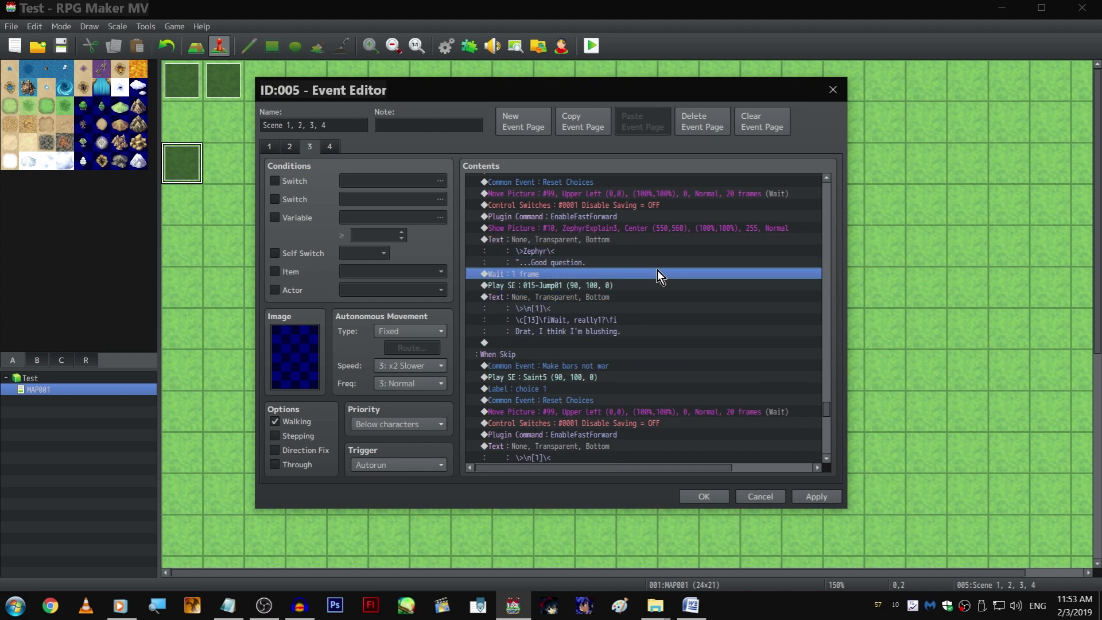
pyautogui.hotkey('ctrl', 'c')
pyautogui.click(618, 339)
pyautogui.hotkey('ctrl', 'v')
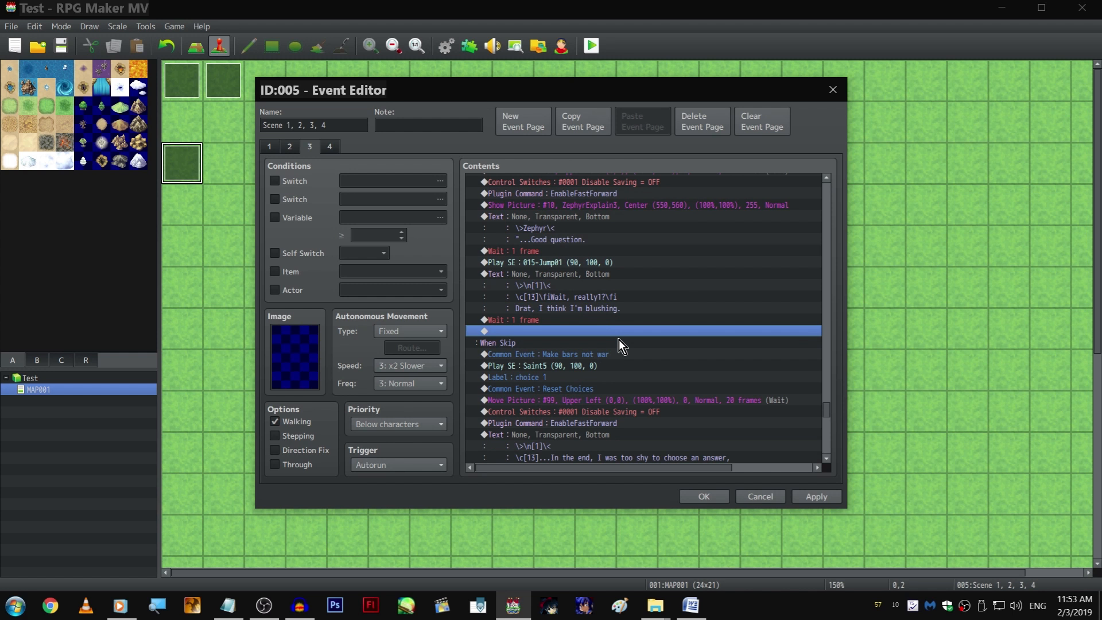
pyautogui.scroll(1, 625, 252)
pyautogui.doubleClick(556, 350)
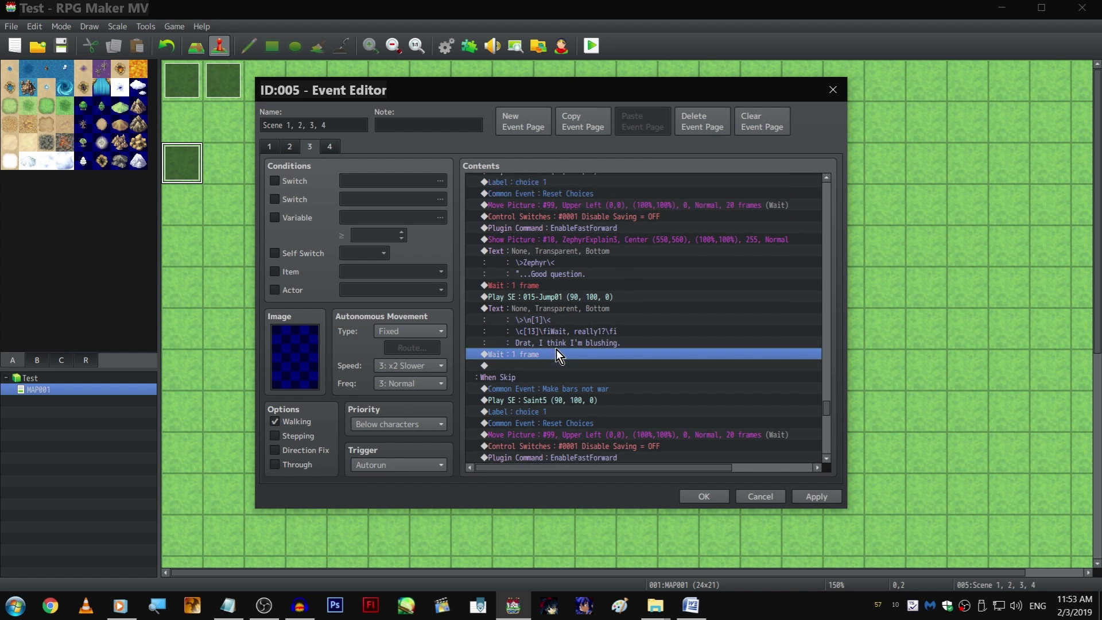
pyautogui.write('30')
pyautogui.press('Return')
# Copy the ZephyrExplain3 picture and "...Good question." text, and paste them after the 30-frame Wait
pyautogui.click(648, 241)
pyautogui.moveTo(648, 241); pyautogui.dragTo(646, 269)
pyautogui.hotkey('ctrl', 'c')
pyautogui.scroll(-4, 645, 279)
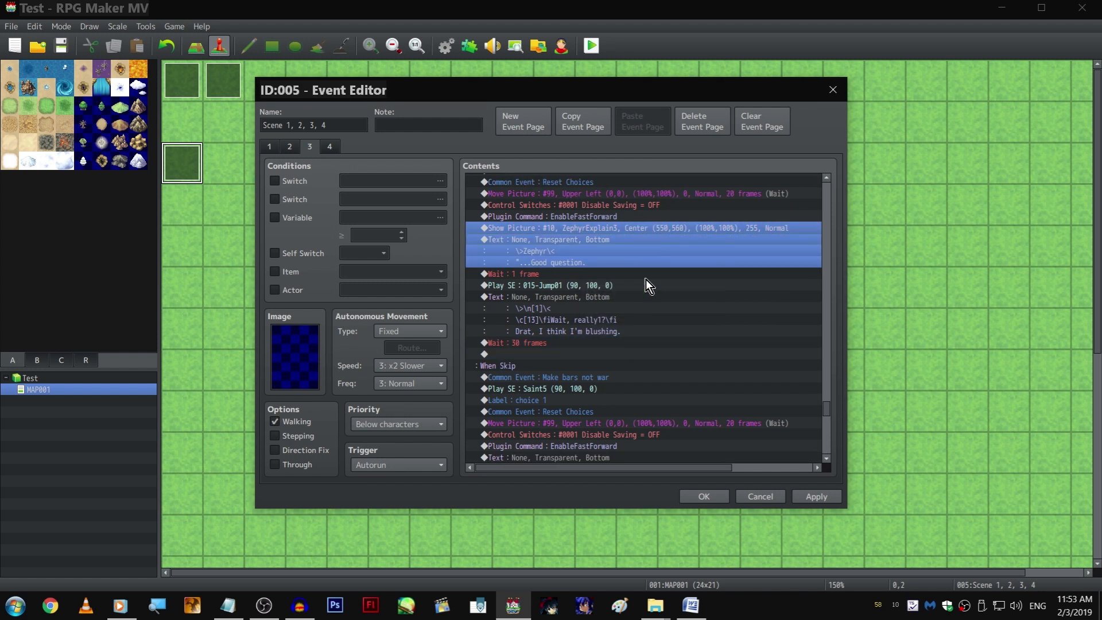
pyautogui.click(590, 305)
pyautogui.hotkey('ctrl', 'v')
# Compare Zephyr's poses and set the image of the picture after the 30-frame Wait to ZephyrNeutral3
pyautogui.doubleClick(592, 305)
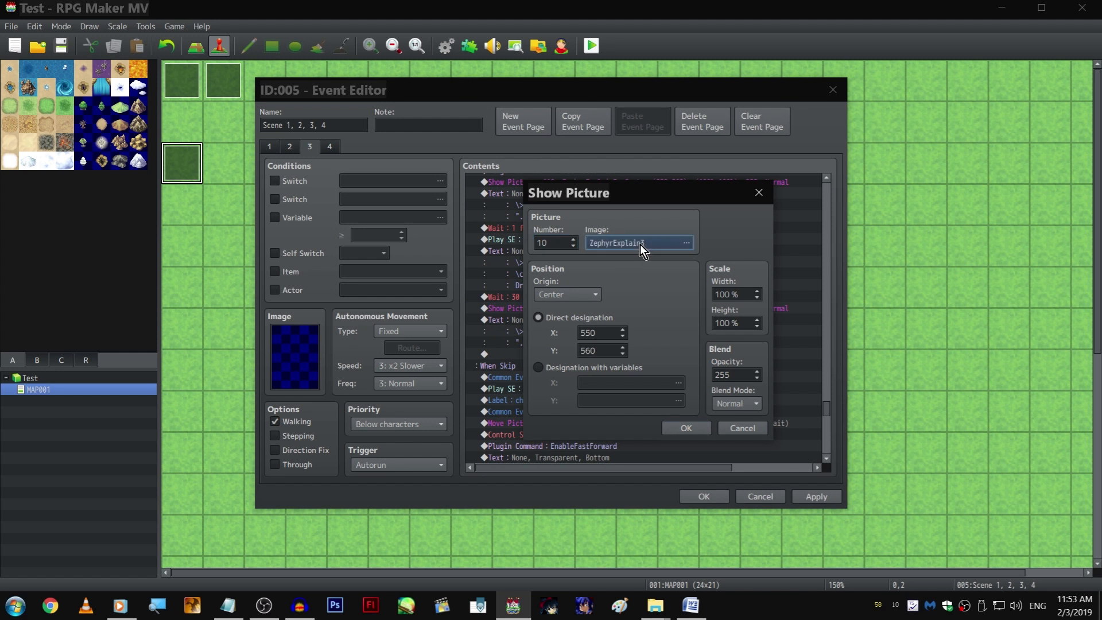
pyautogui.click(639, 242)
pyautogui.moveTo(524, 285); pyautogui.dragTo(526, 229)
pyautogui.click(529, 219)
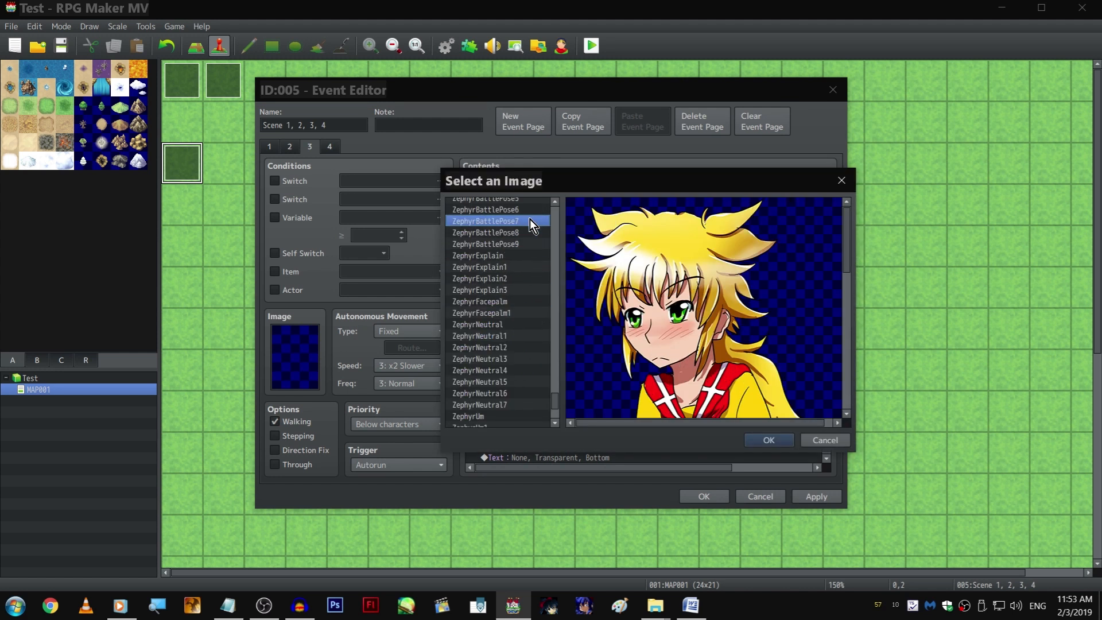
pyautogui.press('Up')
pyautogui.press('Up')
pyautogui.press('Up')
pyautogui.press('Up')
pyautogui.press('Up')
pyautogui.press('Up')
pyautogui.press('Up')
pyautogui.press('Up')
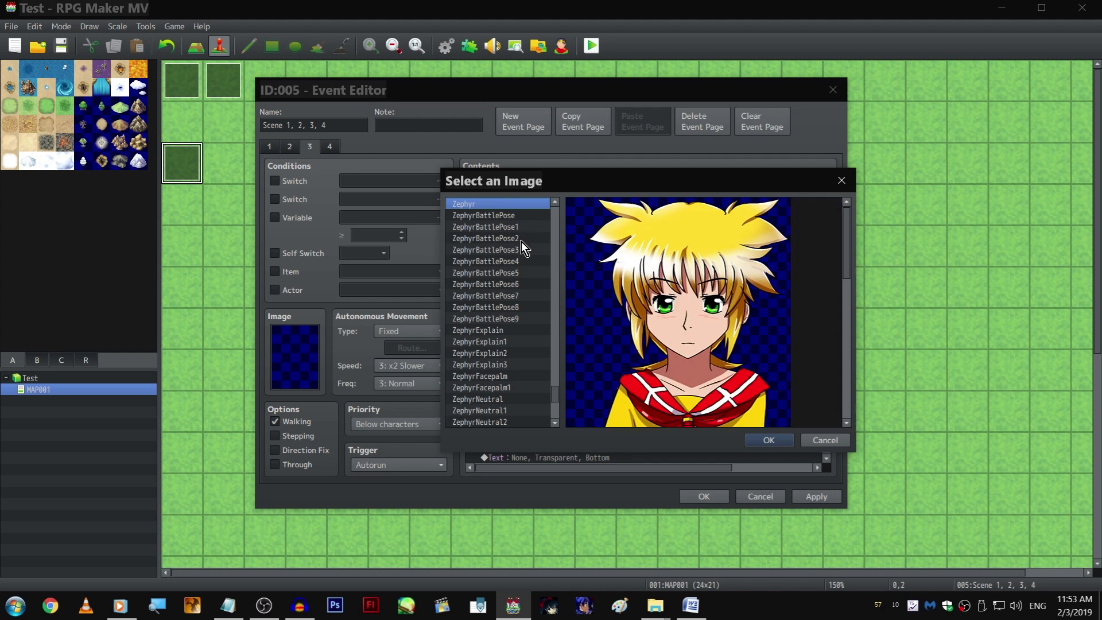
pyautogui.scroll(-3, 516, 264)
pyautogui.click(512, 288)
pyautogui.click(513, 305)
pyautogui.click(512, 318)
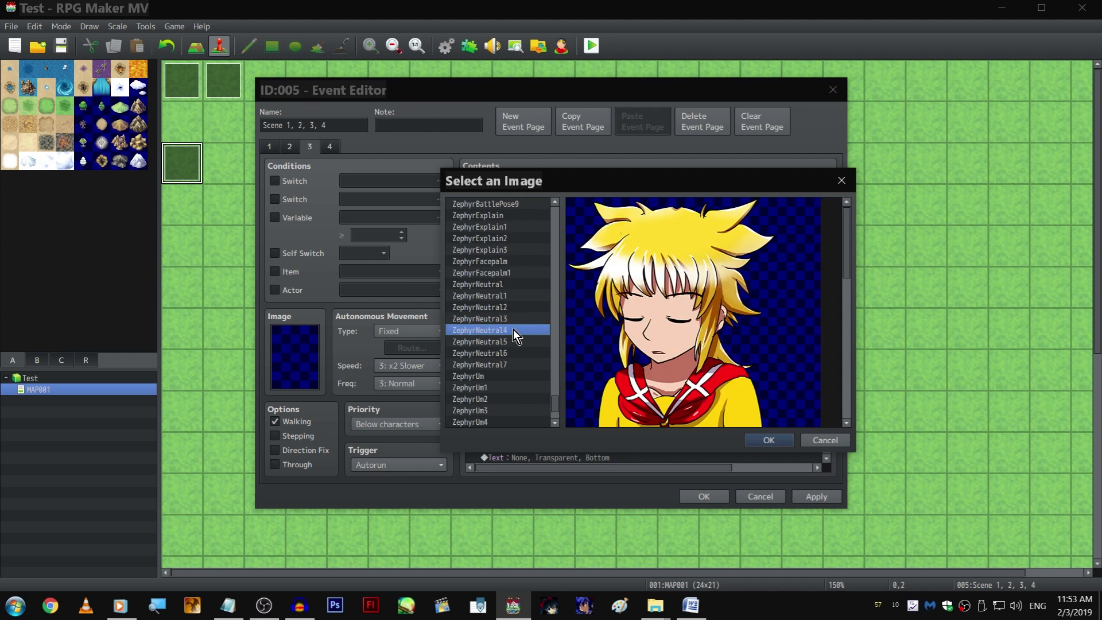
pyautogui.doubleClick(515, 322)
pyautogui.press('Return')
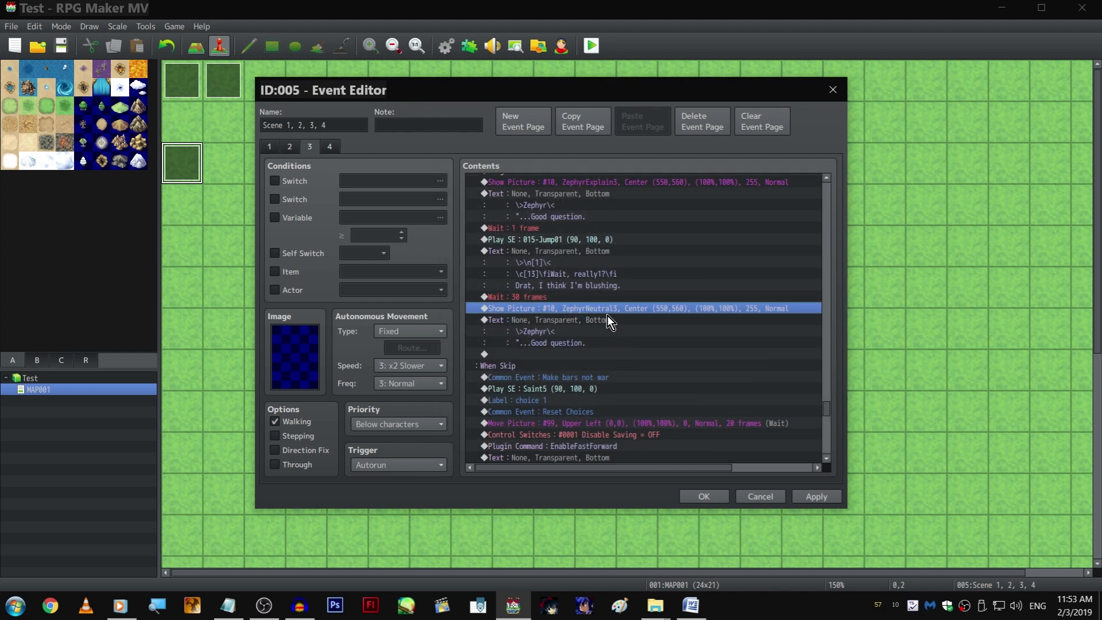
# Add the missing closing quotation mark to Zephyr's first "...Good question." text
pyautogui.doubleClick(607, 313)
pyautogui.click(728, 428)
pyautogui.click(619, 185)
pyautogui.doubleClick(625, 195)
pyautogui.write('"')
pyautogui.click(720, 374)
# Replace the wording of the text after the ZephyrNeutral3 picture with "Ha... hahaha. You're a funny one, alright."
pyautogui.click(604, 310)
pyautogui.click(604, 316)
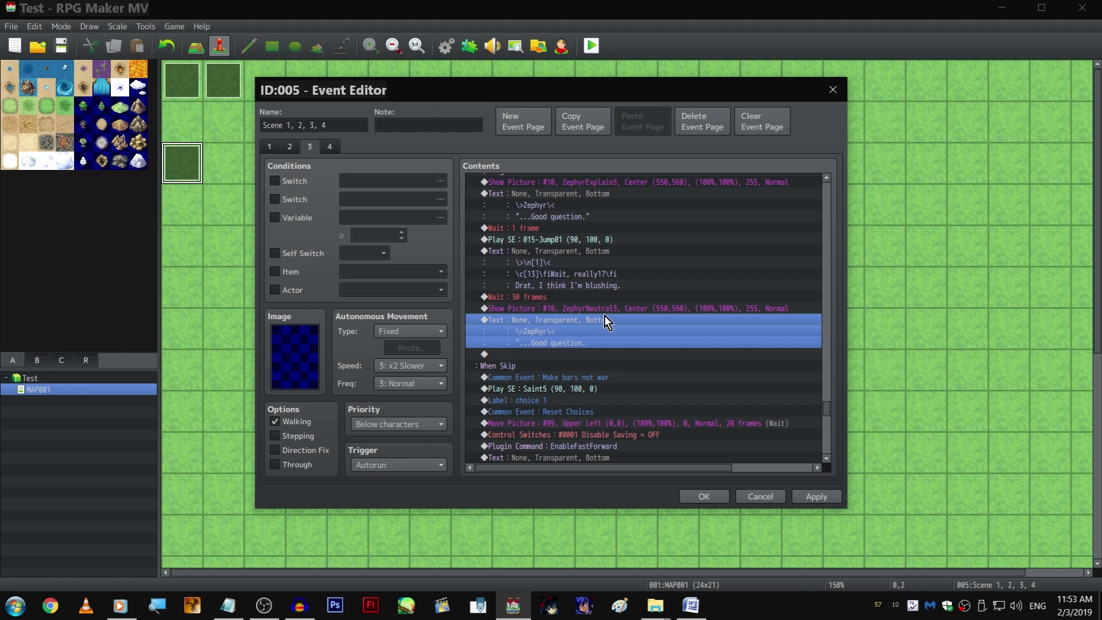
pyautogui.doubleClick(604, 320)
pyautogui.hotkey('shift', 'Left')
pyautogui.hotkey('shift', 'Left')
pyautogui.hotkey('shift', 'Left')
pyautogui.hotkey('shift', 'Left')
pyautogui.hotkey('shift', 'Left')
pyautogui.hotkey('shift', 'Left')
pyautogui.hotkey('shift', 'Left')
pyautogui.hotkey('shift', 'Left')
pyautogui.hotkey('shift', 'Left')
pyautogui.hotkey('shift', 'Left')
pyautogui.hotkey('shift', 'Left')
pyautogui.hotkey('shift', 'Left')
pyautogui.hotkey('shift', 'Left')
pyautogui.hotkey('shift', 'Left')
pyautogui.hotkey('shift', 'Left')
pyautogui.hotkey('shift', 'Left')
pyautogui.hotkey('shift', 'Left')
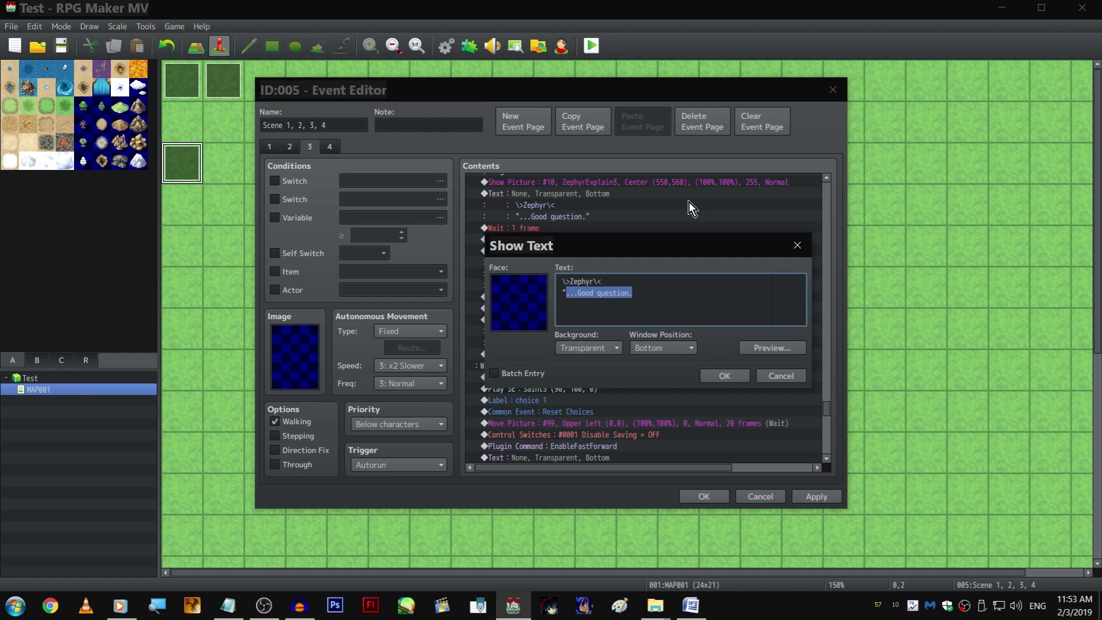
pyautogui.write('Ha... ')
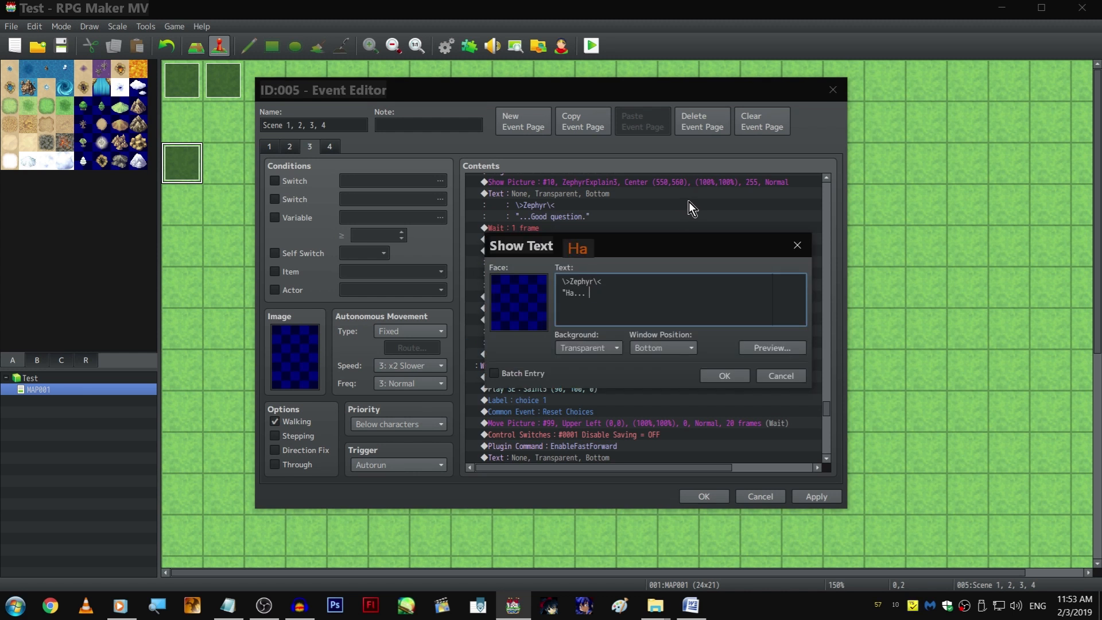
pyautogui.write('hahaha.')
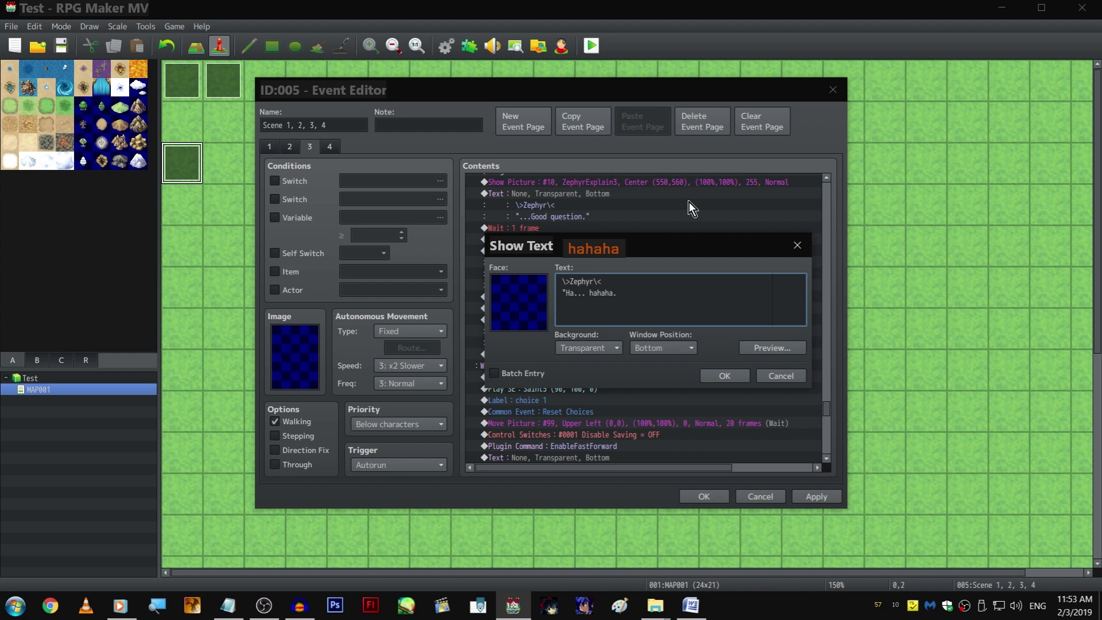
pyautogui.write(" You're a funny one, on")
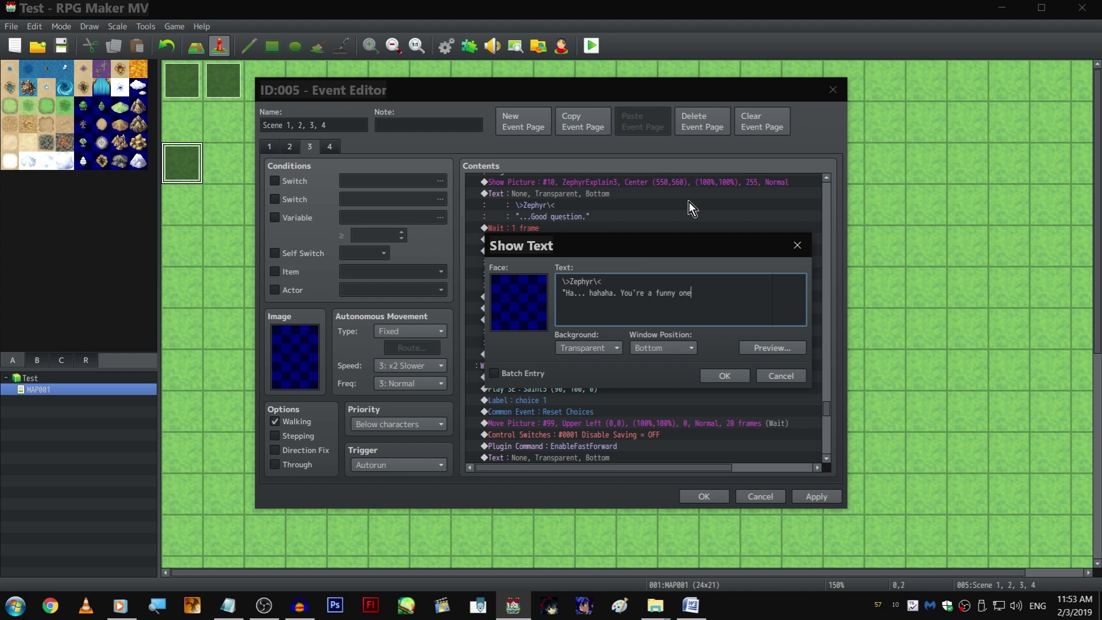
pyautogui.press('BackSpace')
pyautogui.press('BackSpace')
pyautogui.write('alright.')
pyautogui.click(724, 375)
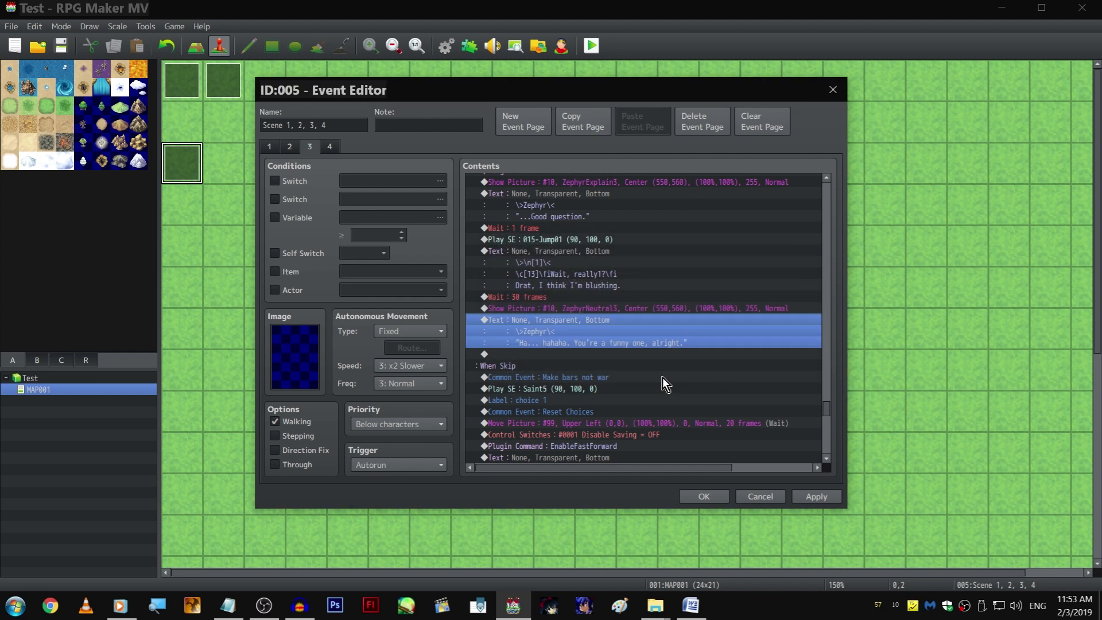
# Duplicate the "Ha... hahaha." text and change the copy's wording to "I can see why she was taken by you."
pyautogui.keyDown('shift'); pyautogui.click(646, 311); pyautogui.keyUp('shift')
pyautogui.click(646, 318)
pyautogui.hotkey('ctrl', 'c')
pyautogui.hotkey('ctrl', 'v')
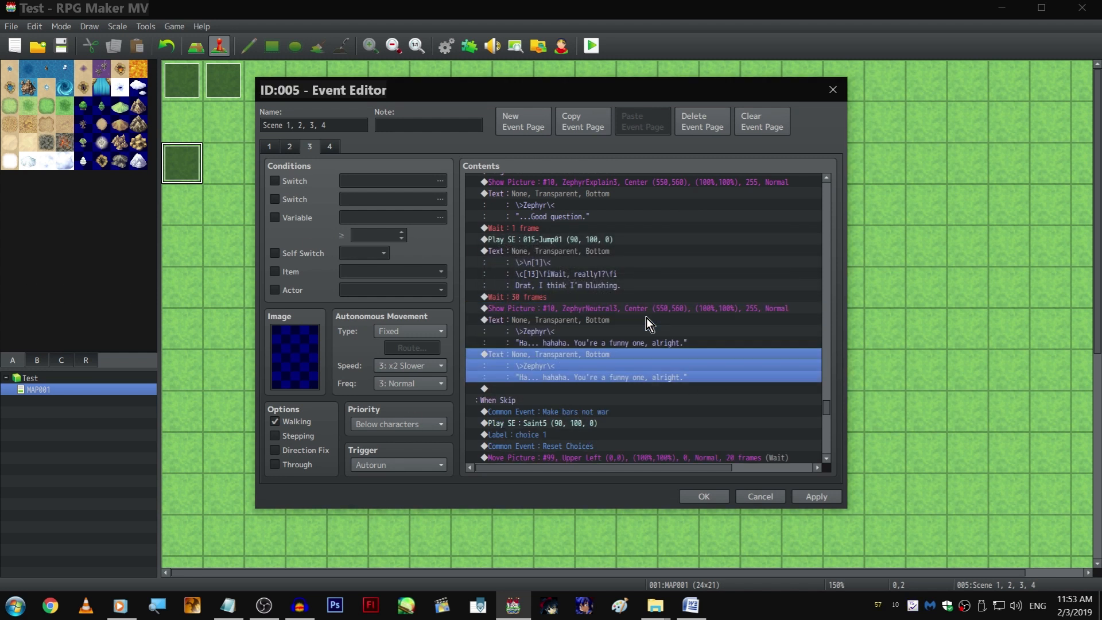
pyautogui.press('space')
pyautogui.keyDown('shift'); pyautogui.moveTo(575, 293); pyautogui.dragTo(567, 293); pyautogui.keyUp('shift')
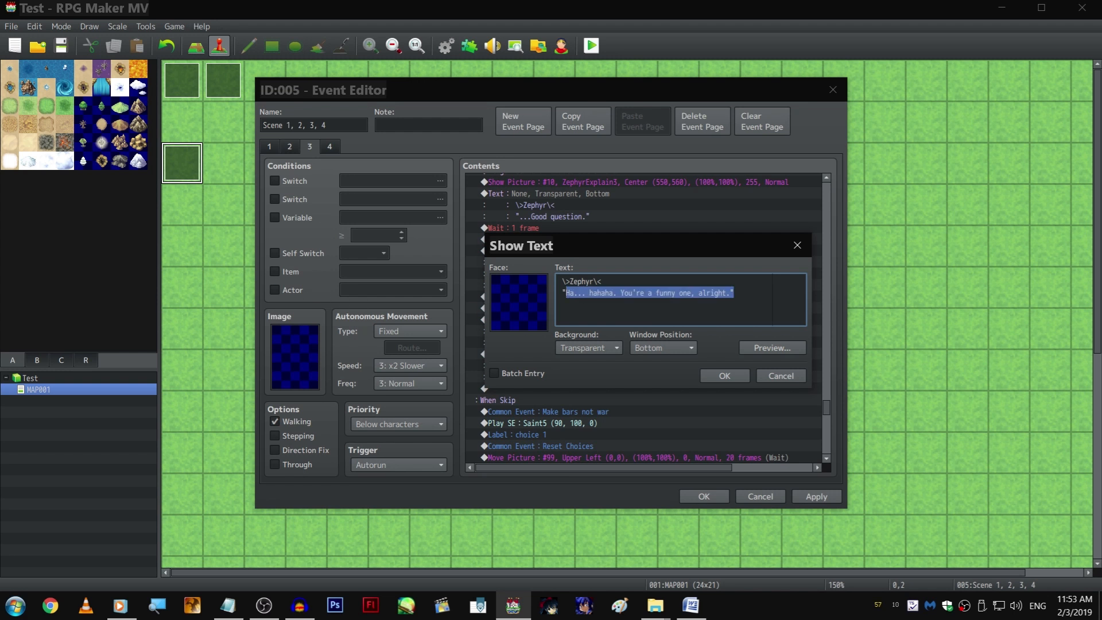
pyautogui.write('I can se')
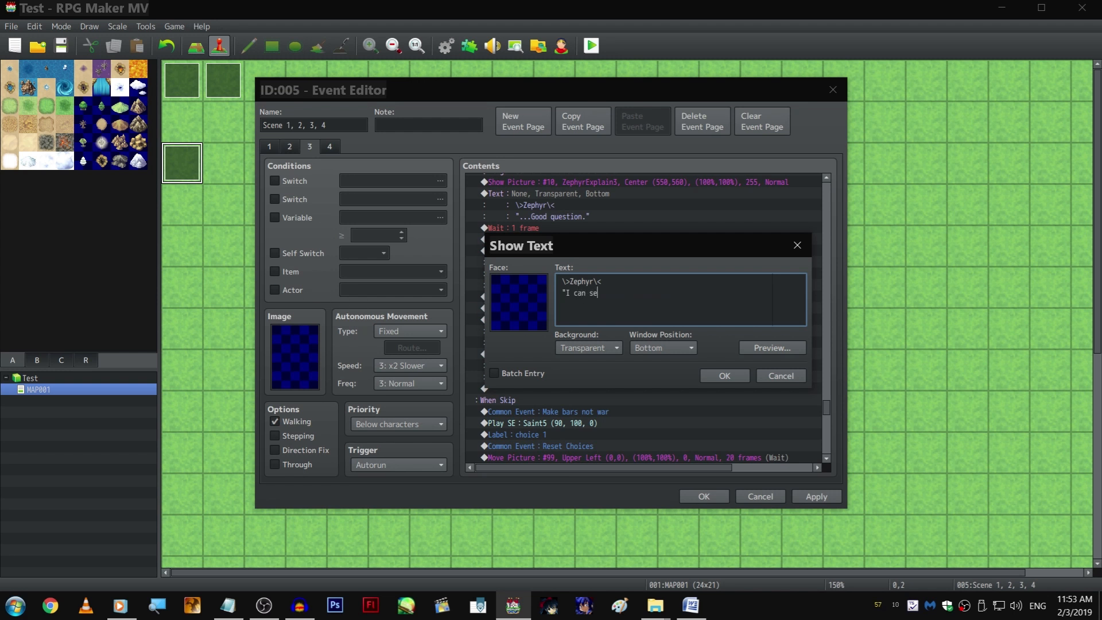
pyautogui.write('e why she was taken by you.')
pyautogui.hotkey('ctrl', 'Return')
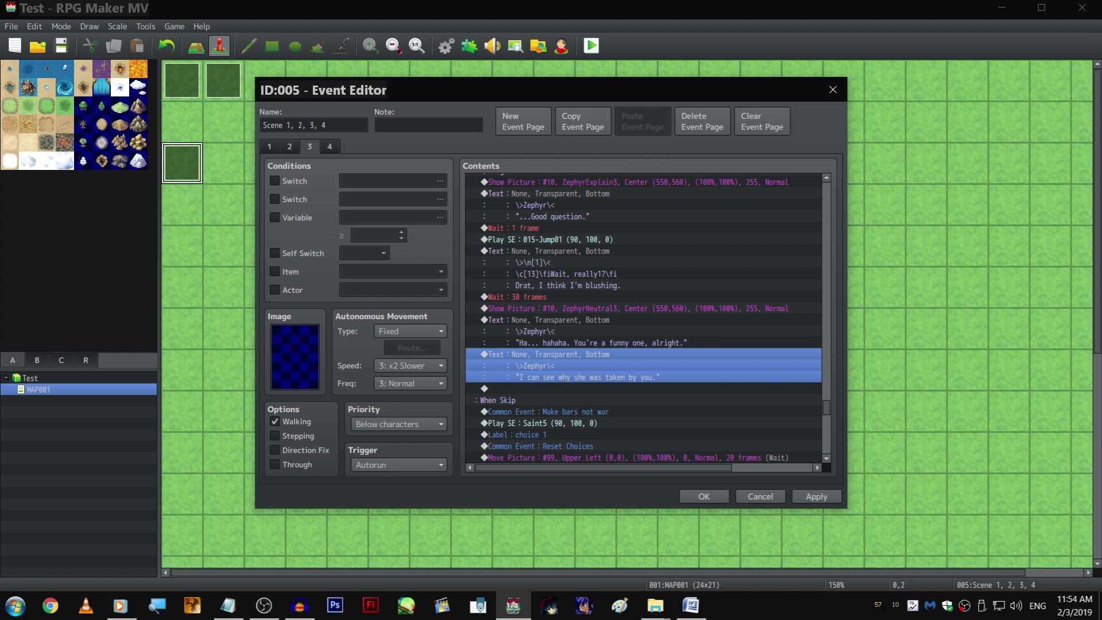
# Paste a copy of the 1-frame Wait before the "I can see why she was taken by you." text
pyautogui.click(600, 296)
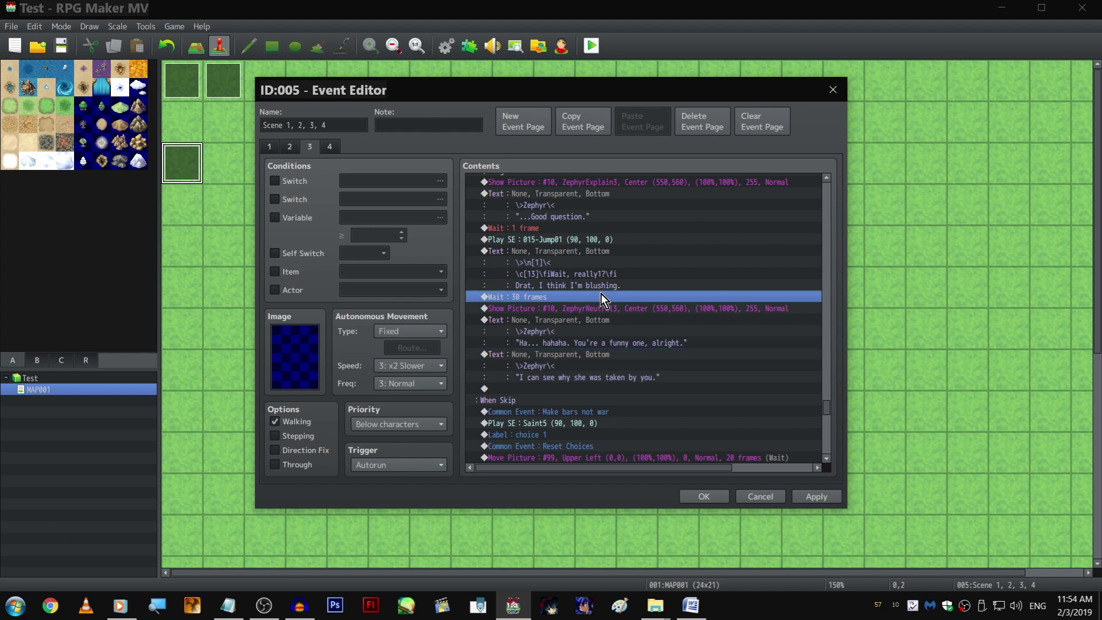
pyautogui.click(575, 228)
pyautogui.click(620, 366)
pyautogui.hotkey('ctrl', 'v')
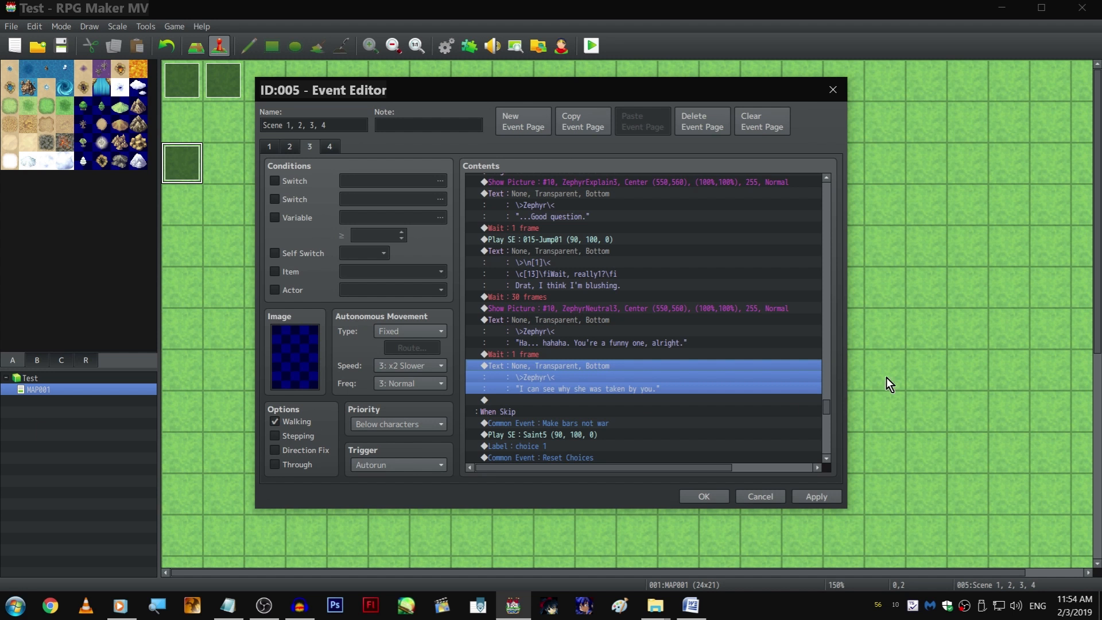
# Add copies of the 30-frame Wait, the ZephyrNeutral3 picture and the "I can see why" text at the end of the branch
pyautogui.click(576, 312)
pyautogui.click(579, 281)
pyautogui.click(600, 240)
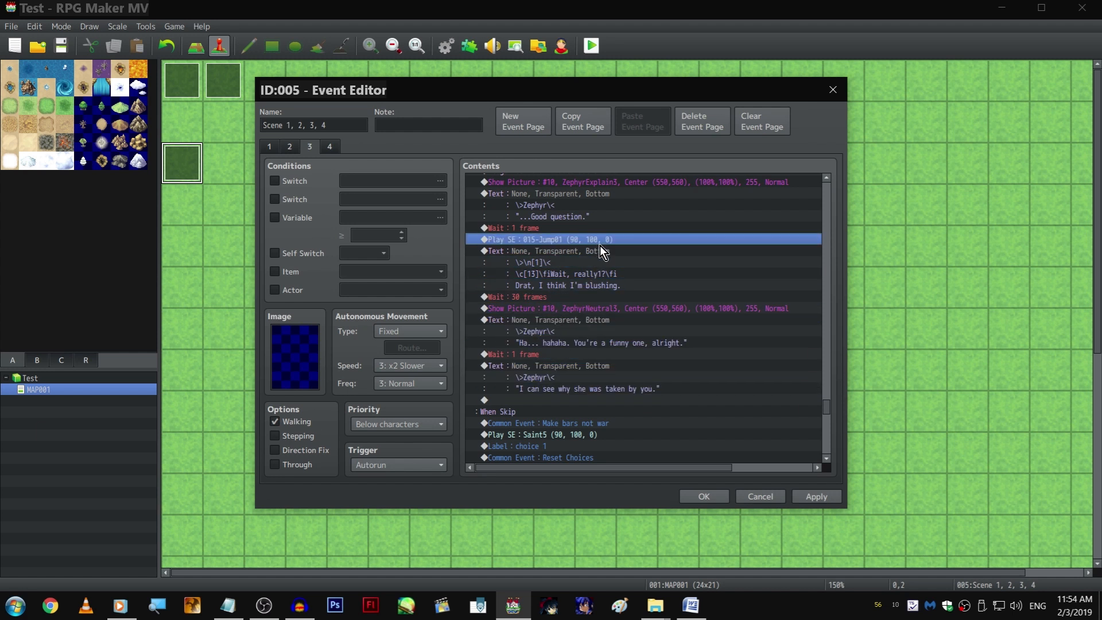
pyautogui.click(598, 296)
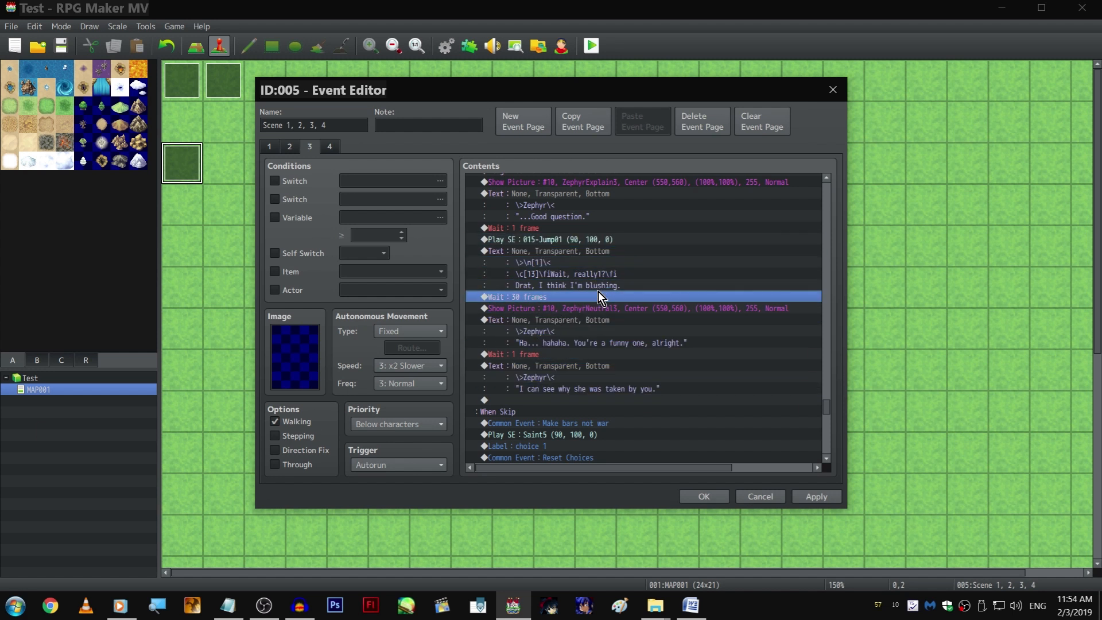
pyautogui.click(600, 400)
pyautogui.hotkey('ctrl', 'v')
pyautogui.click(628, 309)
pyautogui.hotkey('ctrl', 'c')
pyautogui.click(637, 410)
pyautogui.hotkey('ctrl', 'v')
pyautogui.click(635, 368)
pyautogui.hotkey('ctrl', 'c')
pyautogui.scroll(-2, 635, 379)
pyautogui.click(607, 365)
pyautogui.hotkey('ctrl', 'v')
# Set the image of the copied picture after the last 30-frame Wait to ZephyrNeutral4
pyautogui.click(611, 356)
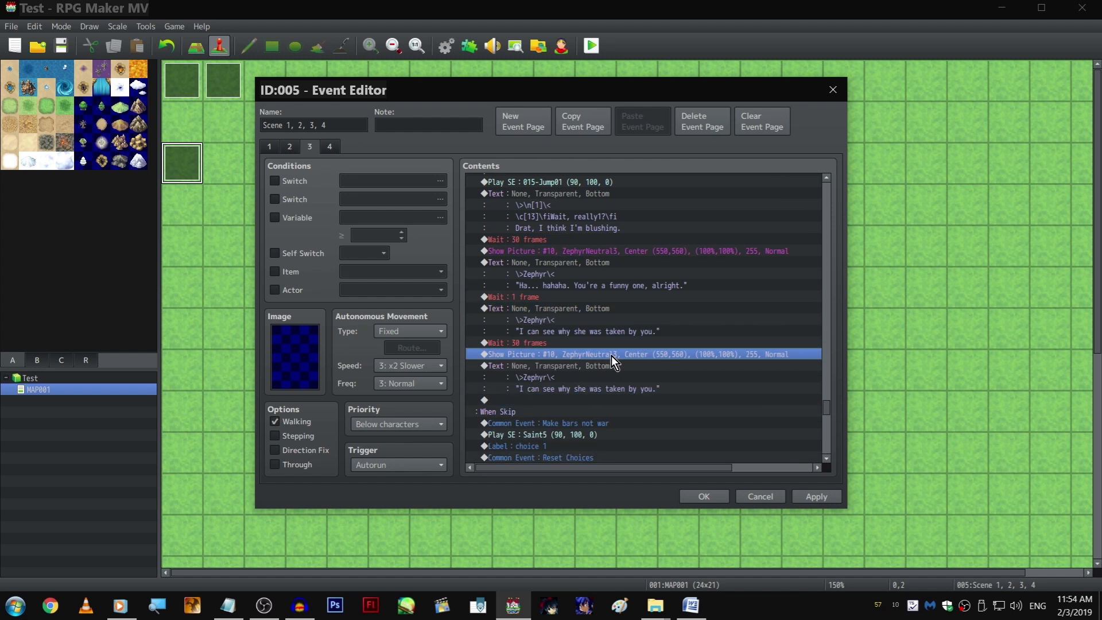
pyautogui.doubleClick(611, 356)
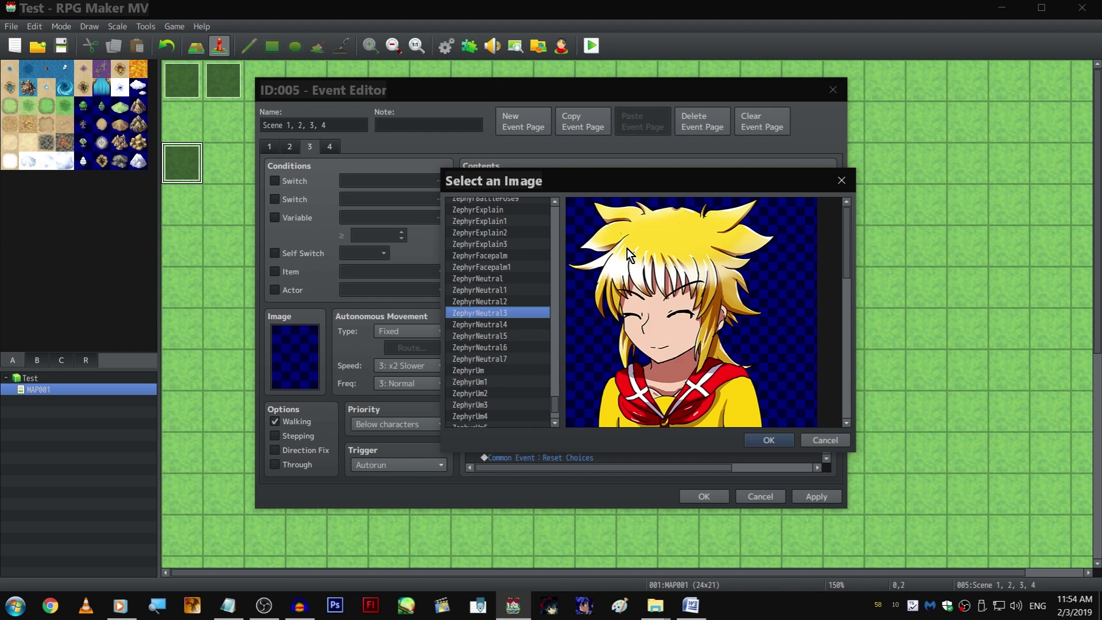
pyautogui.press('Down')
pyautogui.scroll(-1, 715, 309)
pyautogui.press('Return')
pyautogui.press('Return')
# Replace the last text's wording with "Y'know, this... is actually the first time in a while that I've eaten lunch alone. To be honest, I can't"
pyautogui.press('space')
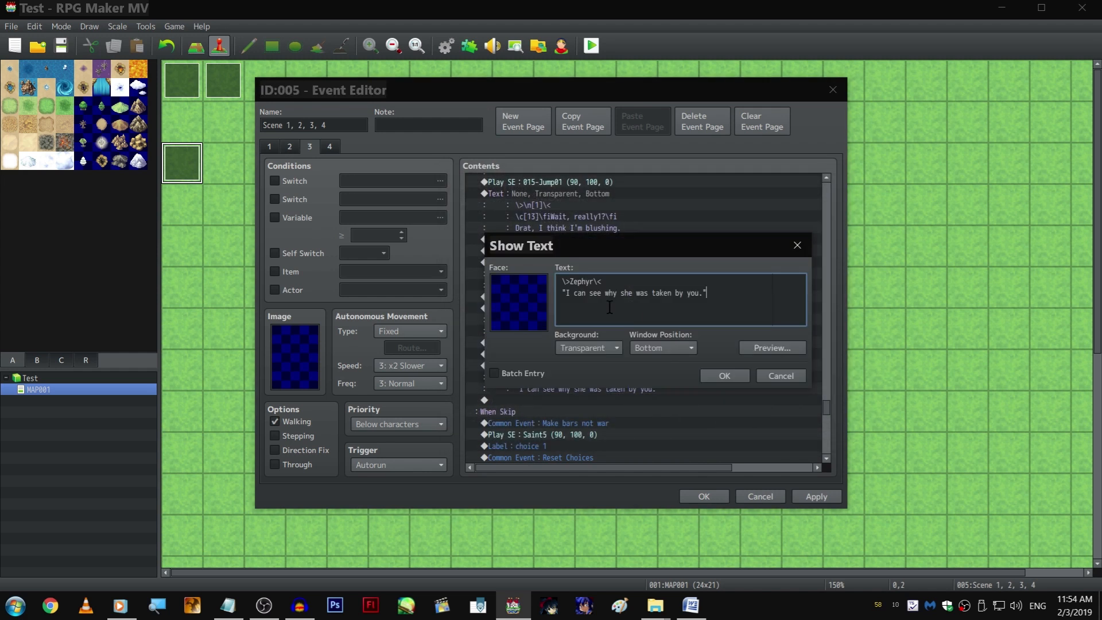
pyautogui.keyDown('shift'); pyautogui.click(566, 294); pyautogui.keyUp('shift')
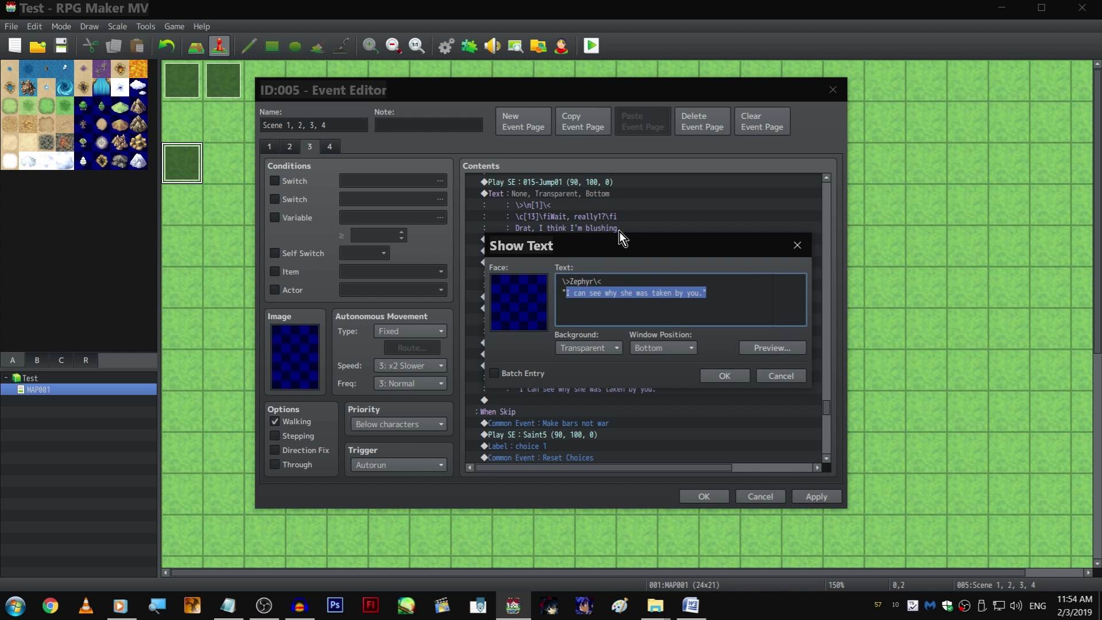
pyautogui.write("Y'know, ")
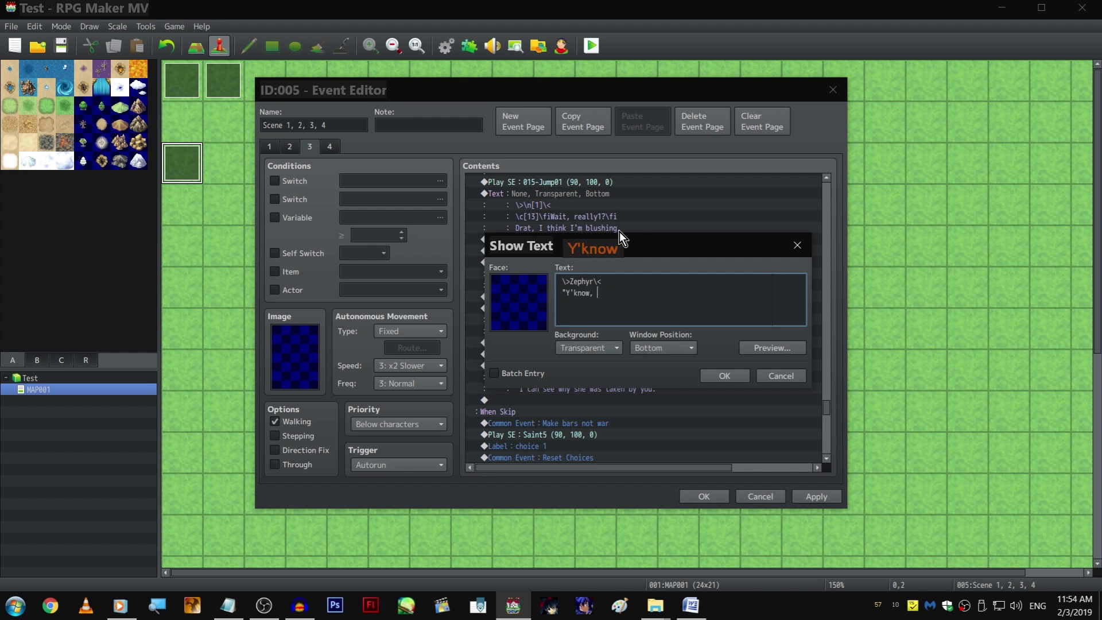
pyautogui.write('this... ')
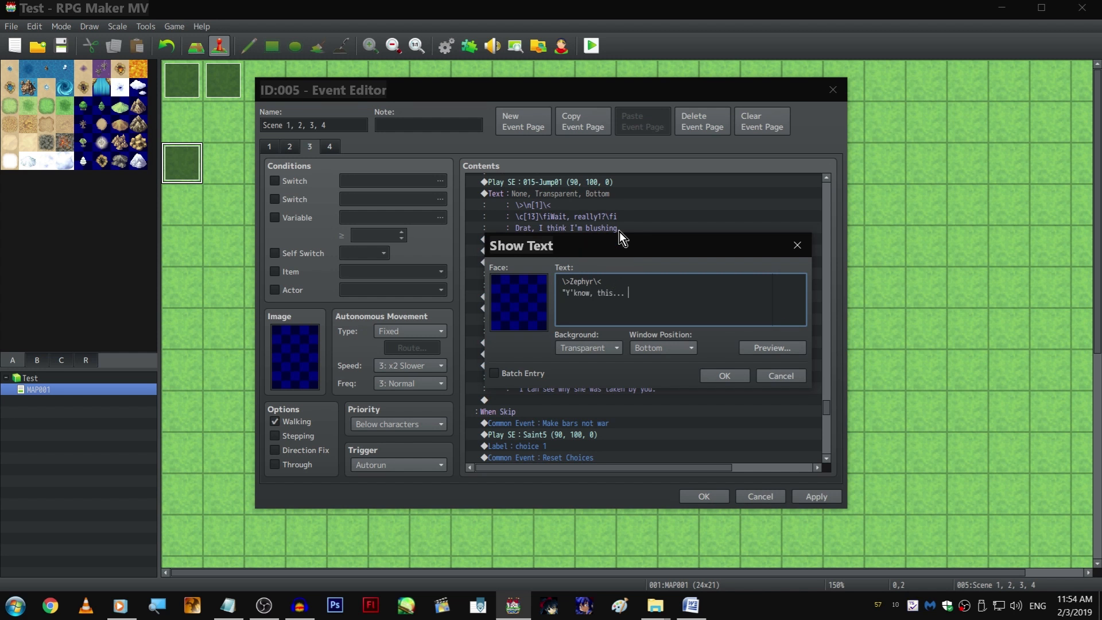
pyautogui.write("is actually the first time in a while that I'")
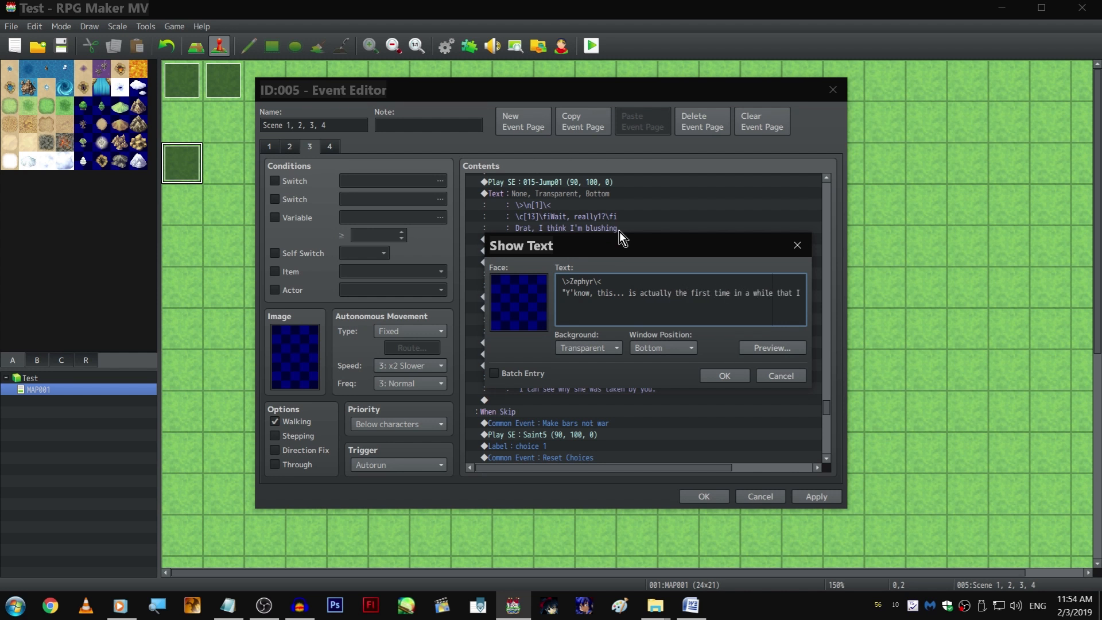
pyautogui.press('BackSpace')
pyautogui.press('BackSpace')
pyautogui.press('Return')
pyautogui.write("I've eaten lunch alone. To be honest, I can't")
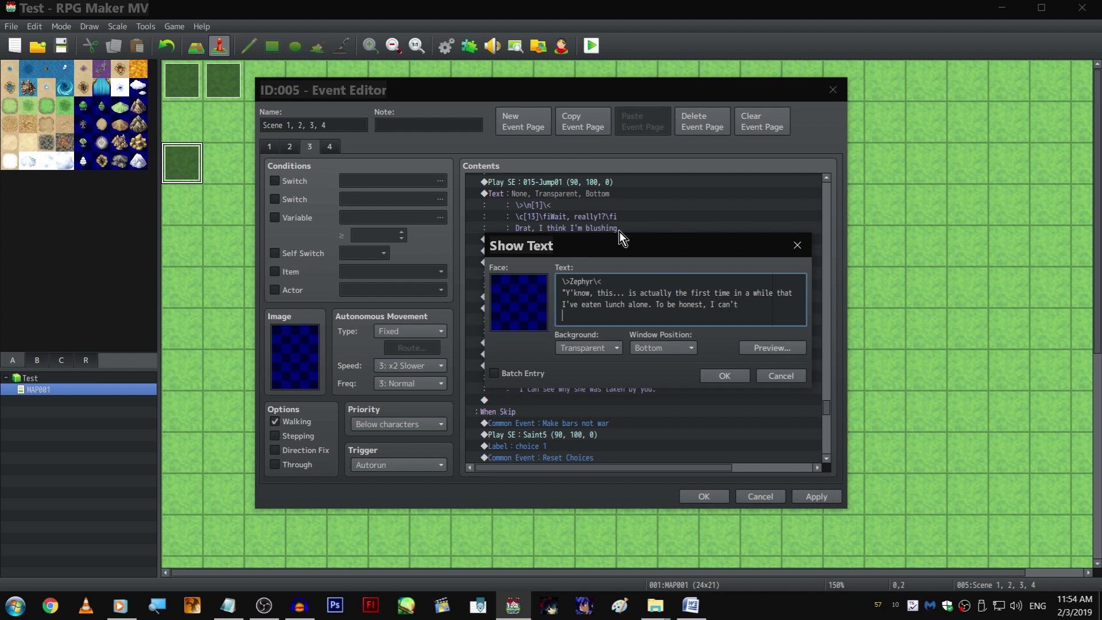
# Finish the text with "stand it up here, so I'm a bit relieved you showed up when you did." and rewrap its lines
pyautogui.press('Return')
pyautogui.write("st, I can't d it up her")
pyautogui.write('e')
pyautogui.write(", so I'm a bit re")
pyautogui.write('lieved ')
pyautogui.write('you sh')
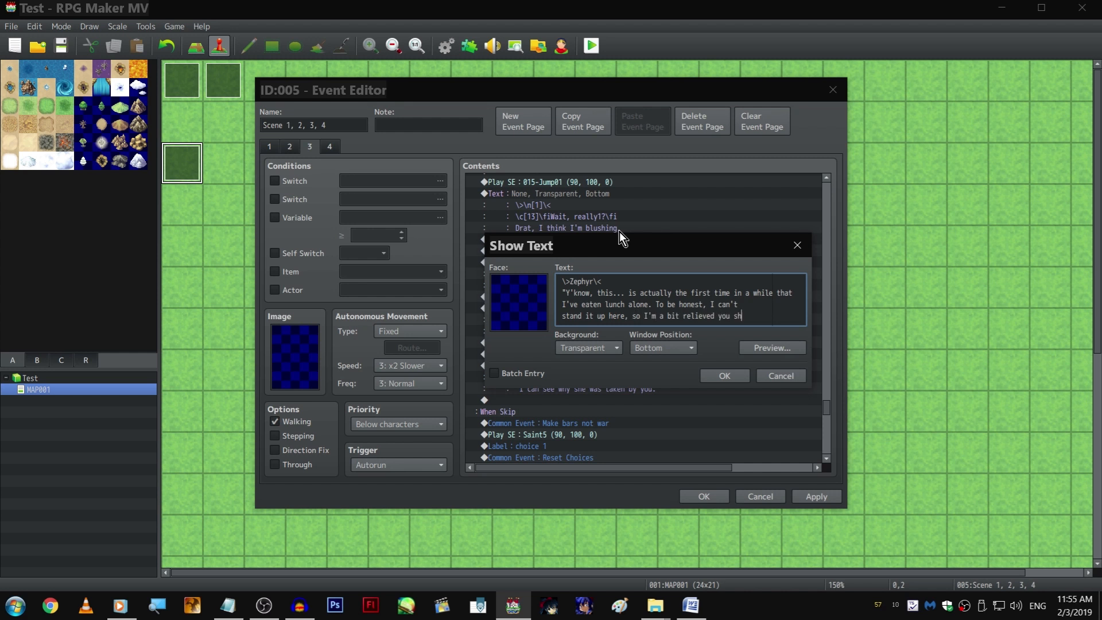
pyautogui.write('owed up when you did.')
pyautogui.press('Up')
pyautogui.press('Delete')
pyautogui.press('BackSpace')
pyautogui.press('Return')
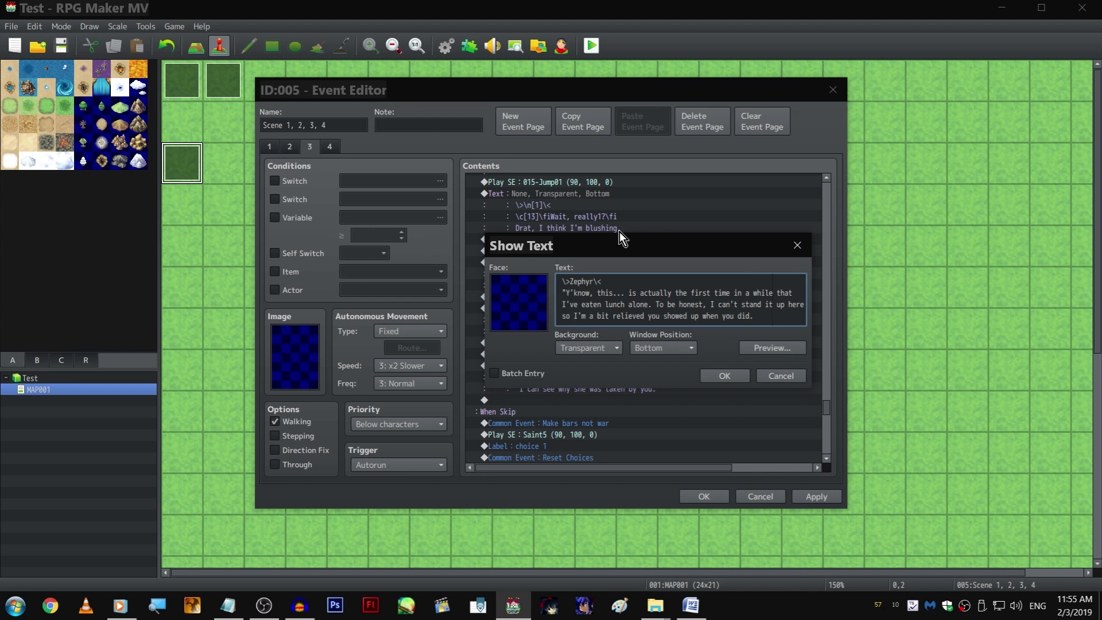
pyautogui.write('"')
pyautogui.click(719, 367)
# Paste a 1-frame Wait after the "Y'know, this..." text
pyautogui.press('Up')
pyautogui.press('Up')
pyautogui.press('Up')
pyautogui.press('Up')
pyautogui.press('Up')
pyautogui.scroll(-1, 759, 242)
pyautogui.click(635, 377)
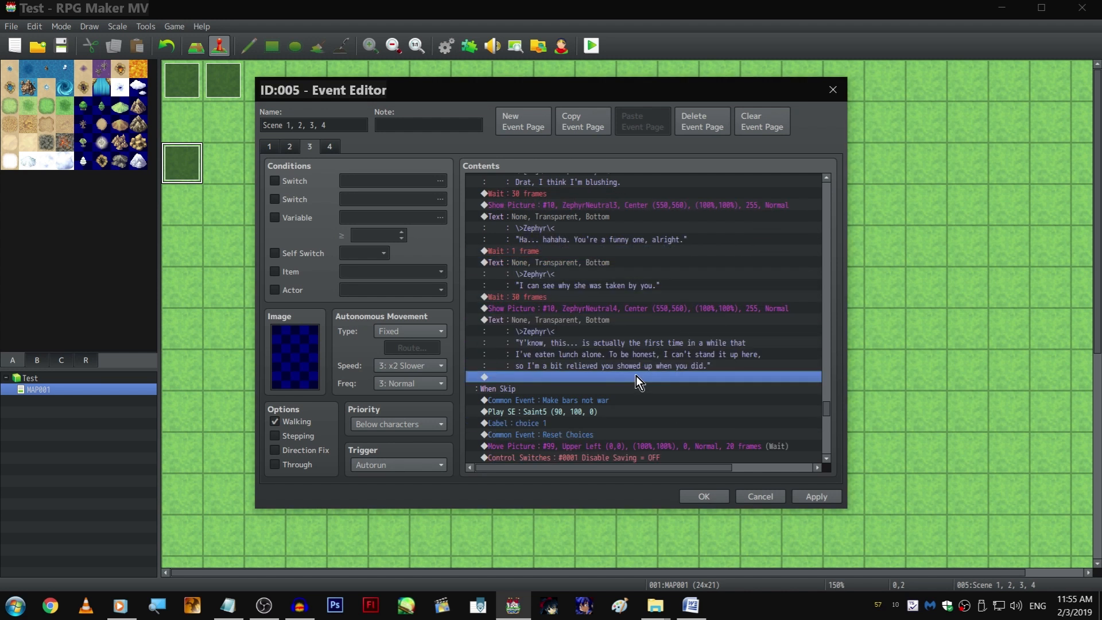
pyautogui.hotkey('ctrl', 'v')
pyautogui.scroll(-1, 601, 353)
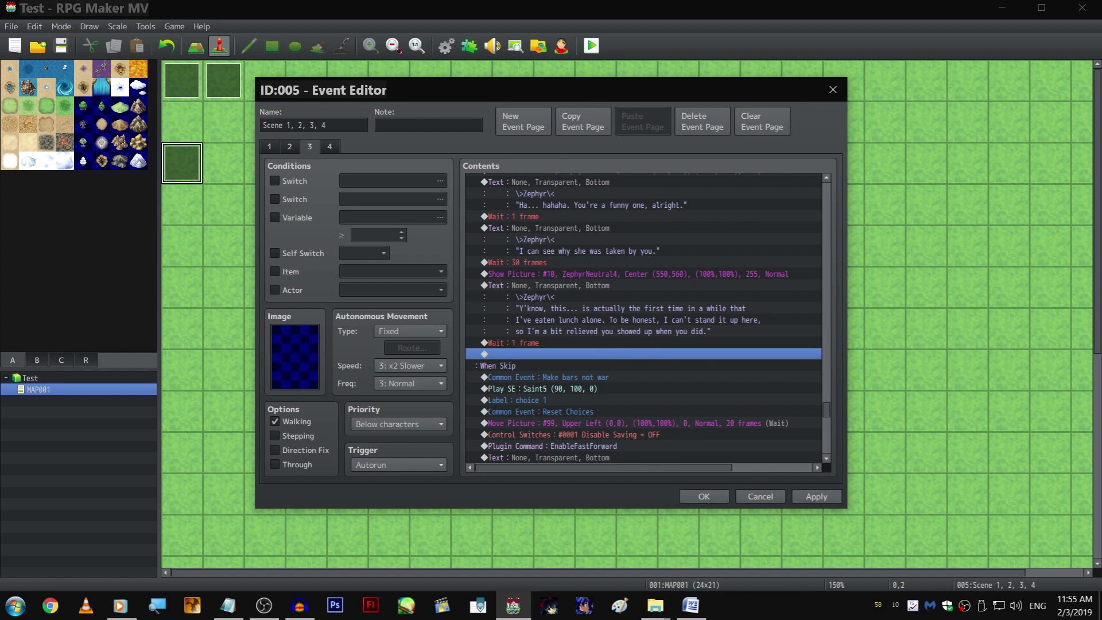
# Copy the \n[1] text "Drat, I think I'm blushing." and paste it after the last 1-frame Wait
pyautogui.scroll(4, 664, 292)
pyautogui.click(614, 262)
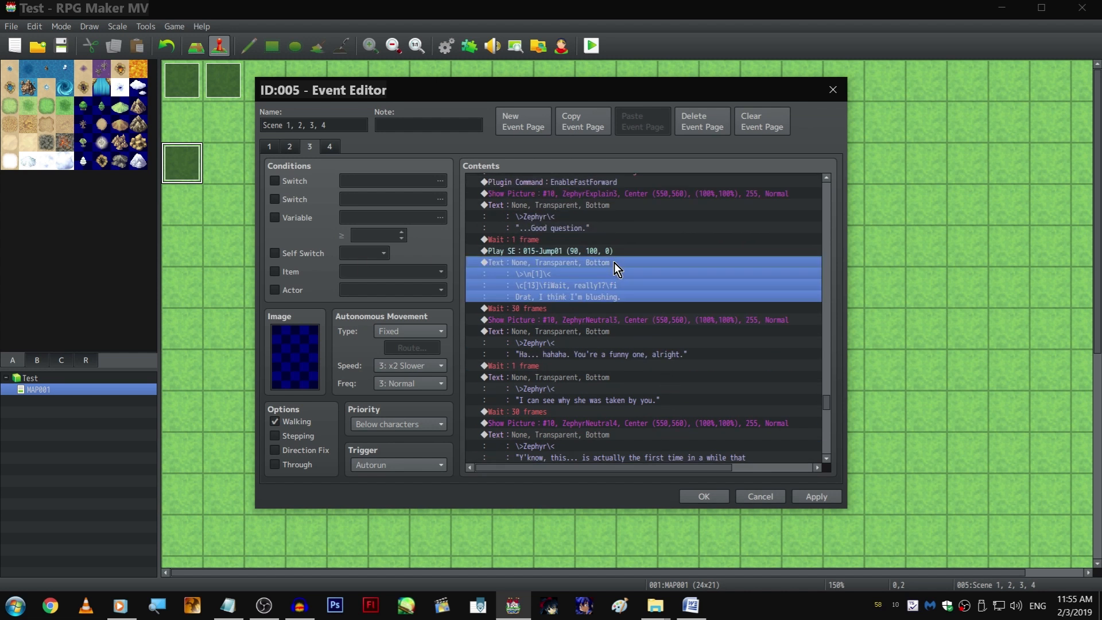
pyautogui.scroll(-4, 600, 347)
pyautogui.click(581, 365)
pyautogui.hotkey('ctrl', 'v')
# Replace the wording after "\c[13]" with "I looked around at the amazing view and couldn't possibly fathom what there could be to dislike about this spot."
pyautogui.doubleClick(579, 360)
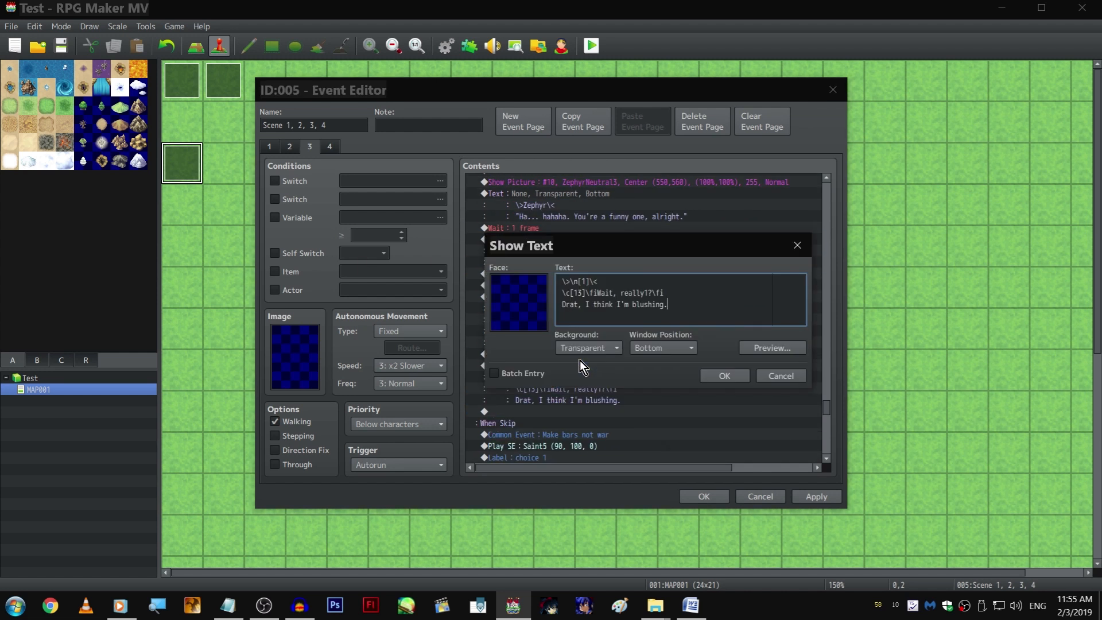
pyautogui.keyDown('shift'); pyautogui.click(586, 292); pyautogui.keyUp('shift')
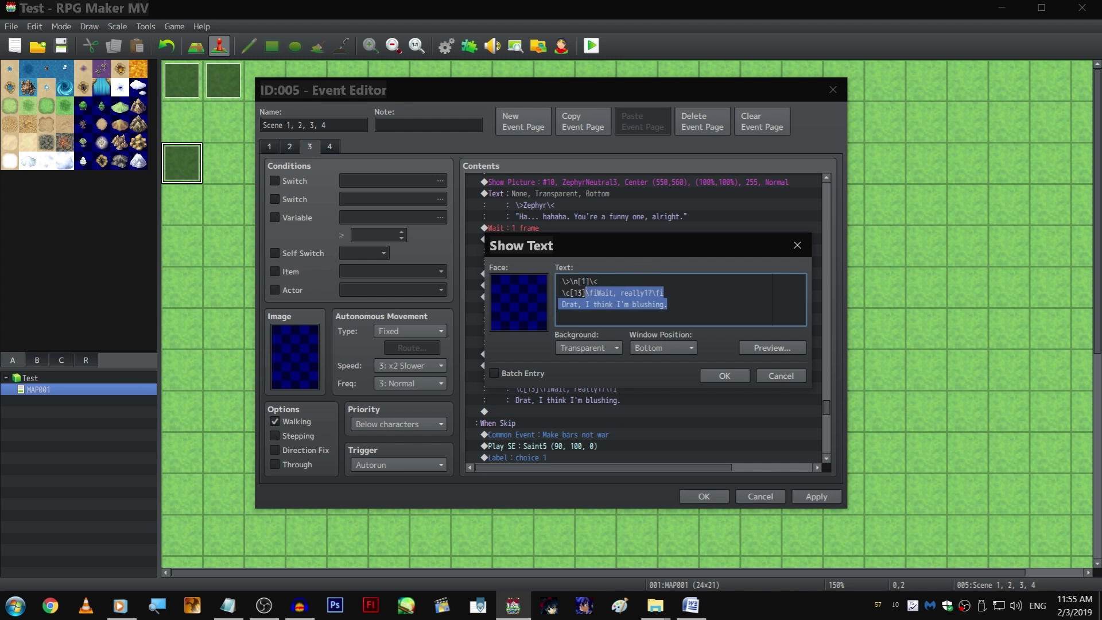
pyautogui.press('BackSpace')
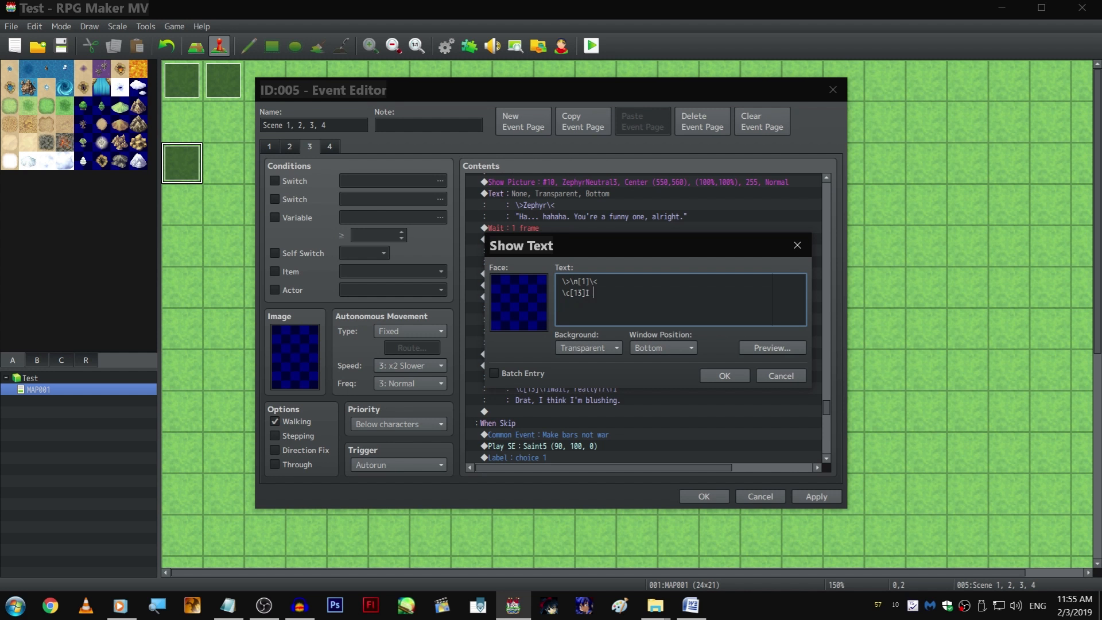
pyautogui.write("I looked around at the amazing view and couldn't")
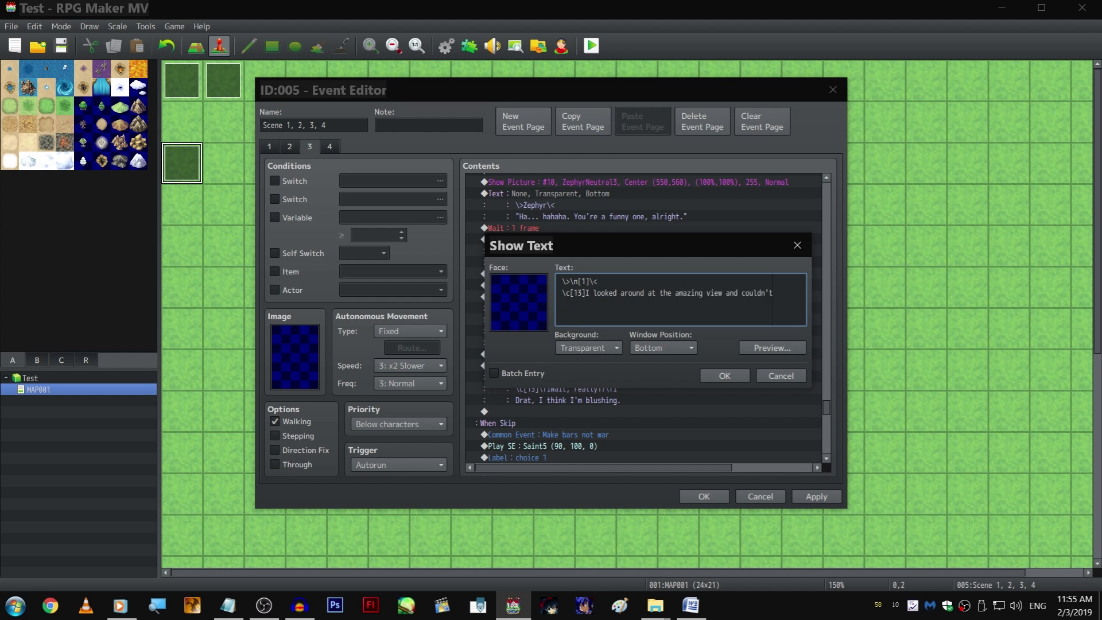
pyautogui.write(' possibl')
pyautogui.press('Return')
pyautogui.write('fathom what there could be to dislike ')
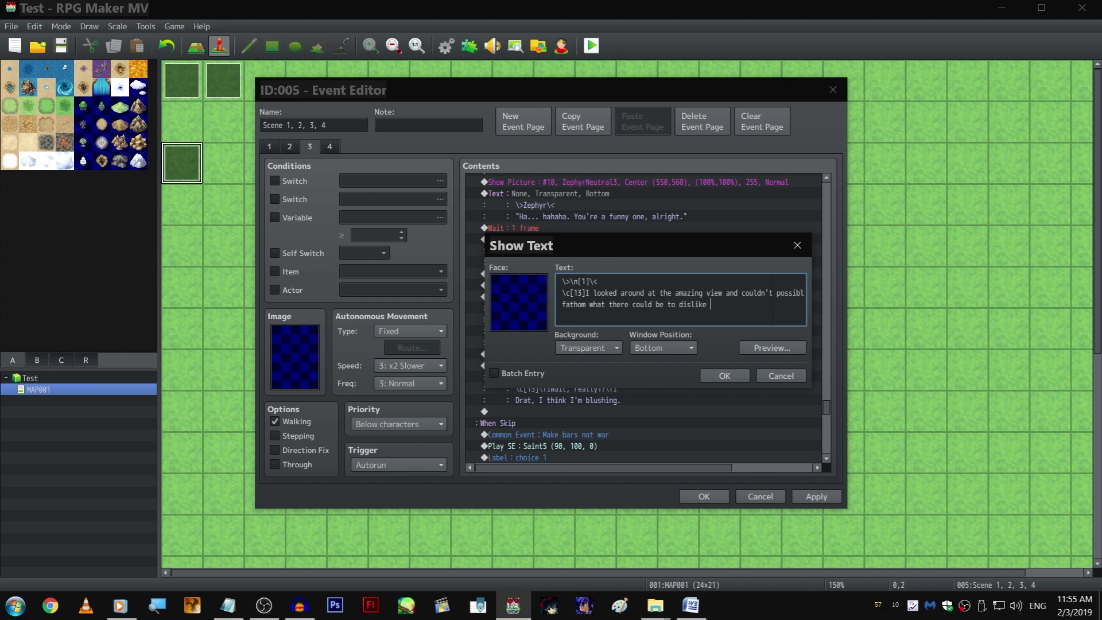
pyautogui.write('about this spot.')
pyautogui.click(724, 376)
# Remove the empty last line from the "I looked around at the amazing view" text
pyautogui.click(642, 354)
pyautogui.doubleClick(642, 377)
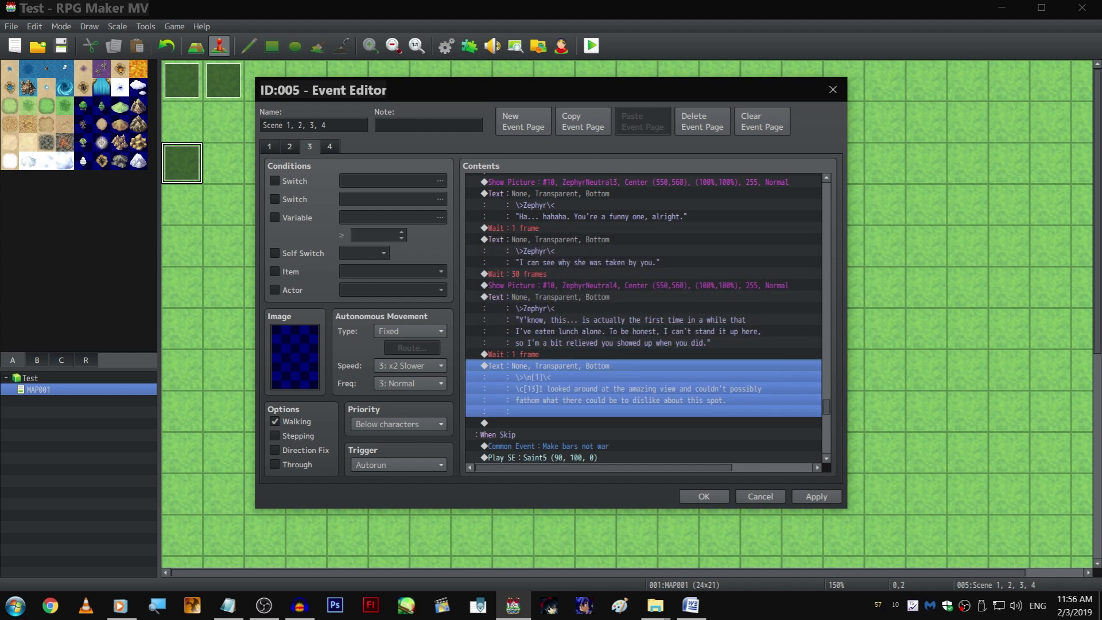
pyautogui.hotkey('ctrl', 'Return')
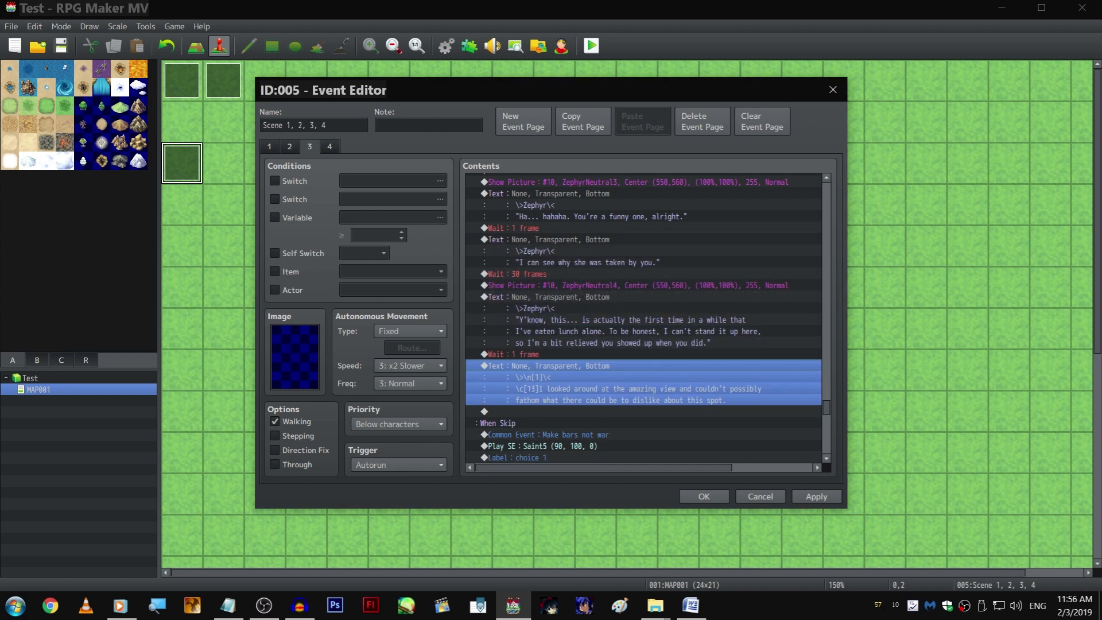
# Duplicate the last \n[1] text and replace the wording after "\c[13]" with "His tastes must differ from mine, so naturally they're just plain wrong."
pyautogui.hotkey('ctrl', 'c')
pyautogui.hotkey('ctrl', 'v')
pyautogui.press('space')
pyautogui.hotkey('shift', 'Up')
pyautogui.hotkey('shift', 'Up')
pyautogui.hotkey('shift', 'Right')
pyautogui.hotkey('shift', 'Right')
pyautogui.hotkey('shift', 'Right')
pyautogui.hotkey('shift', 'Right')
pyautogui.hotkey('shift', 'Right')
pyautogui.hotkey('shift', 'Right')
pyautogui.hotkey('shift', 'Right')
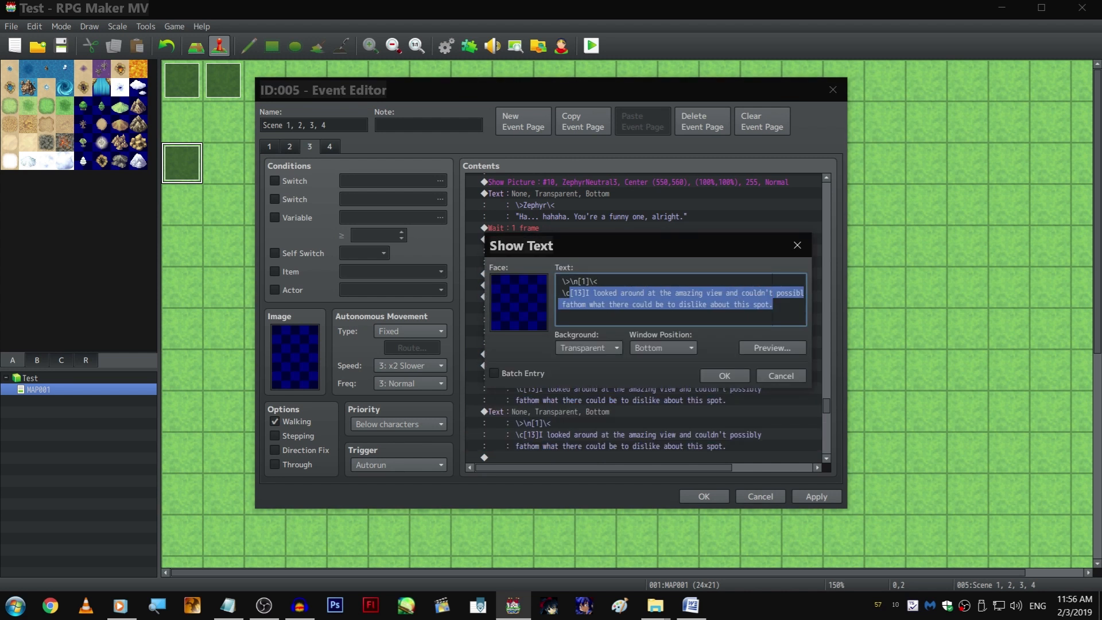
pyautogui.write('His ')
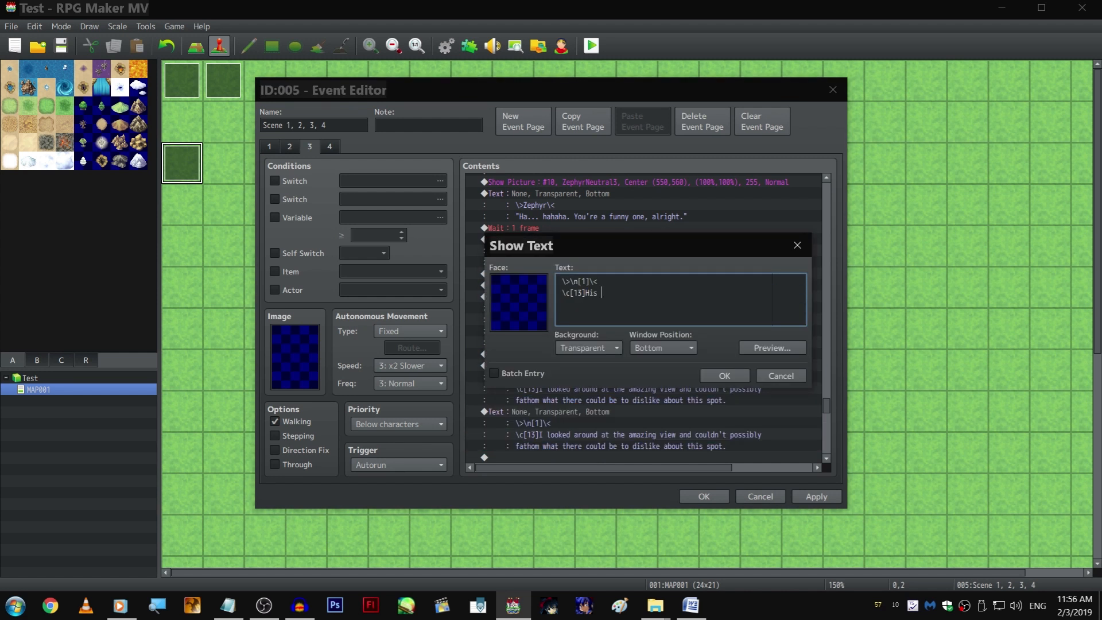
pyautogui.write('tastes must differ from mine, so naturally')
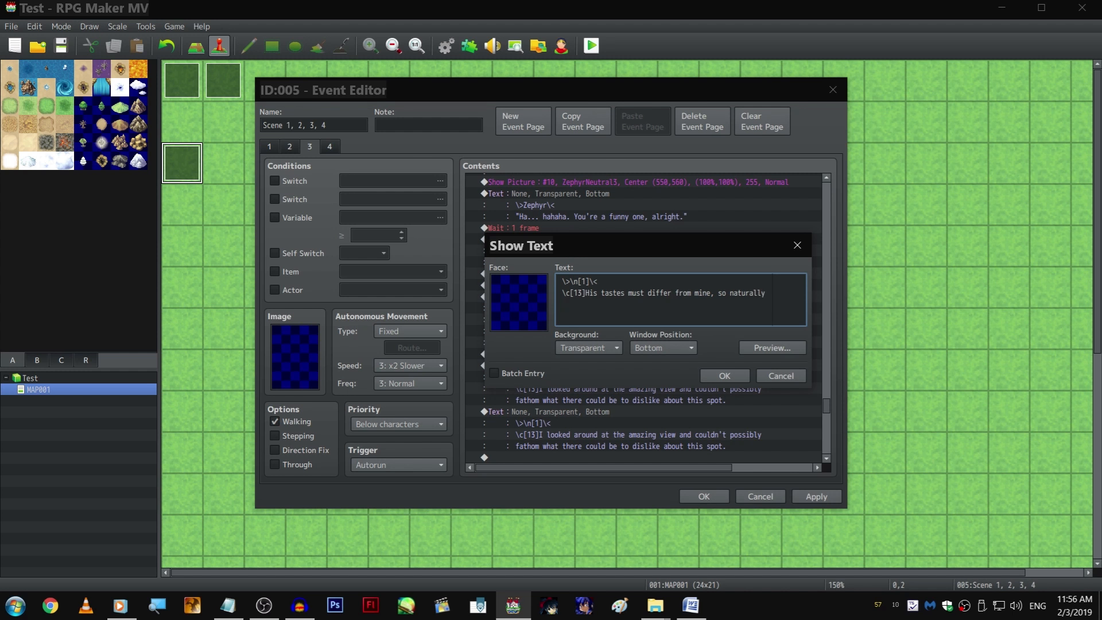
pyautogui.press('Return')
pyautogui.write("they're just plain wrong.")
pyautogui.hotkey('ctrl', 'Return')
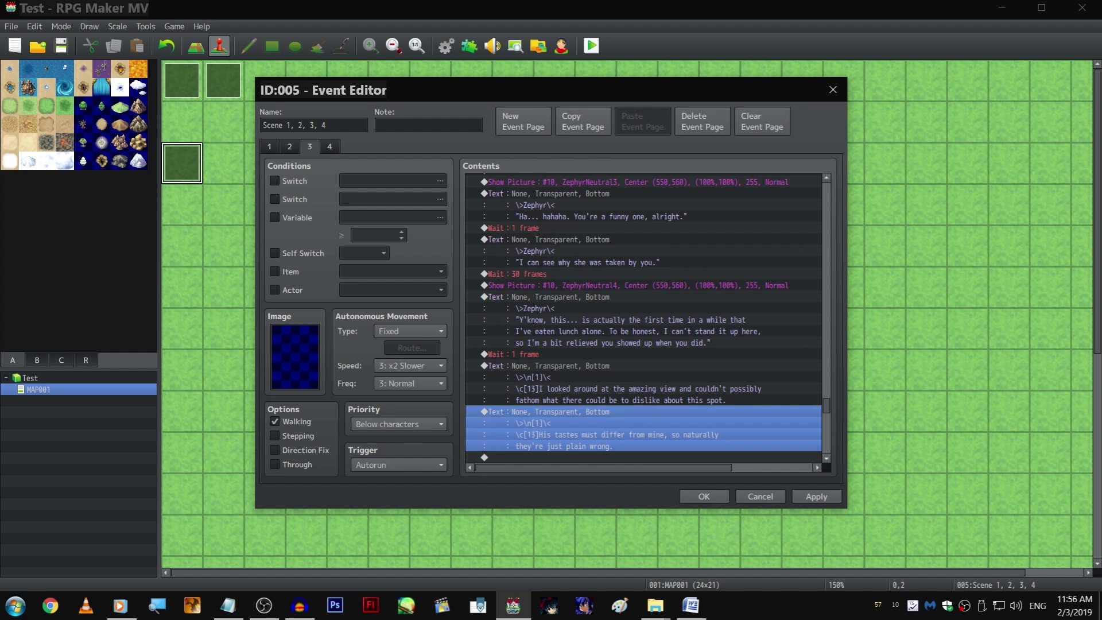
# Add a Show Choices command after the "His tastes must differ" text, with the first choice "Why did you come up here, then?"
pyautogui.scroll(-2, 574, 270)
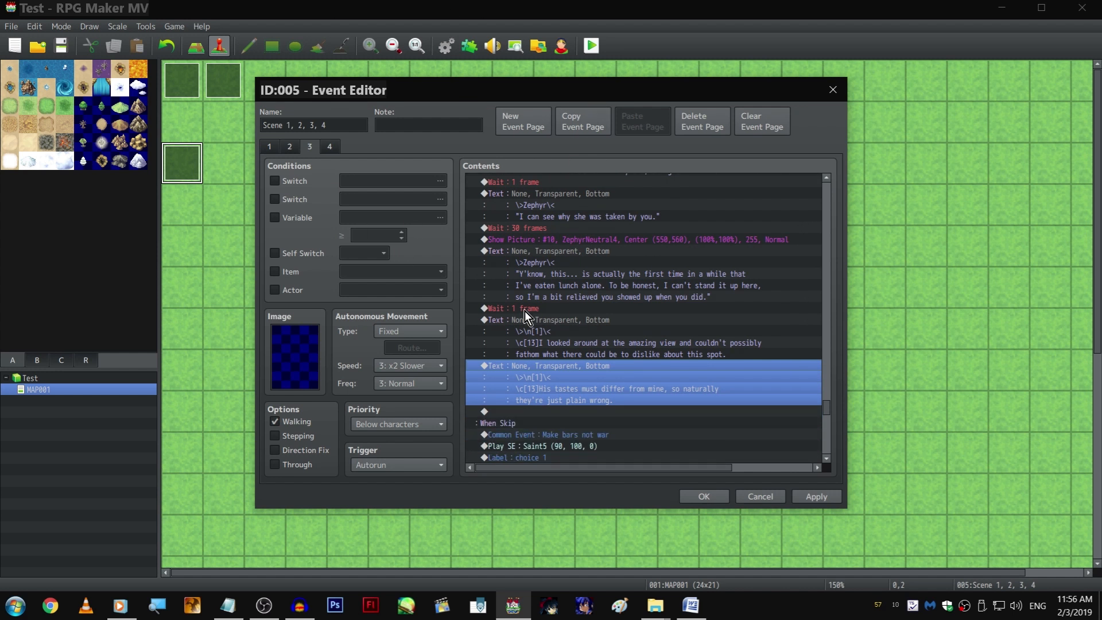
pyautogui.scroll(-3, 725, 297)
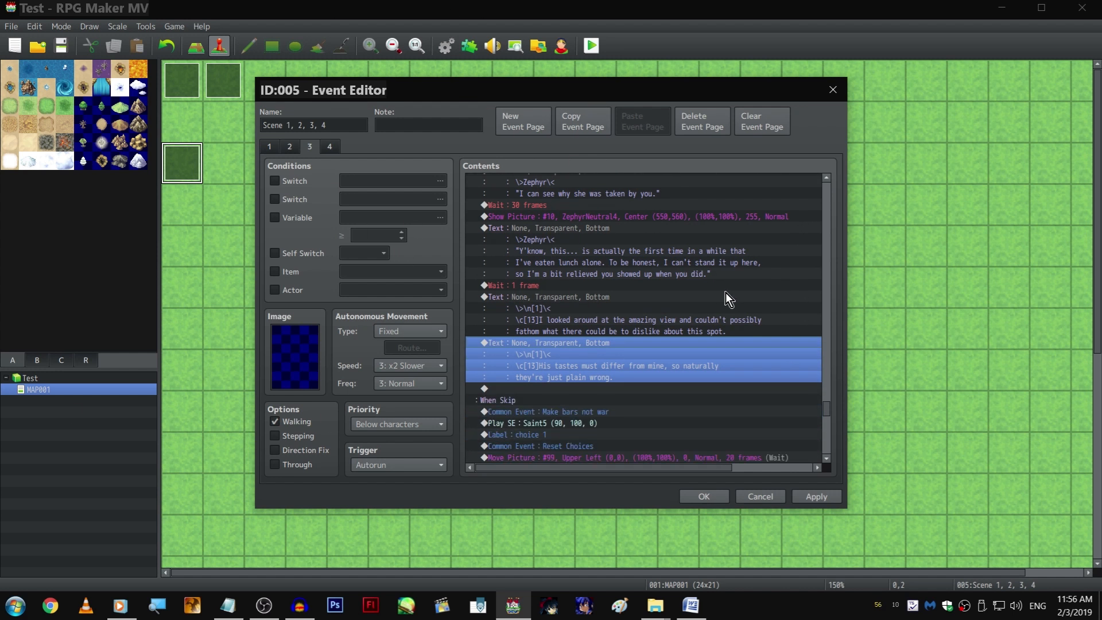
pyautogui.press('Down')
pyautogui.scroll(-2, 690, 321)
pyautogui.press('Return')
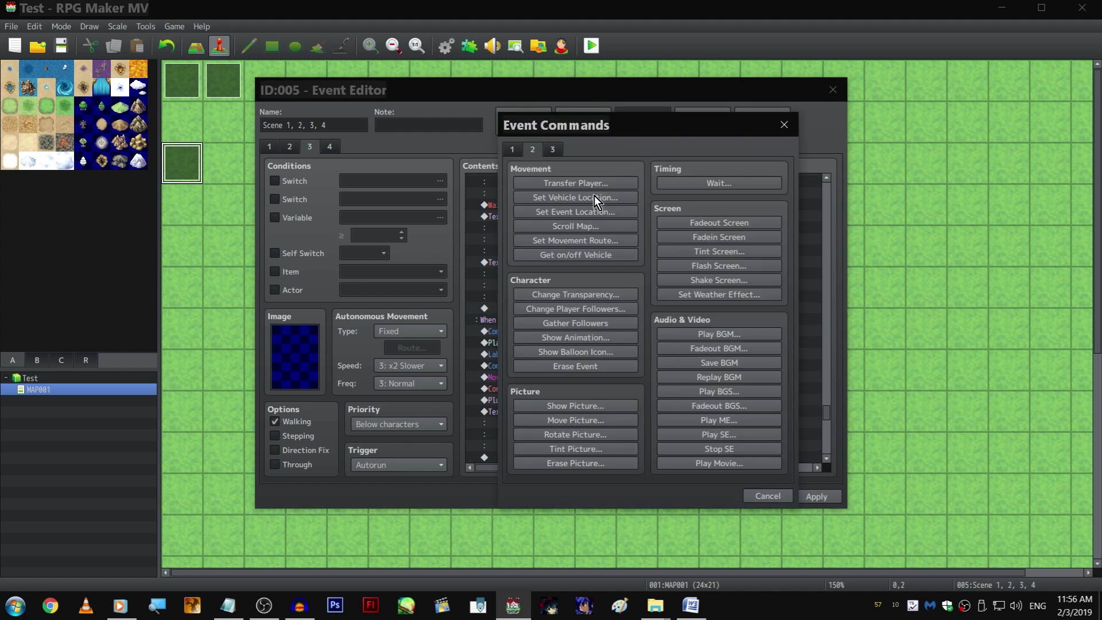
pyautogui.click(565, 197)
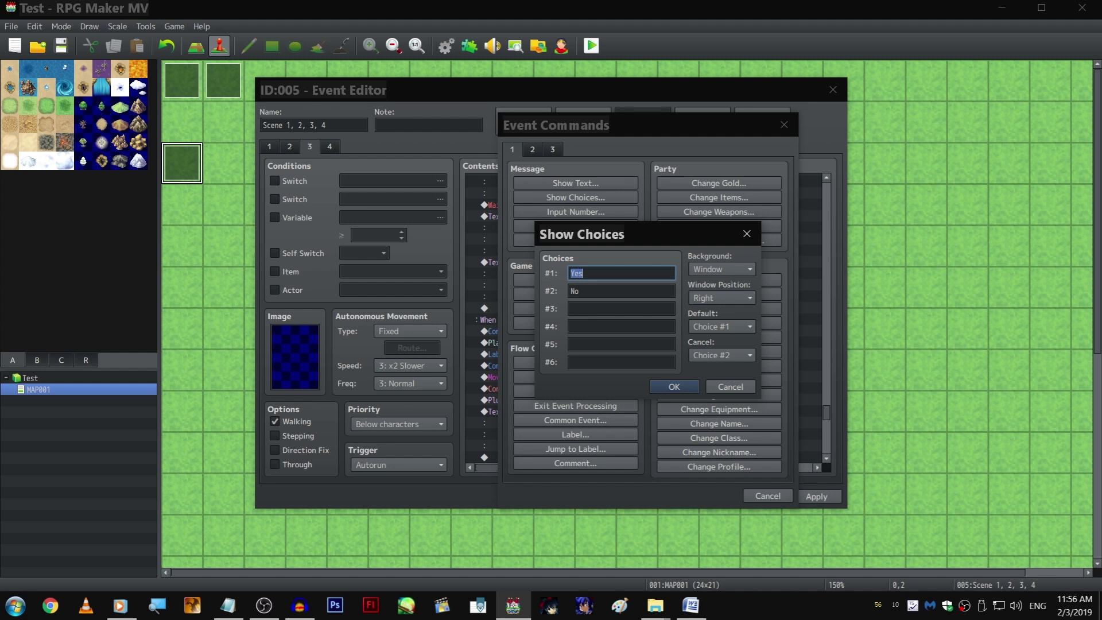
pyautogui.write('"Why did yo')
pyautogui.write('u come up here,')
pyautogui.press('BackSpace')
pyautogui.write('?"')
pyautogui.press('BackSpace')
pyautogui.press('BackSpace')
pyautogui.write(', then"')
pyautogui.press('Tab')
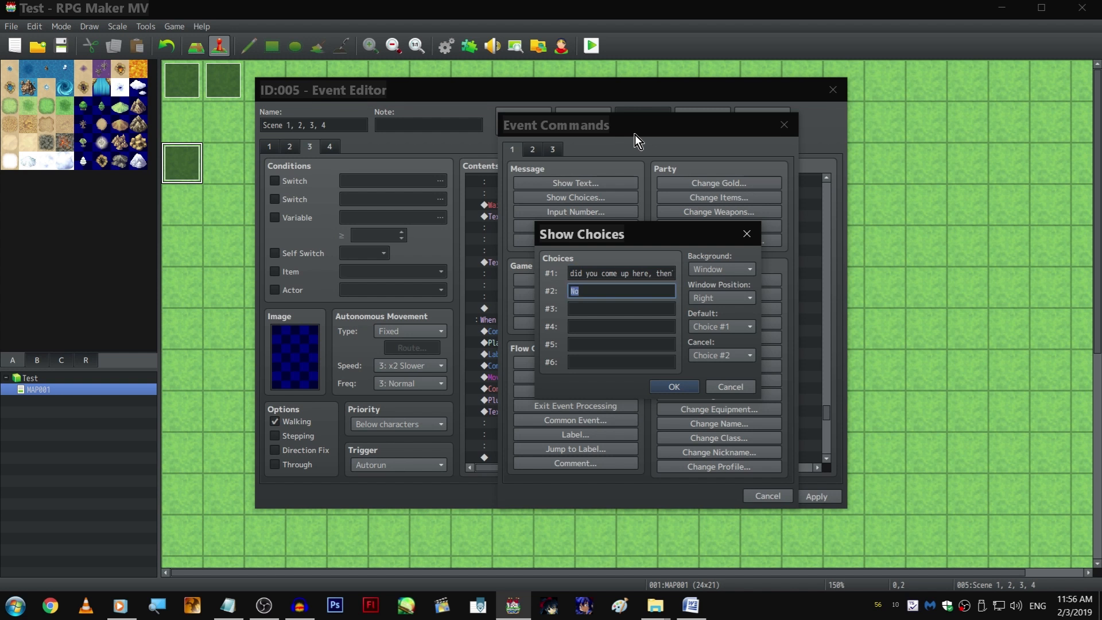
# Set the second choice to "What don't you like about it?", the third to dummy and the fourth to Skip, and confirm
pyautogui.write('"What')
pyautogui.write(" don't you like about i")
pyautogui.write('t?"')
pyautogui.press('Tab')
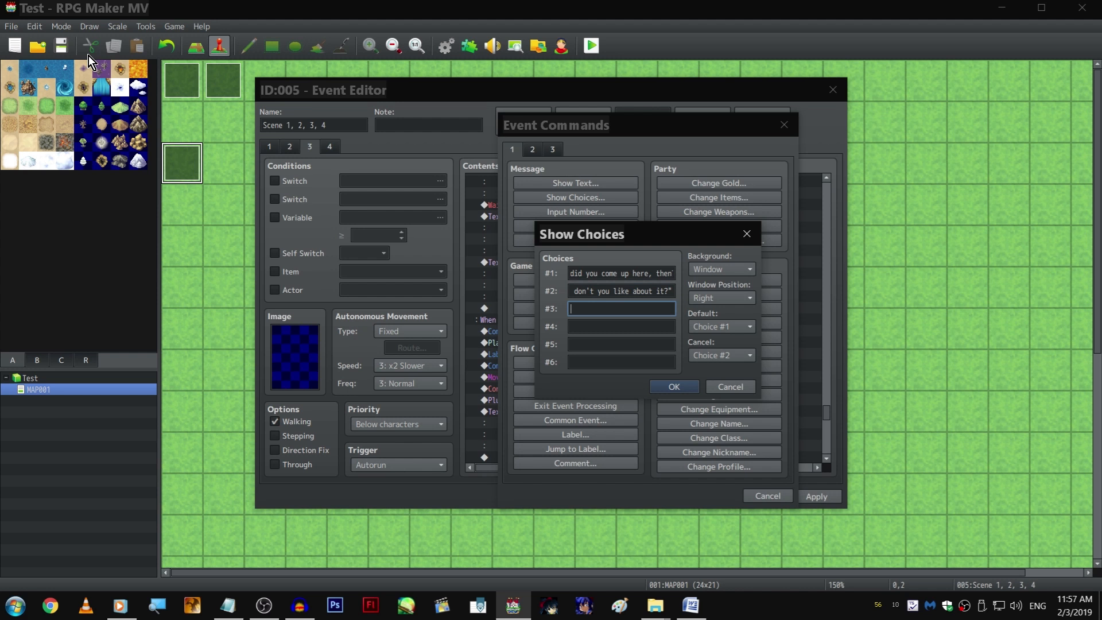
pyautogui.write('dummy')
pyautogui.press('Tab')
pyautogui.write('Skip')
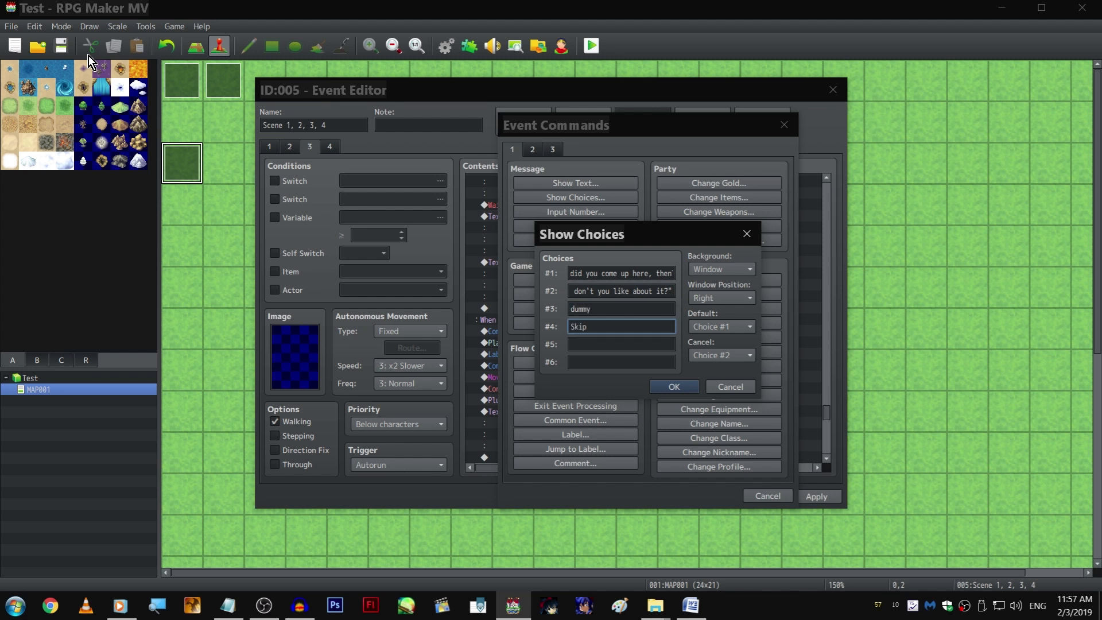
pyautogui.scroll(1, 738, 300)
pyautogui.click(674, 386)
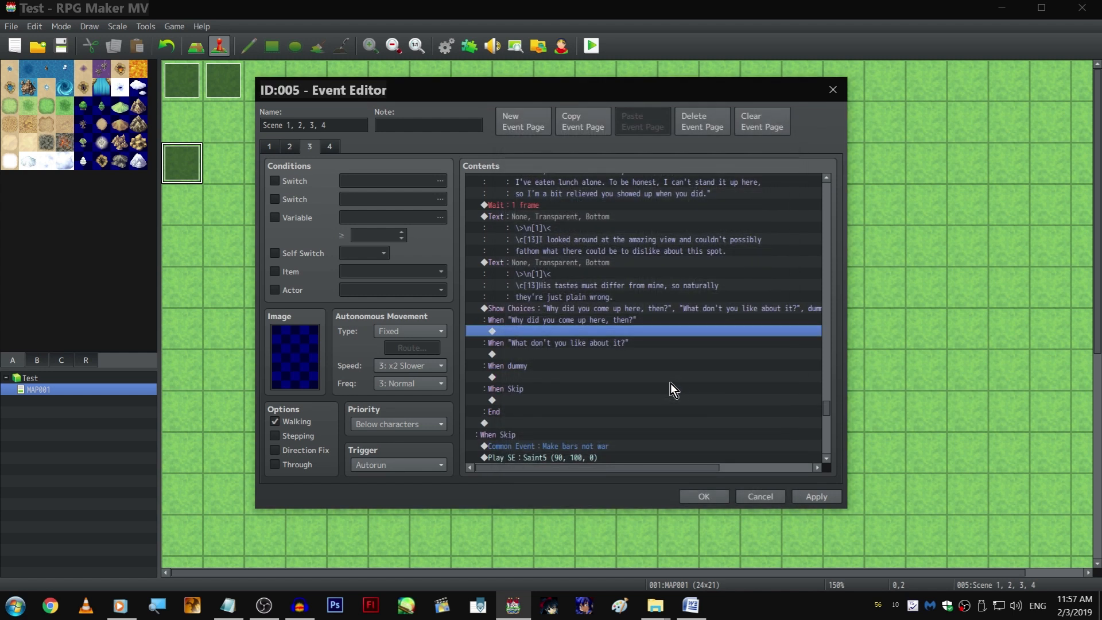
# Accept the event's changes and close the Event Editor
pyautogui.scroll(10, 628, 344)
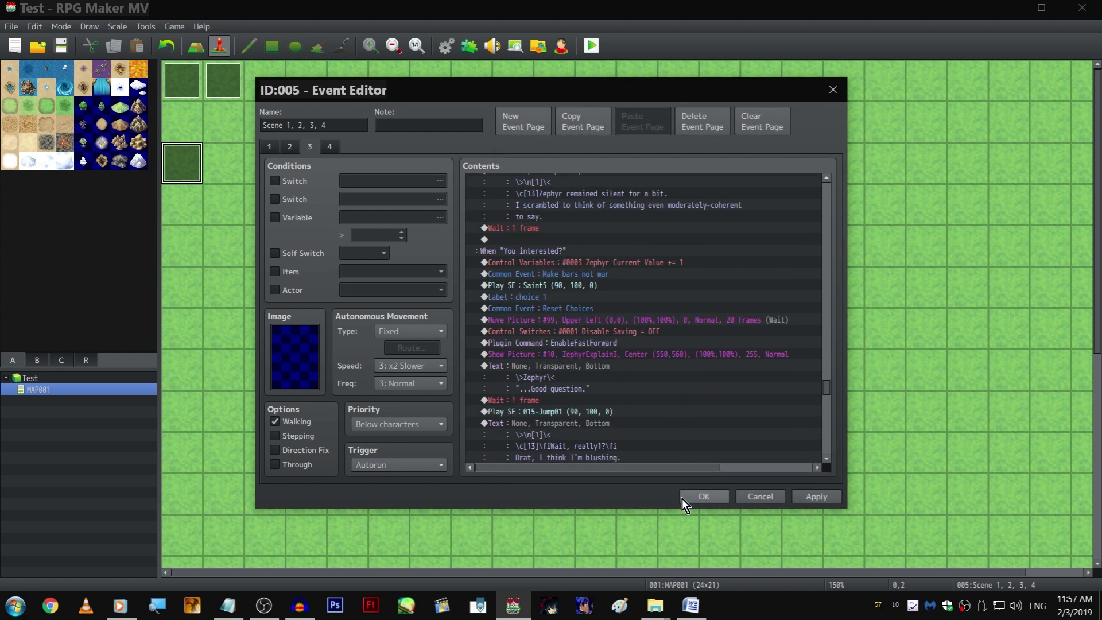
pyautogui.click(685, 496)
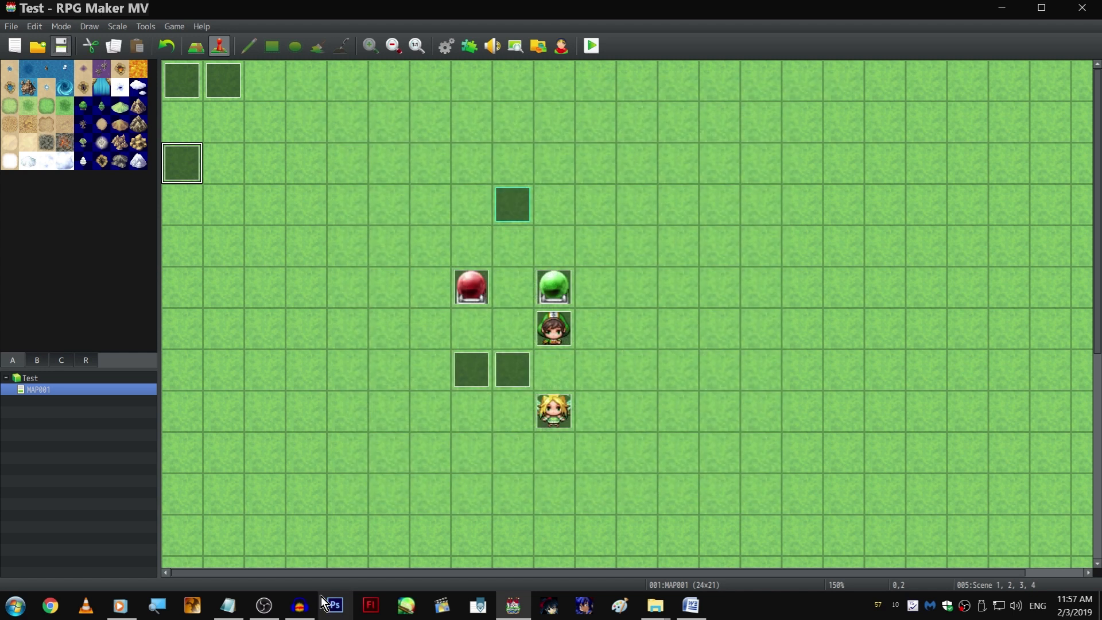
pyautogui.click(299, 609)
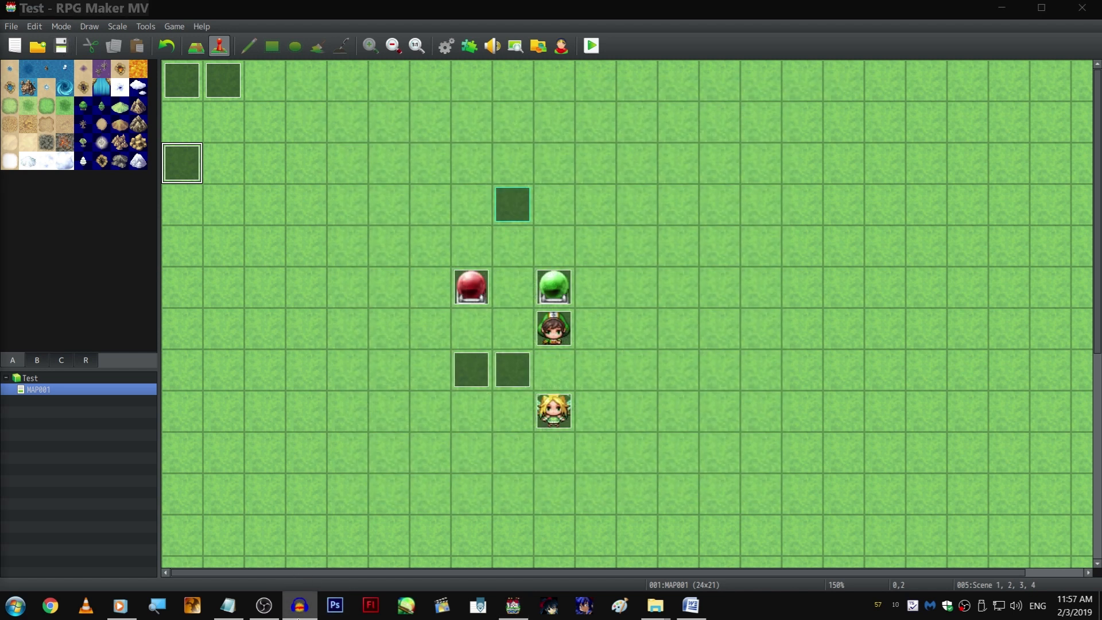
pyautogui.click(270, 600)
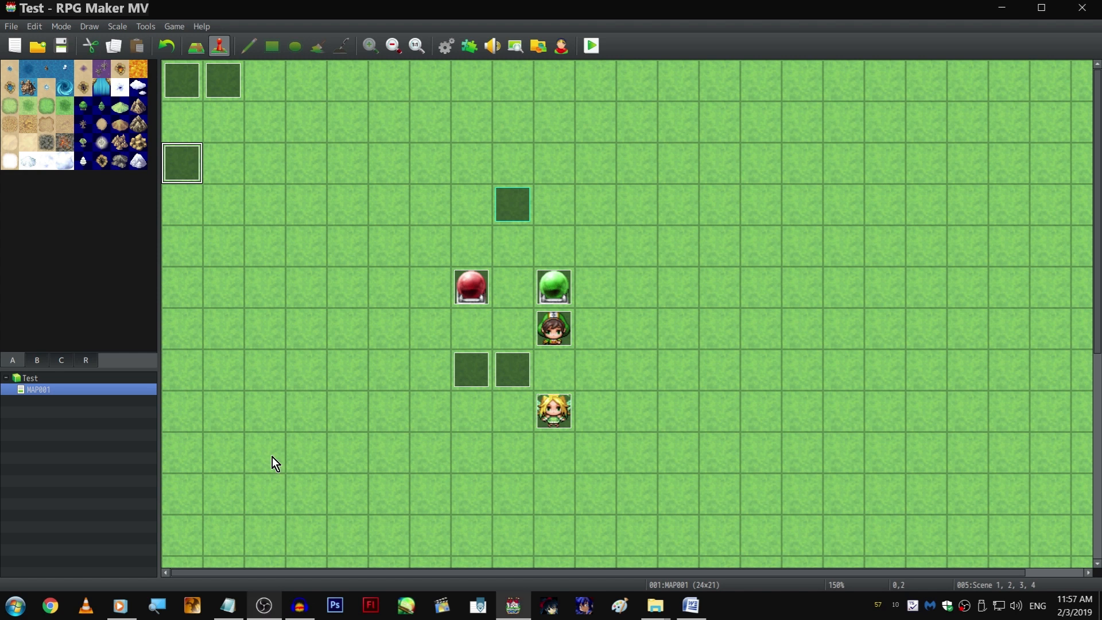
# Reopen the scene event and copy the commands from Wait 1 frame through Move Picture #99 preceding the "Do you like her?" choices
pyautogui.doubleClick(180, 171)
pyautogui.click(301, 146)
pyautogui.scroll(-10, 679, 250)
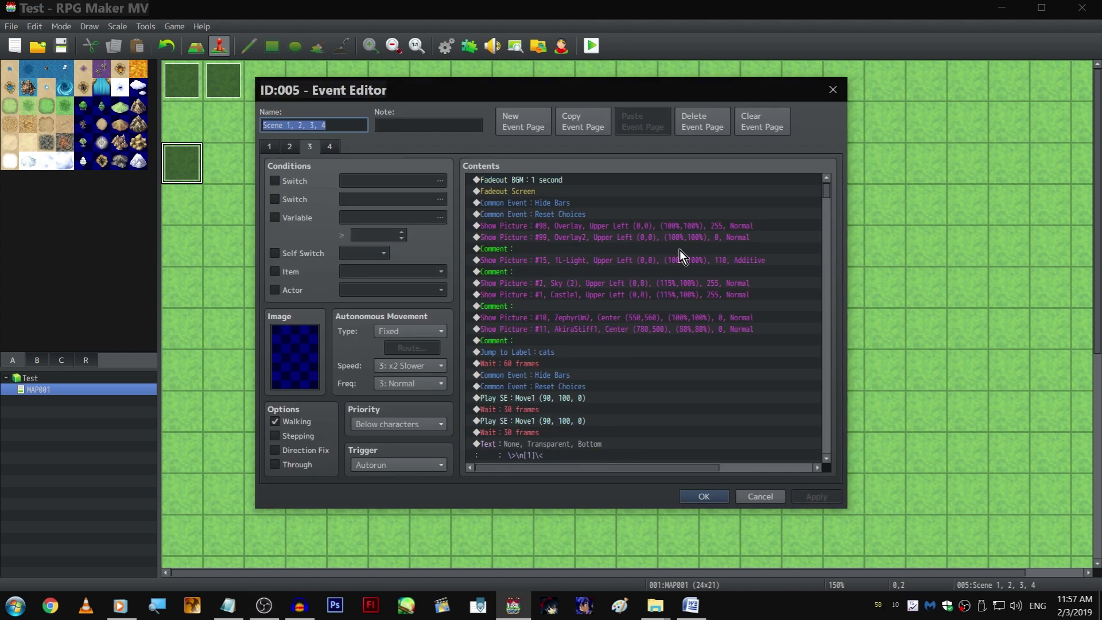
pyautogui.scroll(-10, 801, 271)
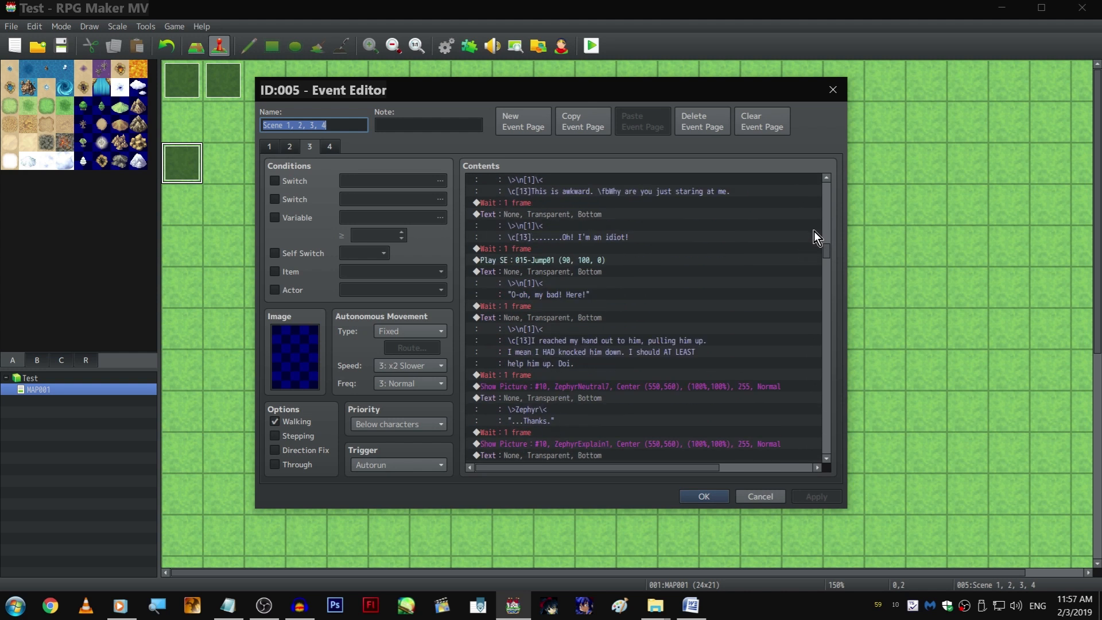
pyautogui.moveTo(826, 266); pyautogui.dragTo(822, 413)
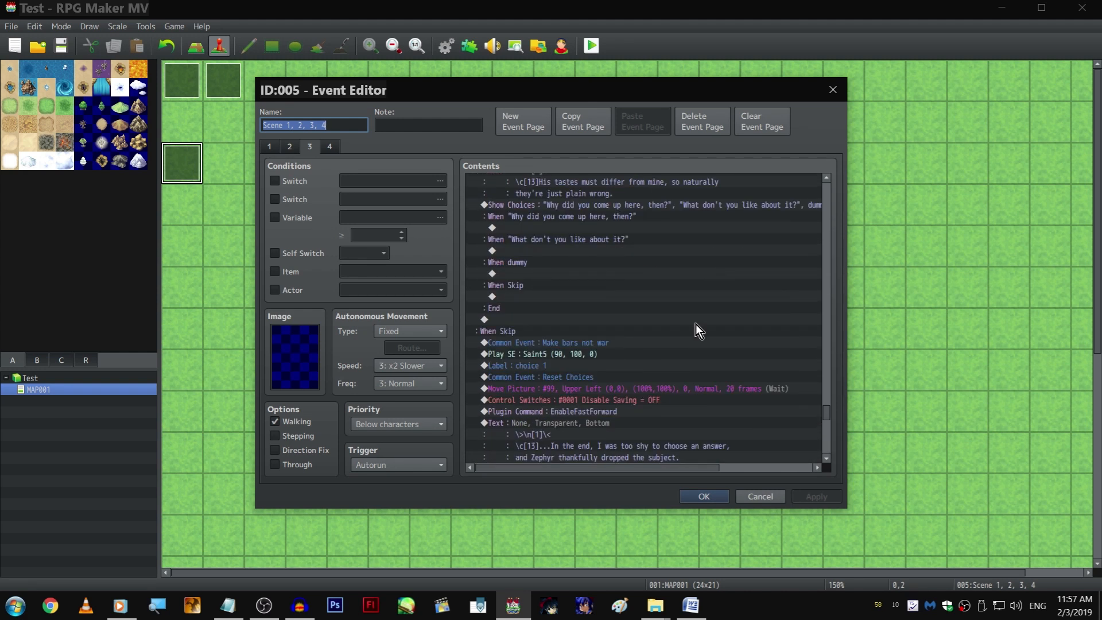
pyautogui.scroll(15, 660, 215)
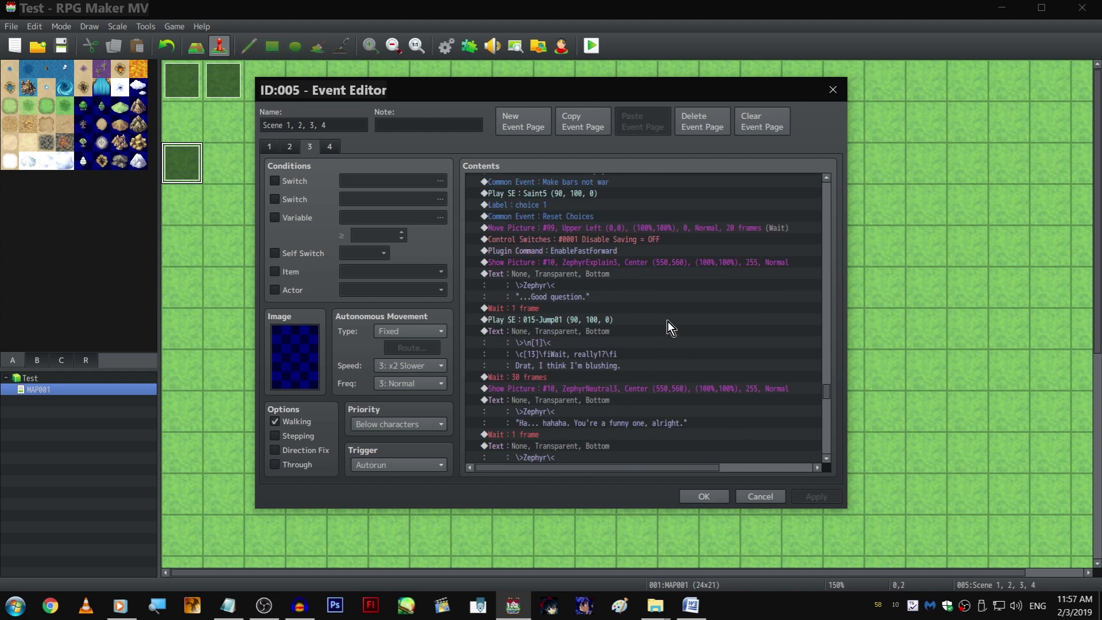
pyautogui.scroll(10, 663, 313)
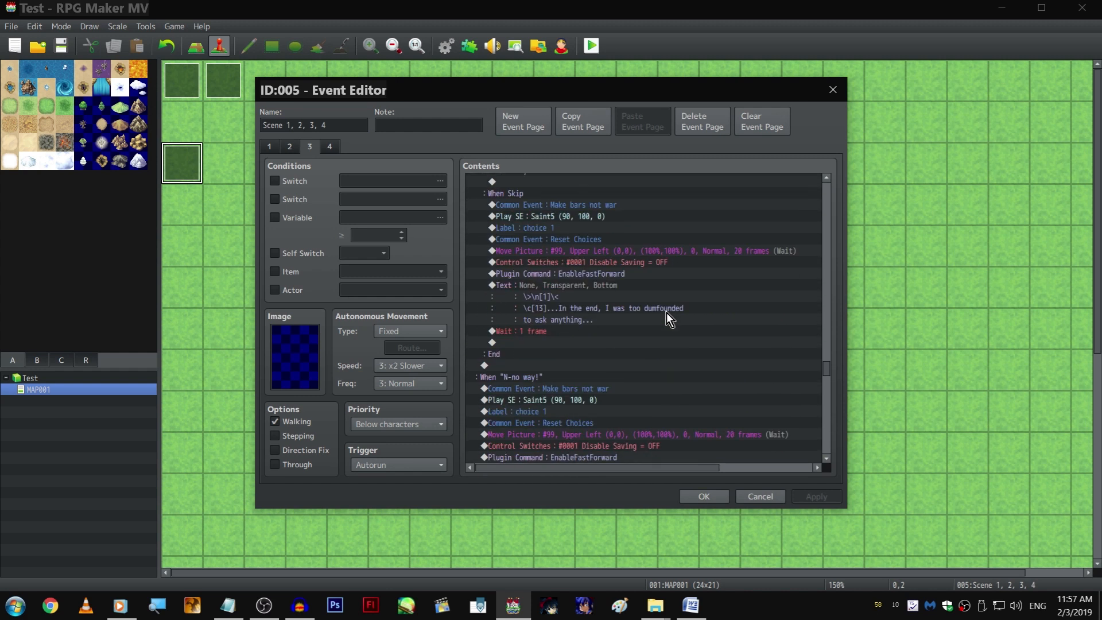
pyautogui.scroll(10, 661, 329)
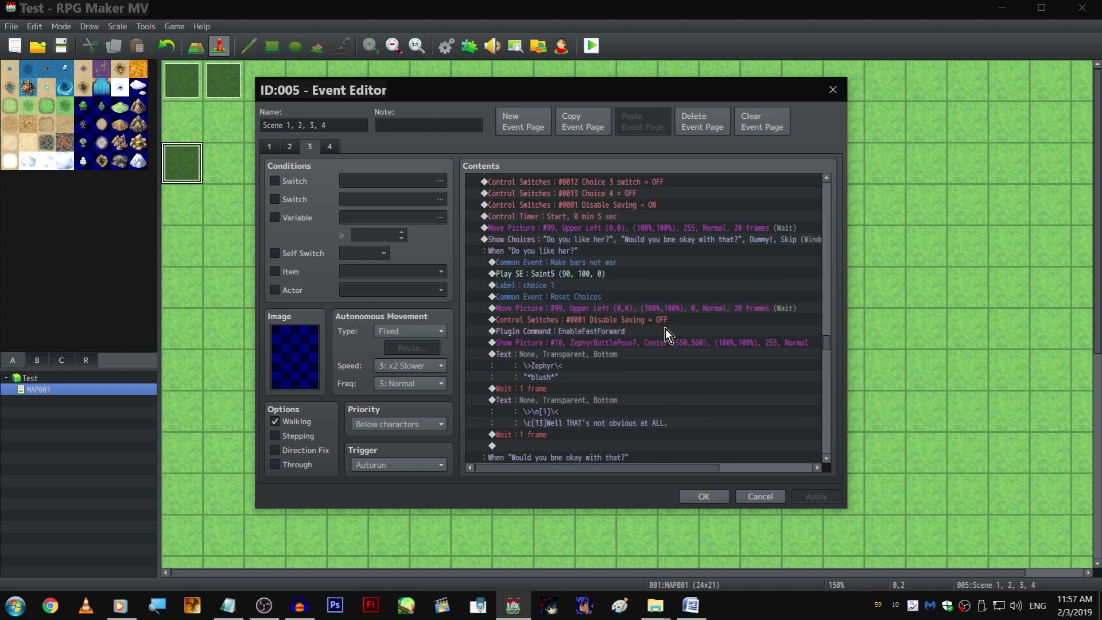
pyautogui.moveTo(619, 239); pyautogui.dragTo(621, 325)
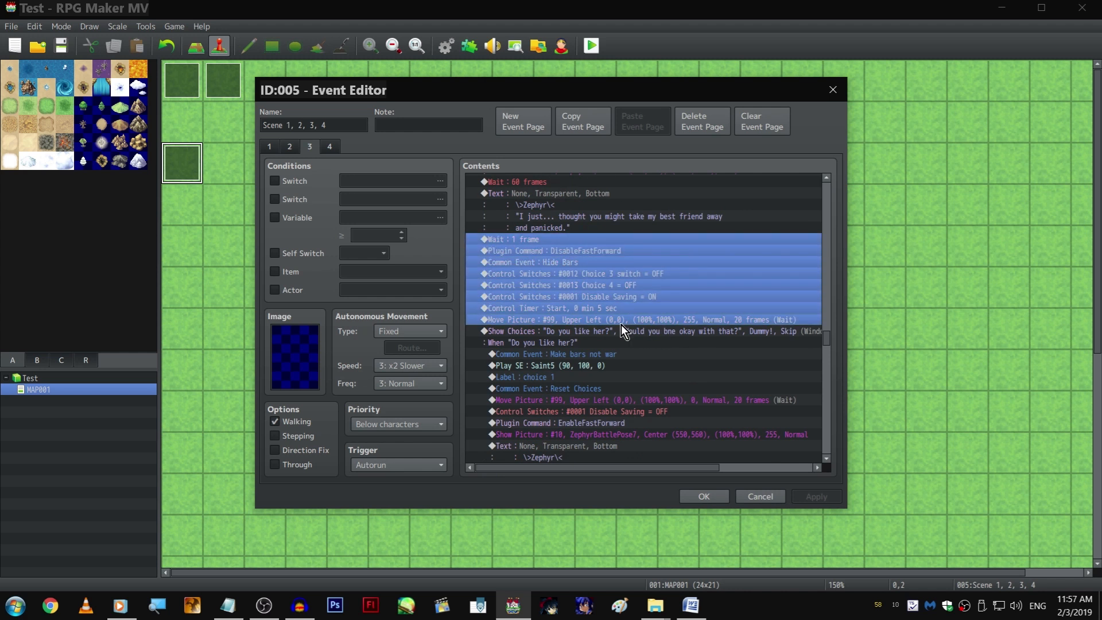
pyautogui.scroll(-2, 633, 322)
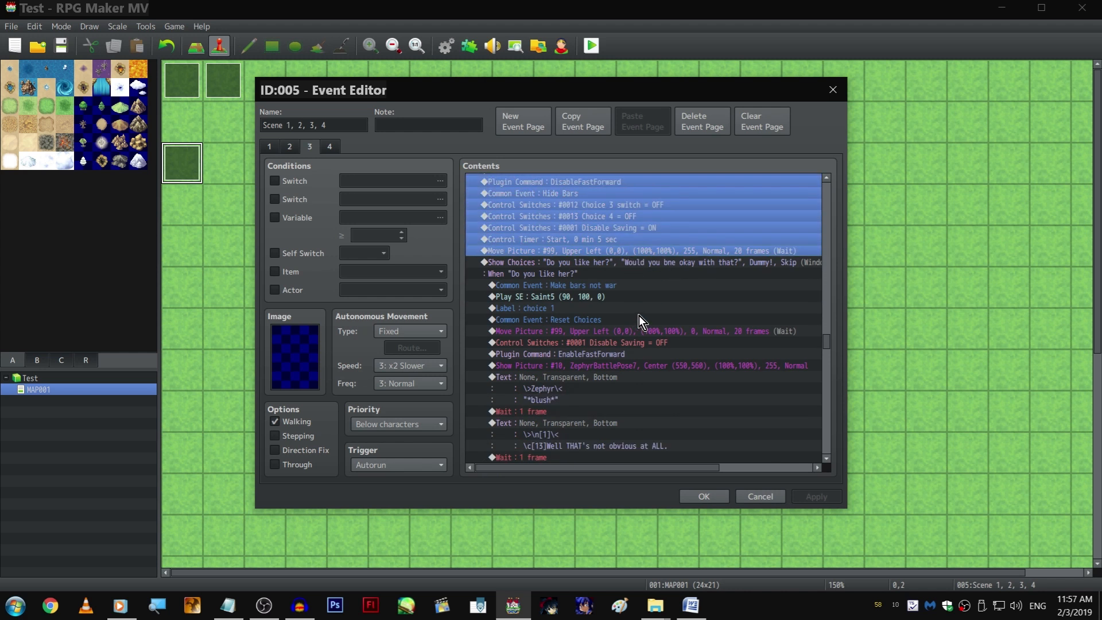
pyautogui.click(661, 206)
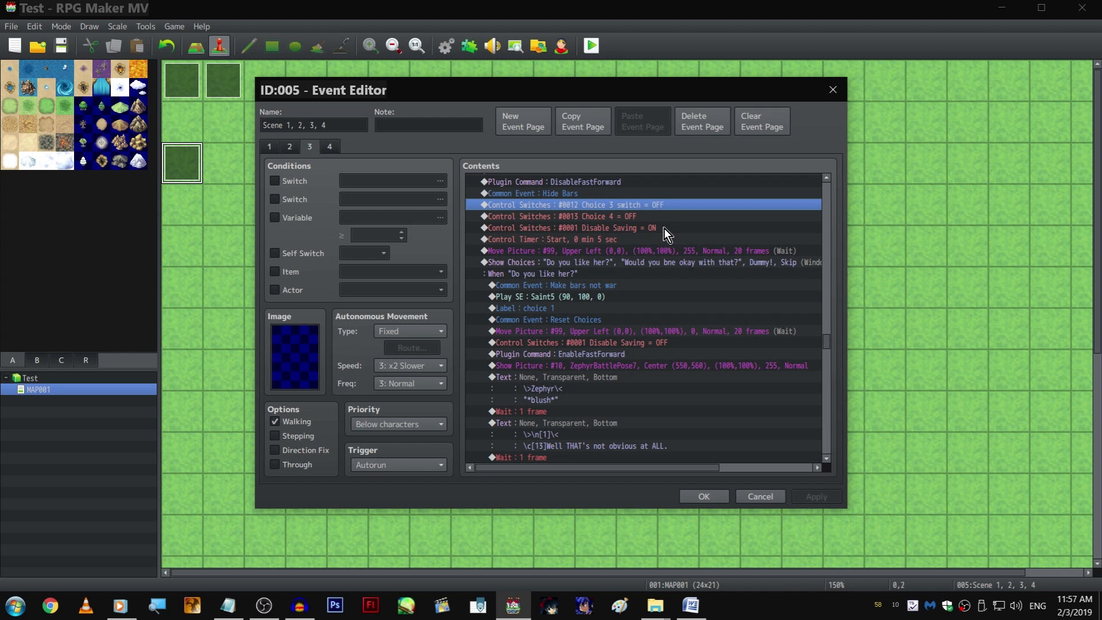
# Paste the copied choice setup commands directly before the "Why did you come up here, then?" Show Choices command
pyautogui.scroll(-10, 673, 329)
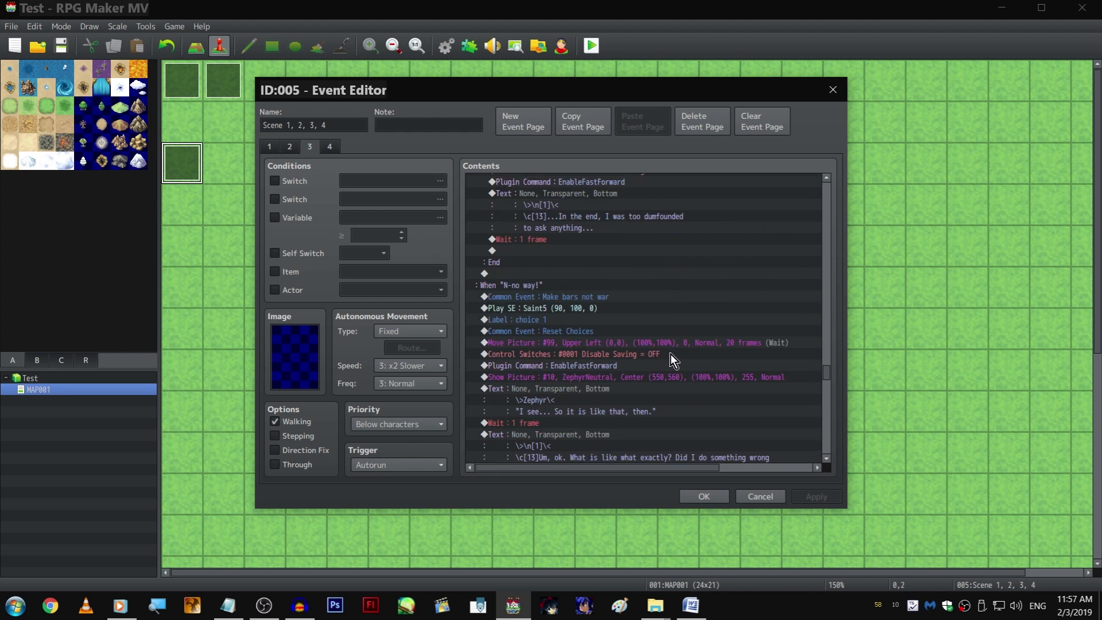
pyautogui.scroll(-6, 674, 341)
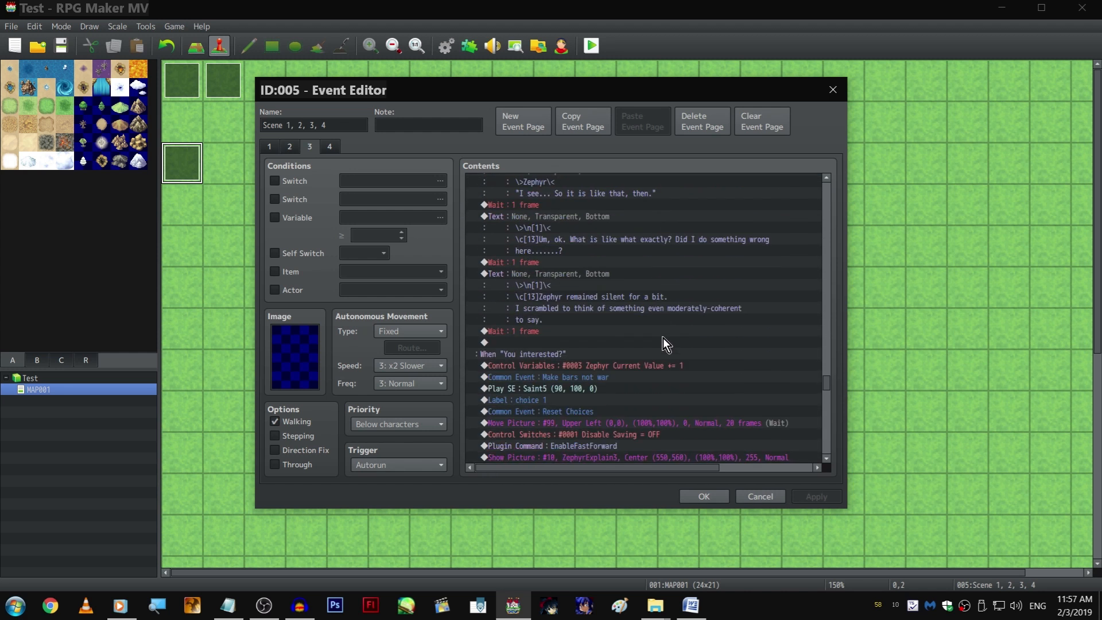
pyautogui.scroll(-2, 662, 342)
pyautogui.scroll(9, 660, 346)
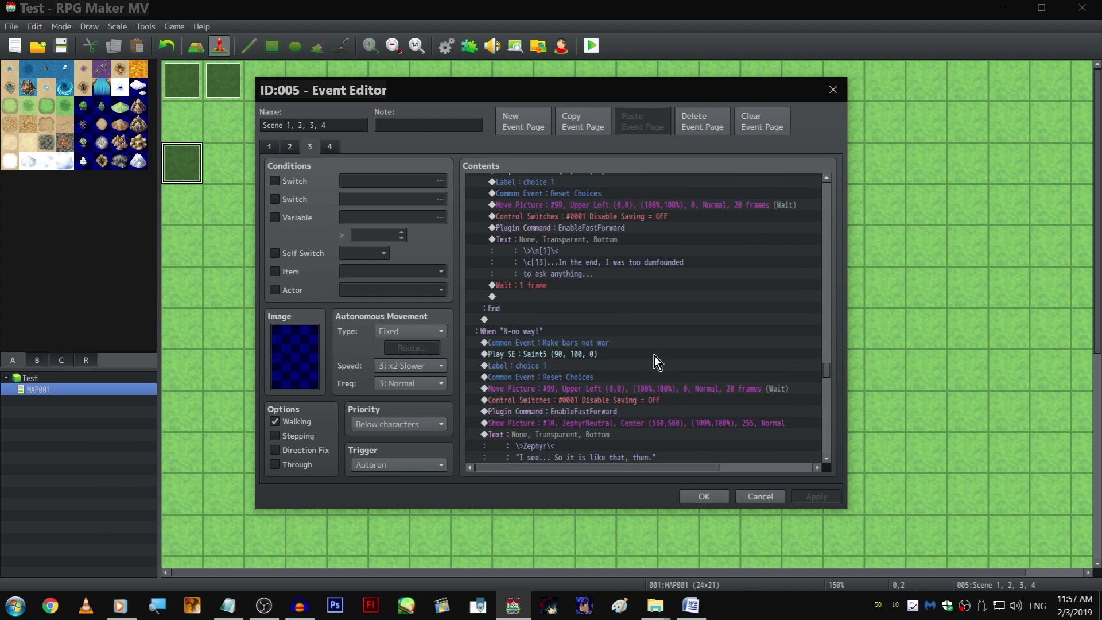
pyautogui.scroll(2, 654, 356)
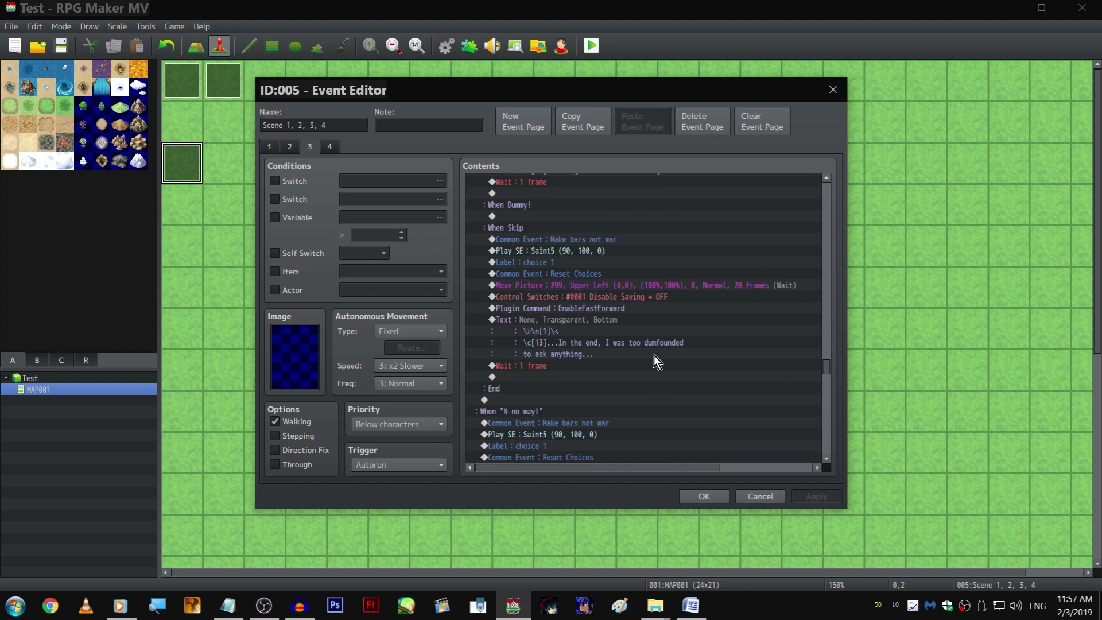
pyautogui.scroll(-9, 653, 355)
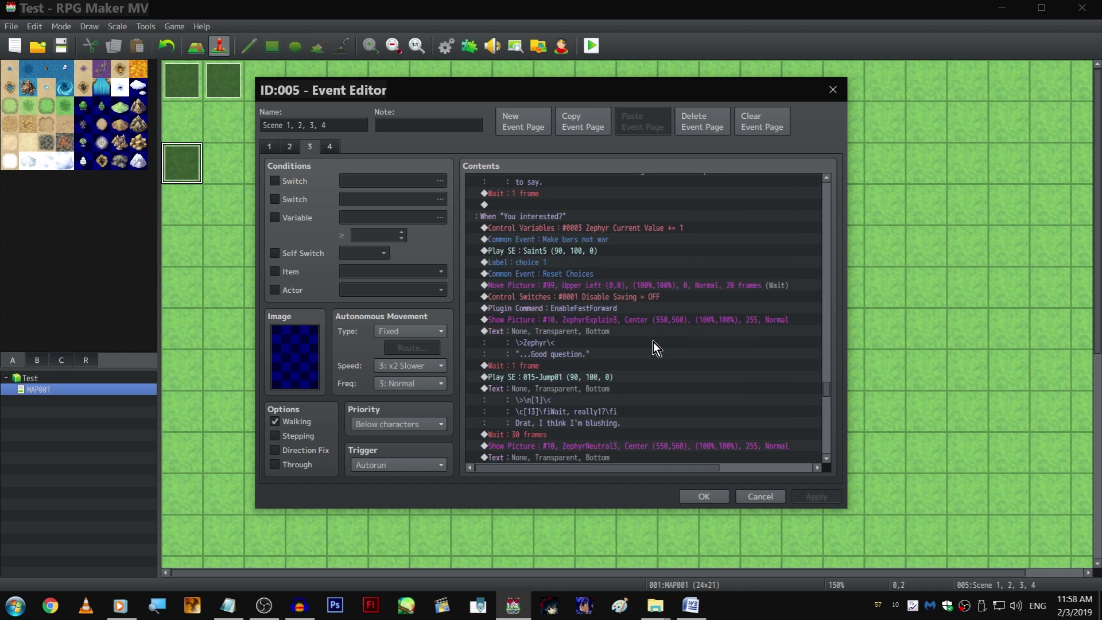
pyautogui.scroll(-8, 652, 341)
pyautogui.click(627, 210)
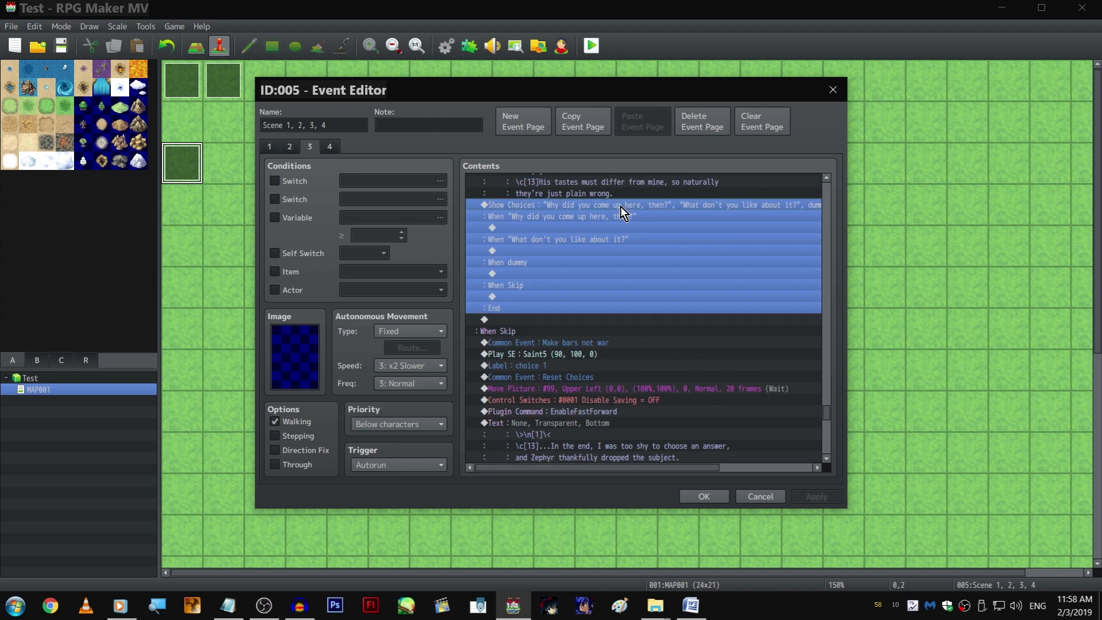
pyautogui.scroll(3, 620, 205)
pyautogui.click(654, 261)
pyautogui.moveTo(645, 285); pyautogui.dragTo(640, 199)
pyautogui.click(631, 248)
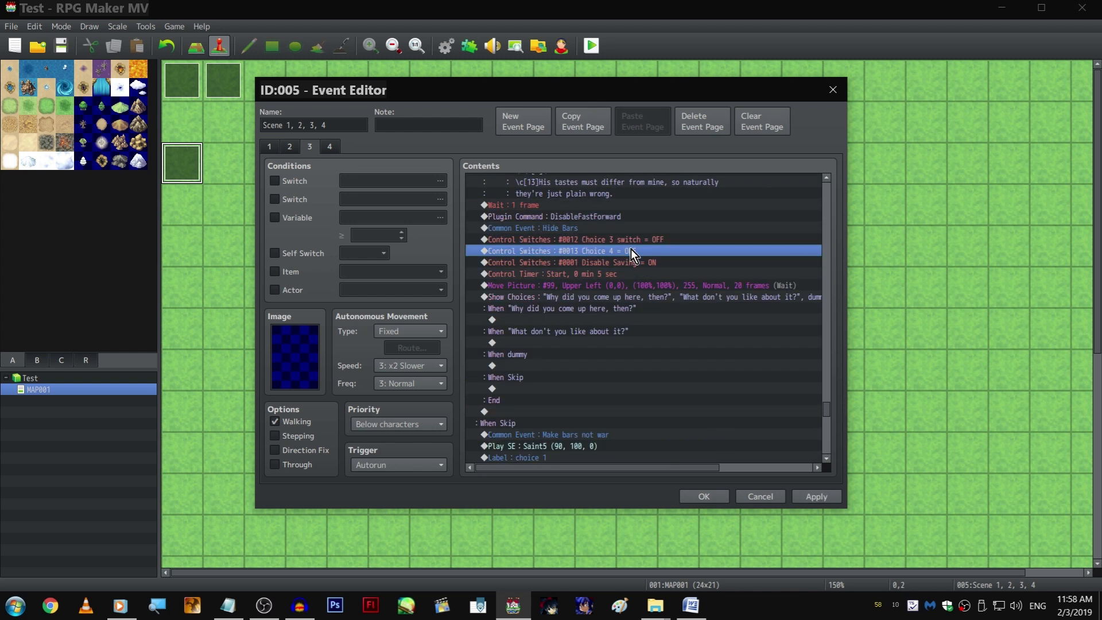
# Copy the outer Skip branch's commands from "Make bars not war" through EnableFastForward into the "Why did you come up here, then?" branch
pyautogui.scroll(-2, 625, 259)
pyautogui.click(622, 238)
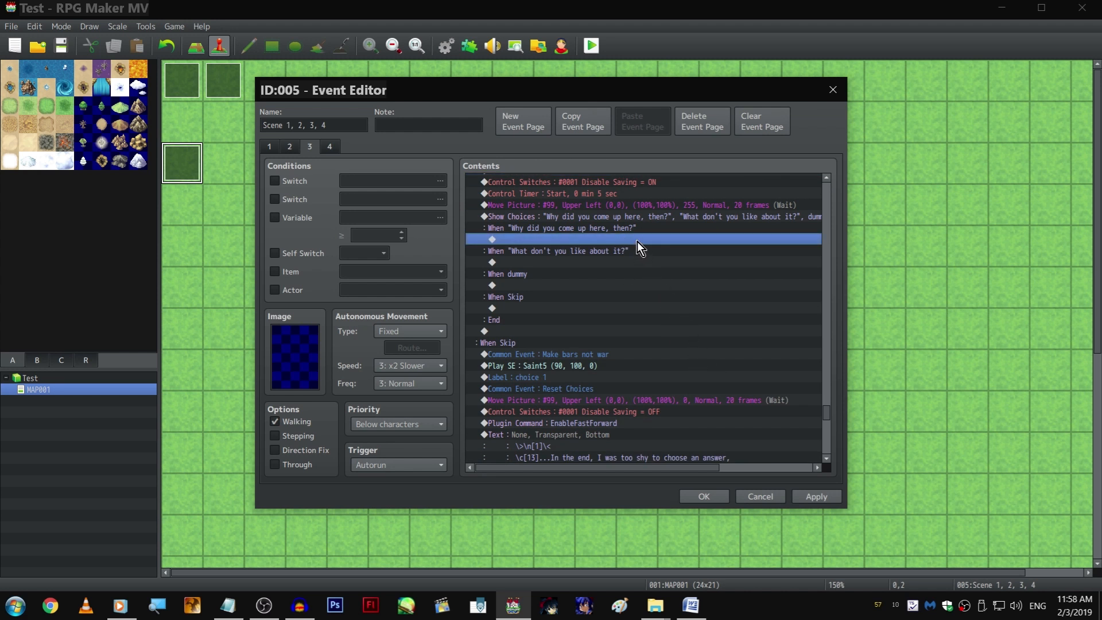
pyautogui.scroll(-2, 619, 343)
pyautogui.moveTo(584, 286); pyautogui.dragTo(582, 348)
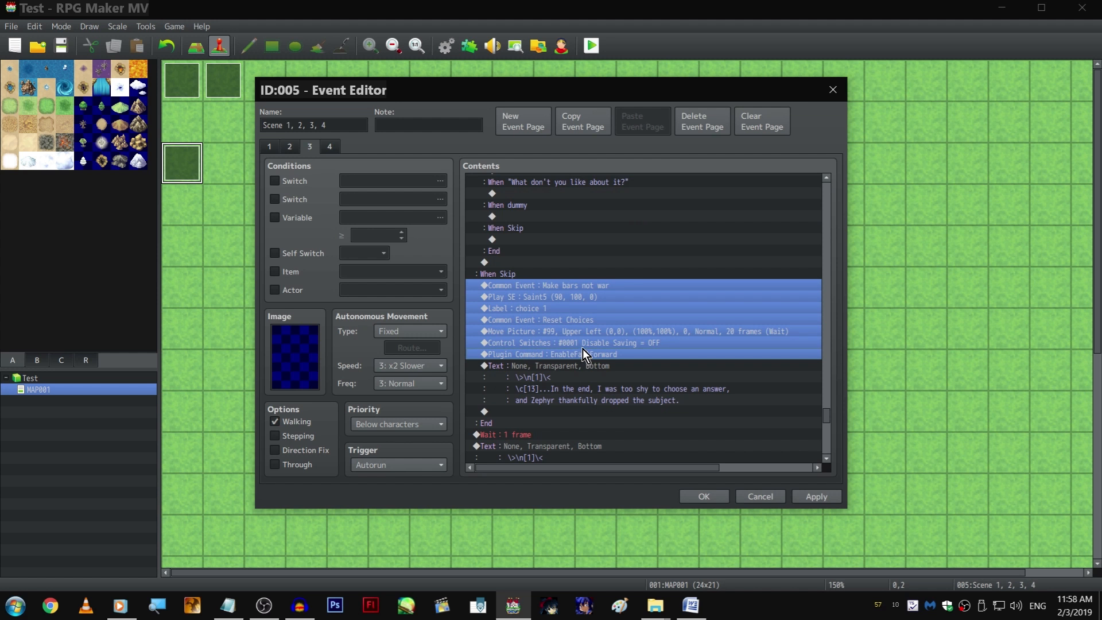
pyautogui.scroll(3, 595, 335)
pyautogui.click(594, 274)
pyautogui.hotkey('ctrl', 'v')
pyautogui.scroll(-2, 611, 325)
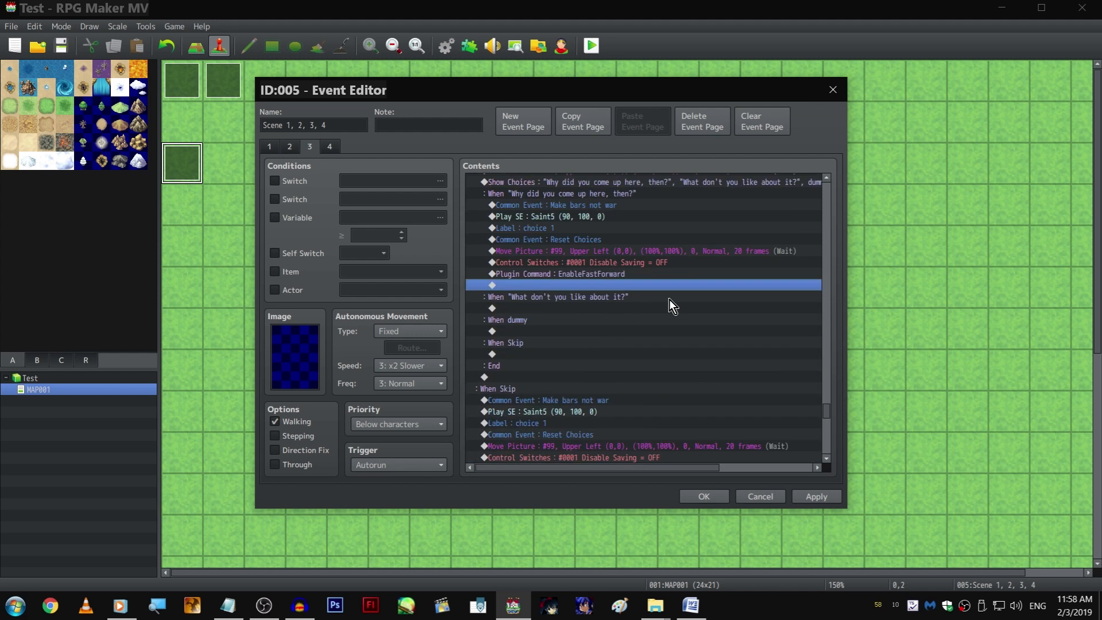
# Copy the ZephyrNeutral4 picture and Zephyr's "eaten lunch alone" message to the end of the "Why did you come up here, then?" branch
pyautogui.scroll(7, 643, 293)
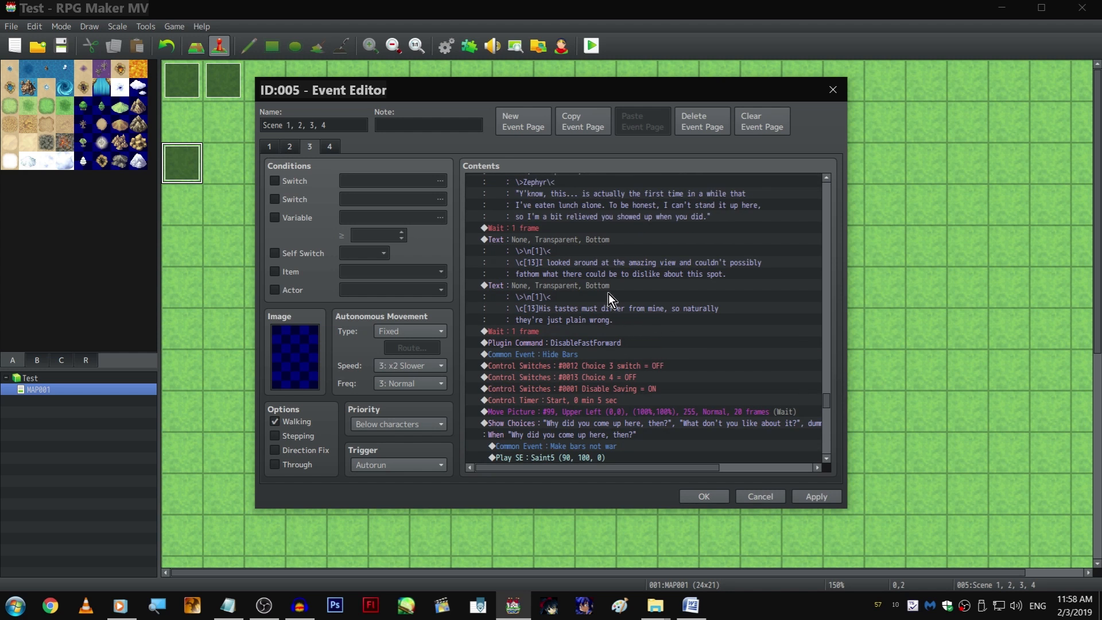
pyautogui.scroll(2, 607, 288)
pyautogui.click(602, 240)
pyautogui.scroll(-7, 610, 310)
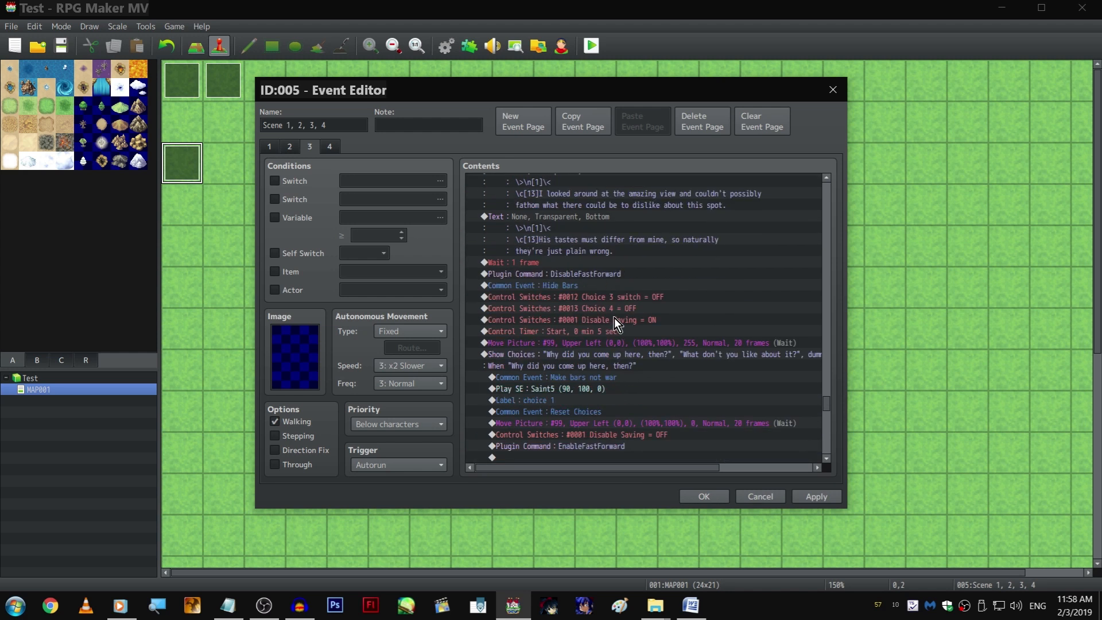
pyautogui.click(606, 273)
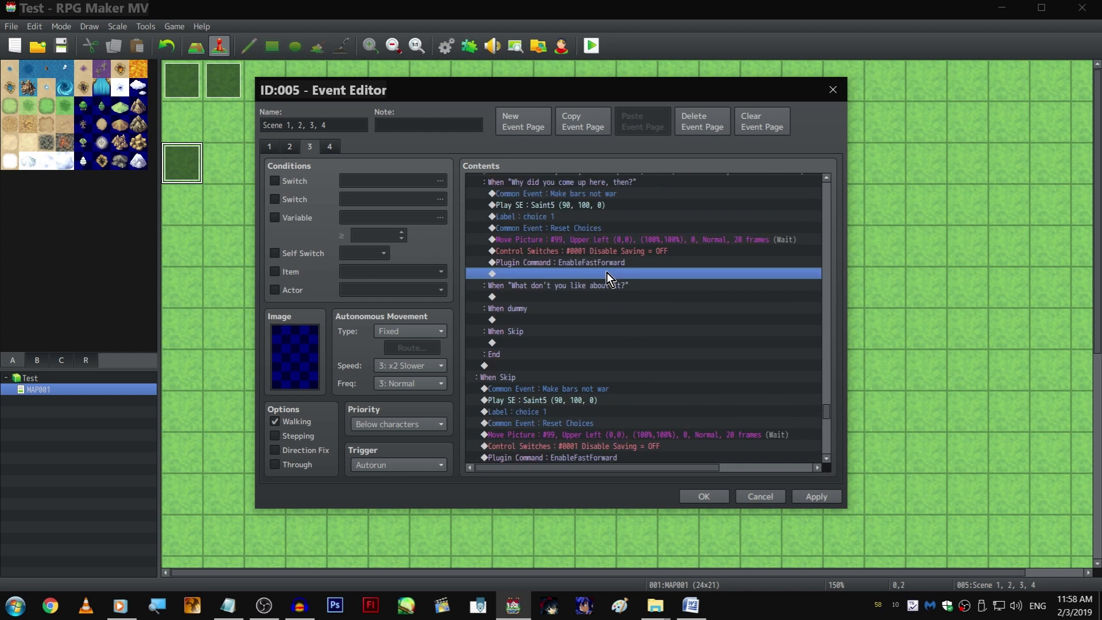
pyautogui.hotkey('ctrl', 'v')
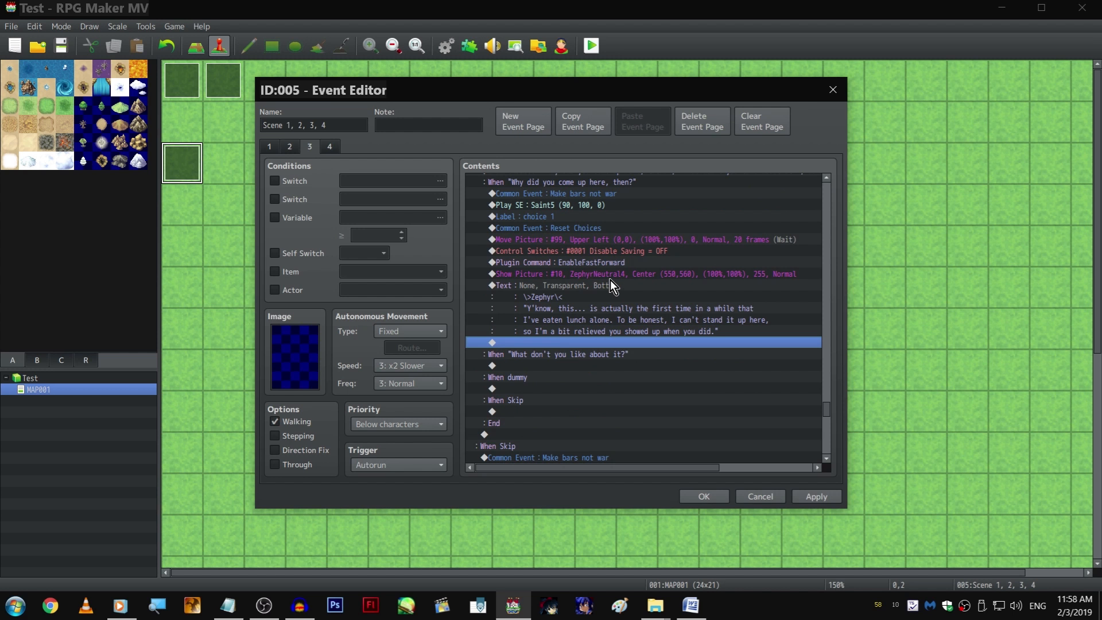
# Change the image of the copied Show Picture #10 command in the branch to ZephyrNeutral6
pyautogui.doubleClick(611, 276)
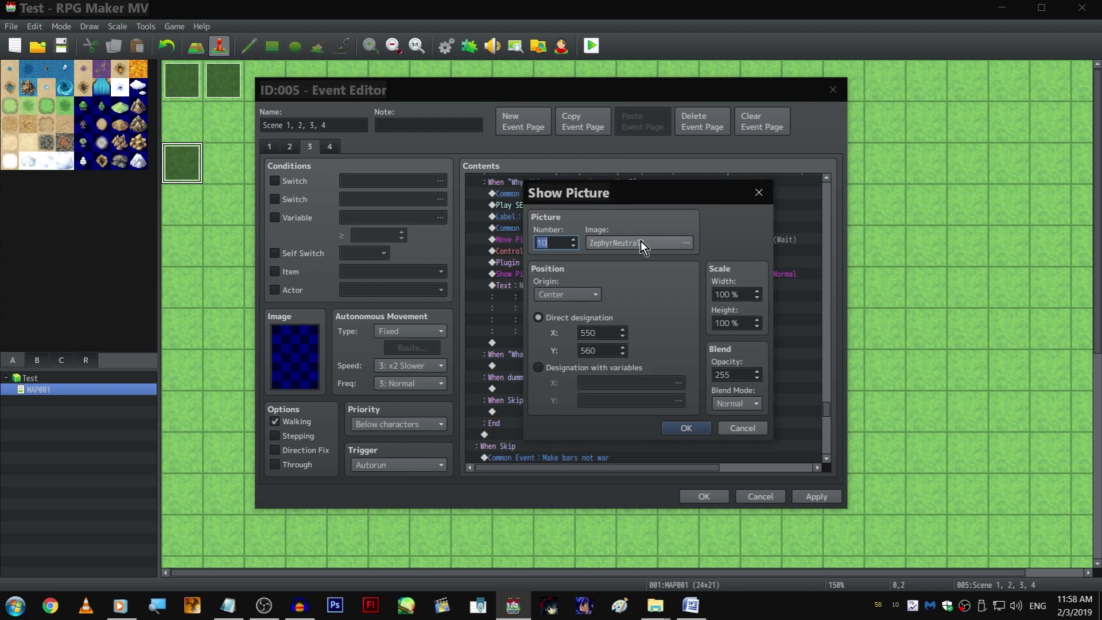
pyautogui.click(640, 241)
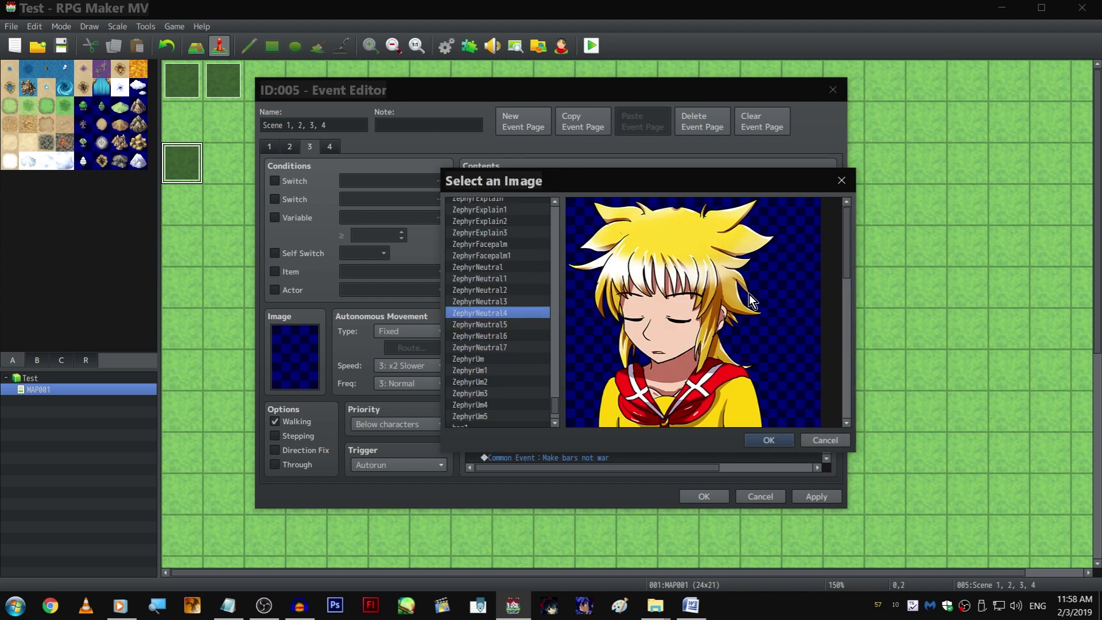
pyautogui.scroll(2, 528, 311)
pyautogui.click(529, 281)
pyautogui.click(532, 289)
pyautogui.click(530, 257)
pyautogui.click(530, 247)
pyautogui.scroll(-3, 532, 287)
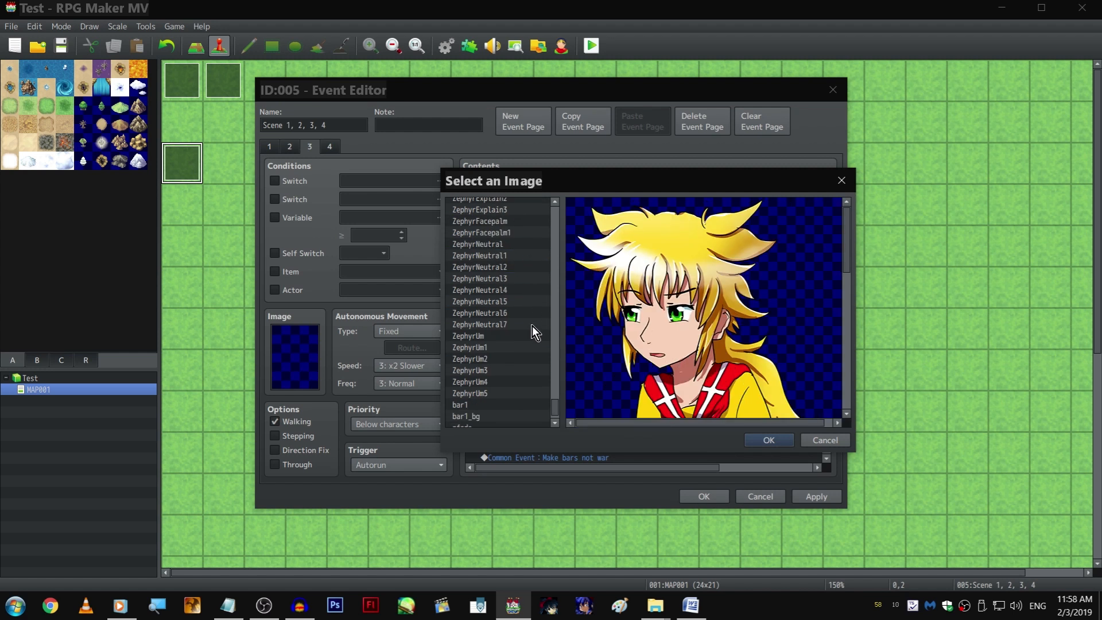
pyautogui.click(533, 325)
pyautogui.click(529, 312)
pyautogui.doubleClick(530, 309)
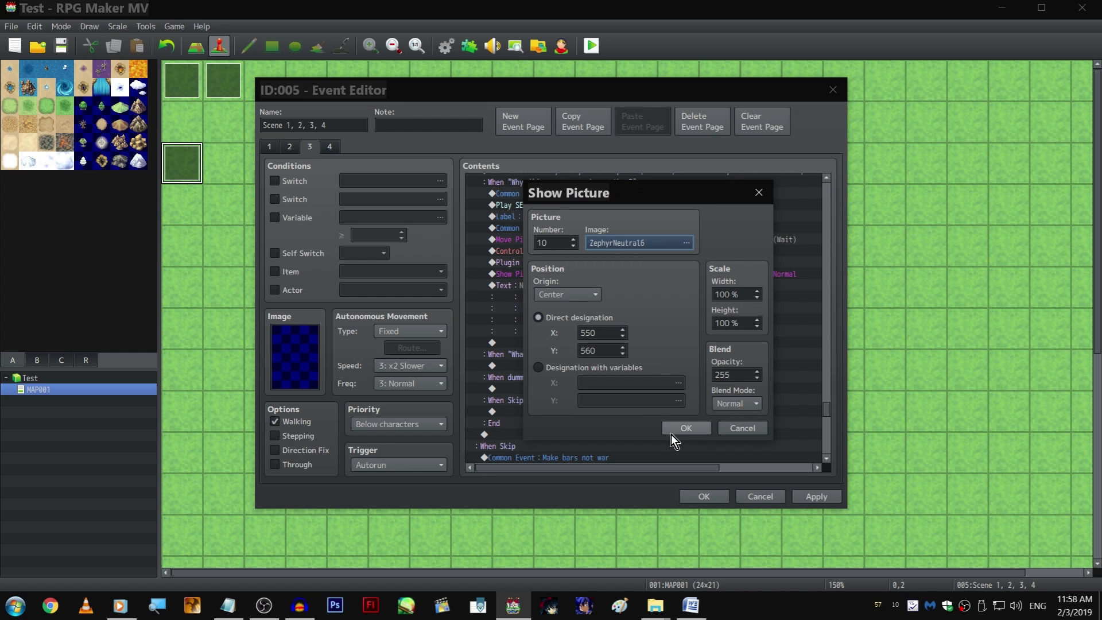
pyautogui.click(671, 430)
# Rewrite the branch's Zephyr message as "I just... thought I might have a mysterious encounter with someone special, that's all."
pyautogui.doubleClick(606, 284)
pyautogui.keyDown('shift'); pyautogui.click(567, 290); pyautogui.keyUp('shift')
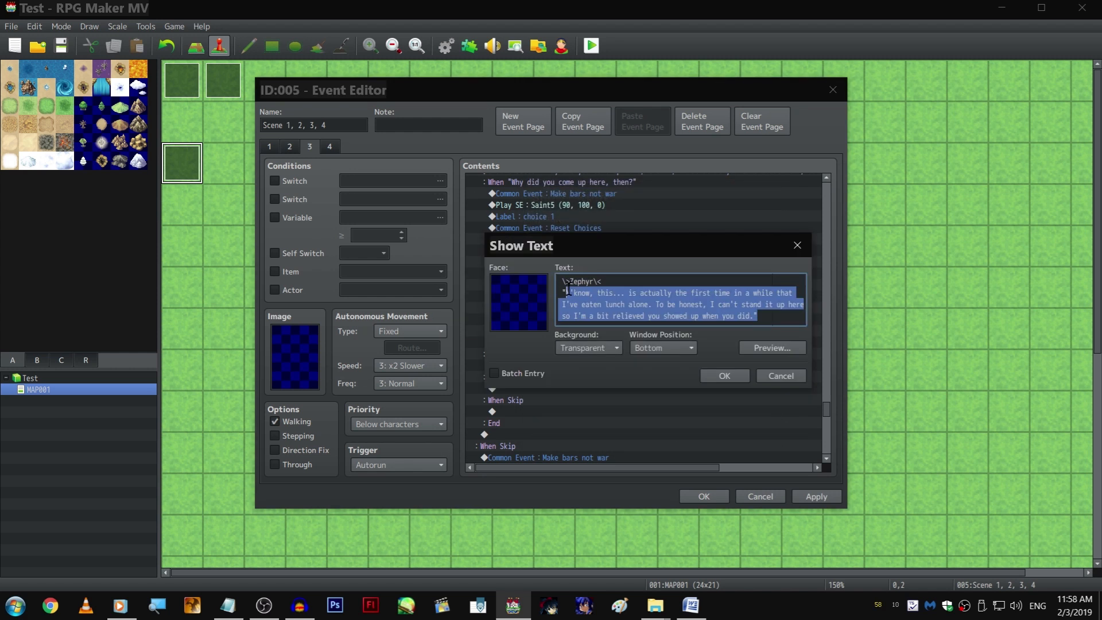
pyautogui.write('I ju')
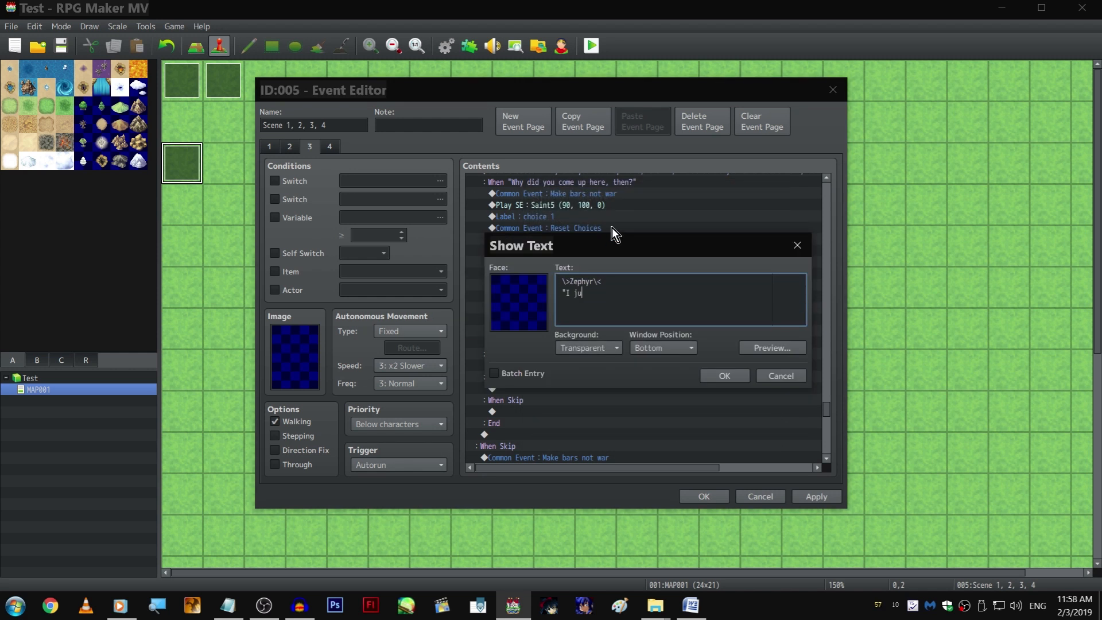
pyautogui.write('st... thought I might have a mysterious enoucnter')
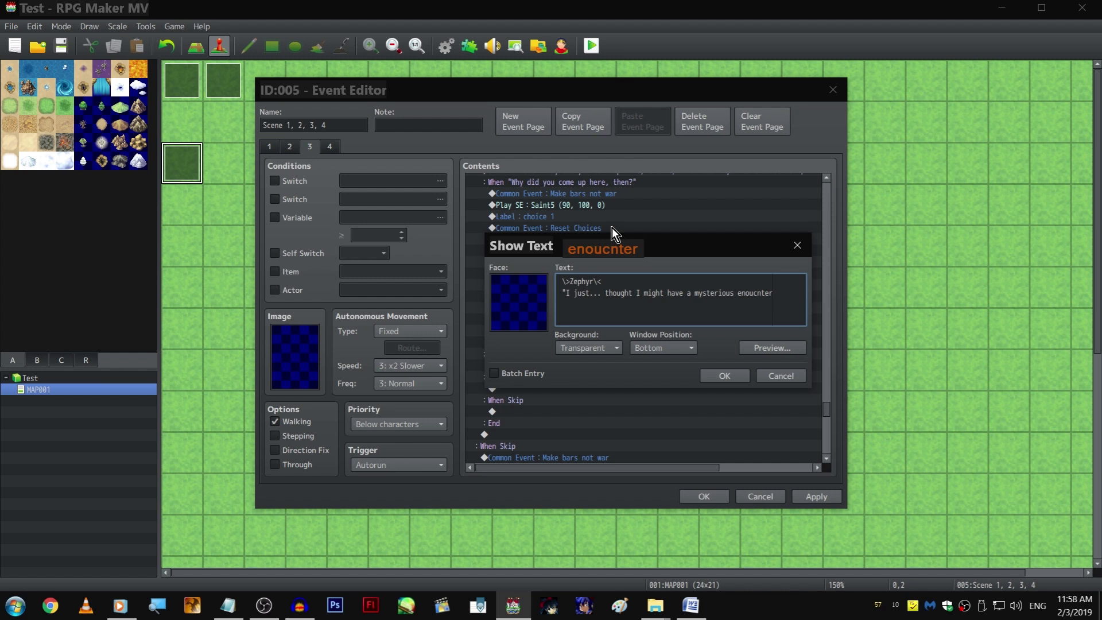
pyautogui.hotkey('ctrl', 'BackSpace')
pyautogui.write('encounter ')
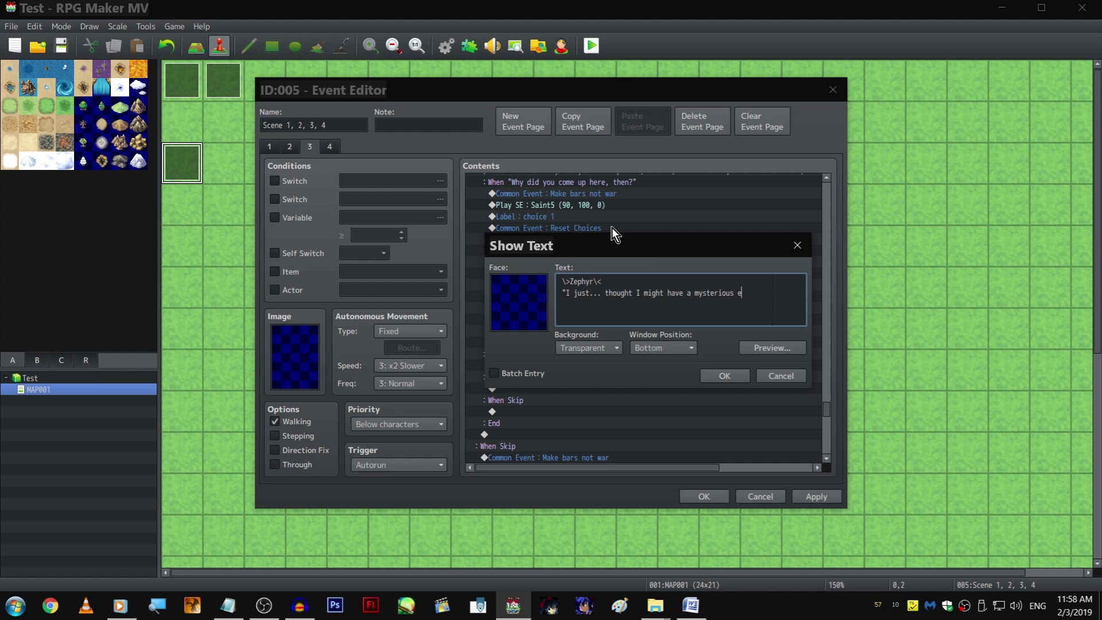
pyautogui.write('with')
pyautogui.press('Return')
pyautogui.write("someone special, that's all.")
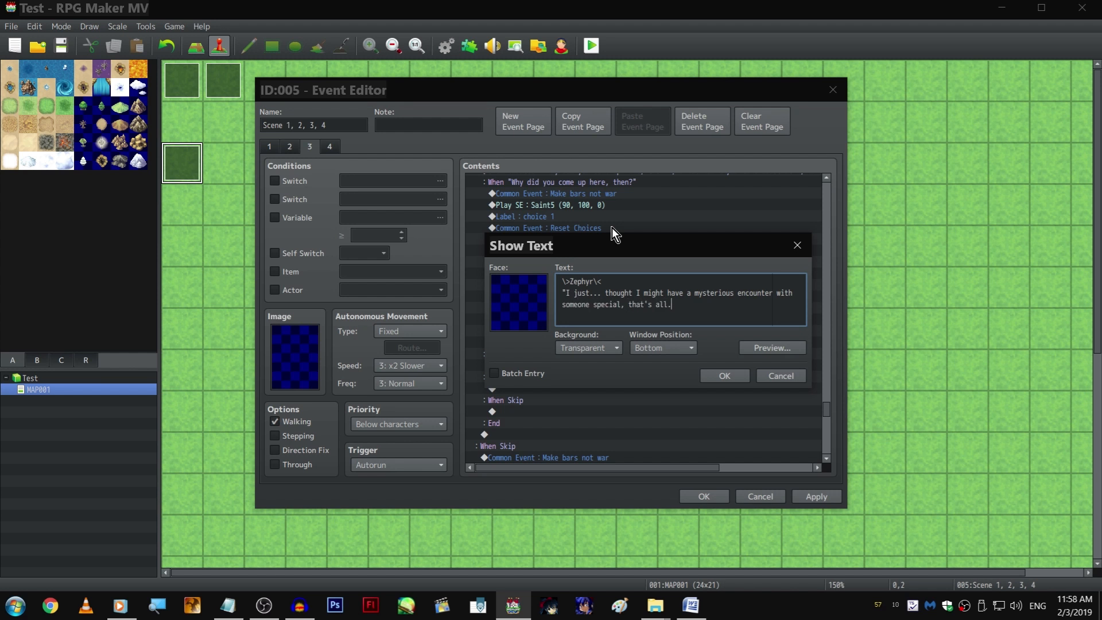
pyautogui.hotkey('ctrl', 'Return')
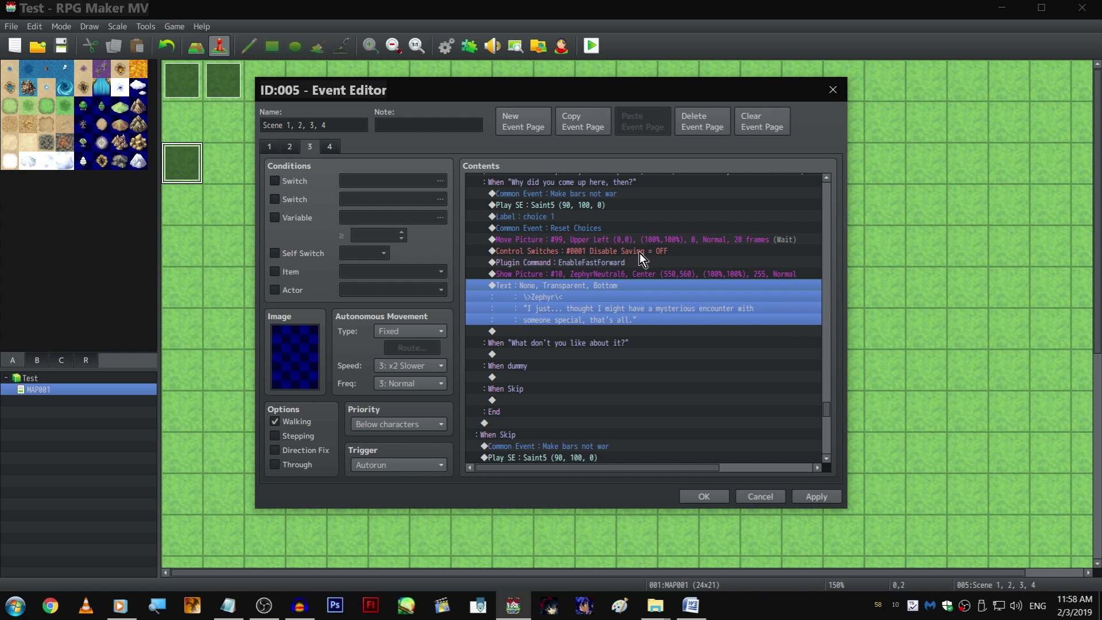
# Copy the "His tastes must differ from mine" message into the "Why did you come up here, then?" branch after Zephyr's line
pyautogui.scroll(6, 639, 241)
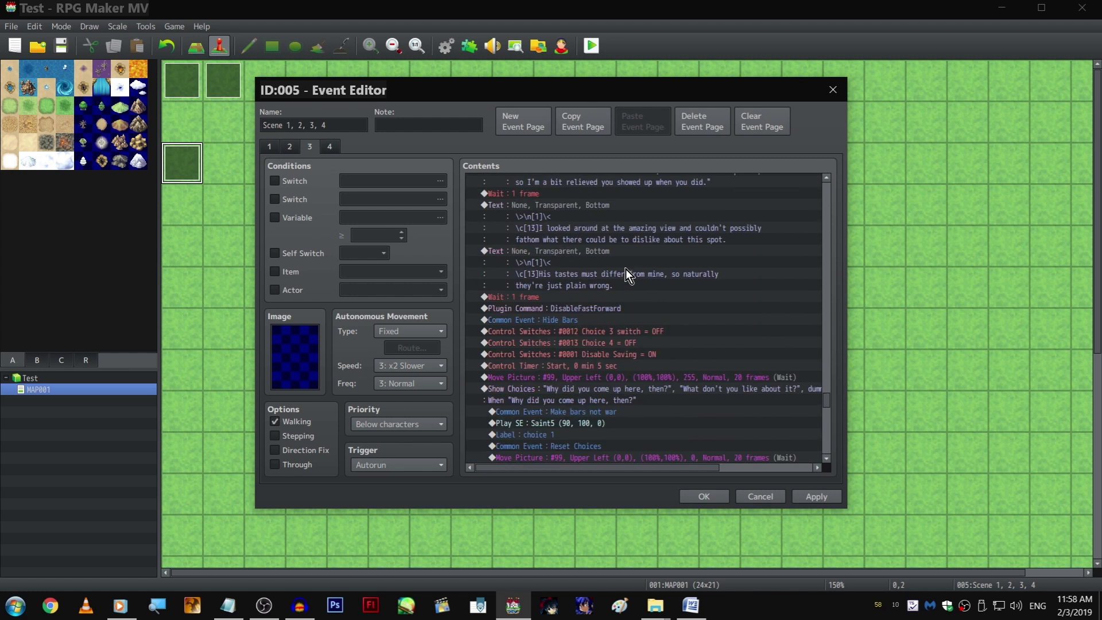
pyautogui.scroll(-6, 587, 251)
pyautogui.scroll(5, 599, 326)
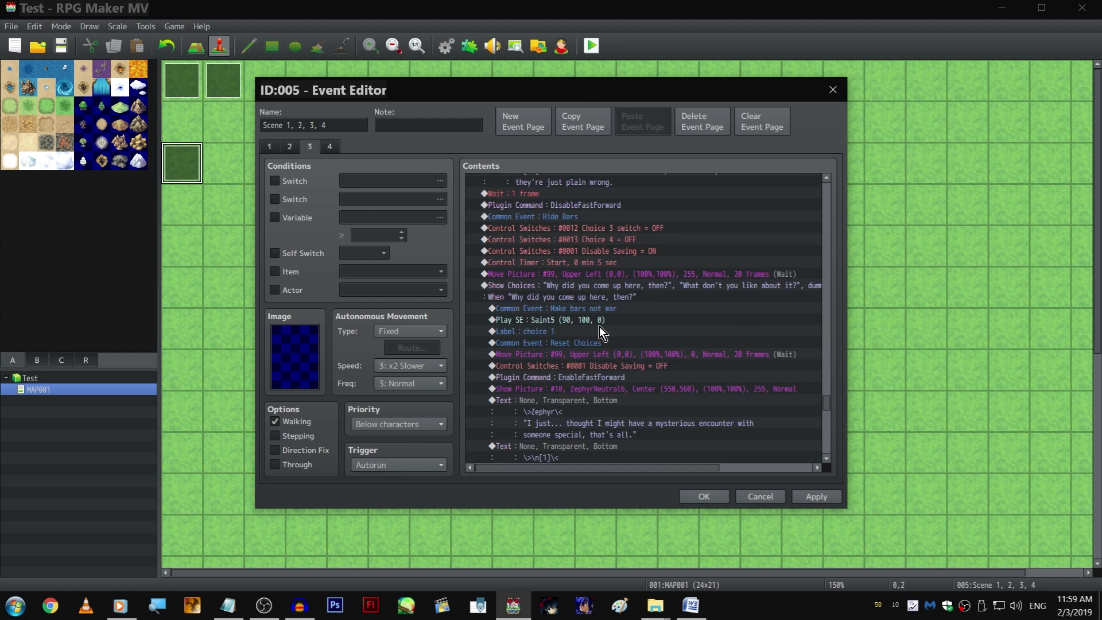
# Paste a Wait 1 frame command before both the original "His tastes must differ from mine" message and its copy in the branch
pyautogui.click(587, 285)
pyautogui.hotkey('ctrl', 'c')
pyautogui.click(610, 249)
pyautogui.hotkey('ctrl', 'v')
pyautogui.scroll(5, 617, 254)
pyautogui.scroll(-7, 624, 260)
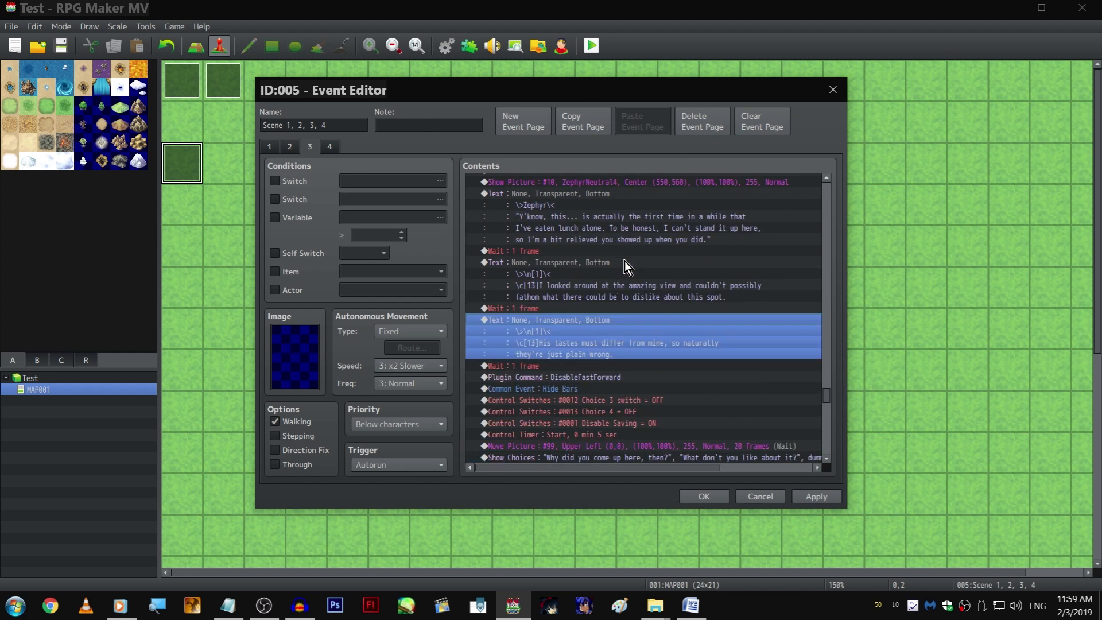
pyautogui.click(607, 307)
pyautogui.hotkey('ctrl', 'v')
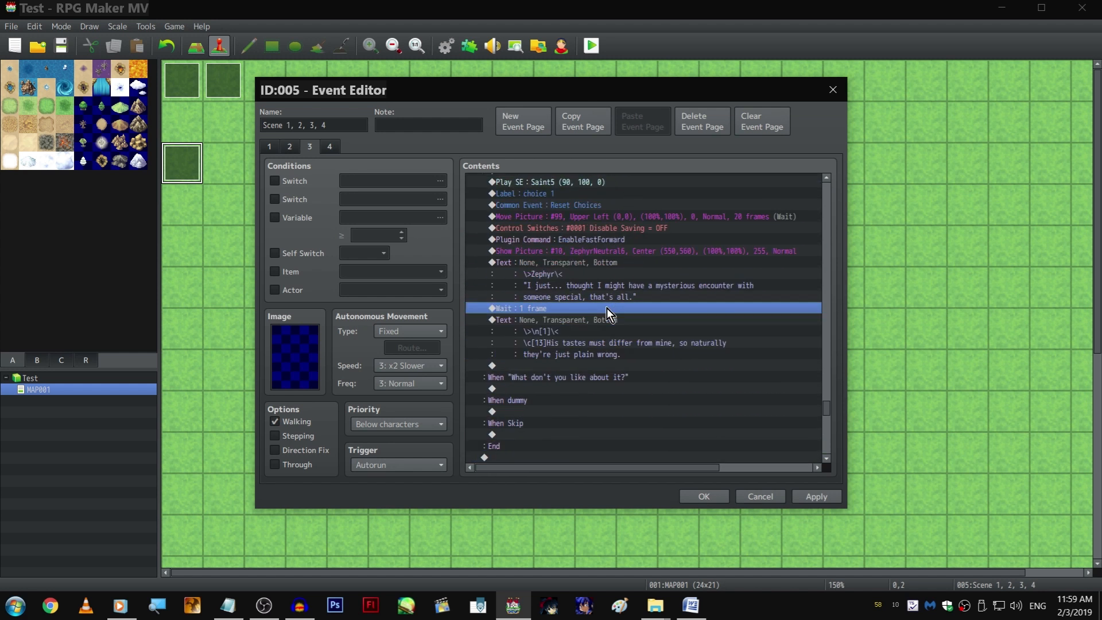
# Set the wait after Zephyr's "mysterious encounter" line to 40 frames
pyautogui.doubleClick(607, 307)
pyautogui.write('40')
pyautogui.press('Return')
# Insert a Play SE command before the 40-frame wait using 015-Jump01 at 150% pitch
pyautogui.press('Insert')
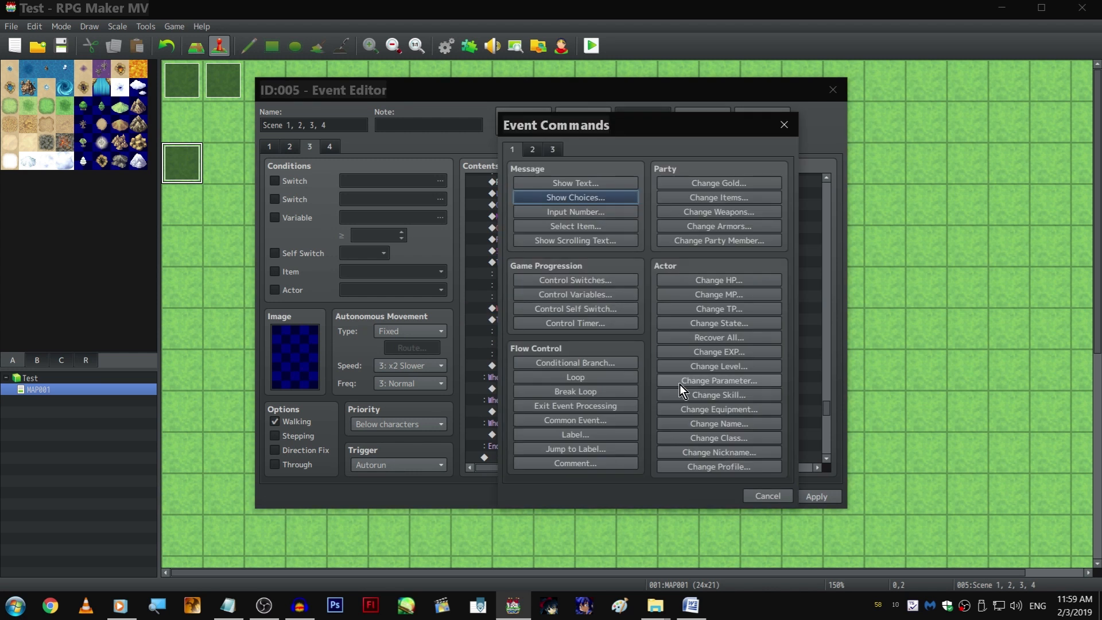
pyautogui.click(533, 149)
pyautogui.click(757, 433)
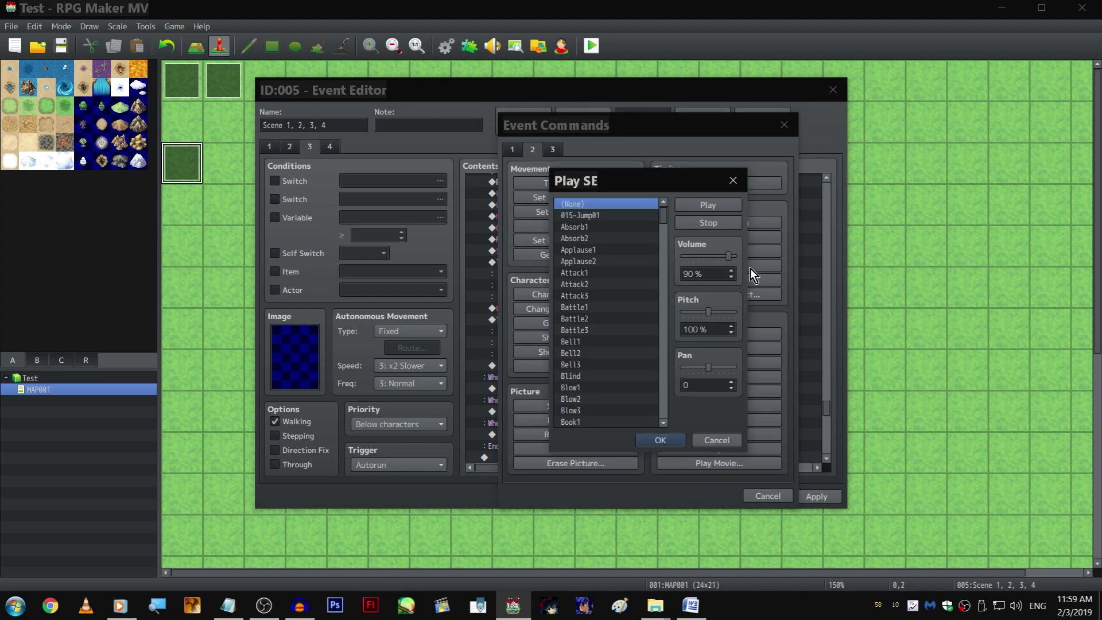
pyautogui.moveTo(710, 311); pyautogui.dragTo(735, 311)
pyautogui.click(657, 440)
# Rewrite the branch's copied message as "Was he... WAS HE WAITING FOR ME!? Was he waiting for me to follow him here? ...That thought made me kind of excited."
pyautogui.doubleClick(623, 283)
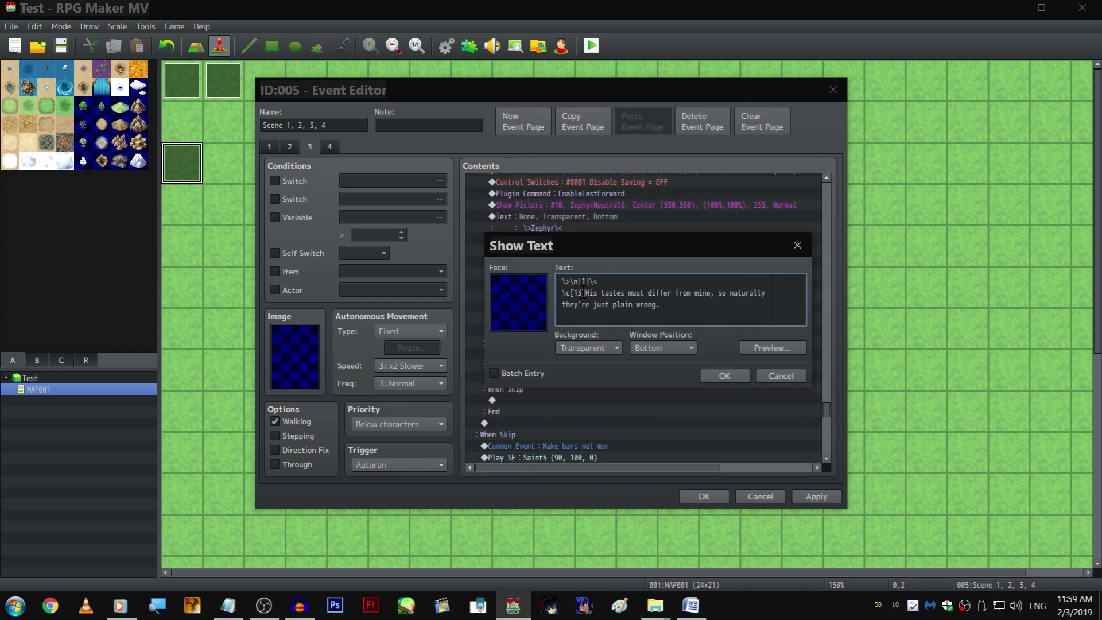
pyautogui.moveTo(583, 293); pyautogui.dragTo(662, 308)
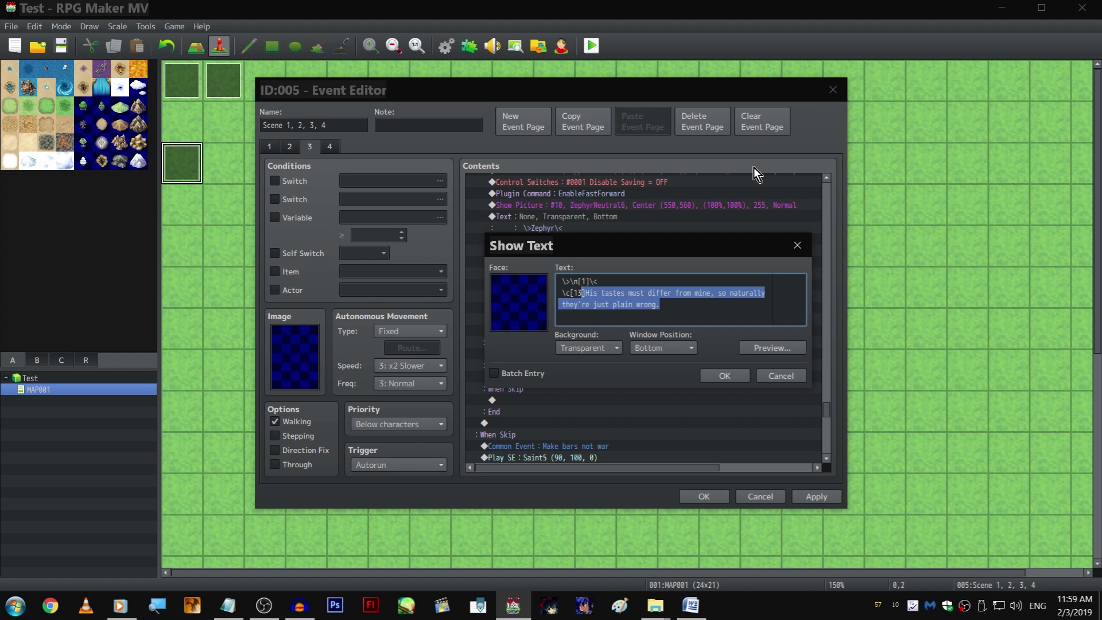
pyautogui.write('Was he')
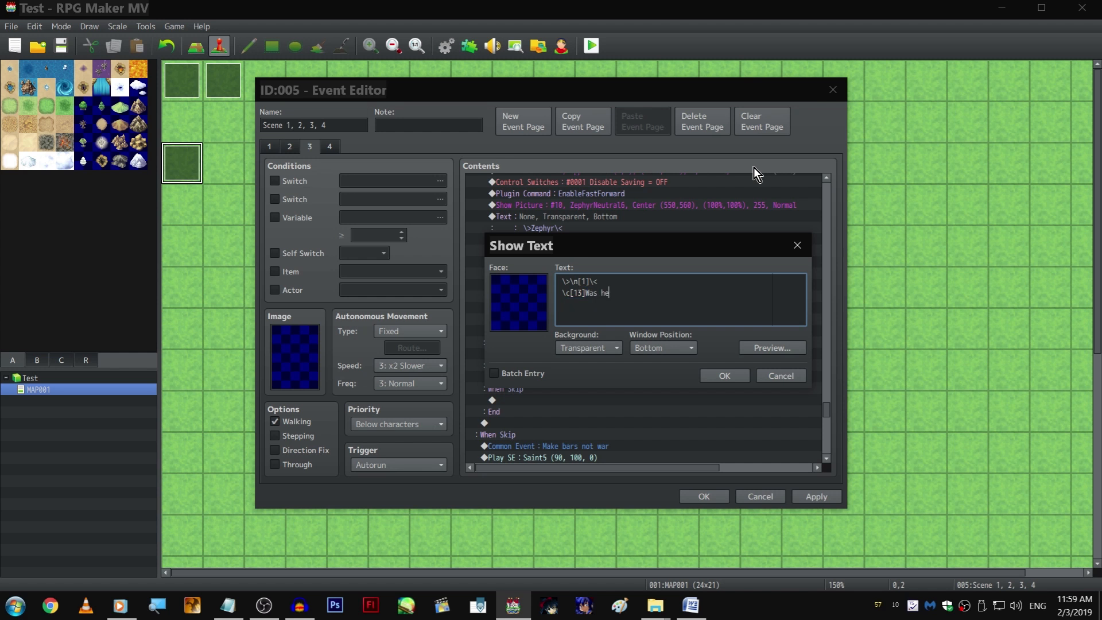
pyautogui.write('... WAS HE WAITING FOR ME')
pyautogui.write('!? ')
pyautogui.write('Was he waiting f')
pyautogui.write('or me ')
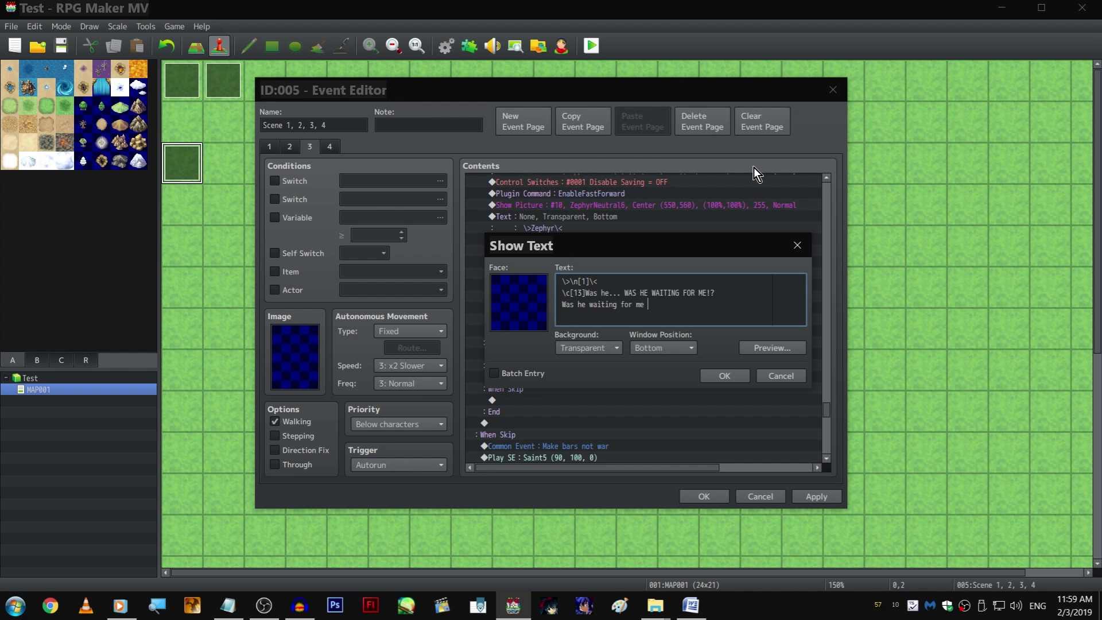
pyautogui.write('to follow him here? ')
pyautogui.write('...That')
pyautogui.write(' thought made')
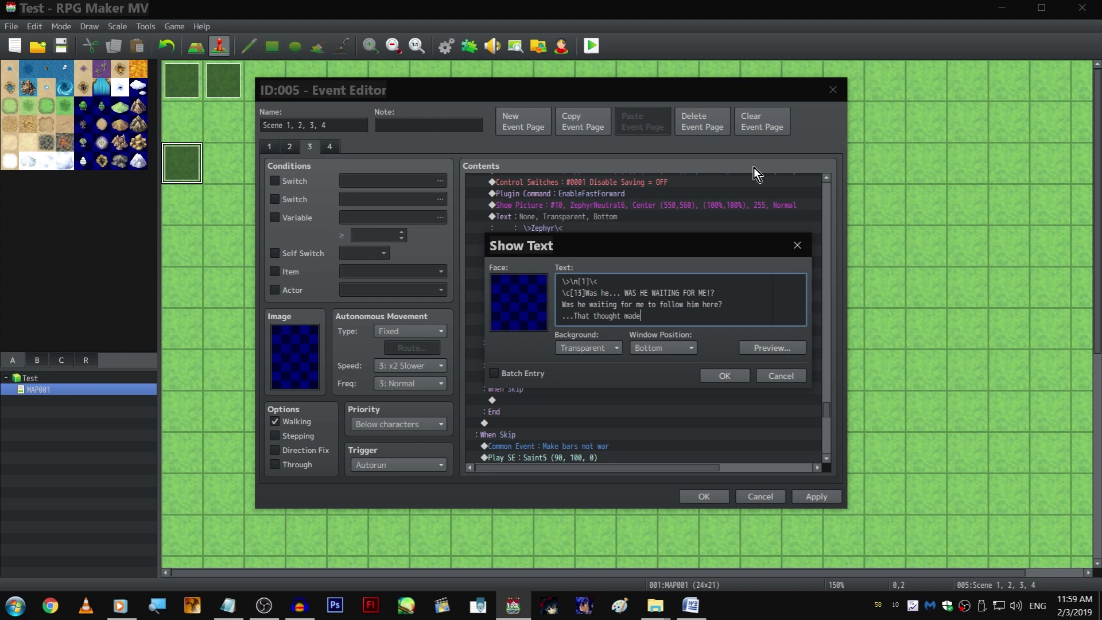
pyautogui.write(' me kind of excited.')
pyautogui.hotkey('ctrl', 'Return')
# Duplicate that message and rewrite the later copy as "Actually, having a secret lunchtime meeting with a boy I like made me excited, too."
pyautogui.hotkey('ctrl', 'c')
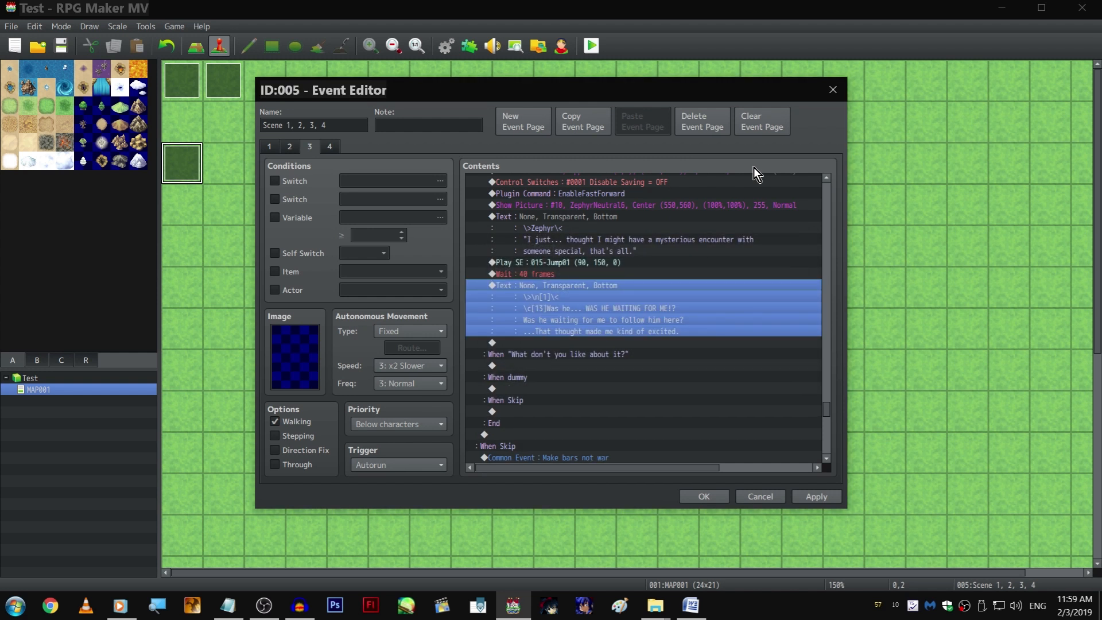
pyautogui.hotkey('ctrl', 'v')
pyautogui.press('space')
pyautogui.hotkey('shift', 'Up')
pyautogui.hotkey('shift', 'Up')
pyautogui.hotkey('shift', 'Left')
pyautogui.hotkey('shift', 'Left')
pyautogui.hotkey('shift', 'Left')
pyautogui.hotkey('shift', 'Left')
pyautogui.hotkey('shift', 'Left')
pyautogui.hotkey('shift', 'Left')
pyautogui.hotkey('shift', 'Left')
pyautogui.hotkey('shift', 'Left')
pyautogui.hotkey('shift', 'Left')
pyautogui.hotkey('shift', 'Left')
pyautogui.hotkey('shift', 'Left')
pyautogui.hotkey('shift', 'Left')
pyautogui.hotkey('shift', 'Left')
pyautogui.hotkey('shift', 'Left')
pyautogui.hotkey('shift', 'Left')
pyautogui.hotkey('shift', 'Left')
pyautogui.hotkey('shift', 'Left')
pyautogui.hotkey('shift', 'Left')
pyautogui.hotkey('shift', 'Left')
pyautogui.hotkey('shift', 'Left')
pyautogui.hotkey('shift', 'Left')
pyautogui.hotkey('shift', 'Left')
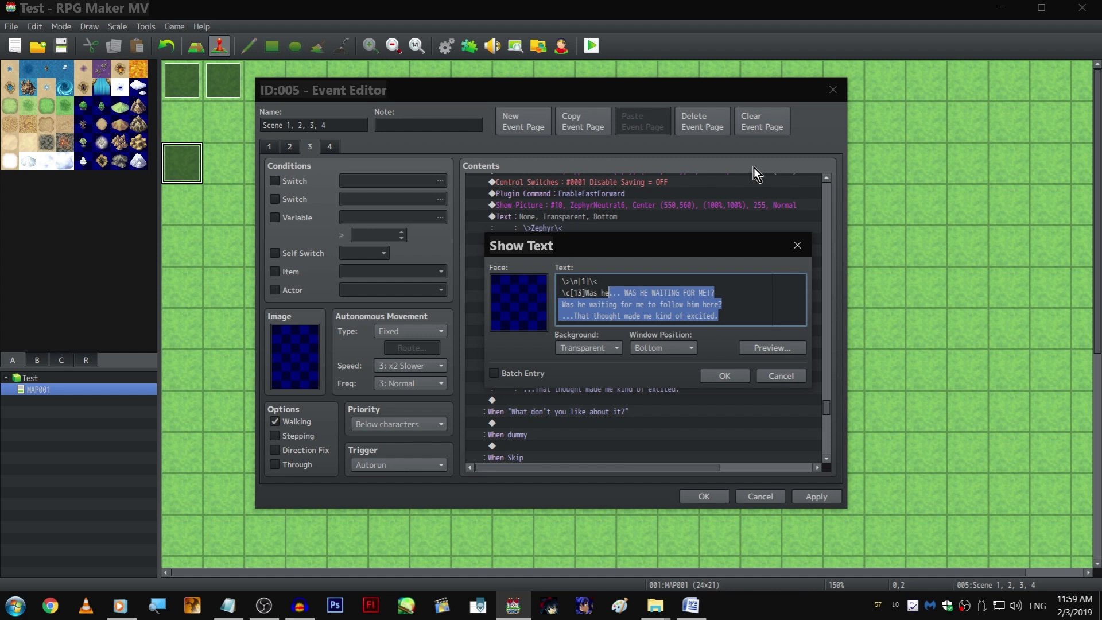
pyautogui.press('BackSpace')
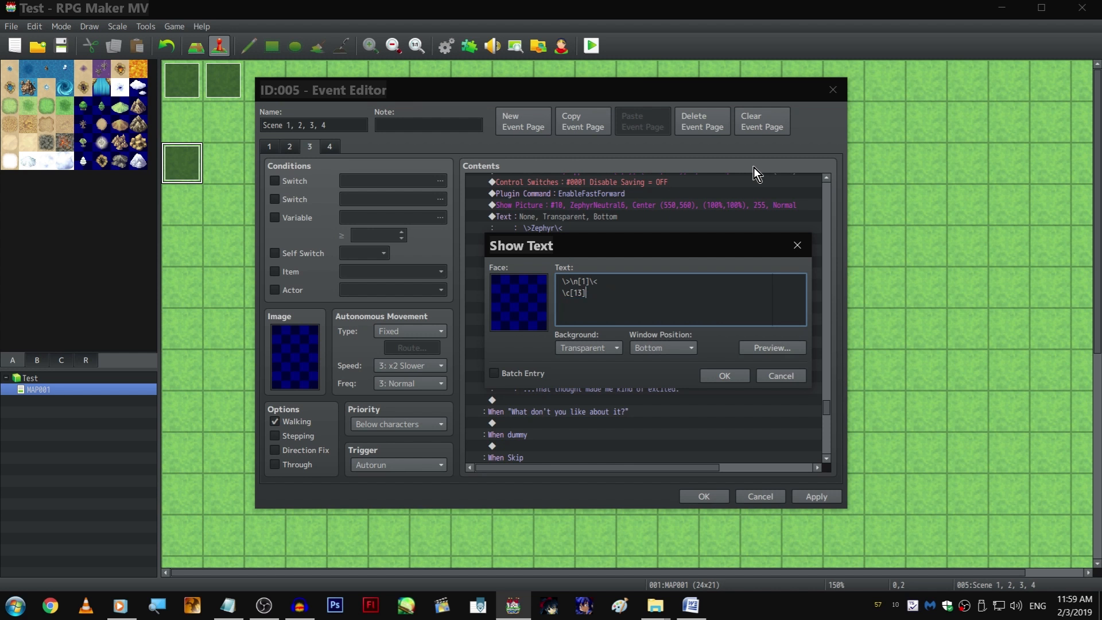
pyautogui.write('Actually, having a secret lunctime m')
pyautogui.press('BackSpace')
pyautogui.press('BackSpace')
pyautogui.press('BackSpace')
pyautogui.press('BackSpace')
pyautogui.press('BackSpace')
pyautogui.press('BackSpace')
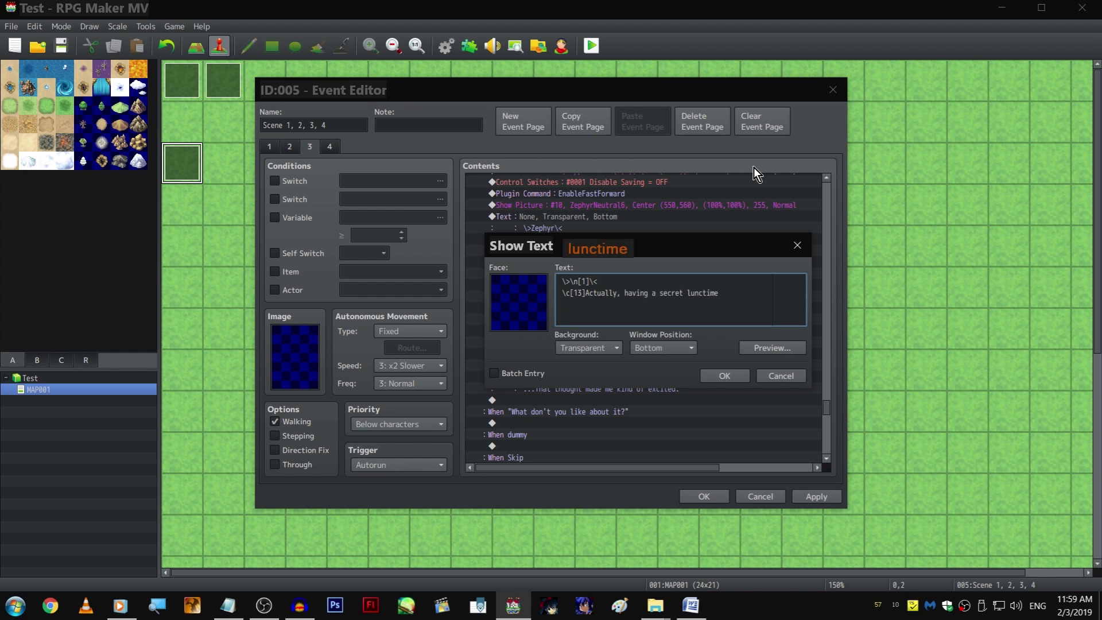
pyautogui.write('h')
pyautogui.write('time,')
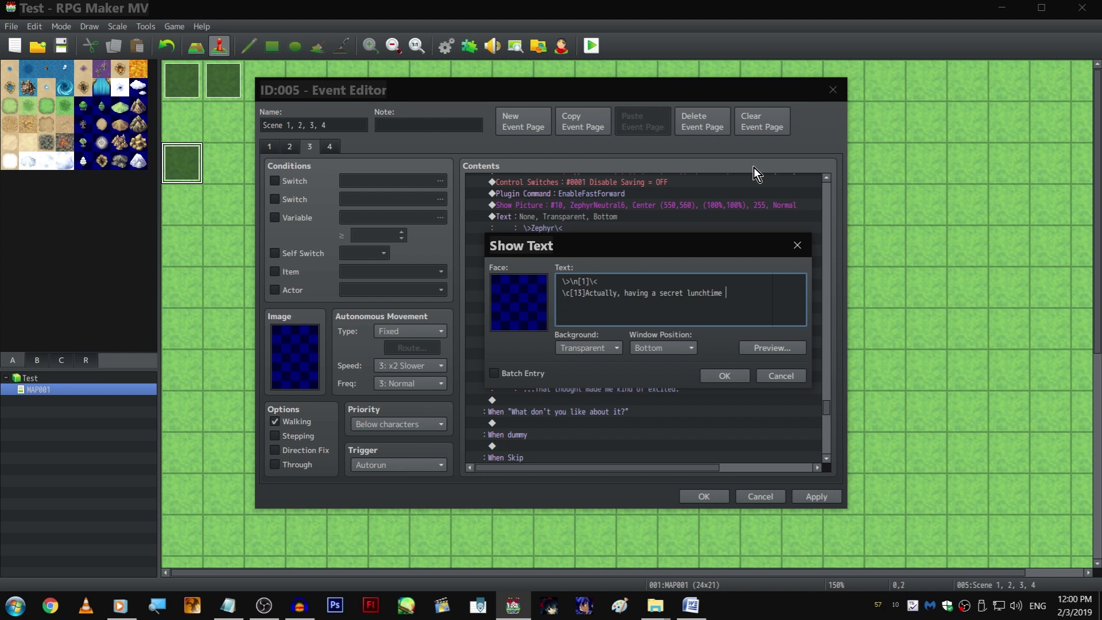
pyautogui.write('meeting with')
pyautogui.press('Return')
pyautogui.write('a boy I like made me excited, too.')
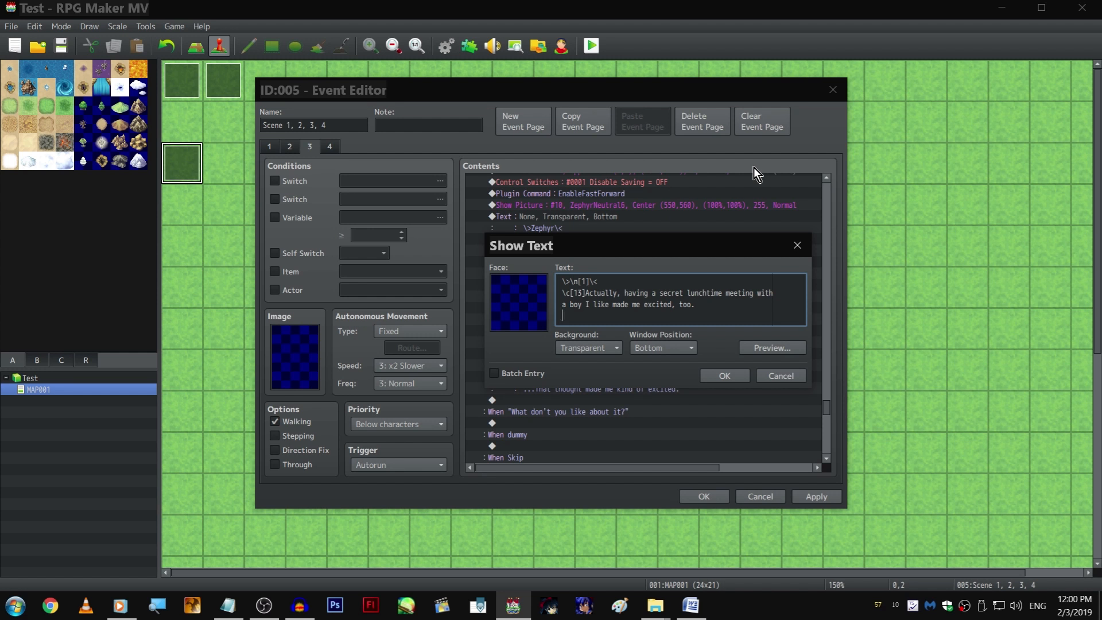
pyautogui.press('Return')
# Duplicate the "secret lunchtime meeting" message and rewrite the copy as "Wait,\fi like?\fi No. I don't like him. I just met him. That's stupid."
pyautogui.hotkey('ctrl', 'c')
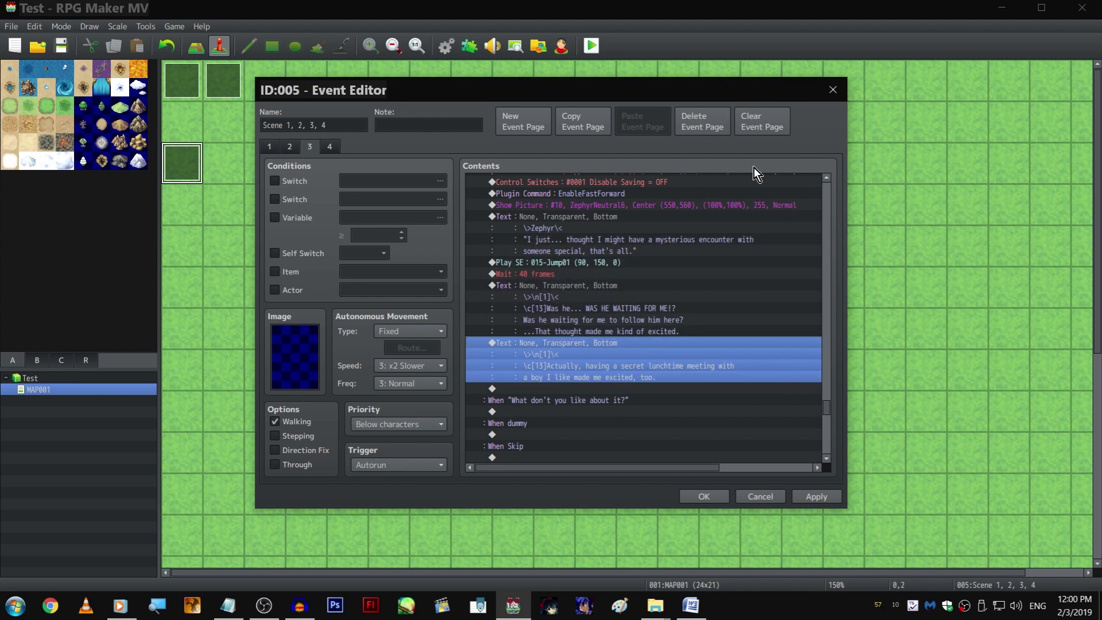
pyautogui.hotkey('ctrl', 'v')
pyautogui.press('space')
pyautogui.hotkey('shift', 'Up')
pyautogui.hotkey('shift', 'Home')
pyautogui.hotkey('shift', 'Right')
pyautogui.hotkey('shift', 'Right')
pyautogui.hotkey('shift', 'Right')
pyautogui.hotkey('shift', 'Right')
pyautogui.hotkey('shift', 'Right')
pyautogui.hotkey('shift', 'Right')
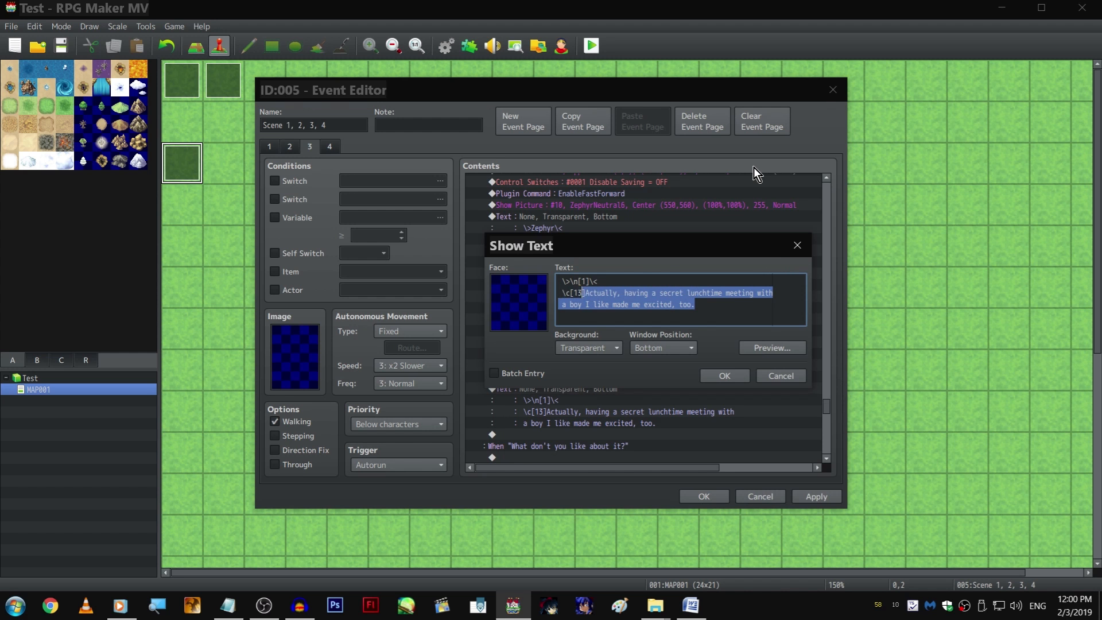
pyautogui.write('Wai')
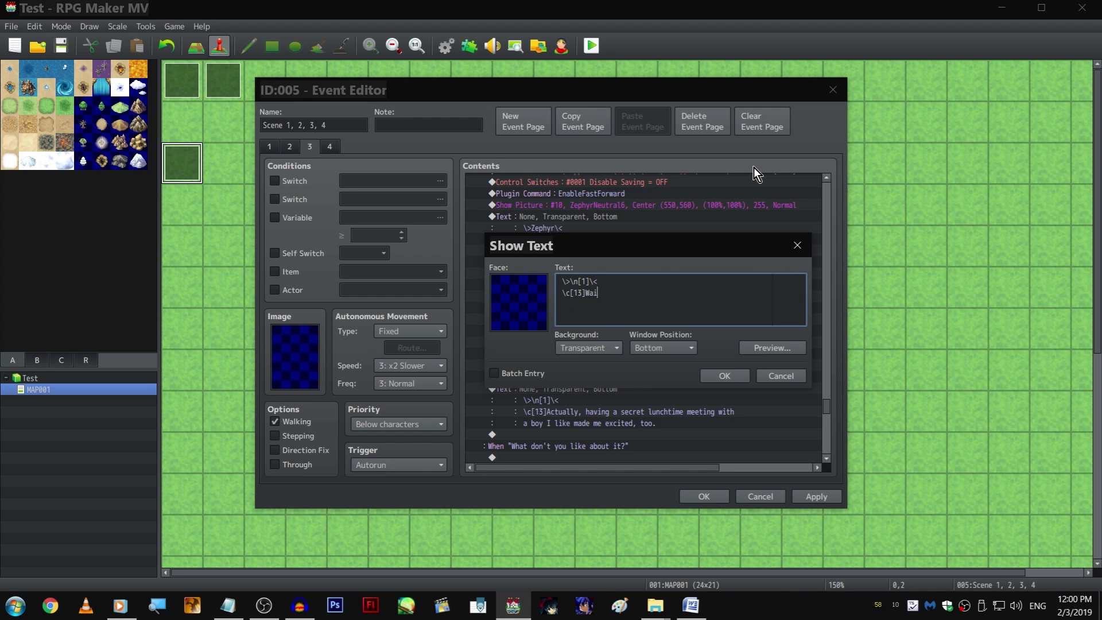
pyautogui.write('t,\x0ci like?f')
pyautogui.press('BackSpace')
pyautogui.write("i No. I don't like him.")
pyautogui.press('Return')
pyautogui.write('I just')
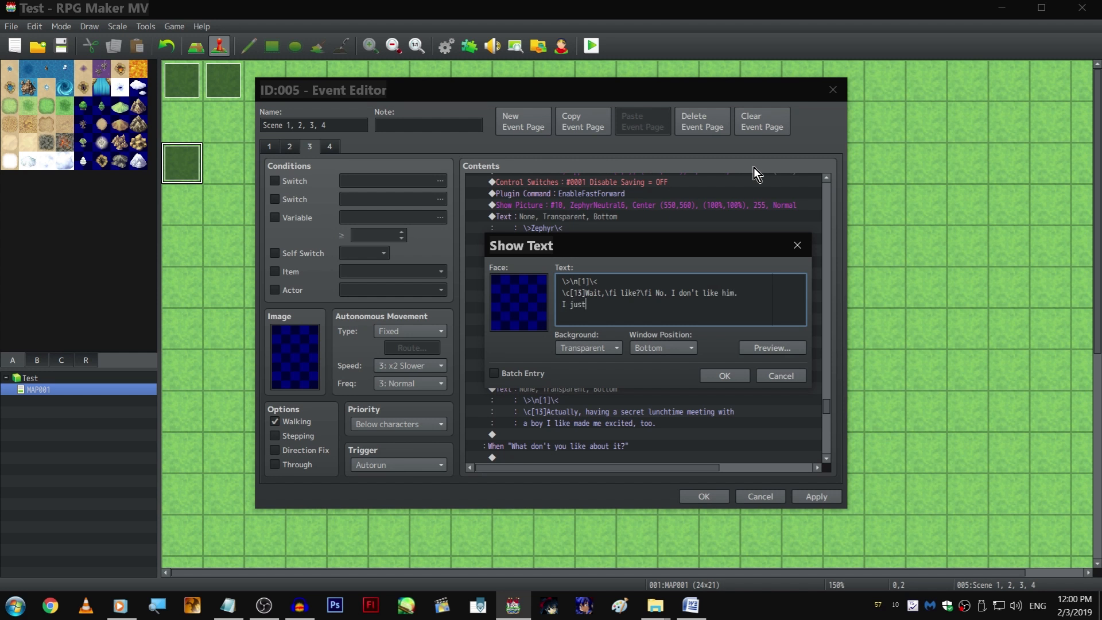
pyautogui.write(" met him. THat'")
pyautogui.press('BackSpace')
pyautogui.press('BackSpace')
pyautogui.press('BackSpace')
pyautogui.press('BackSpace')
pyautogui.press('BackSpace')
pyautogui.press('BackSpace')
pyautogui.write("hat's stupid.")
pyautogui.hotkey('ctrl', 'Return')
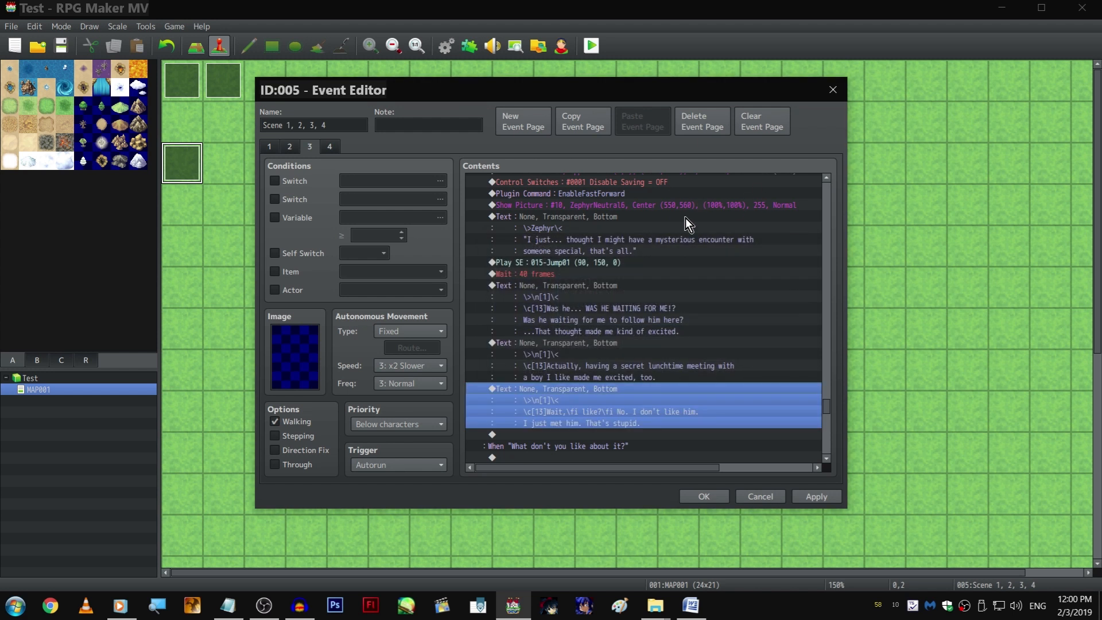
# Add a 1-frame wait after each of the branch's last three thought messages and apply the event changes
pyautogui.scroll(10, 673, 251)
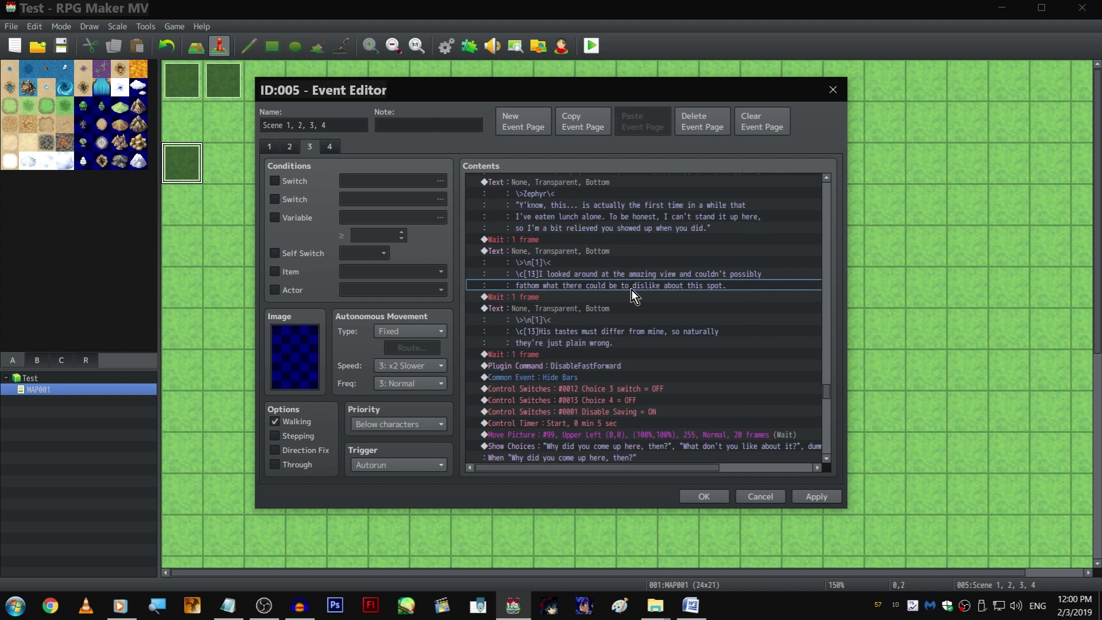
pyautogui.scroll(-10, 631, 289)
pyautogui.click(624, 289)
pyautogui.hotkey('ctrl', 'v')
pyautogui.click(622, 345)
pyautogui.hotkey('ctrl', 'v')
pyautogui.click(625, 410)
pyautogui.click(628, 399)
pyautogui.hotkey('ctrl', 'v')
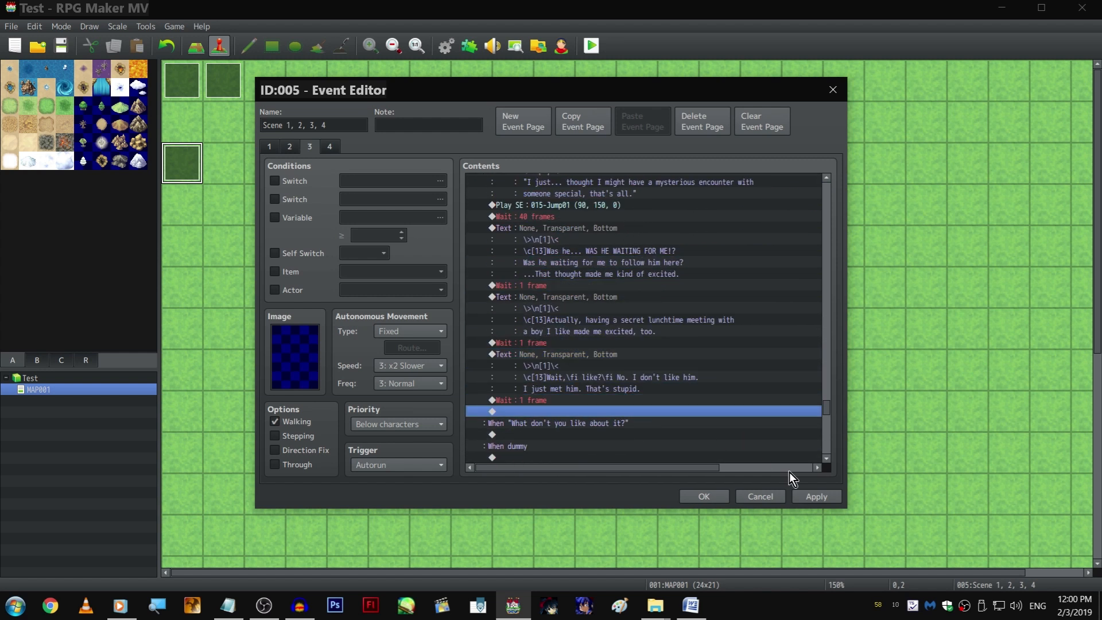
pyautogui.click(833, 497)
# Copy the Skip branch's opening commands, from "Make bars not war" through EnableFastForward, into the "What don't you like about it?" branch
pyautogui.scroll(-5, 667, 393)
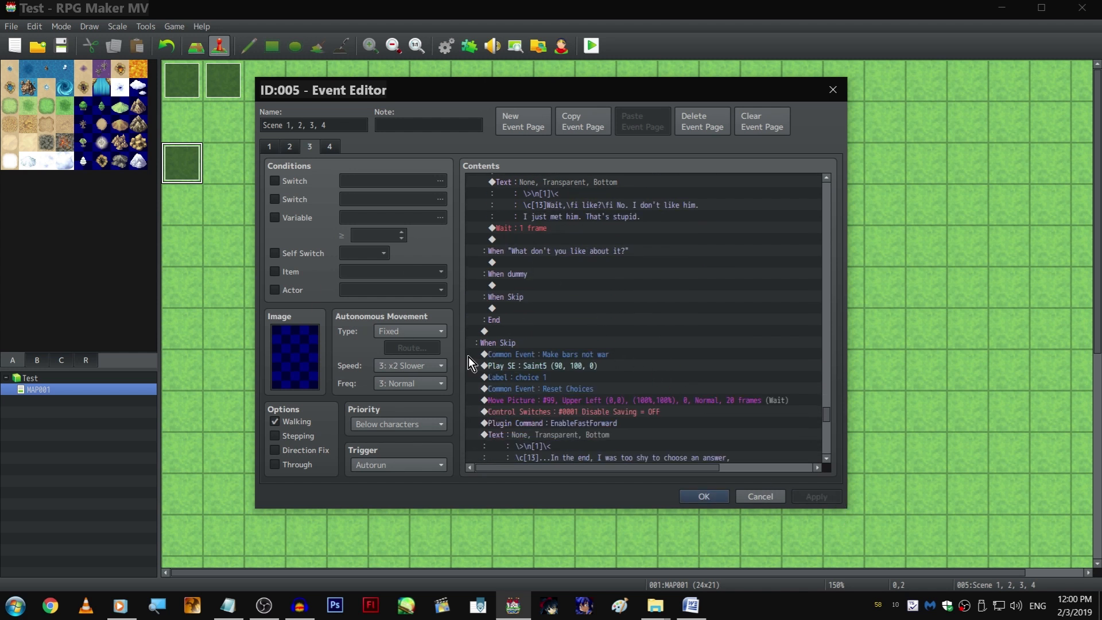
pyautogui.click(599, 262)
pyautogui.click(588, 271)
pyautogui.click(589, 268)
pyautogui.scroll(3, 591, 320)
pyautogui.scroll(-4, 593, 351)
pyautogui.click(570, 300)
pyautogui.moveTo(571, 302); pyautogui.dragTo(581, 374)
pyautogui.scroll(2, 580, 358)
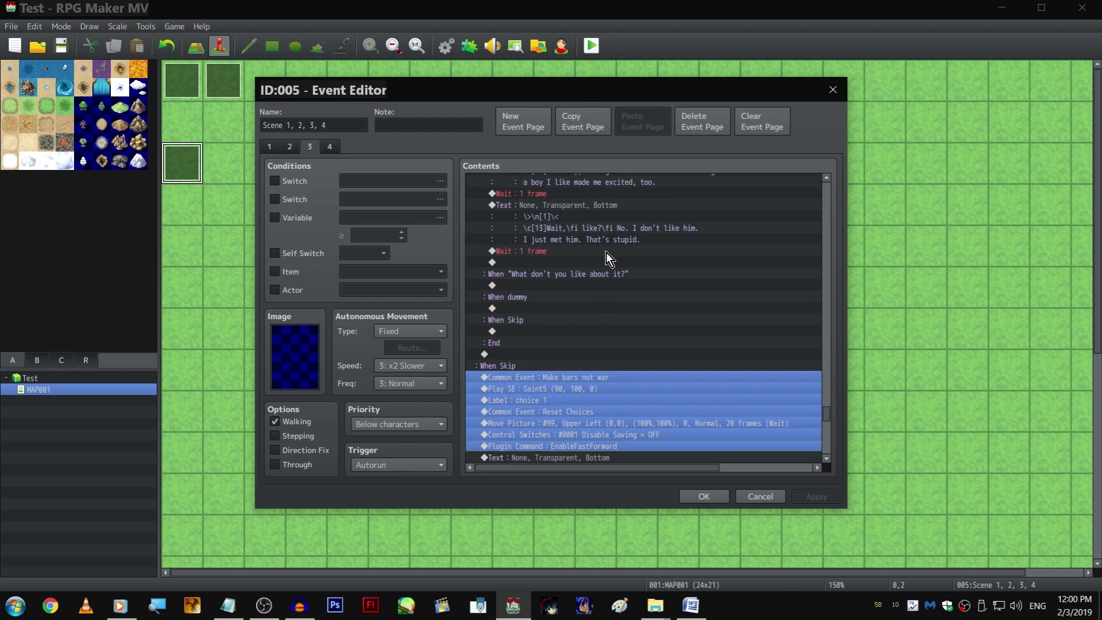
pyautogui.hotkey('ctrl', 'c')
pyautogui.click(606, 262)
pyautogui.click(603, 285)
pyautogui.hotkey('ctrl', 'v')
# Insert a Control Variables command at the start of the "What don't you like about it?" branch adding 1 to #0003 Zephyr Current Value
pyautogui.click(616, 284)
pyautogui.press('Insert')
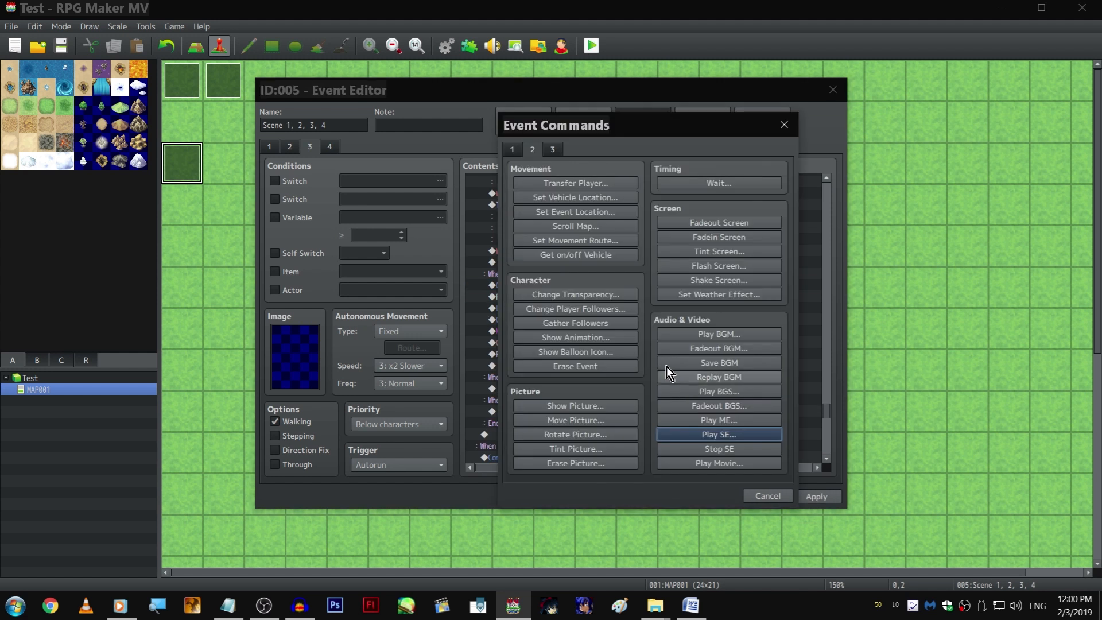
pyautogui.click(514, 149)
pyautogui.click(600, 293)
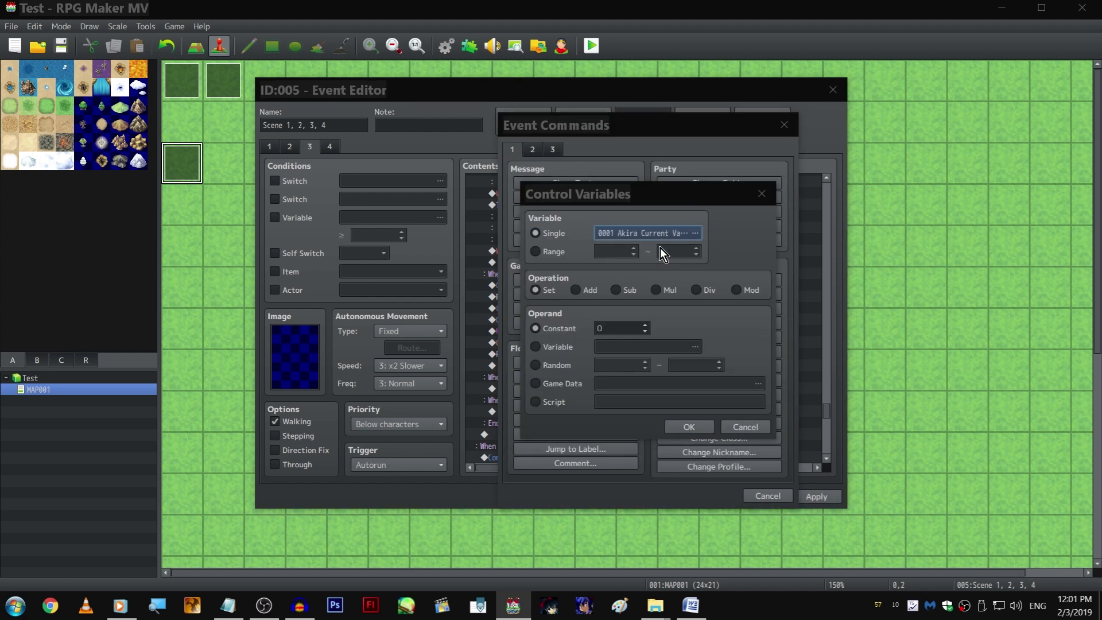
pyautogui.click(695, 233)
pyautogui.doubleClick(709, 211)
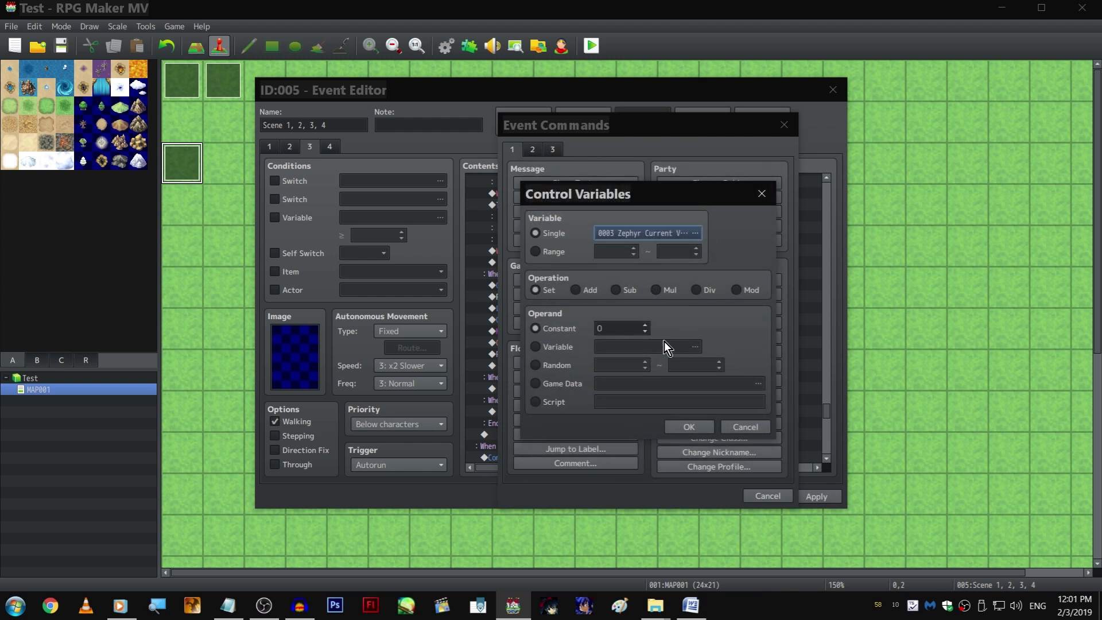
pyautogui.click(576, 290)
pyautogui.scroll(1, 619, 330)
pyautogui.click(688, 428)
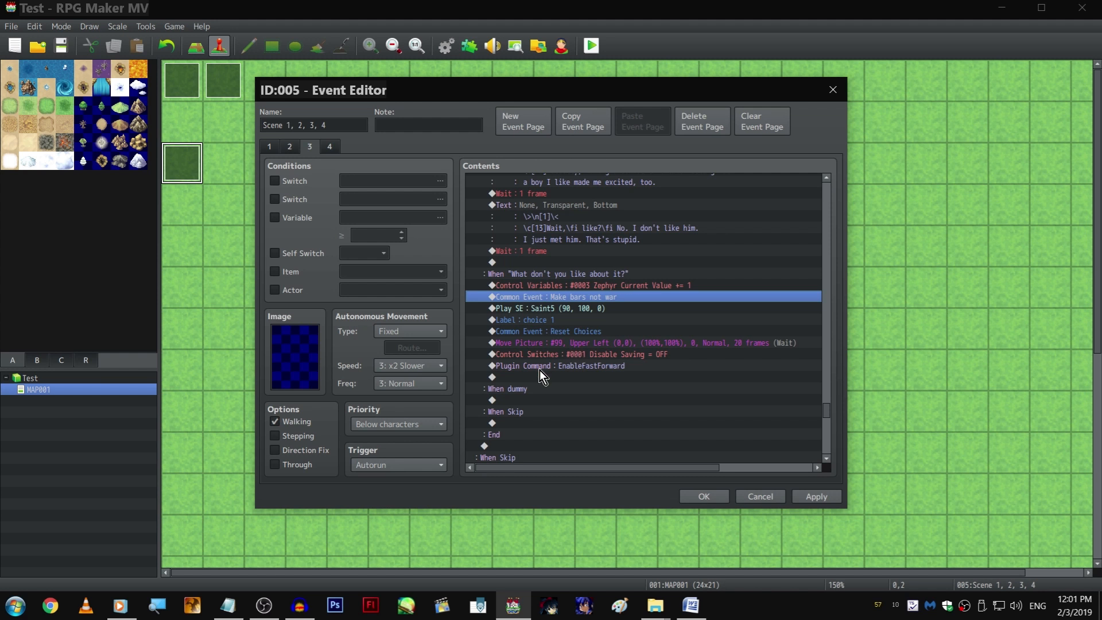
# Reselect the variable used by the Control Variables command at the start of the "Would you bne okay with that?" branch
pyautogui.scroll(1, 553, 355)
pyautogui.scroll(2, 565, 342)
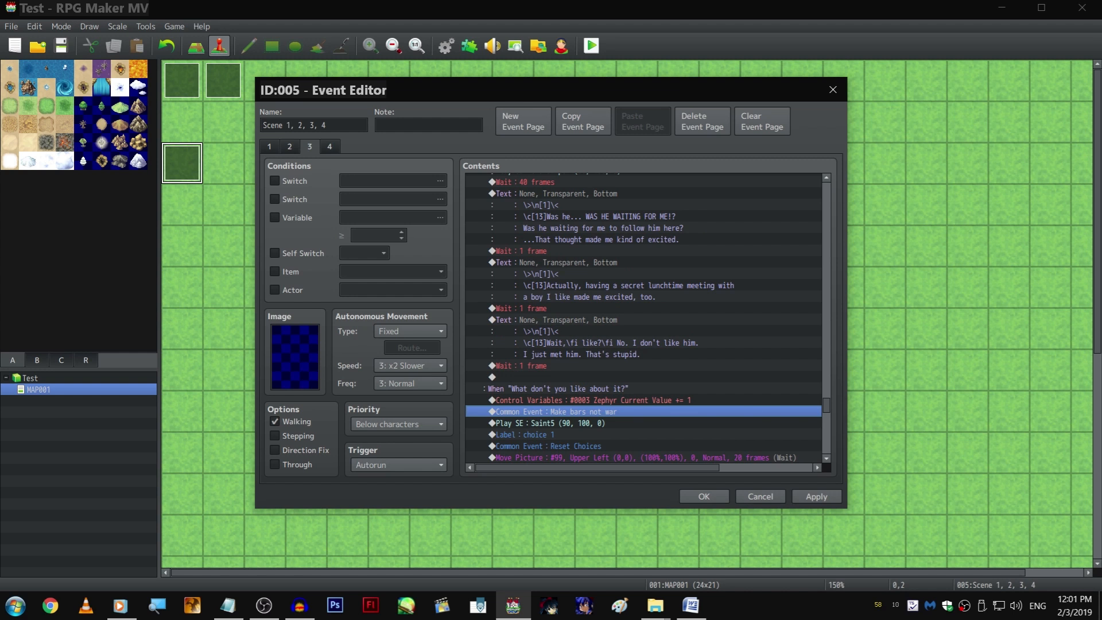
pyautogui.scroll(12, 703, 318)
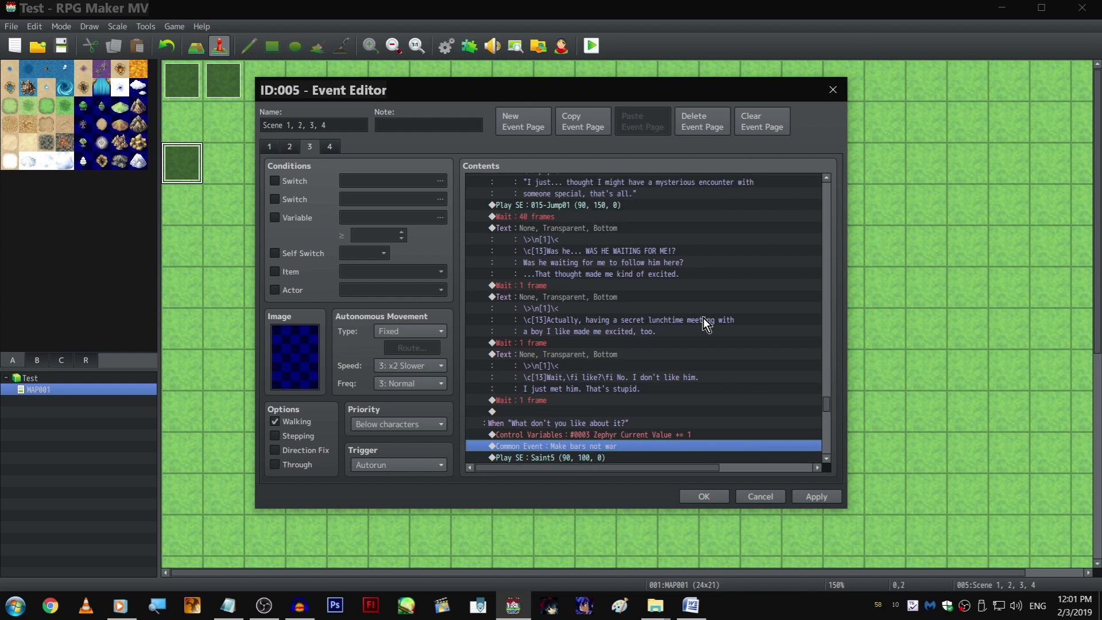
pyautogui.scroll(8, 685, 326)
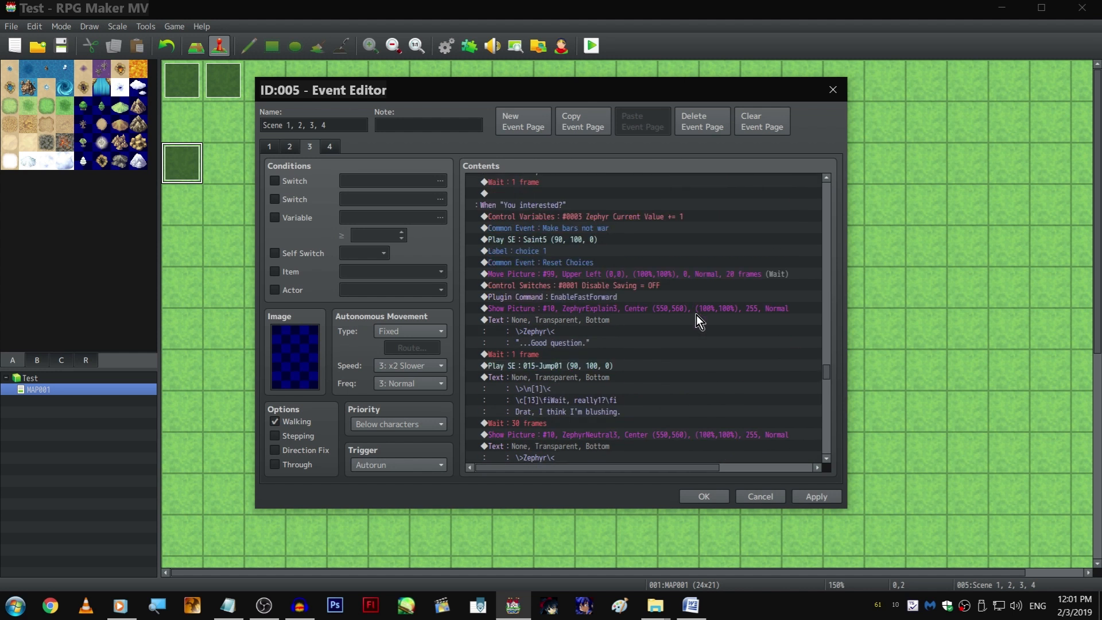
pyautogui.scroll(10, 695, 320)
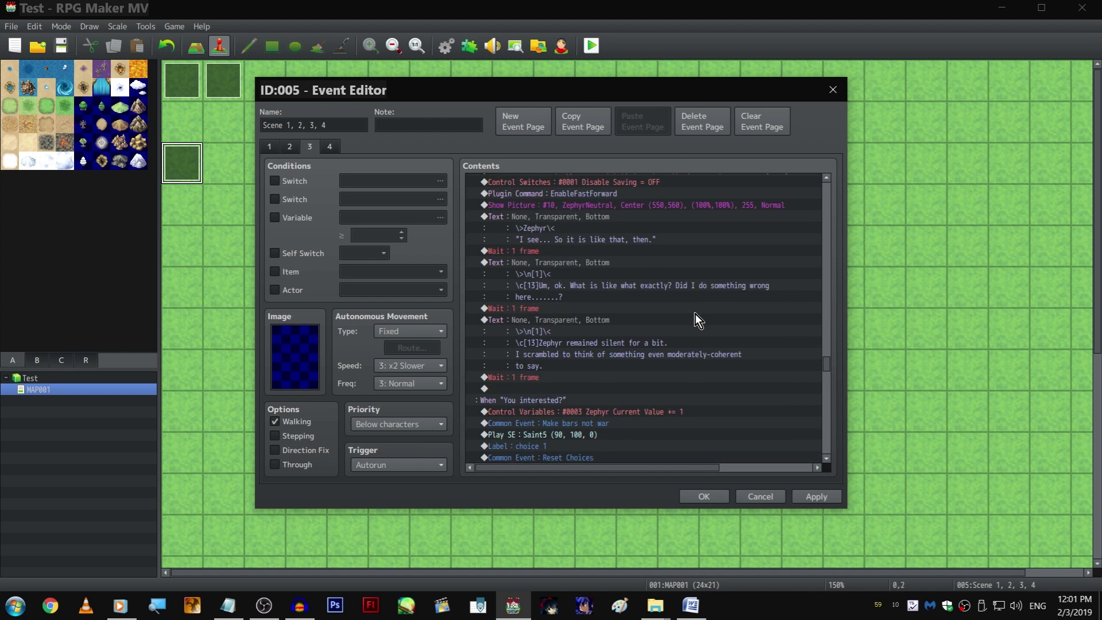
pyautogui.scroll(6, 681, 313)
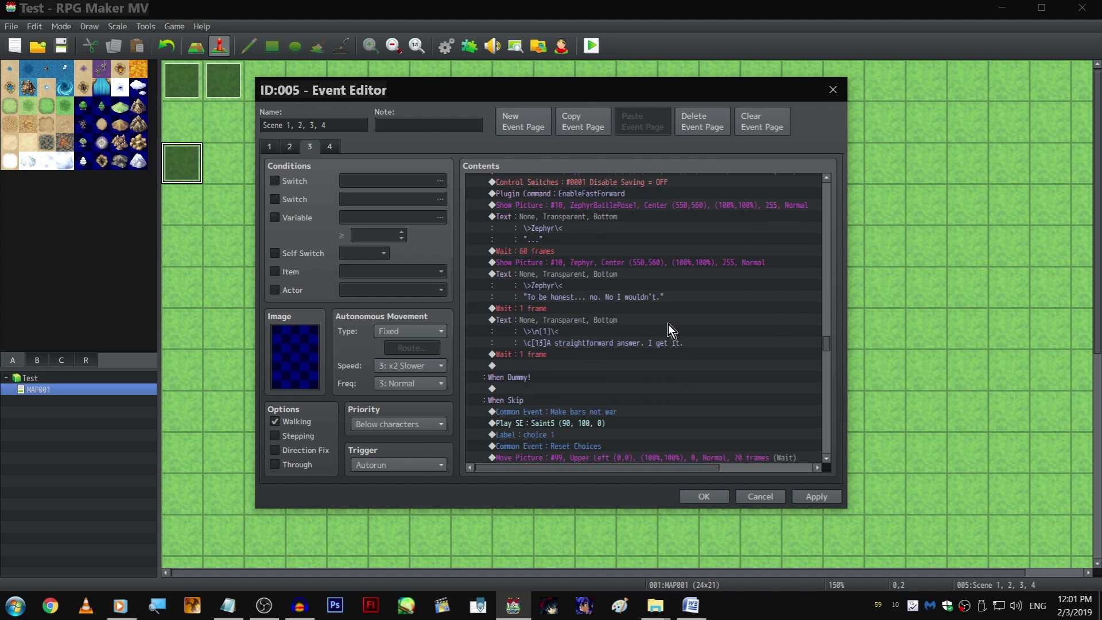
pyautogui.rightClick(680, 265)
pyautogui.click(691, 298)
pyautogui.doubleClick(652, 267)
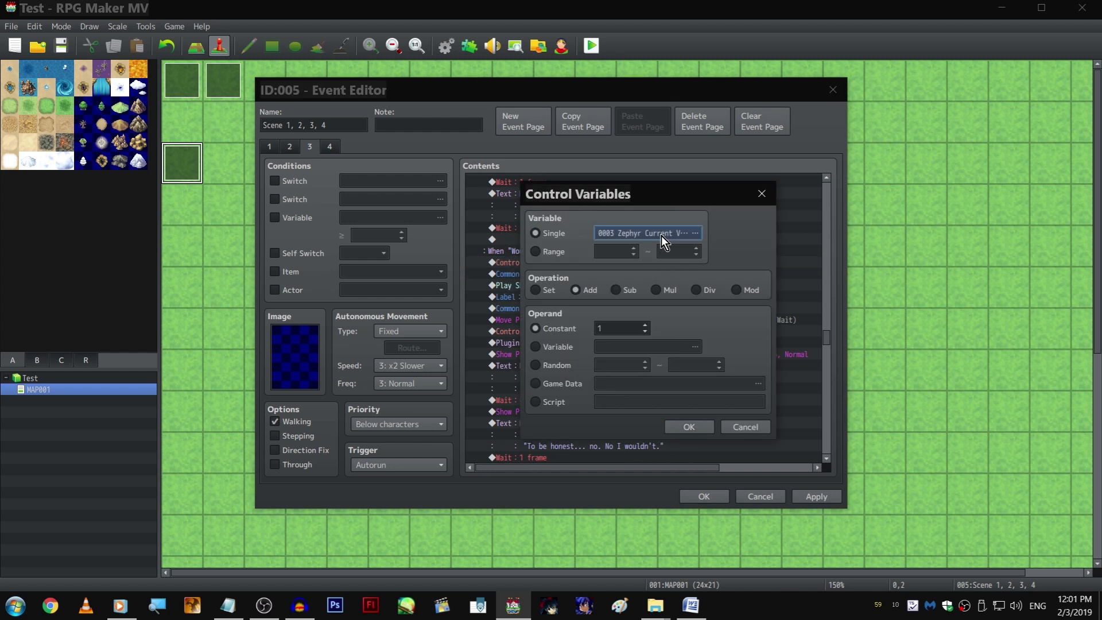
pyautogui.click(661, 235)
pyautogui.doubleClick(702, 247)
pyautogui.click(671, 429)
# Review the commands in the scene's choice branches, from "Do you like her?" through "Are you and Akira dating?"
pyautogui.scroll(10, 670, 416)
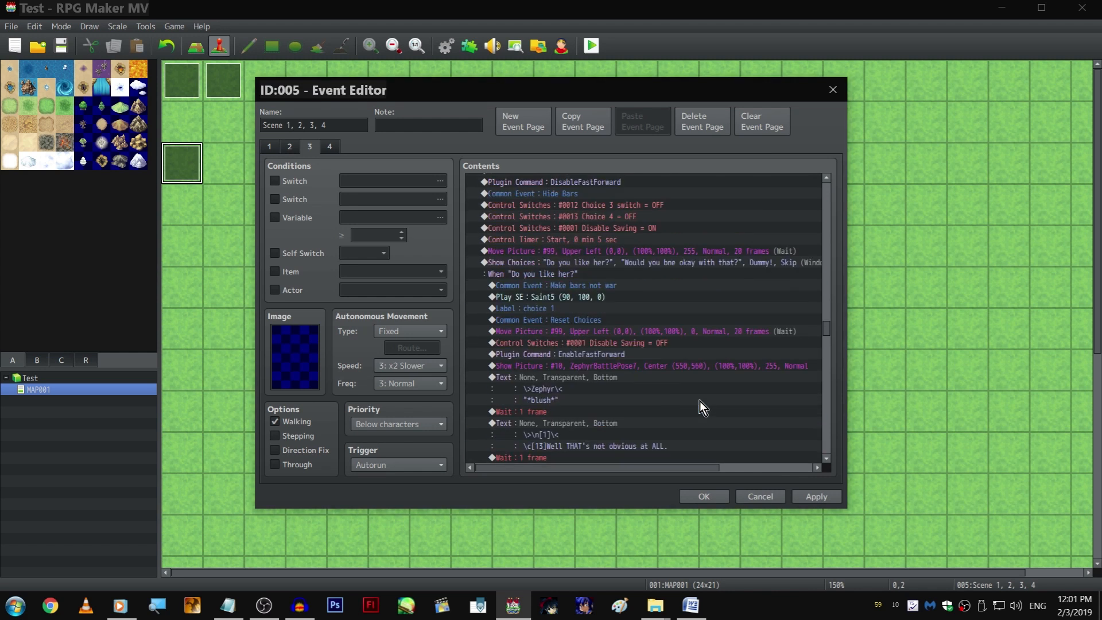
pyautogui.scroll(-7, 701, 402)
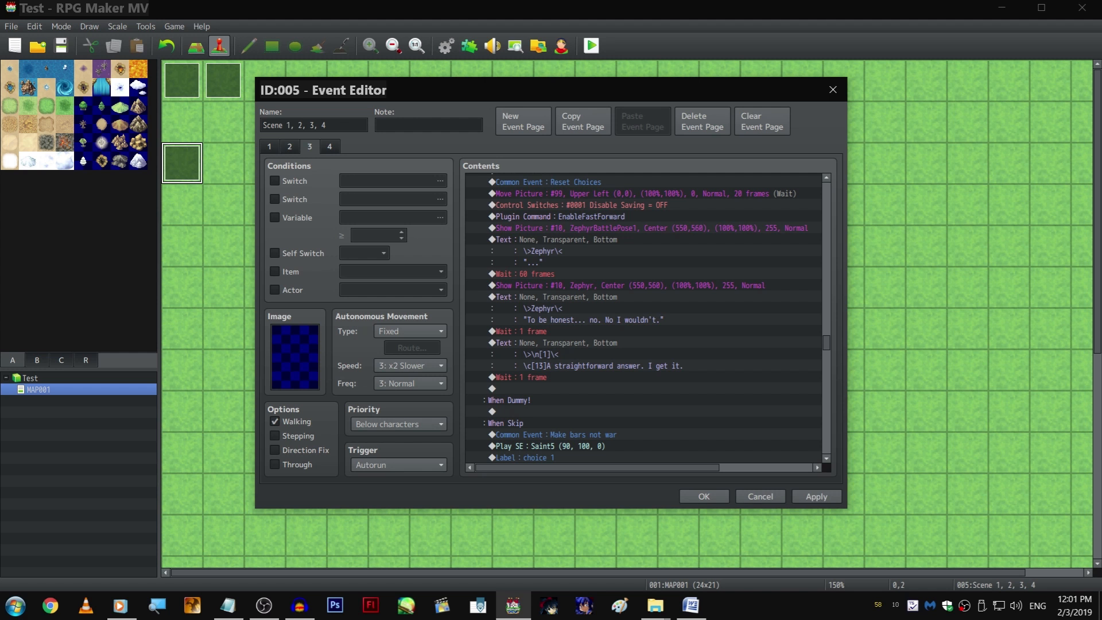
pyautogui.scroll(-12, 691, 363)
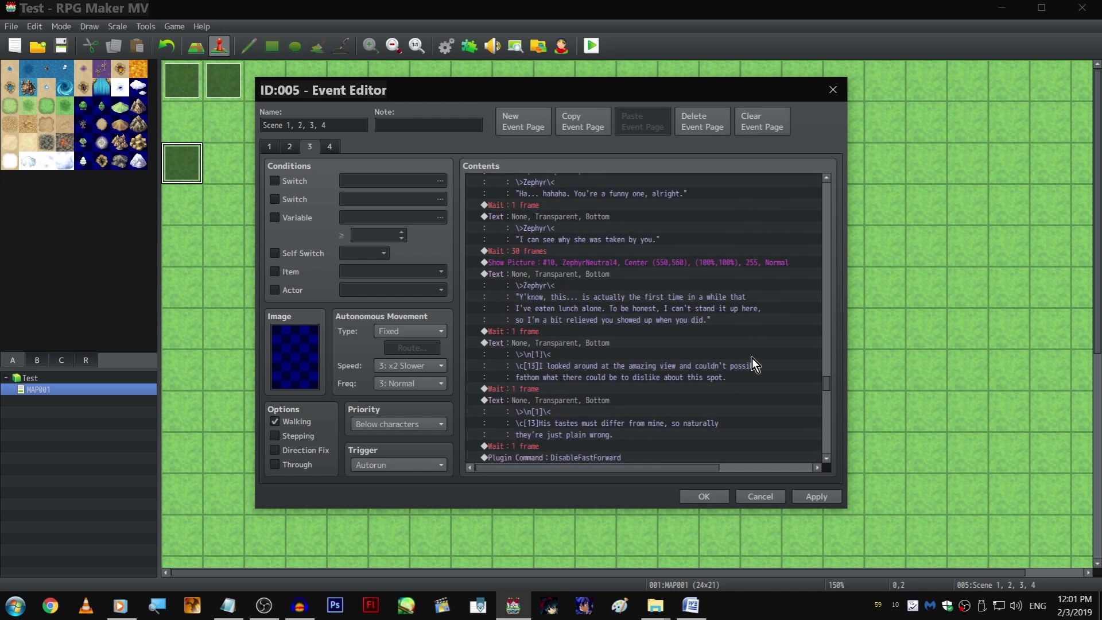
pyautogui.scroll(-15, 741, 362)
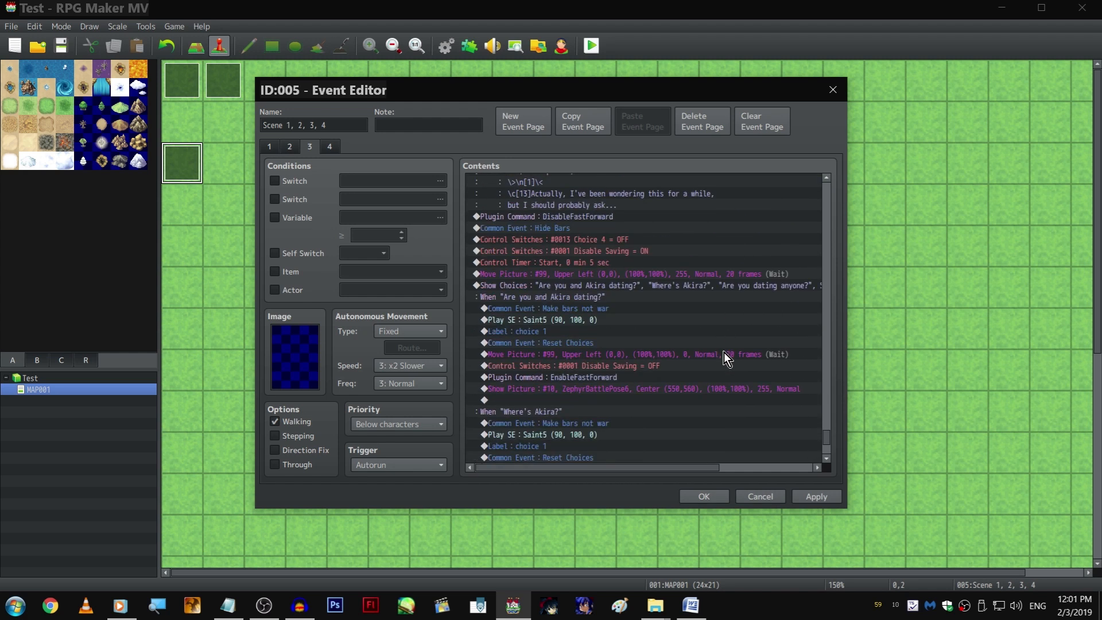
pyautogui.scroll(12, 713, 374)
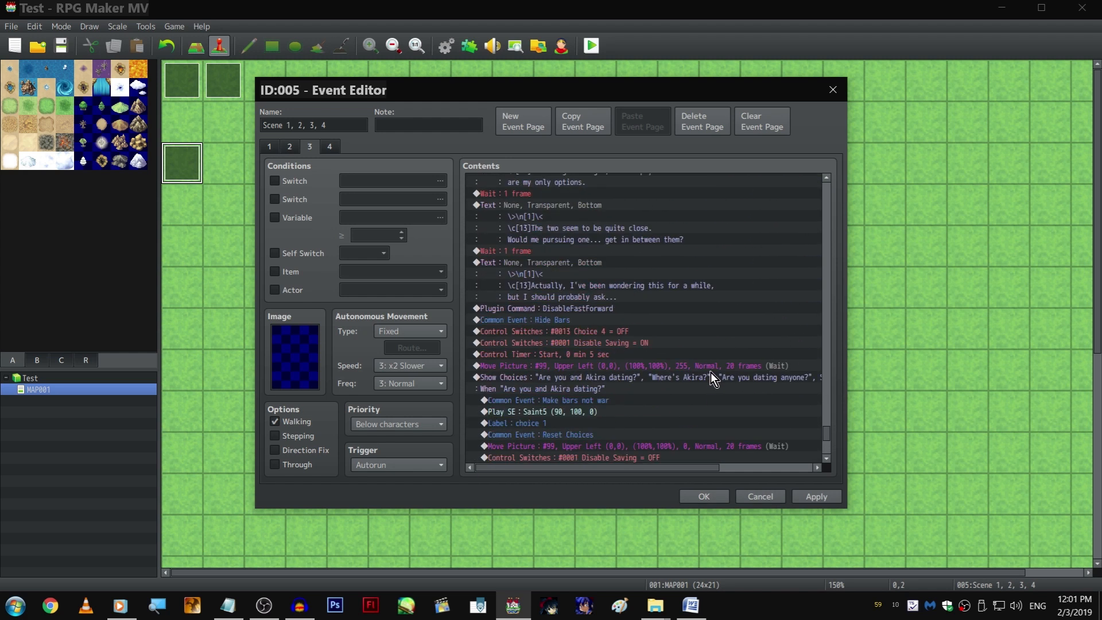
pyautogui.scroll(7, 693, 381)
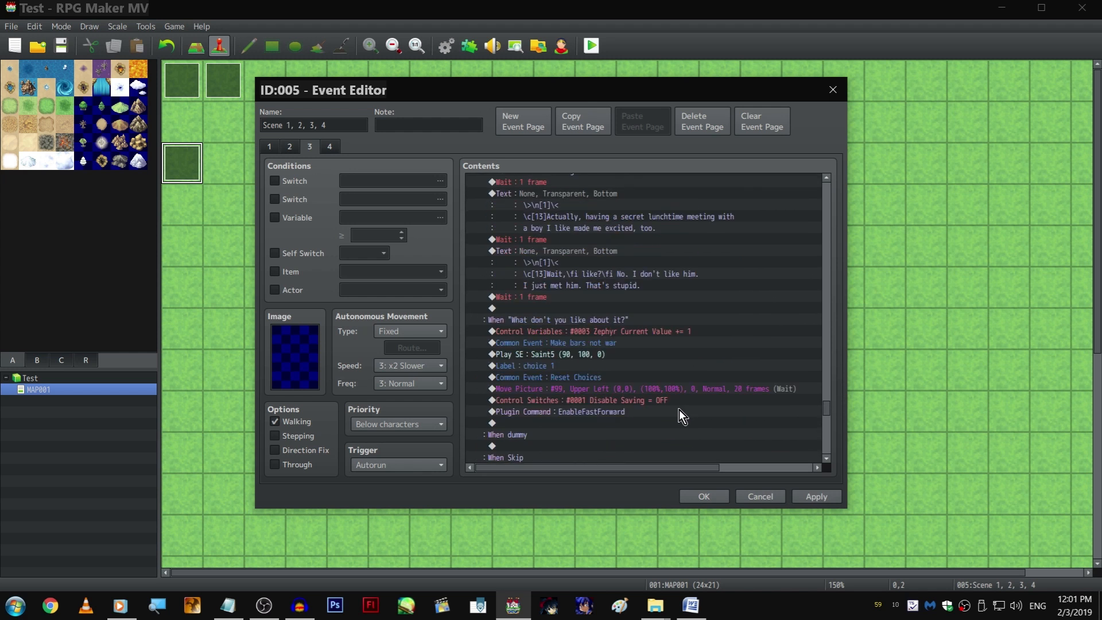
pyautogui.scroll(8, 646, 432)
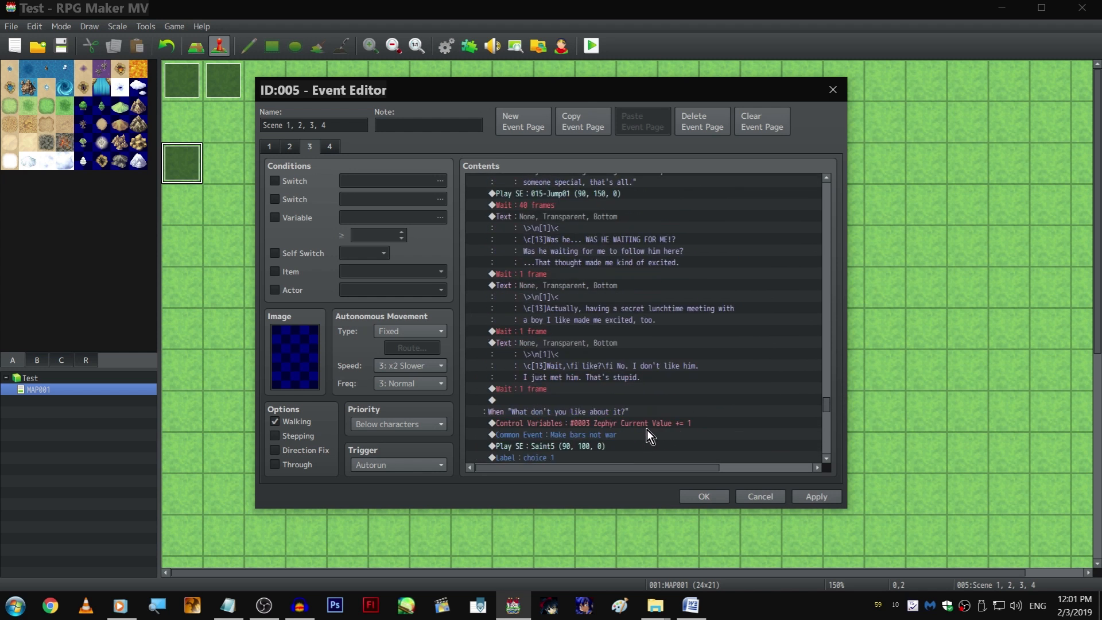
pyautogui.scroll(3, 650, 427)
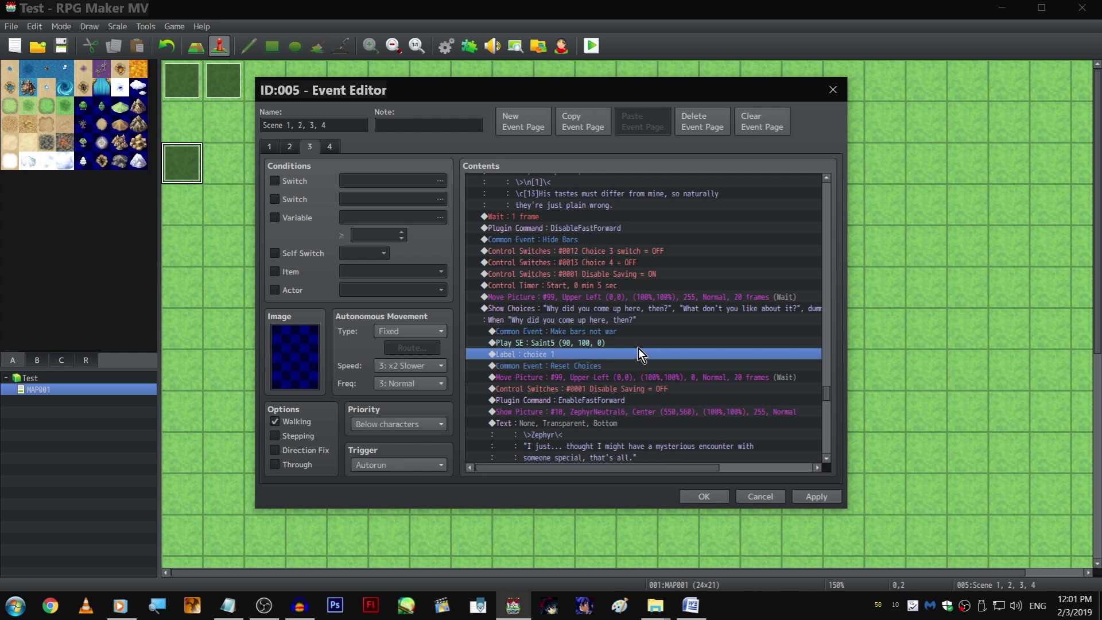
pyautogui.scroll(-7, 638, 348)
pyautogui.scroll(-6, 638, 347)
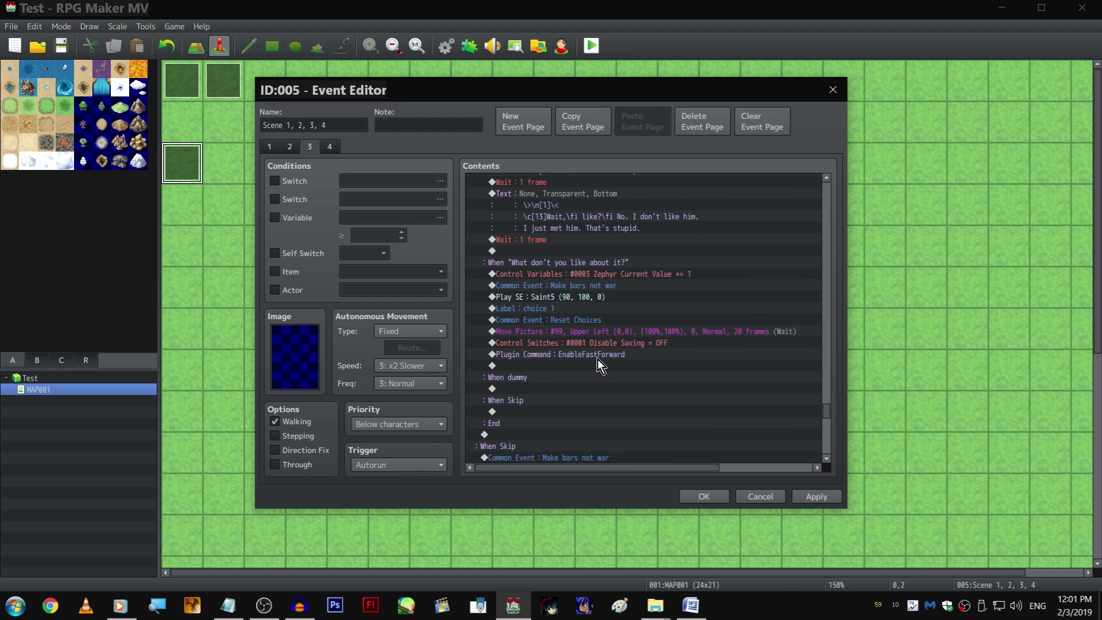
# Copy Zephyr's picture and "mysterious encounter" message to the end of the "What don't you like about it?" branch
pyautogui.click(597, 366)
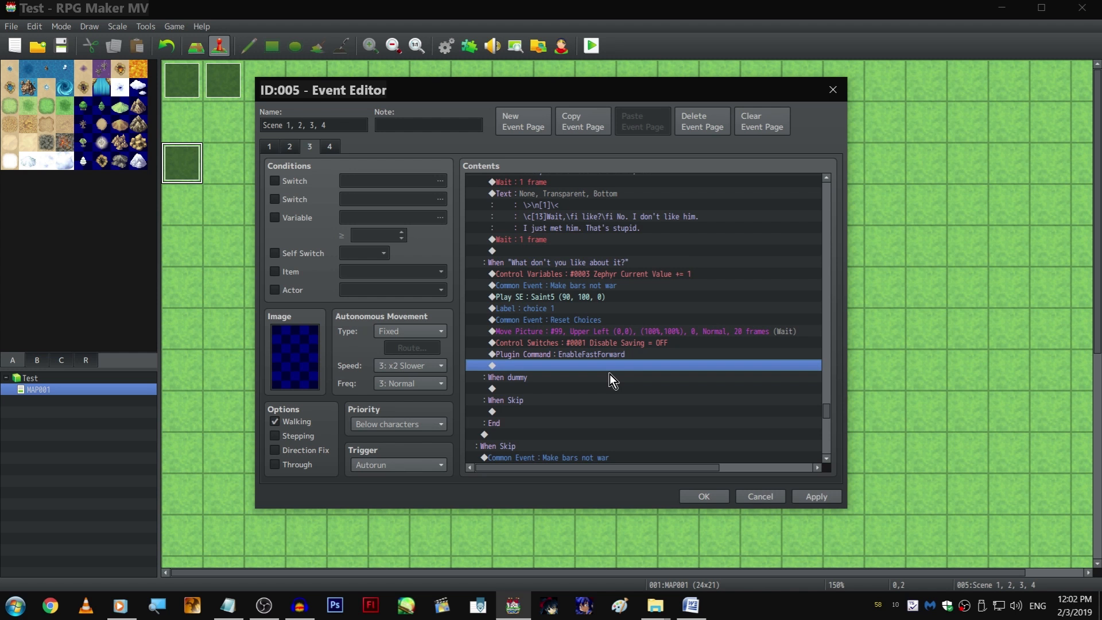
pyautogui.scroll(5, 610, 396)
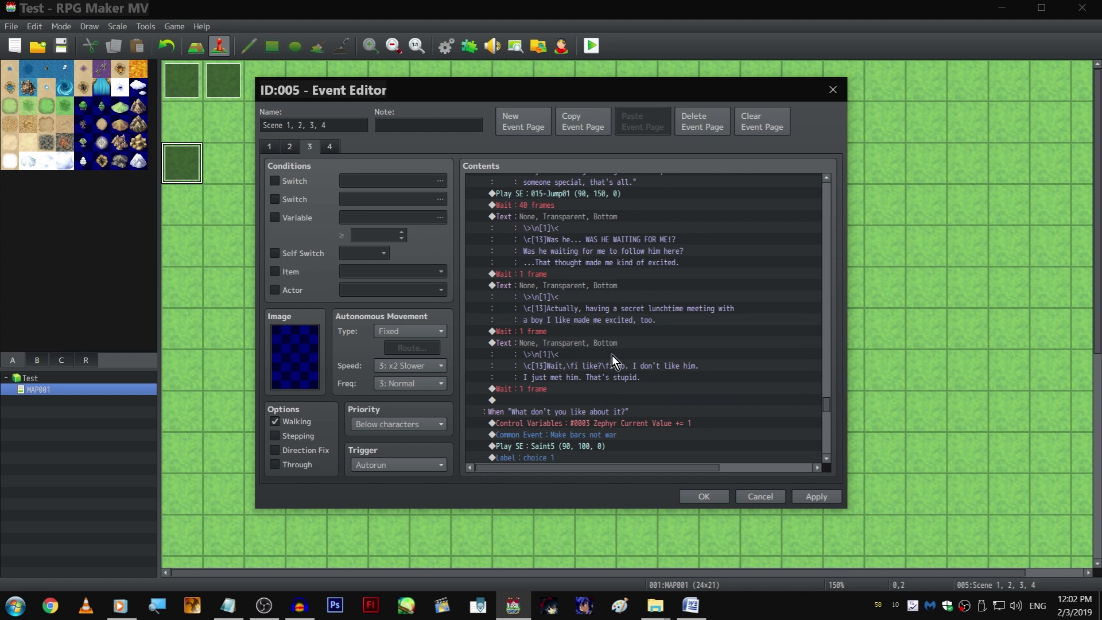
pyautogui.scroll(-2, 612, 358)
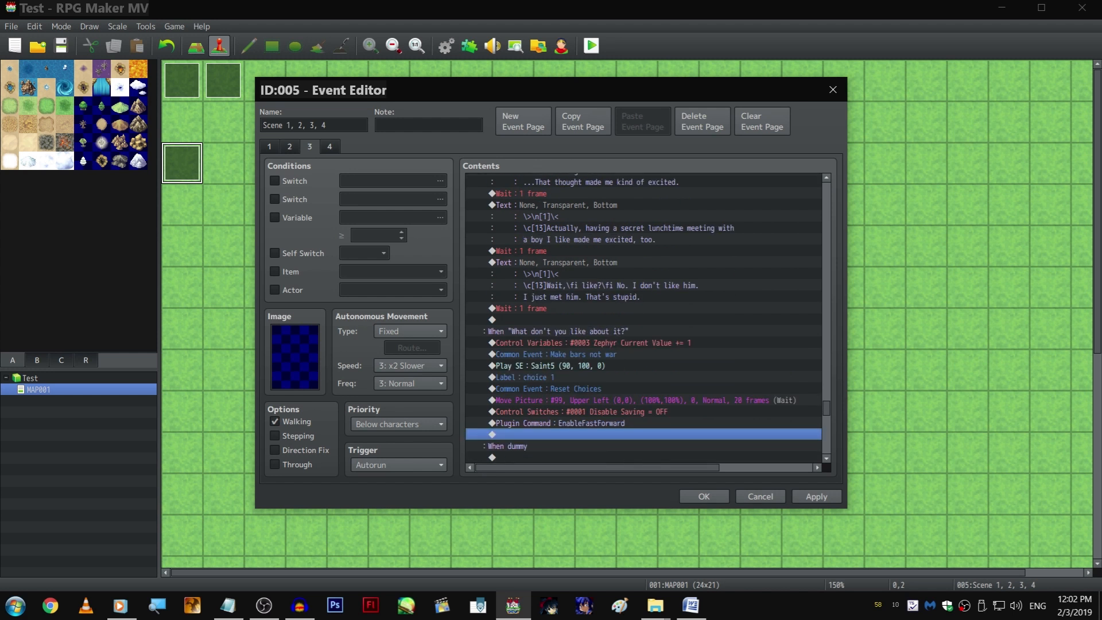
pyautogui.hotkey('ctrl', 'v')
pyautogui.scroll(3, 635, 244)
pyautogui.click(628, 228)
pyautogui.moveTo(626, 222); pyautogui.dragTo(633, 252)
pyautogui.hotkey('ctrl', 'c')
pyautogui.scroll(-8, 632, 253)
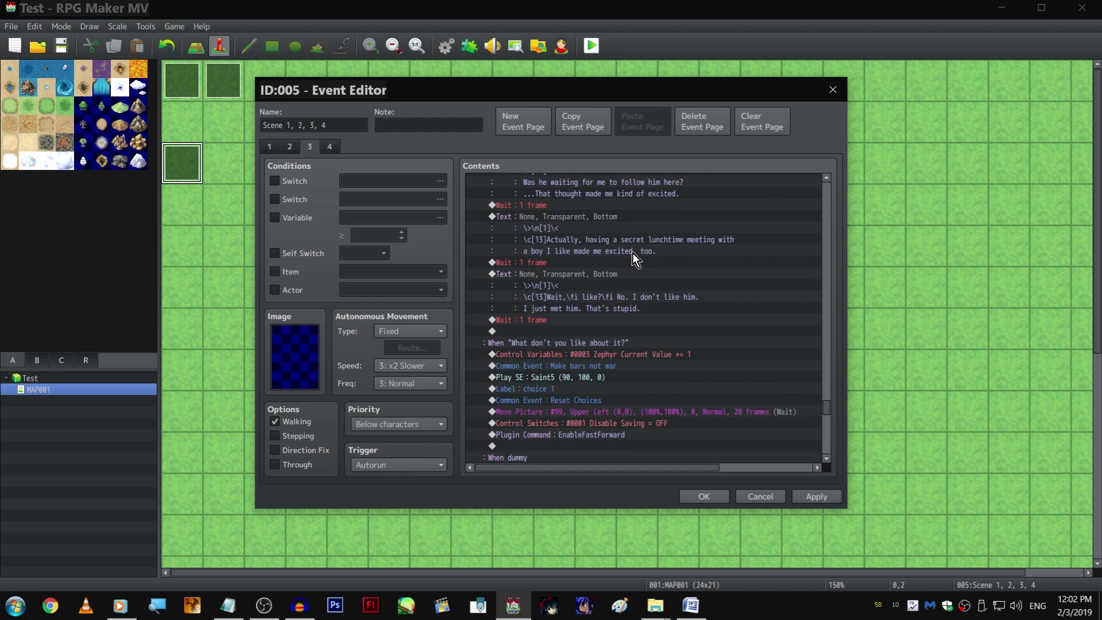
pyautogui.click(610, 308)
pyautogui.hotkey('ctrl', 'v')
# Change the image of the copied Show Picture command to ZephyrNeutral1
pyautogui.click(607, 308)
pyautogui.doubleClick(607, 308)
pyautogui.click(631, 241)
pyautogui.scroll(1, 513, 300)
pyautogui.moveTo(514, 338); pyautogui.dragTo(515, 290)
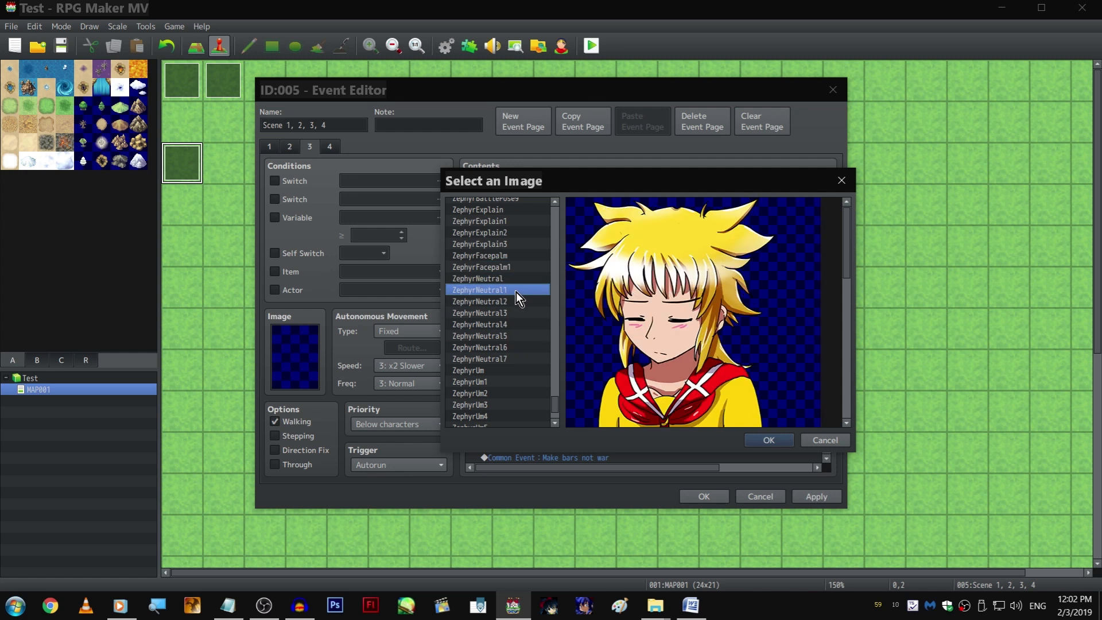
pyautogui.scroll(-2, 515, 294)
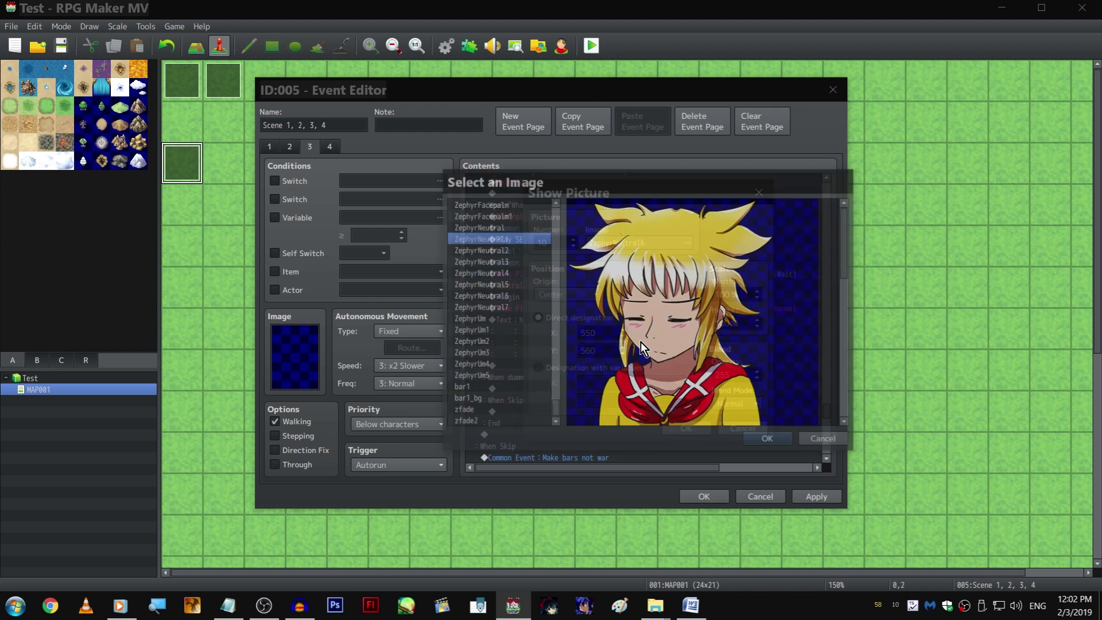
pyautogui.press('Return')
pyautogui.click(692, 428)
# Replace the copied Zephyr message in the "What don't you like about it?" branch with "...Do I really have to answer that?"
pyautogui.click(600, 321)
pyautogui.doubleClick(600, 321)
pyautogui.hotkey('shift', 'Home')
pyautogui.hotkey('shift', 'Up')
pyautogui.hotkey('shift', 'Right')
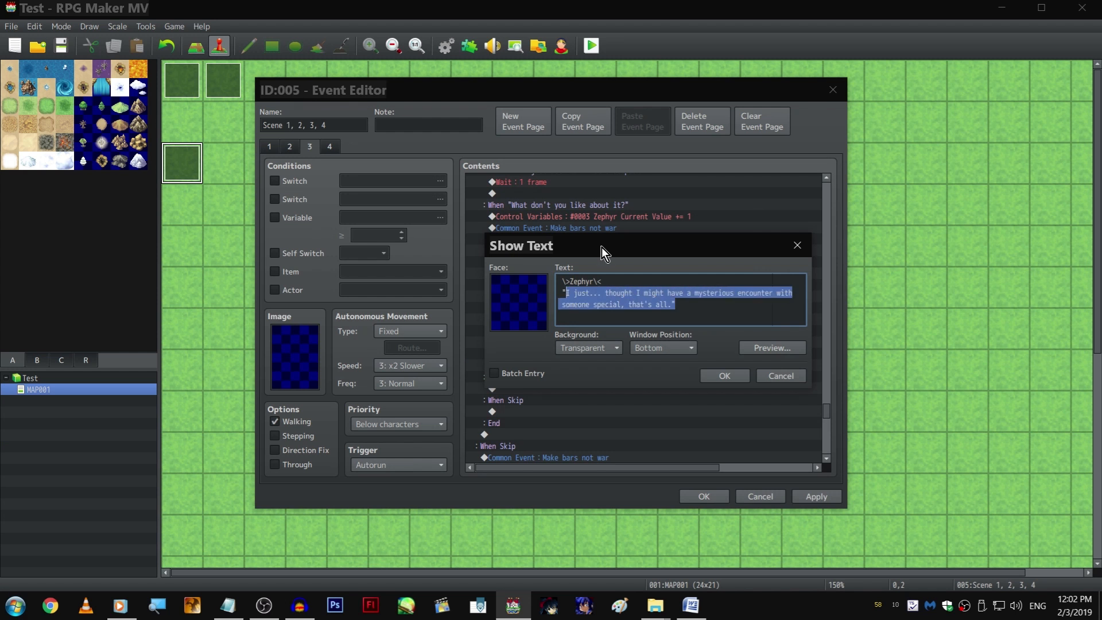
pyautogui.write('...Do I really have to answer that?"')
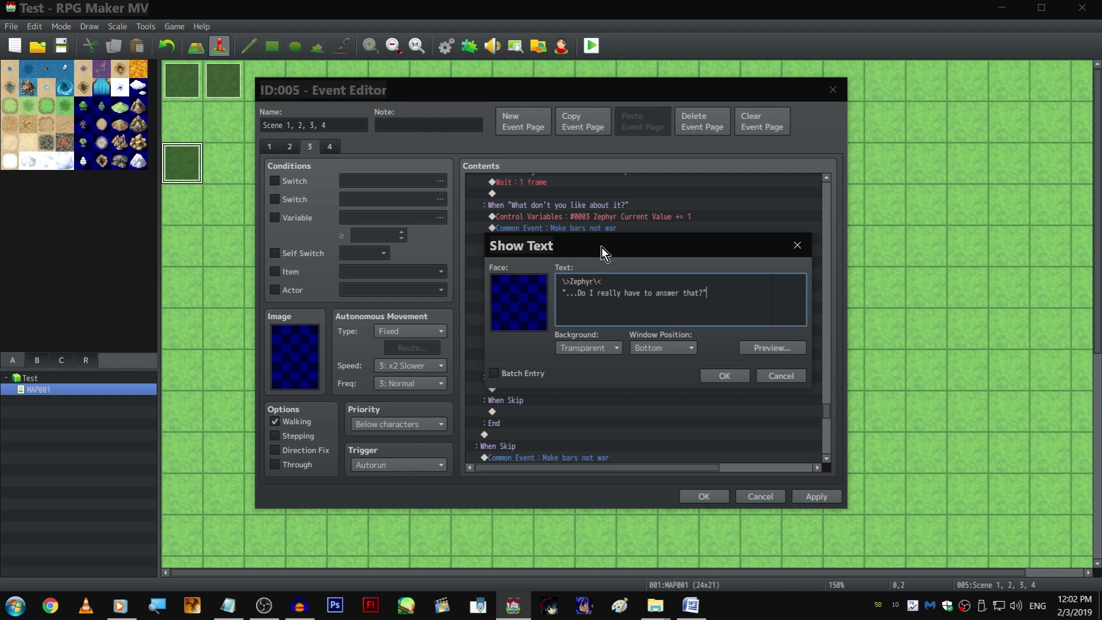
pyautogui.hotkey('ctrl', 'Return')
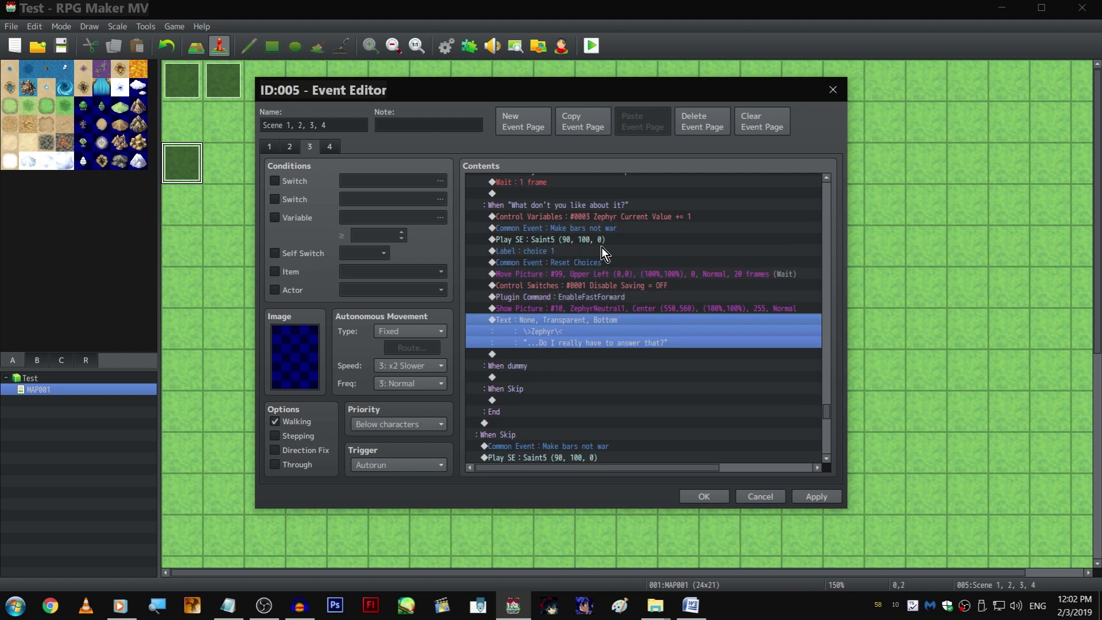
# Copy the player's "I don't like him" thought and a 1-frame wait to the end of the "What don't you like about it?" branch
pyautogui.scroll(4, 601, 316)
pyautogui.scroll(1, 602, 330)
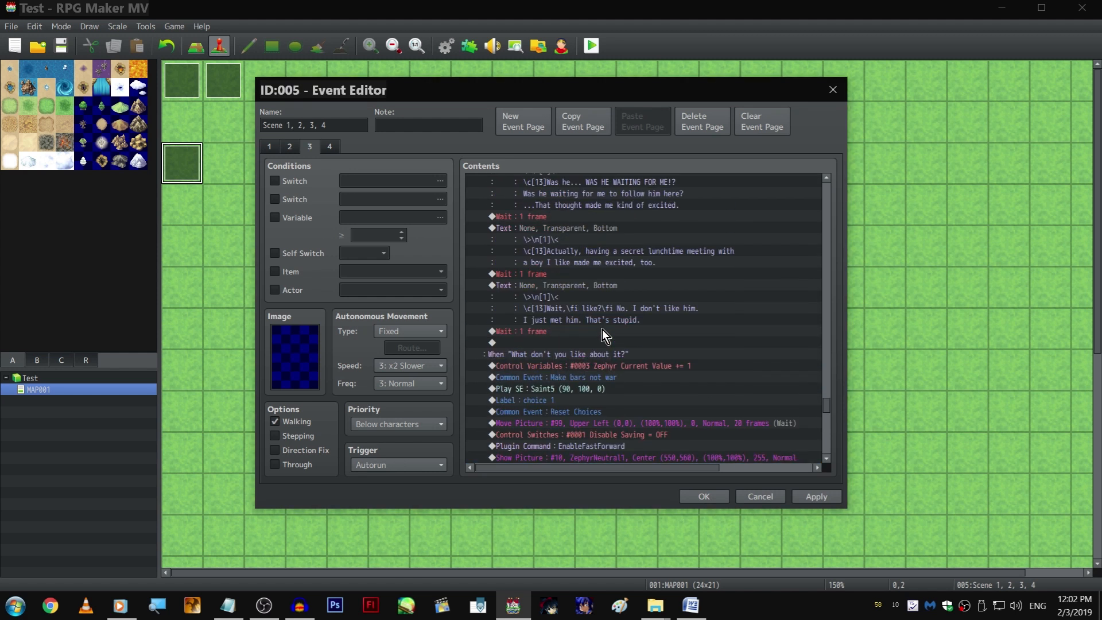
pyautogui.click(585, 288)
pyautogui.scroll(-3, 580, 256)
pyautogui.click(597, 404)
pyautogui.hotkey('ctrl', 'v')
pyautogui.scroll(2, 585, 344)
pyautogui.scroll(-4, 576, 279)
# Replace the copied player thought, including its color code, with the spoken line "...Yup!"
pyautogui.doubleClick(584, 320)
pyautogui.keyDown('shift'); pyautogui.click(596, 289); pyautogui.keyUp('shift')
pyautogui.hotkey('shift', 'Left')
pyautogui.hotkey('shift', 'Left')
pyautogui.hotkey('shift', 'Left')
pyautogui.hotkey('shift', 'Left')
pyautogui.hotkey('shift', 'Left')
pyautogui.hotkey('shift', 'Left')
pyautogui.hotkey('shift', 'Left')
pyautogui.hotkey('shift', 'Left')
pyautogui.hotkey('shift', 'Left')
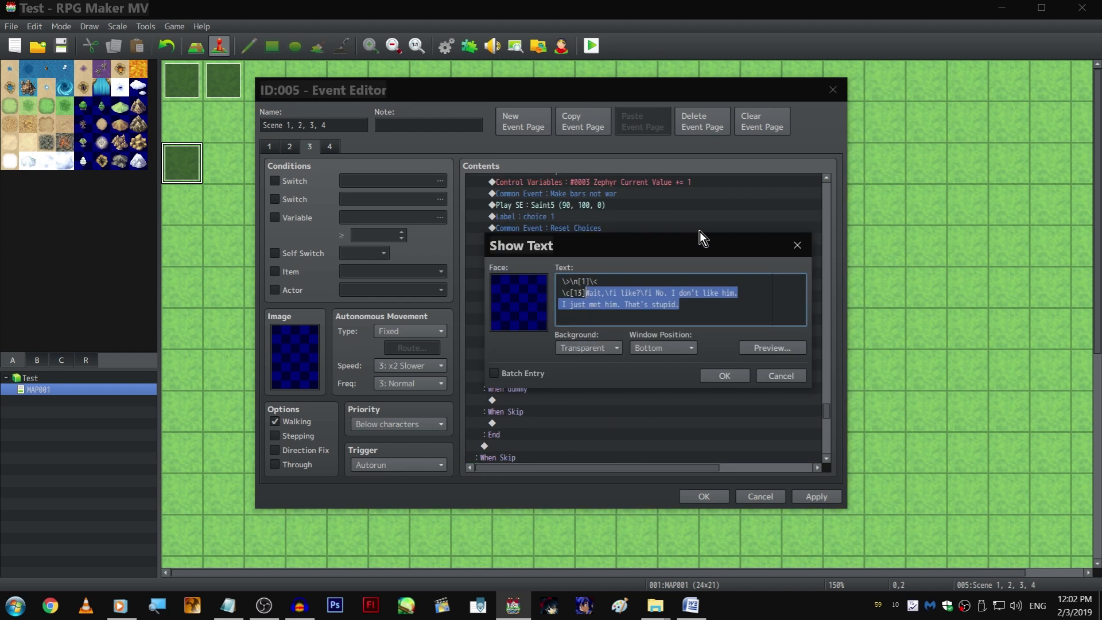
pyautogui.write('"...Yup!"')
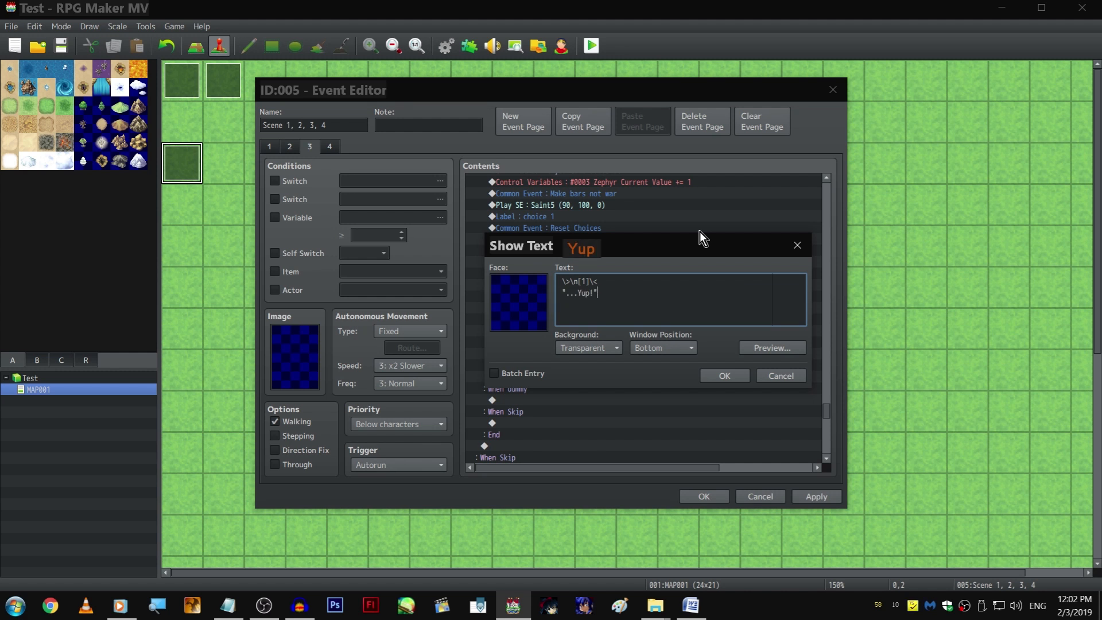
pyautogui.hotkey('ctrl', 'Return')
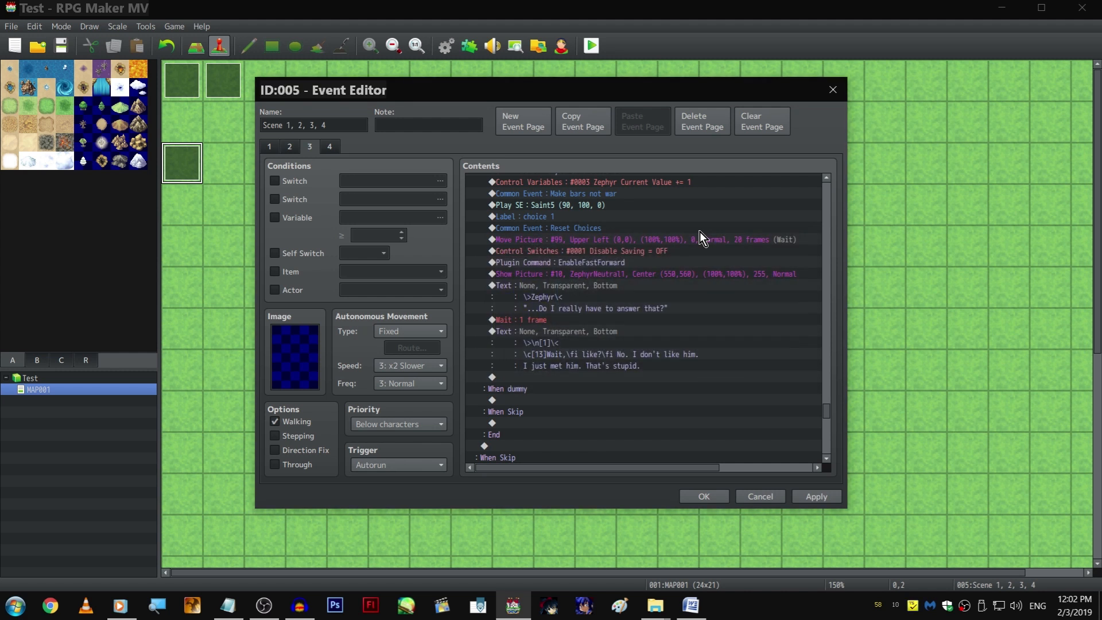
# Duplicate the player's "...Yup!" message directly below the original, separated by a 1-frame wait
pyautogui.scroll(-1, 697, 245)
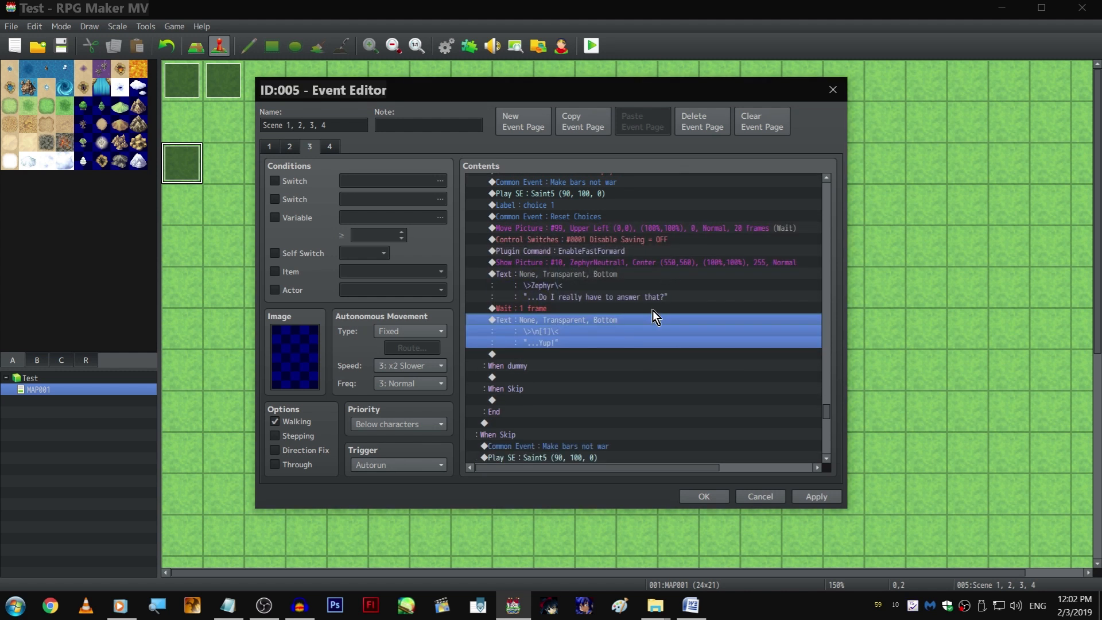
pyautogui.hotkey('ctrl', 'v')
pyautogui.click(623, 309)
pyautogui.click(608, 345)
pyautogui.click(609, 350)
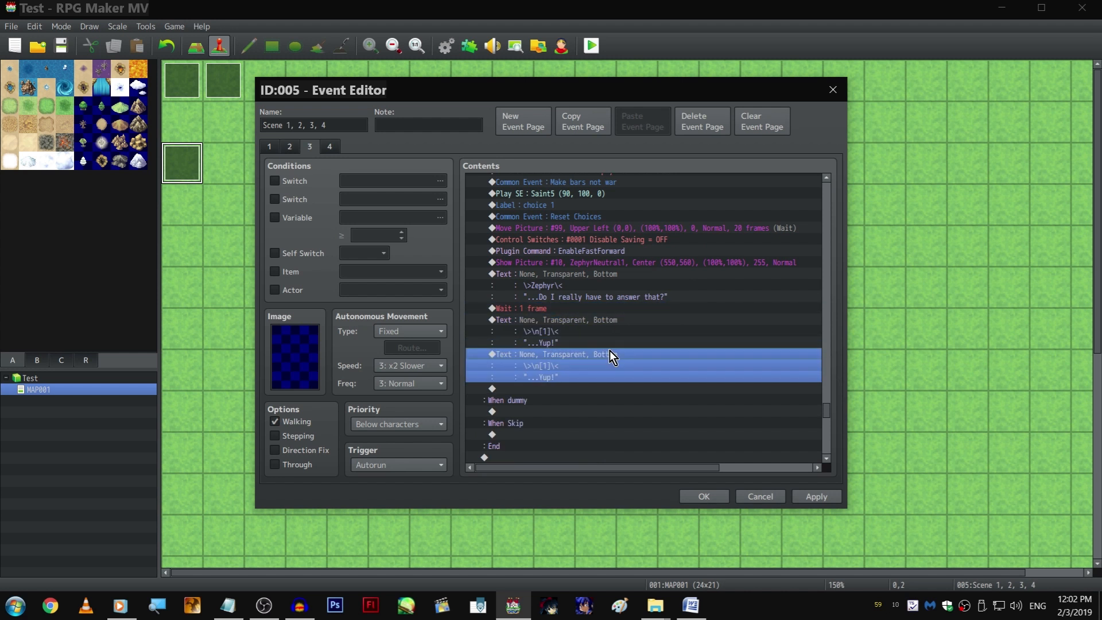
# Replace the duplicate's text with "\c[13]I was trying my hand at an Akira-impression. I wonder if he got that? He gave me a quizzical look before answering me."
pyautogui.doubleClick(609, 351)
pyautogui.hotkey('shift', 'Home')
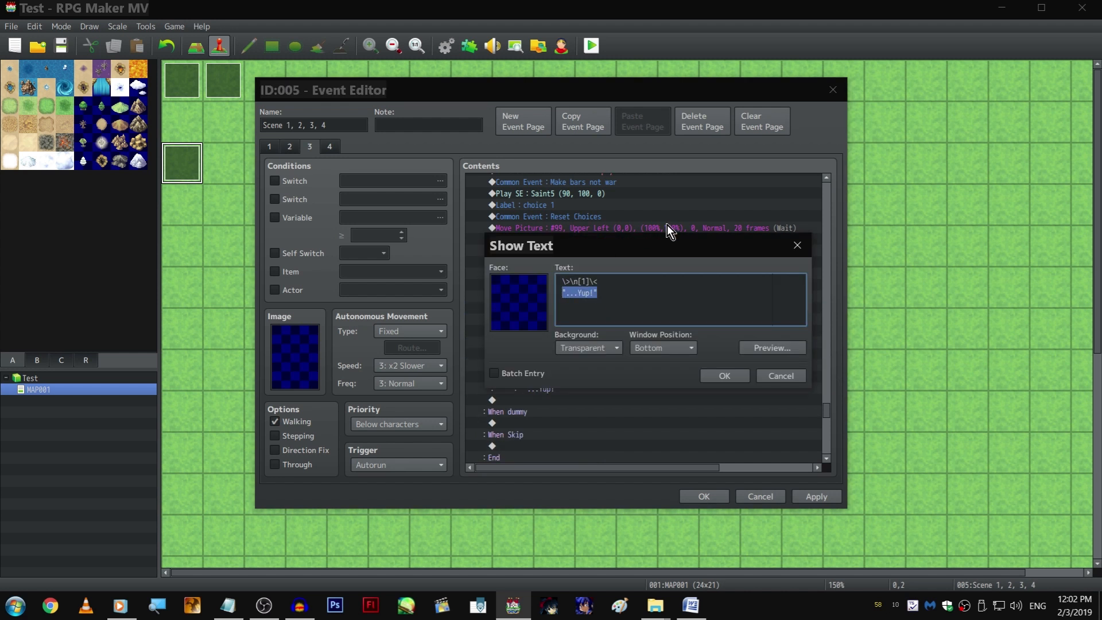
pyautogui.write('\\c[13]')
pyautogui.write('I was trying my h')
pyautogui.write('and at an A')
pyautogui.write('kira-impressio')
pyautogui.write('n. ')
pyautogui.write('I wonder if he got t')
pyautogui.write('hat?')
pyautogui.press('Return')
pyautogui.write('He gave me a quizzical')
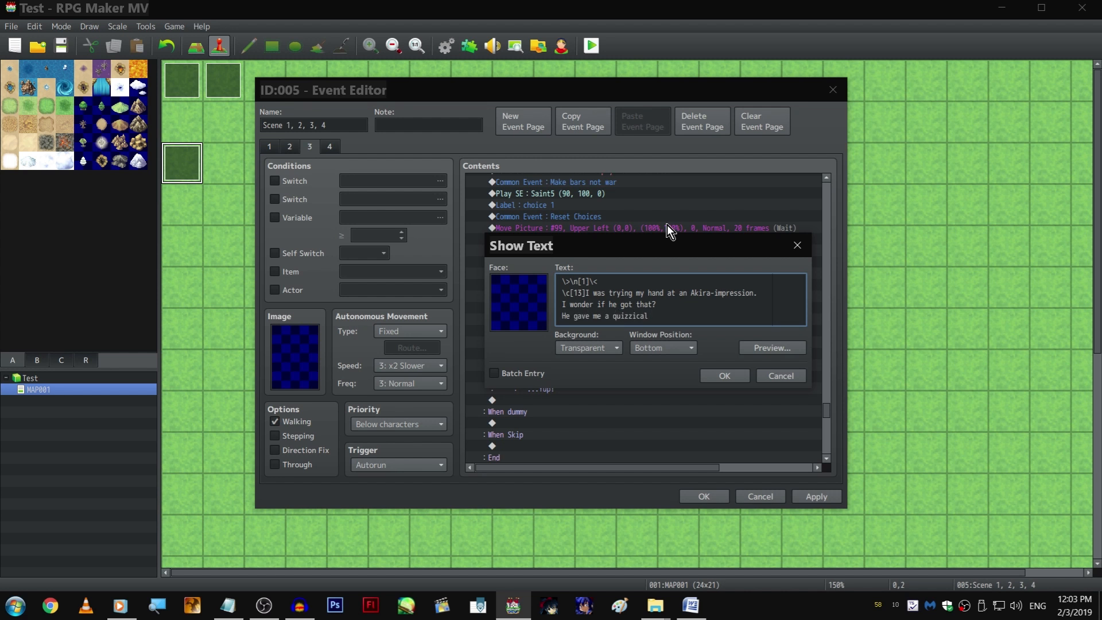
pyautogui.write(' look before answering me.')
pyautogui.hotkey('ctrl', 'Return')
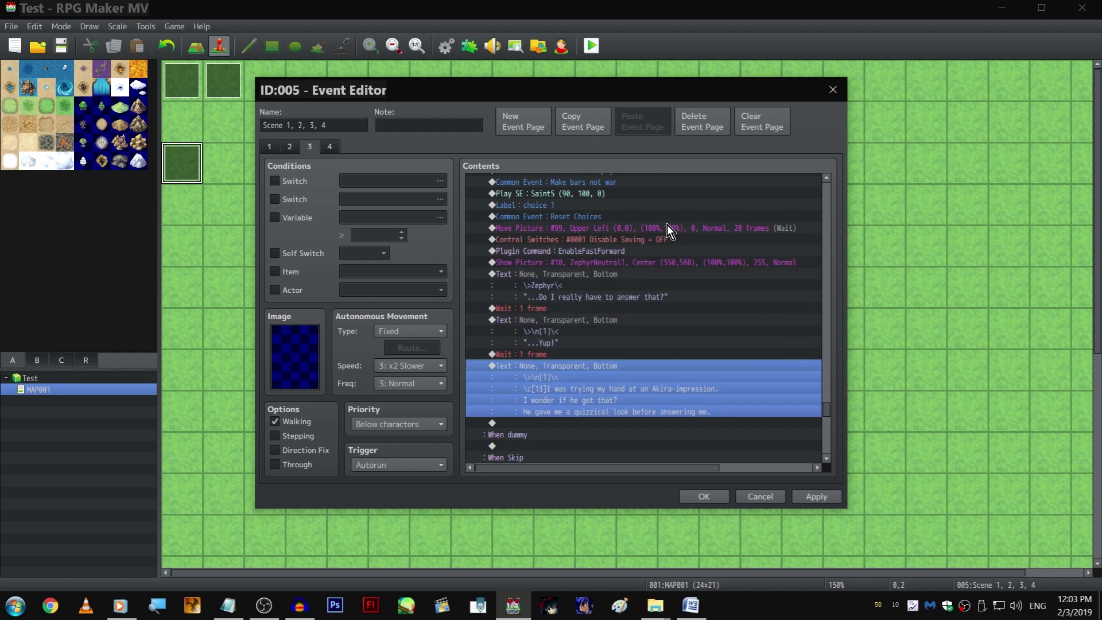
# Copy a 1-frame wait, then Zephyr's picture and his "...Do I really have to answer that?" message, below the Akira-impression thought
pyautogui.scroll(-1, 667, 225)
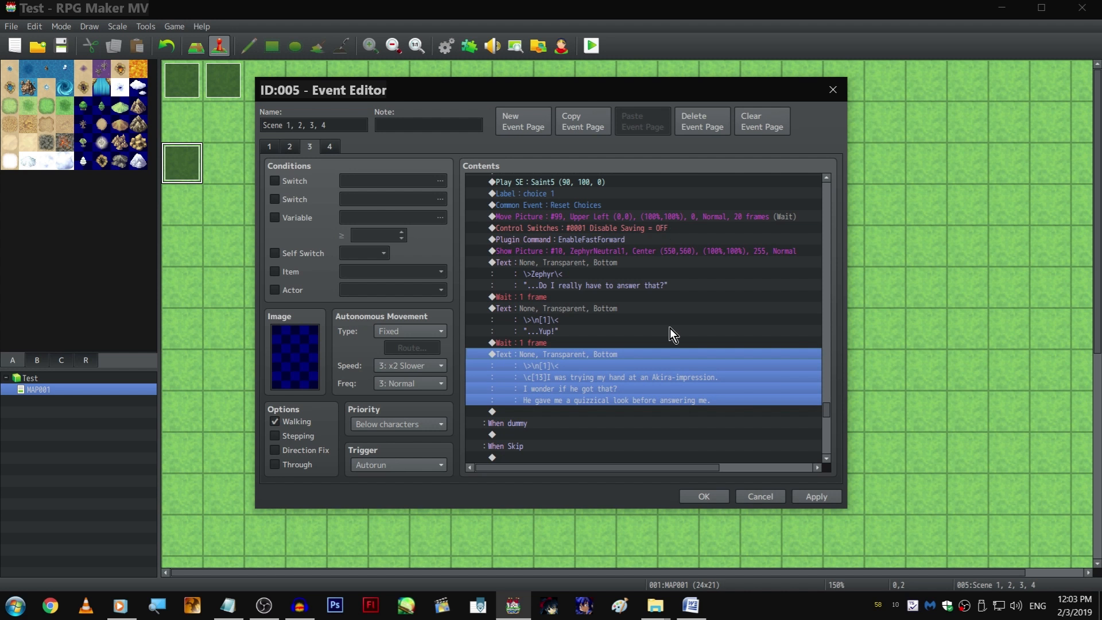
pyautogui.click(625, 342)
pyautogui.click(610, 413)
pyautogui.hotkey('ctrl', 'v')
pyautogui.moveTo(616, 266); pyautogui.dragTo(617, 251)
pyautogui.click(613, 422)
pyautogui.hotkey('ctrl', 'v')
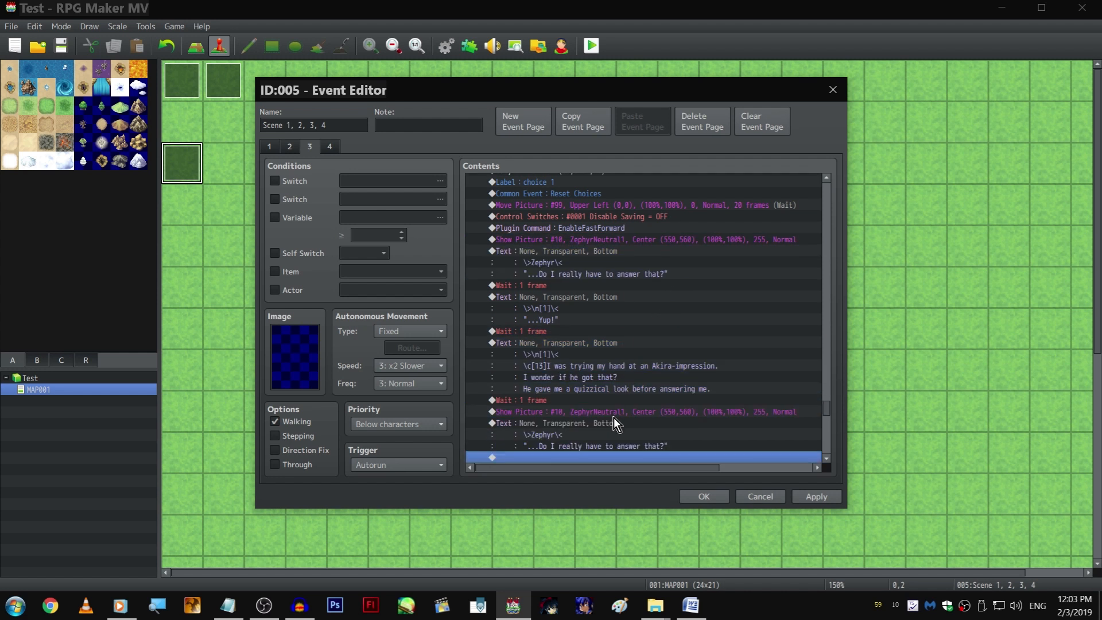
# Change the image of the newly copied Show Picture command to ZephyrFacepalm
pyautogui.doubleClick(613, 414)
pyautogui.click(636, 245)
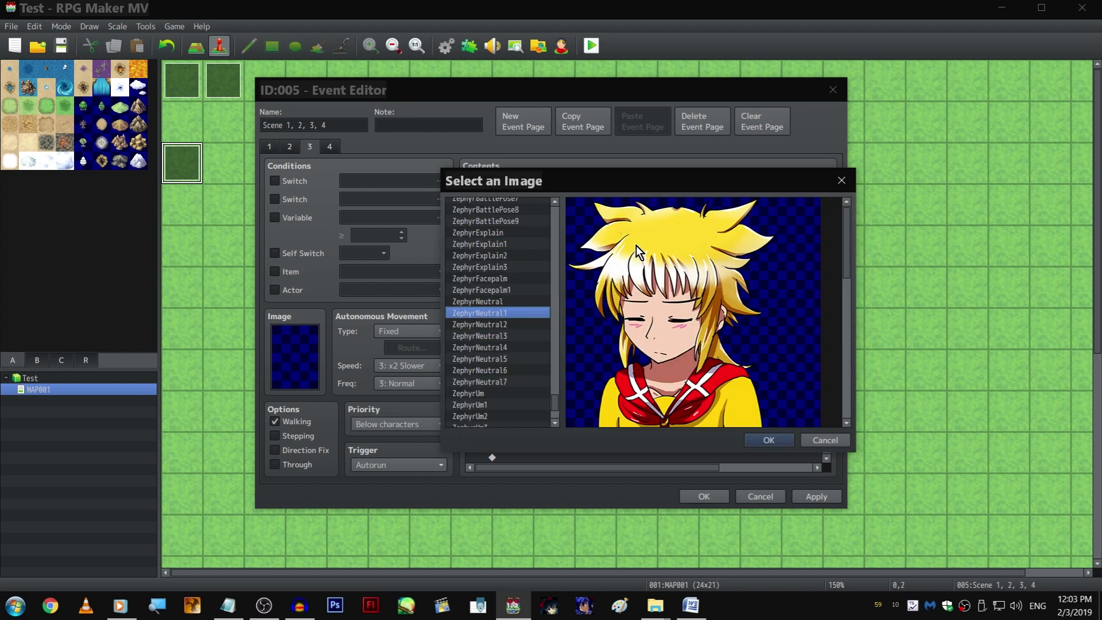
pyautogui.click(515, 282)
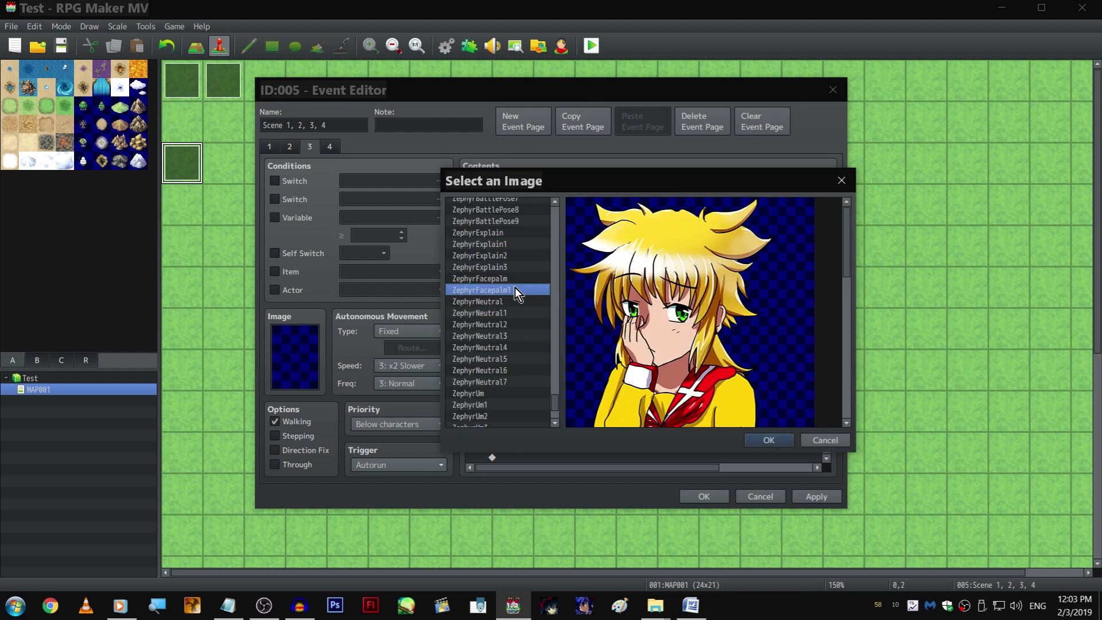
pyautogui.doubleClick(515, 283)
pyautogui.press('Return')
# Replace the Zephyr message under the facepalm picture with "I'm actually... afraid of heights."
pyautogui.press('Down')
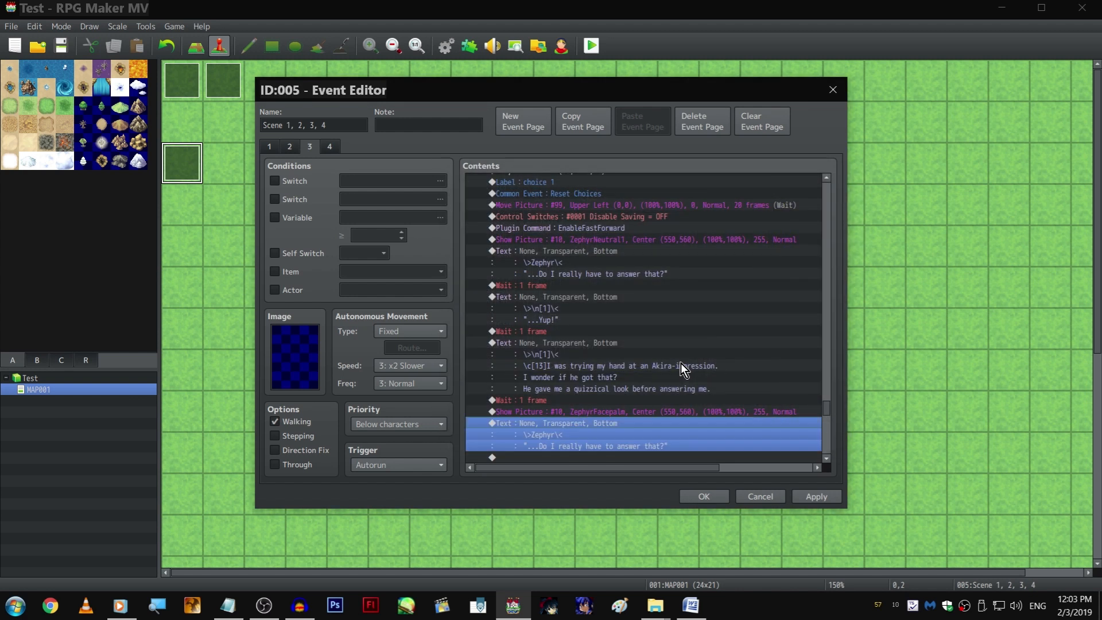
pyautogui.press('space')
pyautogui.moveTo(606, 319); pyautogui.dragTo(566, 290)
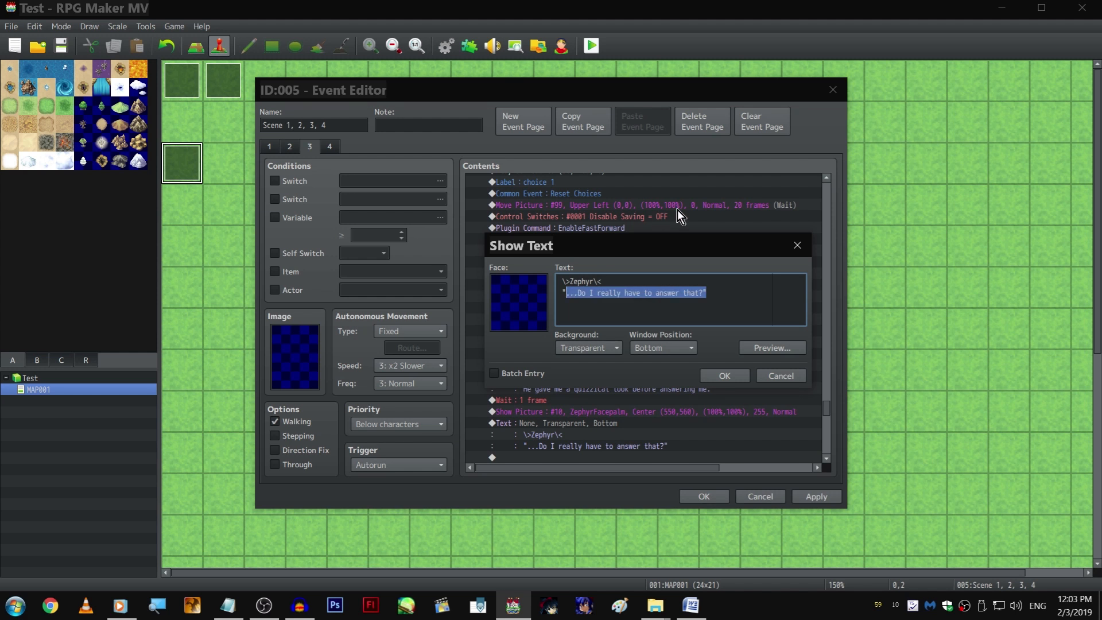
pyautogui.write("I'm actyua")
pyautogui.press('BackSpace')
pyautogui.press('BackSpace')
pyautogui.press('BackSpace')
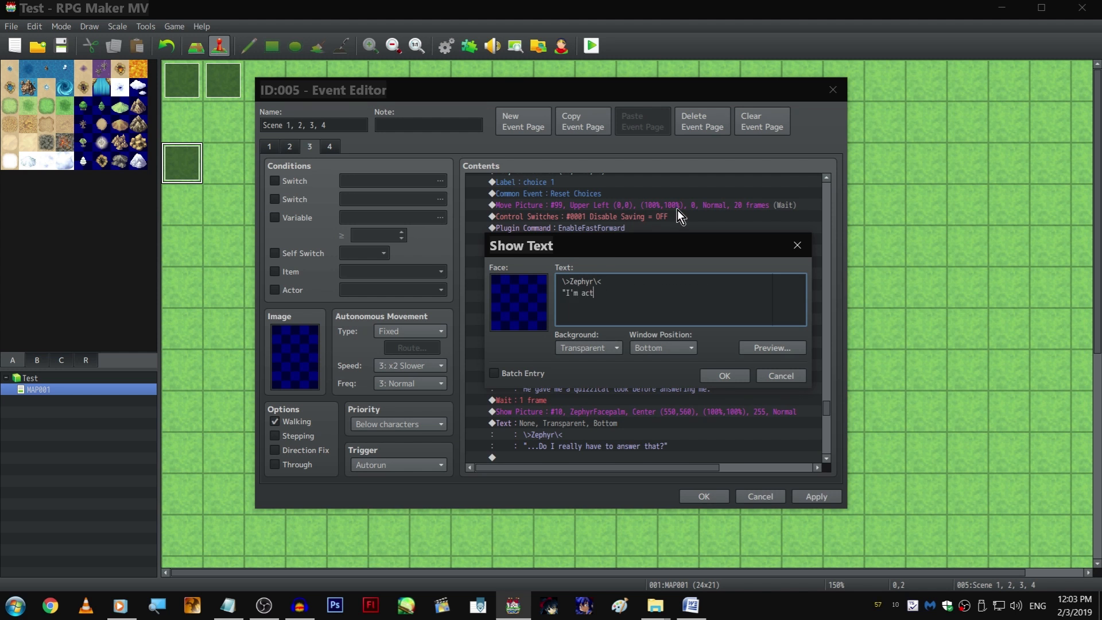
pyautogui.write('ually... afraid of heights."')
pyautogui.hotkey('ctrl', 'Return')
# Add a 1-frame wait after the "afraid of heights" message and accept the event's changes
pyautogui.scroll(-2, 679, 243)
pyautogui.scroll(-3, 679, 248)
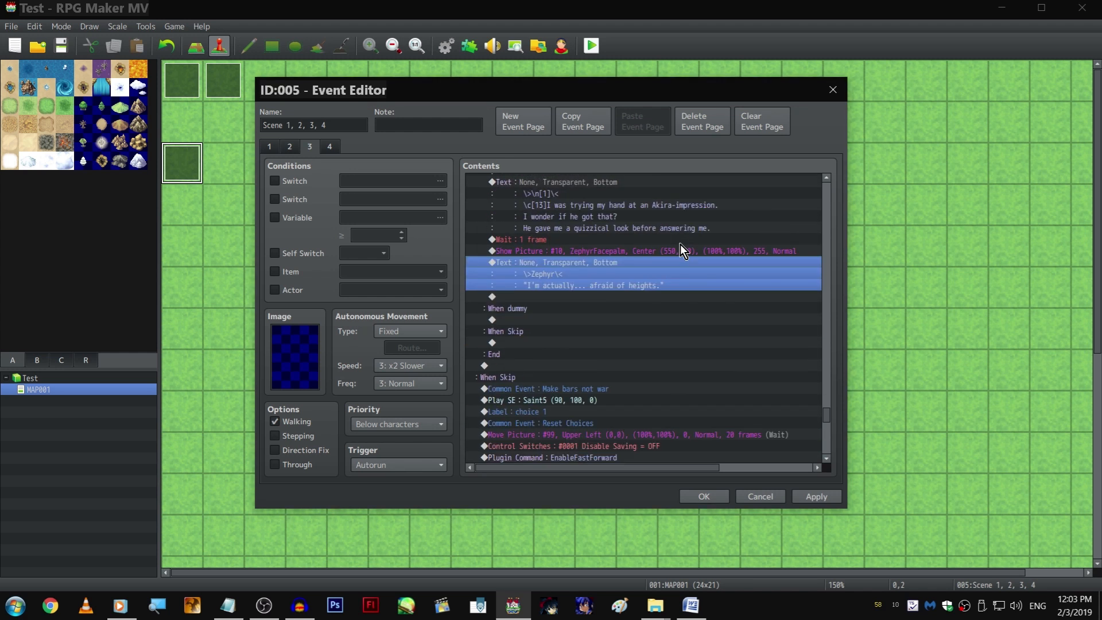
pyautogui.click(612, 237)
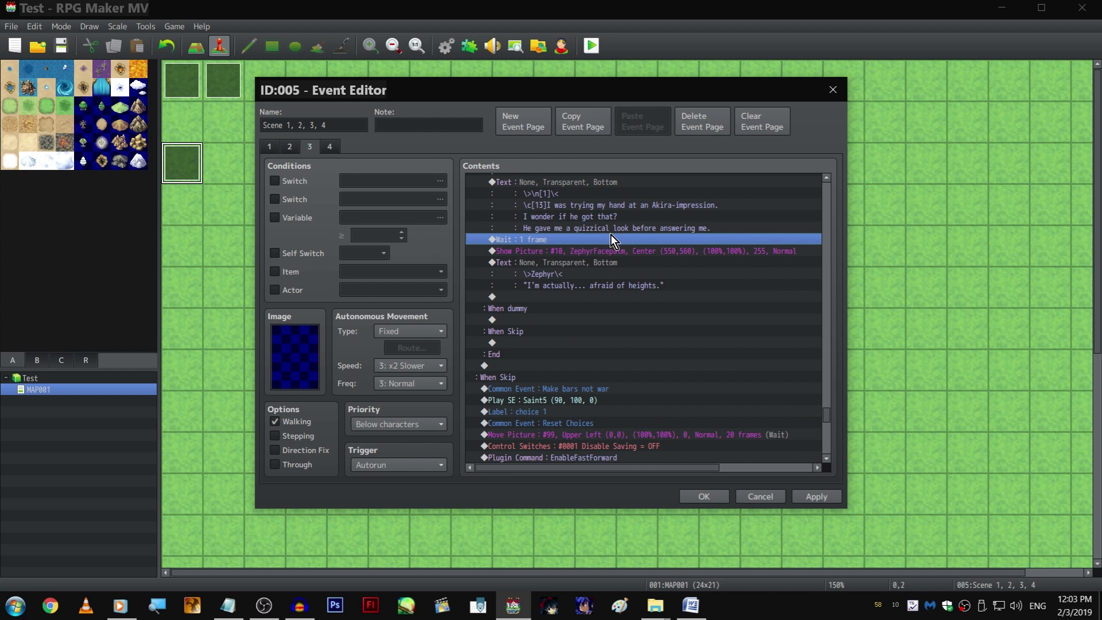
pyautogui.click(618, 297)
pyautogui.hotkey('ctrl', 'v')
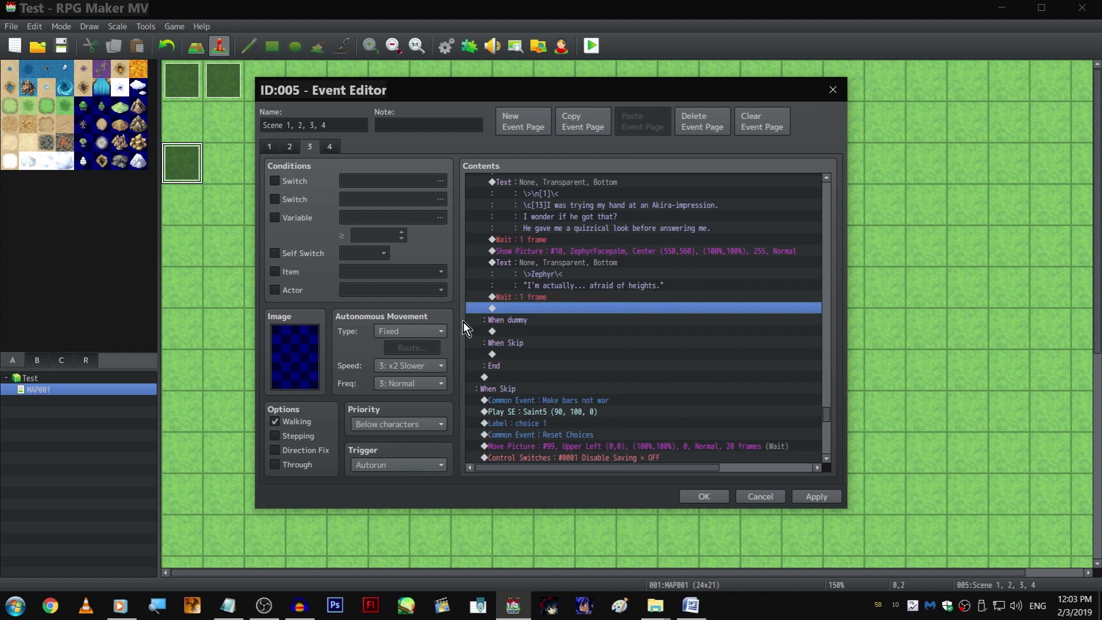
pyautogui.scroll(4, 564, 312)
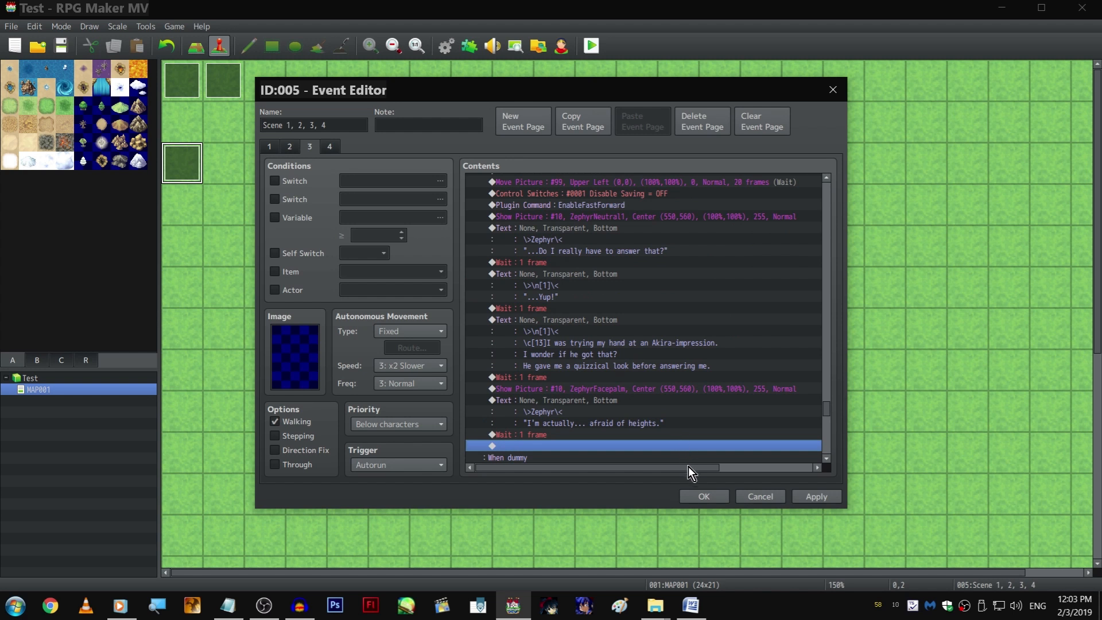
pyautogui.click(702, 493)
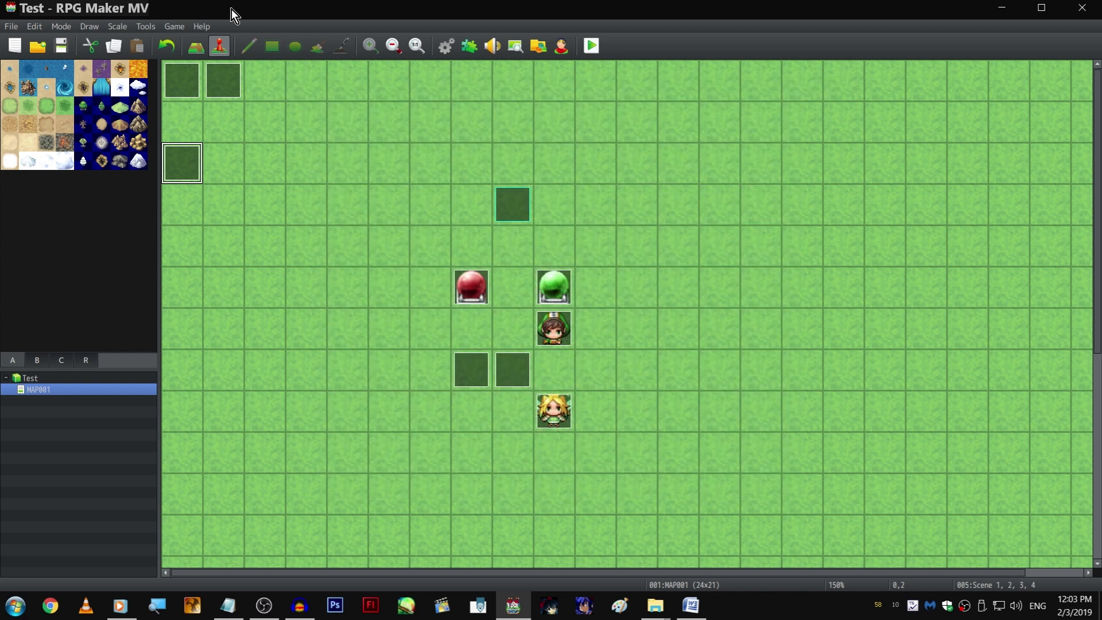
# Reopen page 3 of the scene event and set the wait after the "afraid of heights" message to 30 frames
pyautogui.doubleClick(182, 162)
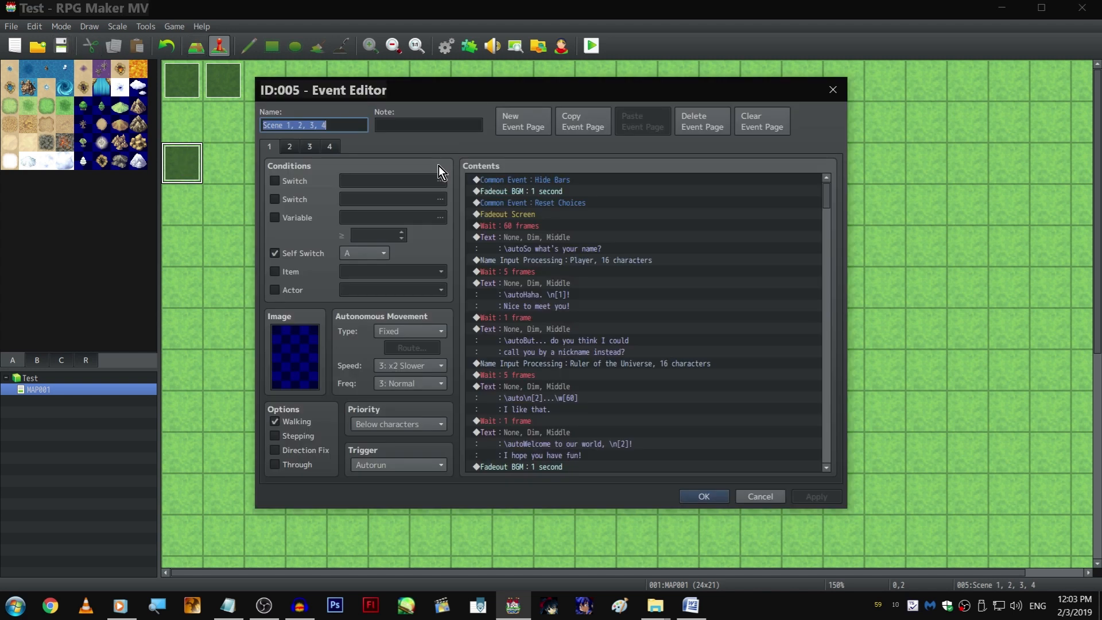
pyautogui.click(310, 147)
pyautogui.scroll(-10, 743, 355)
pyautogui.scroll(-15, 797, 244)
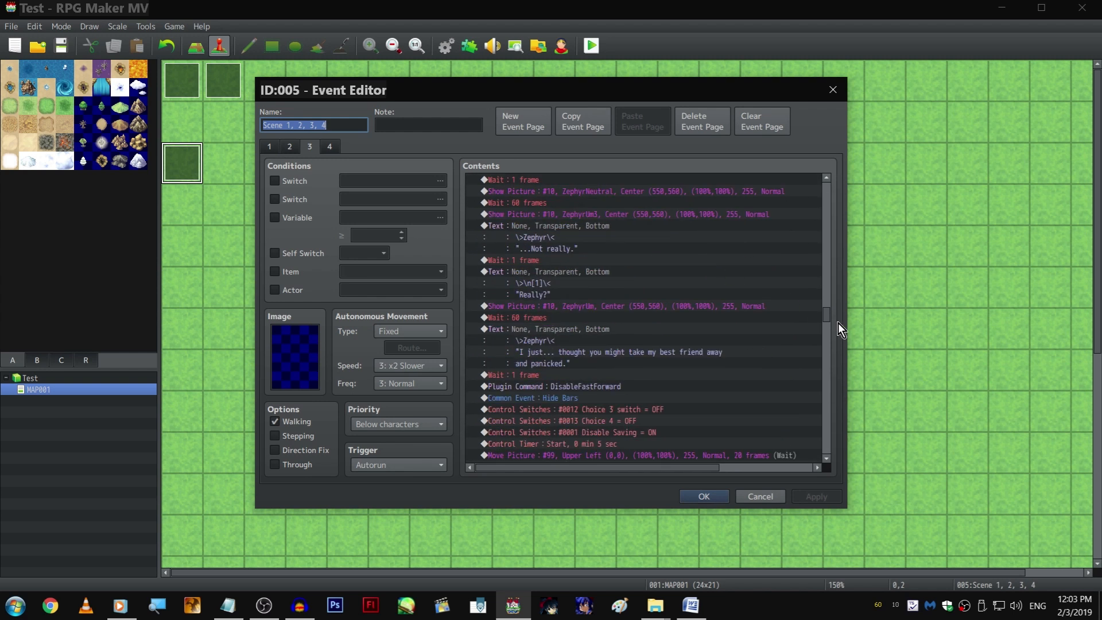
pyautogui.moveTo(828, 312); pyautogui.dragTo(819, 410)
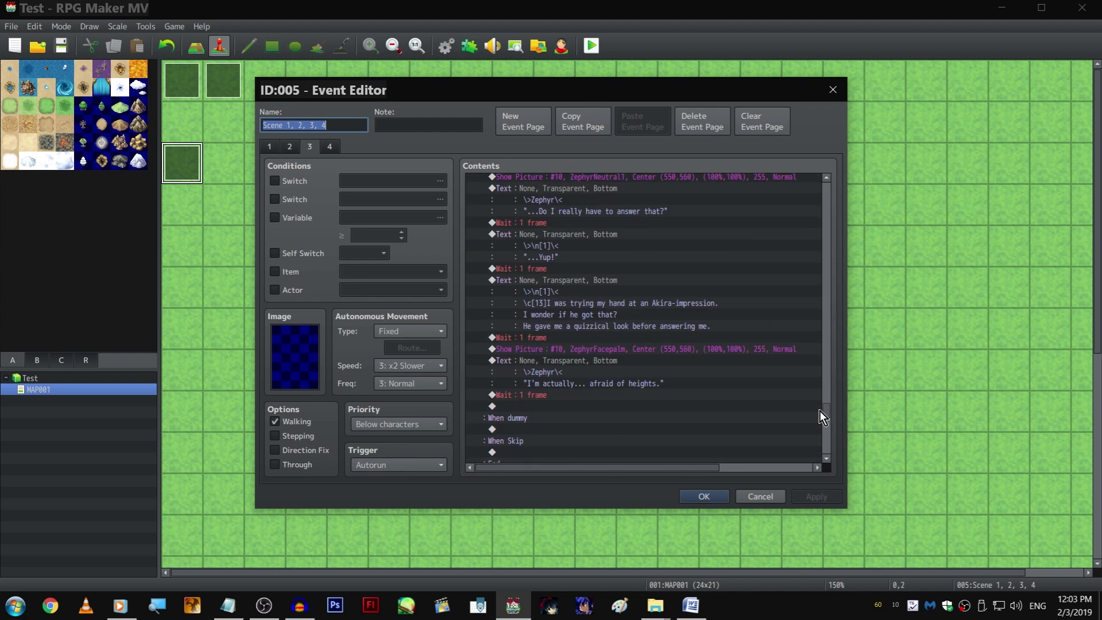
pyautogui.click(596, 417)
pyautogui.click(595, 407)
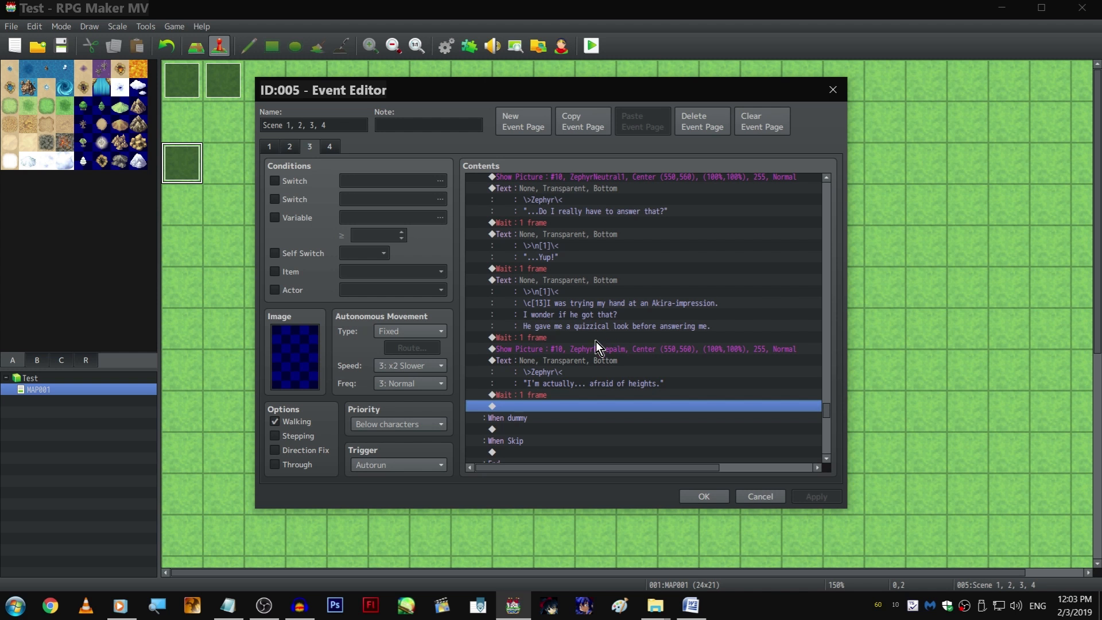
pyautogui.doubleClick(559, 400)
pyautogui.press('Escape')
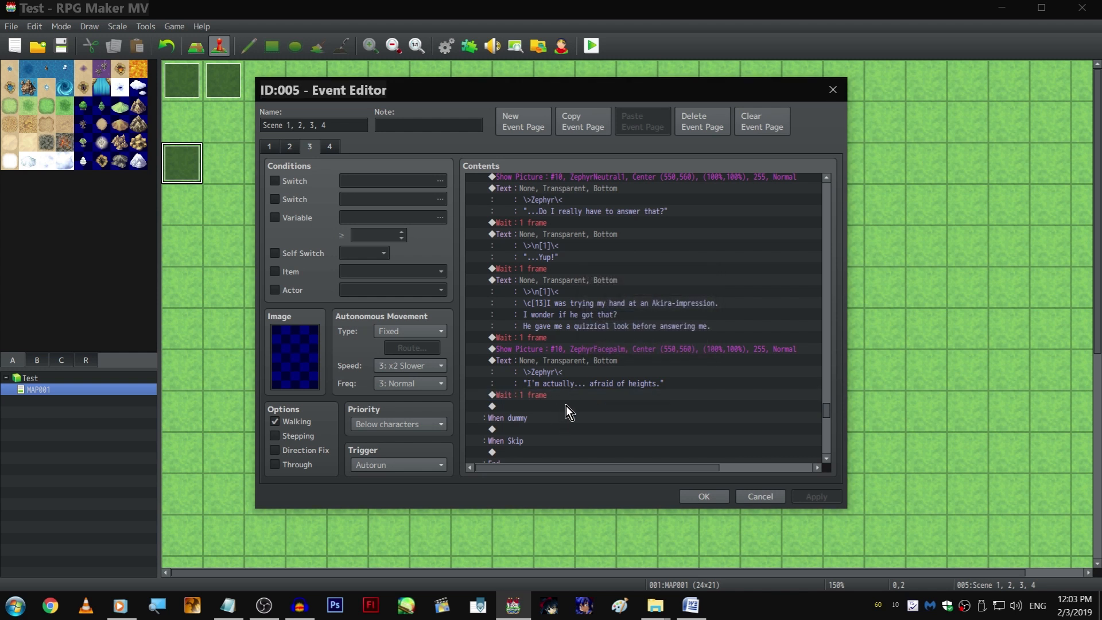
# Copy the player's Akira-impression thought to the end of the "What don't you like about it?" branch
pyautogui.click(589, 281)
pyautogui.hotkey('ctrl', 'c')
pyautogui.click(588, 407)
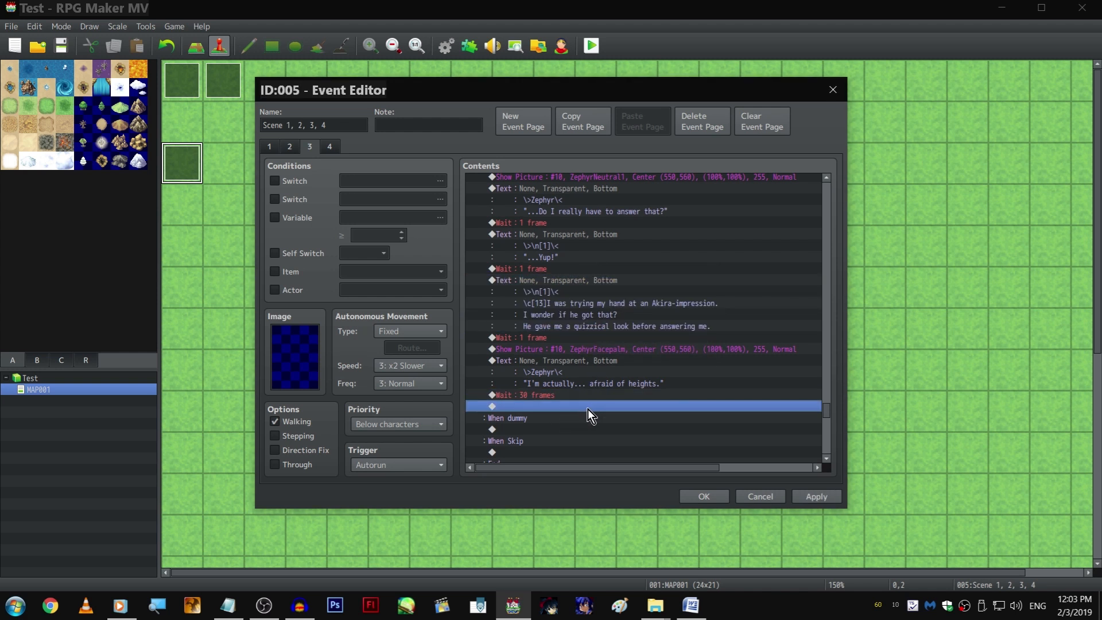
pyautogui.hotkey('ctrl', 'v')
# Replace the copied thought with "That explains why he was just standing next to the door when I came up. And here I thought he was just creeping."
pyautogui.doubleClick(577, 399)
pyautogui.click(588, 293)
pyautogui.hotkey('ctrl', 'shift', 'End')
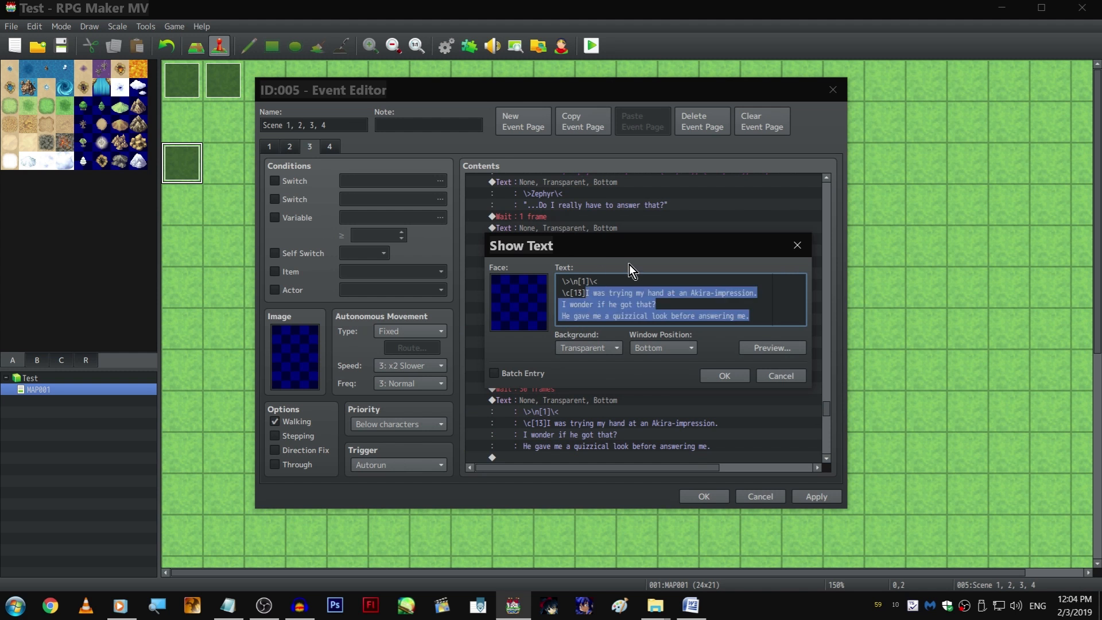
pyautogui.write('Th')
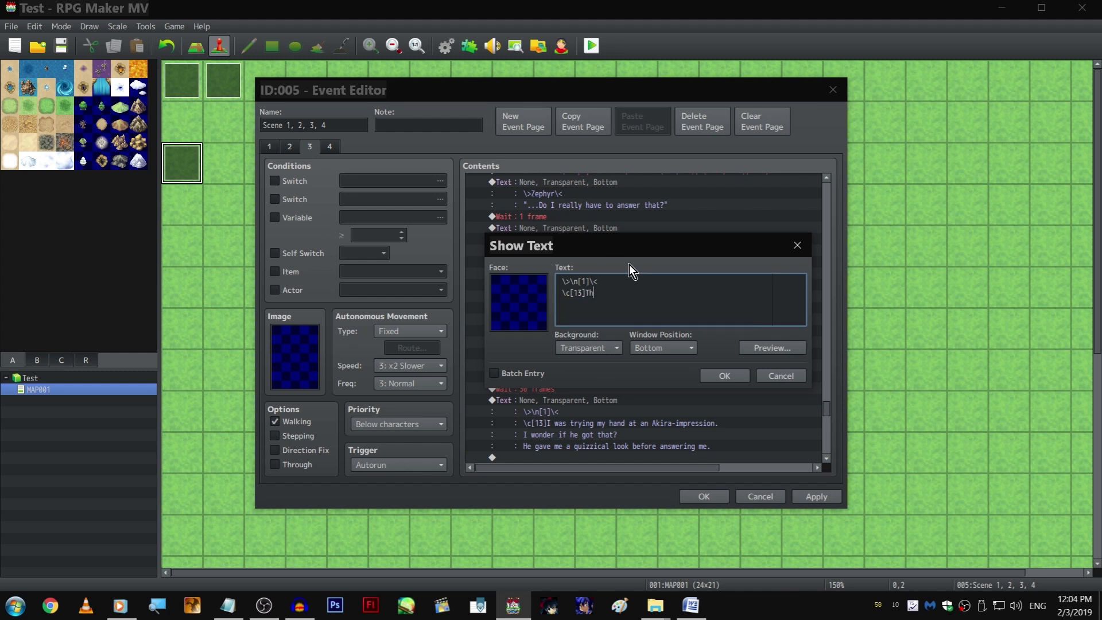
pyautogui.write('at explains why he was just standing next to the door')
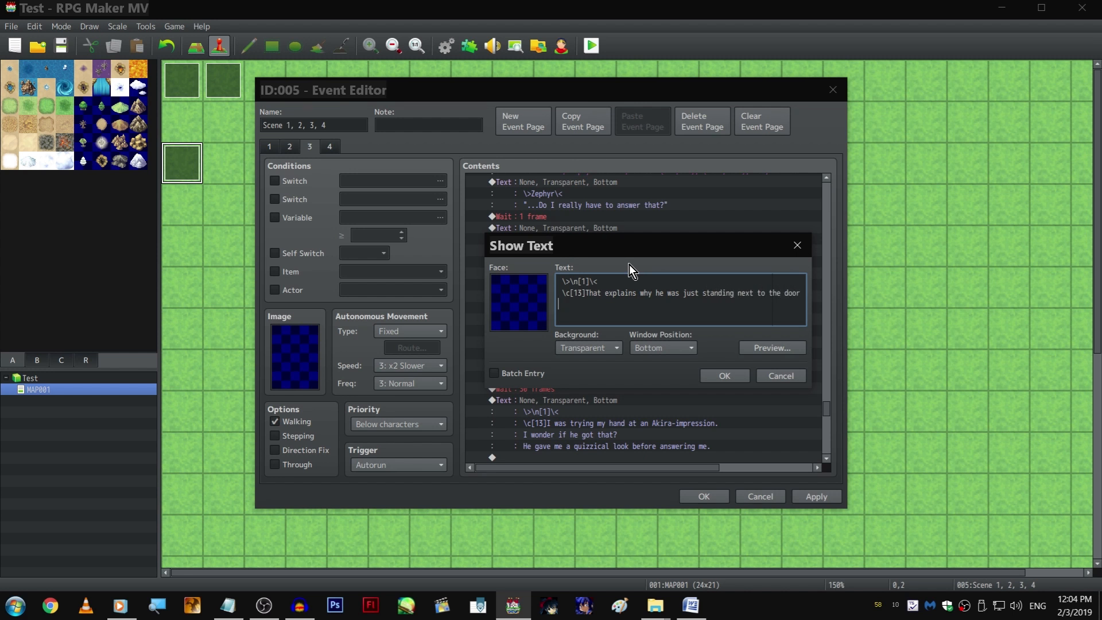
pyautogui.write('when I ca')
pyautogui.write('mne up')
pyautogui.press('BackSpace')
pyautogui.press('BackSpace')
pyautogui.press('BackSpace')
pyautogui.press('BackSpace')
pyautogui.press('BackSpace')
pyautogui.write('e')
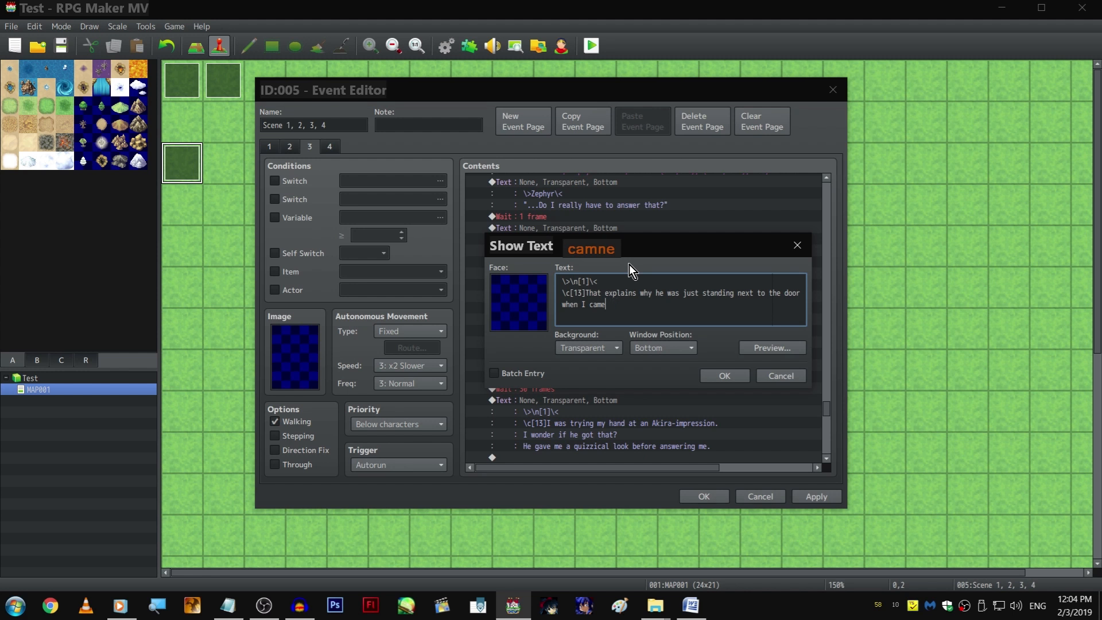
pyautogui.write(' up.')
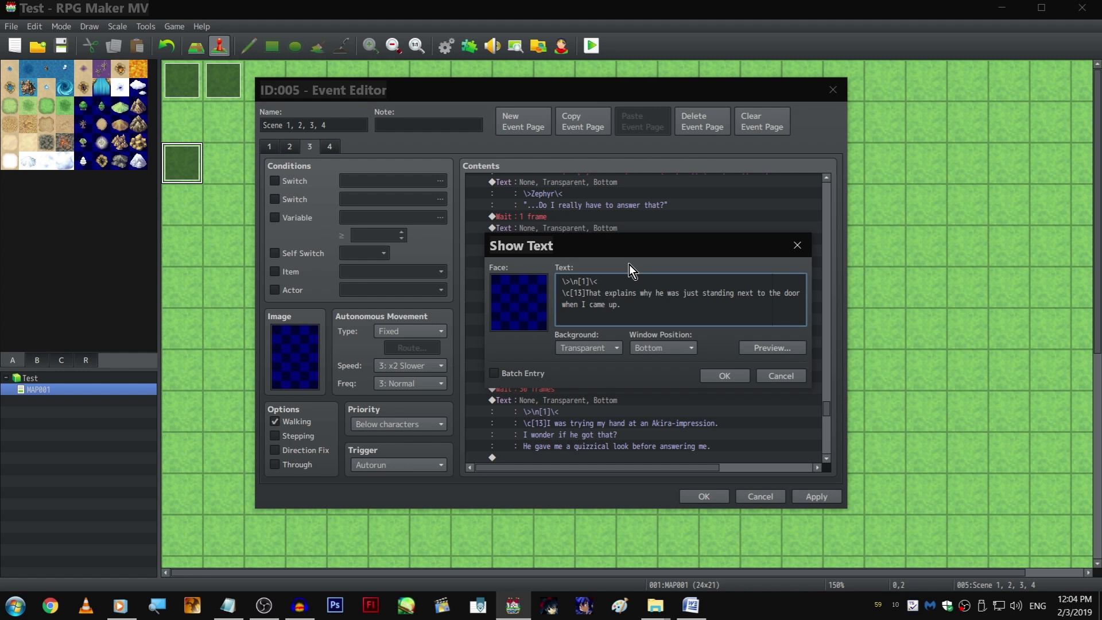
pyautogui.write(' And here I thought he was just creeping.')
pyautogui.hotkey('ctrl', 'Return')
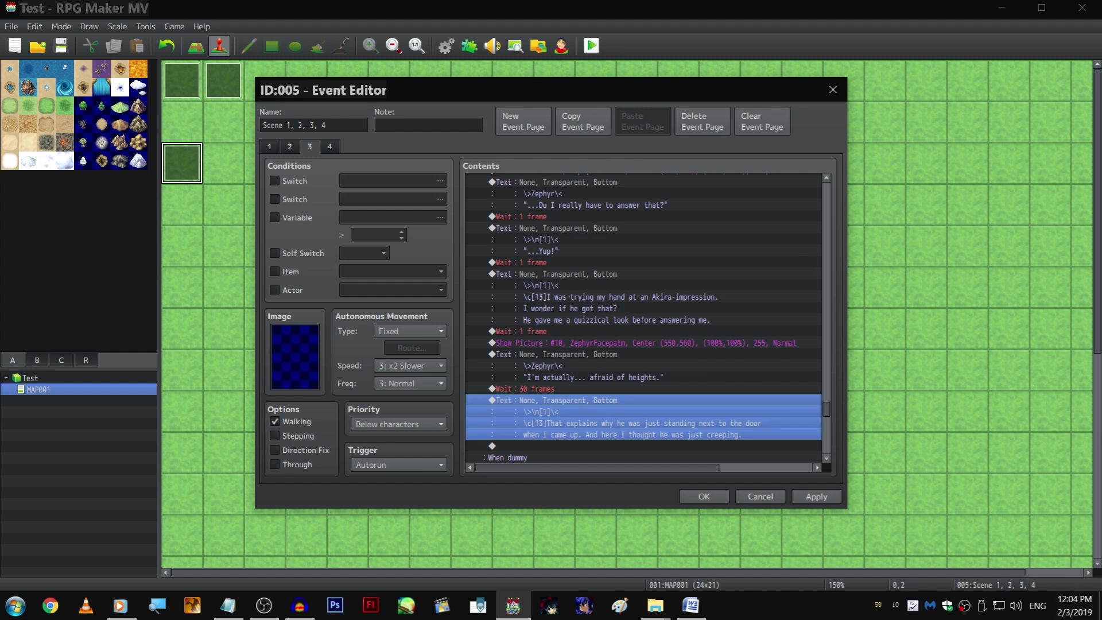
# Copy an existing wait below the thought about him standing next to the door and set it to 10 frames
pyautogui.scroll(-2, 735, 386)
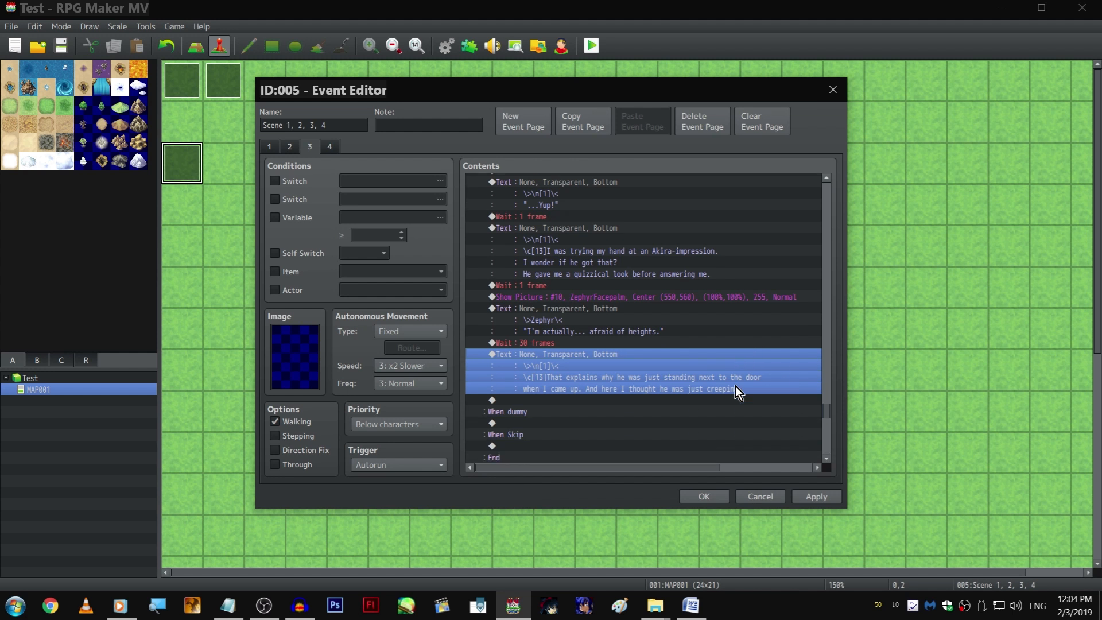
pyautogui.click(630, 281)
pyautogui.hotkey('ctrl', 'c')
pyautogui.moveTo(610, 421); pyautogui.dragTo(607, 397)
pyautogui.hotkey('ctrl', 'v')
pyautogui.doubleClick(608, 397)
pyautogui.write('10')
pyautogui.press('Return')
# Copy the ZephyrFacepalm picture and the "afraid of heights" message to the end of the "What don't you like about it?" branch
pyautogui.moveTo(609, 295); pyautogui.dragTo(607, 322)
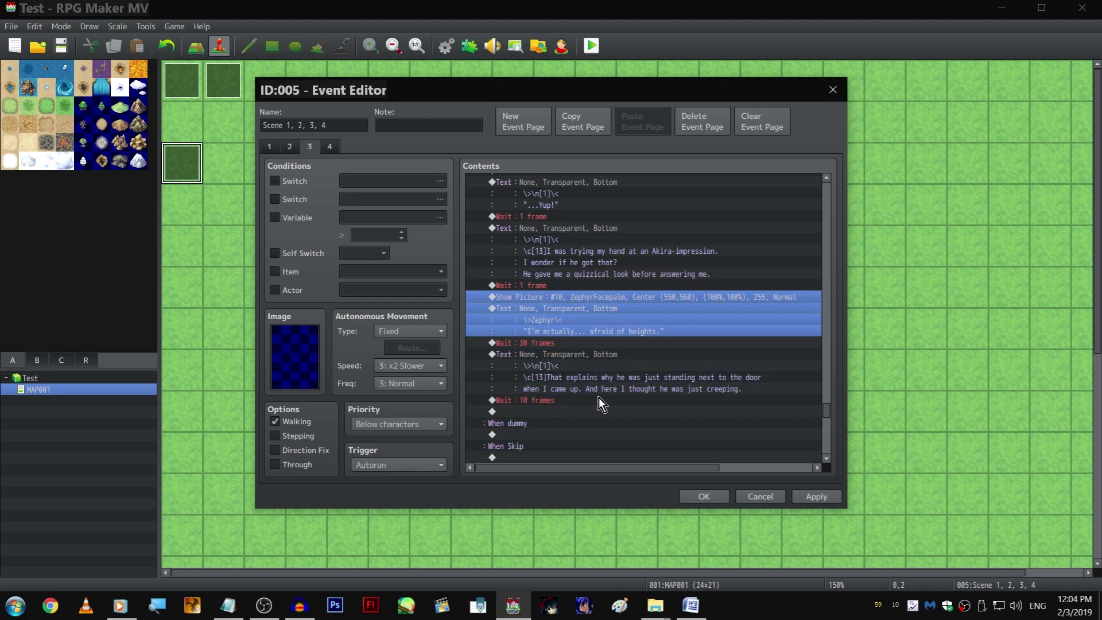
pyautogui.hotkey('ctrl', 'c')
pyautogui.click(587, 413)
pyautogui.hotkey('ctrl', 'v')
# Change the copied Show Picture command's image to ZephyrBattlePose4
pyautogui.doubleClick(585, 410)
pyautogui.doubleClick(617, 244)
pyautogui.press('Down')
pyautogui.press('Down')
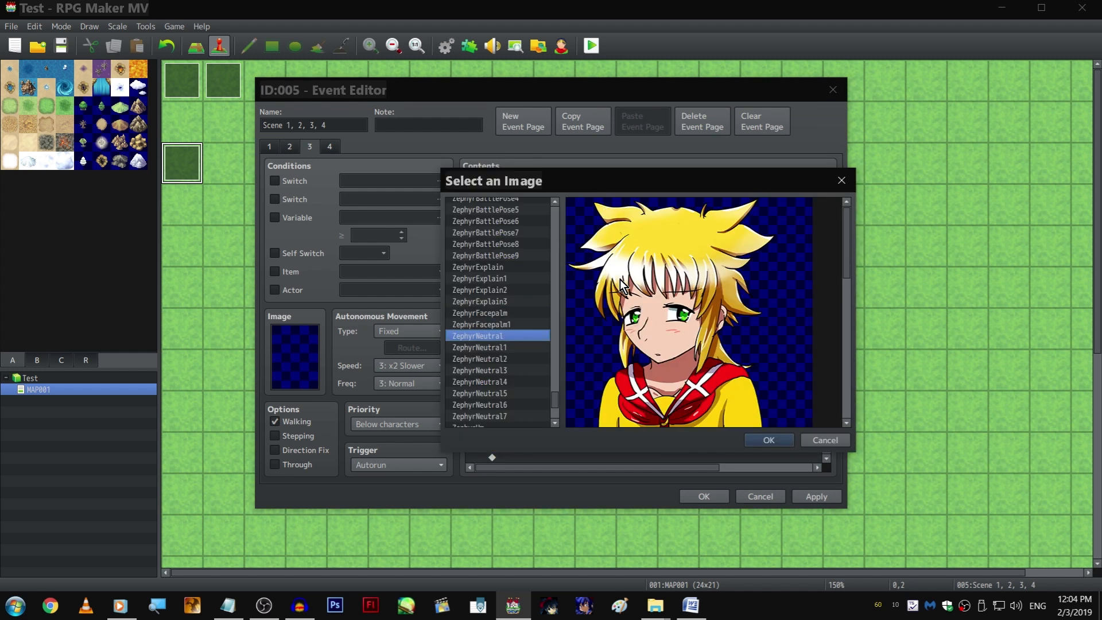
pyautogui.press('Up')
pyautogui.press('Up')
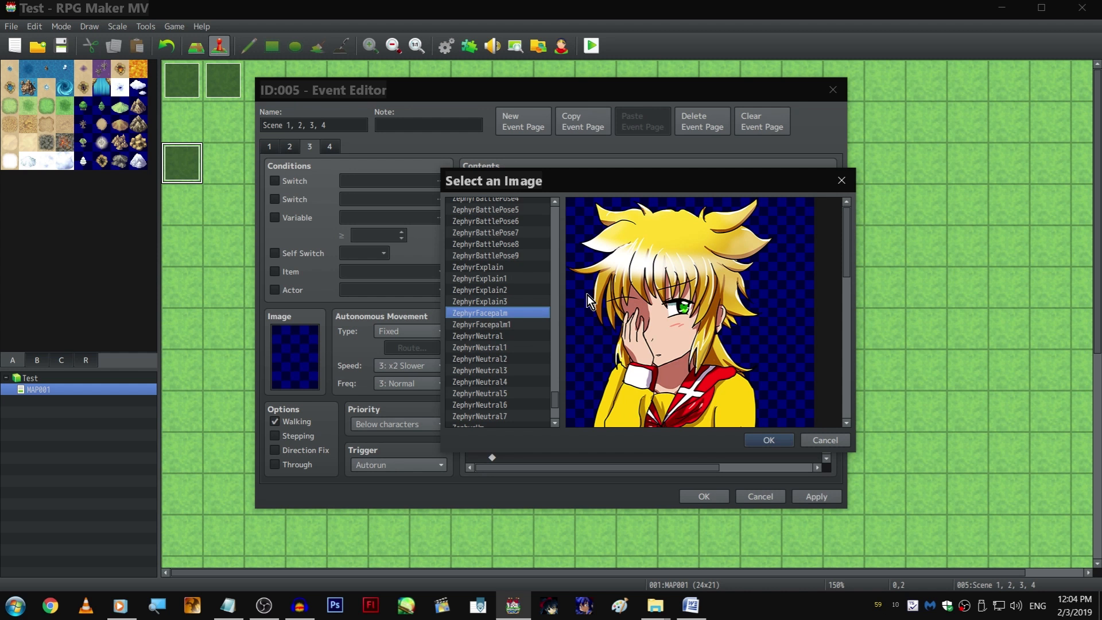
pyautogui.press('Down')
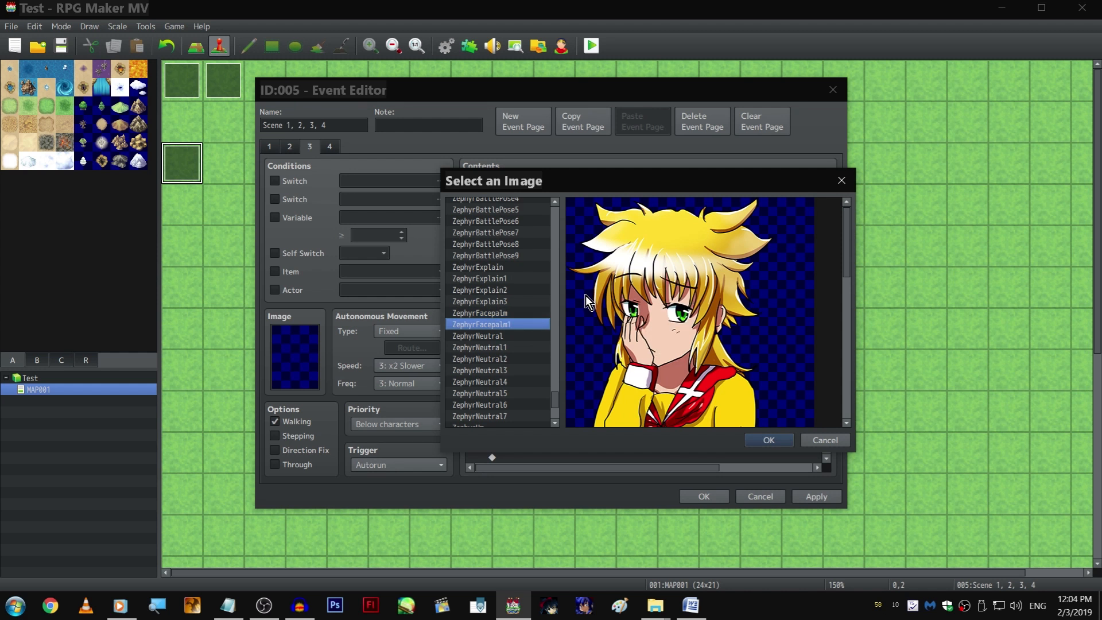
pyautogui.press('Up')
pyautogui.press('Up')
pyautogui.press('Up')
pyautogui.press('Up')
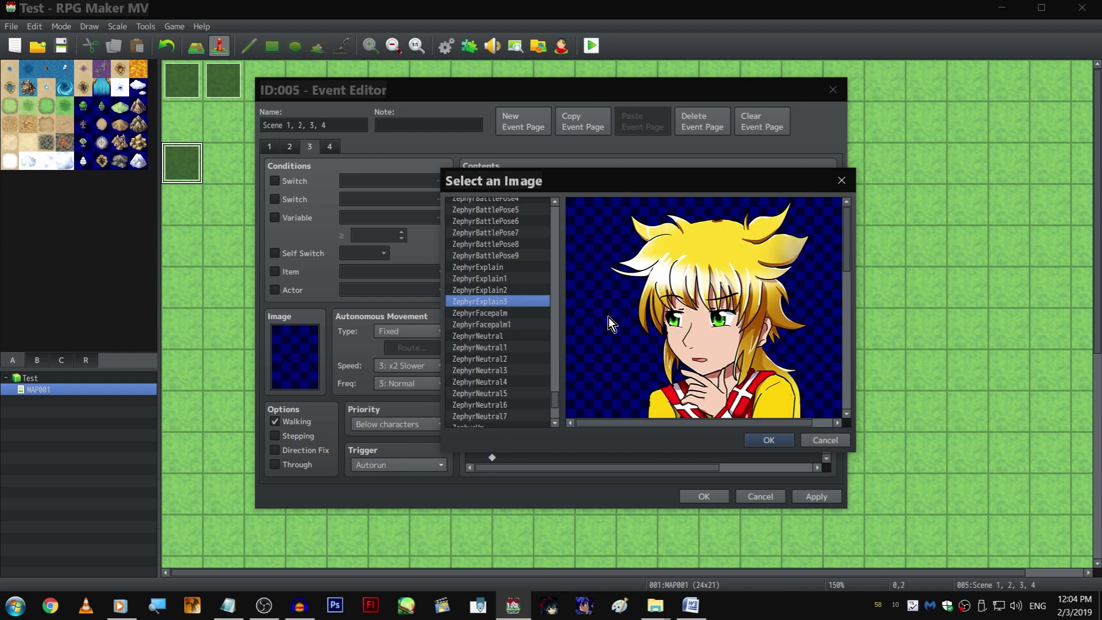
pyautogui.press('Up')
pyautogui.press('Up')
pyautogui.press('Up')
pyautogui.press('Up')
pyautogui.press('Up')
pyautogui.press('Up')
pyautogui.press('Up')
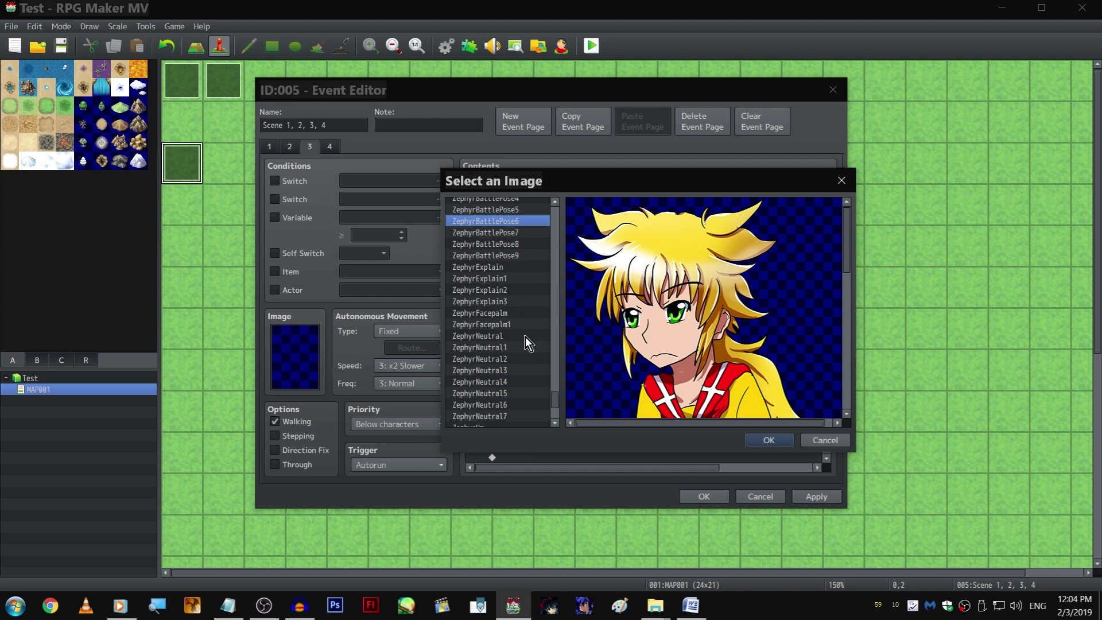
pyautogui.press('Down')
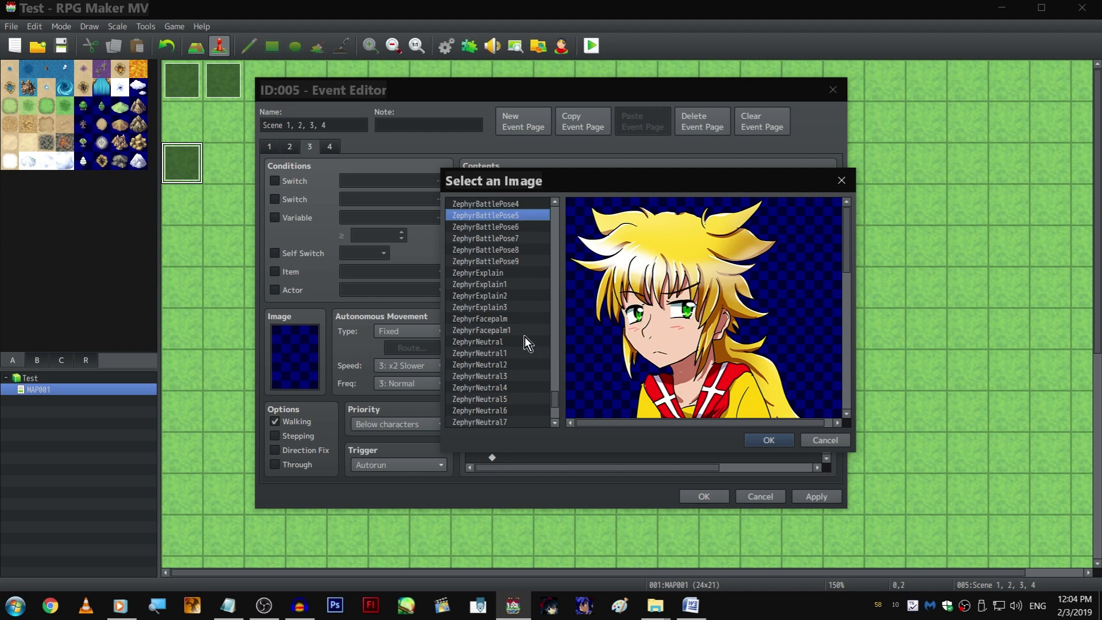
pyautogui.press('Up')
pyautogui.press('Return')
pyautogui.press('Return')
# Replace the copied Zephyr message with "I've always been like this. It's pretty weak, right? I can't even look down from here - I'd get light-headed and pass out
pyautogui.scroll(-3, 670, 369)
pyautogui.doubleClick(671, 368)
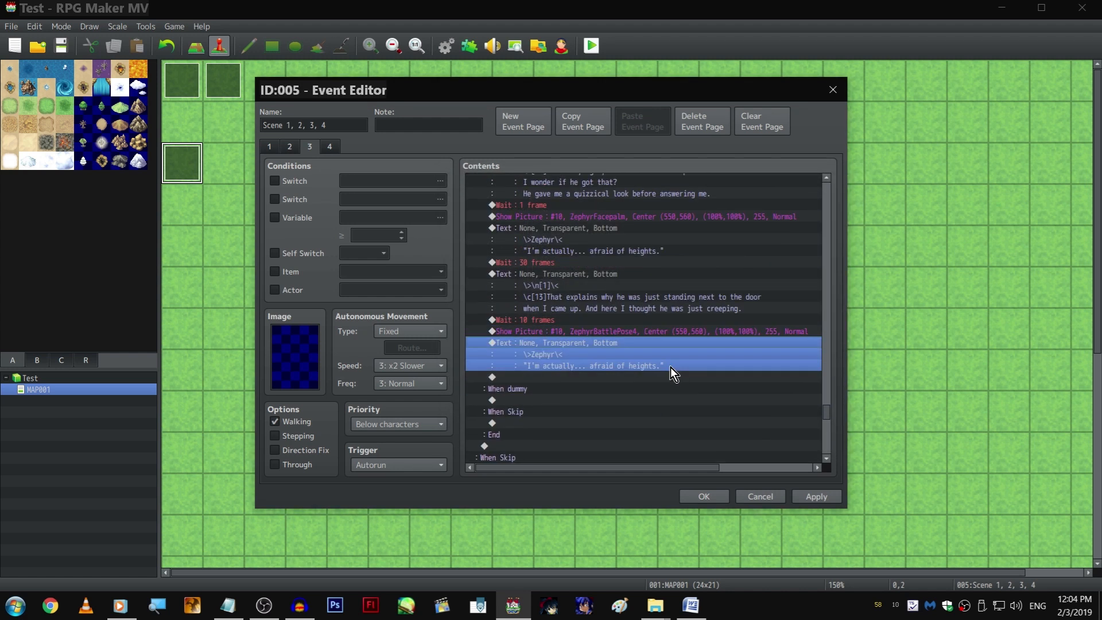
pyautogui.moveTo(584, 300); pyautogui.dragTo(576, 296)
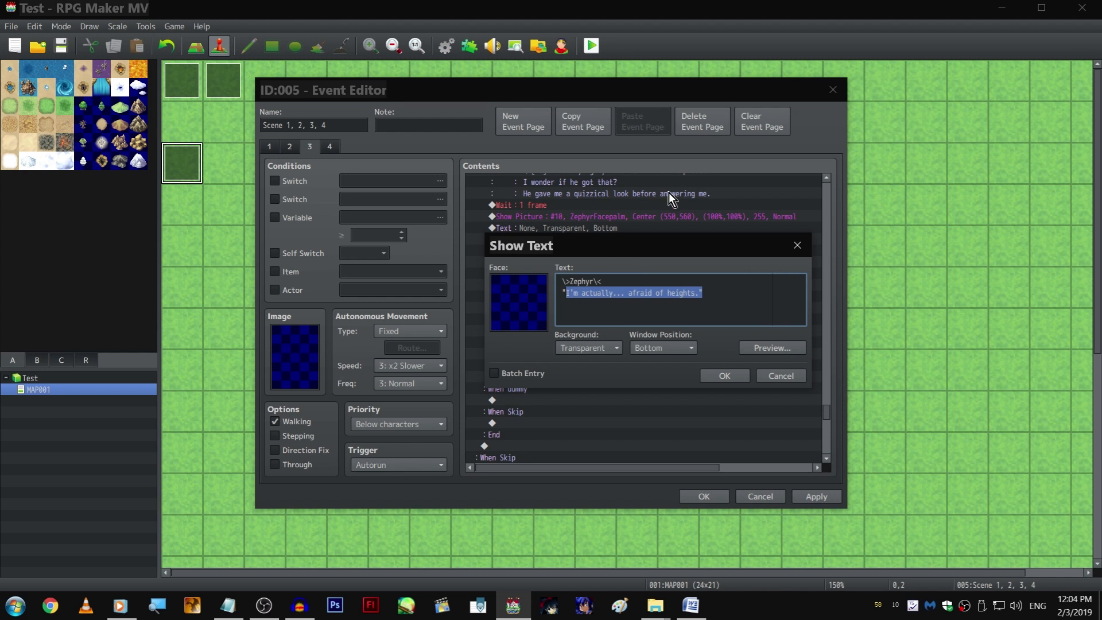
pyautogui.press('BackSpace')
pyautogui.press('BackSpace')
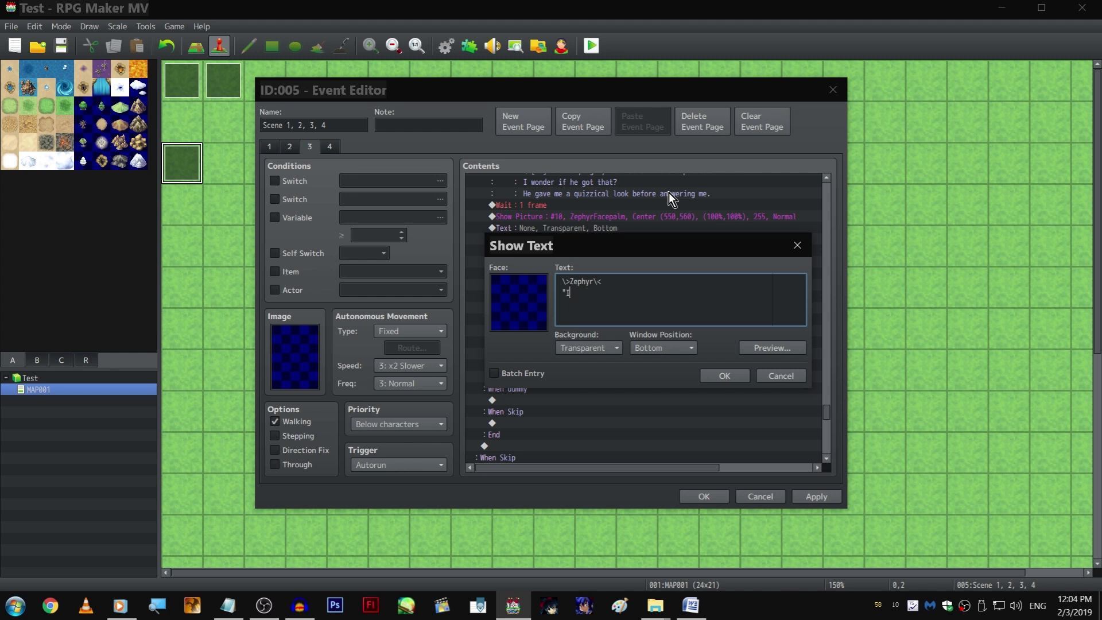
pyautogui.write("'ve always been like this. It's pretty weak, right?")
pyautogui.press('Return')
pyautogui.write('I ca')
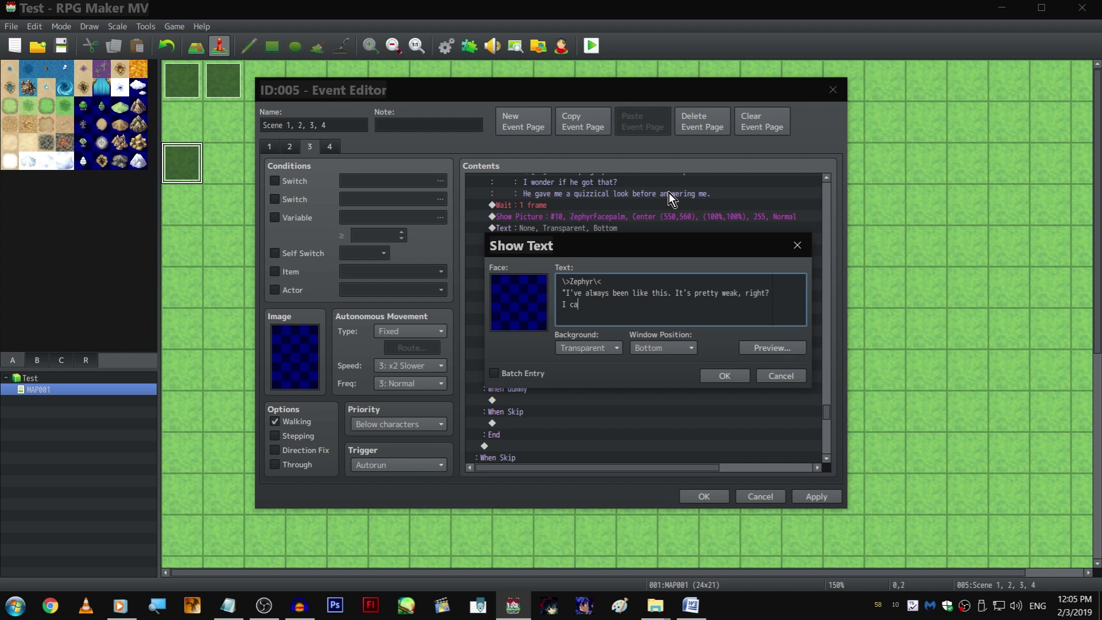
pyautogui.write("n't even look down from here - I'd get")
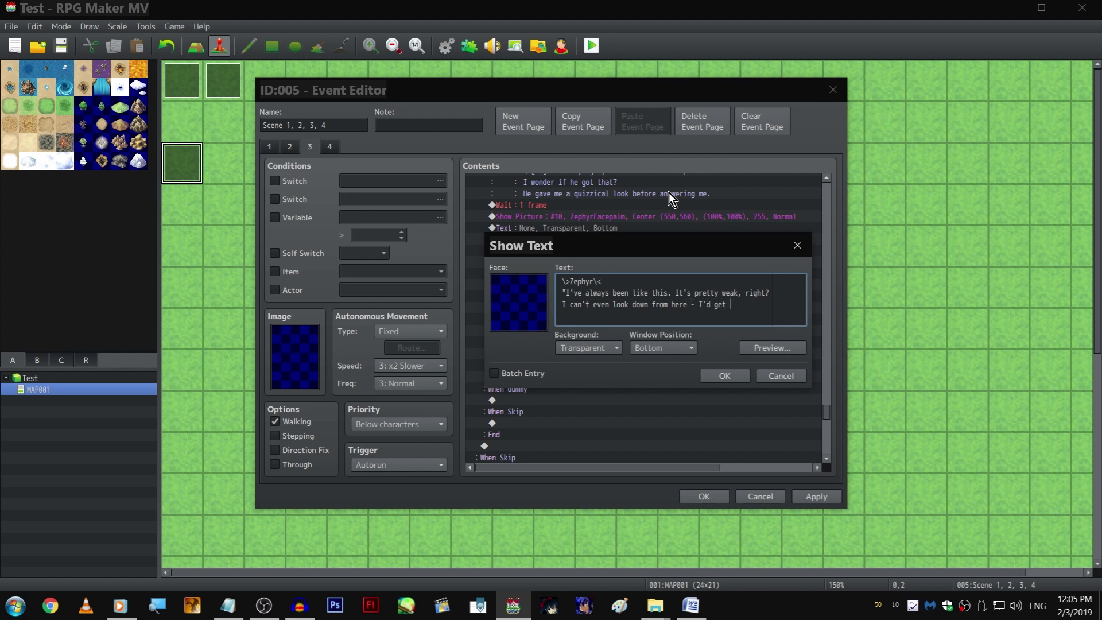
pyautogui.write(' light')
pyautogui.press('BackSpace')
pyautogui.press('BackSpace')
pyautogui.write('-head')
pyautogui.press('BackSpace')
pyautogui.press('BackSpace')
pyautogui.press('BackSpace')
pyautogui.press('BackSpace')
pyautogui.press('BackSpace')
pyautogui.write('t-headed')
pyautogui.press('Return')
pyautogui.write('and pass out.')
pyautogui.hotkey('ctrl', 'Return')
pyautogui.scroll(-1, 648, 258)
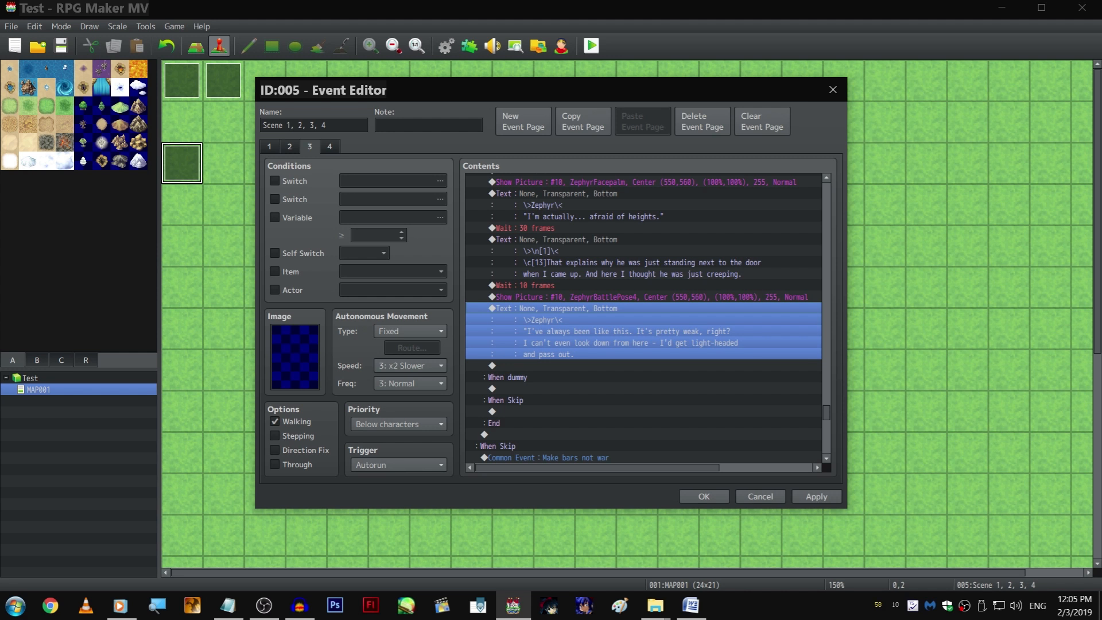
# Copy the 10-frame wait below Zephyr's "light-headed and pass out" message and set the copy to 60 frames
pyautogui.hotkey('alt', 'Tab')
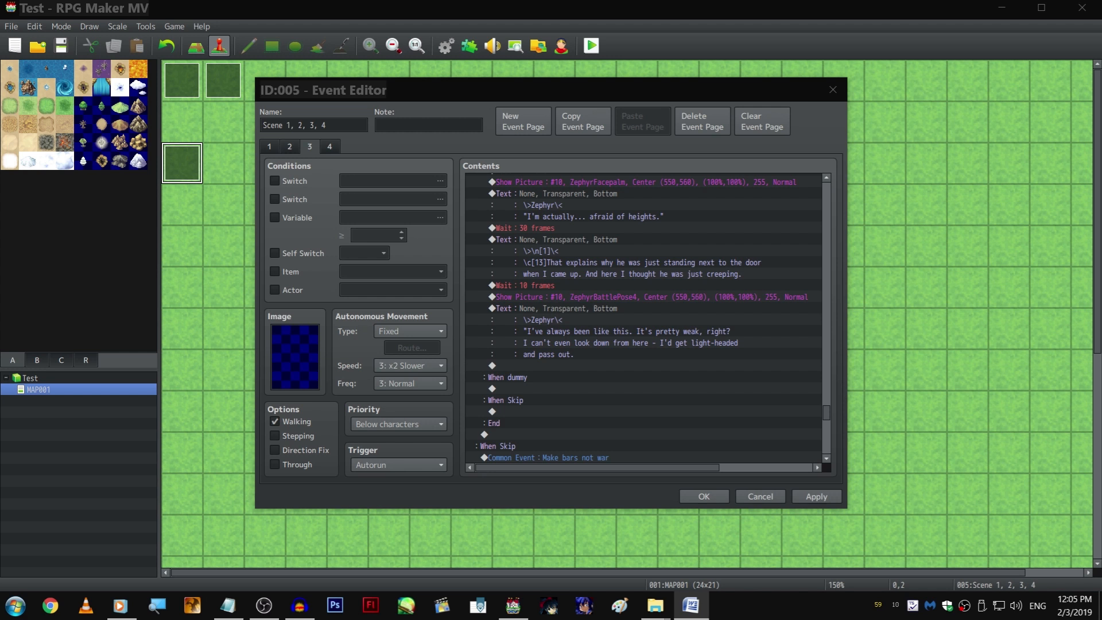
pyautogui.click(569, 285)
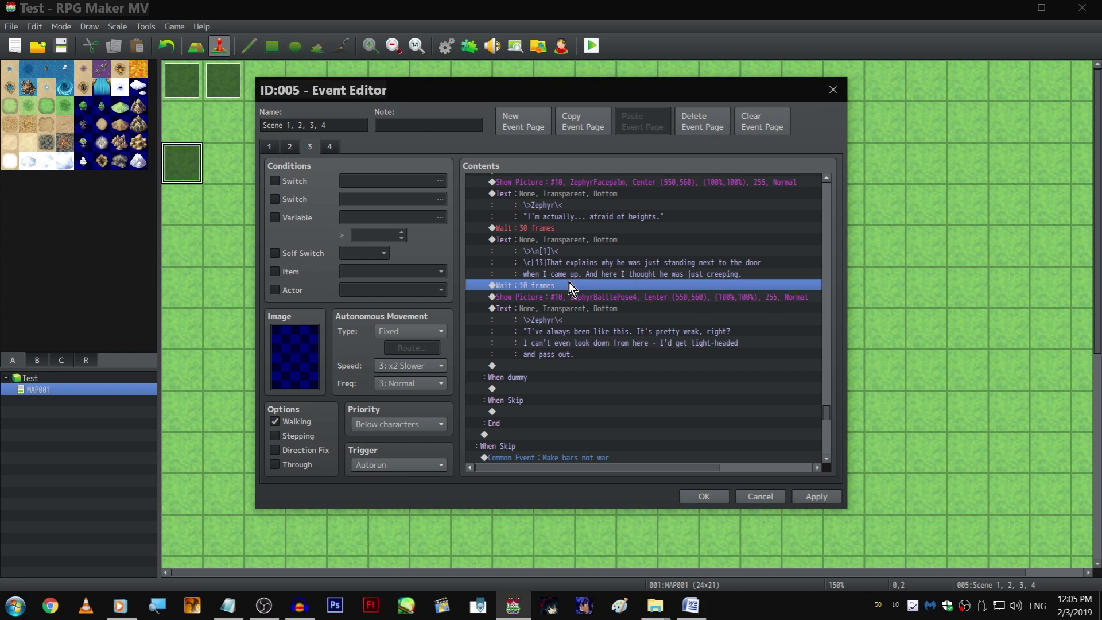
pyautogui.click(600, 370)
pyautogui.hotkey('ctrl', 'v')
pyautogui.doubleClick(593, 364)
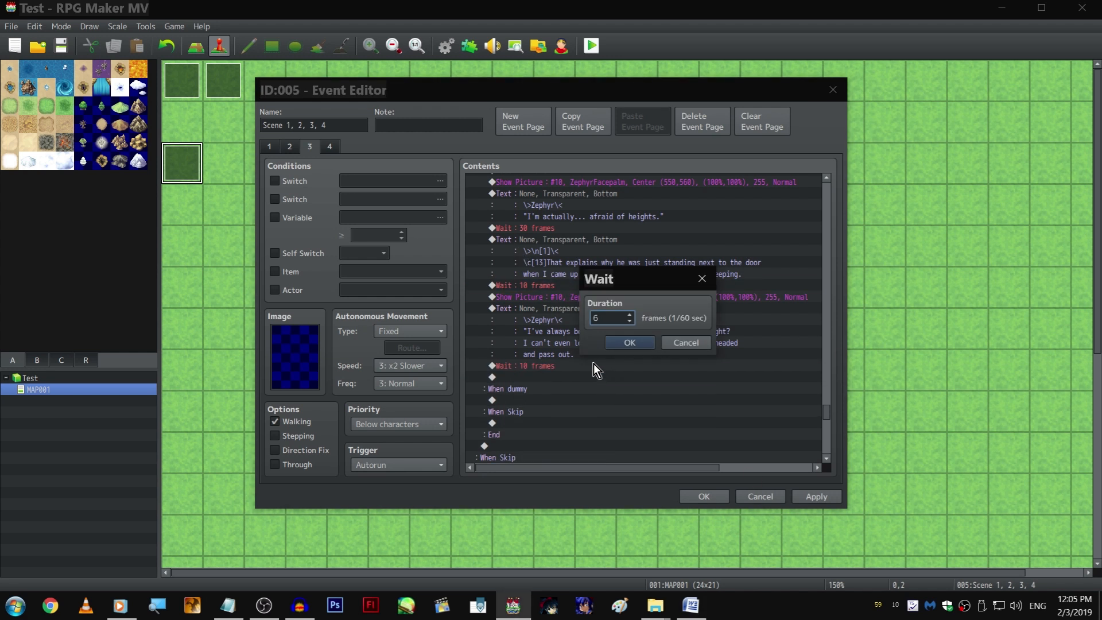
pyautogui.press('Return')
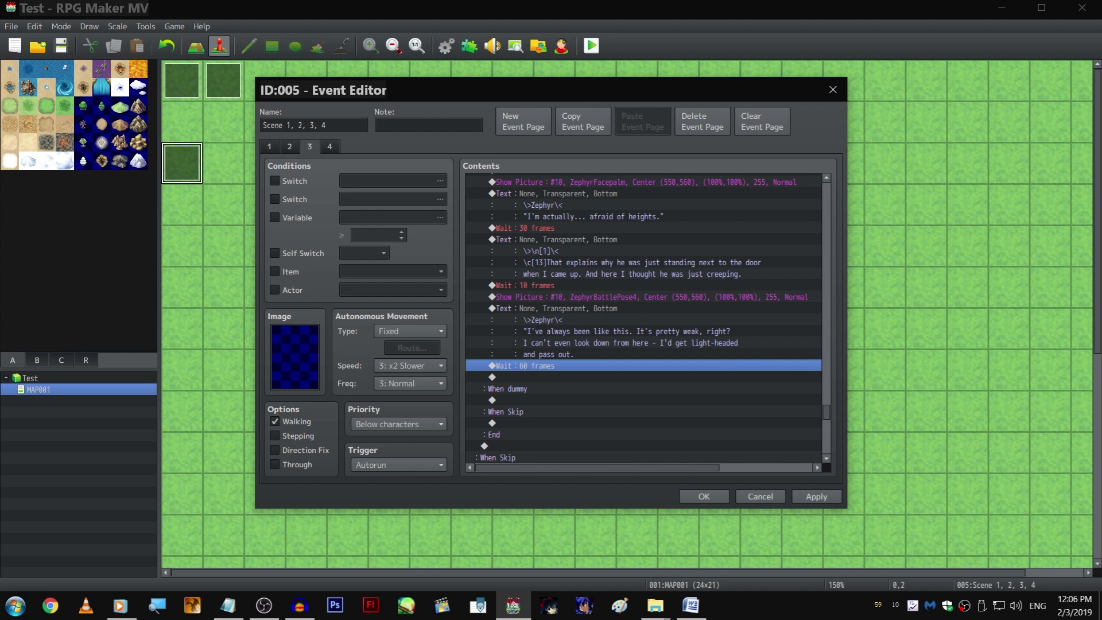
# Copy the player's thought about him standing next to the door to the end of the branch, after the 60-frame wait
pyautogui.click(606, 245)
pyautogui.hotkey('ctrl', 'c')
pyautogui.click(573, 377)
pyautogui.hotkey('ctrl', 'v')
# Replace the copied thought with "The fact that he'd tell me all this... that thought made me kind of excited" and accept the event's changes
pyautogui.doubleClick(570, 378)
pyautogui.moveTo(584, 292); pyautogui.dragTo(781, 304)
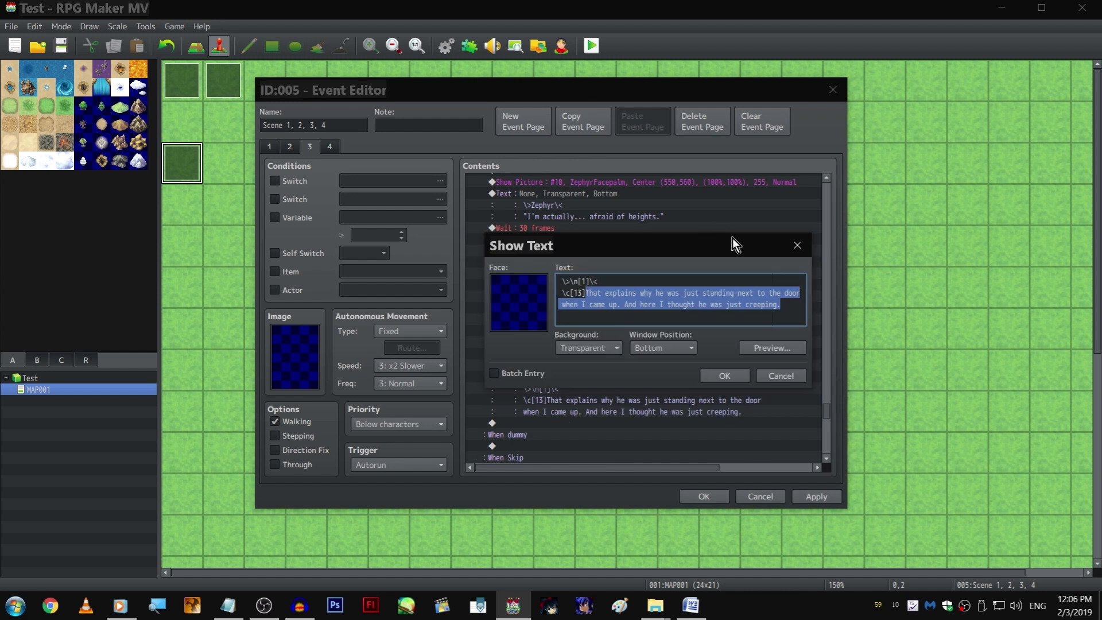
pyautogui.write('The fac')
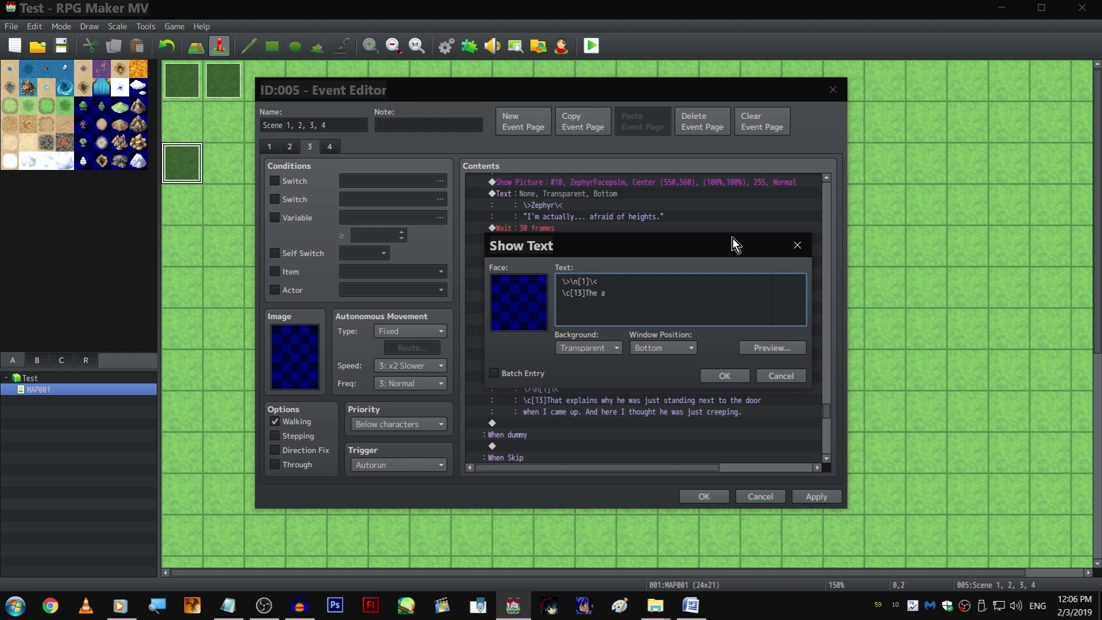
pyautogui.write("t that he'd tell me all this... that thought")
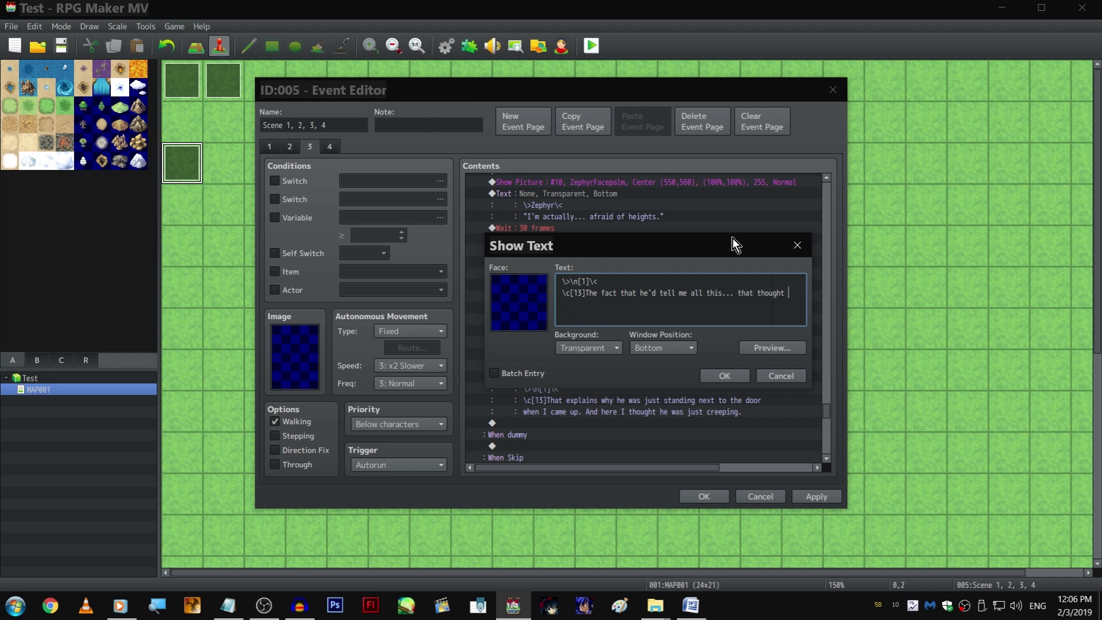
pyautogui.write(' made')
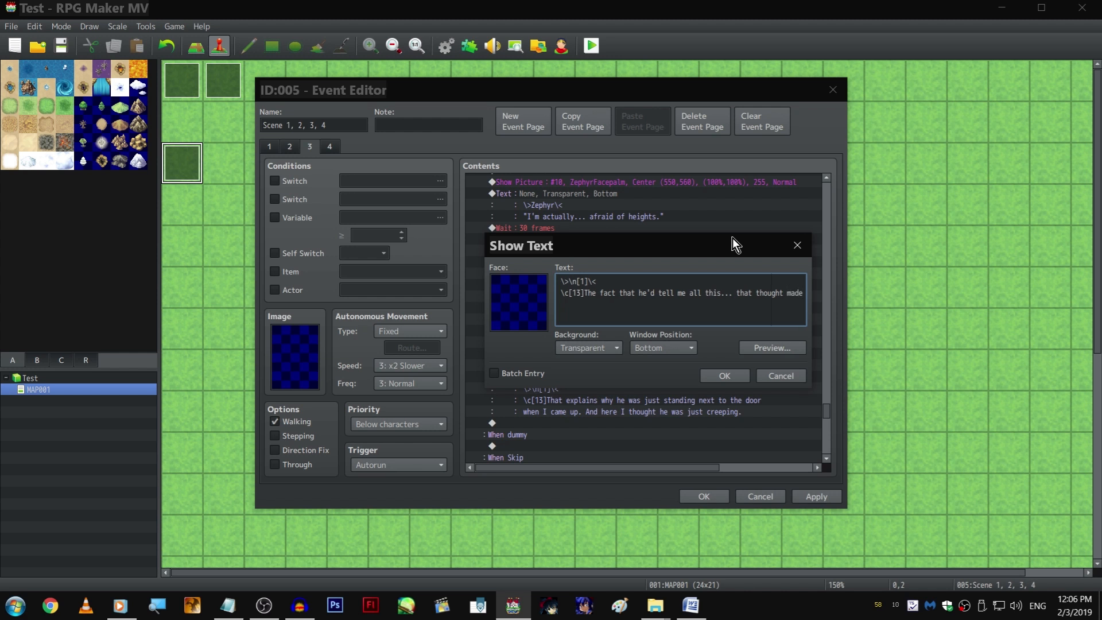
pyautogui.press('Return')
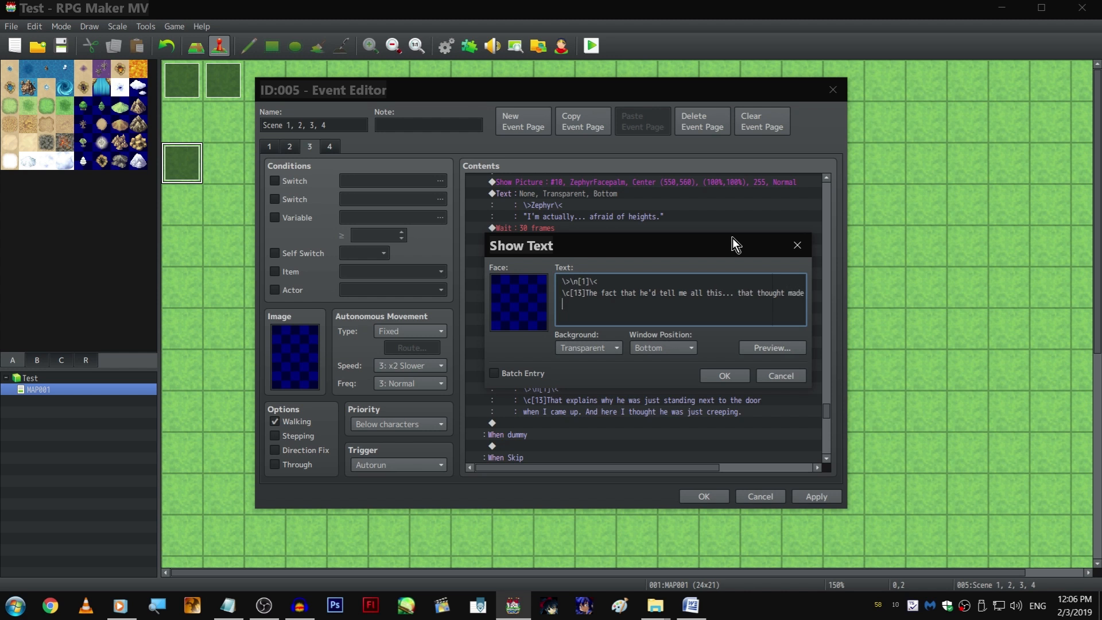
pyautogui.write('me kind of excited')
pyautogui.press('Escape')
pyautogui.press('Escape')
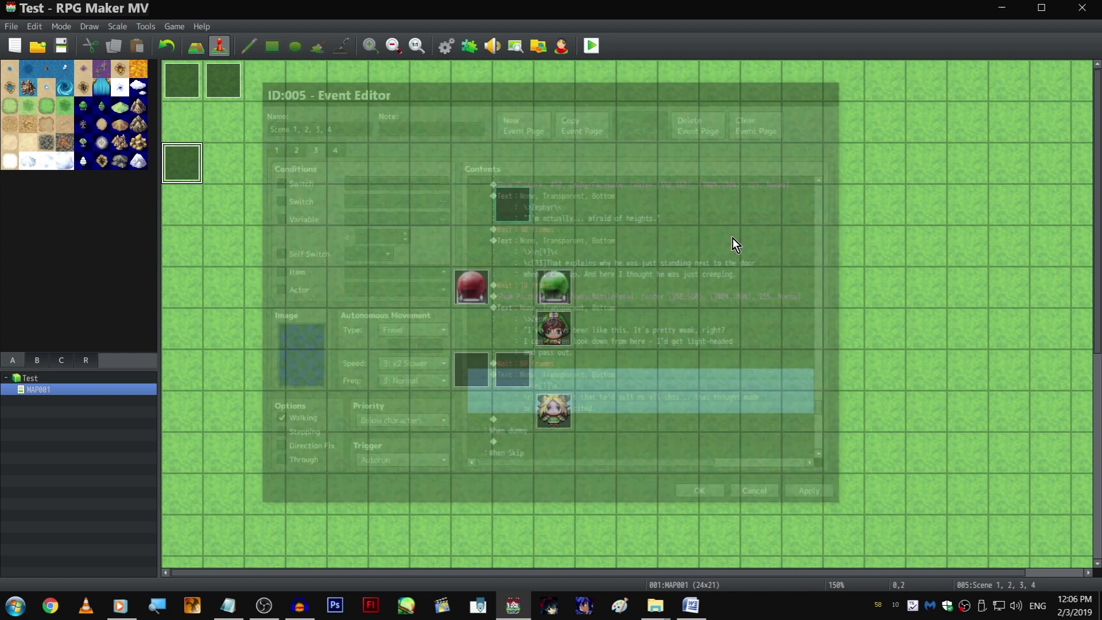
# Reopen the Scene 1, 2, 3, 4 event and go to the "What don't you like about it?" branch on event page 3
pyautogui.press('Return')
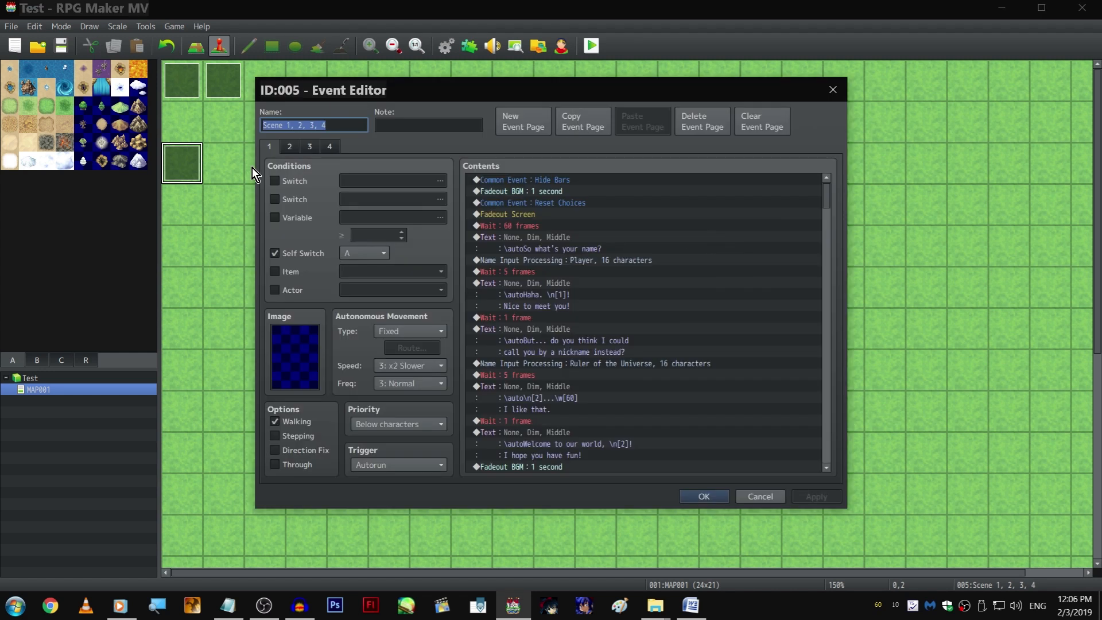
pyautogui.click(308, 147)
pyautogui.scroll(-10, 636, 342)
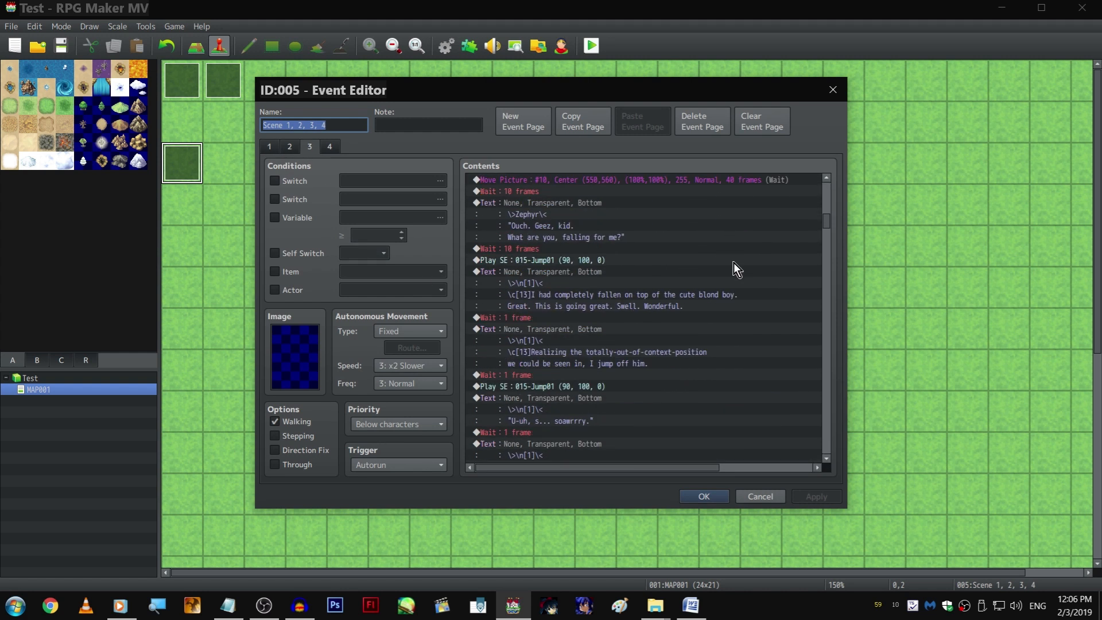
pyautogui.scroll(-15, 743, 255)
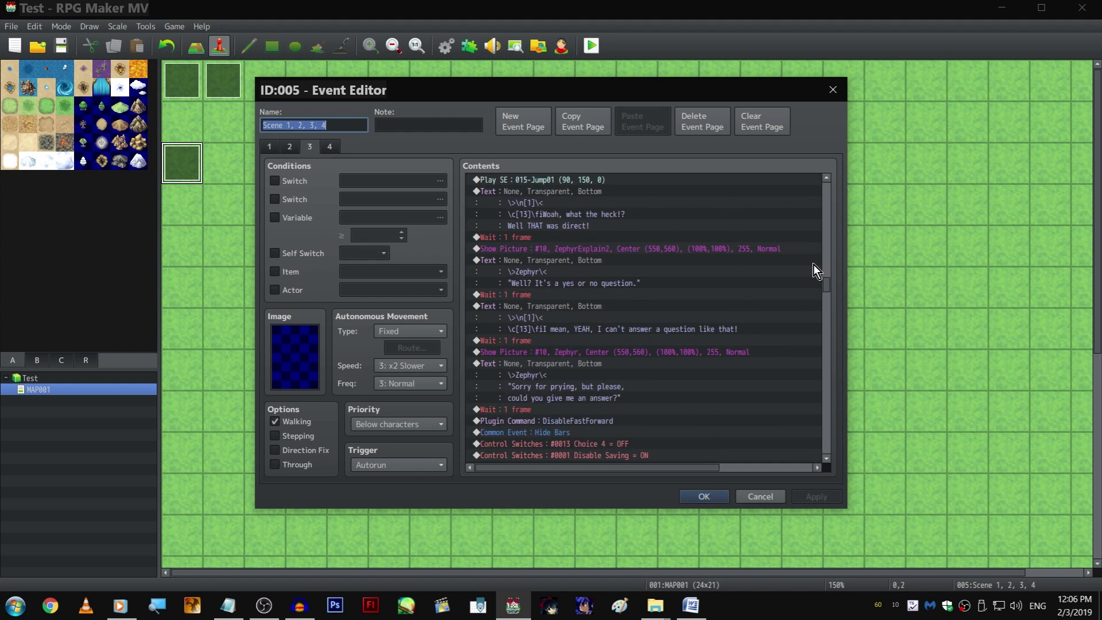
pyautogui.scroll(-15, 824, 285)
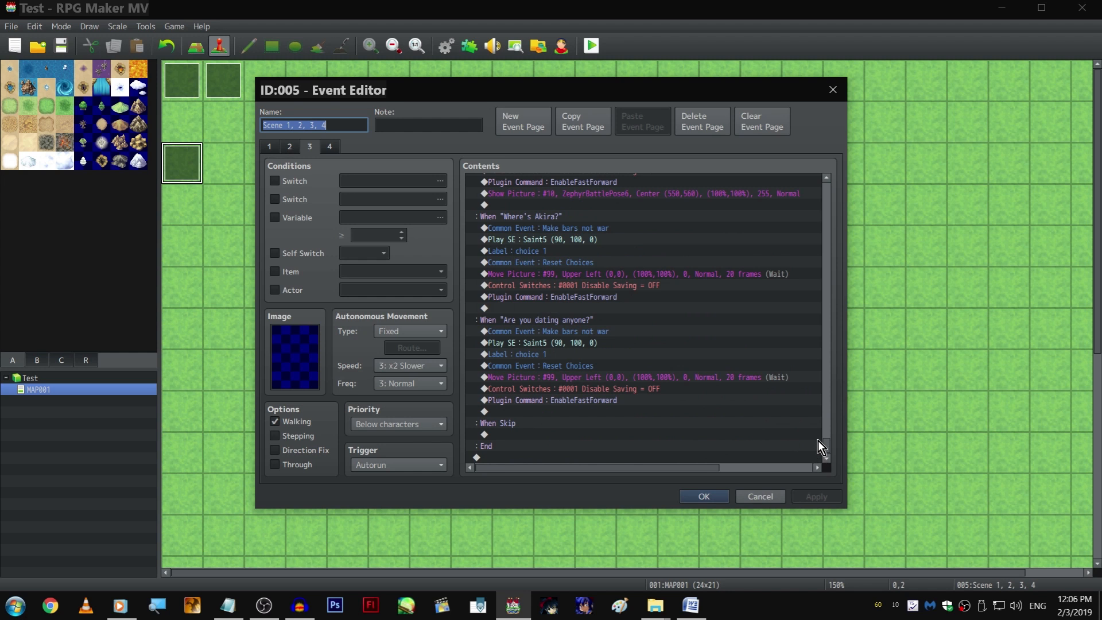
pyautogui.scroll(-15, 816, 393)
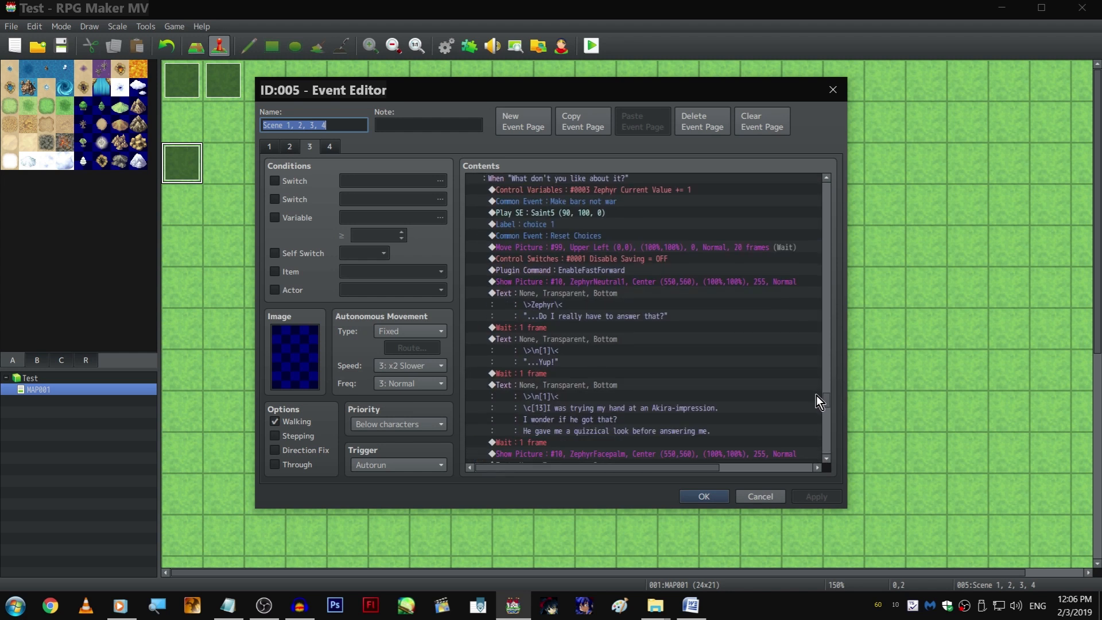
pyautogui.doubleClick(650, 214)
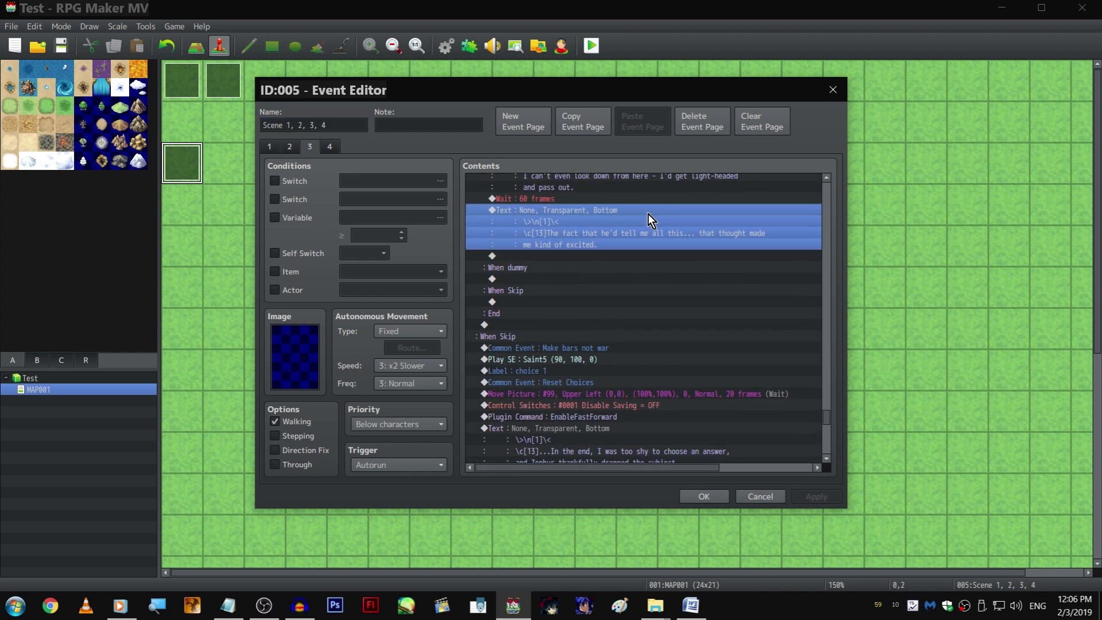
pyautogui.moveTo(585, 293); pyautogui.dragTo(637, 305)
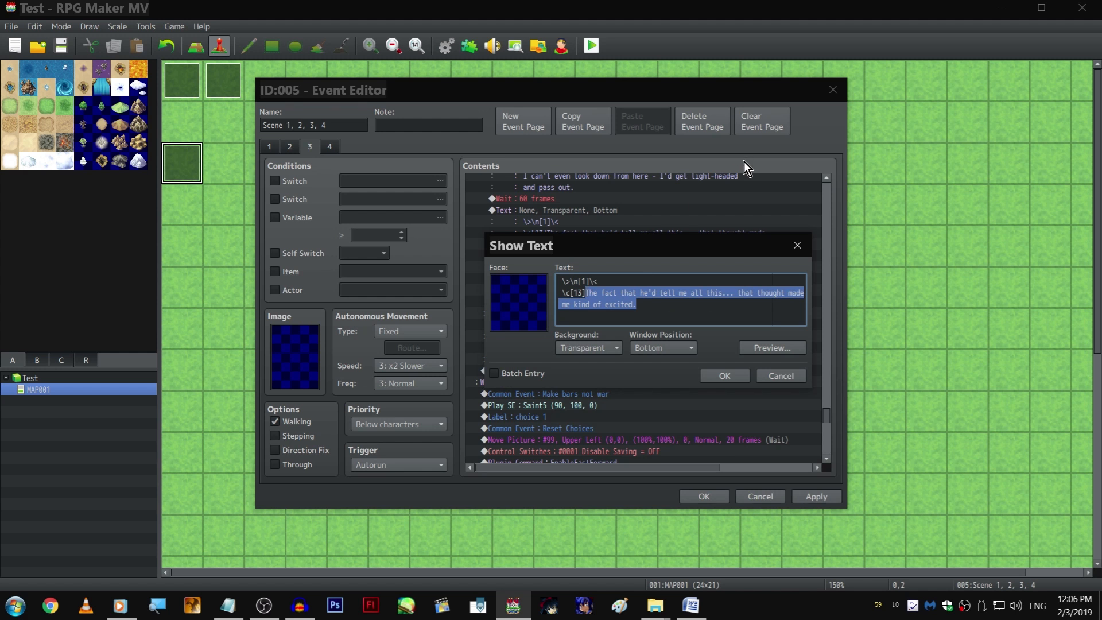
pyautogui.press('BackSpace')
pyautogui.write('Actually')
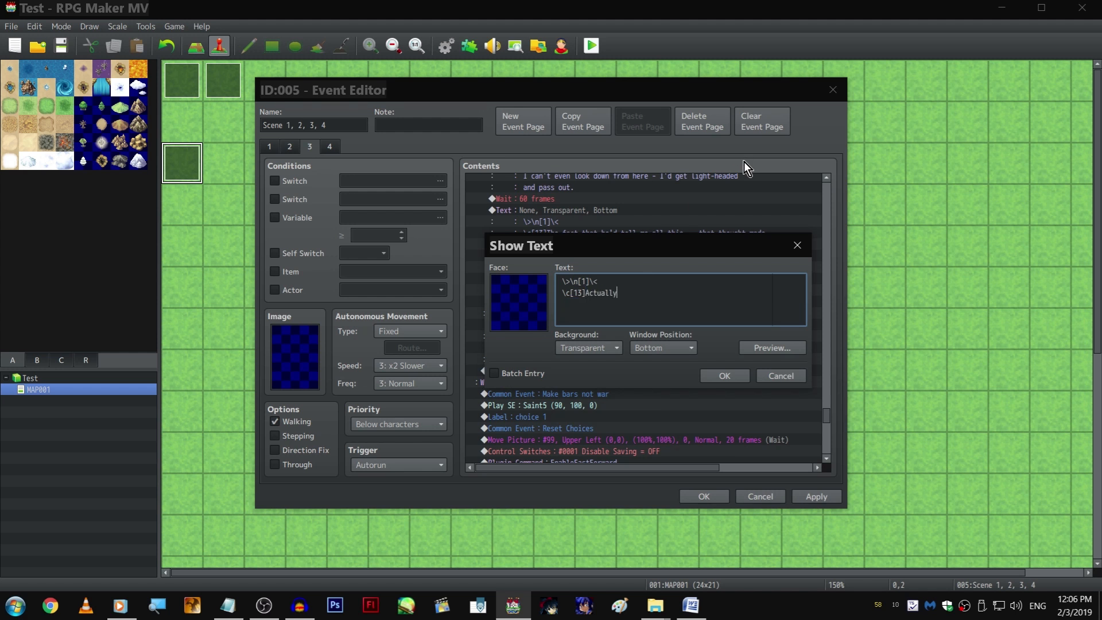
pyautogui.press('Escape')
pyautogui.press('Delete')
# Copy the player's "Actually, having a secret lunchtime meeting" thought from the previous branch to below the "he'd tell me all this" thought
pyautogui.scroll(11, 672, 289)
pyautogui.scroll(10, 668, 290)
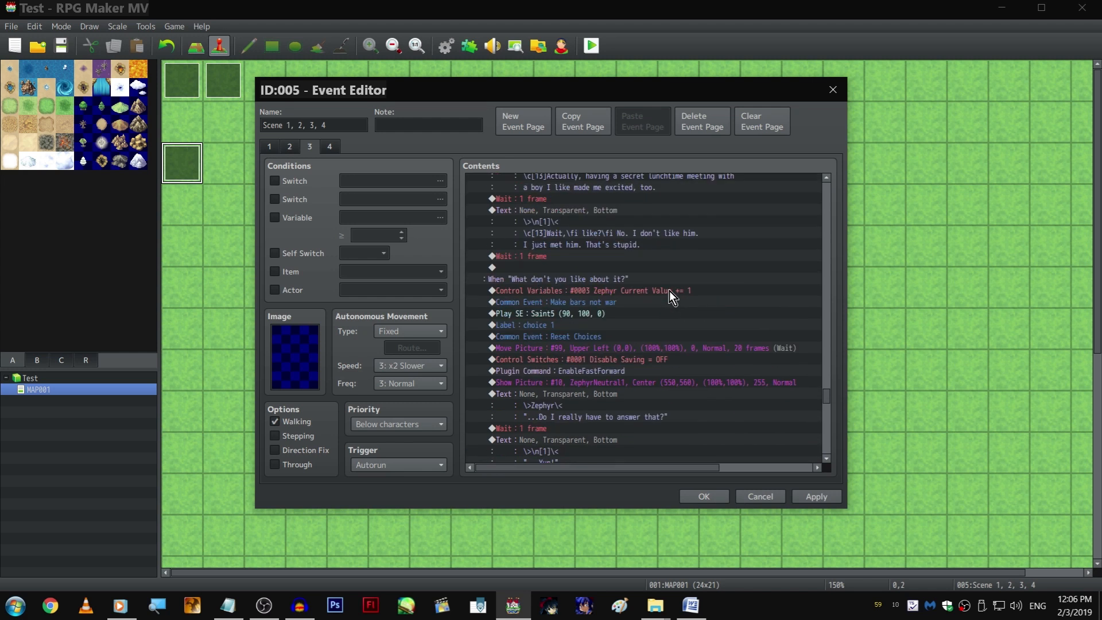
pyautogui.click(645, 307)
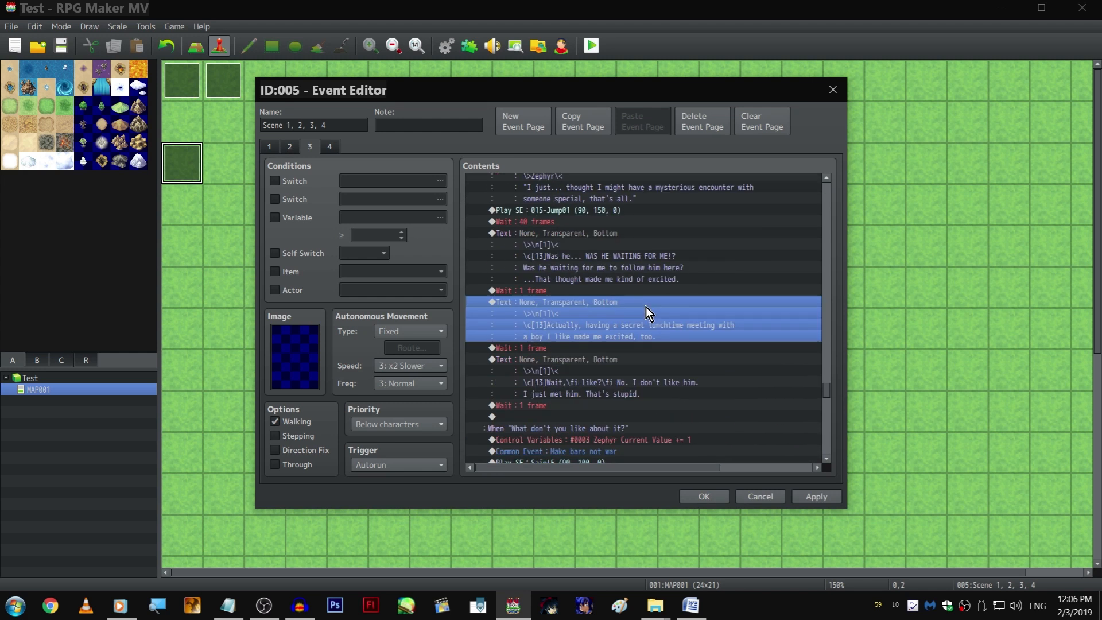
pyautogui.scroll(-12, 665, 309)
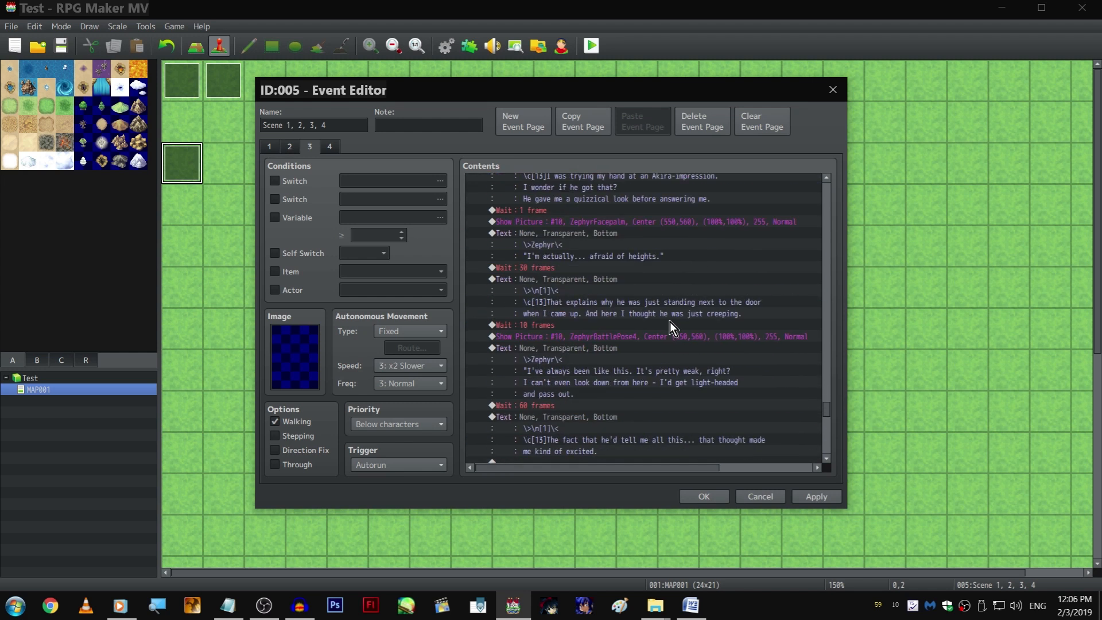
pyautogui.click(614, 277)
pyautogui.rightClick(613, 277)
pyautogui.click(608, 287)
pyautogui.click(610, 276)
pyautogui.hotkey('ctrl', 'v')
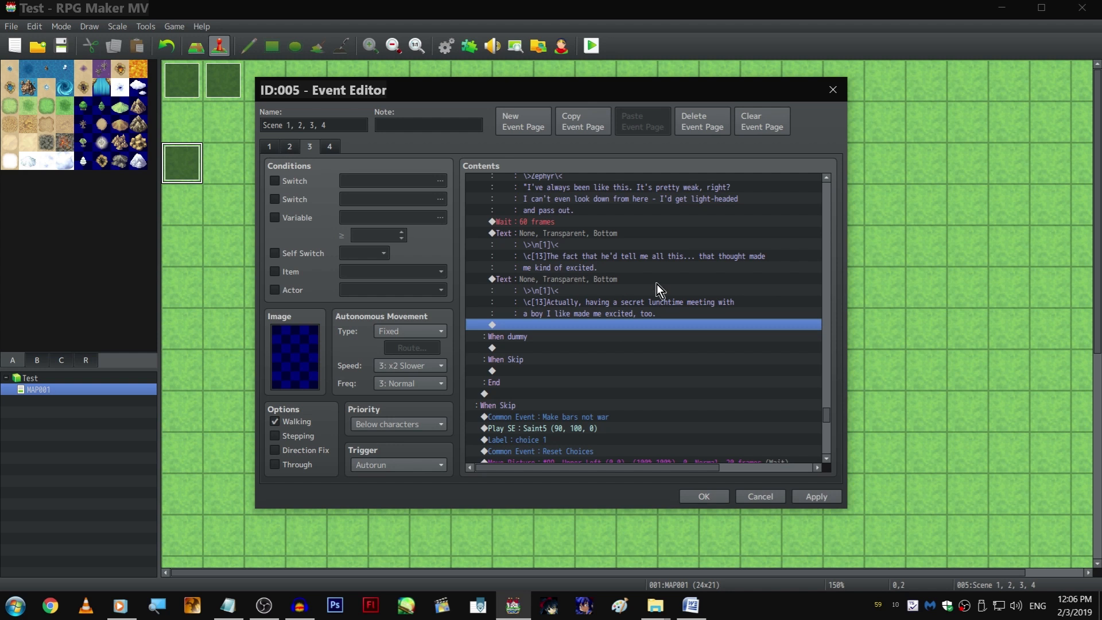
# Copy the player's "Wait, like? No. I don't like him" thought from the previous branch to below the copied secret lunchtime thought
pyautogui.scroll(10, 656, 284)
pyautogui.scroll(3, 664, 287)
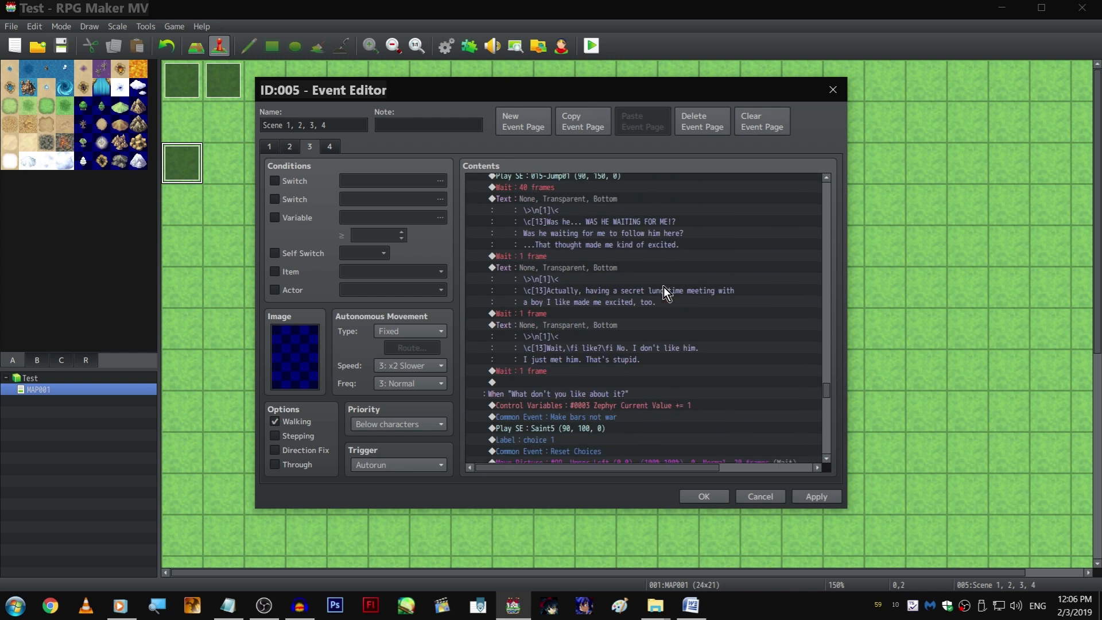
pyautogui.click(625, 322)
pyautogui.scroll(-5, 661, 330)
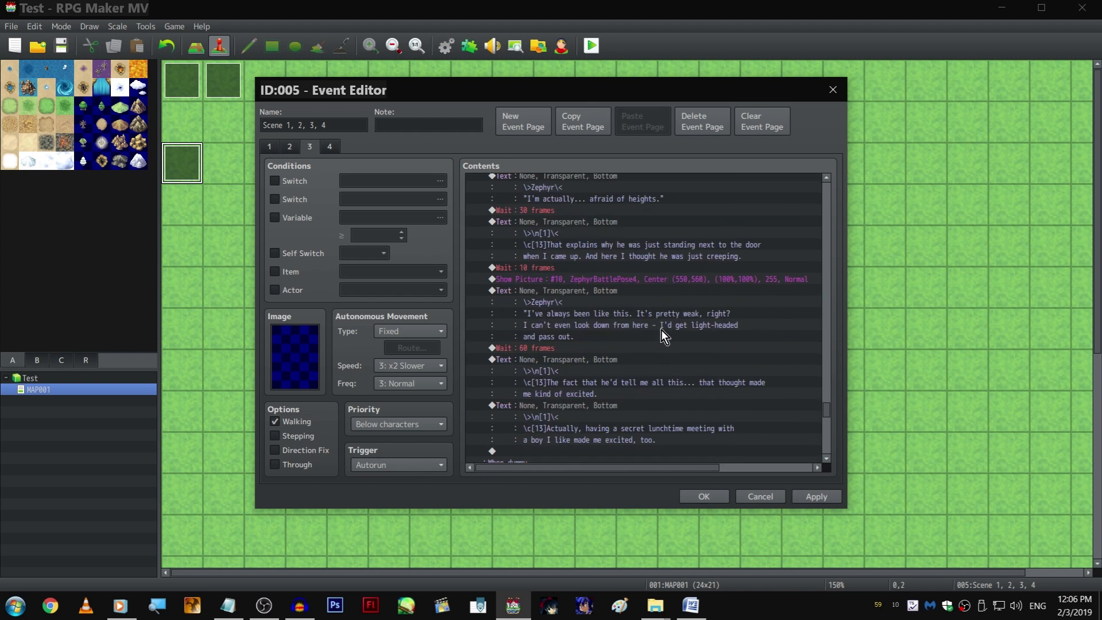
pyautogui.click(611, 267)
pyautogui.scroll(3, 613, 263)
# Insert copied 1-frame waits between the player's last three thoughts in the "What don't you like about it?" branch
pyautogui.click(608, 245)
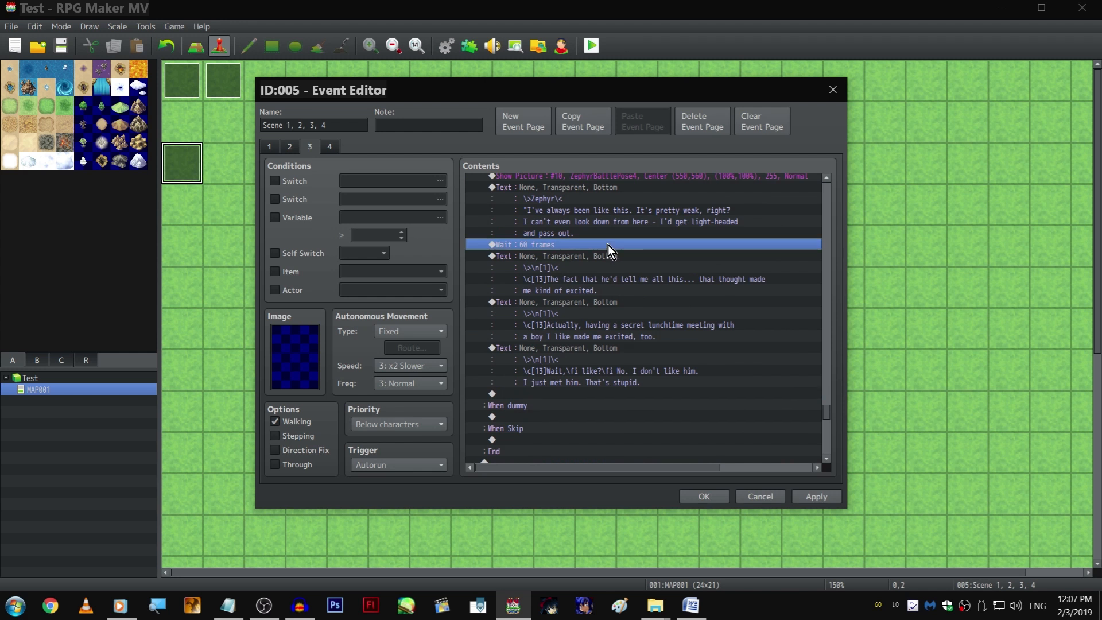
pyautogui.scroll(4, 619, 248)
pyautogui.click(599, 188)
pyautogui.hotkey('ctrl', 'c')
pyautogui.scroll(-2, 609, 309)
pyautogui.click(601, 336)
pyautogui.hotkey('ctrl', 'v')
pyautogui.scroll(-2, 601, 336)
pyautogui.click(591, 267)
pyautogui.press('Delete')
pyautogui.click(601, 310)
pyautogui.hotkey('ctrl', 'v')
pyautogui.click(609, 376)
pyautogui.hotkey('ctrl', 'v')
# Add another copied wait after the "I just met him. That's stupid." thought and set it to 60 frames
pyautogui.click(604, 428)
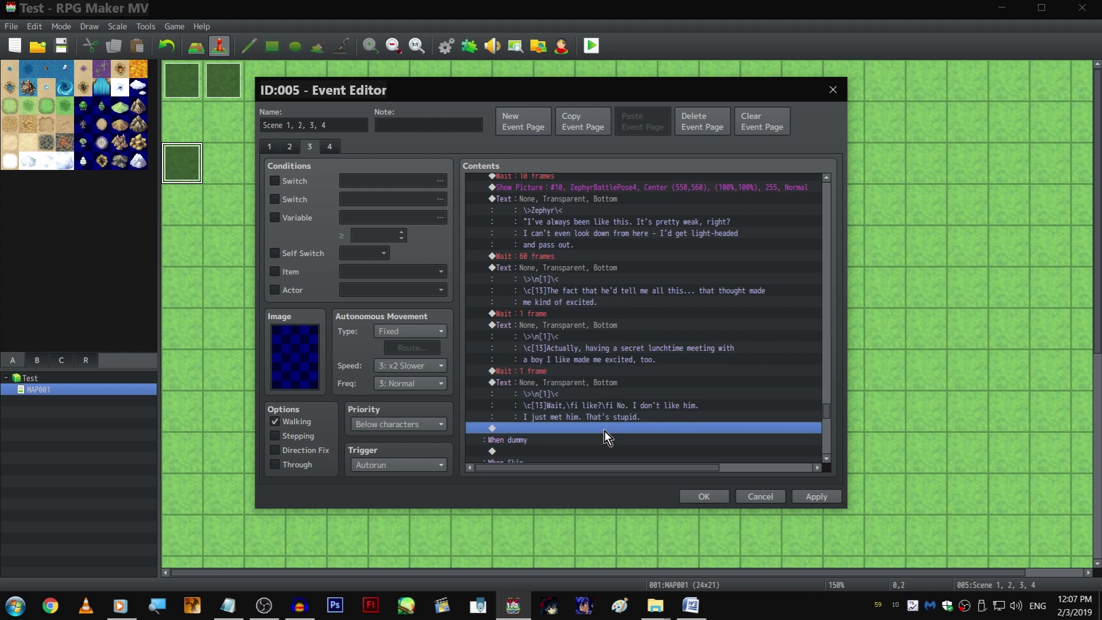
pyautogui.hotkey('ctrl', 'v')
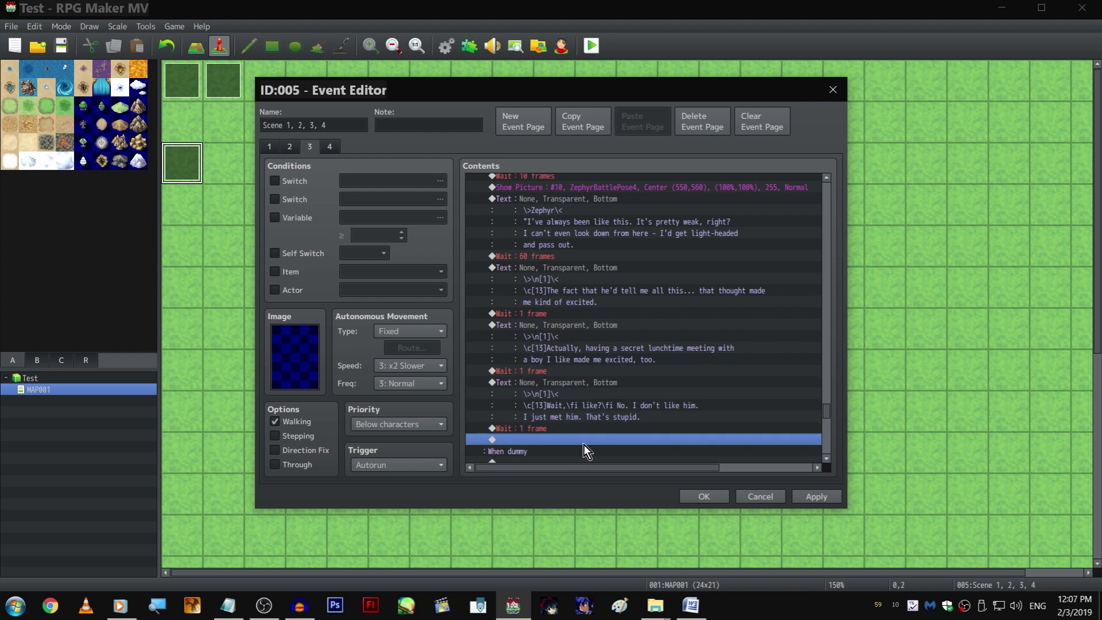
pyautogui.scroll(-2, 585, 446)
pyautogui.doubleClick(596, 383)
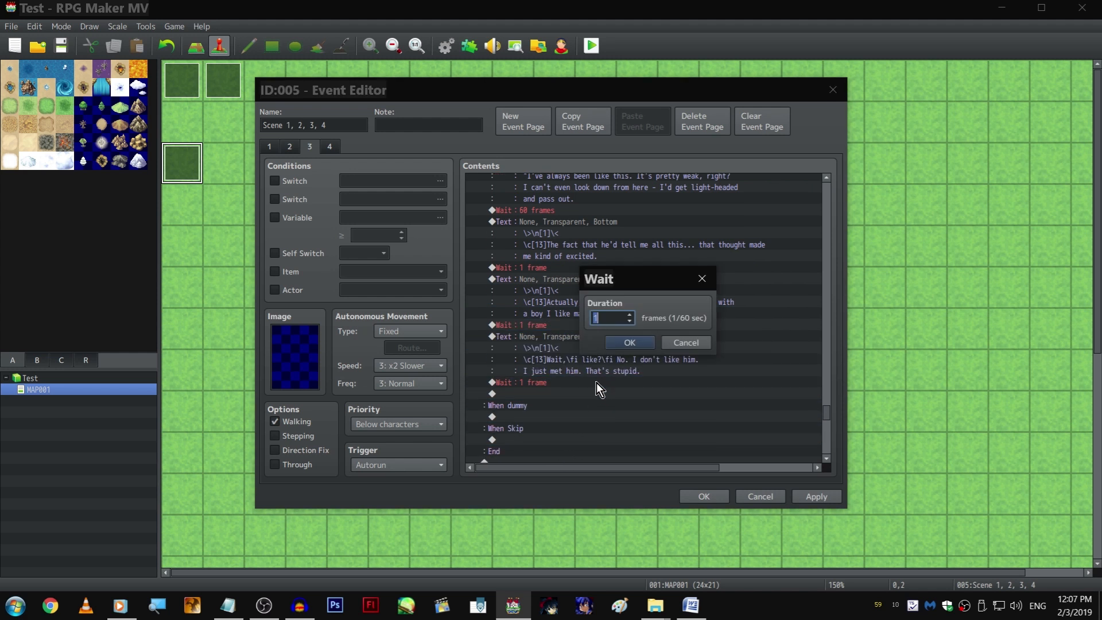
pyautogui.write('60')
pyautogui.press('Return')
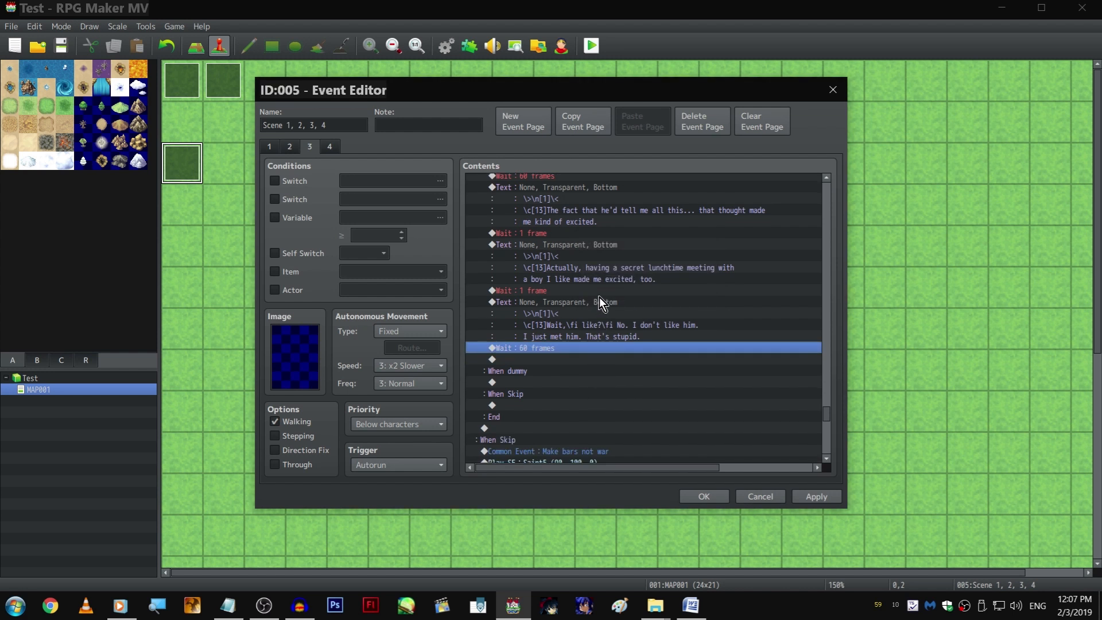
# Copy the player's "I just met him. That's stupid." thought to below the 60-frame wait at the end of the branch
pyautogui.click(599, 302)
pyautogui.hotkey('ctrl', 'c')
pyautogui.click(572, 359)
pyautogui.hotkey('ctrl', 'v')
# Replace the copied thought and its color code with the spoken line "I think.... I'd be scared, too. Looking down at everything..."
pyautogui.doubleClick(572, 359)
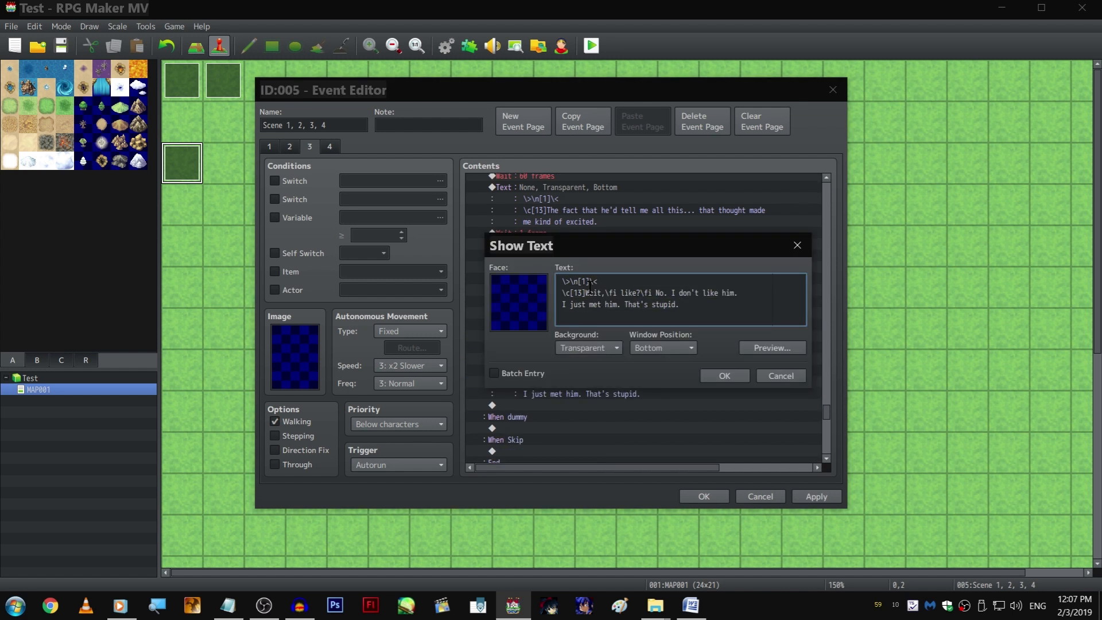
pyautogui.moveTo(586, 292); pyautogui.dragTo(680, 304)
pyautogui.press('BackSpace')
pyautogui.press('BackSpace')
pyautogui.press('BackSpace')
pyautogui.press('BackSpace')
pyautogui.press('BackSpace')
pyautogui.press('BackSpace')
pyautogui.press('BackSpace')
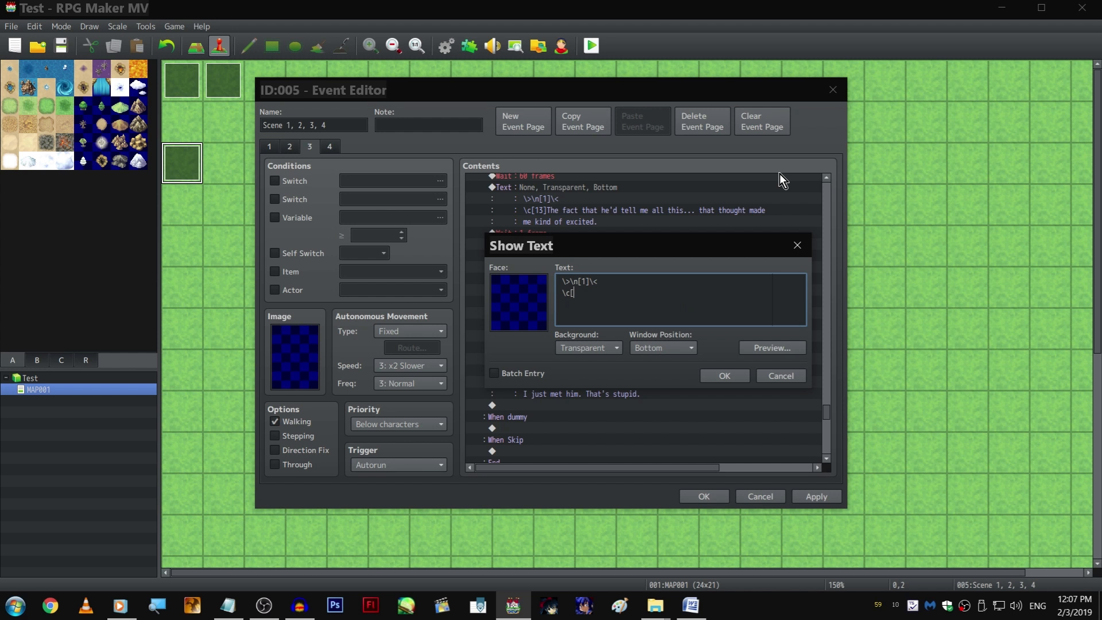
pyautogui.write('*')
pyautogui.write('I think....')
pyautogui.write(" I'd be scared, too")
pyautogui.write('. Looking d')
pyautogui.write('own at e')
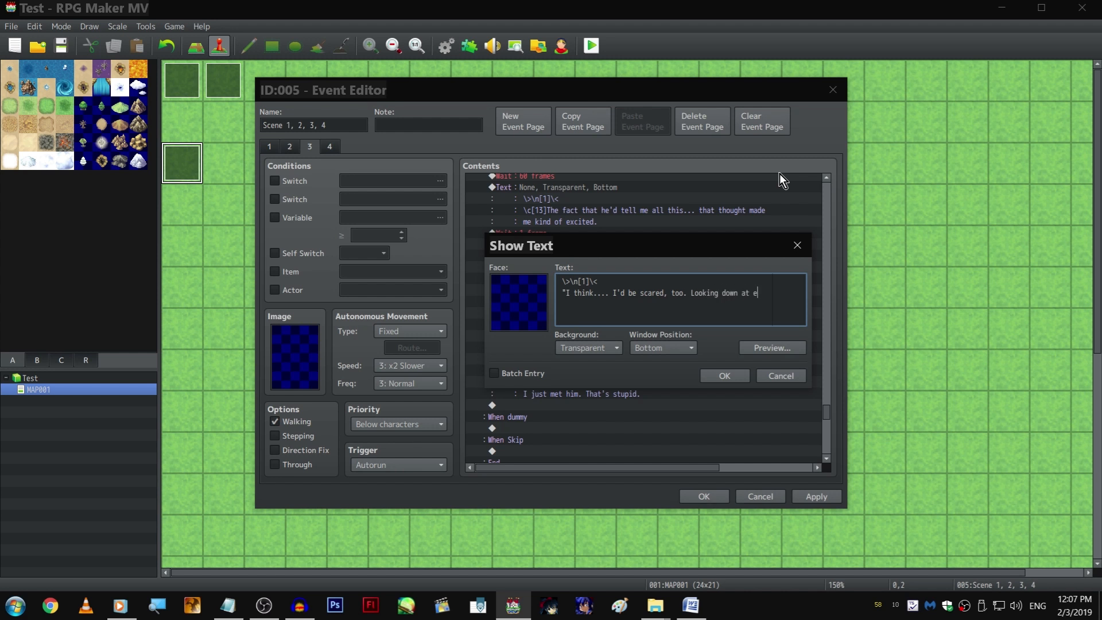
pyautogui.write('verything..."')
pyautogui.hotkey('ctrl', 'Return')
# Duplicate the player's "I'd be scared, too" line and replace one copy's text with "Ahhhh, I'm freaking out just thinking about it!"
pyautogui.hotkey('ctrl', 'c')
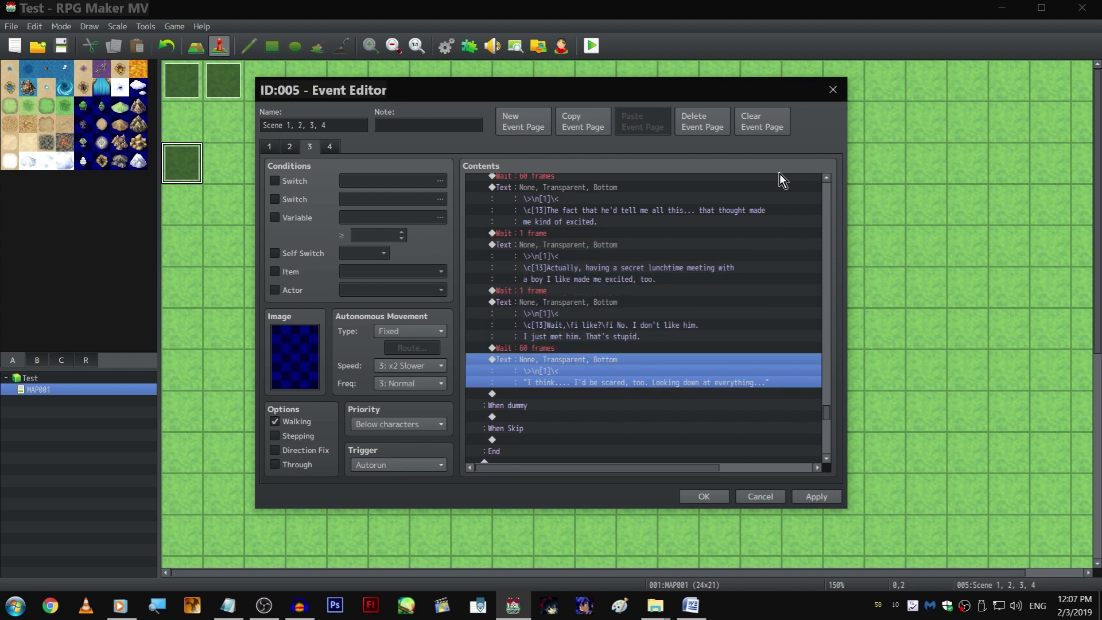
pyautogui.hotkey('ctrl', 'v')
pyautogui.press('space')
pyautogui.hotkey('shift', 'Up')
pyautogui.hotkey('shift', 'Right')
pyautogui.hotkey('shift', 'Right')
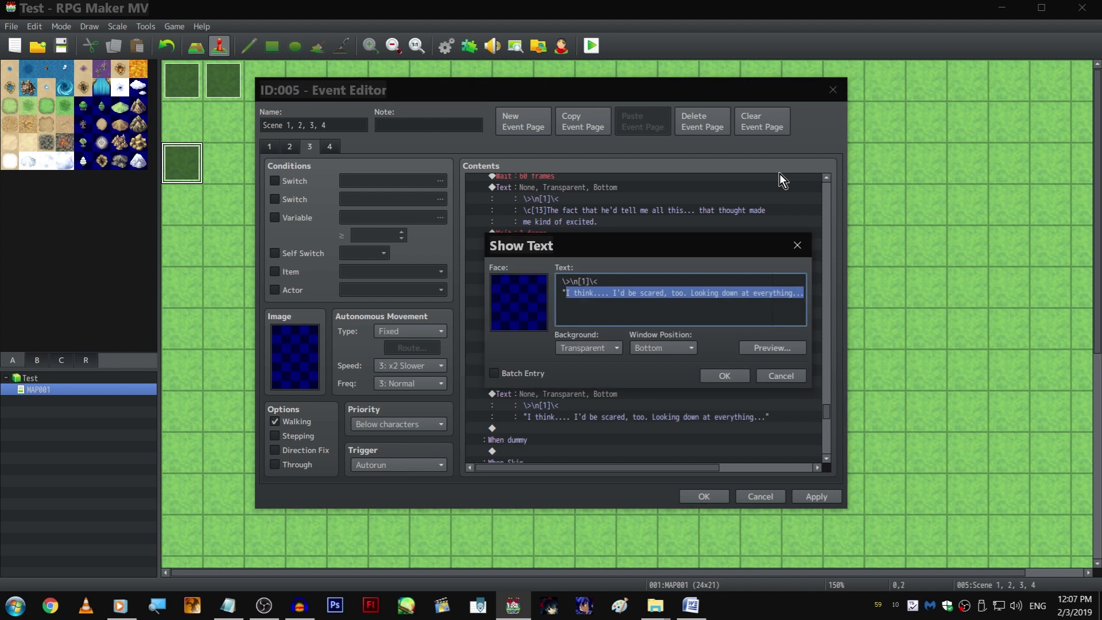
pyautogui.write('A')
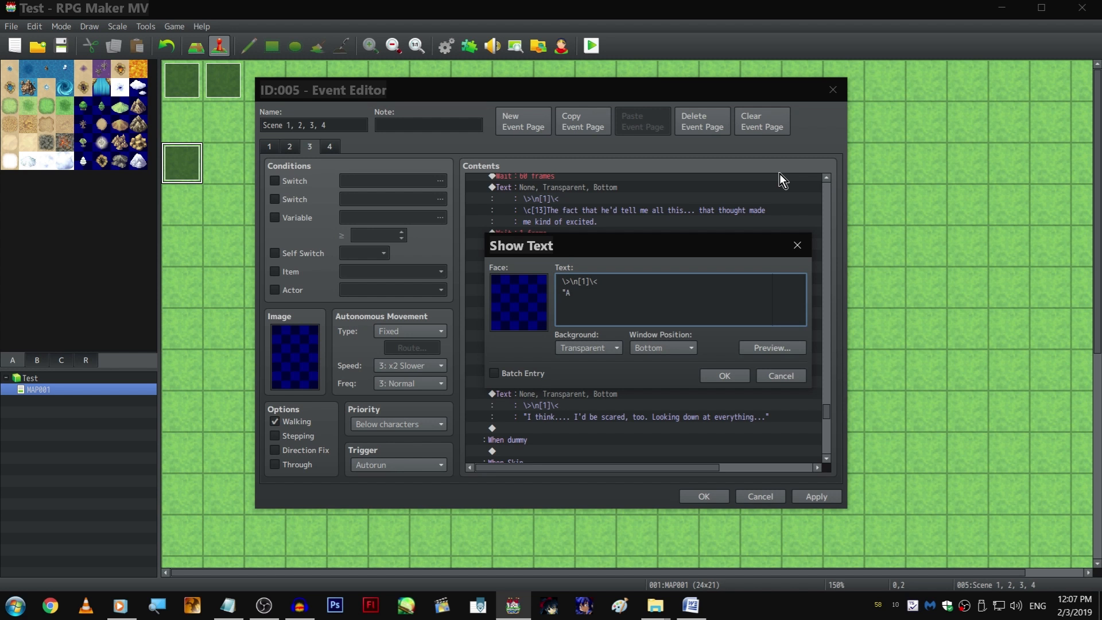
pyautogui.write('hhhh, I')
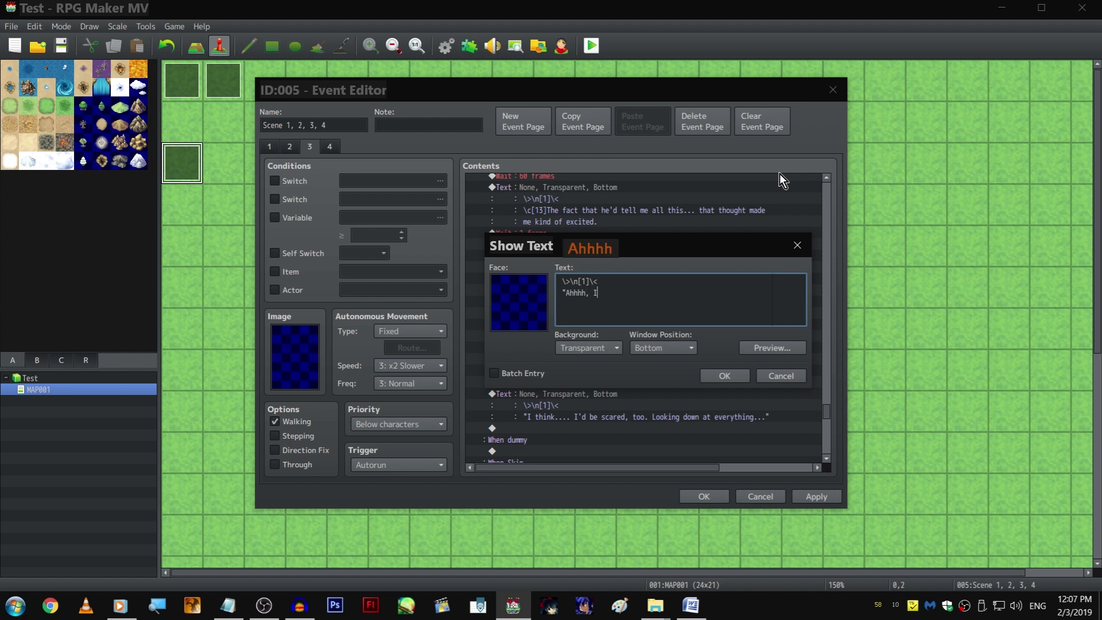
pyautogui.write("'m freaking out just t")
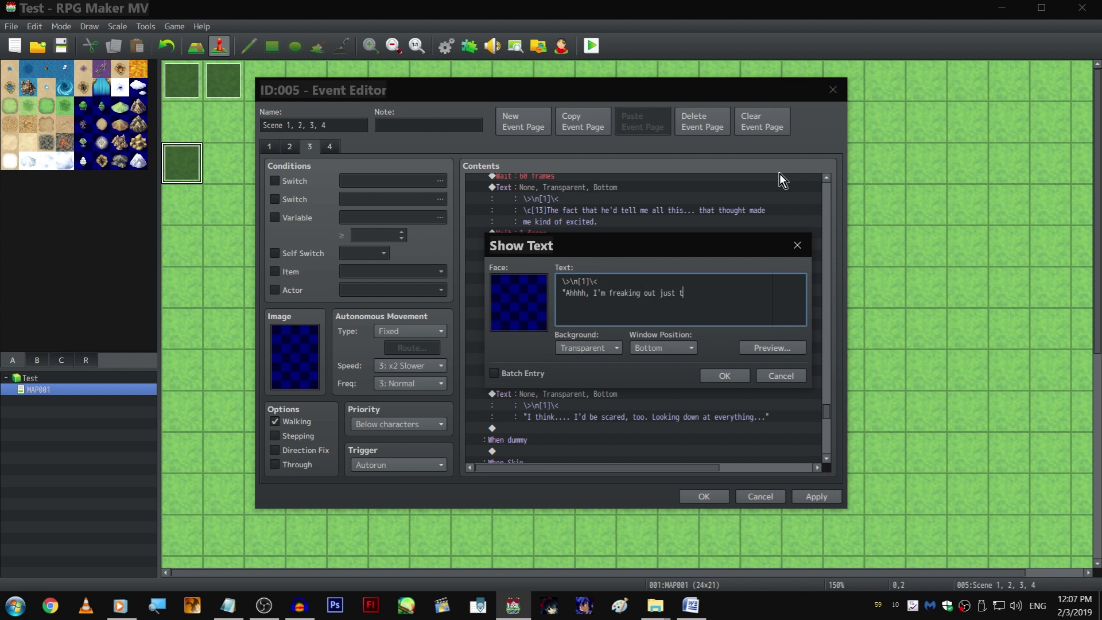
pyautogui.write('hinking about it!')
pyautogui.hotkey('ctrl', 'Return')
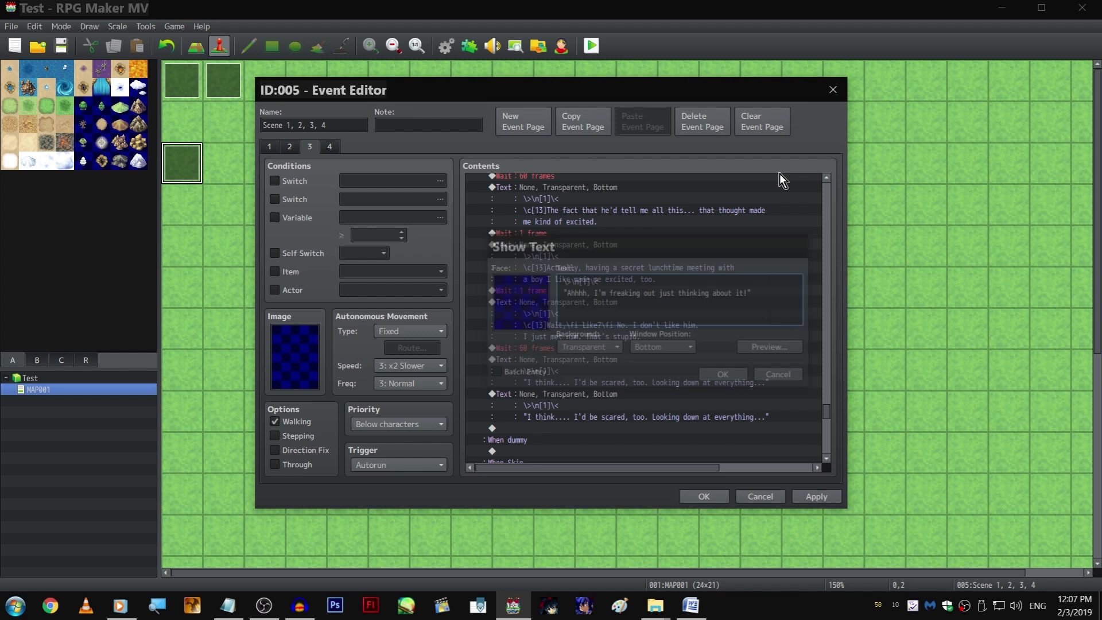
# Insert copies of the one-frame wait before and after the "Ahhhh, I'm freaking out just thinking about it!" message
pyautogui.click(653, 290)
pyautogui.hotkey('ctrl', 'c')
pyautogui.click(622, 400)
pyautogui.hotkey('ctrl', 'v')
pyautogui.click(606, 430)
pyautogui.click(605, 440)
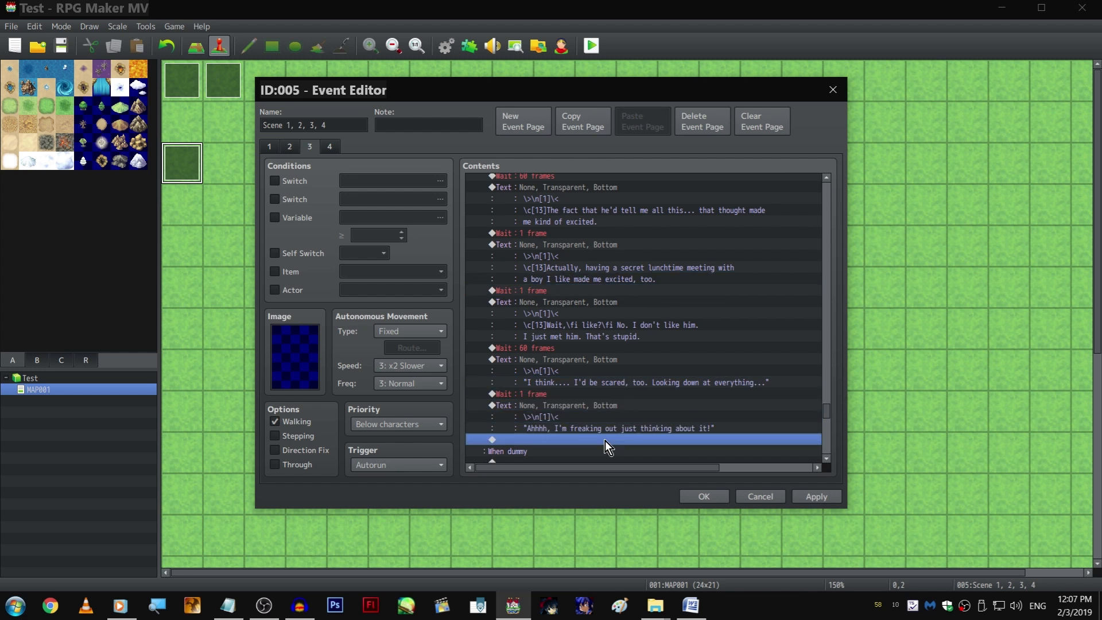
pyautogui.hotkey('ctrl', 'v')
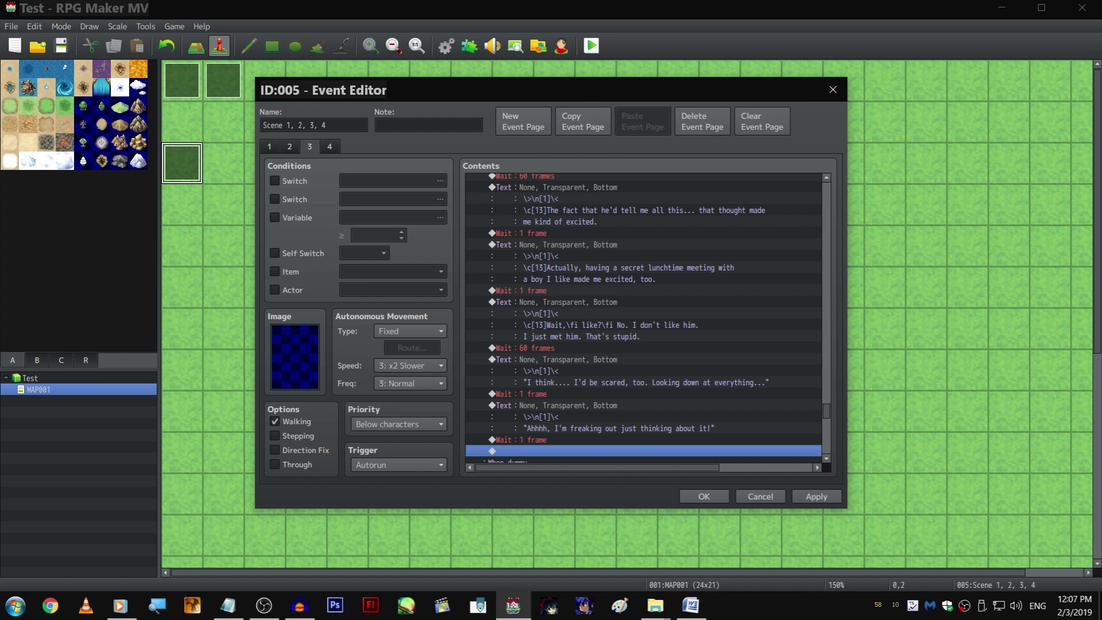
# Add a second exclamation mark to the end of the "Ahhhh, I'm freaking out just thinking about it!" message
pyautogui.doubleClick(591, 404)
pyautogui.write('!')
pyautogui.click(726, 376)
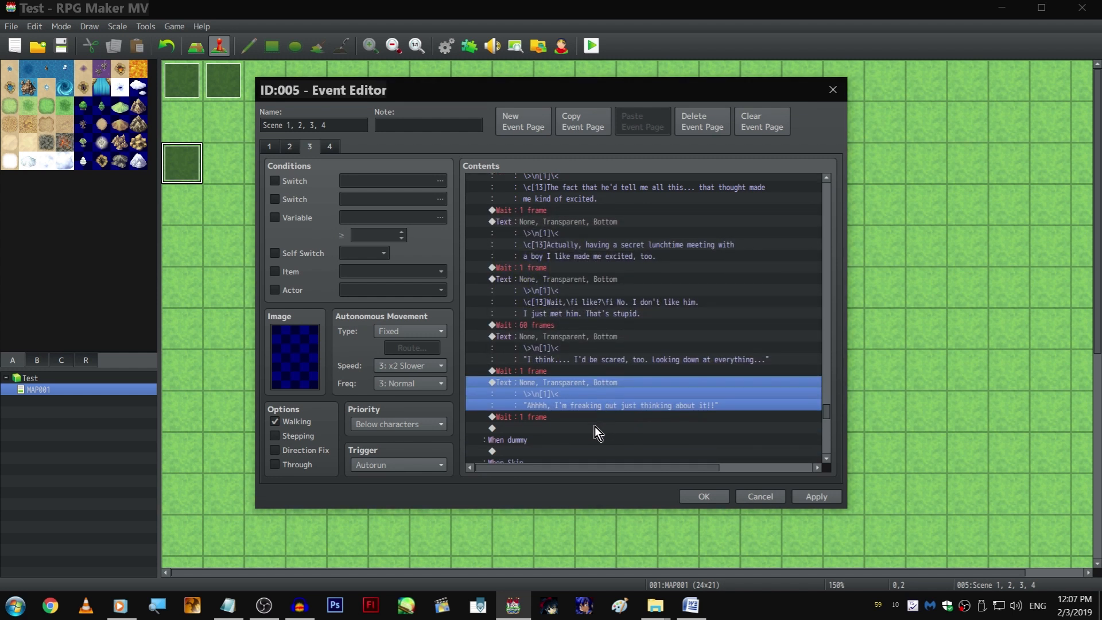
# Duplicate the freaking-out message after the wait and rewrite it as "\c[13]I was attempting to over-exaggerate my reaction for comedic effect, likely failing miserably."
pyautogui.click(594, 427)
pyautogui.hotkey('ctrl', 'v')
pyautogui.doubleClick(579, 422)
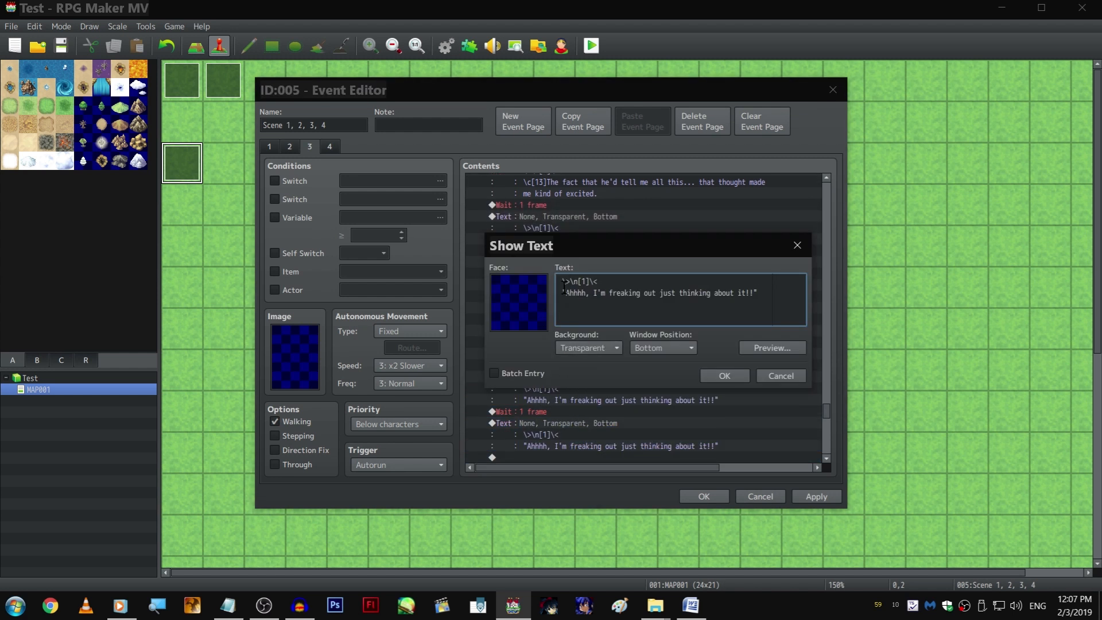
pyautogui.moveTo(562, 293); pyautogui.dragTo(758, 293)
pyautogui.write('\\c[13]')
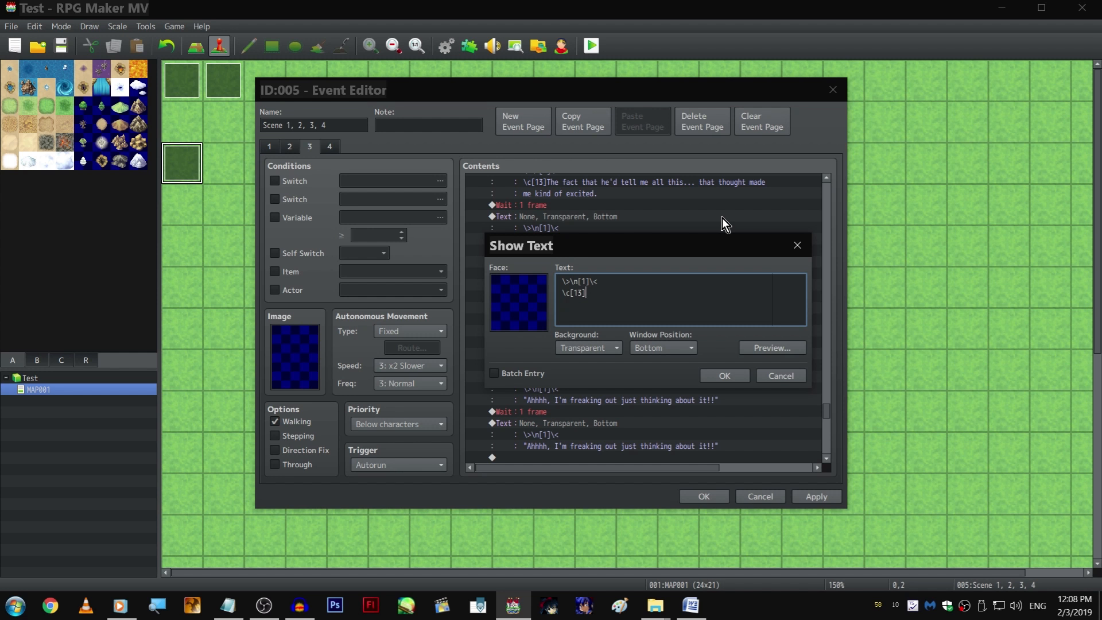
pyautogui.write('I was attemping')
pyautogui.press('BackSpace')
pyautogui.press('BackSpace')
pyautogui.press('BackSpace')
pyautogui.press('BackSpace')
pyautogui.write('pting to over-exaggerate m')
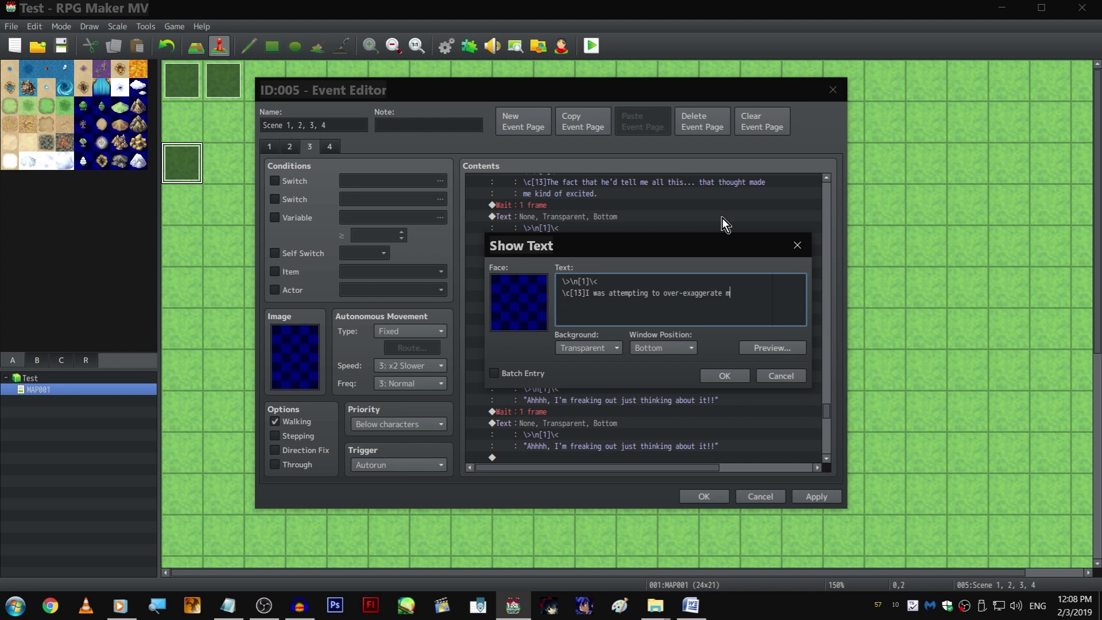
pyautogui.write('y reaction forcomedic effect, likely failing miserably .')
pyautogui.hotkey('ctrl', 'Return')
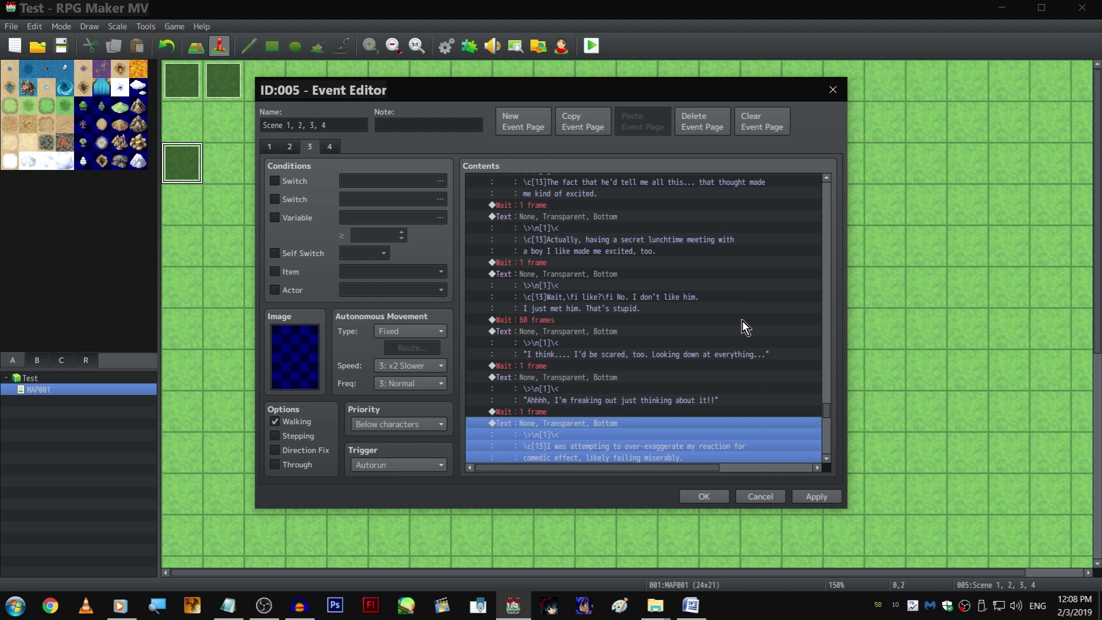
# Copy the earlier block with the 10-frame wait, ZephyrBattlePose4 picture and Zephyr message to the end of the branch, after the over-exaggerate narration
pyautogui.scroll(-2, 767, 268)
pyautogui.scroll(2, 639, 313)
pyautogui.scroll(5, 604, 275)
pyautogui.click(605, 261)
pyautogui.click(605, 240)
pyautogui.moveTo(606, 241); pyautogui.dragTo(600, 274)
pyautogui.scroll(-5, 604, 315)
pyautogui.click(578, 272)
pyautogui.hotkey('ctrl', 'v')
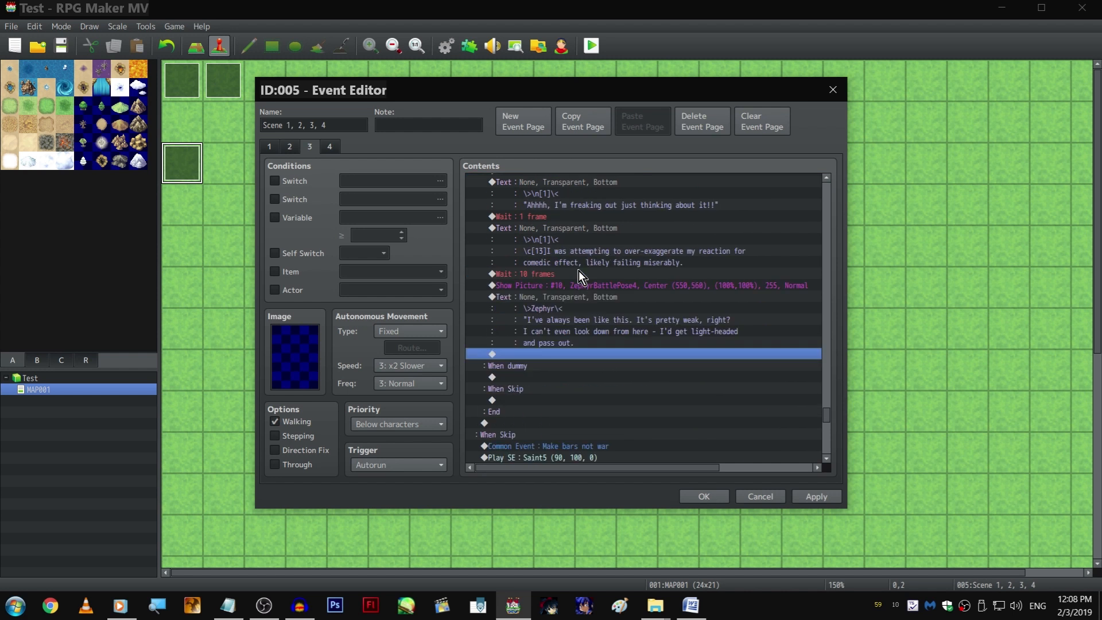
pyautogui.doubleClick(578, 270)
pyautogui.press('Escape')
# Browse the Zephyr images and set the pasted Show Picture command's image to ZephyrUm5
pyautogui.doubleClick(597, 287)
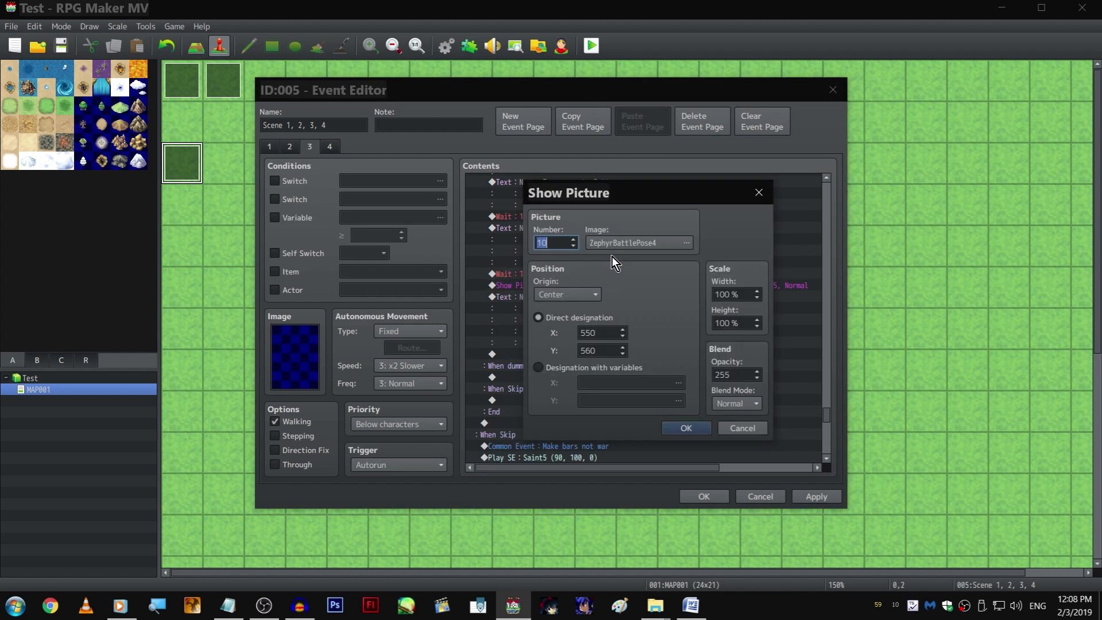
pyautogui.click(612, 242)
pyautogui.scroll(-5, 524, 300)
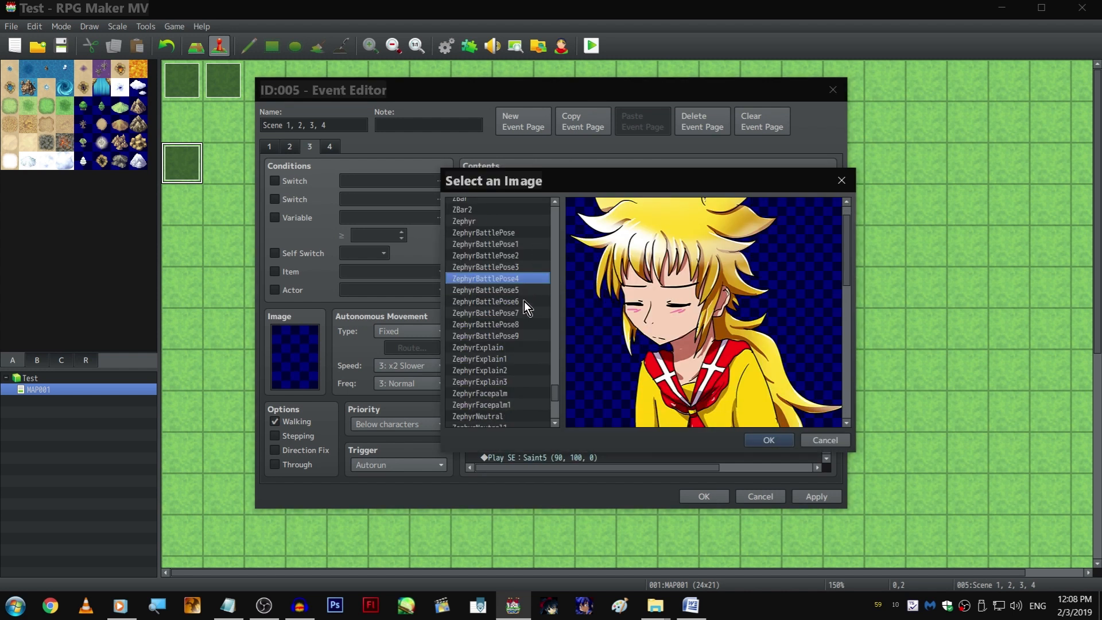
pyautogui.click(522, 324)
pyautogui.click(522, 335)
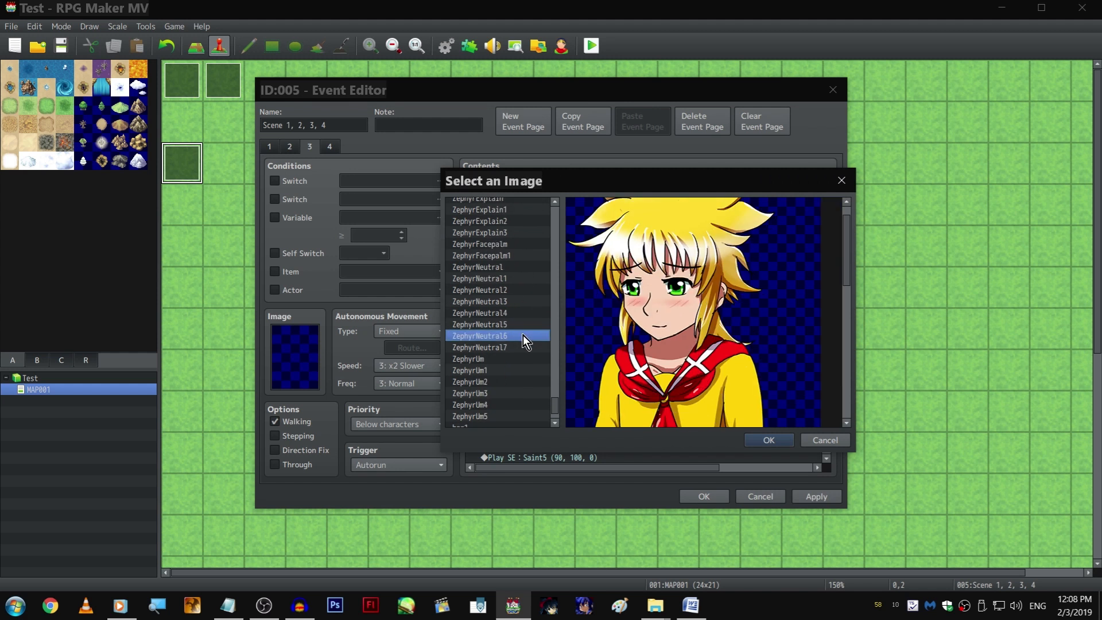
pyautogui.click(522, 346)
pyautogui.scroll(-2, 523, 343)
pyautogui.click(514, 352)
pyautogui.click(515, 361)
pyautogui.click(515, 329)
pyautogui.click(514, 320)
pyautogui.click(516, 341)
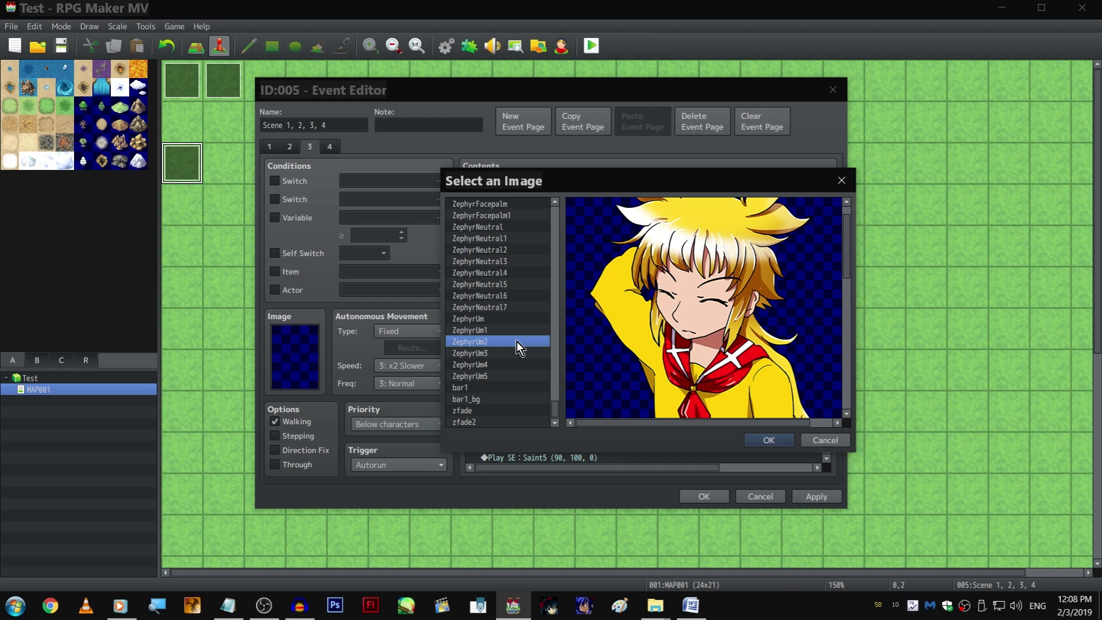
pyautogui.click(518, 373)
pyautogui.click(515, 386)
pyautogui.click(514, 365)
pyautogui.click(512, 374)
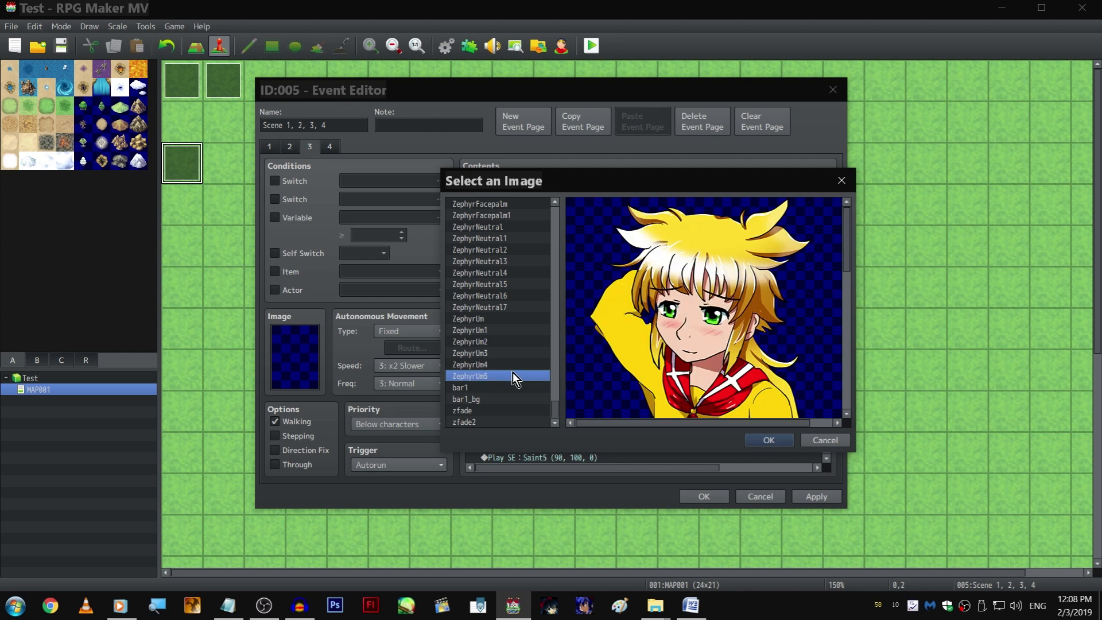
pyautogui.doubleClick(512, 374)
pyautogui.click(707, 427)
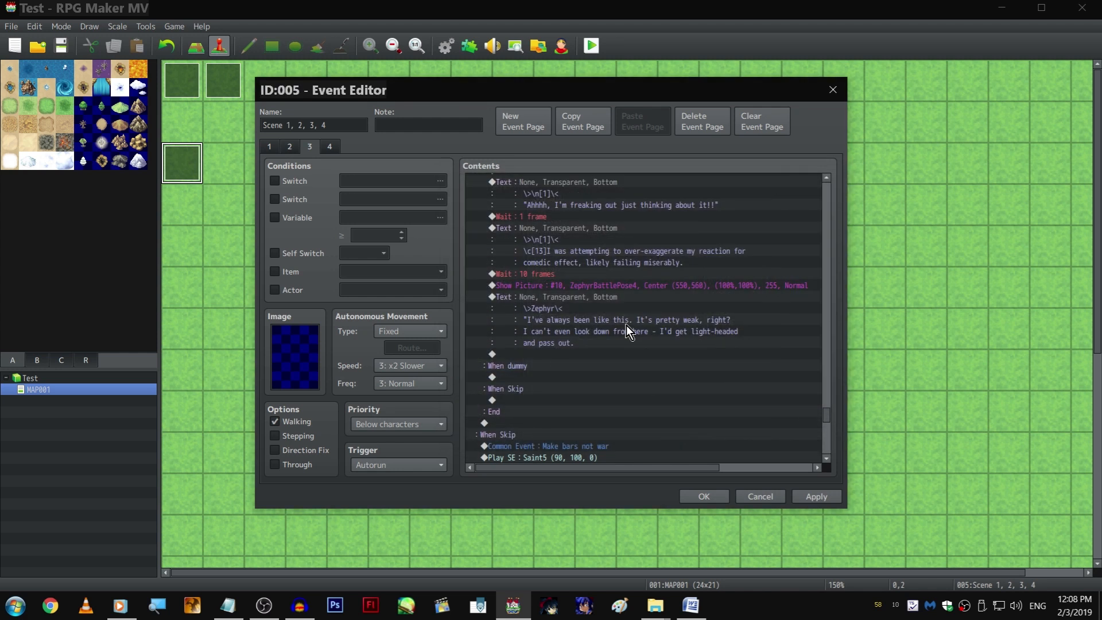
# Replace the pasted Zephyr message's wording with "Hahaha. When you put it that way, it's a pretty rational", keeping the name line and opening quote
pyautogui.doubleClick(618, 294)
pyautogui.click(573, 293)
pyautogui.hotkey('ctrl', 'shift', 'End')
pyautogui.hotkey('shift', 'Left')
pyautogui.hotkey('shift', 'Left')
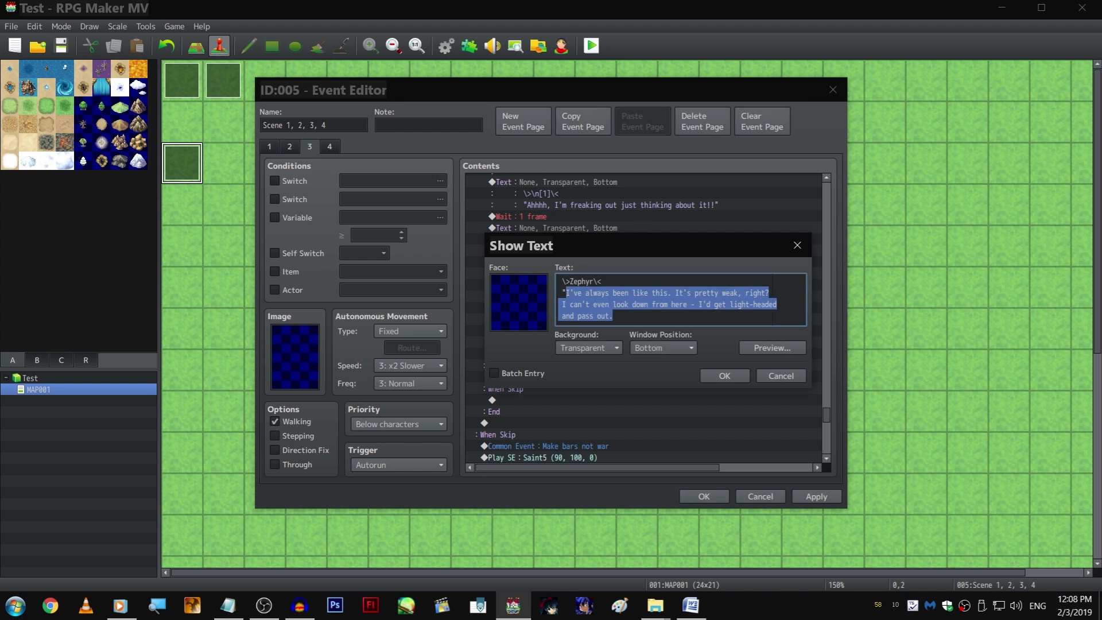
pyautogui.write('Hahaha')
pyautogui.write('. When you put it ')
pyautogui.write("that way, it's ")
pyautogui.write('a pretty ')
pyautogui.write('rational')
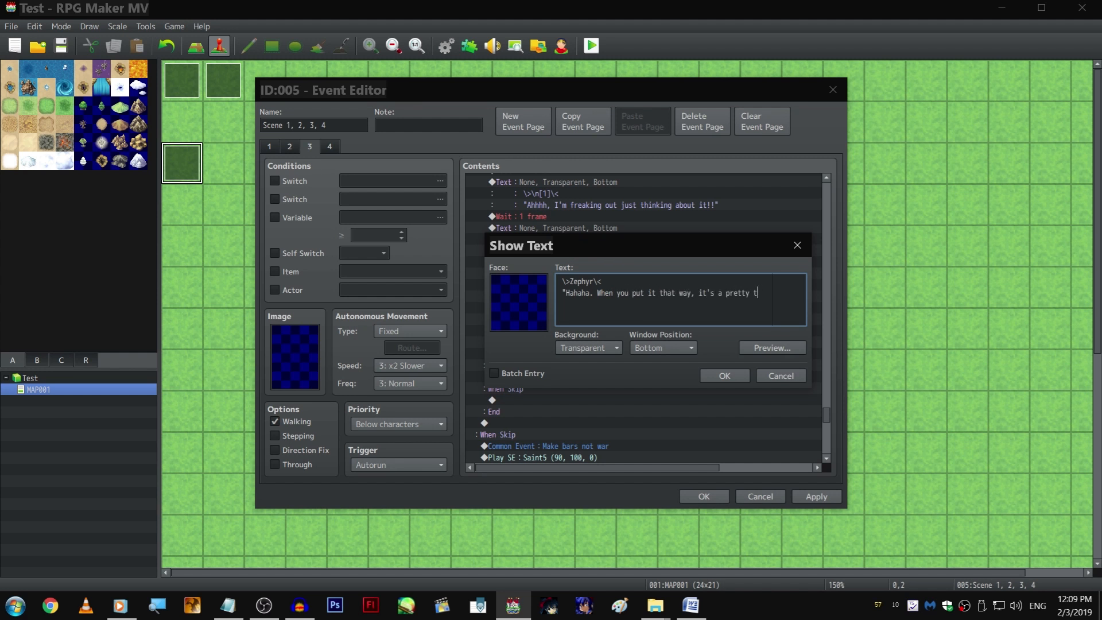
# Finish Zephyr's message on a second line with "fear to have. I just happen to get teased a lot because of it." and a closing quote
pyautogui.press('Return')
pyautogui.write('fear to have. I just happen')
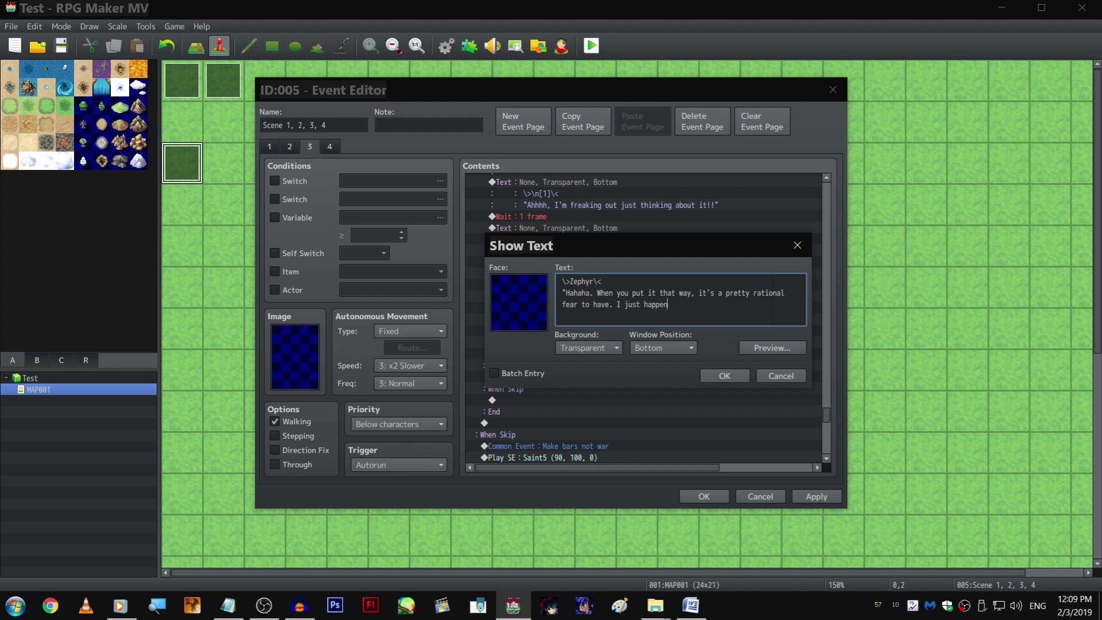
pyautogui.write(' to get teased a lot because of it."')
pyautogui.hotkey('ctrl', 'Return')
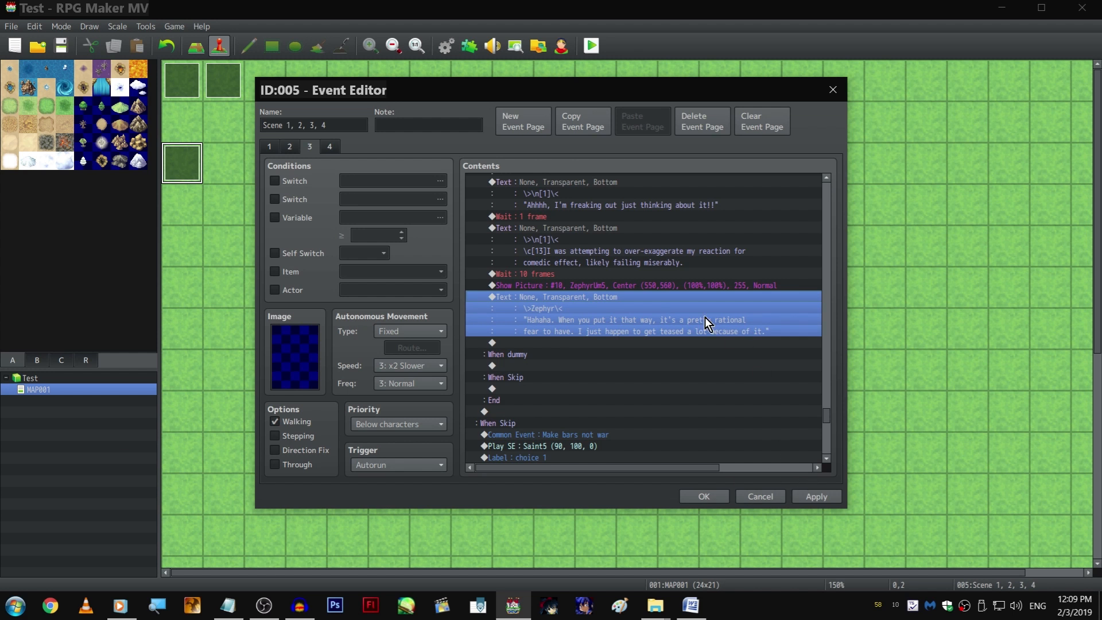
# Duplicate the ZephyrUm5 picture command and its "Hahaha" message directly below the originals
pyautogui.keyDown('shift'); pyautogui.click(639, 287); pyautogui.keyUp('shift')
pyautogui.click(625, 343)
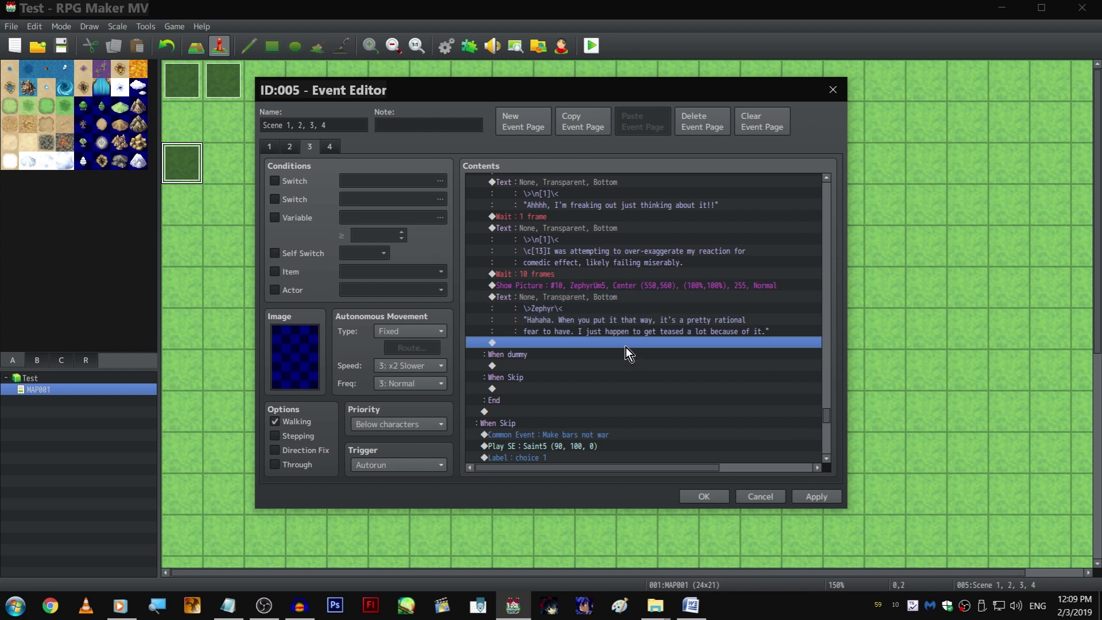
pyautogui.hotkey('ctrl', 'v')
# Set the duplicated Show Picture command's image to ZephyrUm3
pyautogui.doubleClick(625, 342)
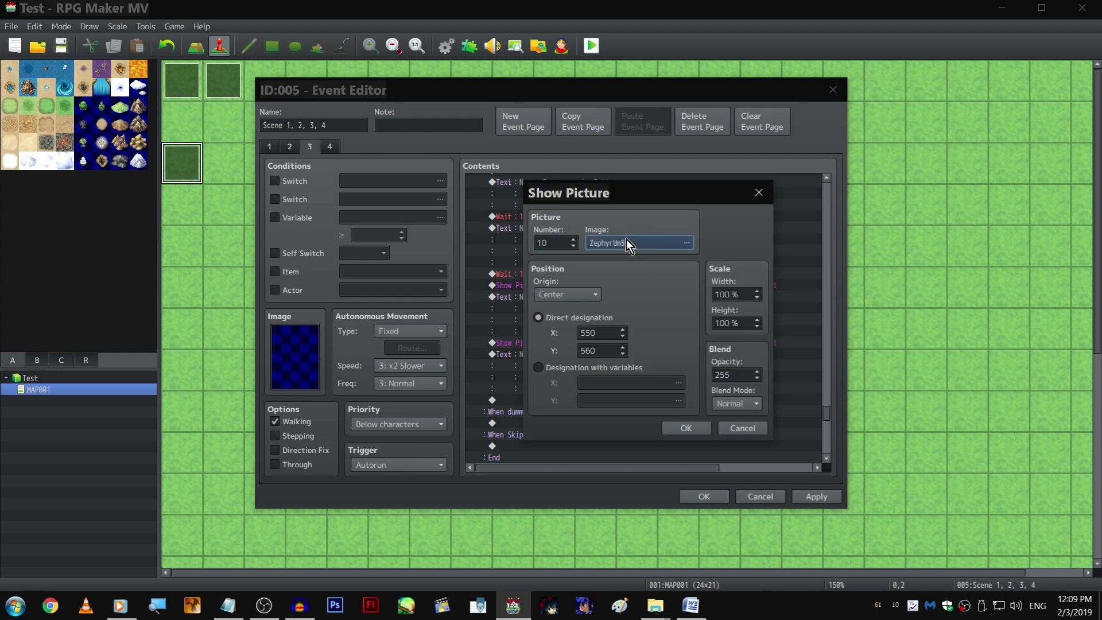
pyautogui.click(626, 240)
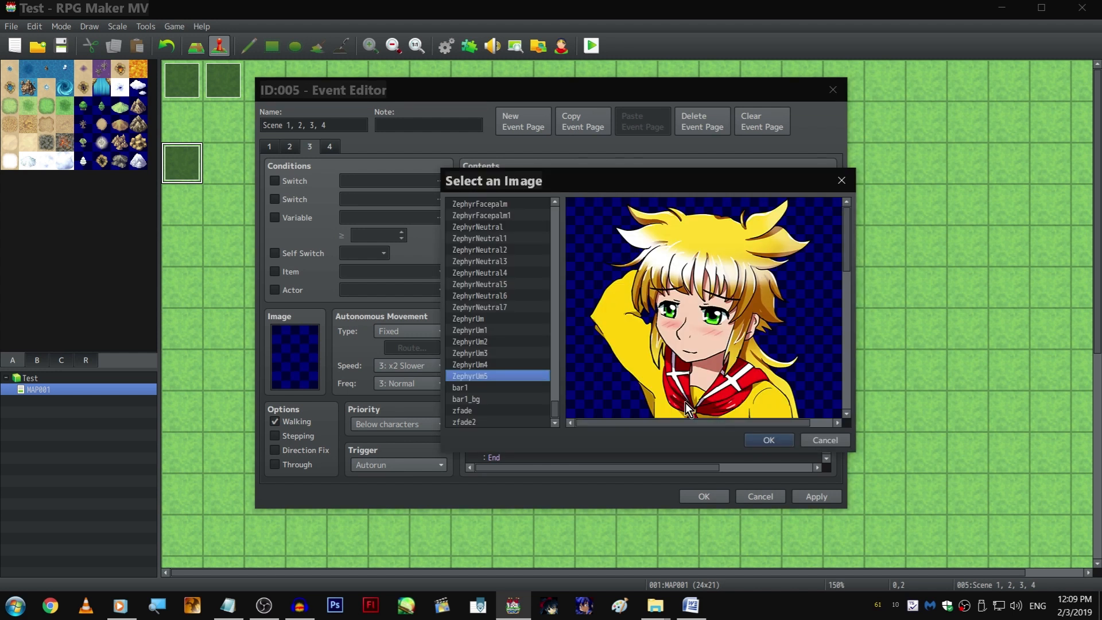
pyautogui.press('Up')
pyautogui.press('Down')
pyautogui.press('Down')
pyautogui.press('Up')
pyautogui.press('Up')
pyautogui.press('Up')
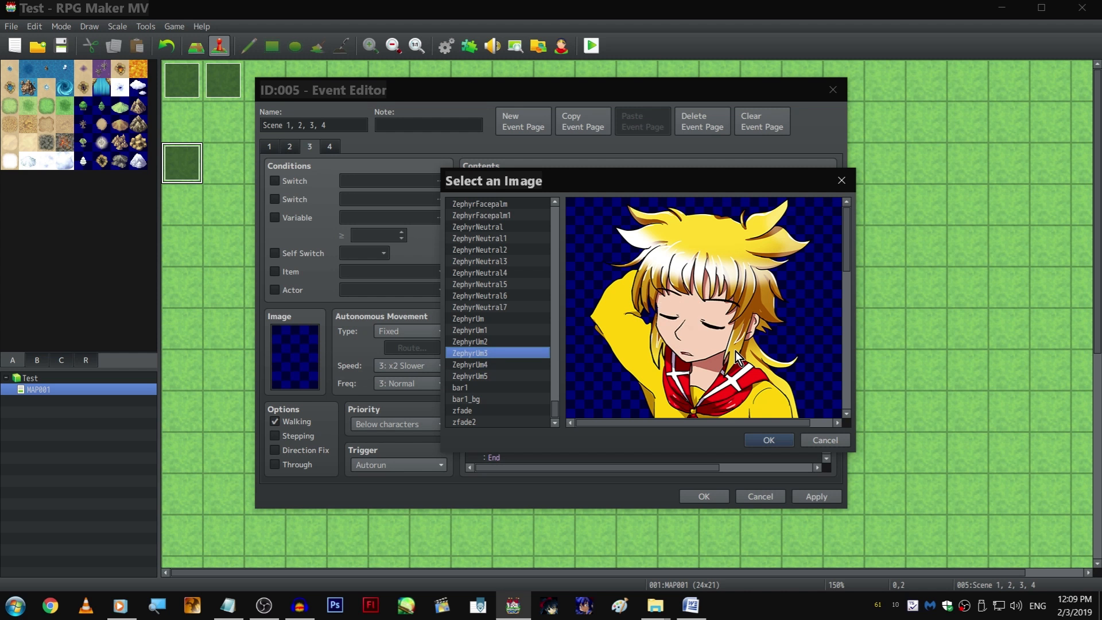
pyautogui.press('Return')
pyautogui.press('Return')
# Rewrite the duplicated Zephyr message as "Normally, I meet someone here for lunch, but it looks like they didn't feel like showing up today."
pyautogui.click(646, 354)
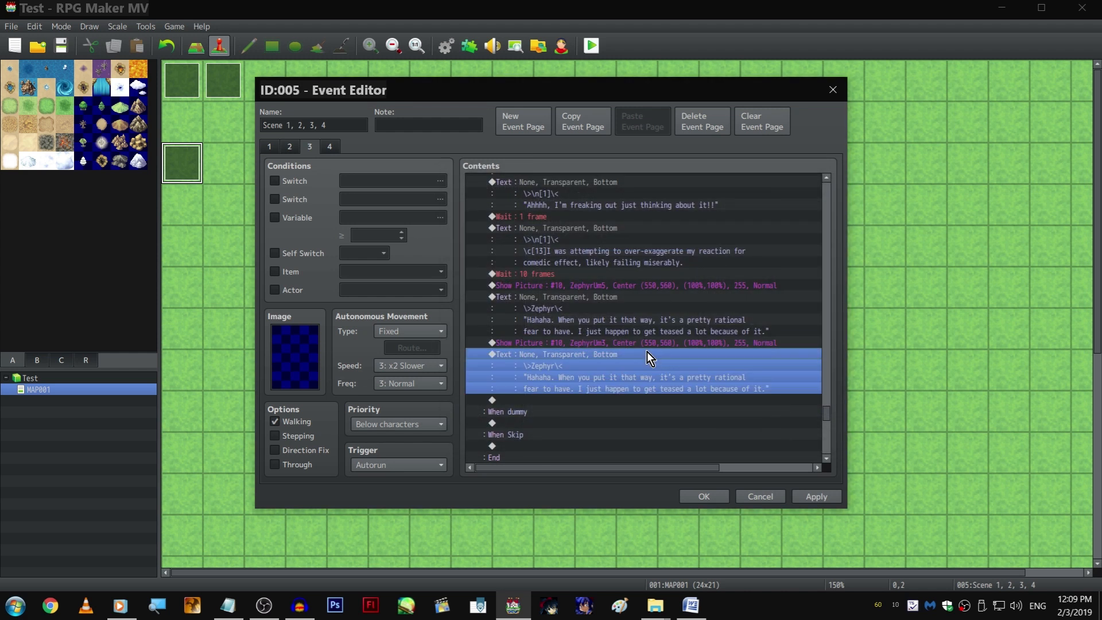
pyautogui.doubleClick(646, 352)
pyautogui.press('Down')
pyautogui.press('Right')
pyautogui.hotkey('ctrl', 'shift', 'End')
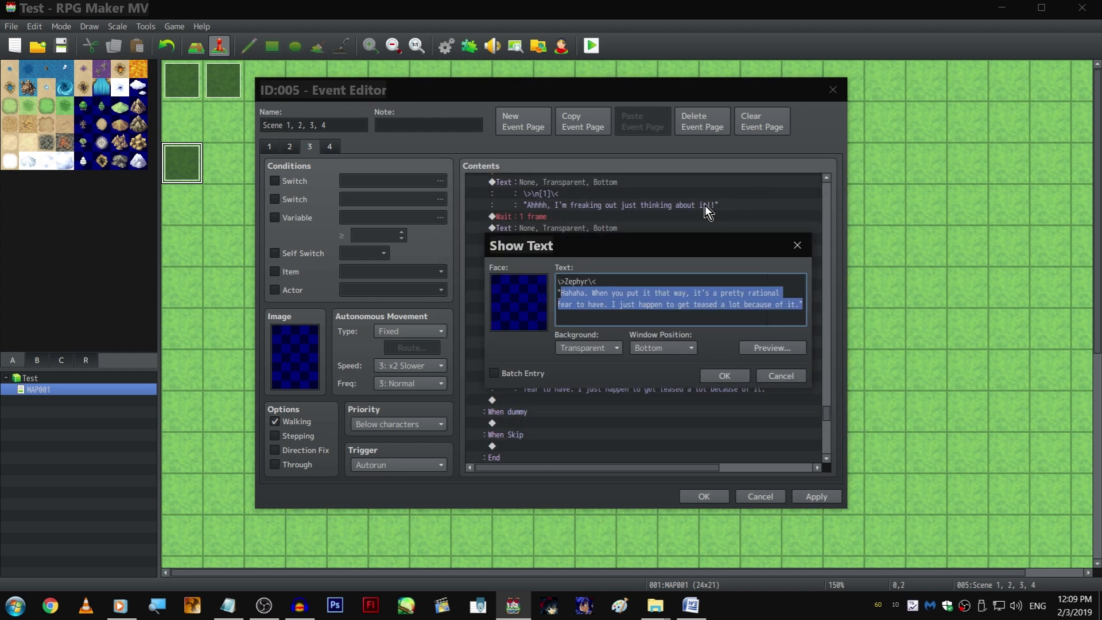
pyautogui.write('Normally,')
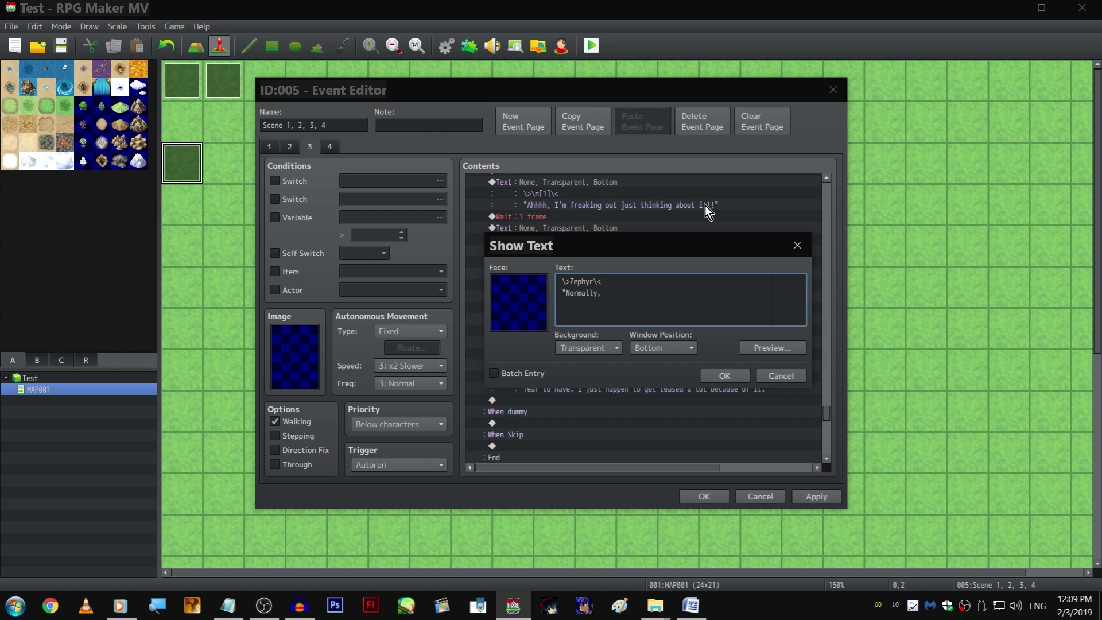
pyautogui.write(' I meet someone here for lunch, but it looks lik')
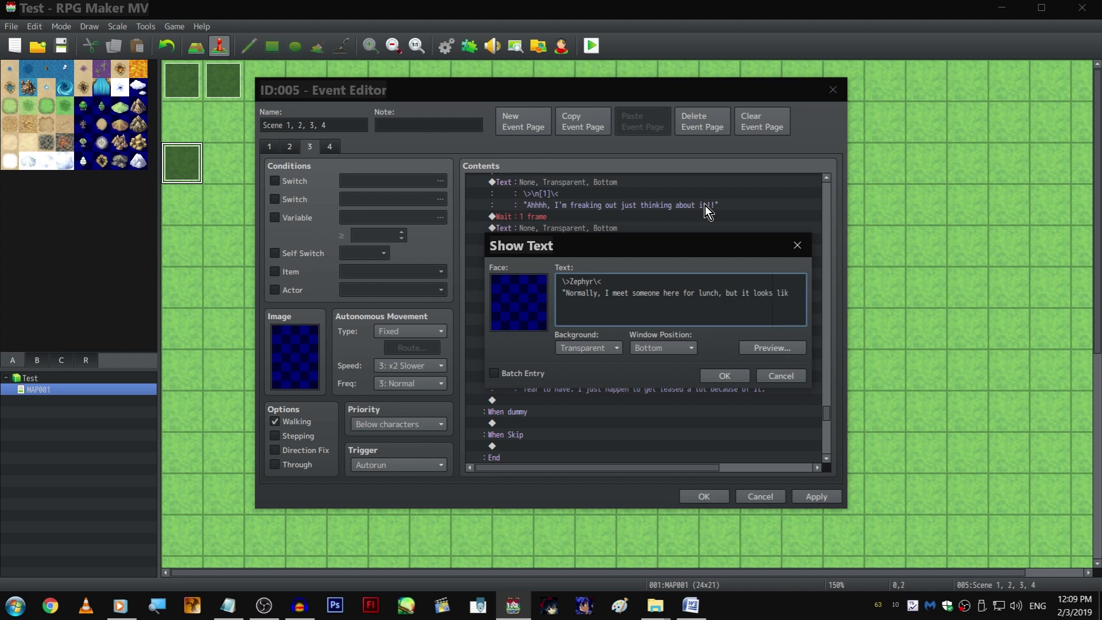
pyautogui.write('e they')
pyautogui.press('BackSpace')
pyautogui.press('BackSpace')
pyautogui.press('BackSpace')
pyautogui.press('BackSpace')
pyautogui.press('BackSpace')
pyautogui.write("they didn't feel up")
pyautogui.press('BackSpace')
pyautogui.press('BackSpace')
pyautogui.press('BackSpace')
pyautogui.write('like showing up today."')
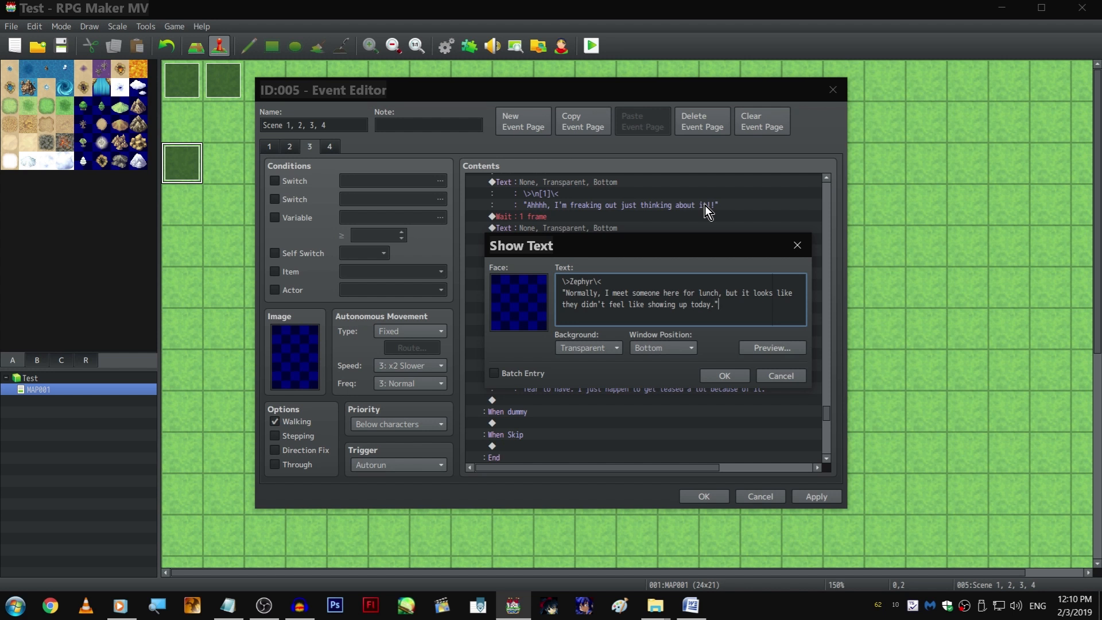
pyautogui.hotkey('ctrl', 'Return')
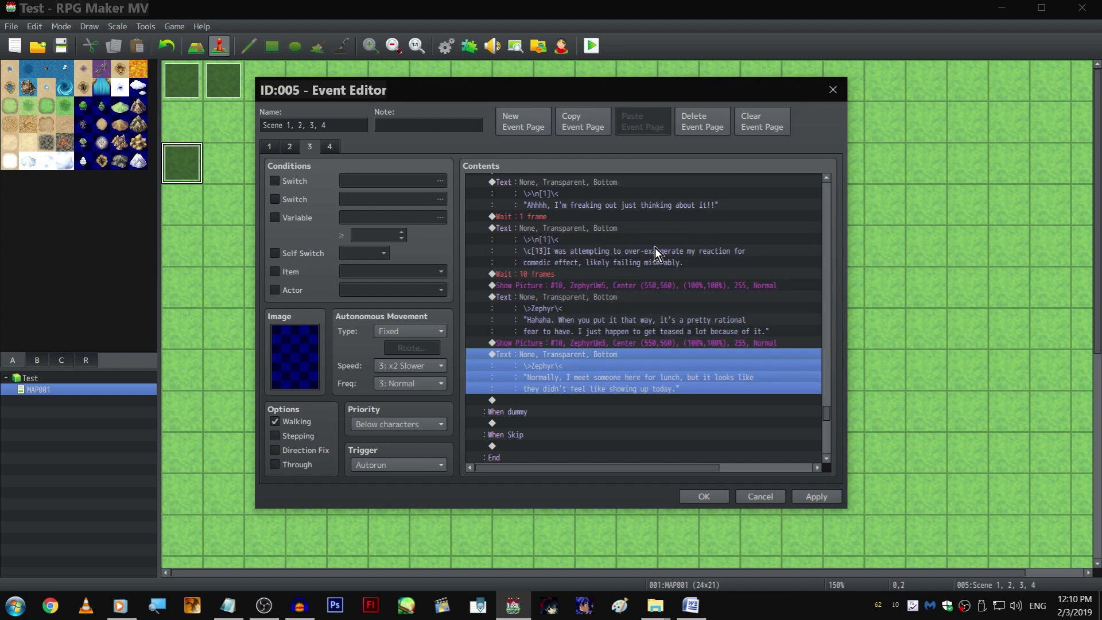
# Insert a copy of the one-frame wait between the "Hahaha" message and the ZephyrUm3 picture command
pyautogui.click(623, 262)
pyautogui.click(582, 216)
pyautogui.click(596, 331)
pyautogui.hotkey('ctrl', 'v')
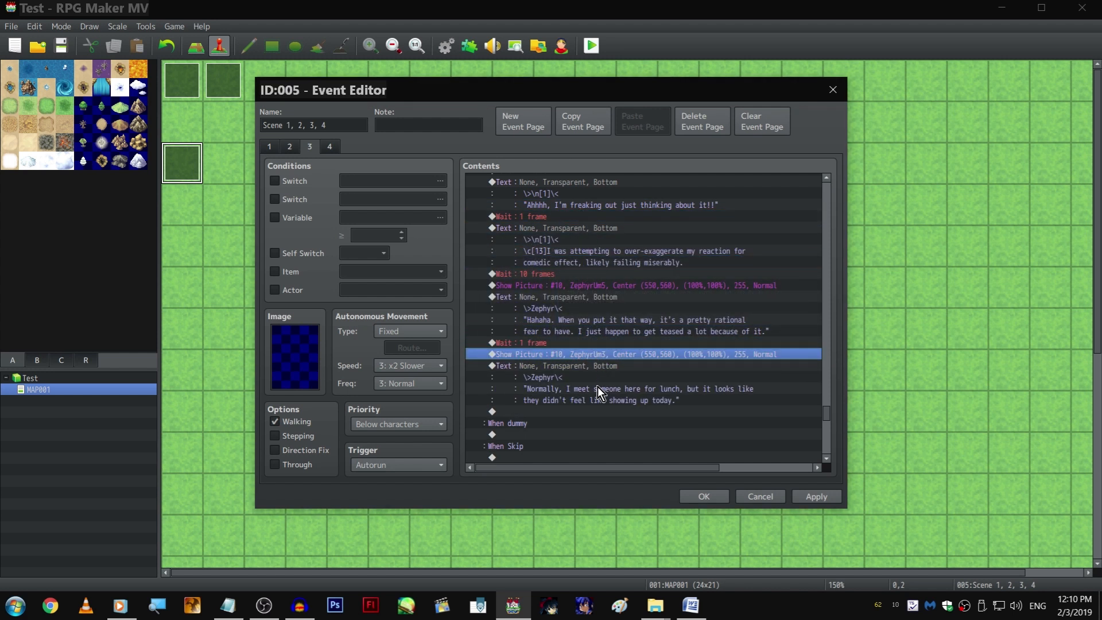
# Copy the "I was attempting to over-exaggerate" narration to the end of the branch, after Zephyr's lunch message
pyautogui.scroll(2, 597, 387)
pyautogui.click(584, 318)
pyautogui.scroll(-4, 590, 341)
pyautogui.hotkey('ctrl', 'c')
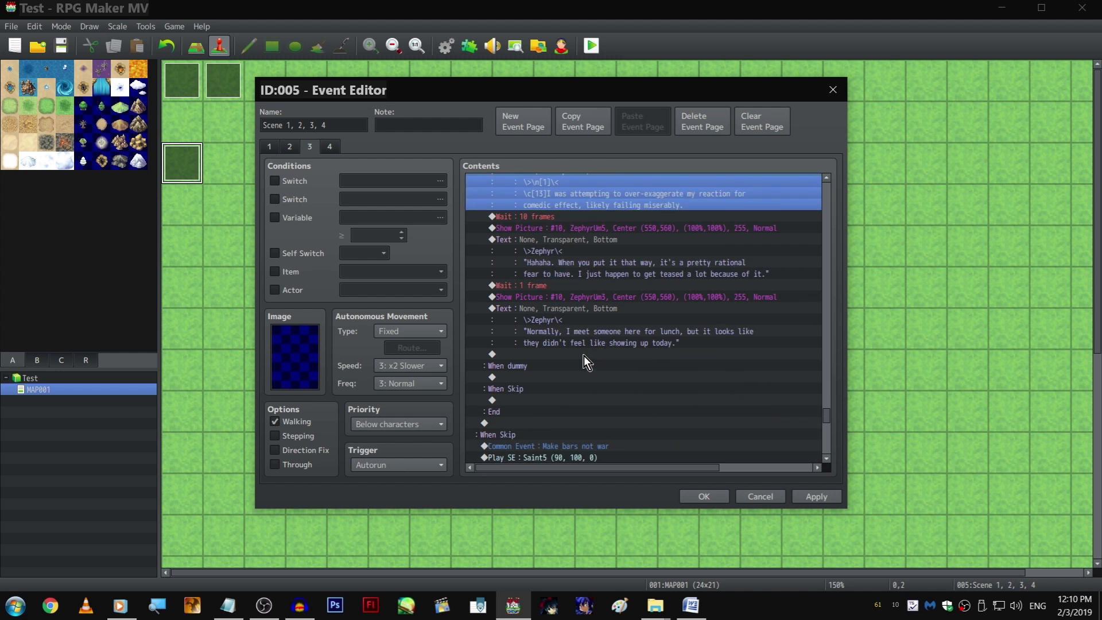
pyautogui.click(582, 354)
pyautogui.hotkey('ctrl', 'v')
# Insert a copy of the one-frame wait between Zephyr's lunch message and the copied narration
pyautogui.click(575, 284)
pyautogui.hotkey('ctrl', 'c')
pyautogui.click(594, 360)
pyautogui.click(595, 352)
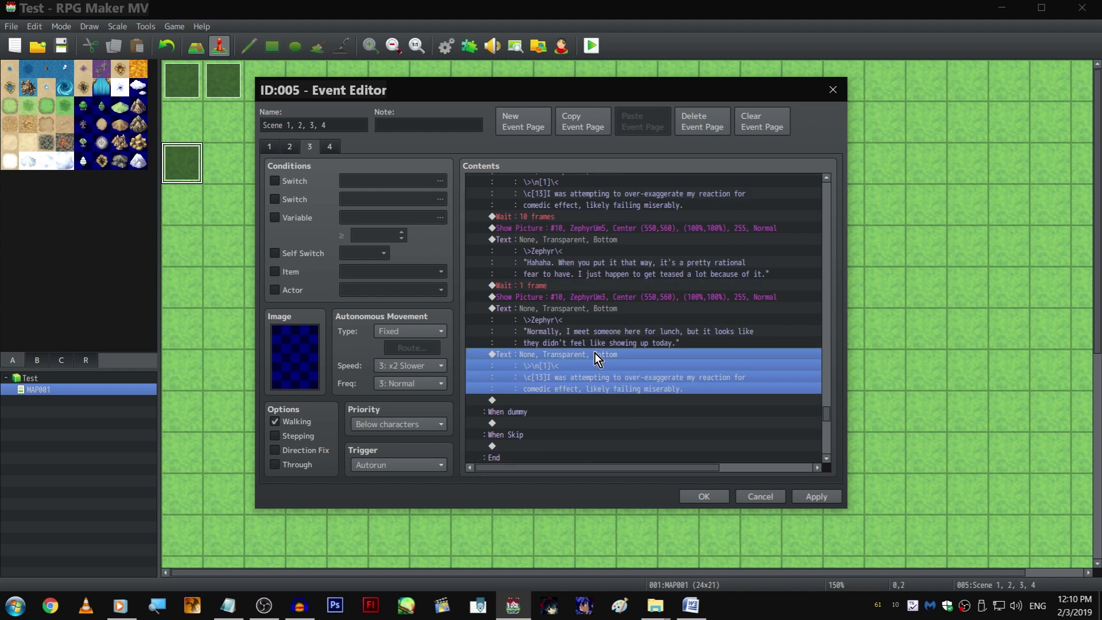
pyautogui.hotkey('ctrl', 'v')
# Rewrite the copied narration as "Was it Akira? I bet it's totally Akira.", keeping the \c[13] color code
pyautogui.press('space')
pyautogui.moveTo(586, 292); pyautogui.dragTo(721, 304)
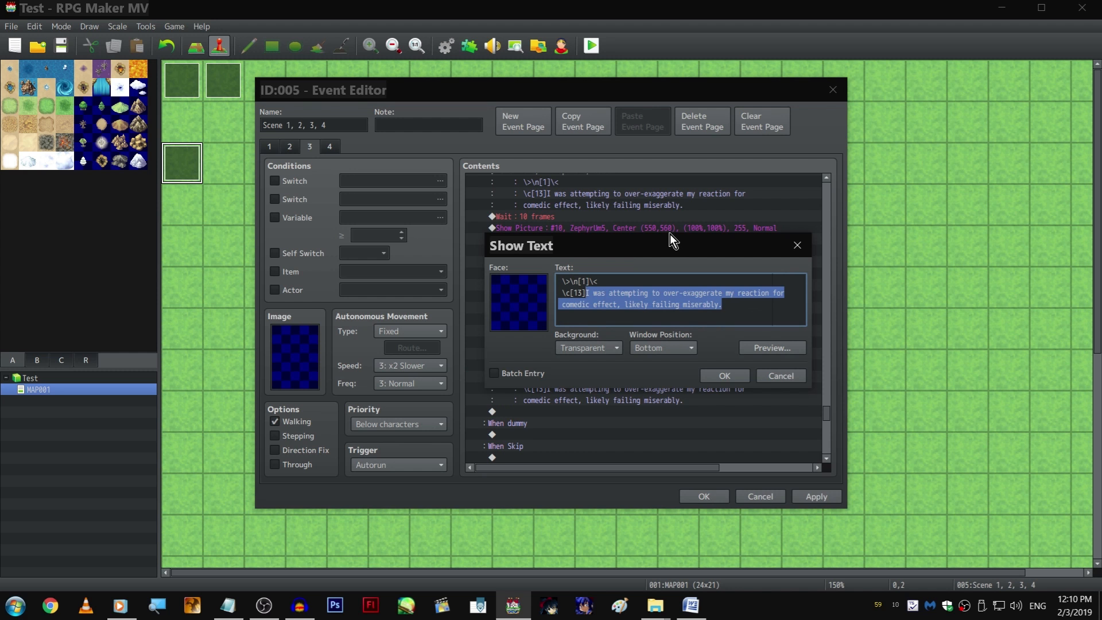
pyautogui.write('Was it A')
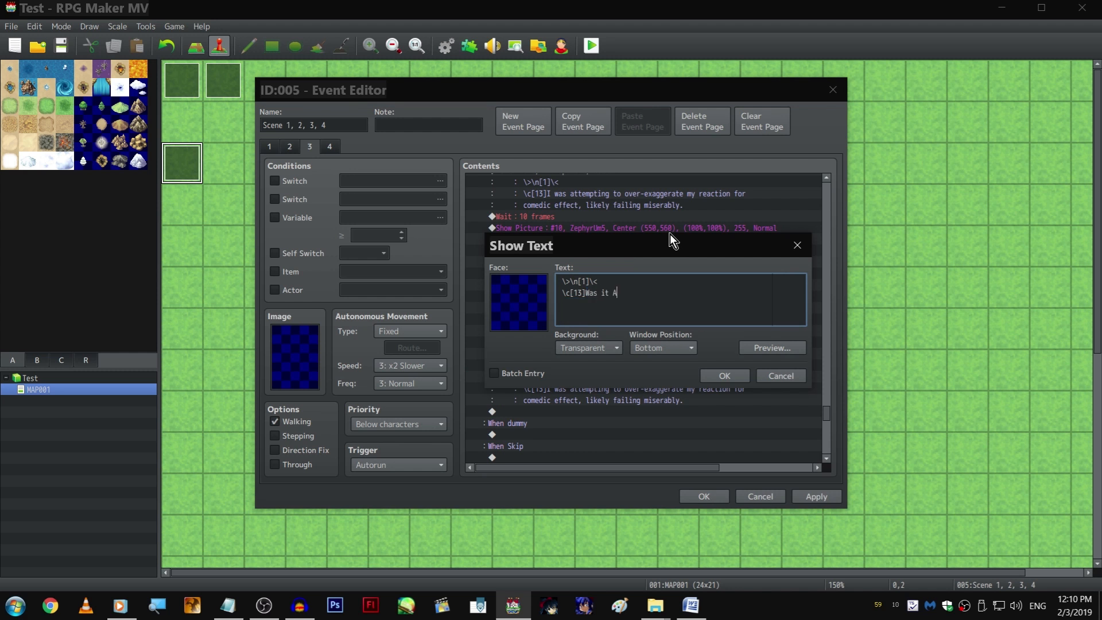
pyautogui.write("kira? I bet it's totally Akira.")
pyautogui.hotkey('ctrl', 'Return')
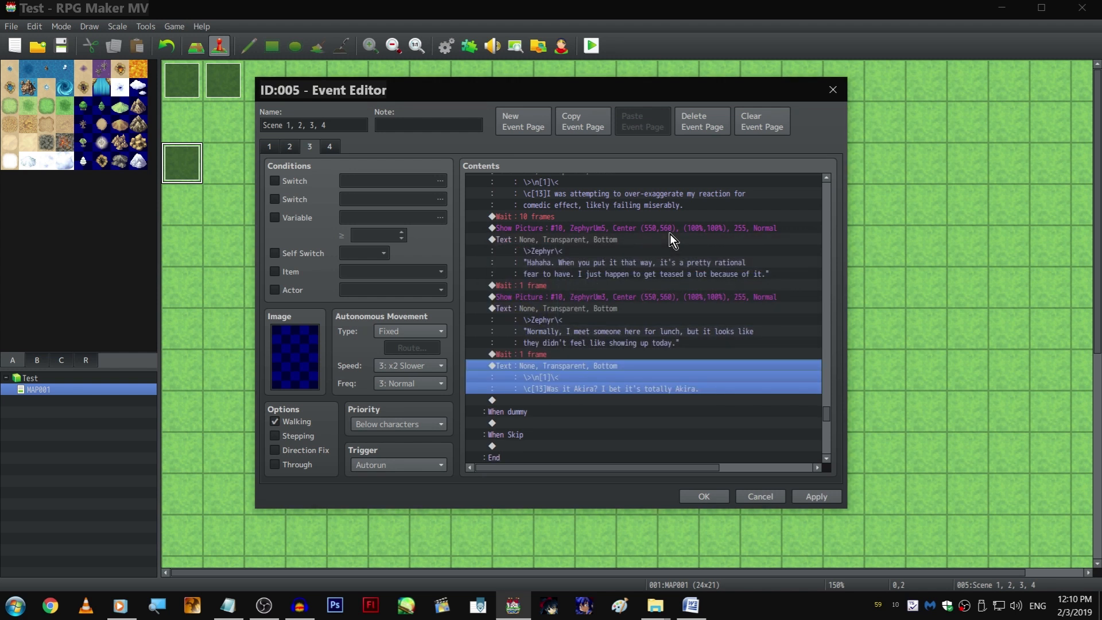
# Add a copy of the one-frame wait after the Akira narration
pyautogui.scroll(-2, 667, 234)
pyautogui.moveTo(624, 263); pyautogui.dragTo(595, 331)
pyautogui.hotkey('ctrl', 'v')
pyautogui.click(570, 388)
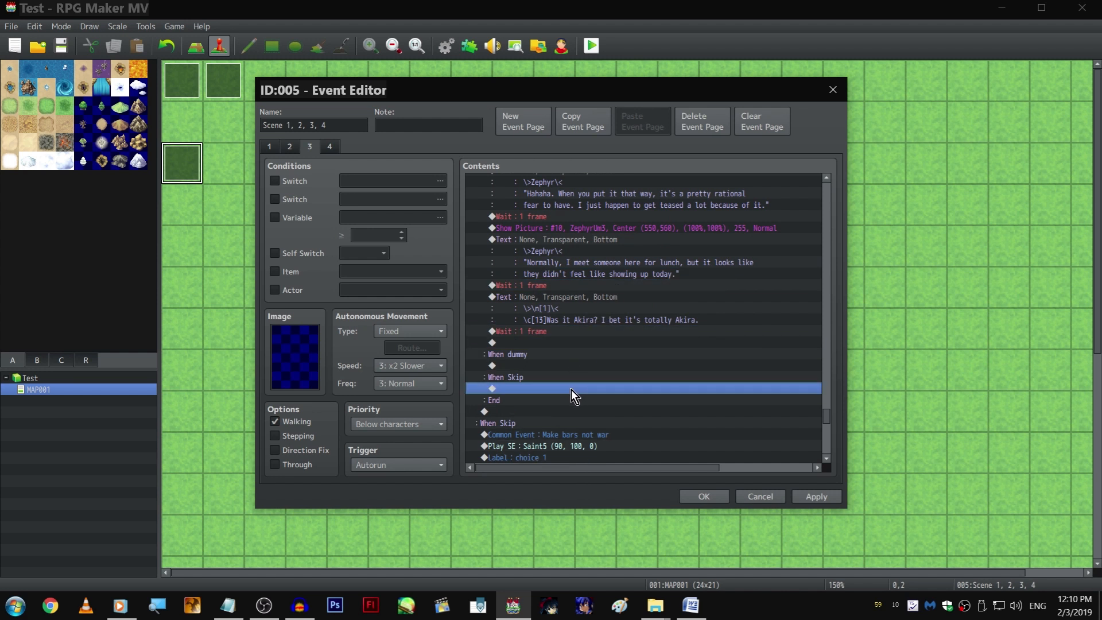
# Copy the "Wait, like? No. I don't like him." narration into the empty nested Skip branch below the Akira narration
pyautogui.scroll(9, 573, 387)
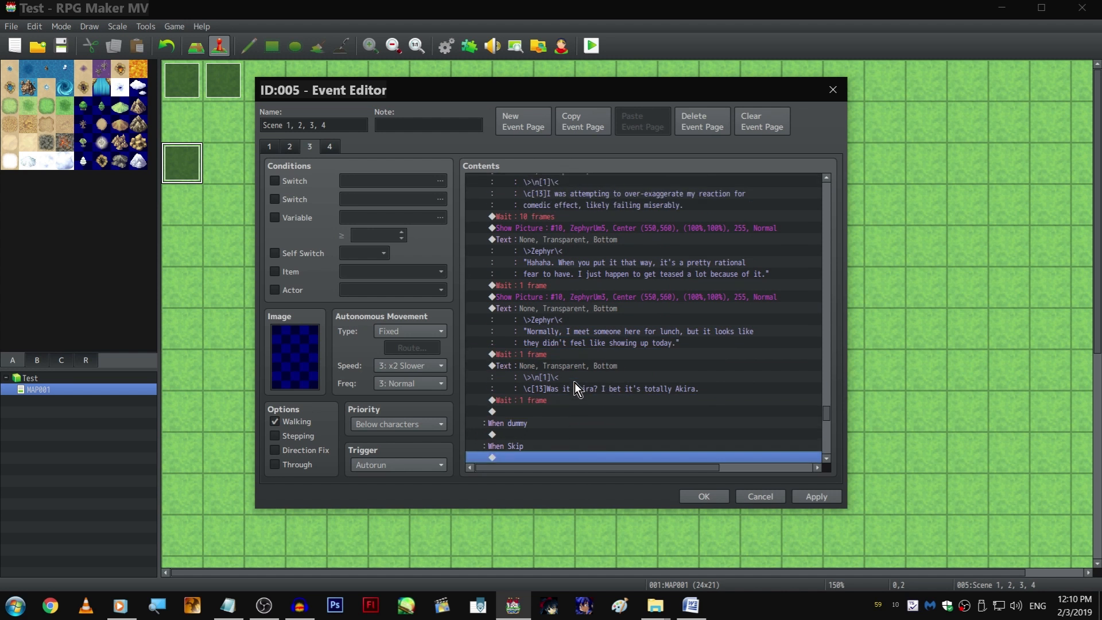
pyautogui.scroll(10, 649, 359)
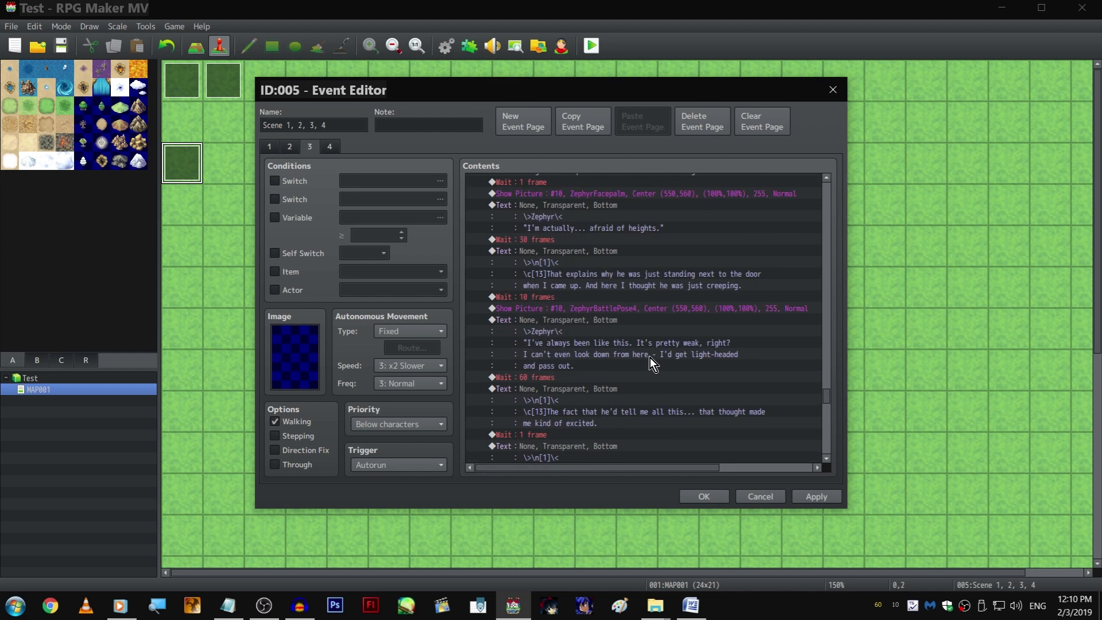
pyautogui.scroll(4, 649, 359)
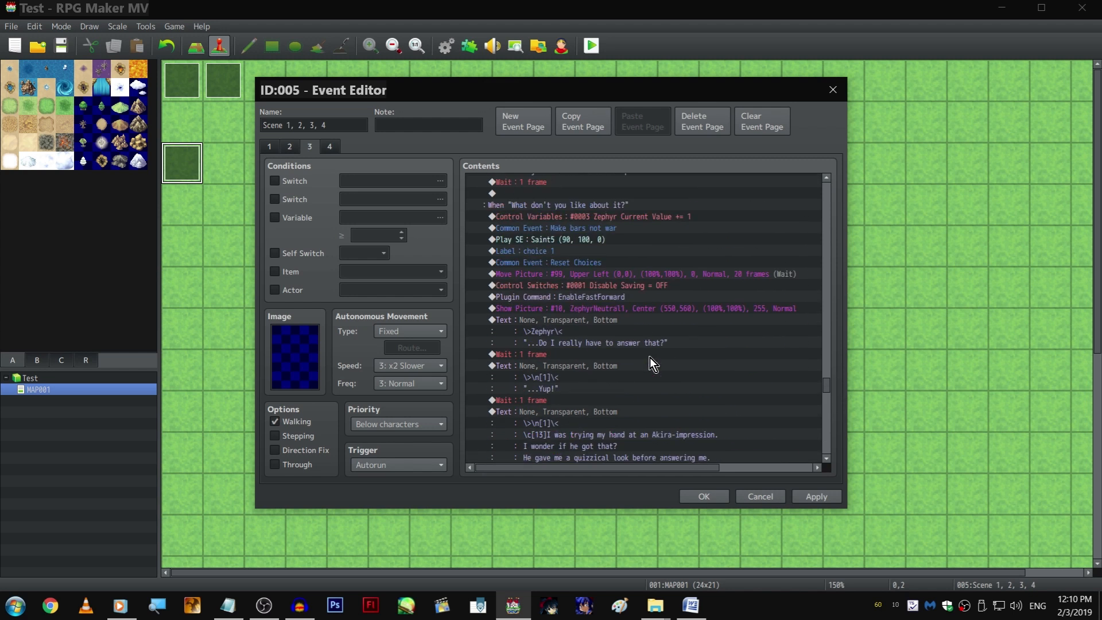
pyautogui.scroll(-10, 632, 338)
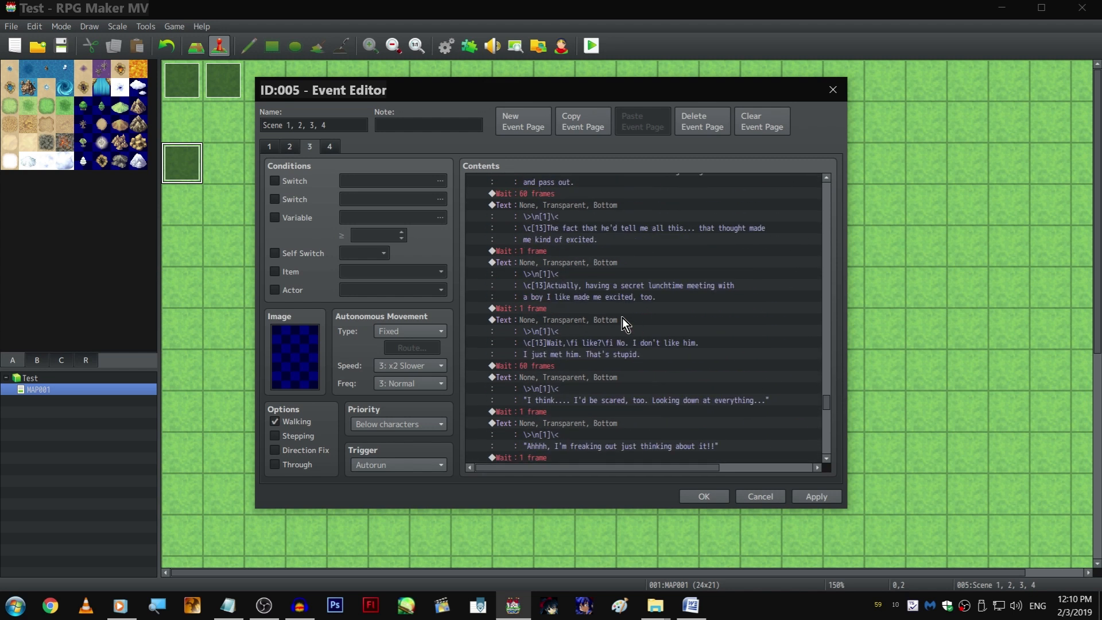
pyautogui.scroll(-3, 588, 345)
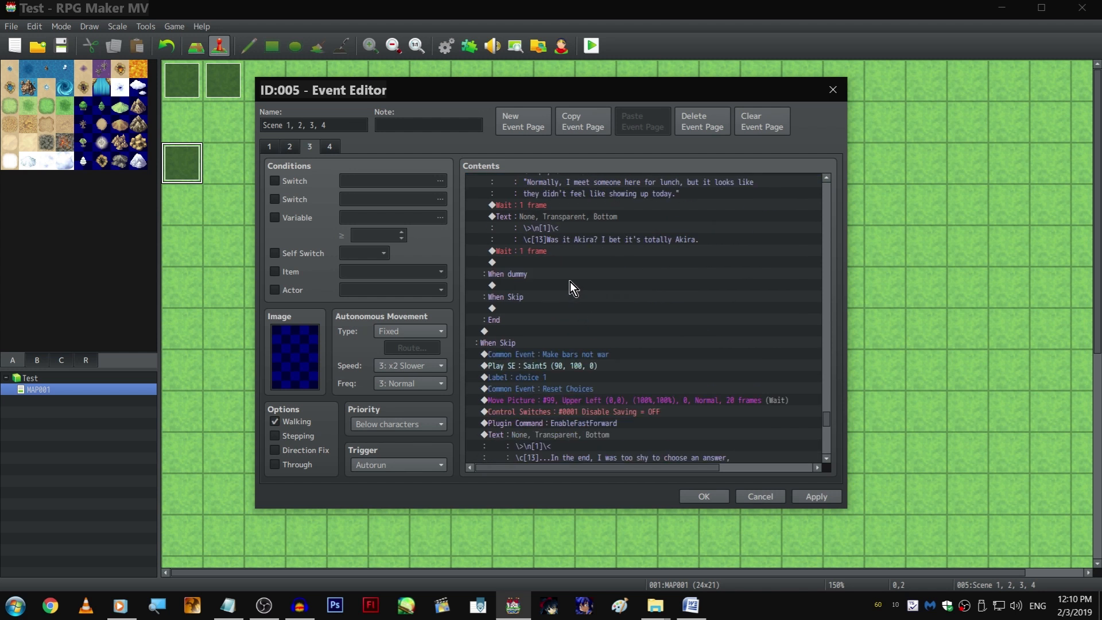
pyautogui.click(556, 309)
pyautogui.hotkey('ctrl', 'v')
# Copy the outer Skip branch's commands, from "Make bars not war" through EnableFastForward, above the narration in the nested Skip branch
pyautogui.scroll(-1, 578, 361)
pyautogui.click(588, 356)
pyautogui.moveTo(588, 357); pyautogui.dragTo(591, 418)
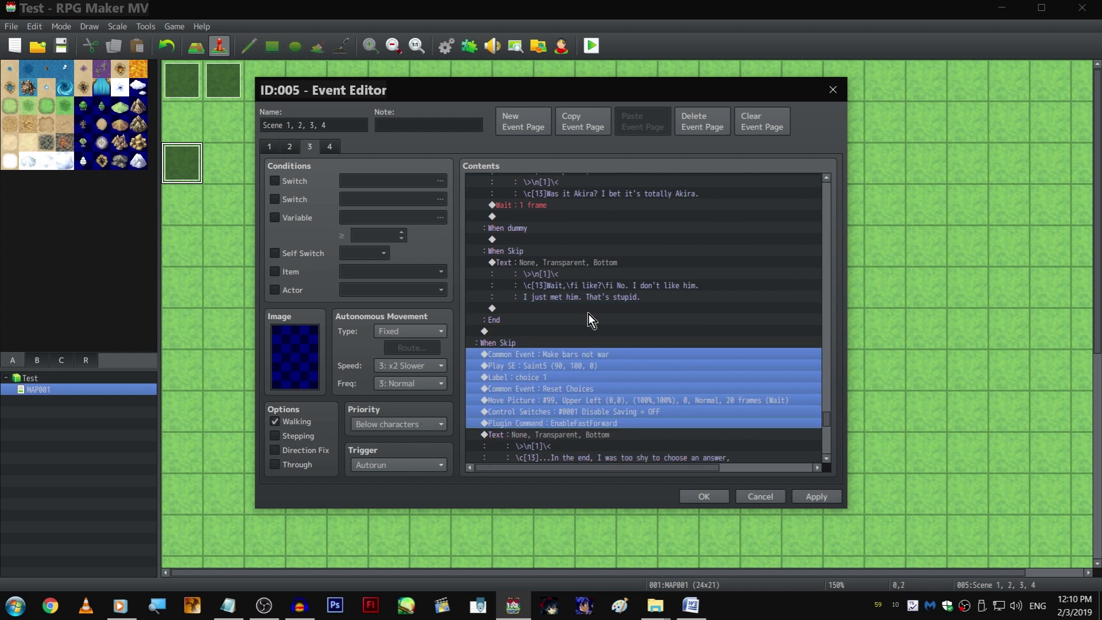
pyautogui.click(579, 263)
pyautogui.doubleClick(624, 264)
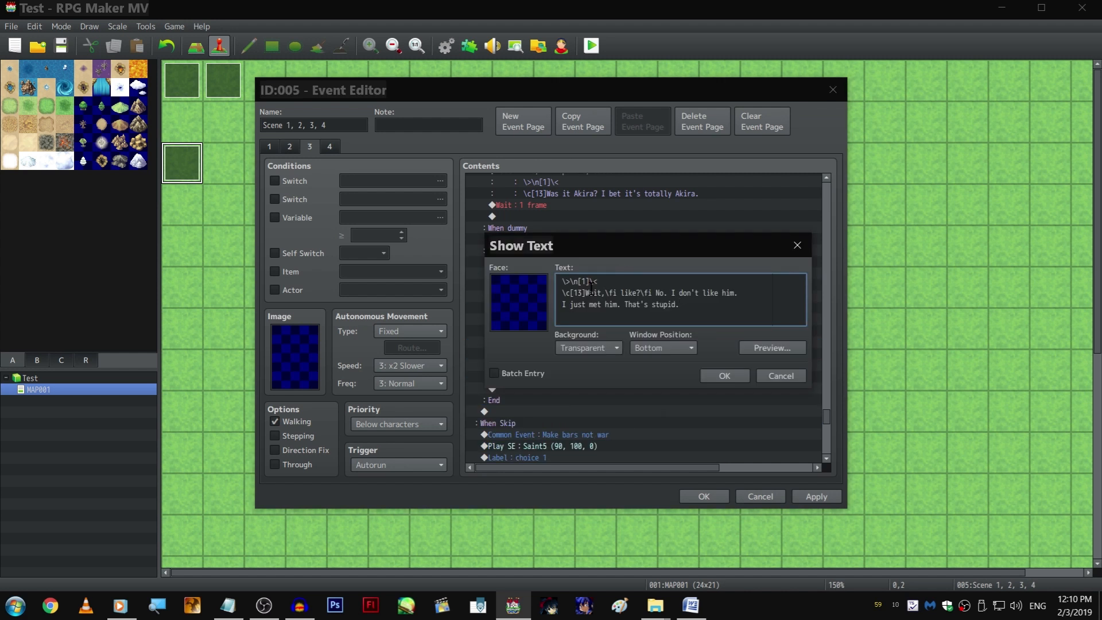
pyautogui.moveTo(586, 293); pyautogui.dragTo(680, 304)
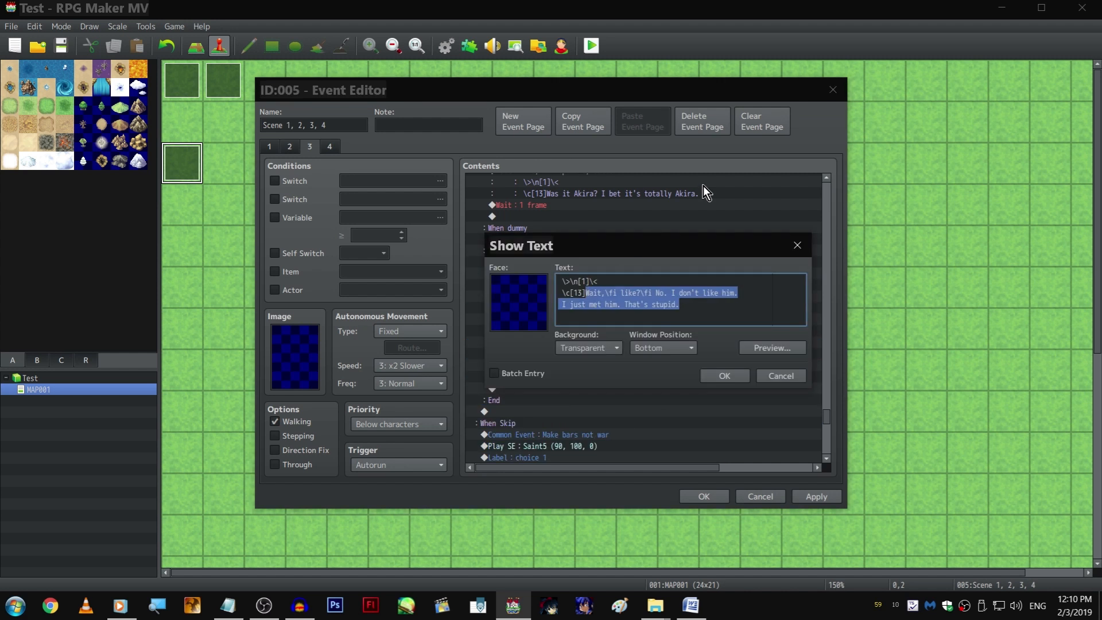
pyautogui.press('Escape')
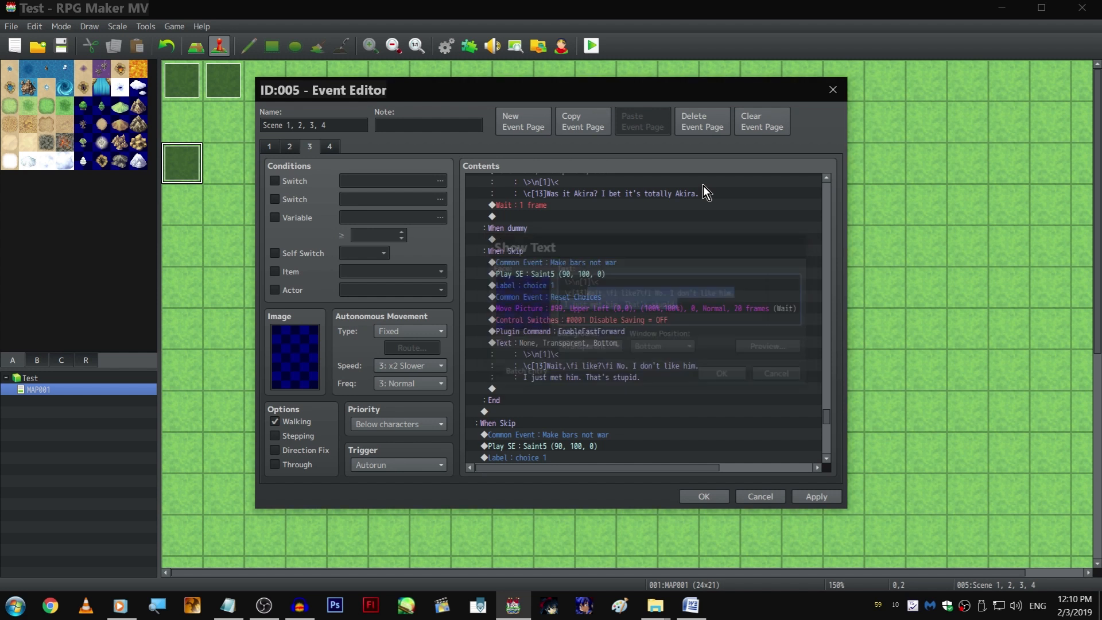
# Rewrite the nested Skip narration as "...I want to get to know him better, don't I? SO WHY CAN'T I BRING MYSELF TO TALK TO HIM?!", keeping \c[13]
pyautogui.press('Return')
pyautogui.hotkey('shift', 'Up')
pyautogui.hotkey('shift', 'Up')
pyautogui.hotkey('shift', 'Left')
pyautogui.hotkey('shift', 'Right')
pyautogui.hotkey('shift', 'Right')
pyautogui.hotkey('shift', 'Right')
pyautogui.hotkey('shift', 'Right')
pyautogui.hotkey('shift', 'Right')
pyautogui.hotkey('shift', 'Right')
pyautogui.hotkey('shift', 'Right')
pyautogui.hotkey('shift', 'Right')
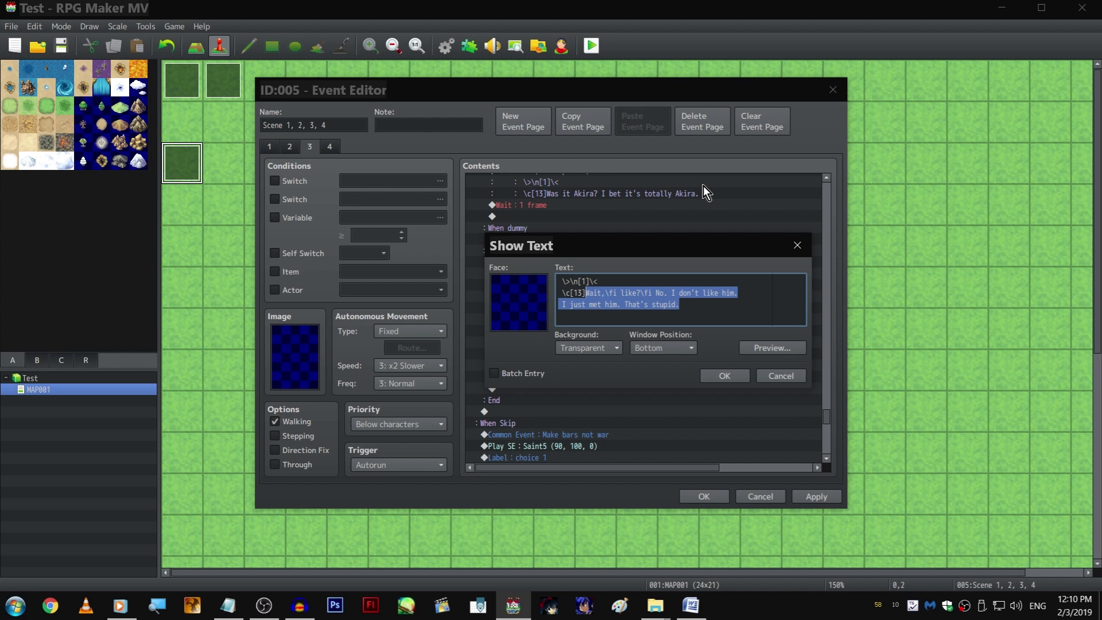
pyautogui.write('...I wan')
pyautogui.write('t to get to')
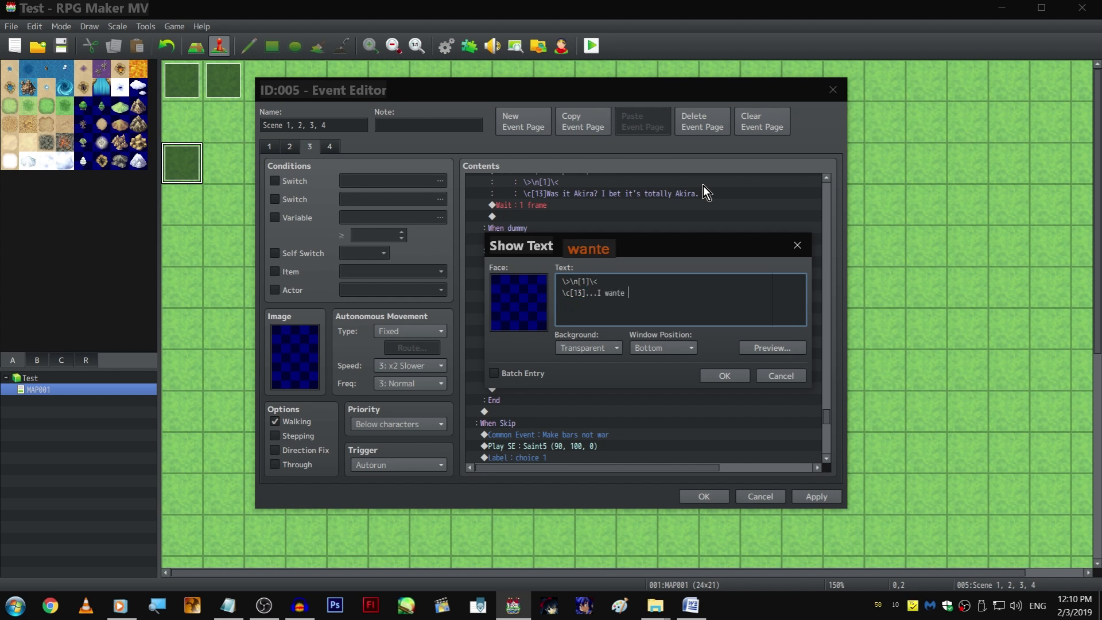
pyautogui.write(' know ')
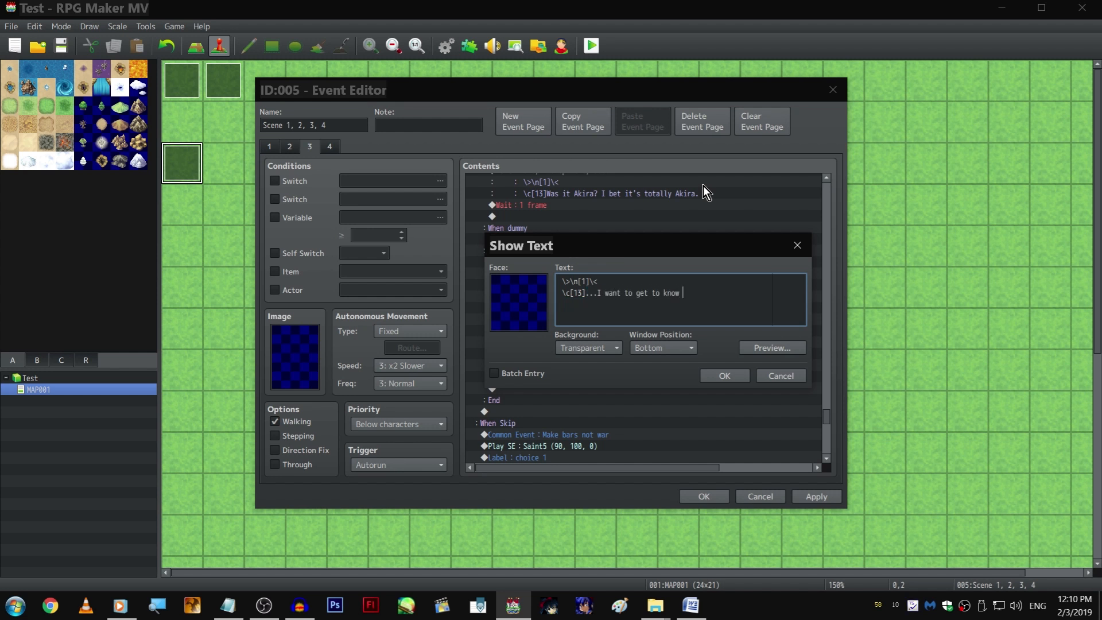
pyautogui.write("him better, don't I?")
pyautogui.press('Return')
pyautogui.write("SO WHY CAN'T I BRING")
pyautogui.write('MYSE')
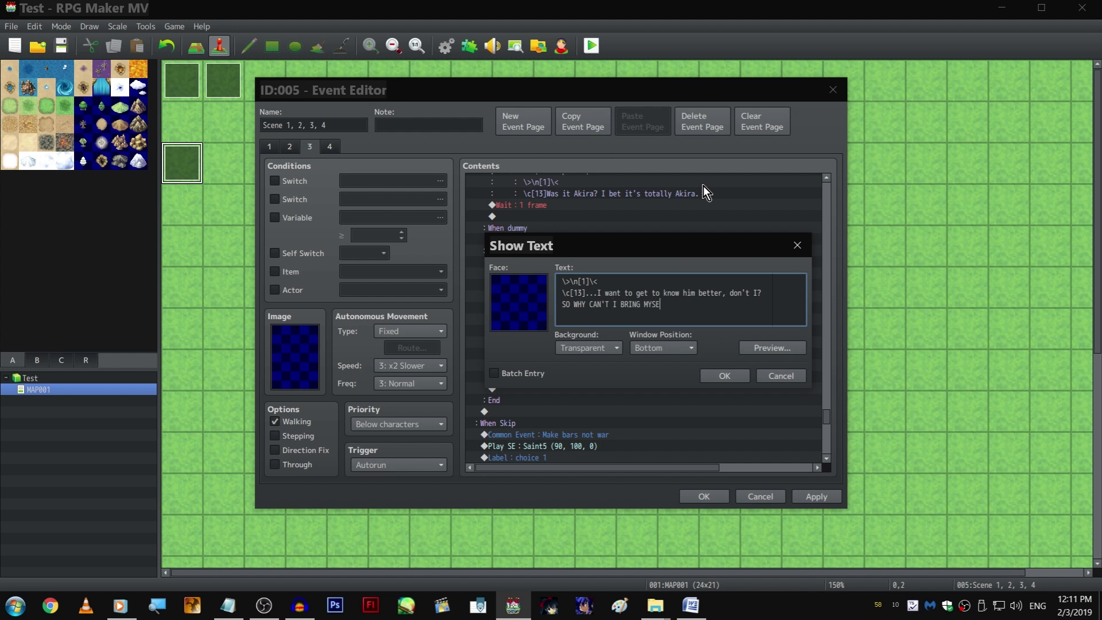
pyautogui.write('LF TO TALK TO HIM?!')
pyautogui.hotkey('ctrl', 'Return')
# Add a copy of the one-frame wait after the rewritten narration in the nested Skip branch
pyautogui.scroll(-2, 659, 287)
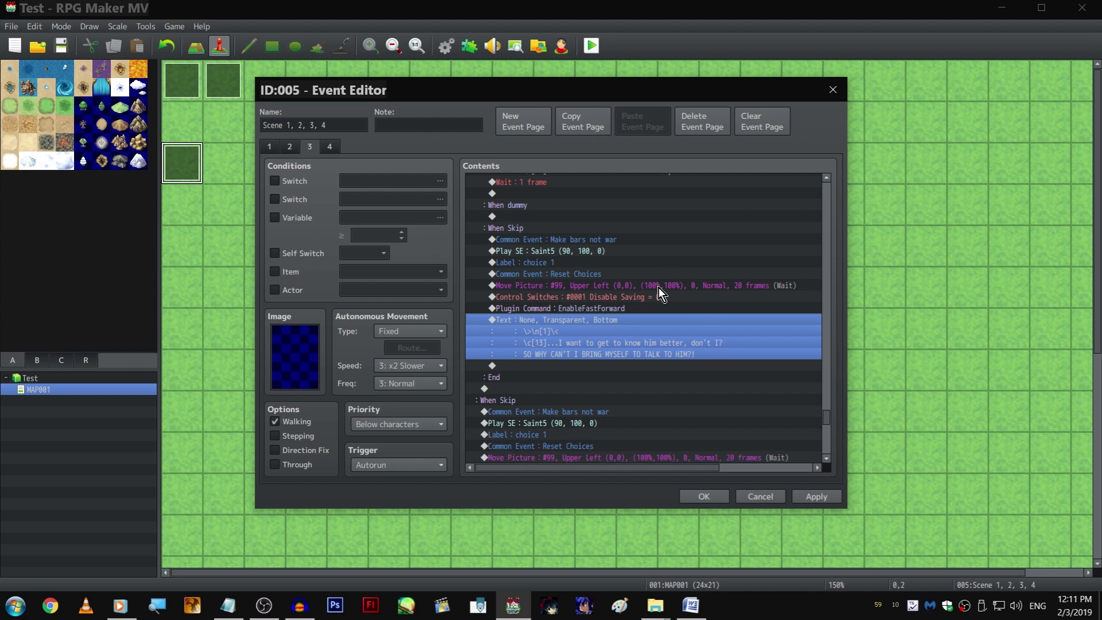
pyautogui.scroll(2, 667, 273)
pyautogui.click(611, 216)
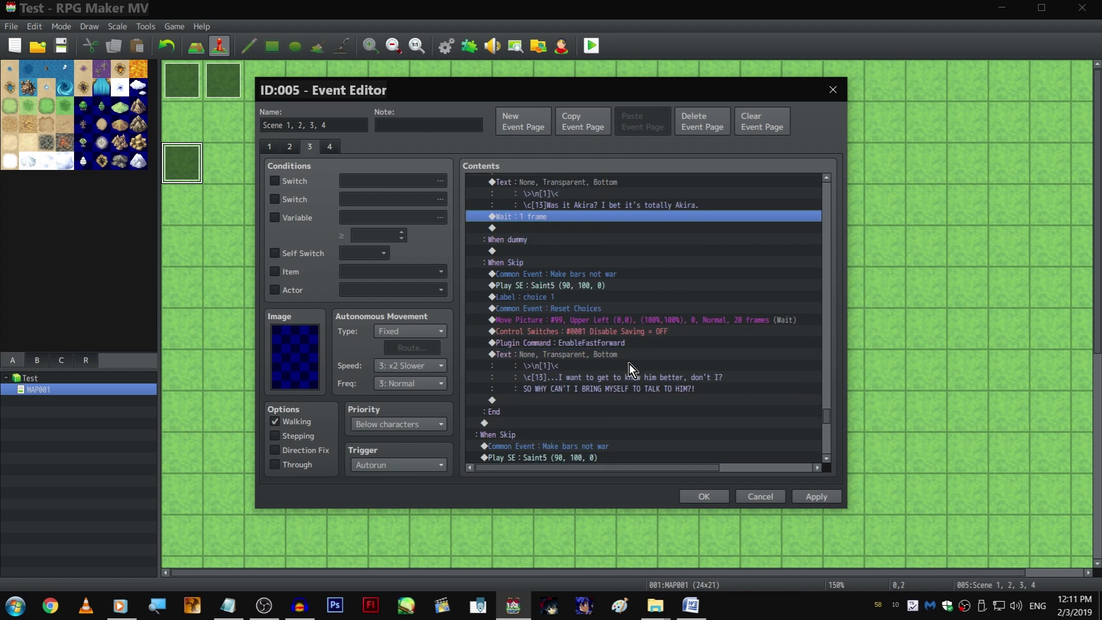
pyautogui.hotkey('ctrl', 'c')
pyautogui.click(607, 401)
pyautogui.hotkey('ctrl', 'v')
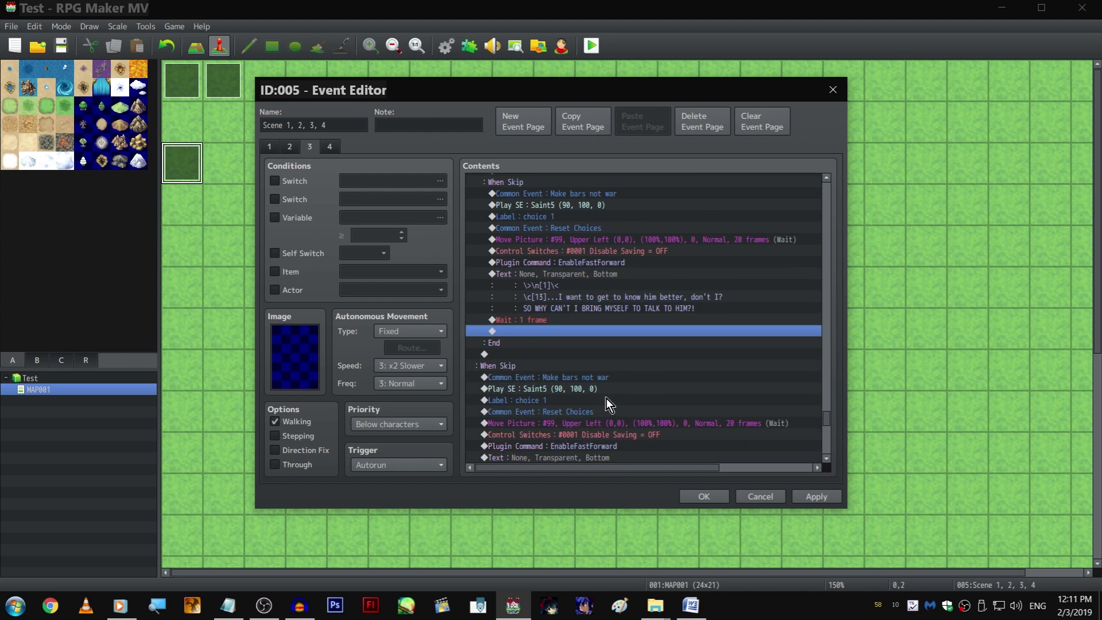
# Add the copied one-frame wait after the outer Skip branch's "too shy to choose an answer" narration and accept the event changes
pyautogui.scroll(-3, 606, 397)
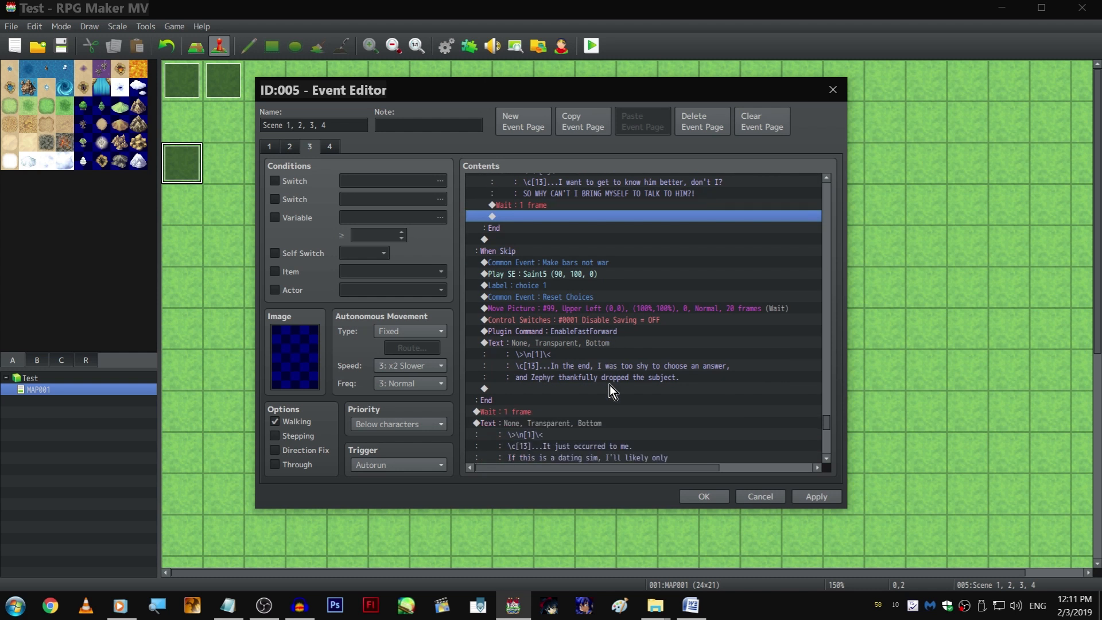
pyautogui.scroll(-2, 609, 386)
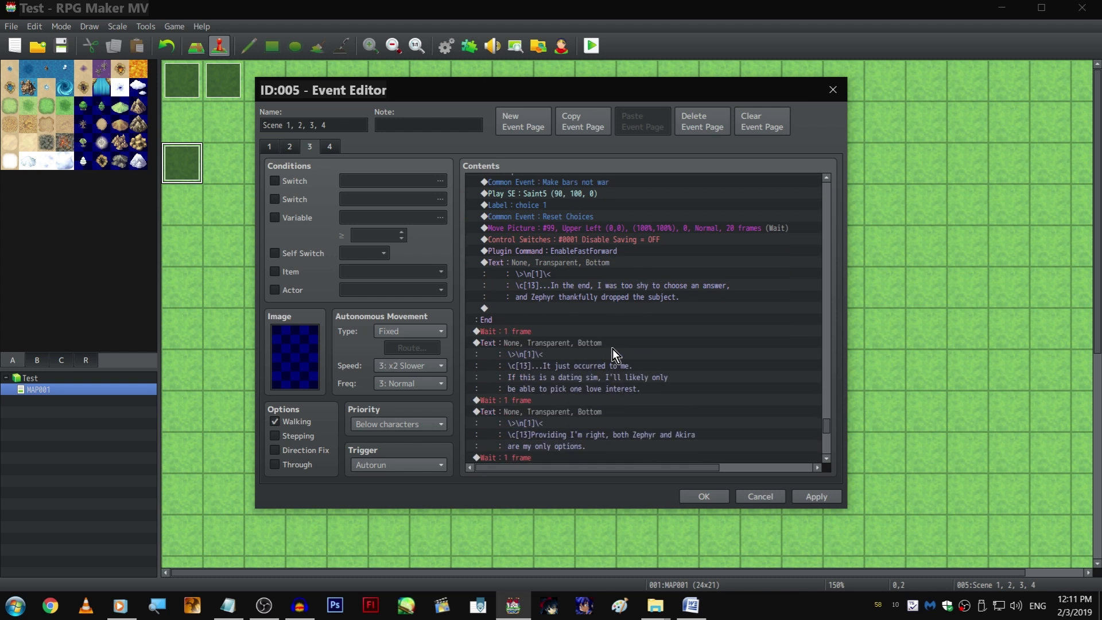
pyautogui.click(597, 331)
pyautogui.click(605, 306)
pyautogui.hotkey('ctrl', 'v')
pyautogui.scroll(-1, 601, 342)
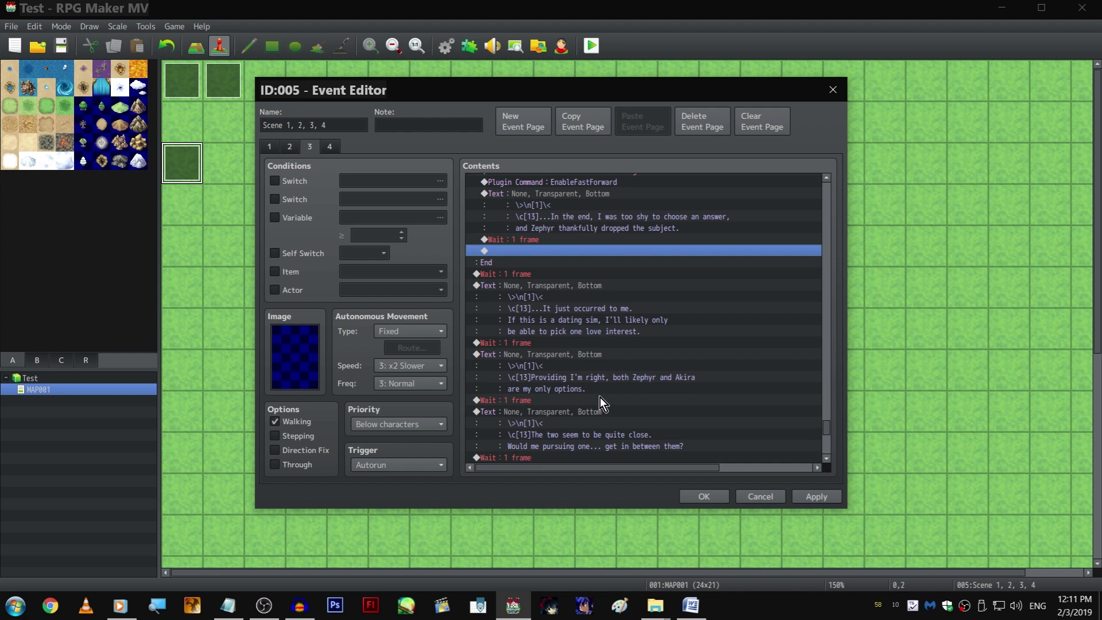
pyautogui.click(690, 501)
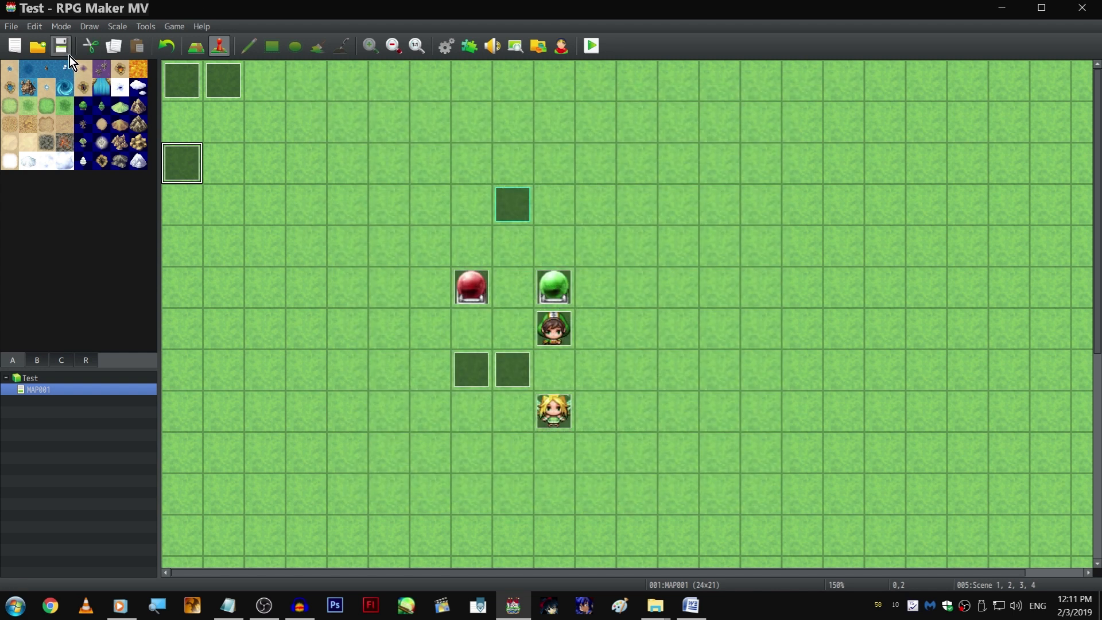
# Reopen the "Scene 1, 2, 3, 4" event and review page 3's Skip branches and the narration leading to the Akira dating choices
pyautogui.doubleClick(181, 163)
pyautogui.click(310, 147)
pyautogui.scroll(-20, 645, 257)
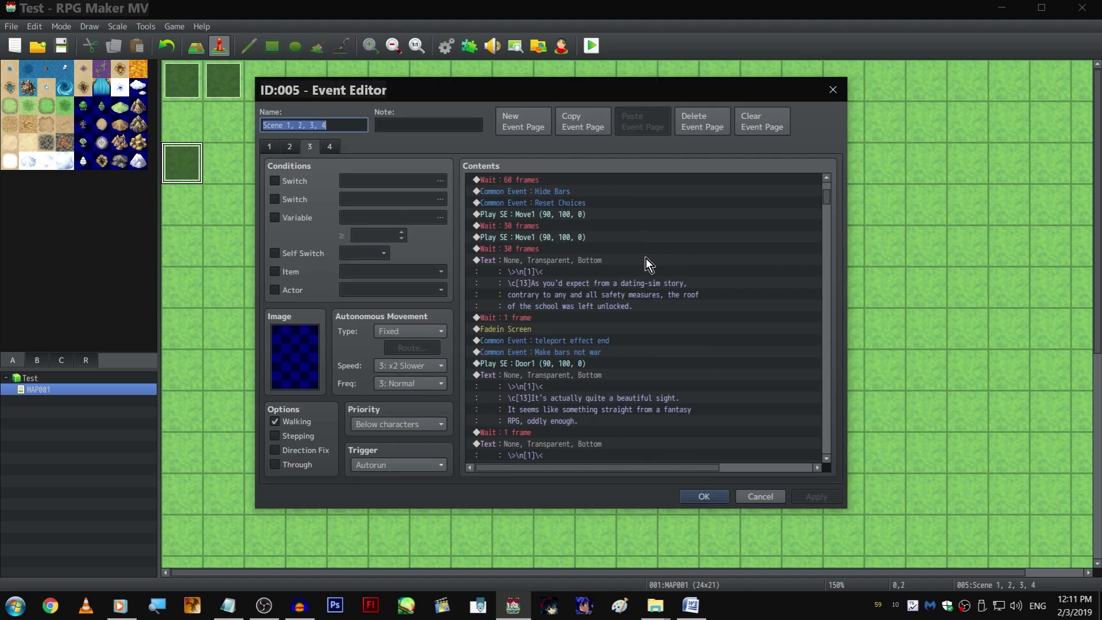
pyautogui.scroll(-20, 680, 301)
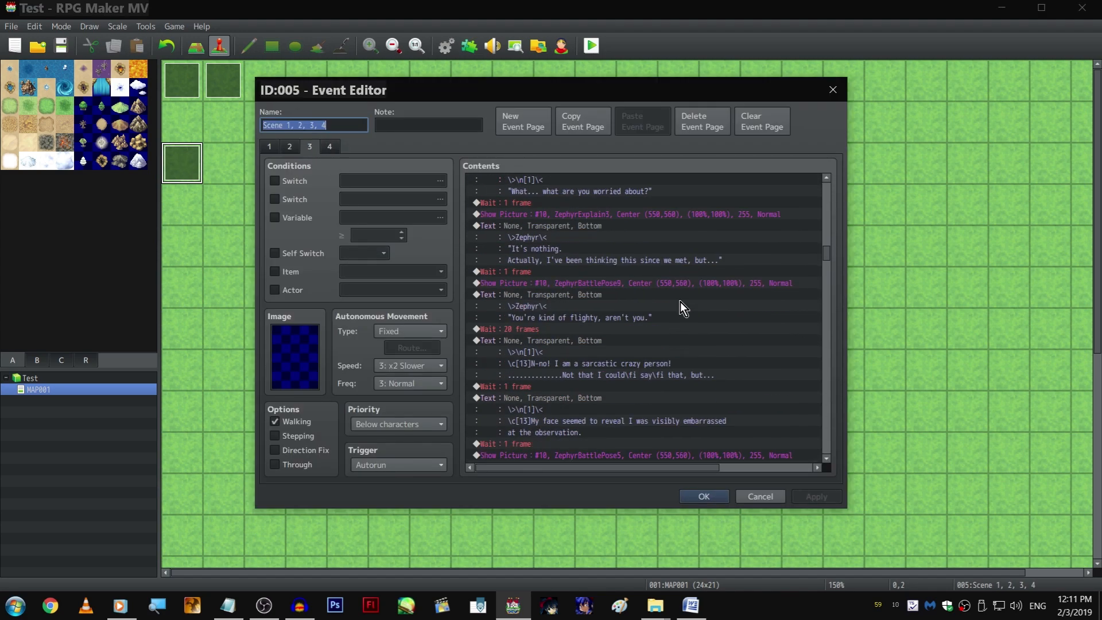
pyautogui.click(673, 299)
pyautogui.press('End')
pyautogui.scroll(10, 672, 296)
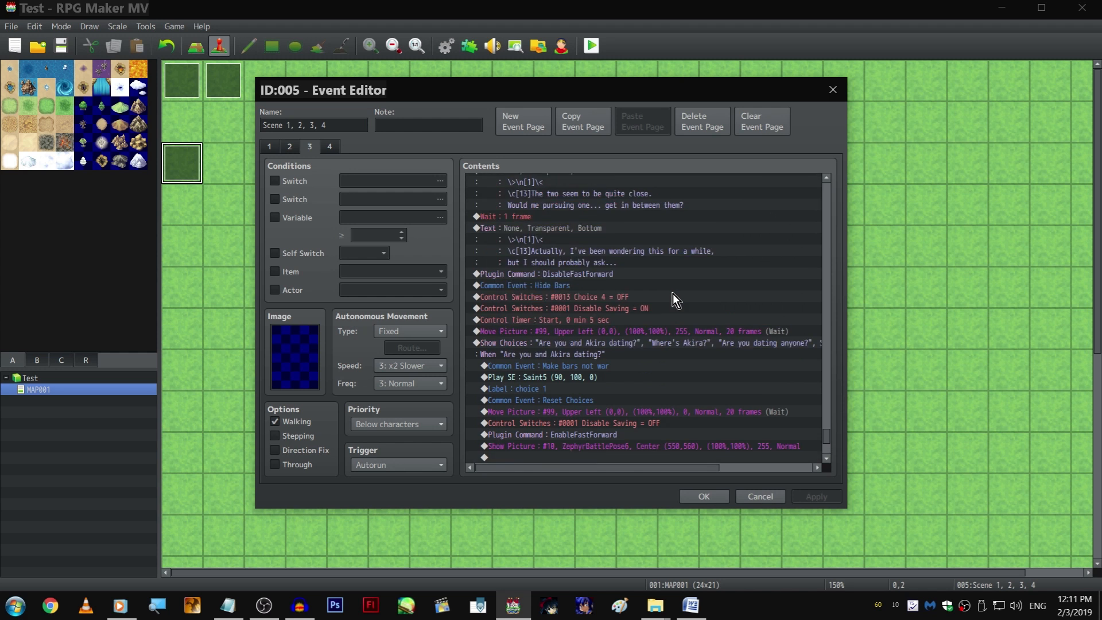
pyautogui.scroll(3, 672, 293)
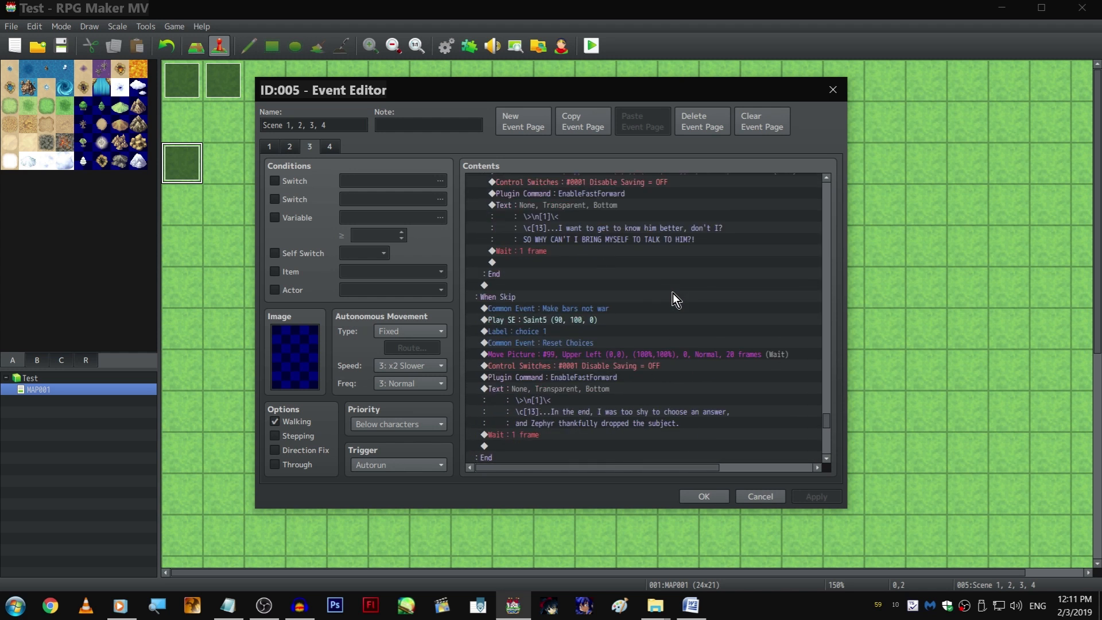
pyautogui.scroll(-5, 655, 309)
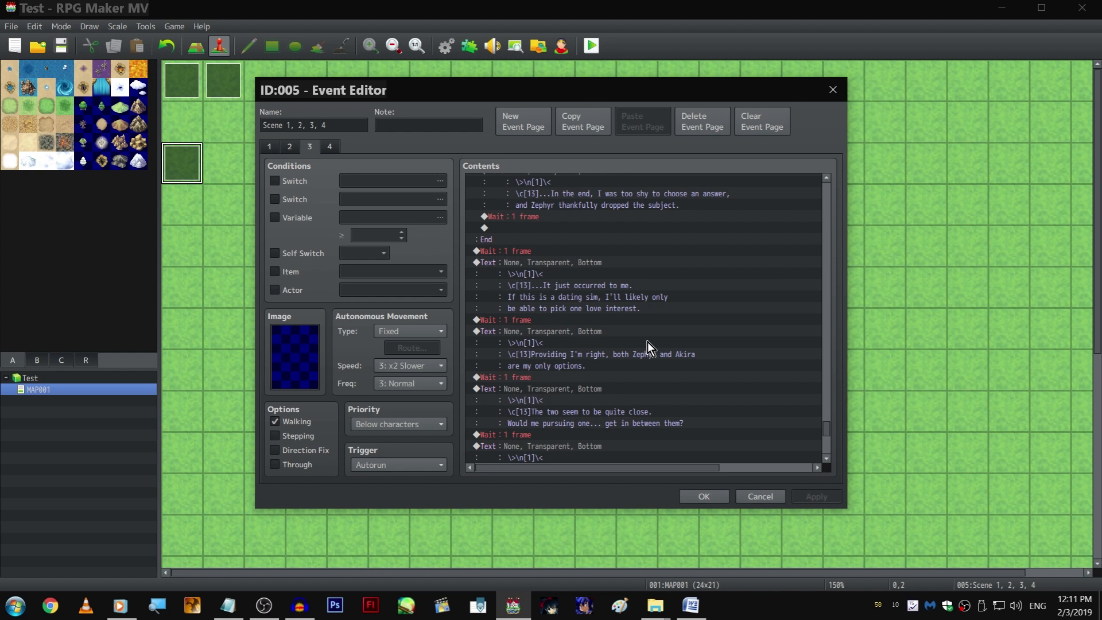
pyautogui.scroll(3, 647, 342)
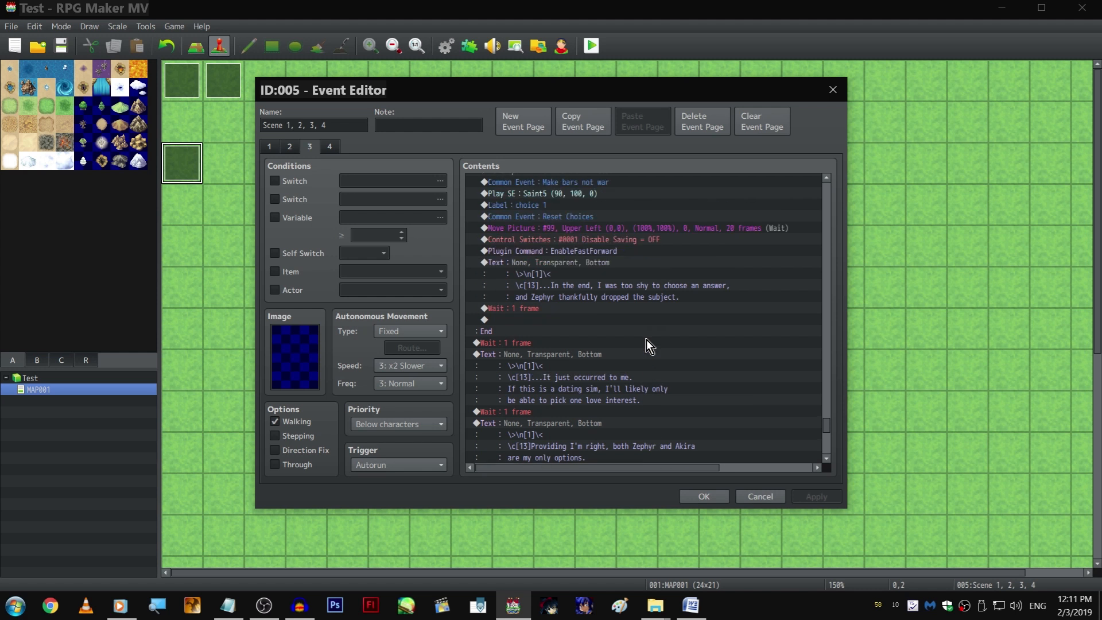
pyautogui.scroll(7, 629, 314)
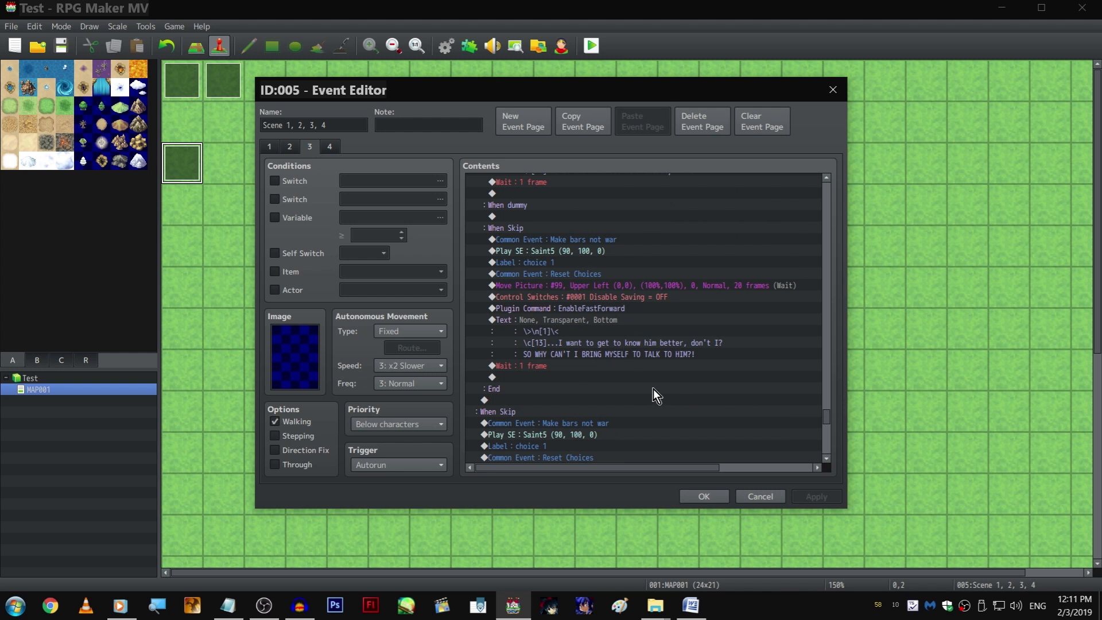
pyautogui.scroll(5, 645, 376)
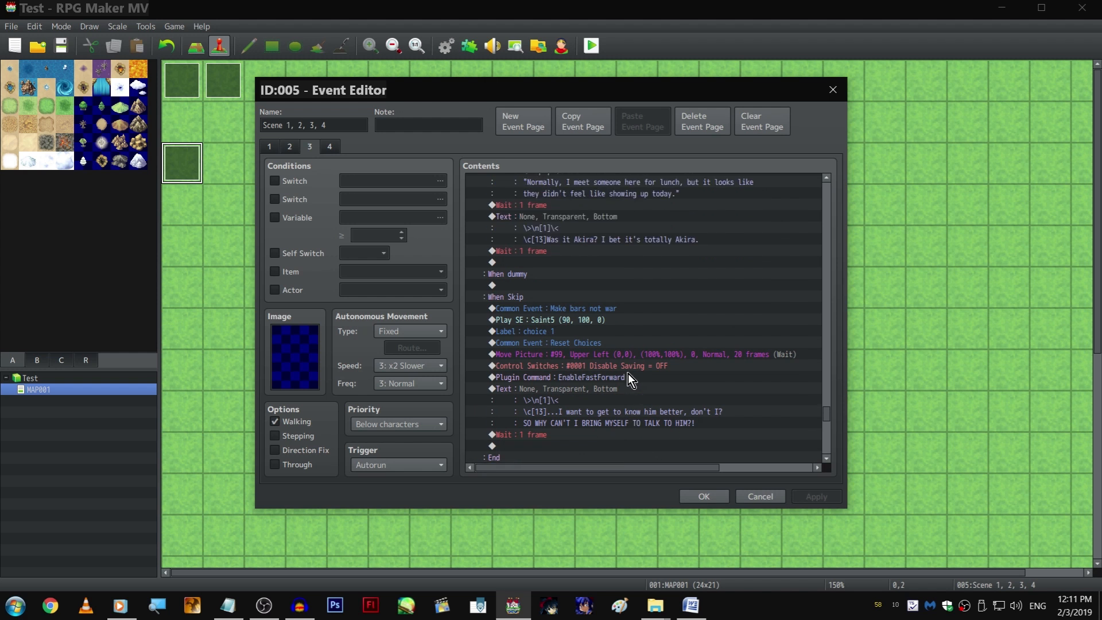
pyautogui.scroll(2, 631, 339)
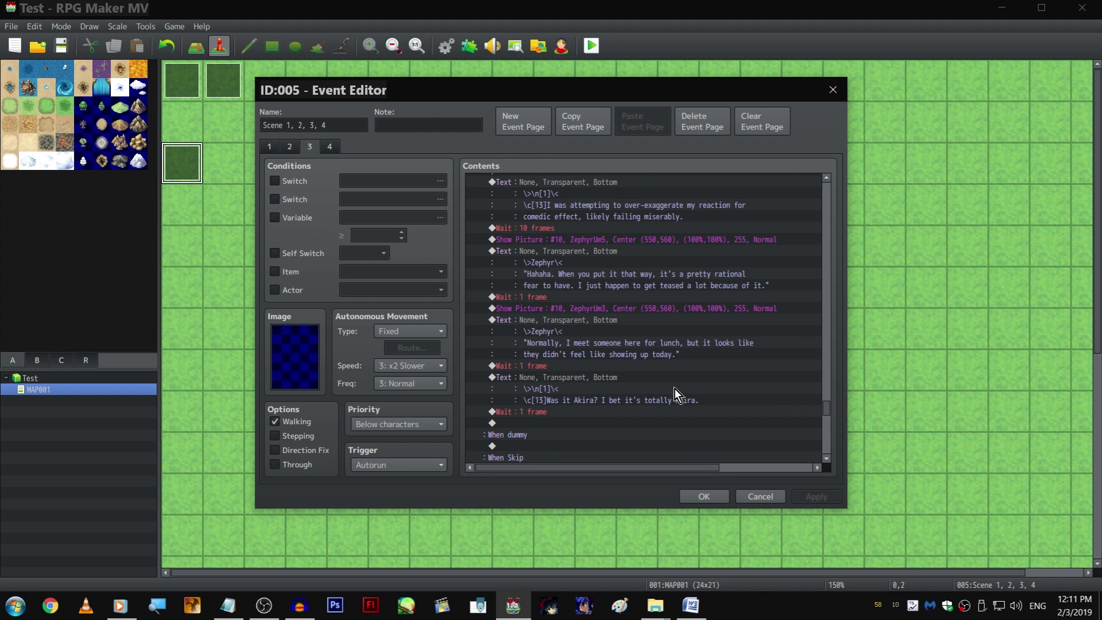
pyautogui.scroll(-2, 625, 416)
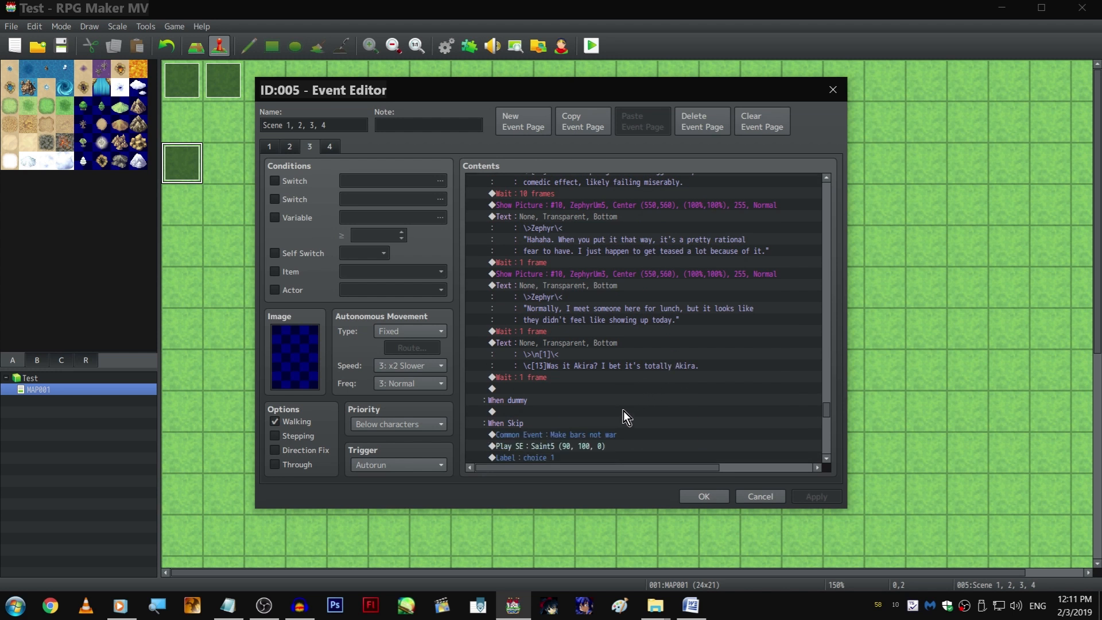
pyautogui.scroll(-5, 623, 411)
pyautogui.scroll(-2, 623, 385)
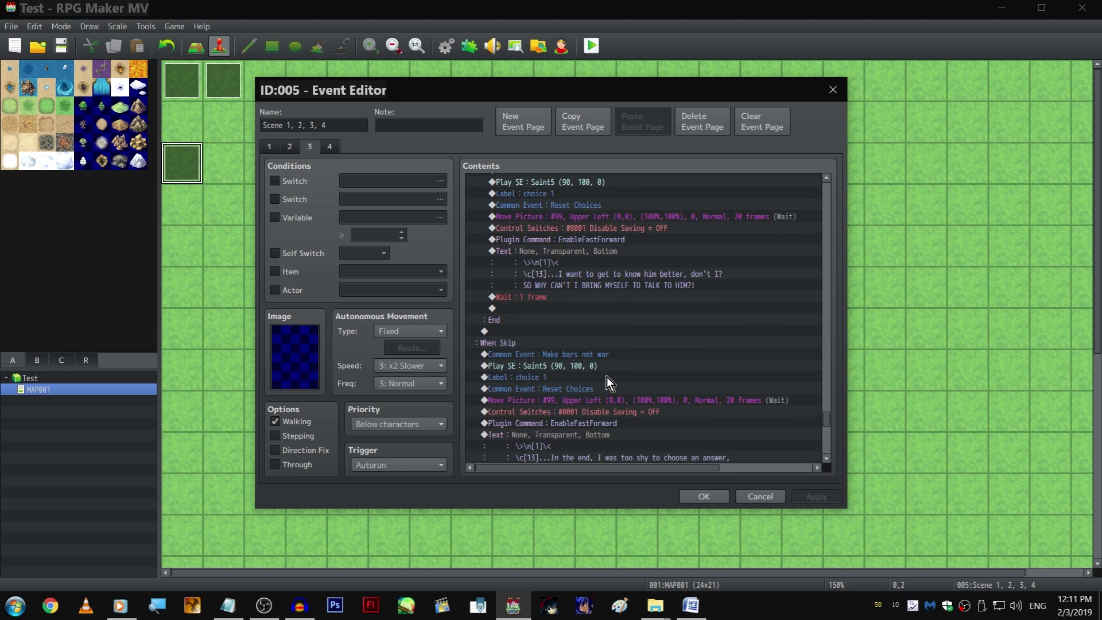
pyautogui.scroll(-4, 607, 376)
pyautogui.scroll(-5, 606, 364)
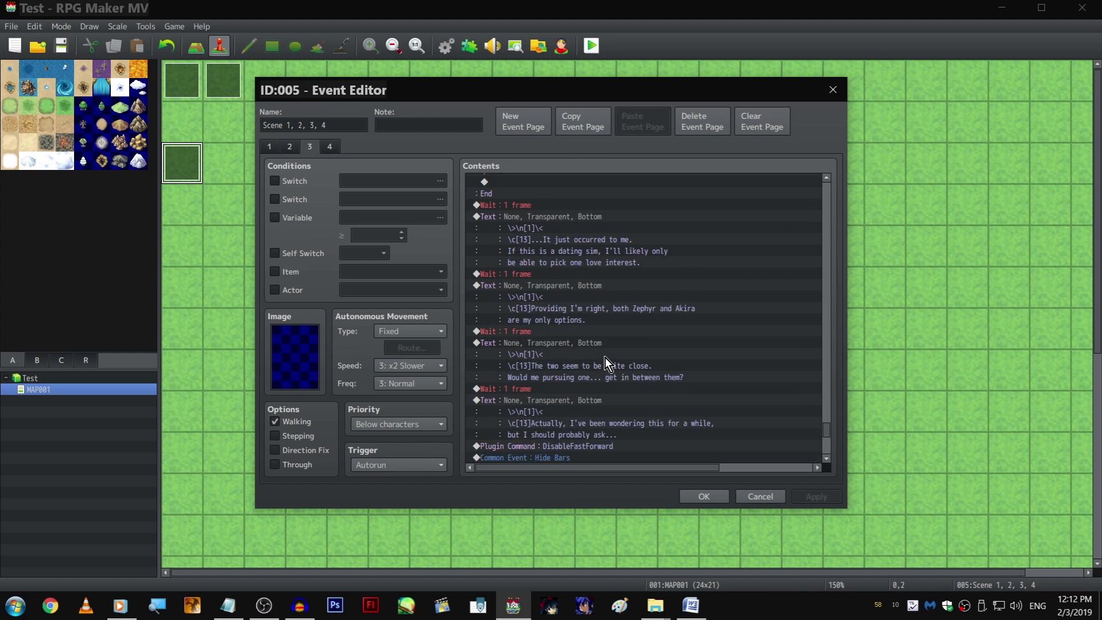
pyautogui.scroll(-2, 690, 416)
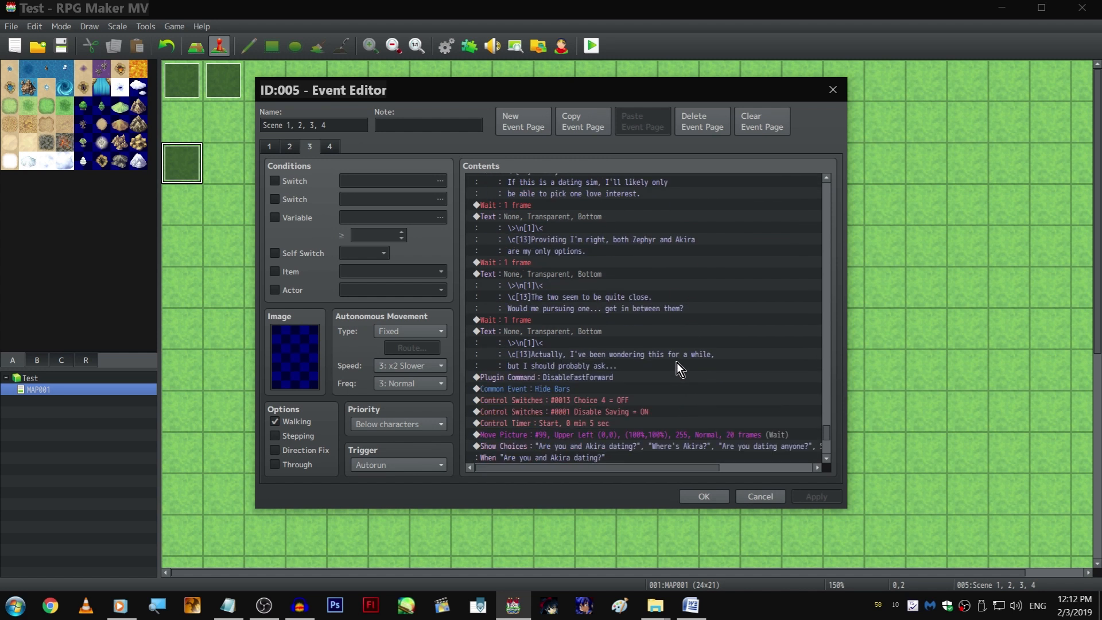
pyautogui.scroll(-3, 659, 365)
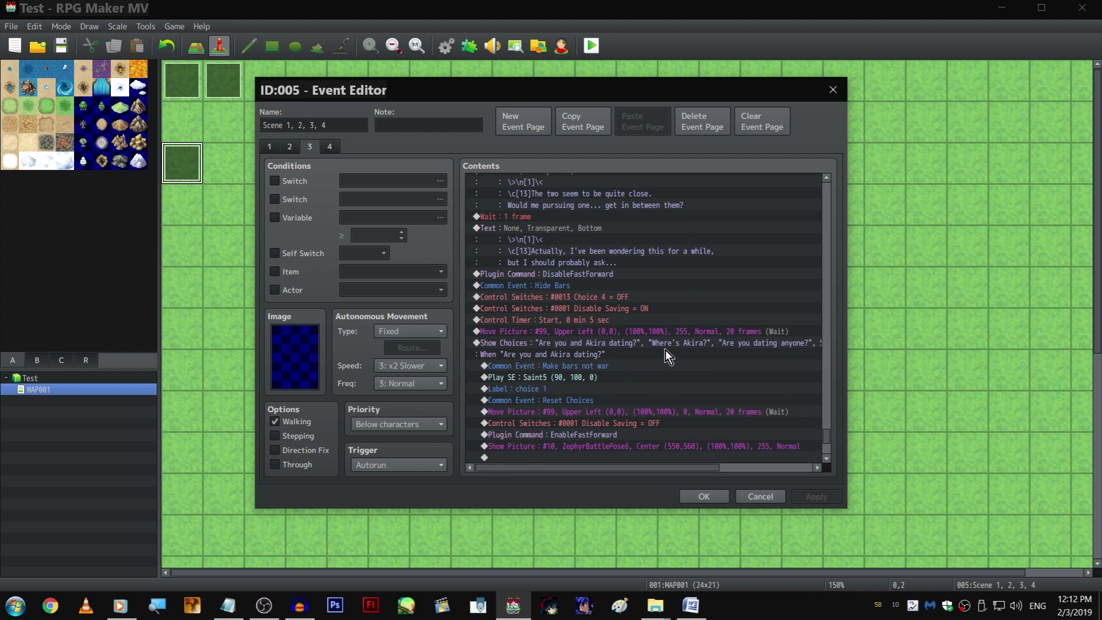
# Reword the first choice of the Akira dating choices as "Are you dating Akira?", keeping the quotation marks
pyautogui.click(625, 341)
pyautogui.scroll(-2, 425, 383)
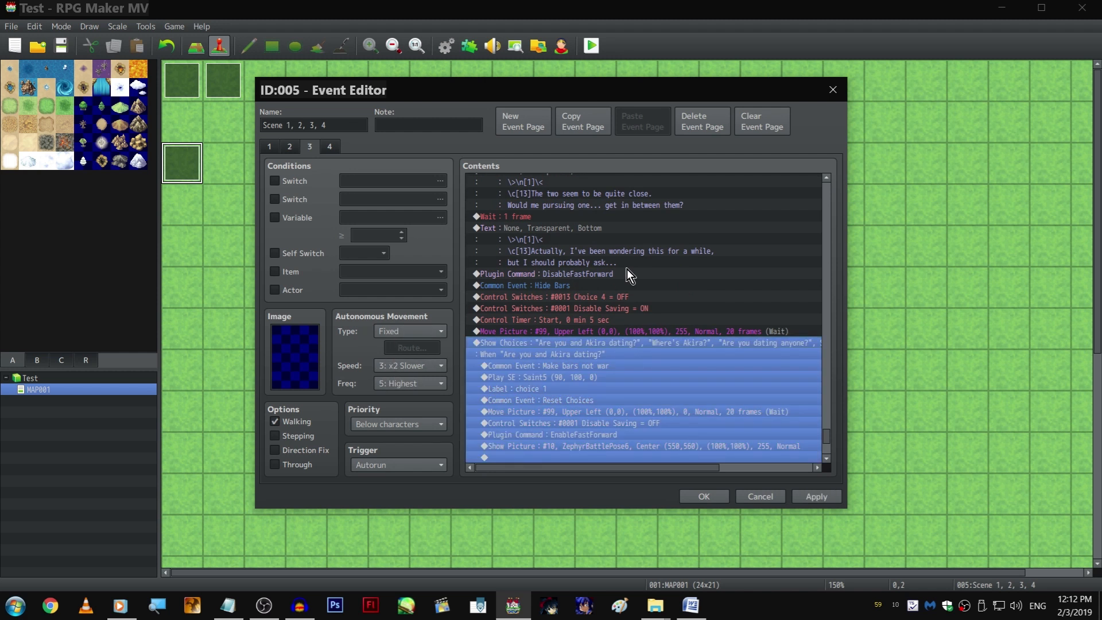
pyautogui.scroll(-2, 609, 315)
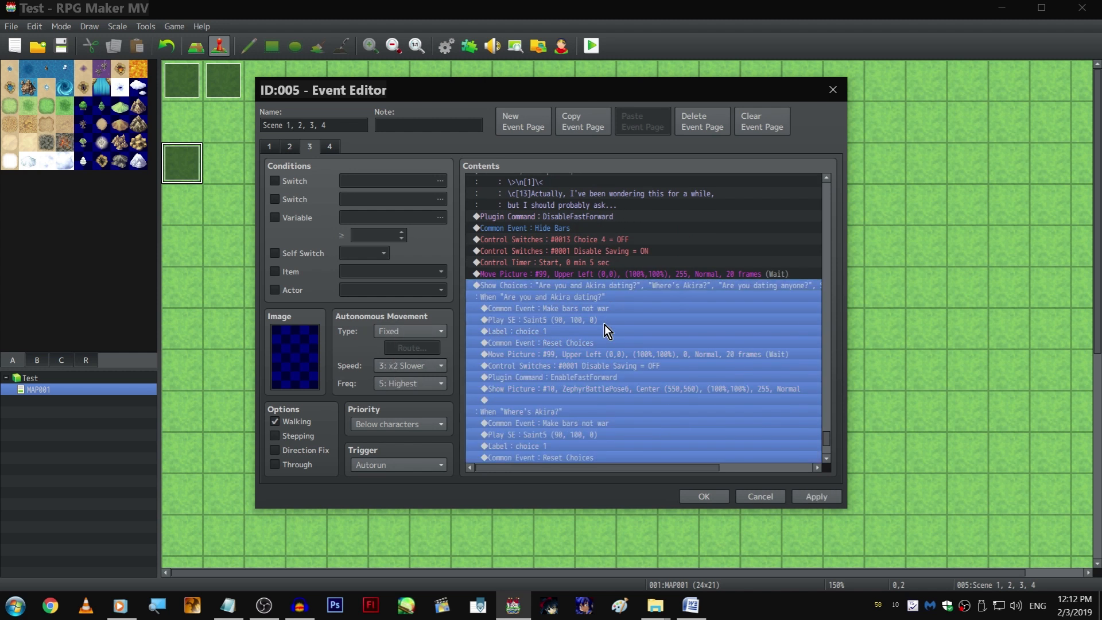
pyautogui.press('Return')
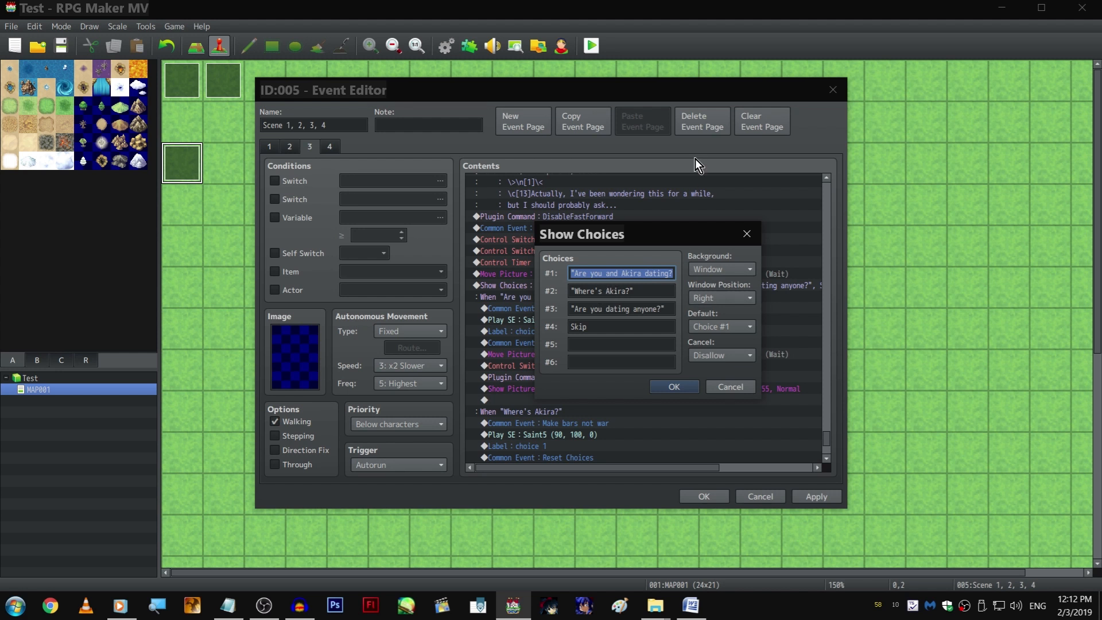
pyautogui.write('"Are yo')
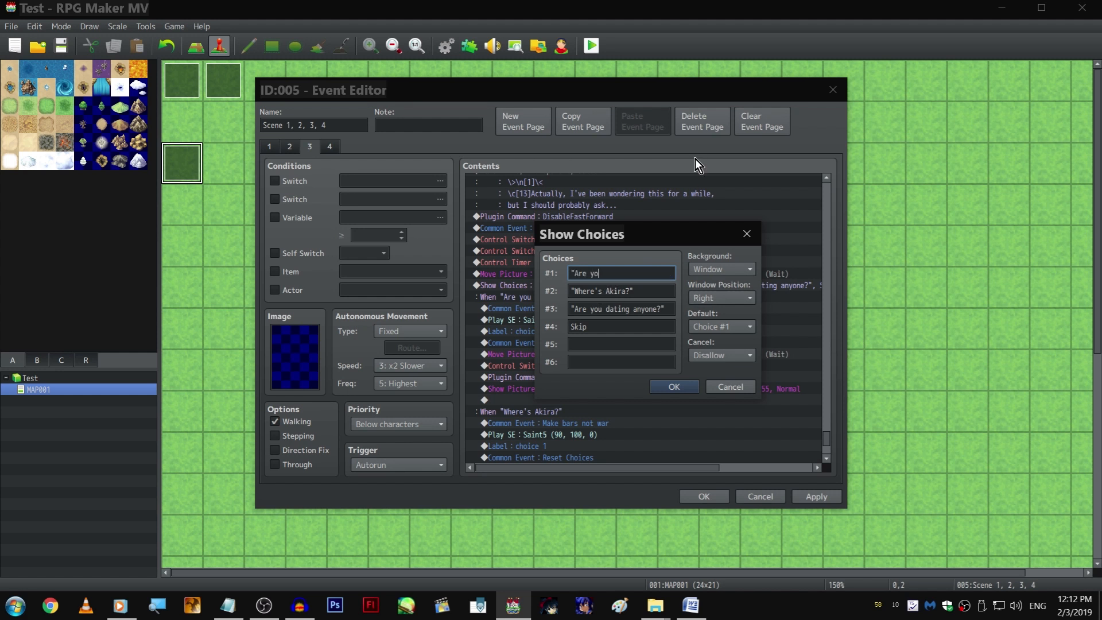
pyautogui.write('u dating Akira?"')
pyautogui.press('Tab')
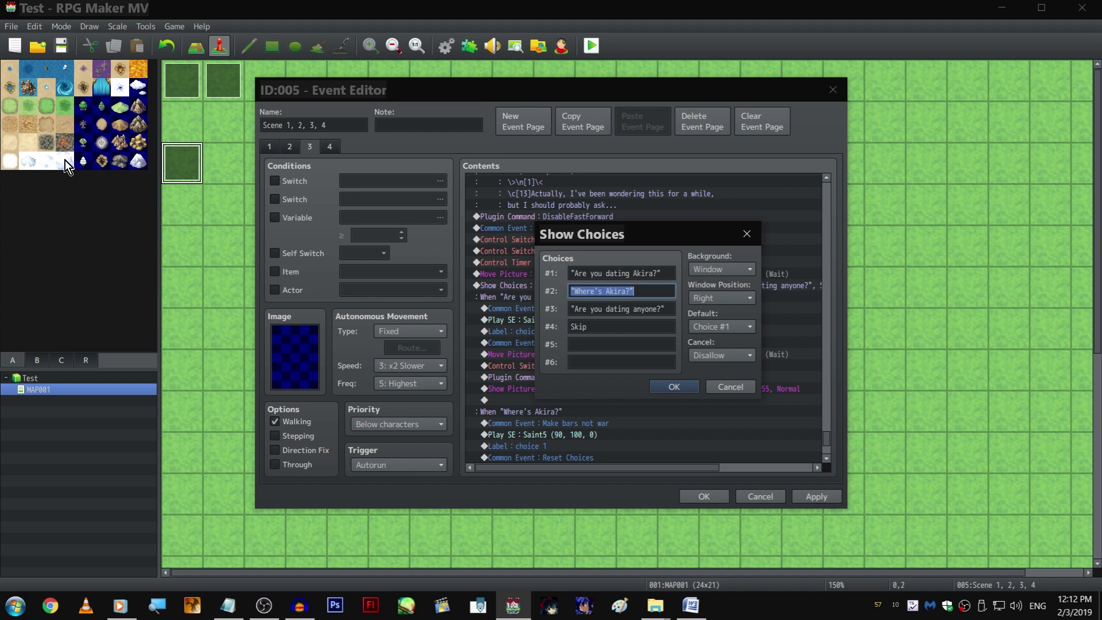
# Set the second choice to "N-nevermind!" in quotation marks and the third choice to dummy, and accept the choices
pyautogui.write('"N-')
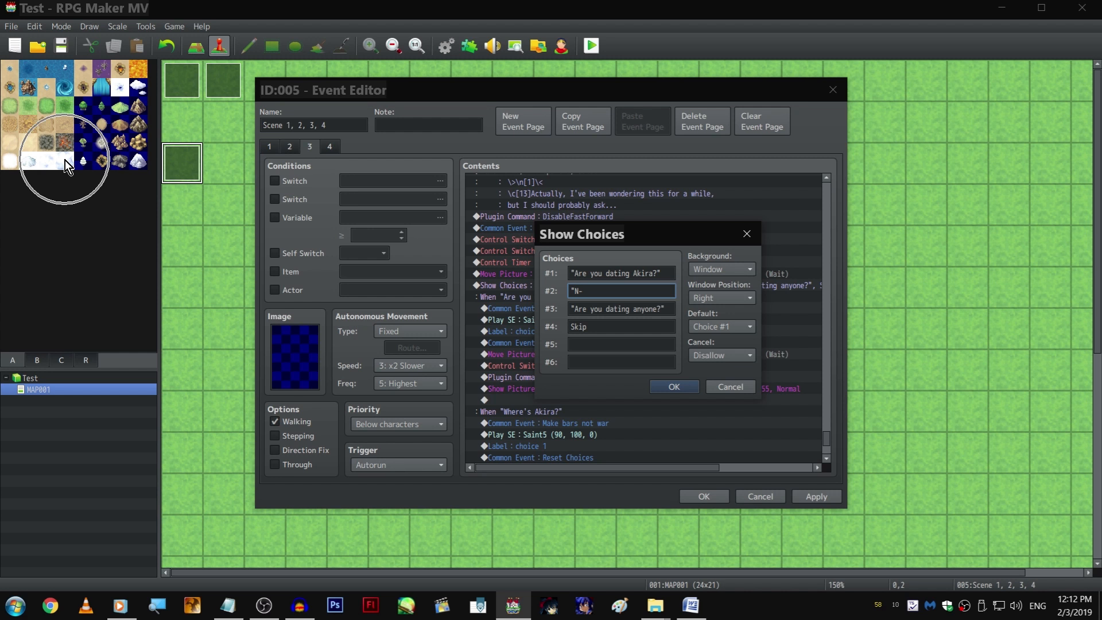
pyautogui.write('ne')
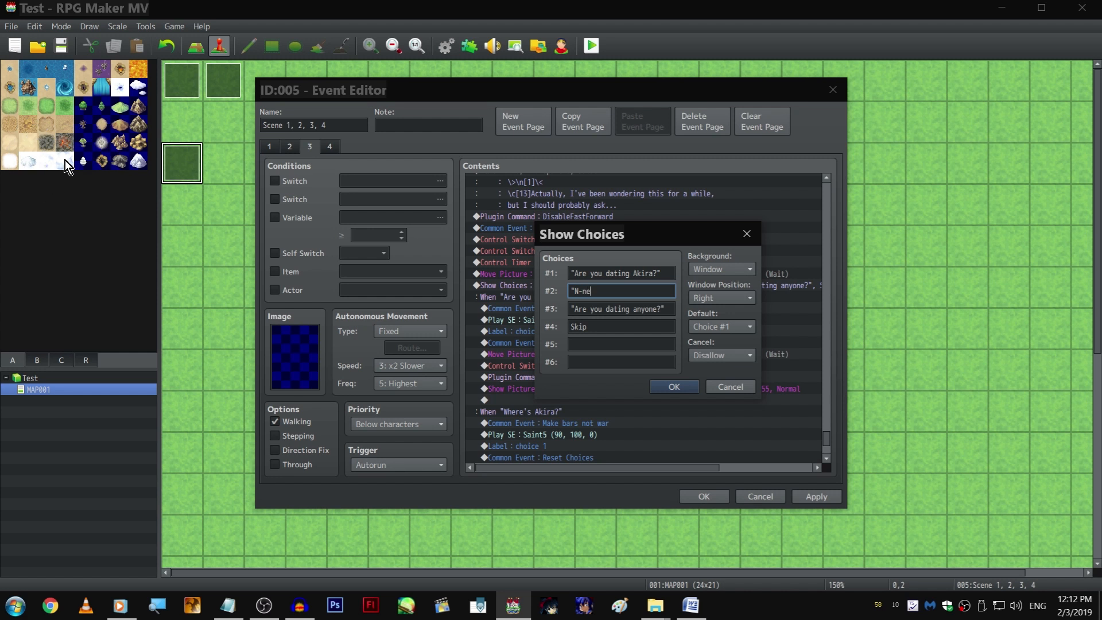
pyautogui.write('vermind!"')
pyautogui.press('Tab')
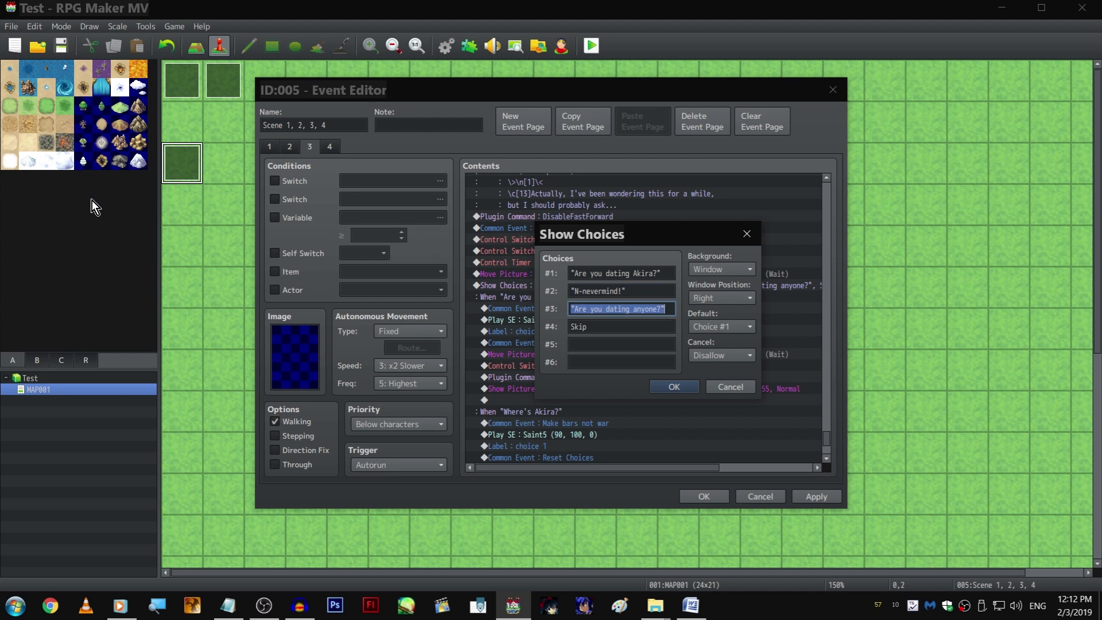
pyautogui.write('dummy')
pyautogui.press('Return')
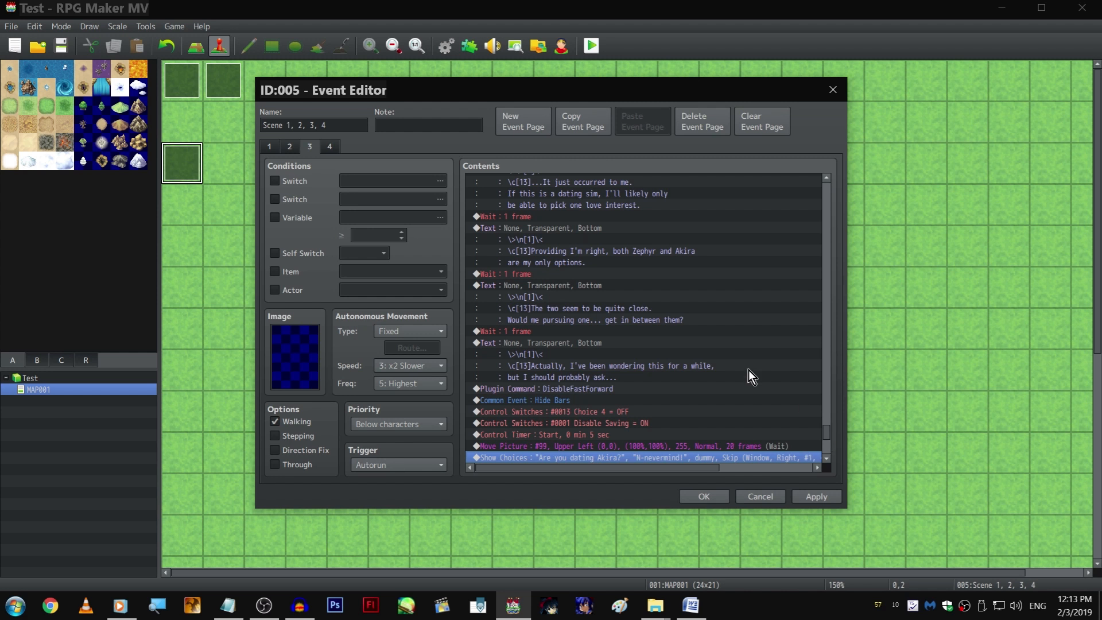
# Change the duplicate switch command before the "Are you dating Akira?" choices to turn 0012 Choice 3 switch OFF
pyautogui.scroll(-4, 647, 318)
pyautogui.doubleClick(662, 320)
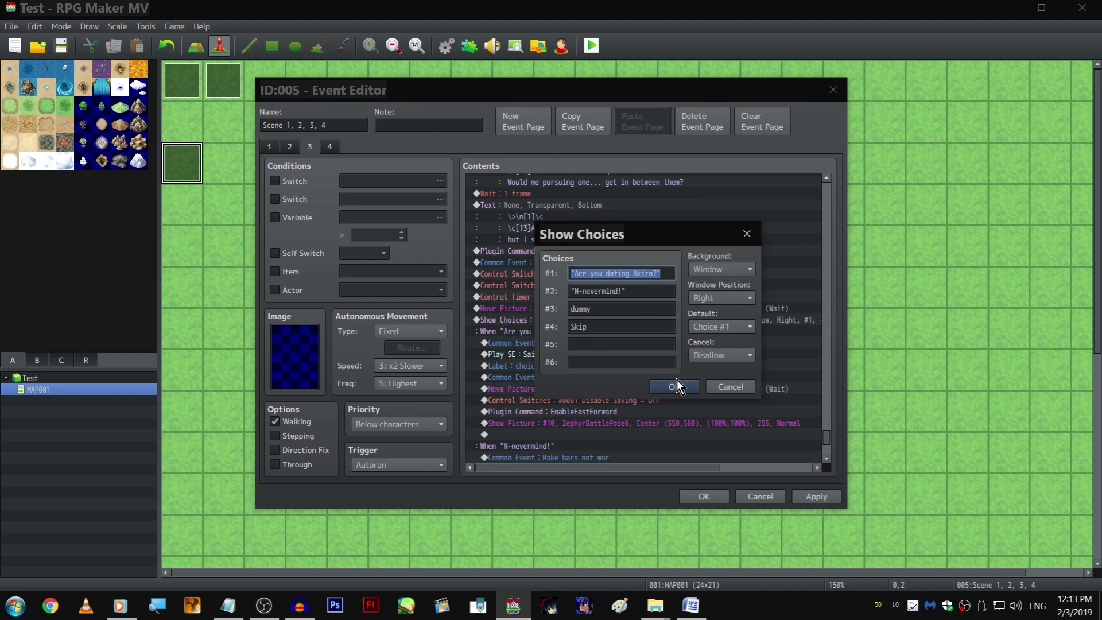
pyautogui.click(675, 385)
pyautogui.doubleClick(635, 330)
pyautogui.click(726, 290)
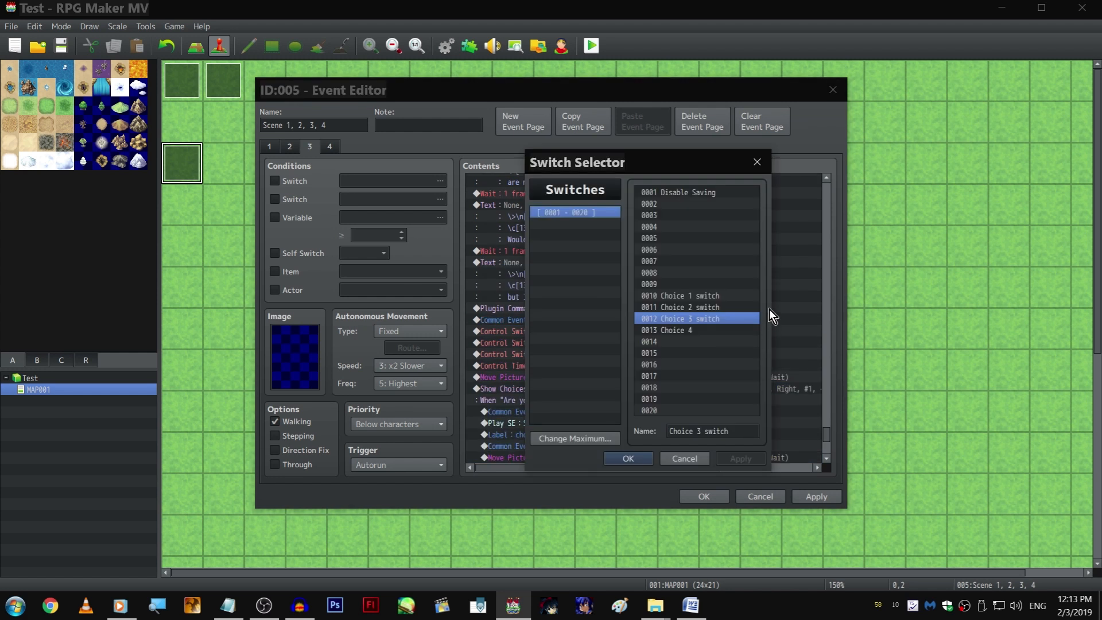
pyautogui.doubleClick(728, 319)
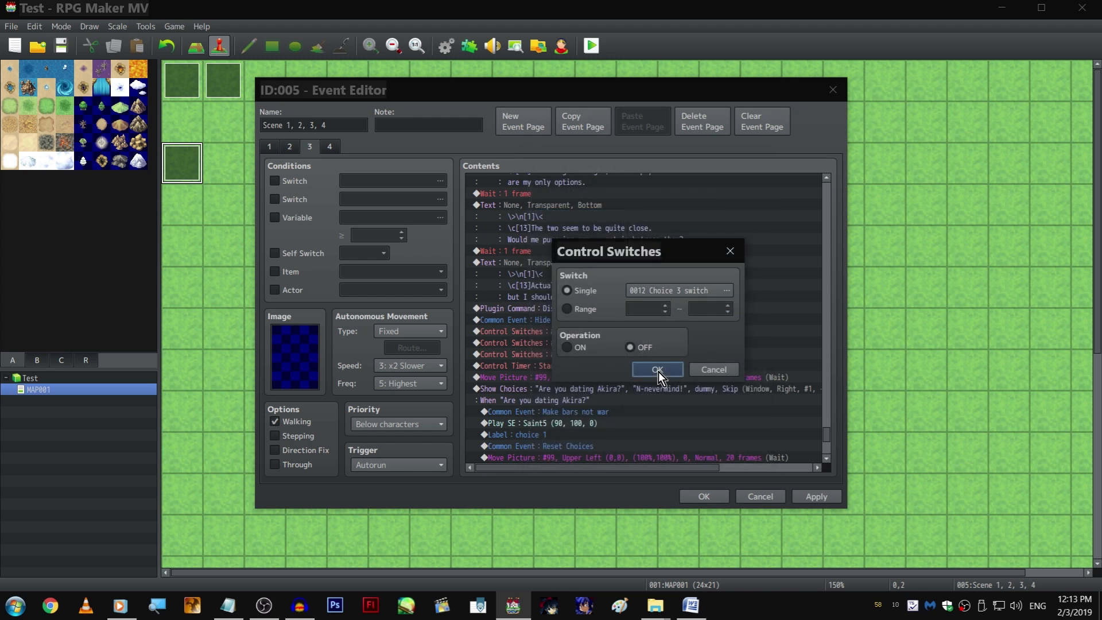
pyautogui.click(658, 370)
# Copy the dummy branch's commands, from the Make bars not war common event through EnableFastForward, into the Skip branch of the Akira choices
pyautogui.scroll(-1, 745, 373)
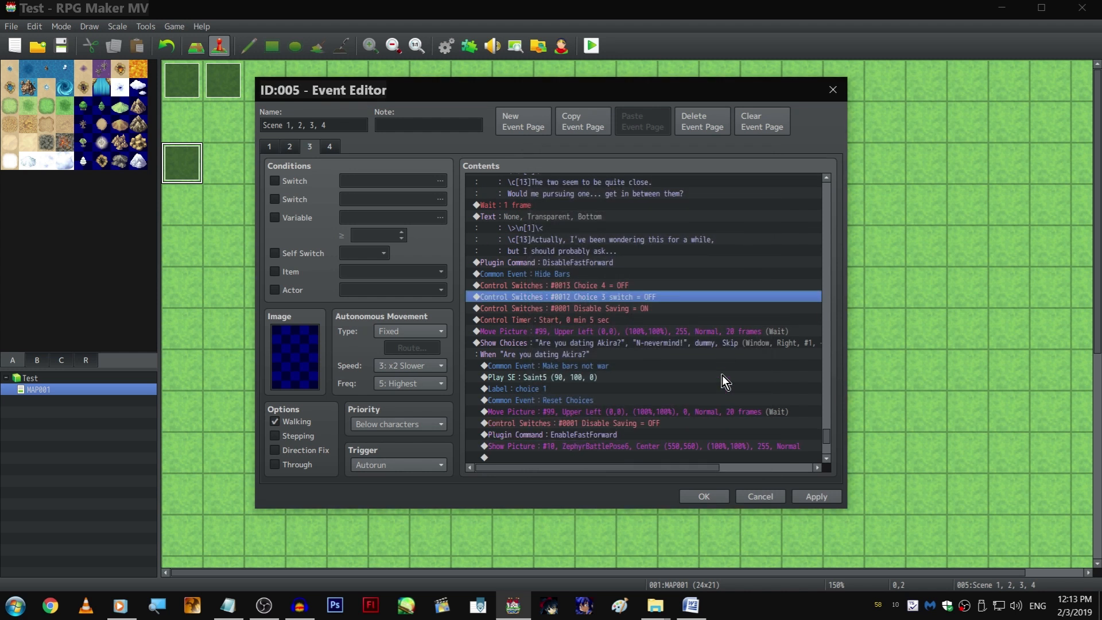
pyautogui.scroll(-1, 714, 380)
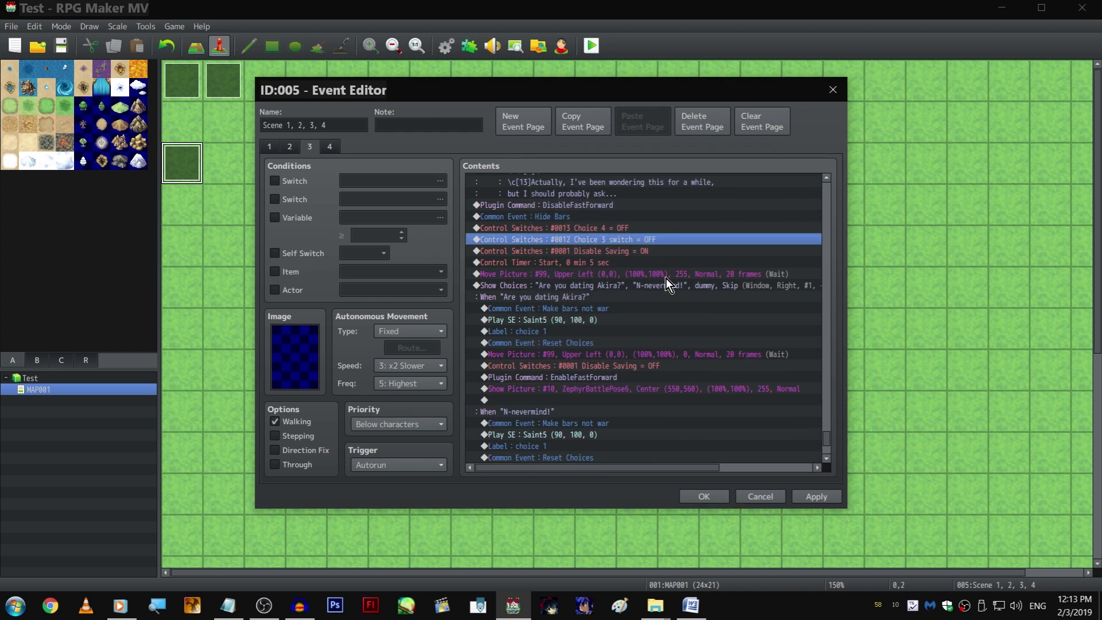
pyautogui.scroll(-1, 597, 284)
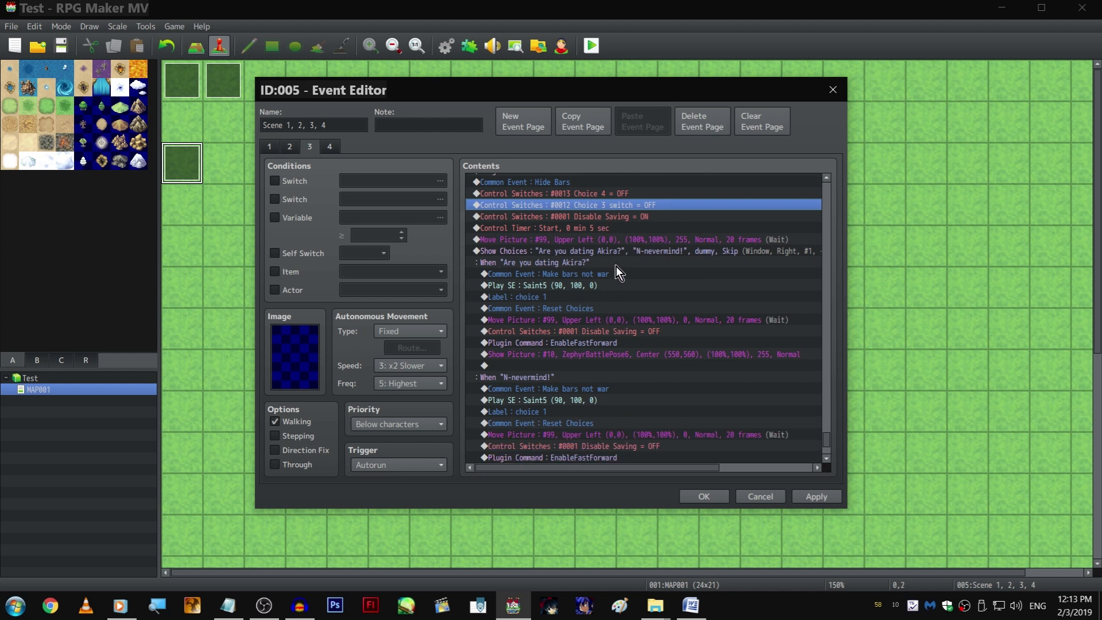
pyautogui.click(585, 365)
pyautogui.scroll(-5, 607, 352)
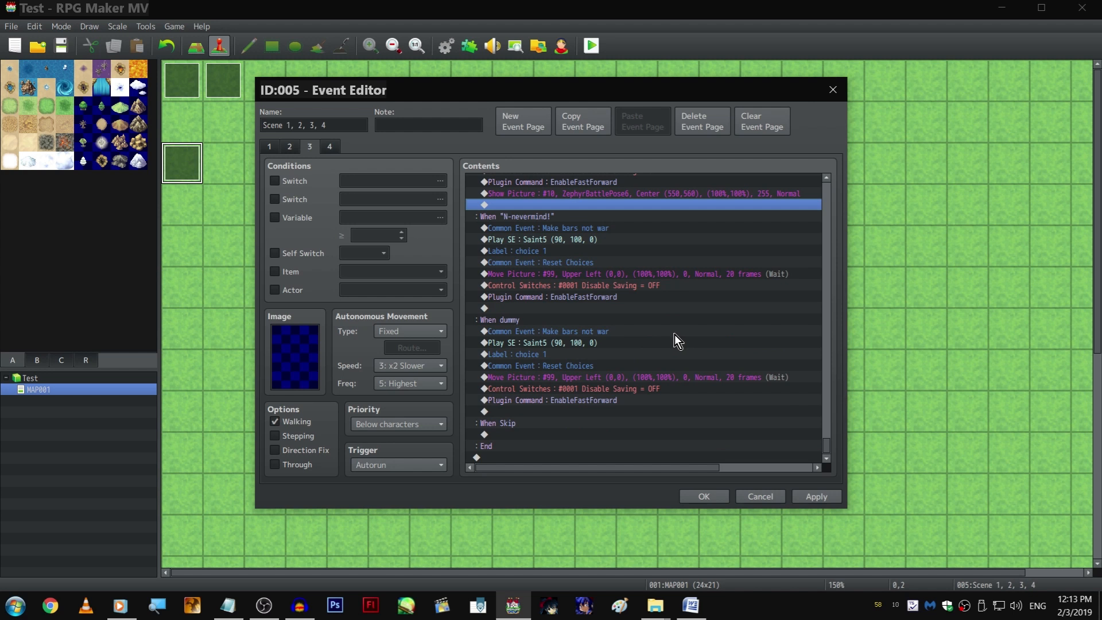
pyautogui.scroll(4, 671, 325)
pyautogui.scroll(-4, 657, 311)
pyautogui.moveTo(602, 397); pyautogui.dragTo(585, 332)
pyautogui.click(552, 434)
pyautogui.hotkey('ctrl', 'v')
pyautogui.scroll(4, 600, 319)
pyautogui.scroll(-4, 600, 317)
pyautogui.scroll(8, 610, 304)
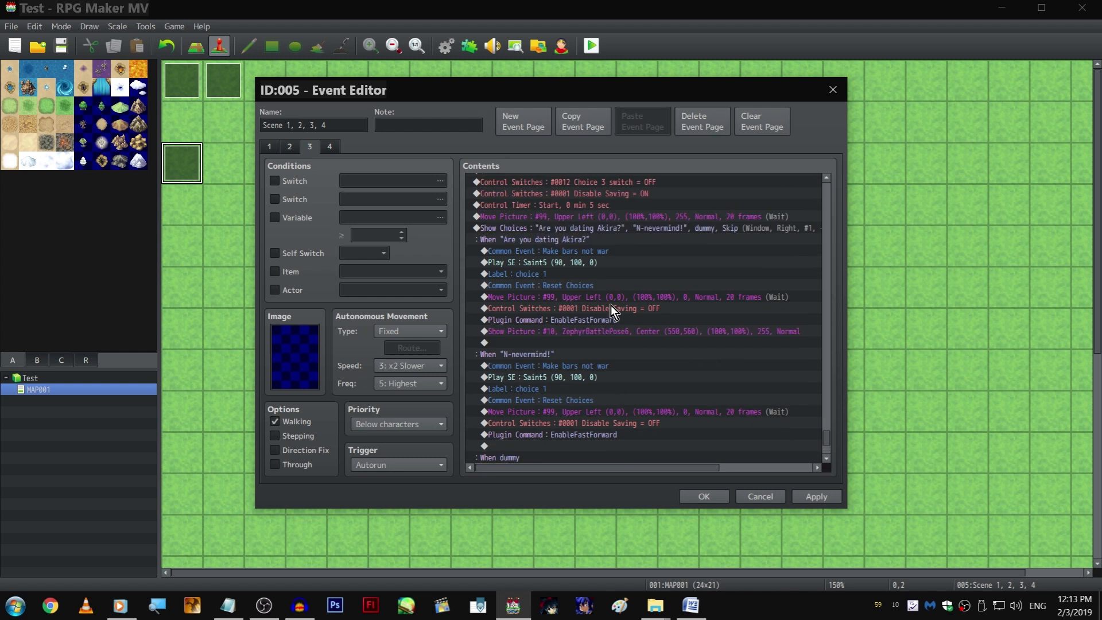
# Preview the Zephyr pose image used by the Show Picture command in the "Are you dating Akira?" branch, without changing it
pyautogui.scroll(-1, 620, 321)
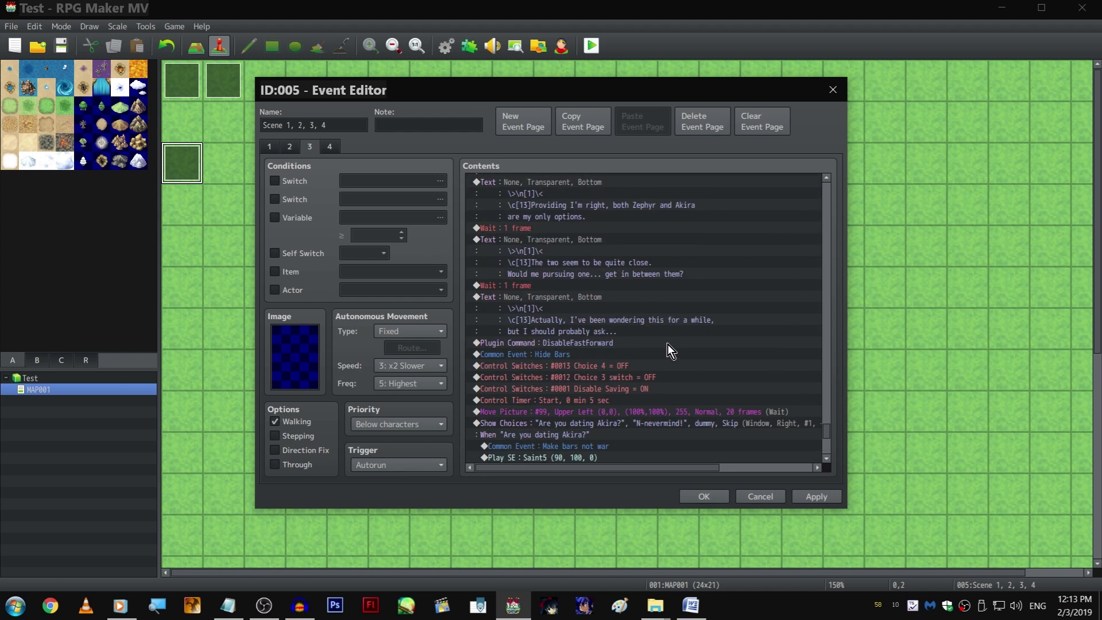
pyautogui.scroll(-5, 667, 338)
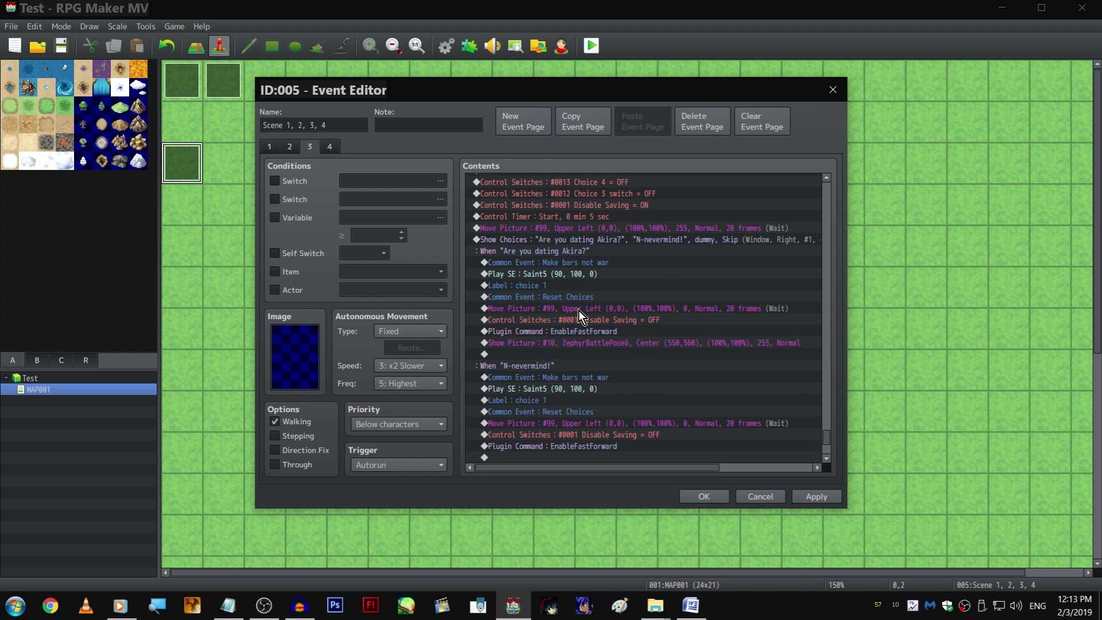
pyautogui.click(584, 350)
pyautogui.click(586, 346)
pyautogui.scroll(-2, 586, 348)
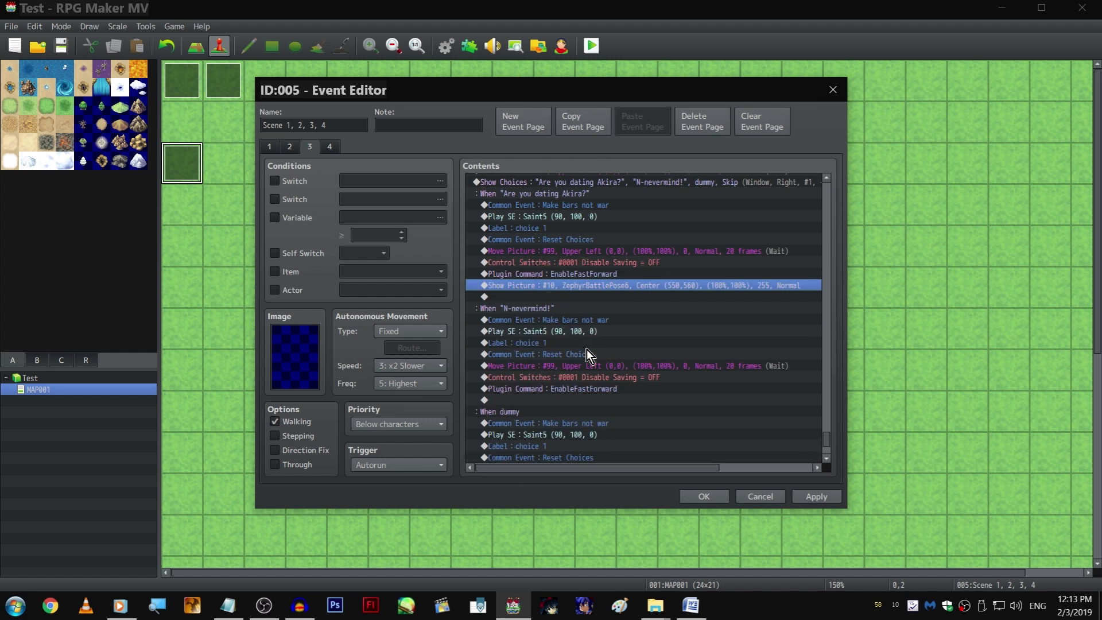
pyautogui.scroll(3, 586, 347)
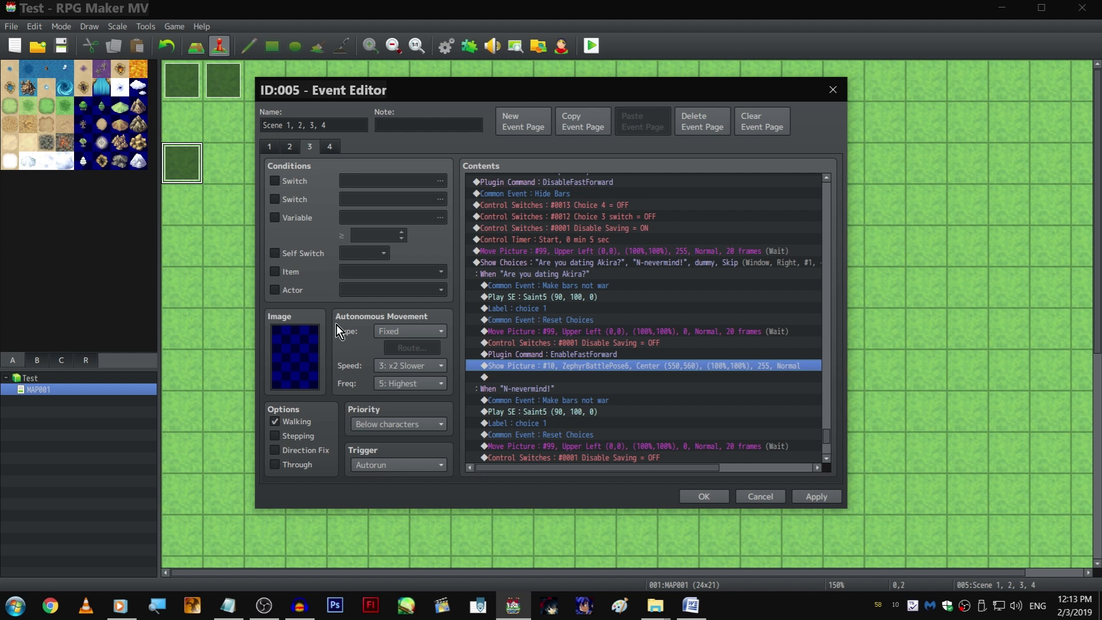
pyautogui.doubleClick(557, 361)
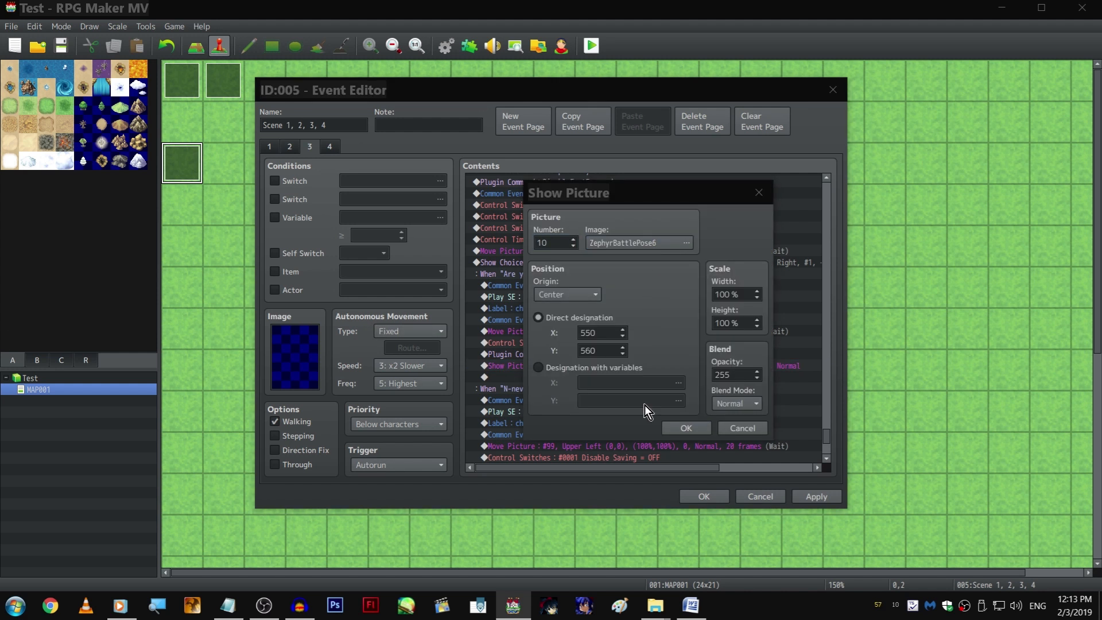
pyautogui.click(655, 246)
pyautogui.press('Down')
pyautogui.press('Up')
pyautogui.press('Down')
pyautogui.press('Up')
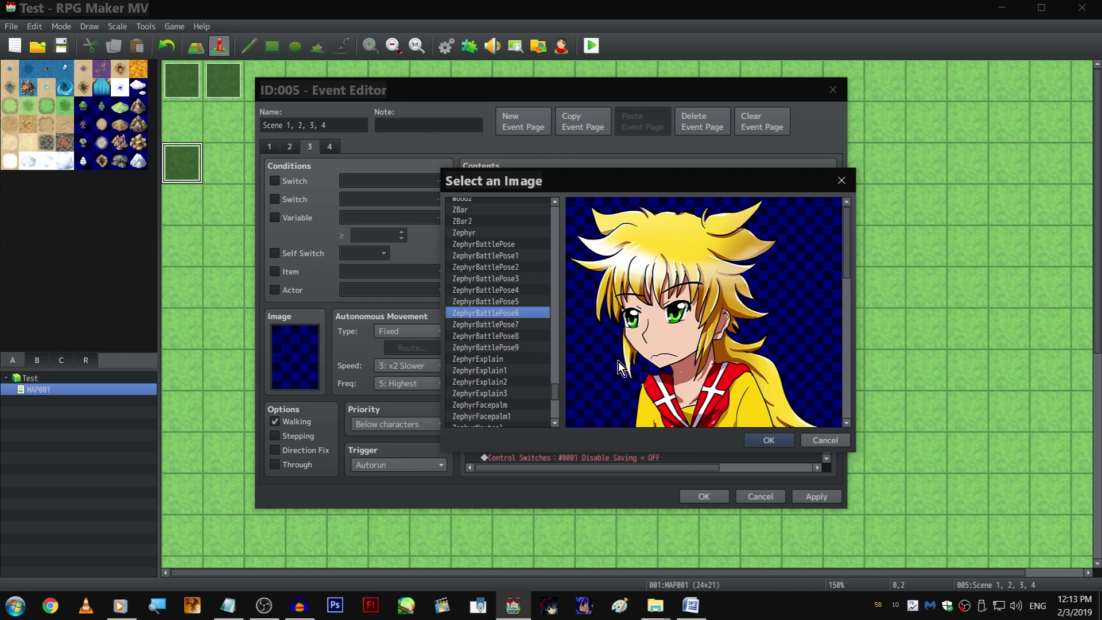
pyautogui.press('Escape')
pyautogui.press('Escape')
# Copy Zephyr's "Normally, I meet someone here for lunch" text to below the picture command in the "Are you dating Akira?" branch
pyautogui.scroll(5, 624, 336)
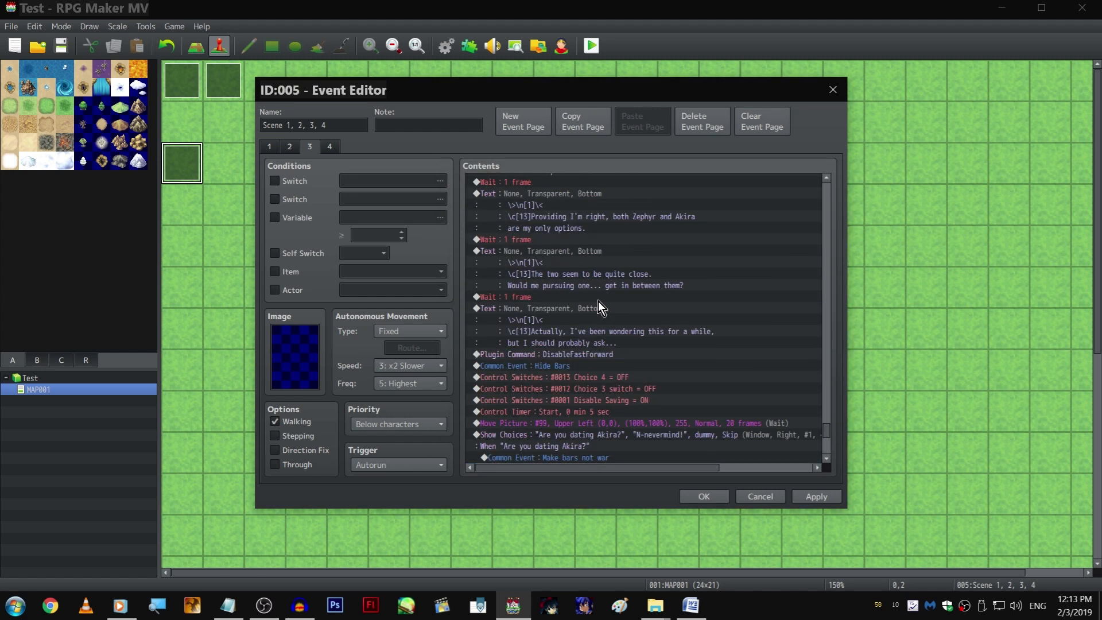
pyautogui.scroll(6, 598, 301)
pyautogui.scroll(5, 612, 257)
pyautogui.scroll(-10, 597, 207)
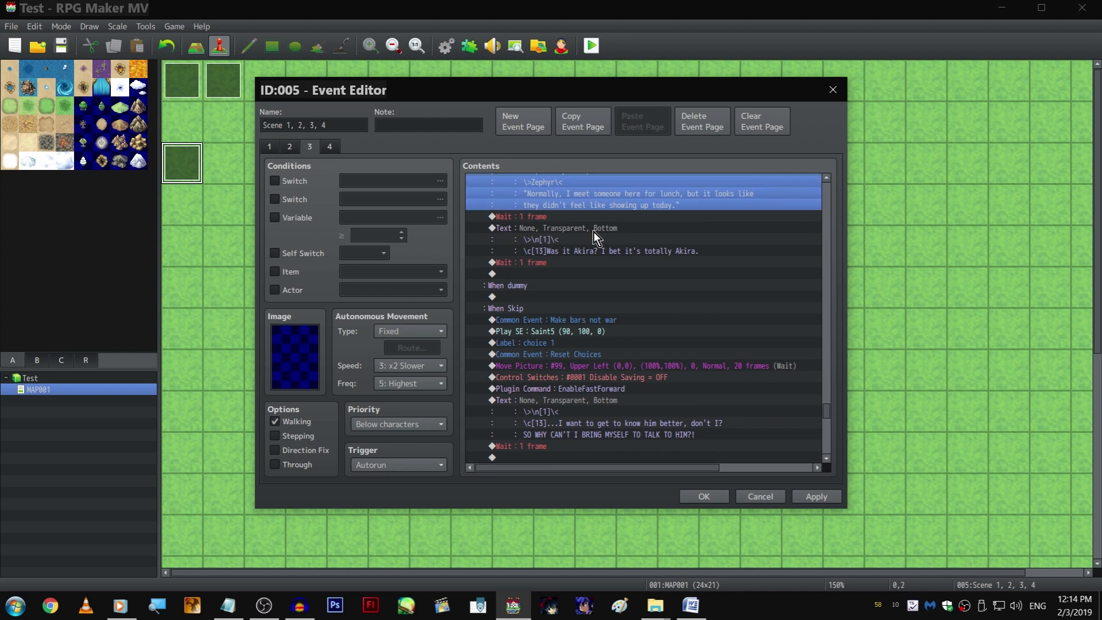
pyautogui.click(606, 287)
pyautogui.hotkey('ctrl', 'v')
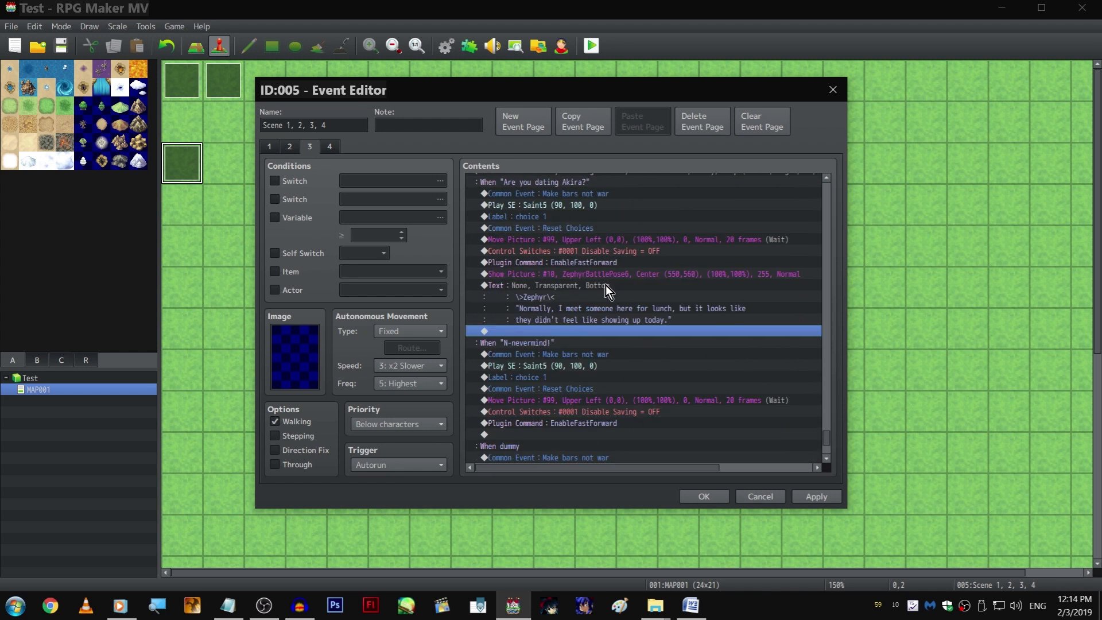
# Replace the spoken words of the copied Zephyr text with an opening "I'm...", keeping the speaker name
pyautogui.doubleClick(605, 285)
pyautogui.keyDown('shift'); pyautogui.click(571, 291); pyautogui.keyUp('shift')
pyautogui.hotkey('shift', 'Left')
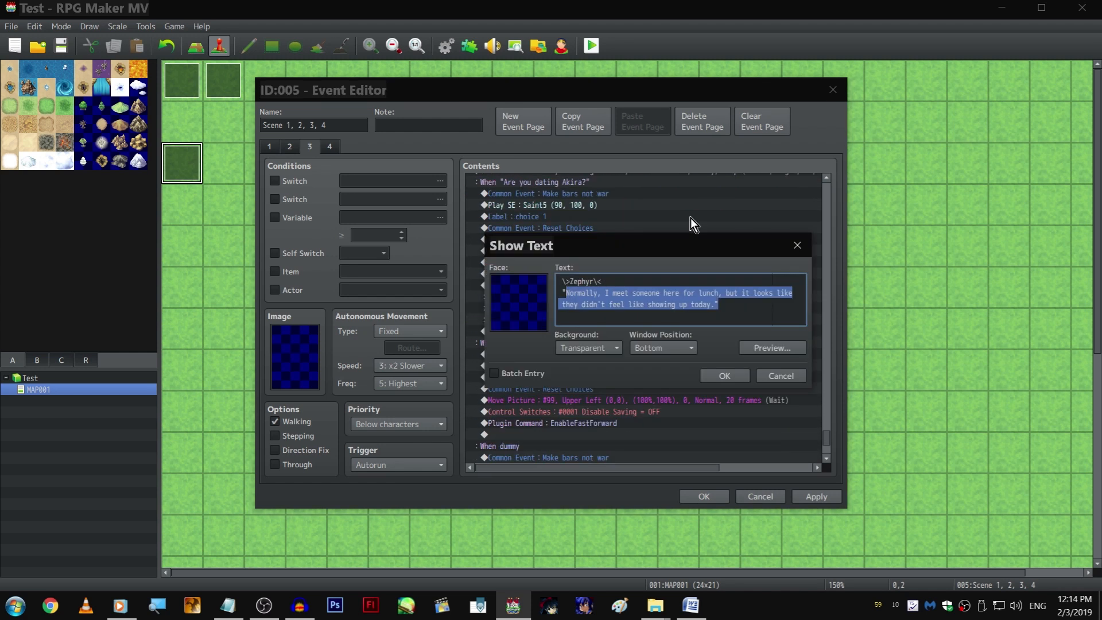
pyautogui.write("I'm,")
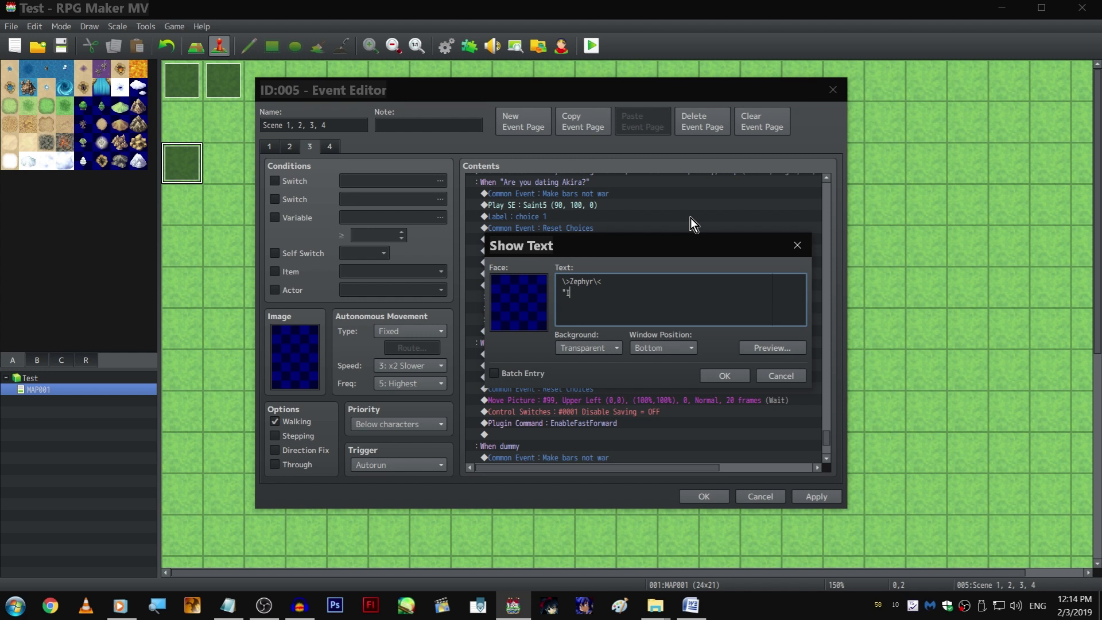
pyautogui.press('BackSpace')
pyautogui.write('...')
pyautogui.hotkey('ctrl', 'Return')
# Review Zephyr's earlier dialogue and choice branches on page 3, including the "I'm dating someone." choices
pyautogui.scroll(6, 691, 252)
pyautogui.scroll(8, 639, 223)
pyautogui.scroll(10, 626, 315)
pyautogui.scroll(10, 624, 319)
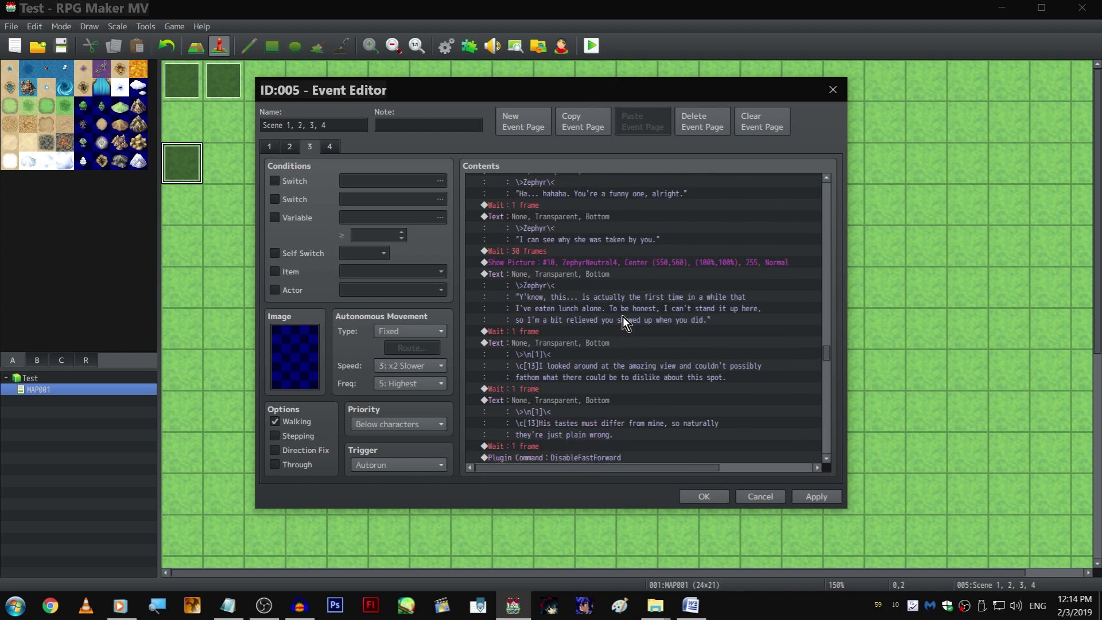
pyautogui.scroll(6, 622, 316)
pyautogui.scroll(5, 622, 316)
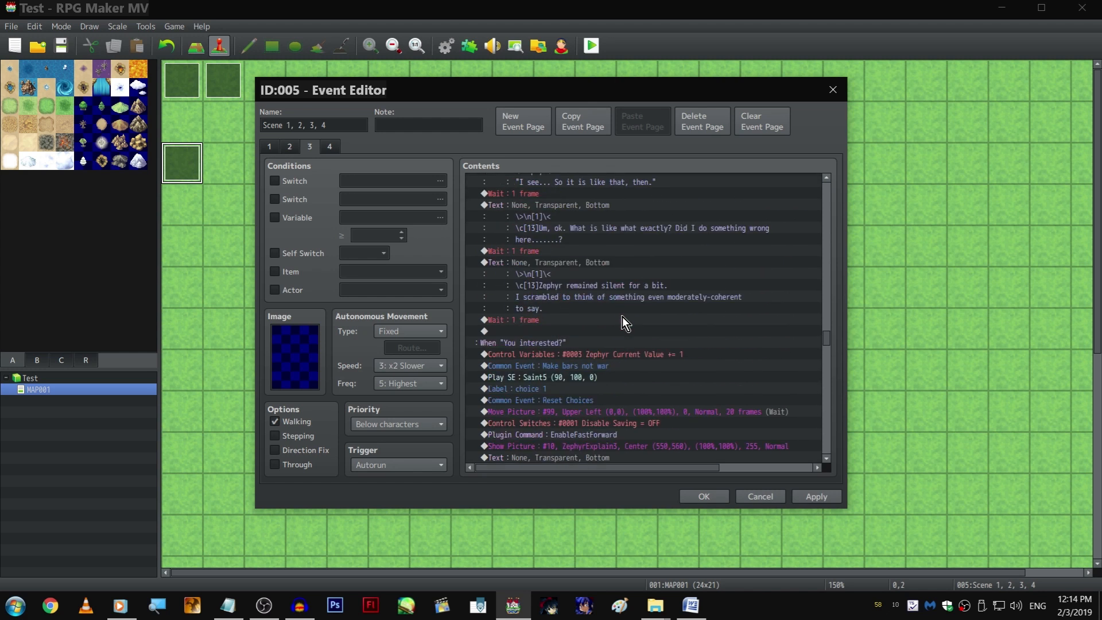
pyautogui.scroll(7, 622, 315)
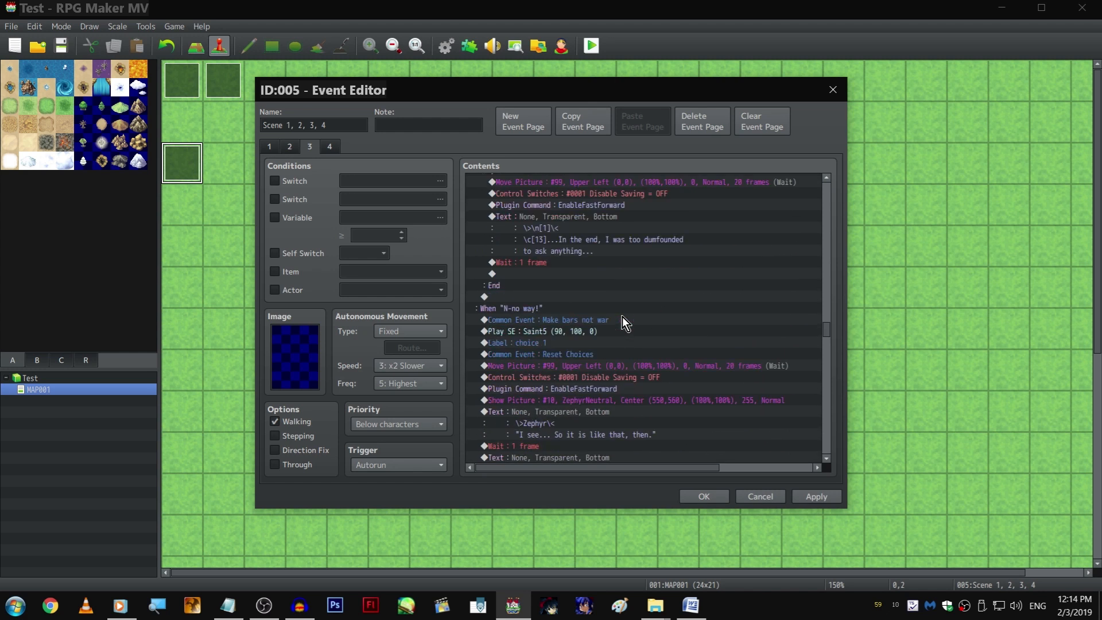
pyautogui.moveTo(827, 317); pyautogui.dragTo(823, 281)
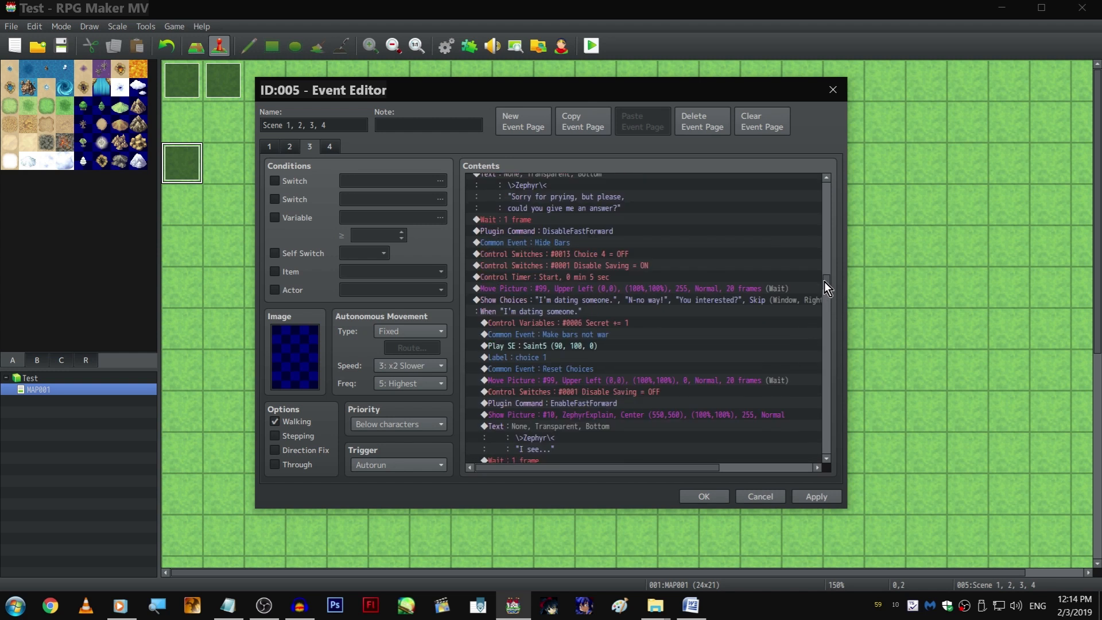
pyautogui.moveTo(823, 273); pyautogui.dragTo(825, 449)
pyautogui.scroll(2, 659, 344)
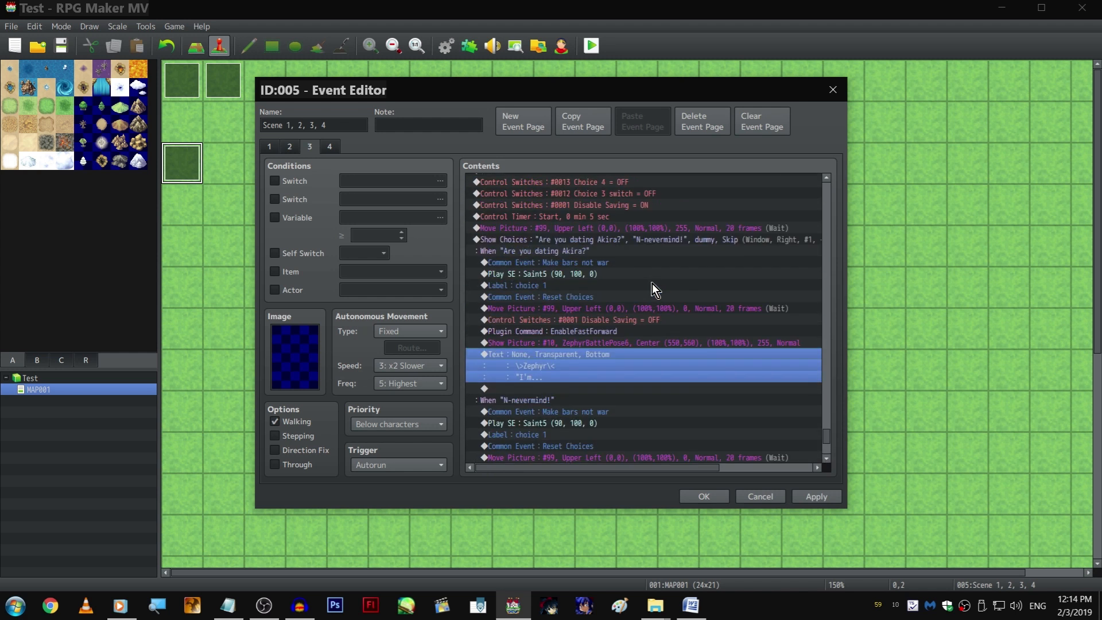
# Complete Zephyr's reply in the "Are you dating Akira?" branch as "I'm... a bit surprised you could ask something like that."
pyautogui.press('space')
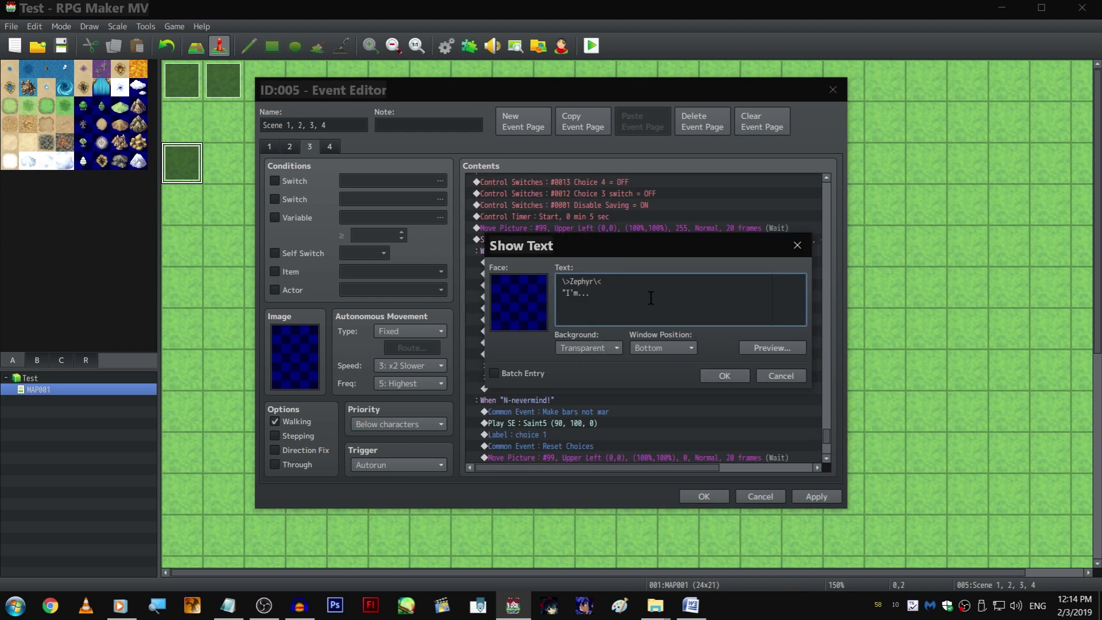
pyautogui.press('BackSpace')
pyautogui.press('BackSpace')
pyautogui.press('BackSpace')
pyautogui.press('BackSpace')
pyautogui.press('BackSpace')
pyautogui.write("'m... a bit surprised you could ask something like")
pyautogui.press('Return')
pyautogui.write('that.')
pyautogui.hotkey('ctrl', 'Return')
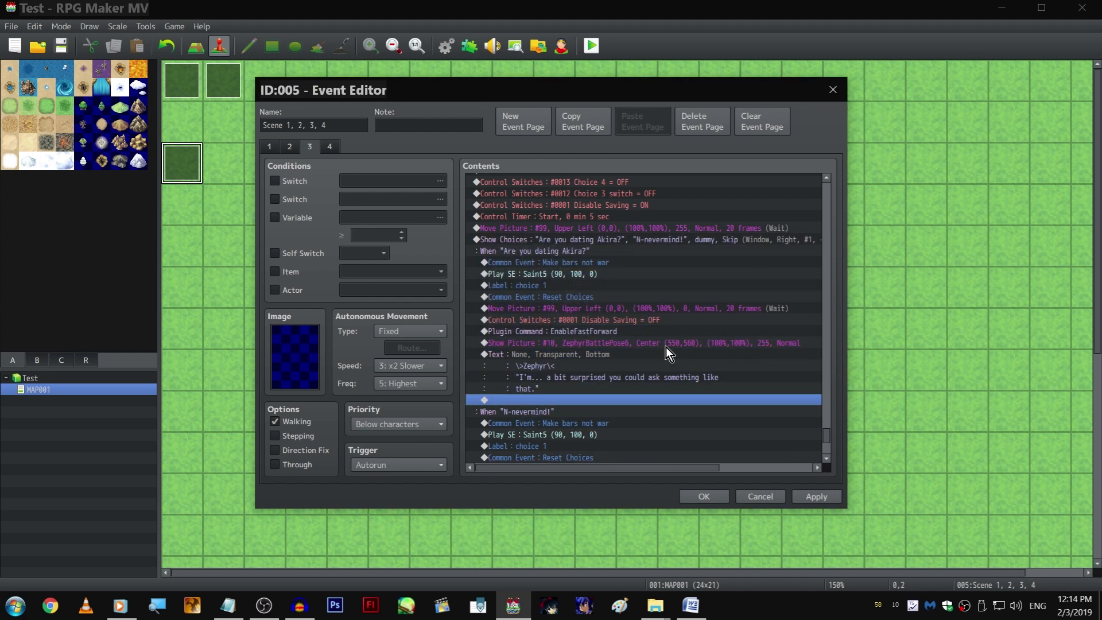
# Copy the "The two seem to be quite close." thought text and its wait to below Zephyr's reply in the "Are you dating Akira?" branch
pyautogui.press('Return')
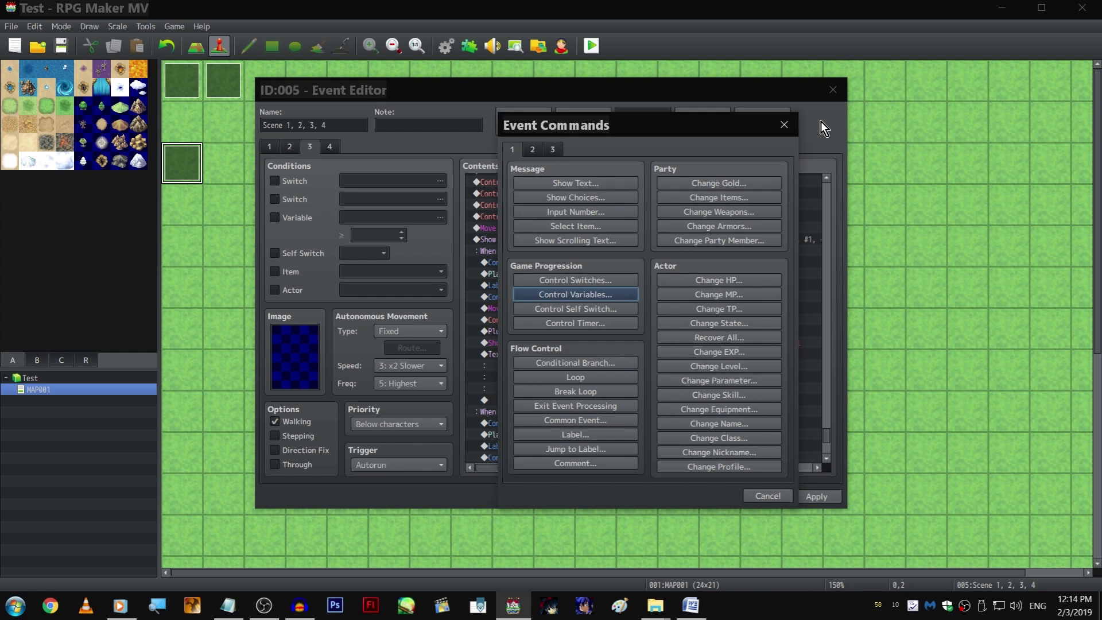
pyautogui.press('Escape')
pyautogui.scroll(6, 605, 277)
pyautogui.moveTo(574, 319); pyautogui.dragTo(570, 269)
pyautogui.scroll(-10, 614, 301)
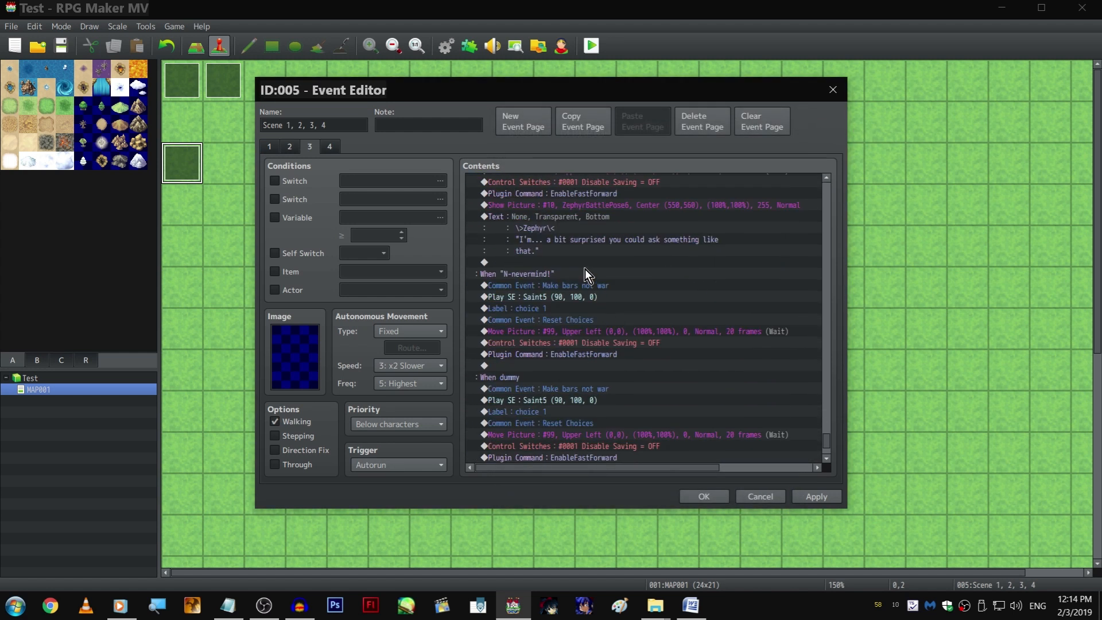
pyautogui.click(585, 263)
pyautogui.hotkey('ctrl', 'v')
# Replace the copied thought's words with "Me, too!! But my life is on the line here, what do you expect me to do!?"
pyautogui.doubleClick(597, 259)
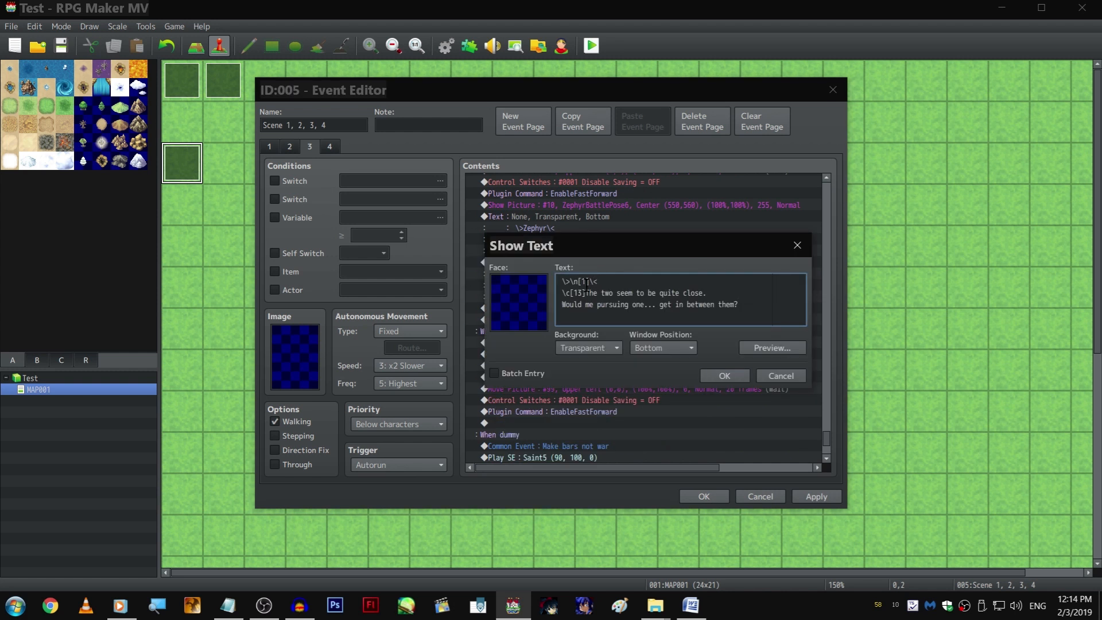
pyautogui.moveTo(585, 292); pyautogui.dragTo(738, 304)
pyautogui.write('Me')
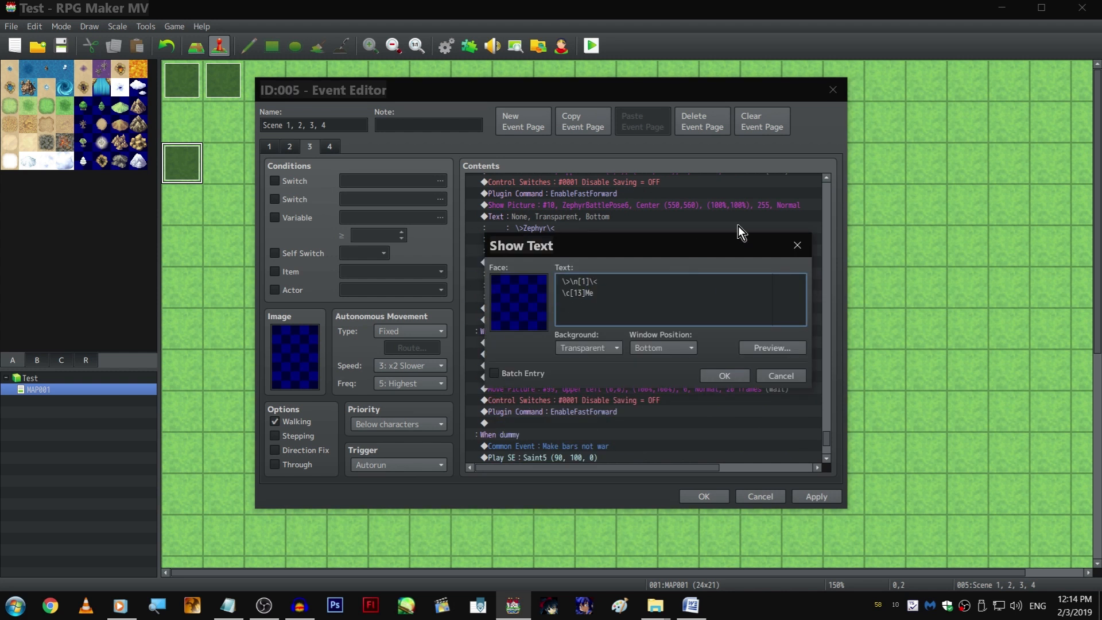
pyautogui.write(', too!! ')
pyautogui.write('But my lif')
pyautogui.write('e is on the line')
pyautogui.write(' here, what do yto')
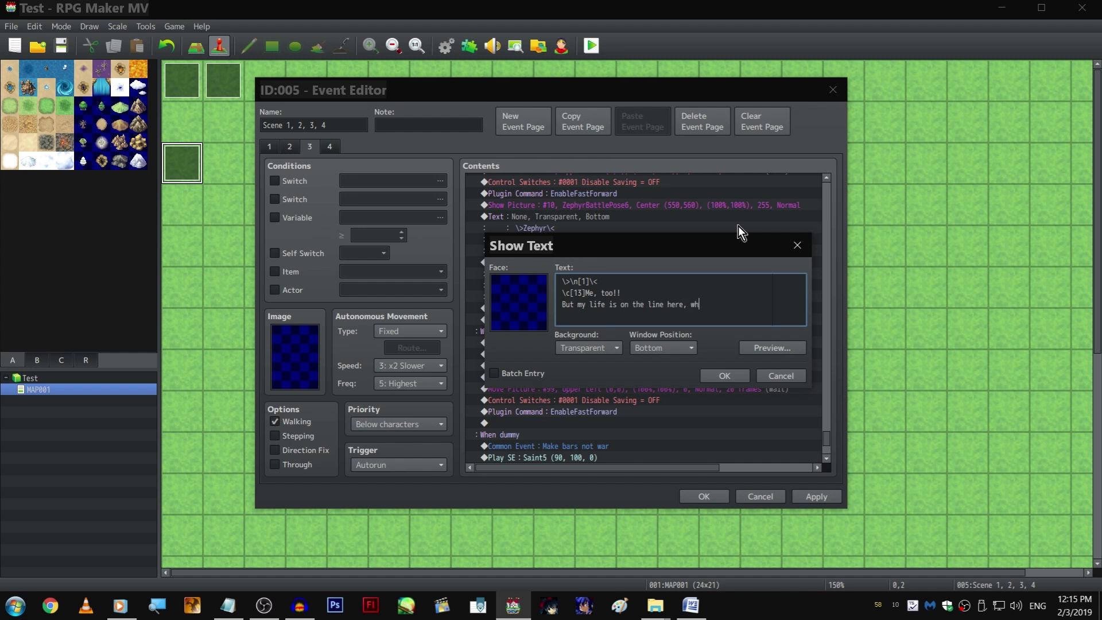
pyautogui.press('BackSpace')
pyautogui.press('BackSpace')
pyautogui.write('ou')
pyautogui.press('Return')
pyautogui.write('expect me to do!?')
pyautogui.hotkey('ctrl', 'Return')
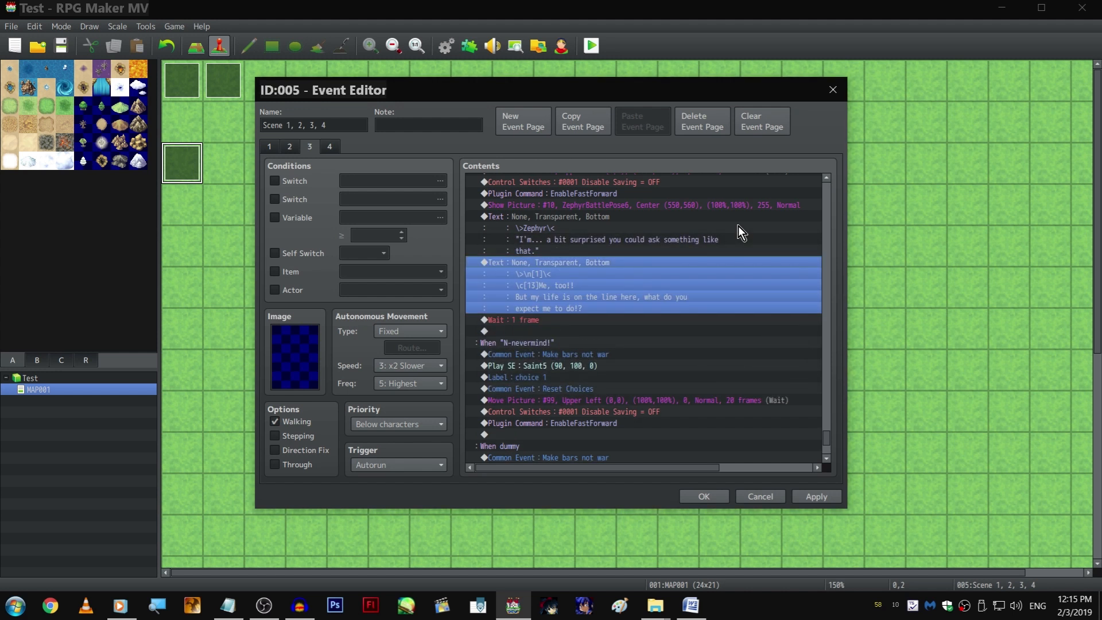
# Copy the 1-frame wait to between Zephyr's reply and the thought, and set the wait after the thought to 60 frames
pyautogui.click(657, 329)
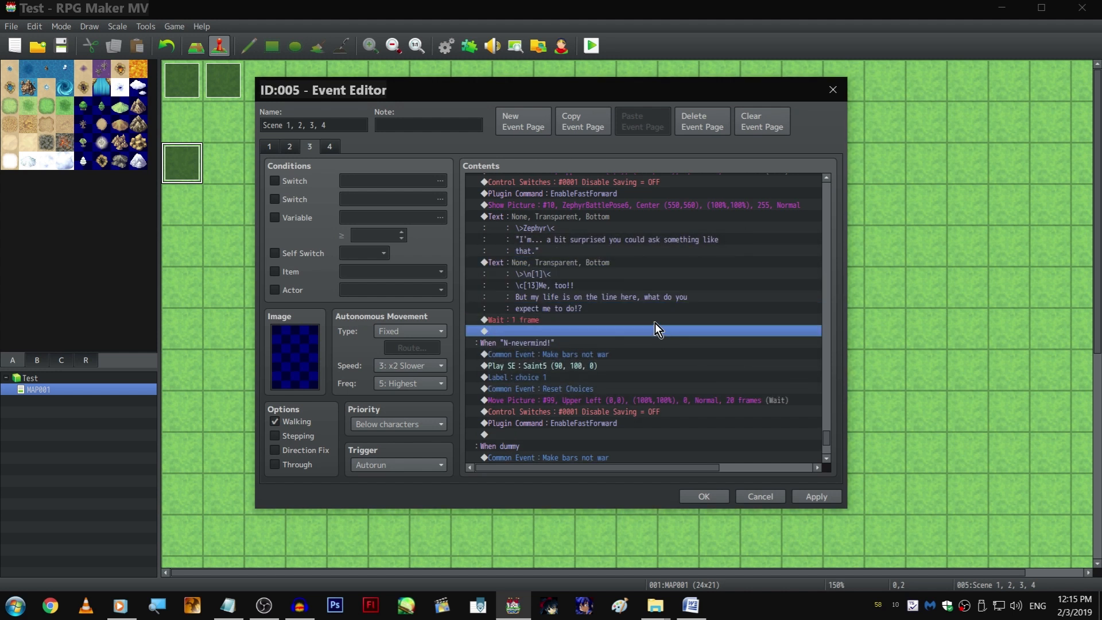
pyautogui.click(654, 321)
pyautogui.click(629, 266)
pyautogui.hotkey('ctrl', 'v')
pyautogui.click(815, 496)
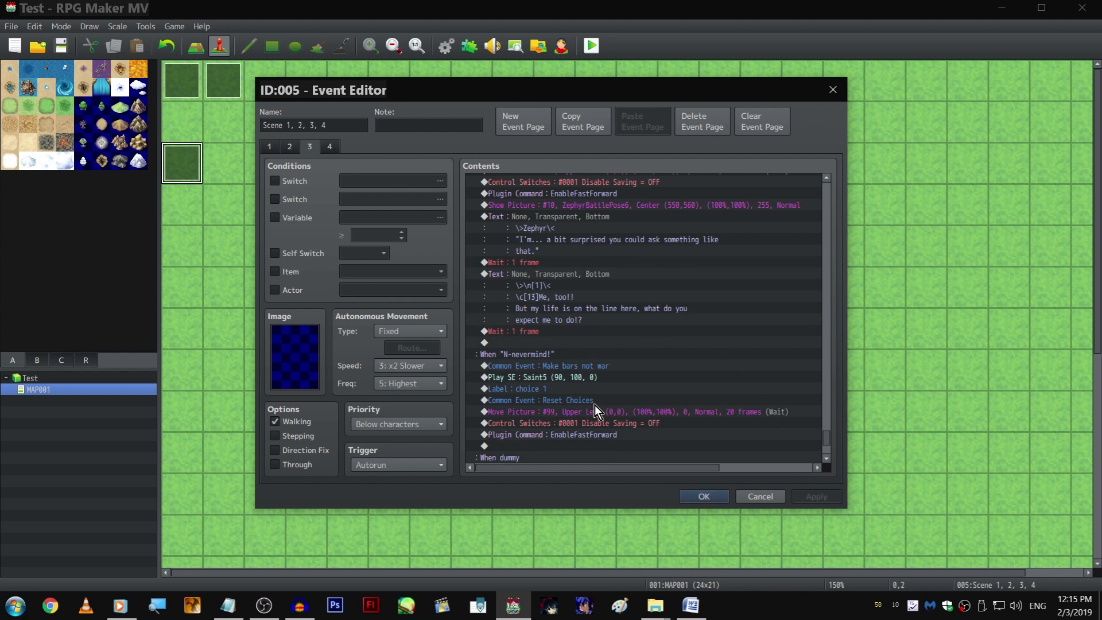
pyautogui.doubleClick(583, 331)
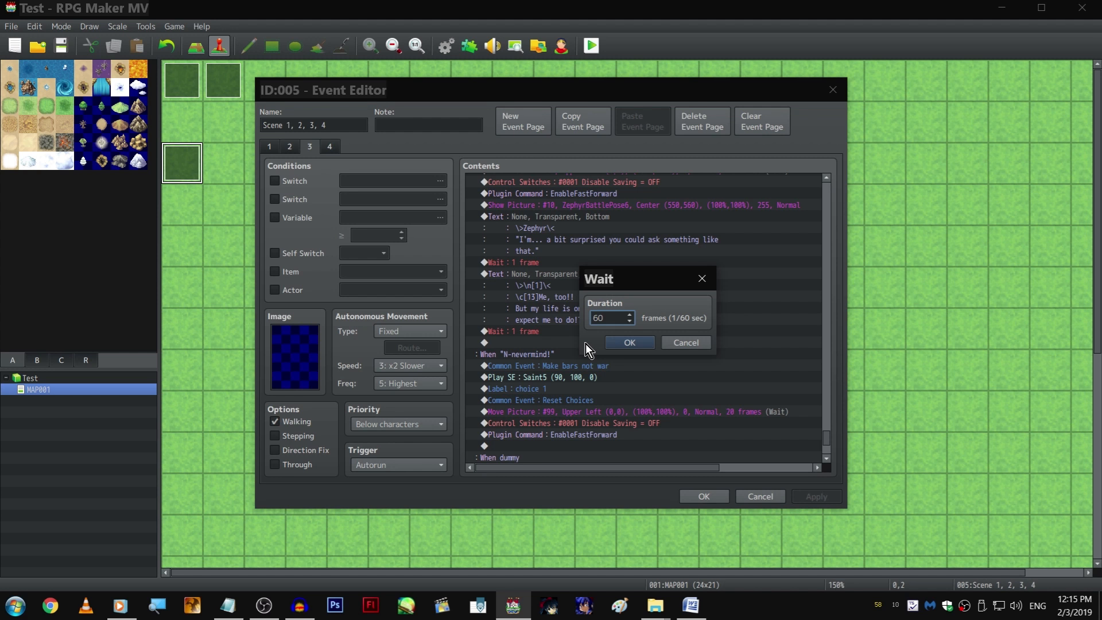
pyautogui.press('Return')
# Copy the ZephyrBattlePose6 picture command to below the 60-frame wait and open the copy for editing
pyautogui.click(624, 206)
pyautogui.click(598, 354)
pyautogui.click(597, 344)
pyautogui.hotkey('ctrl', 'v')
pyautogui.doubleClick(594, 346)
# Compare Zephyr's pose images and try ZephyrFacepalm for the copied picture command
pyautogui.click(632, 249)
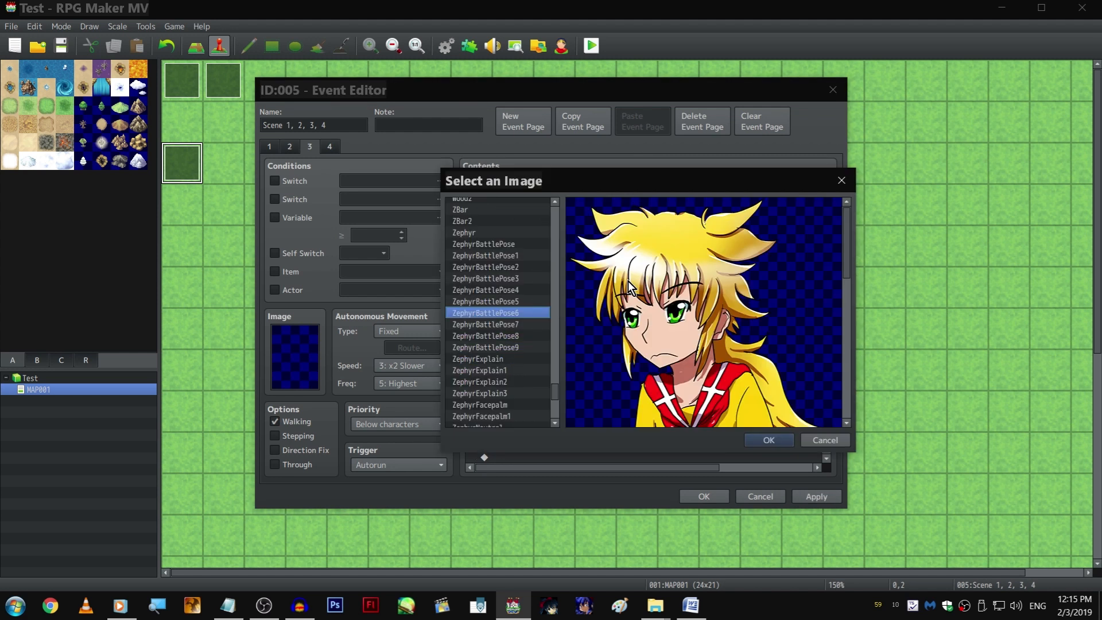
pyautogui.click(537, 325)
pyautogui.click(535, 337)
pyautogui.click(535, 301)
pyautogui.click(536, 288)
pyautogui.scroll(-3, 536, 286)
pyautogui.click(521, 315)
pyautogui.scroll(-2, 521, 322)
pyautogui.click(521, 314)
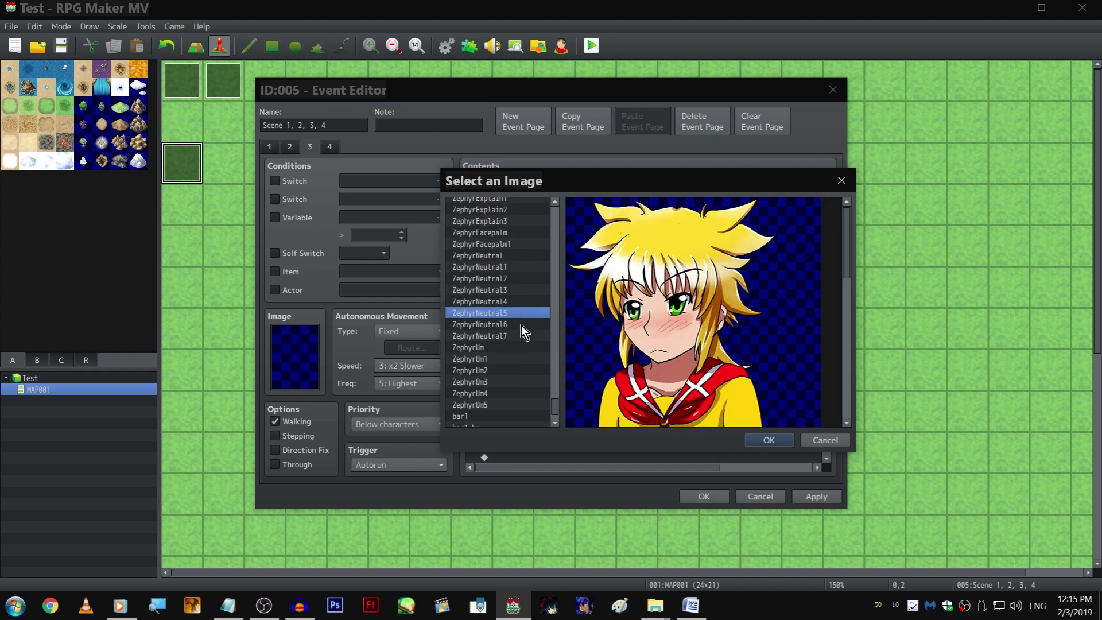
pyautogui.scroll(-1, 521, 325)
pyautogui.moveTo(517, 299); pyautogui.dragTo(519, 228)
pyautogui.scroll(2, 519, 246)
pyautogui.click(514, 269)
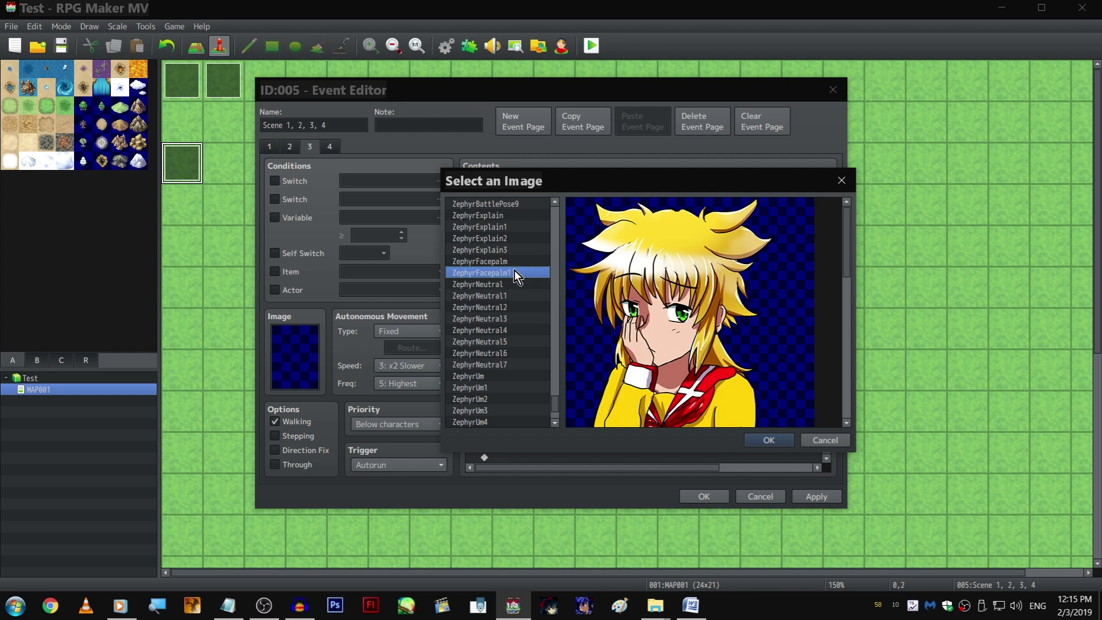
pyautogui.click(512, 264)
pyautogui.doubleClick(512, 264)
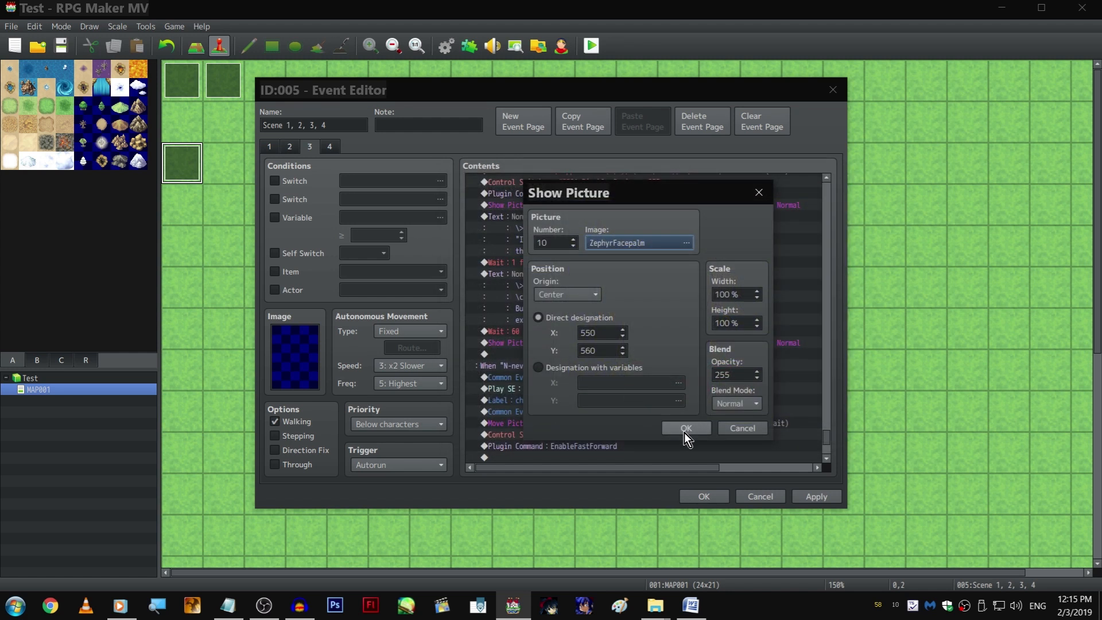
# Set the copied picture command's image to Zephyr
pyautogui.click(628, 245)
pyautogui.click(517, 335)
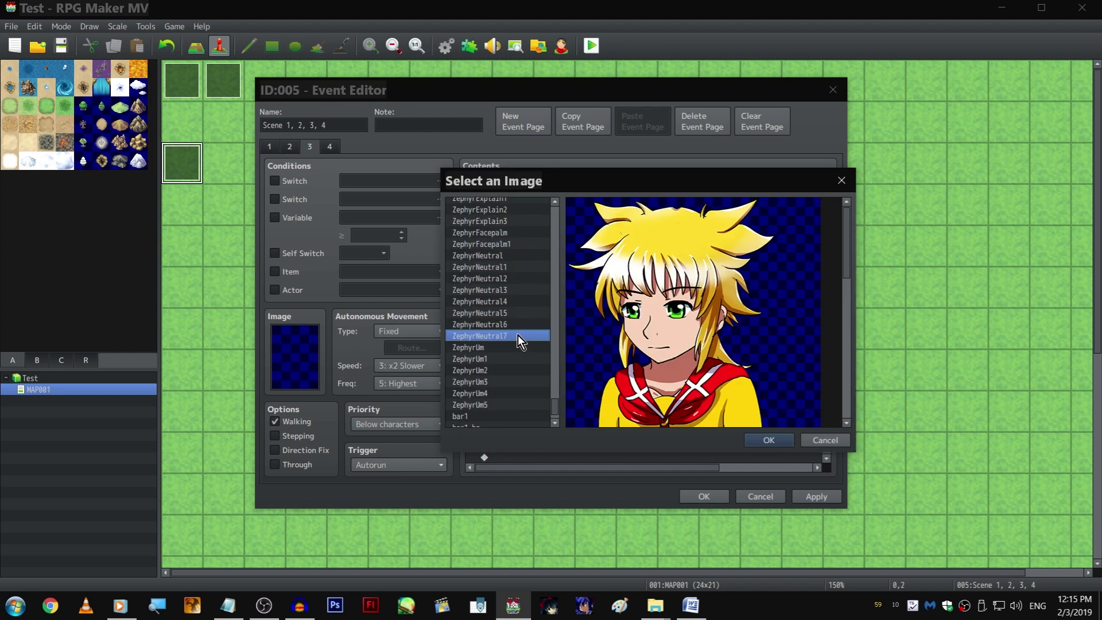
pyautogui.scroll(5, 526, 293)
pyautogui.click(505, 246)
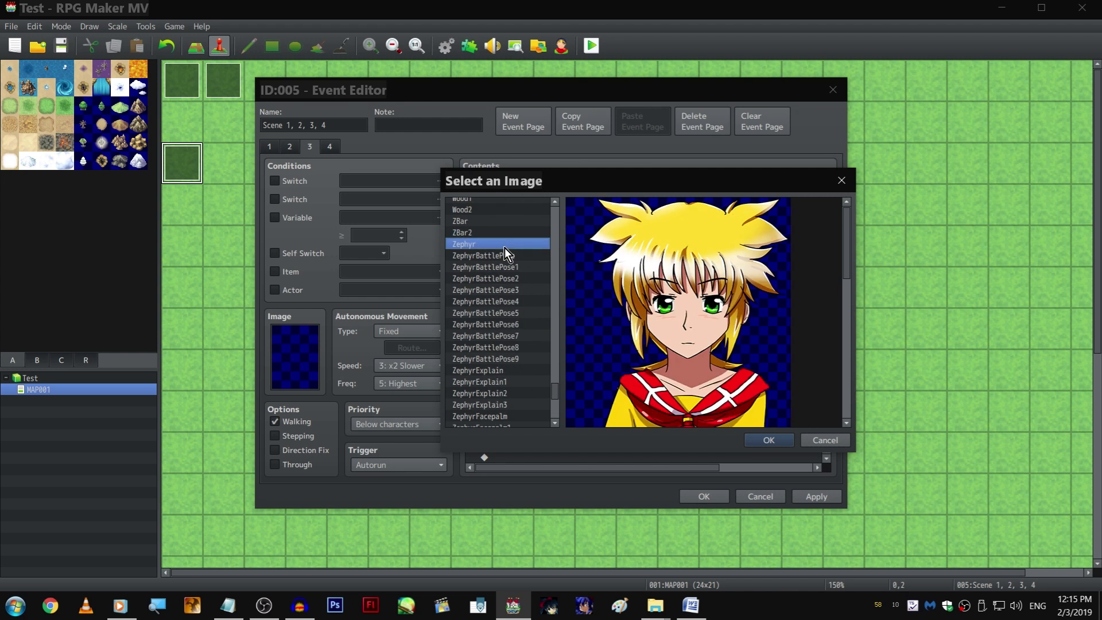
pyautogui.doubleClick(505, 246)
pyautogui.click(682, 416)
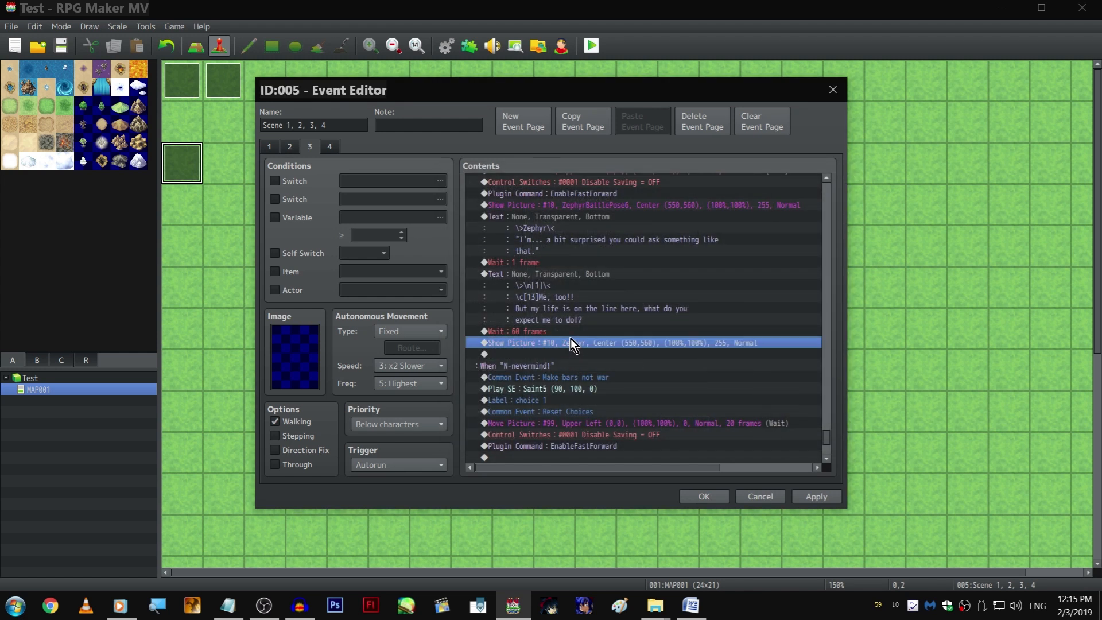
# Copy Zephyr's "I'm... a bit surprised" text to below the Zephyr picture command
pyautogui.click(587, 220)
pyautogui.hotkey('ctrl', 'c')
pyautogui.click(567, 352)
pyautogui.hotkey('ctrl', 'v')
# Replace the copied text's spoken words with "...Then let me ask you, first. Are you interested in Akira?", keeping the speaker name
pyautogui.press('space')
pyautogui.keyDown('shift'); pyautogui.click(566, 293); pyautogui.keyUp('shift')
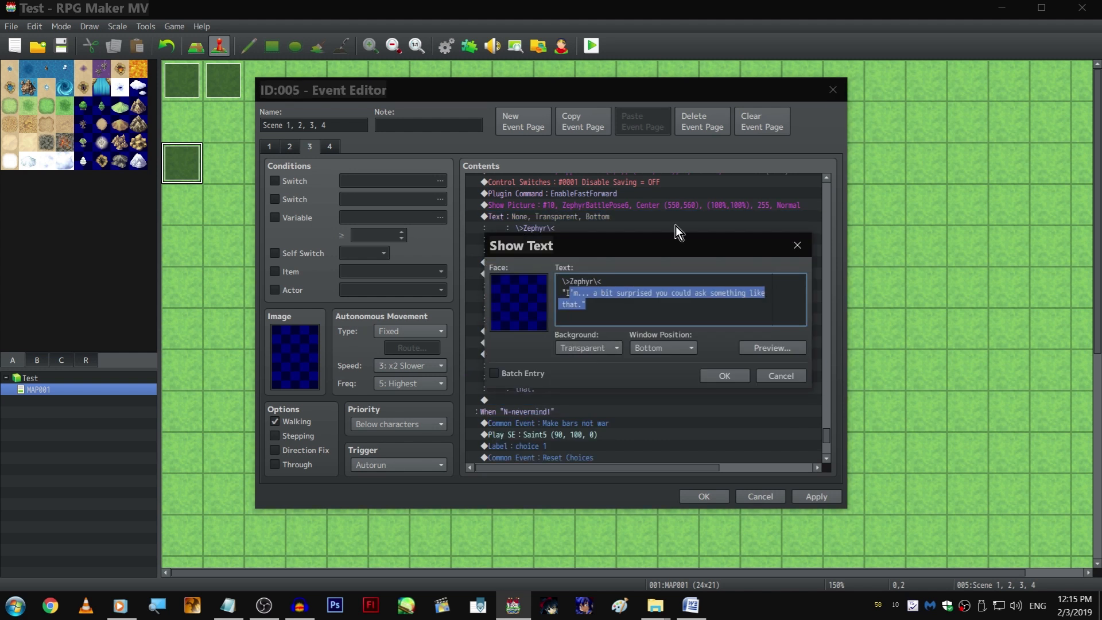
pyautogui.write('...The')
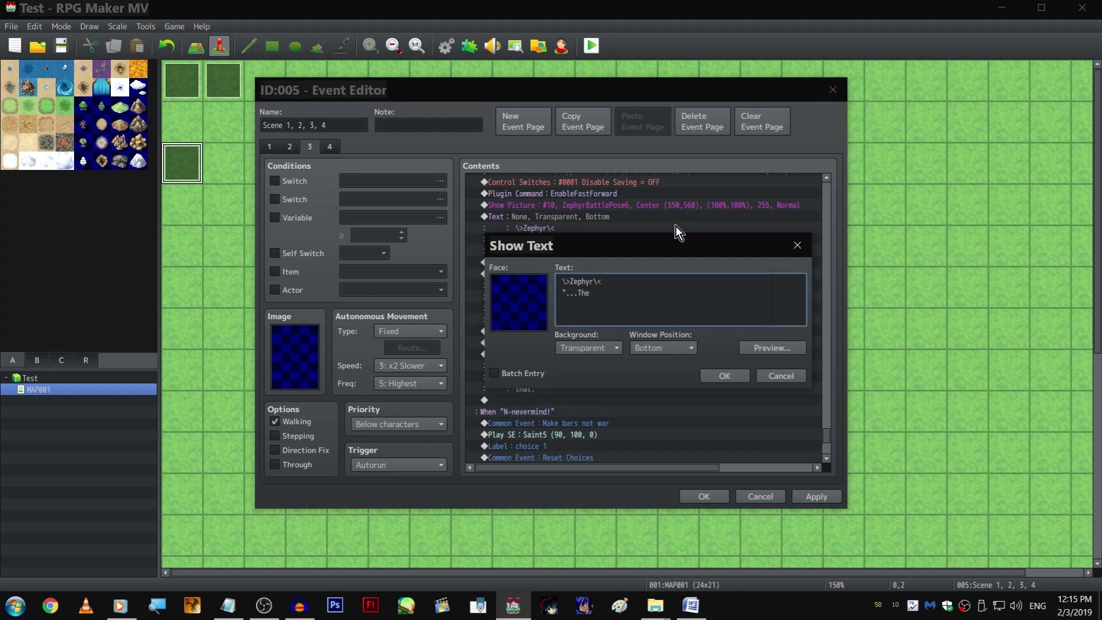
pyautogui.write('n let me ask you, first. Are you interested in')
pyautogui.press('Return')
pyautogui.write('Akira?"')
pyautogui.hotkey('ctrl', 'Return')
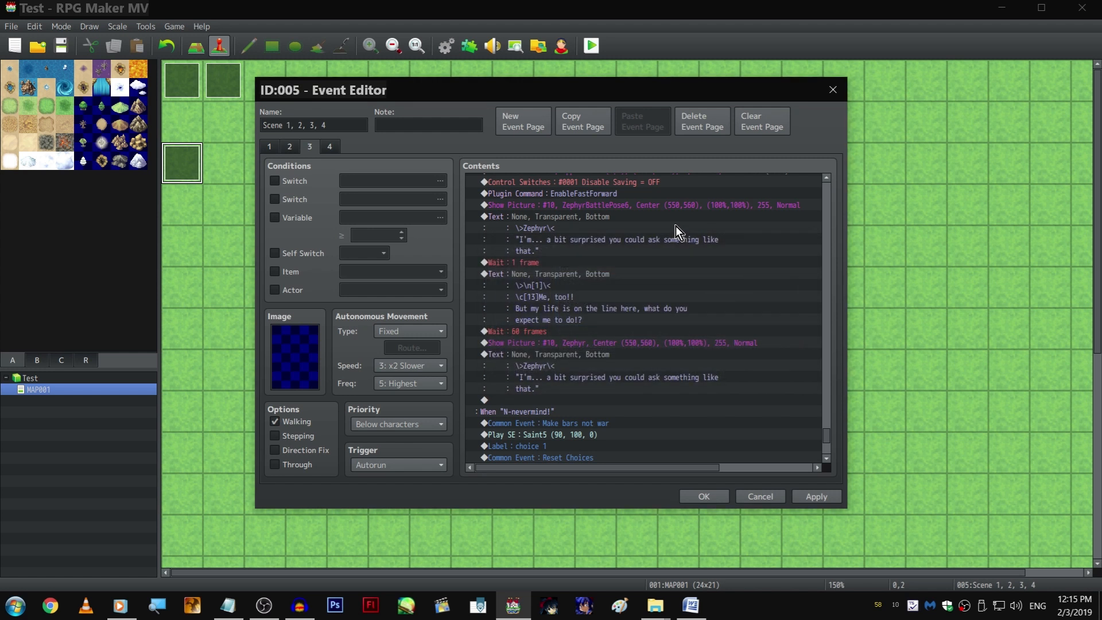
# Start a Show Choices command below Zephyr's question with the choices "I'm very interested." and "You've got it wrong!", including the quotation marks
pyautogui.scroll(-2, 707, 293)
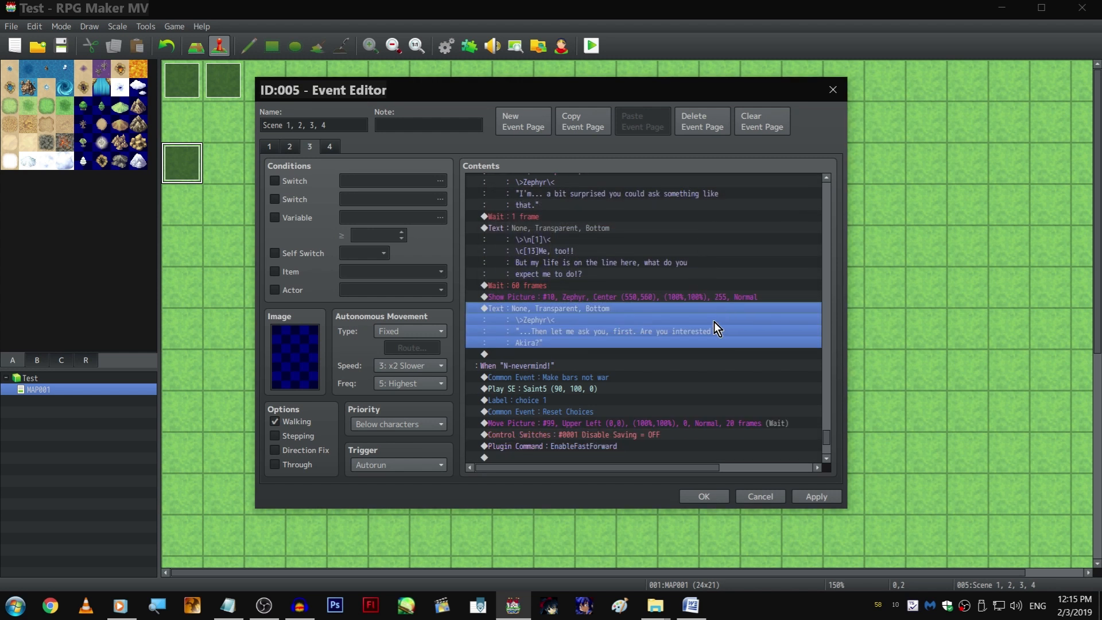
pyautogui.click(672, 353)
pyautogui.doubleClick(672, 353)
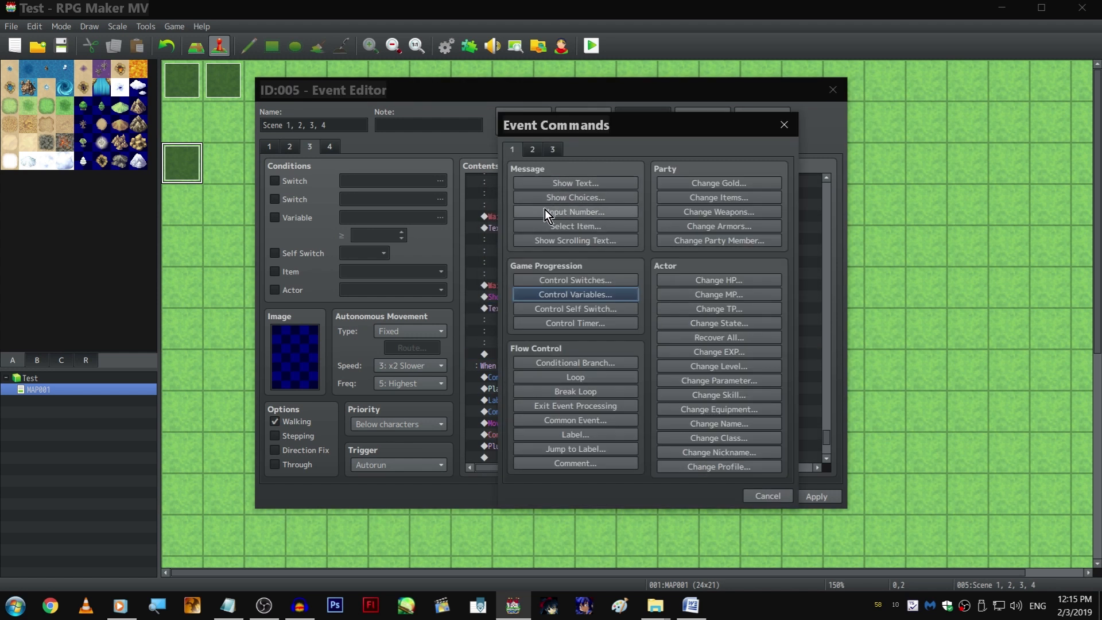
pyautogui.click(556, 197)
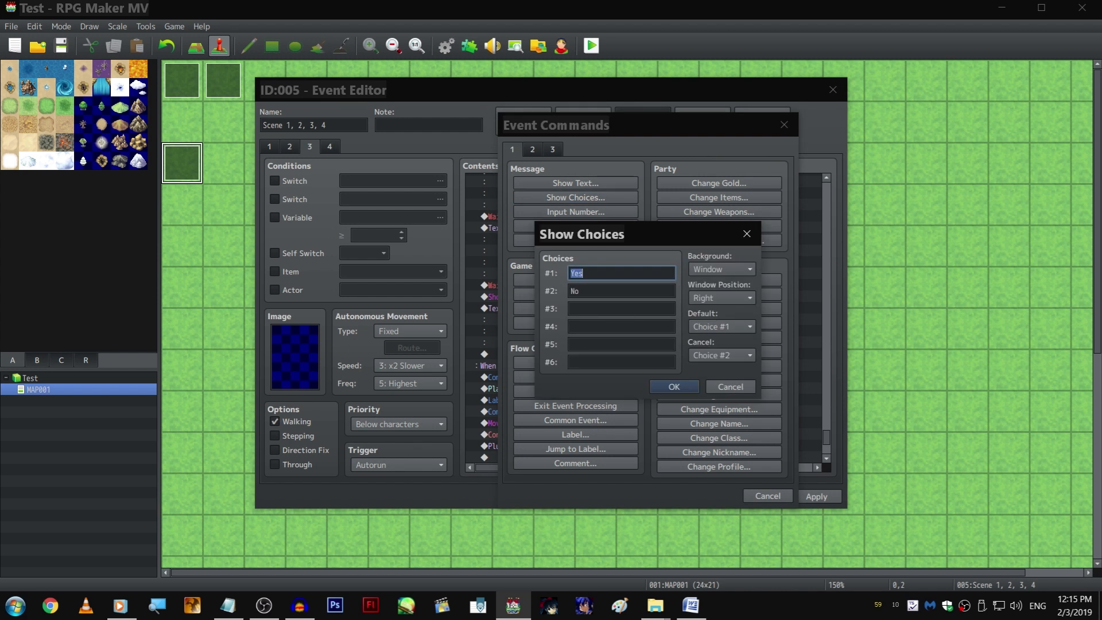
pyautogui.write('"I\'m very interested."')
pyautogui.press('Tab')
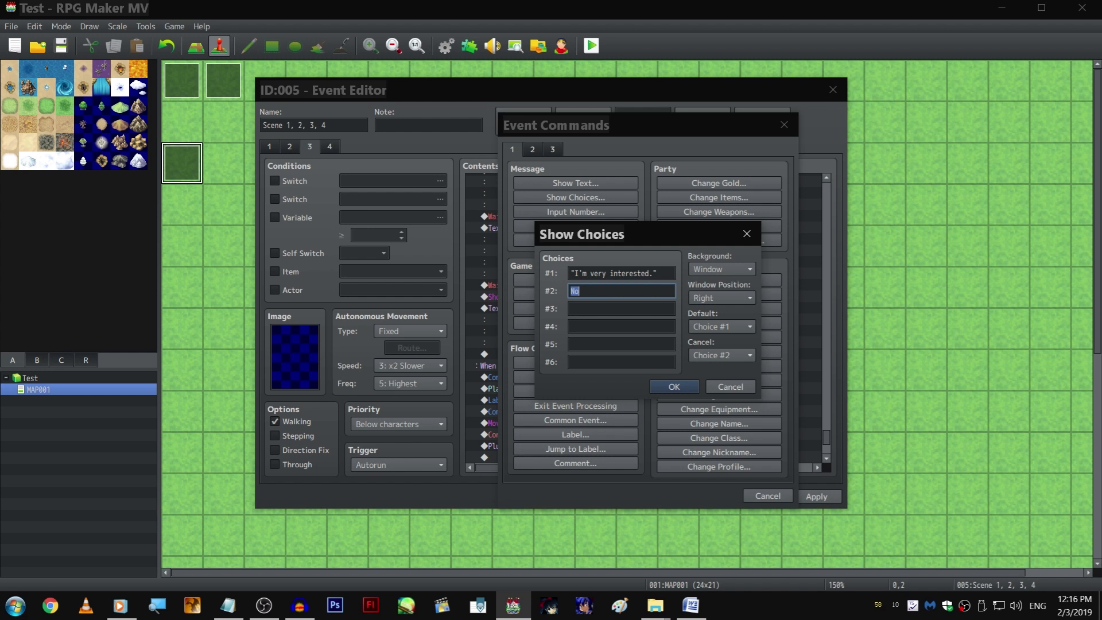
pyautogui.write('"You\'ve got it wrong!"')
pyautogui.click(571, 308)
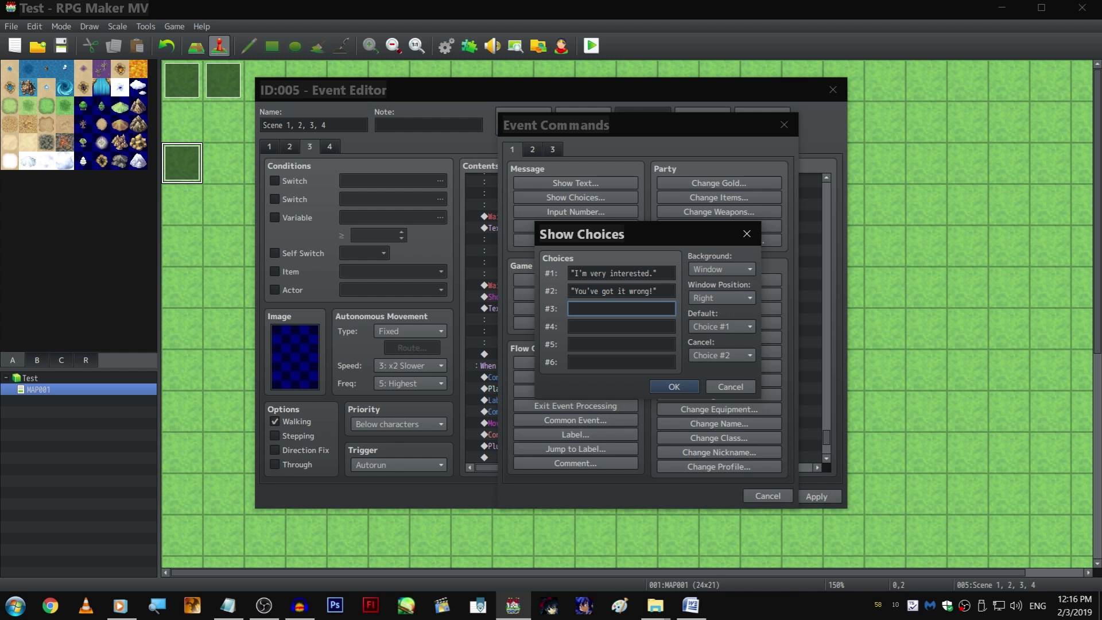
# Complete the choices with "I can't answer that." in quotation marks and Skip, disallow cancelling, and apply the event changes
pyautogui.hotkey('alt', 'Tab')
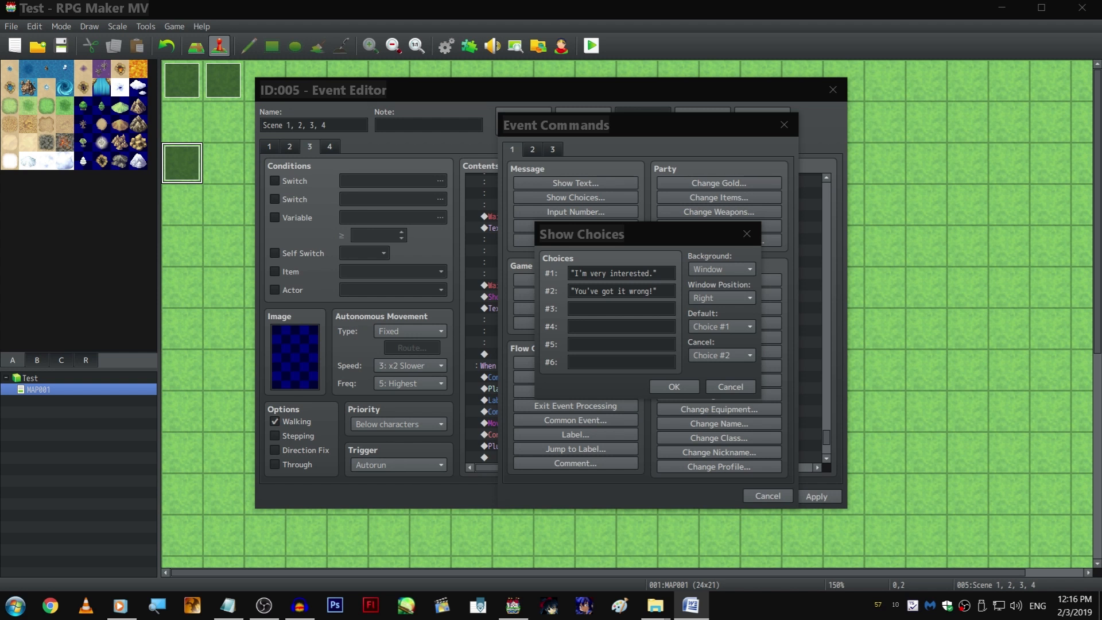
pyautogui.click(633, 308)
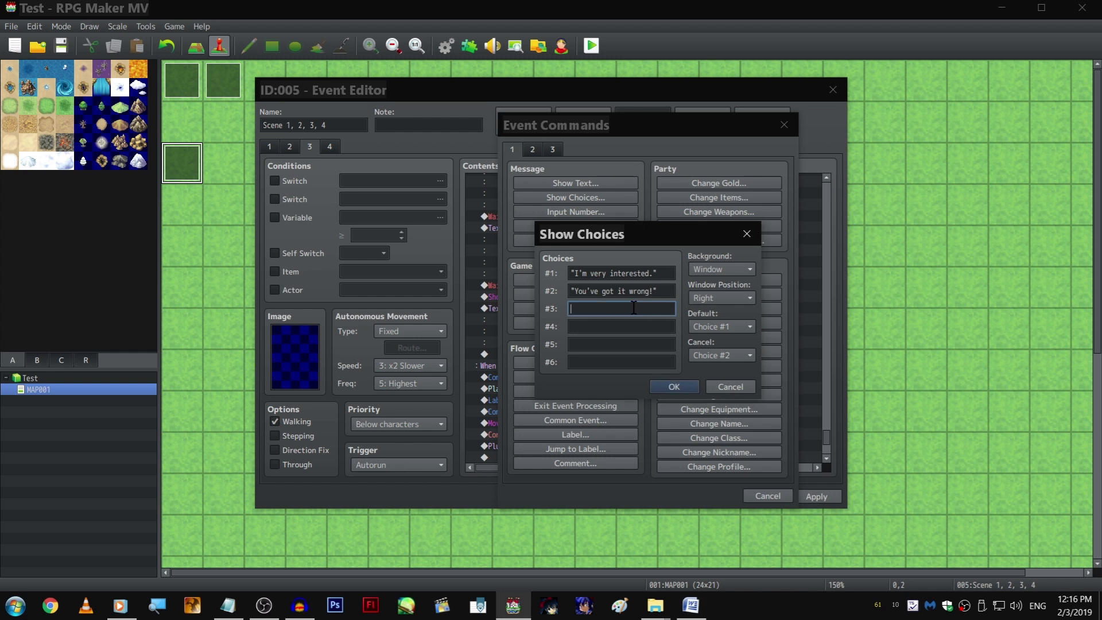
pyautogui.write('"I can\'t answer that.')
pyautogui.press('Tab')
pyautogui.write('Skiup')
pyautogui.press('BackSpace')
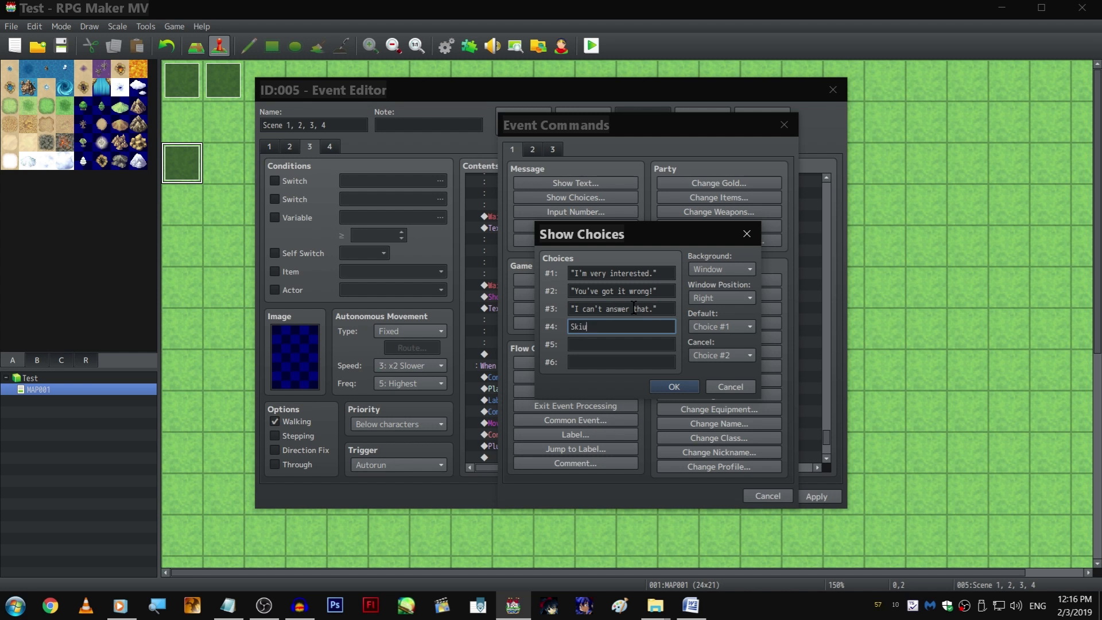
pyautogui.scroll(2, 711, 353)
pyautogui.scroll(1, 752, 293)
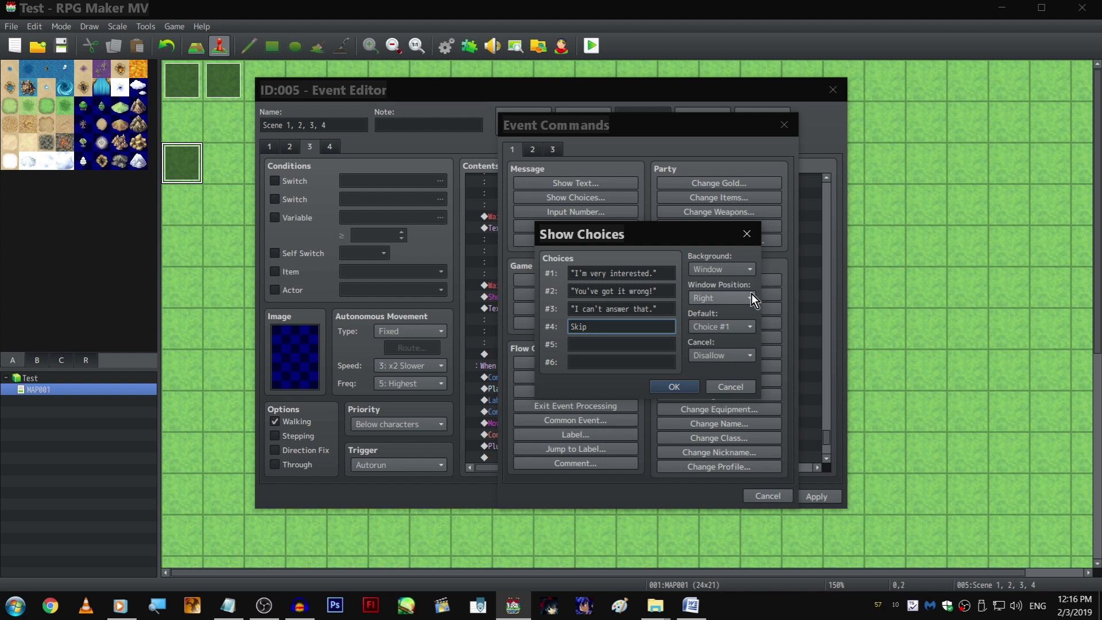
pyautogui.click(679, 388)
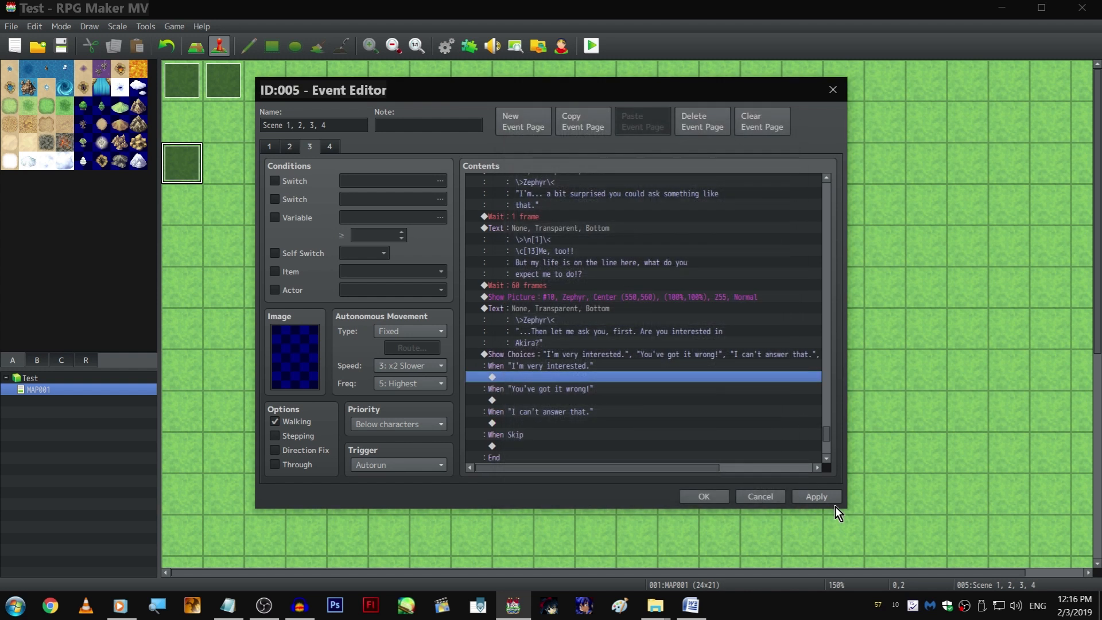
pyautogui.click(835, 496)
# Copy the commands from "Make bars not war" through EnableFastForward in the "N-nevermind!" branch
pyautogui.click(693, 608)
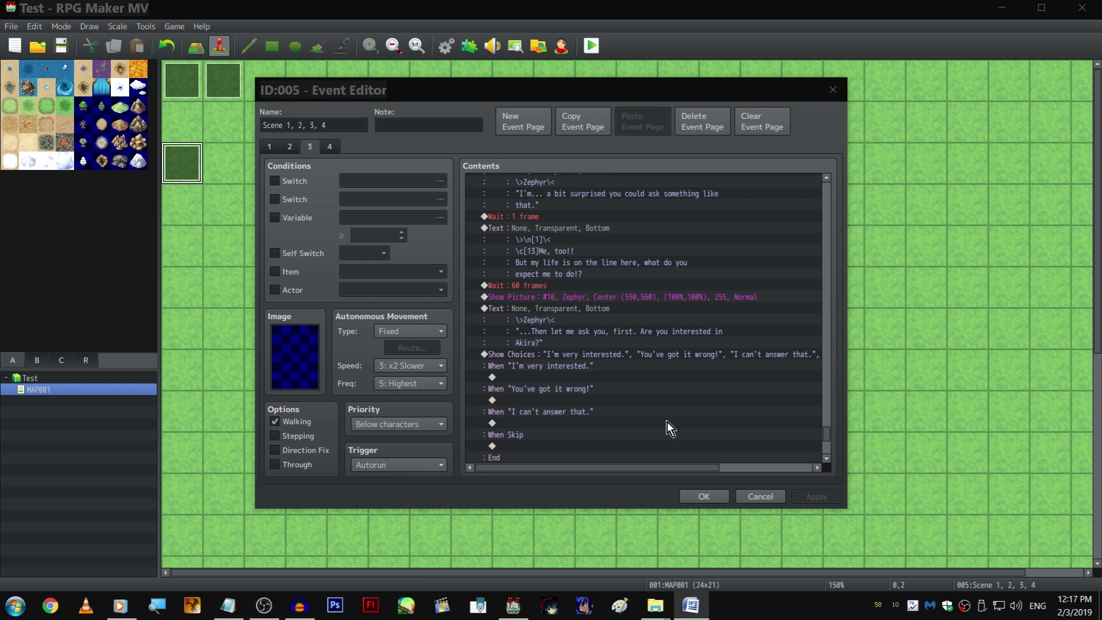
pyautogui.click(667, 422)
pyautogui.scroll(-2, 657, 415)
pyautogui.click(629, 318)
pyautogui.click(628, 309)
pyautogui.click(632, 286)
pyautogui.scroll(-4, 638, 301)
pyautogui.moveTo(611, 285); pyautogui.dragTo(613, 353)
pyautogui.hotkey('ctrl', 'c')
# Paste the copied commands into the Skip, "I can't answer that.", "You've got it wrong!" and "I'm very interested." branches
pyautogui.scroll(2, 591, 342)
pyautogui.click(553, 319)
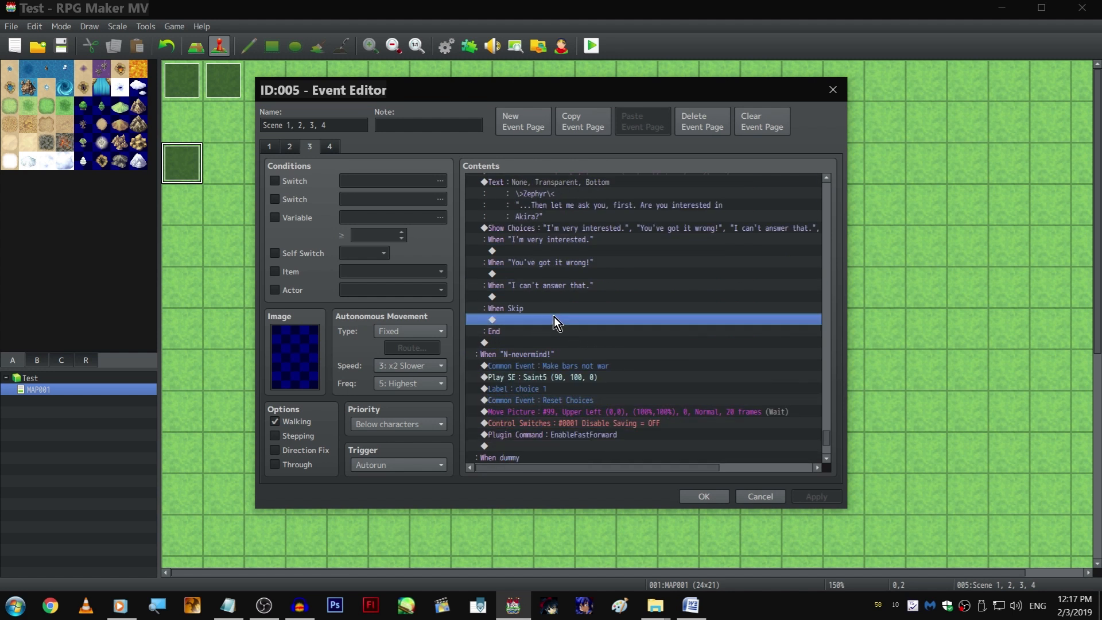
pyautogui.hotkey('ctrl', 'v')
pyautogui.click(559, 295)
pyautogui.hotkey('ctrl', 'v')
pyautogui.click(566, 271)
pyautogui.hotkey('ctrl', 'v')
pyautogui.scroll(-4, 596, 258)
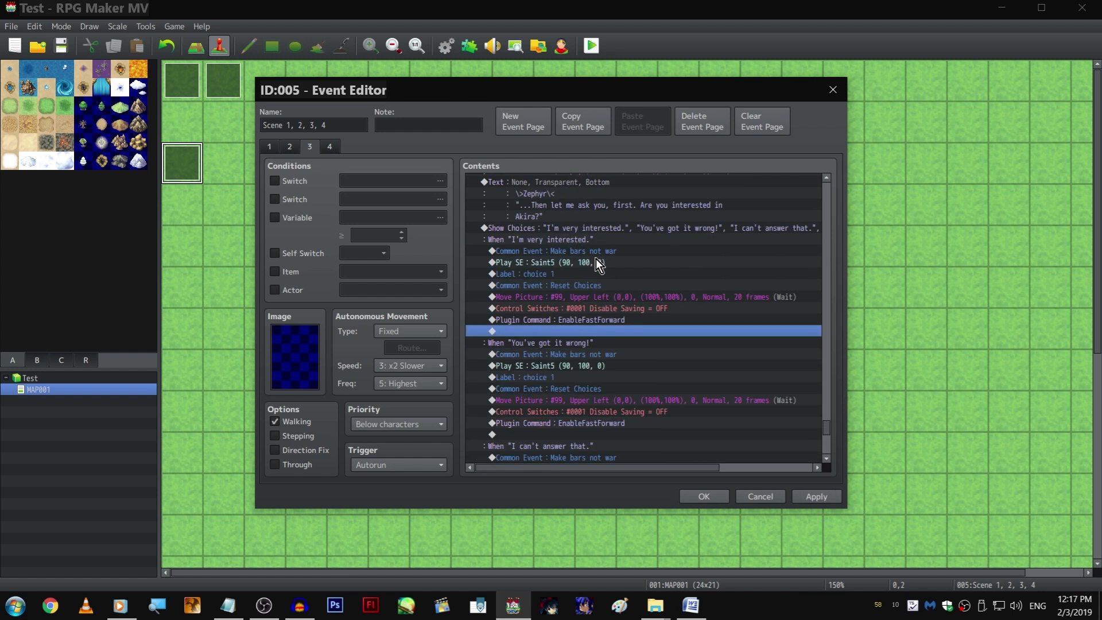
# Copy the commands from DisableFastForward through Move Picture #99 before the first choices and paste them above the "I'm very interested." Show Choices command
pyautogui.scroll(10, 625, 275)
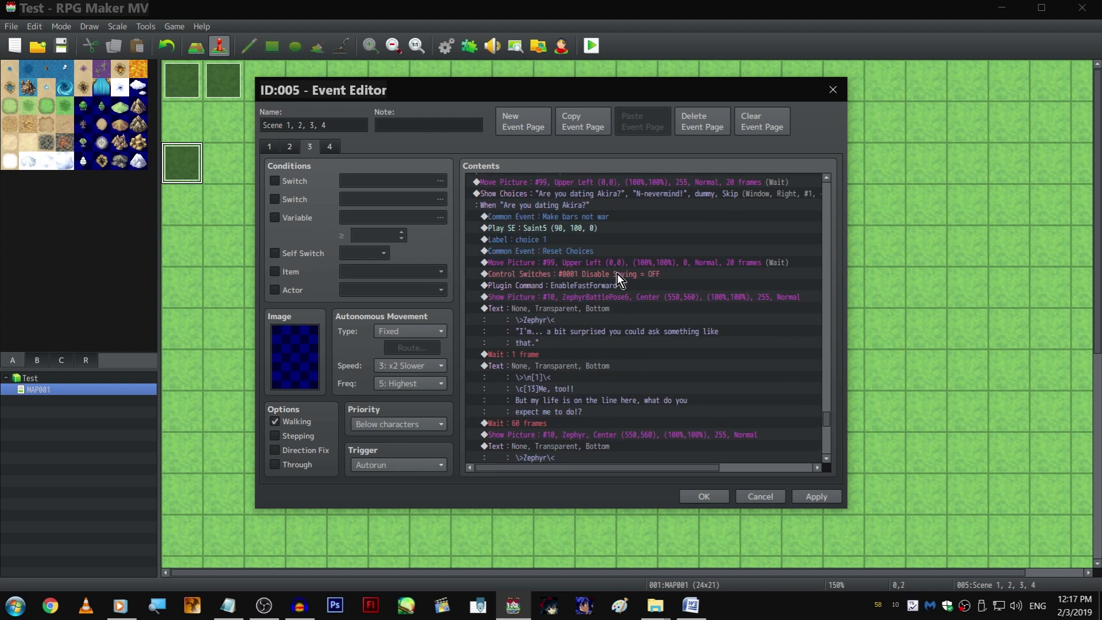
pyautogui.moveTo(623, 275); pyautogui.dragTo(617, 342)
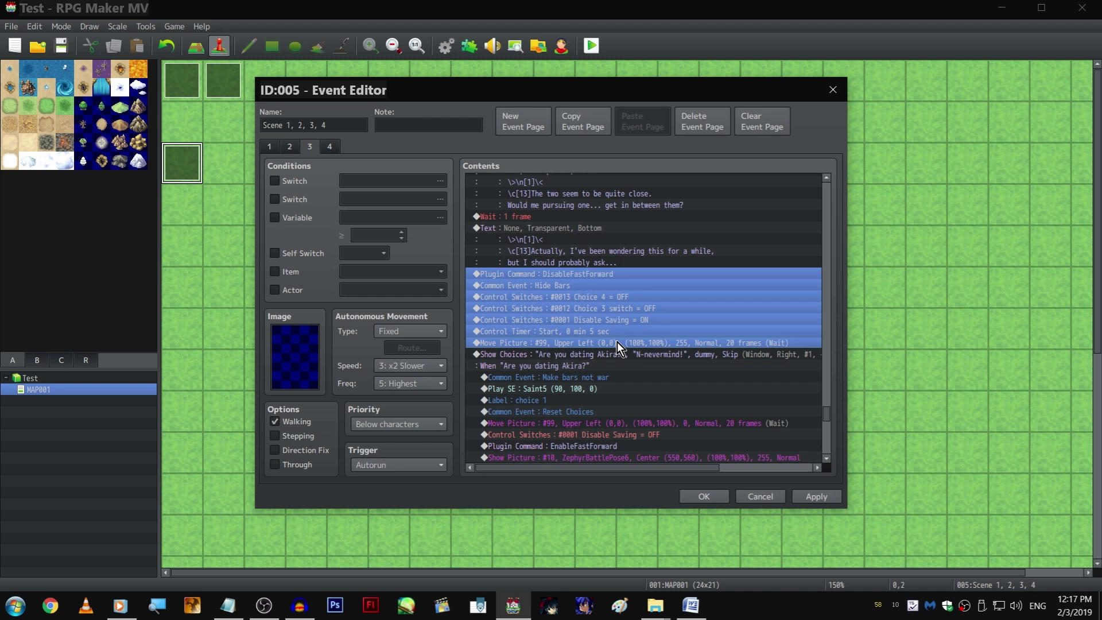
pyautogui.scroll(-10, 618, 339)
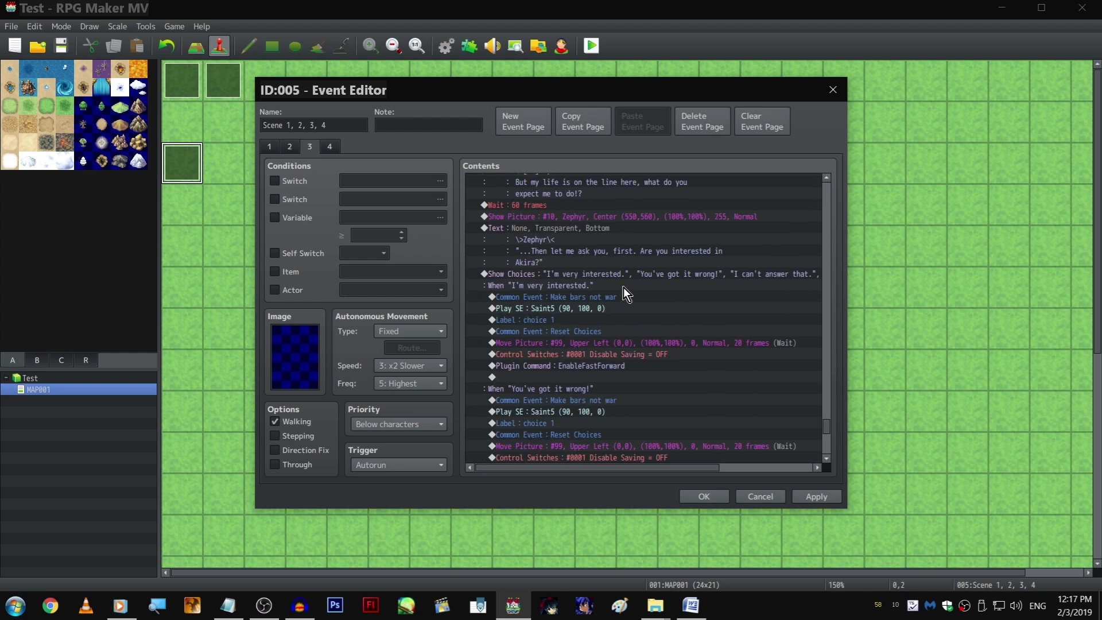
pyautogui.scroll(-1, 625, 284)
pyautogui.click(620, 260)
pyautogui.hotkey('ctrl', 'v')
# Paste a copy of the Wait command after Zephyr's "Are you interested in Akira?" text and set it to 1 frame
pyautogui.scroll(1, 626, 254)
pyautogui.scroll(1, 627, 253)
pyautogui.click(603, 239)
pyautogui.hotkey('ctrl', 'c')
pyautogui.click(599, 304)
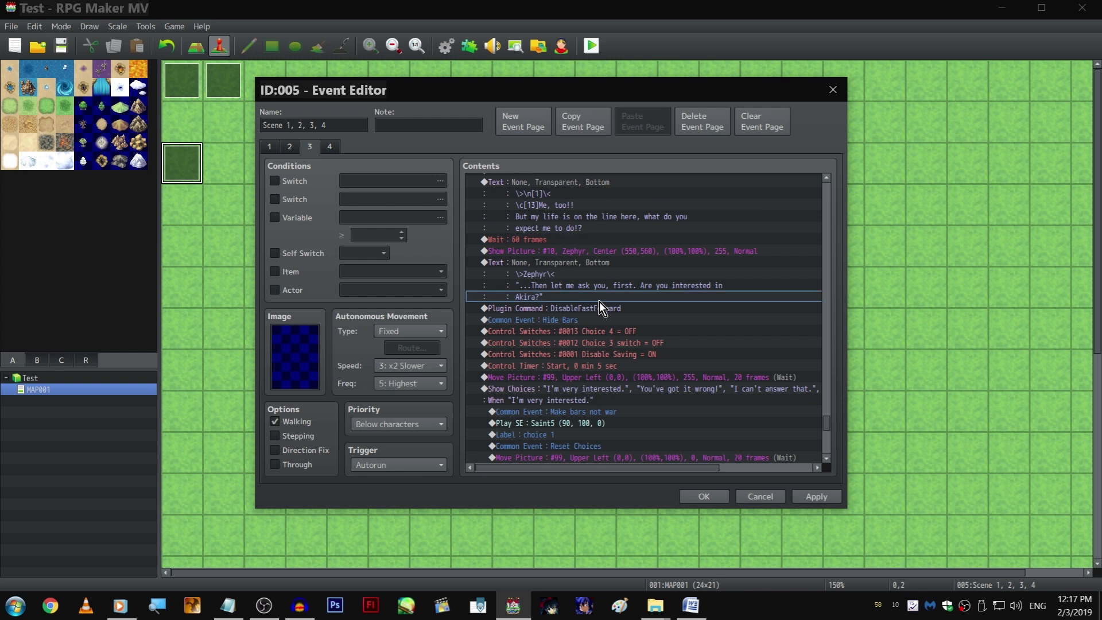
pyautogui.hotkey('ctrl', 'v')
pyautogui.doubleClick(597, 308)
pyautogui.write('1')
pyautogui.press('Return')
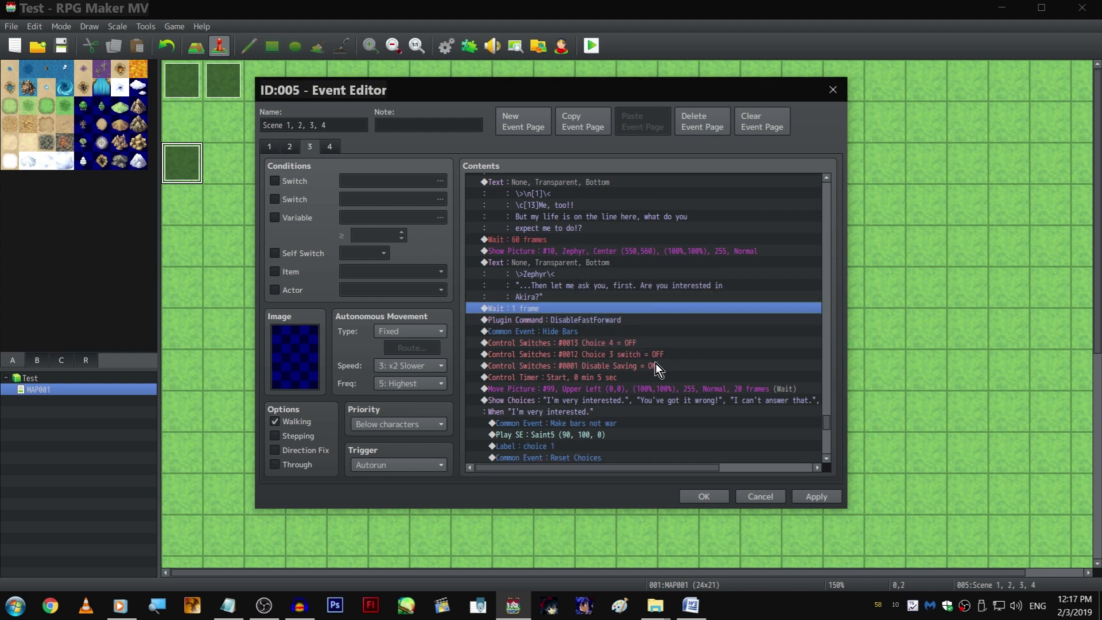
# Delete the "#0012 Choice 3 switch = OFF" command from the setup commands above the nested choices
pyautogui.click(672, 356)
pyautogui.press('Delete')
pyautogui.scroll(-4, 676, 344)
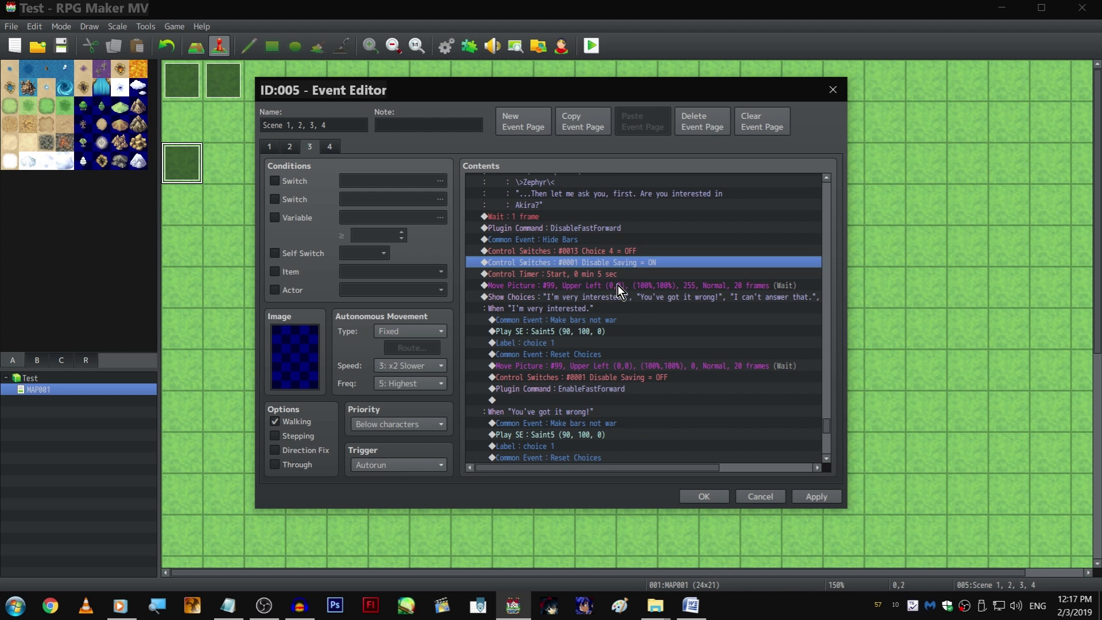
# Review the commands pasted into the nested choice branches, from "I'm very interested." through Skip
pyautogui.click(628, 354)
pyautogui.scroll(-2, 637, 390)
pyautogui.scroll(-2, 645, 364)
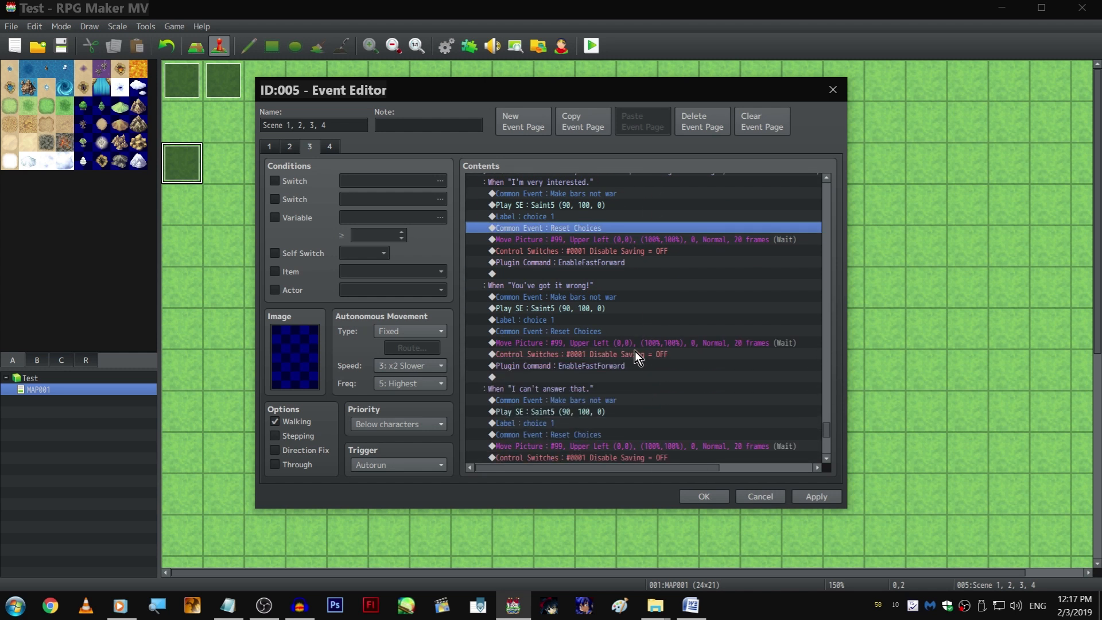
pyautogui.click(590, 322)
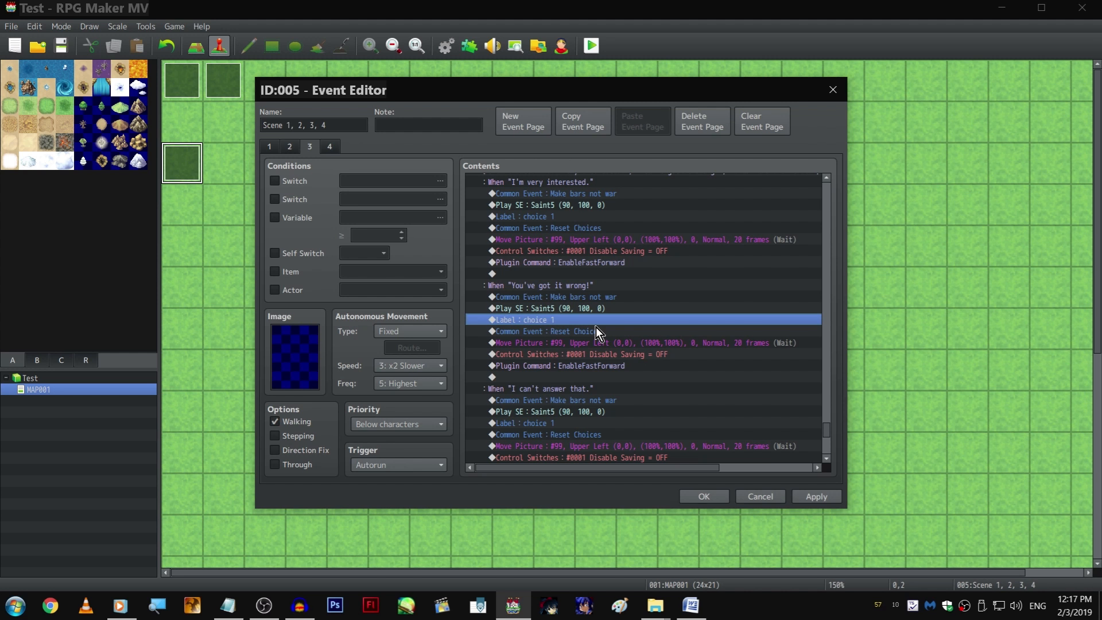
pyautogui.scroll(-2, 596, 325)
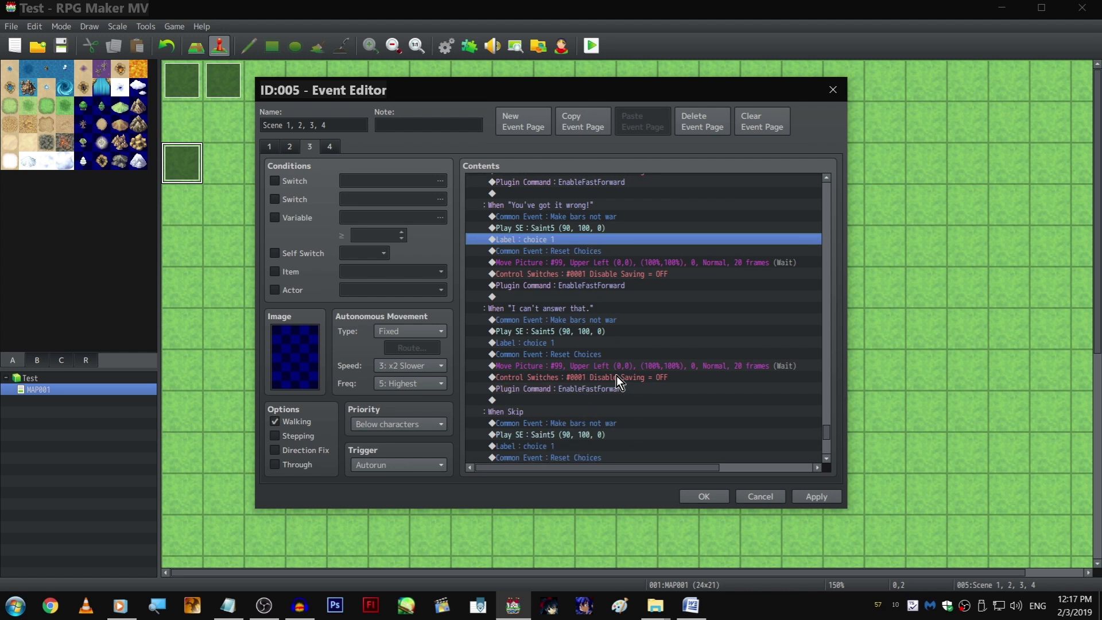
pyautogui.scroll(-1, 628, 373)
pyautogui.scroll(-2, 631, 360)
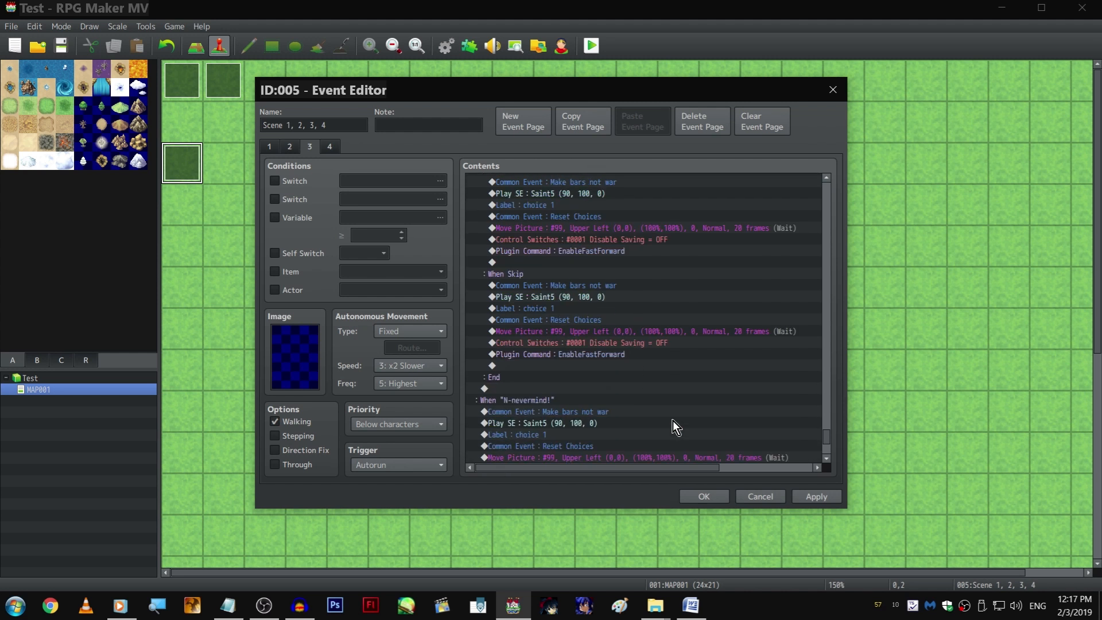
pyautogui.scroll(10, 645, 434)
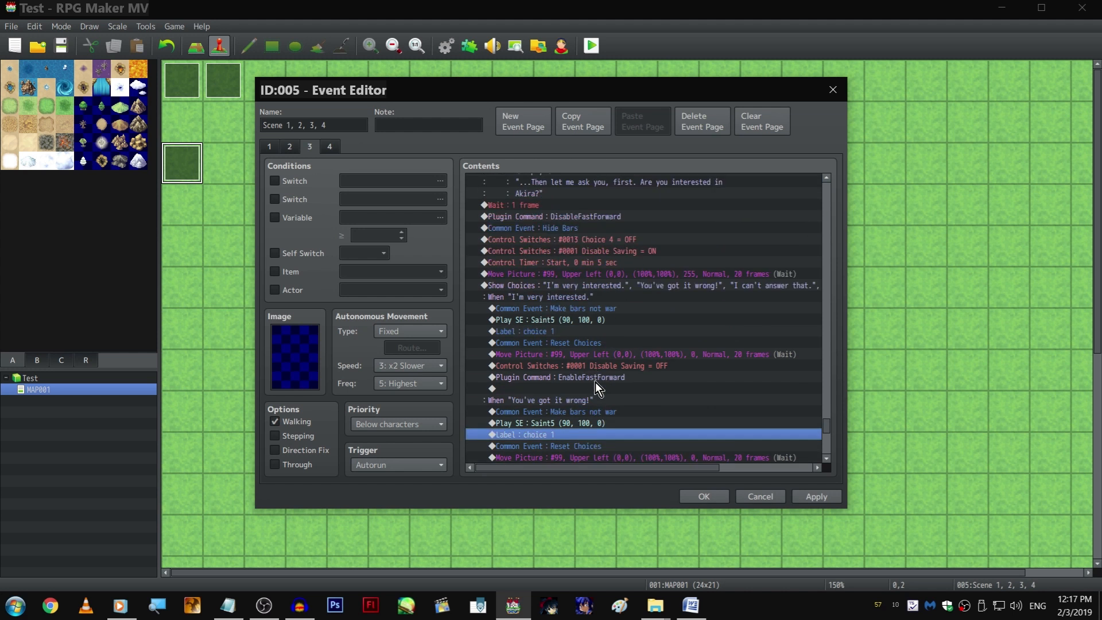
# Copy the Show Picture #10 Zephyr command to the end of the "I'm very interested." branch, keeping the Zephyr image
pyautogui.click(597, 388)
pyautogui.scroll(2, 596, 387)
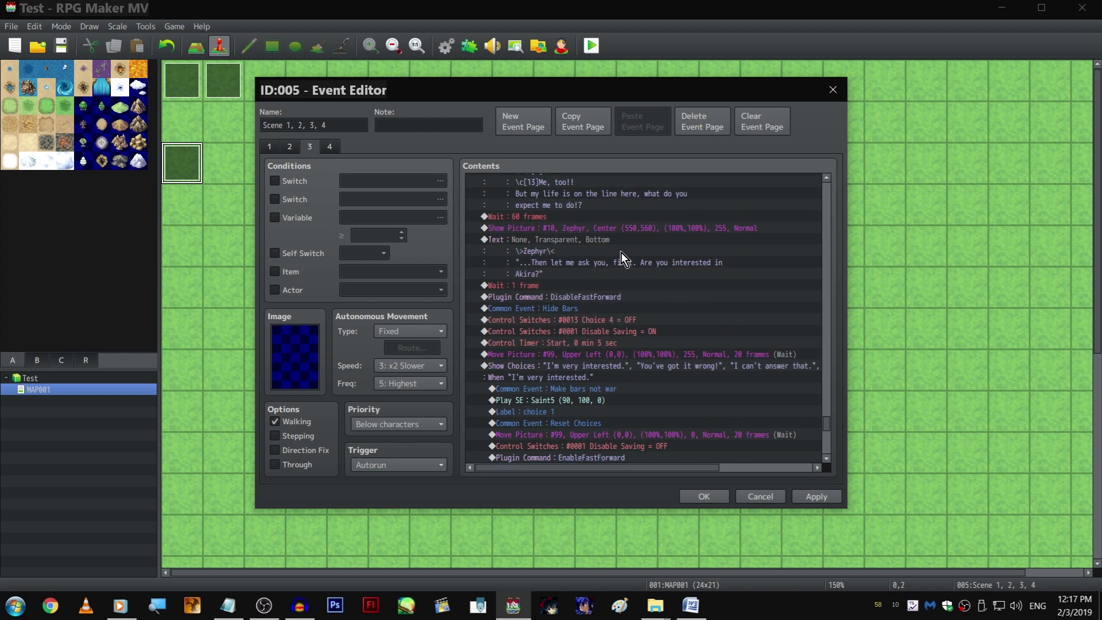
pyautogui.scroll(-2, 621, 252)
pyautogui.scroll(-1, 621, 259)
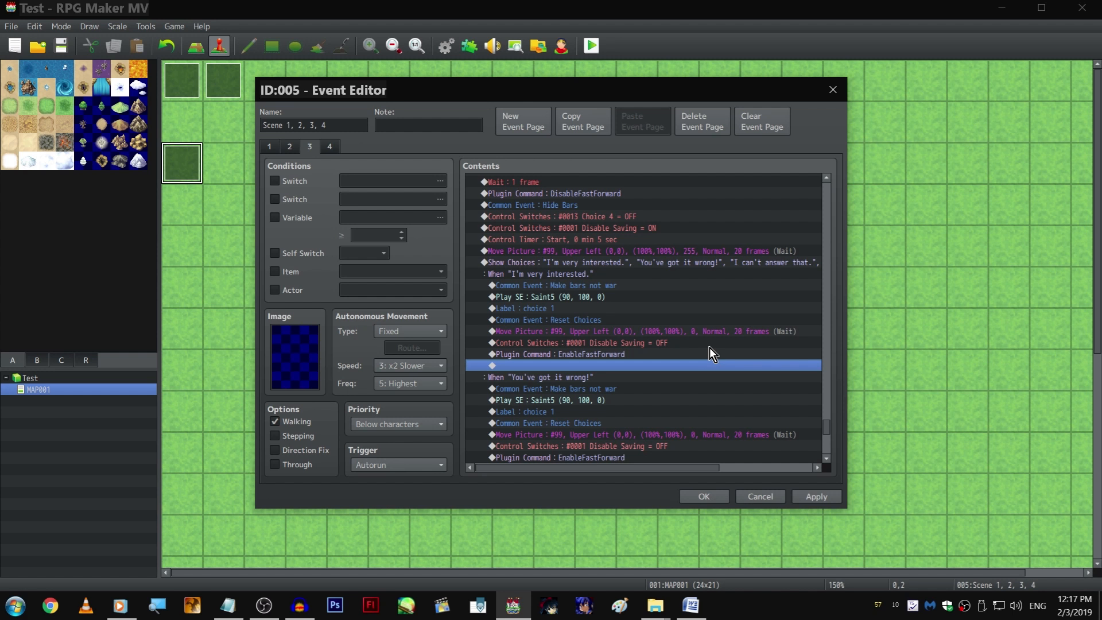
pyautogui.scroll(2, 628, 252)
pyautogui.scroll(-3, 631, 276)
pyautogui.click(621, 331)
pyautogui.click(615, 340)
pyautogui.hotkey('ctrl', 'v')
pyautogui.doubleClick(612, 340)
pyautogui.click(659, 246)
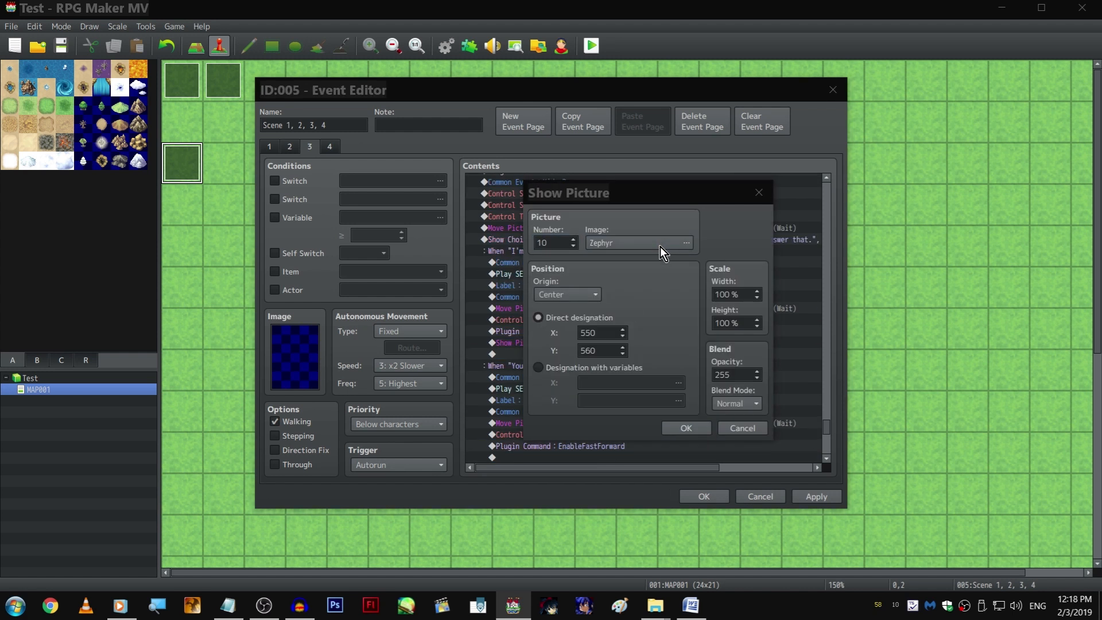
pyautogui.scroll(-2, 528, 287)
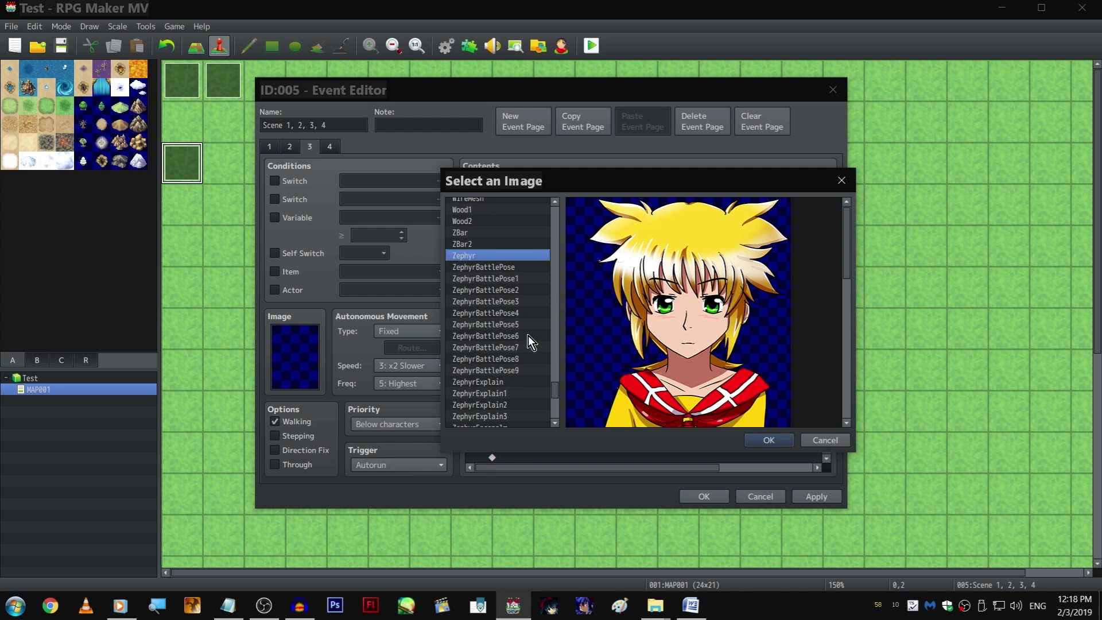
pyautogui.click(767, 443)
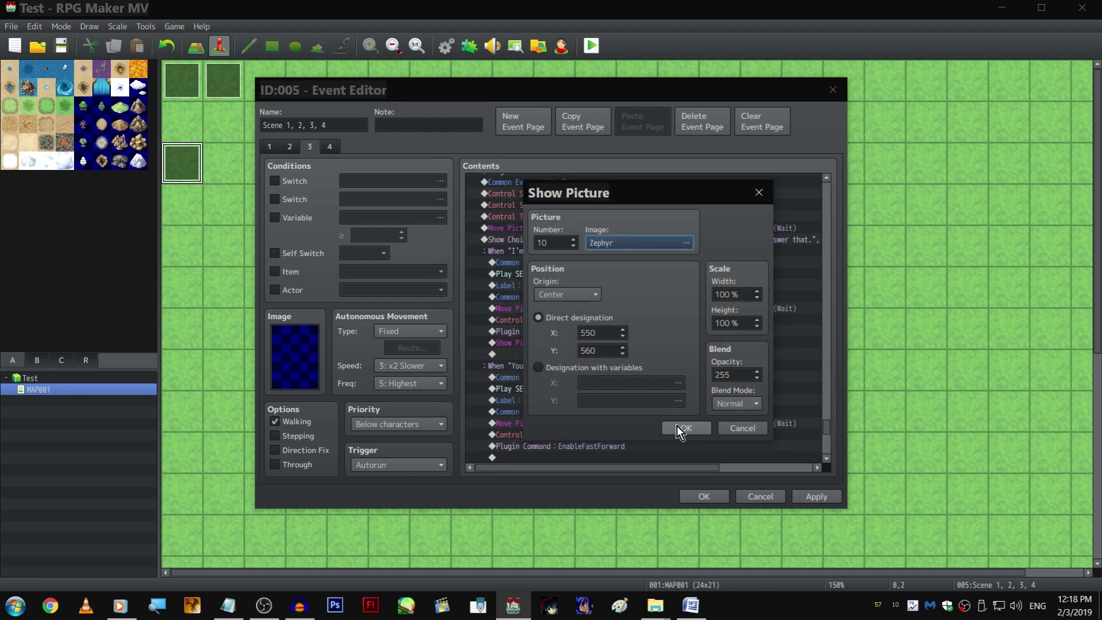
pyautogui.click(676, 425)
# Insert a Wait of 60 frames before the Show Picture command in the "I'm very interested." branch
pyautogui.press('Return')
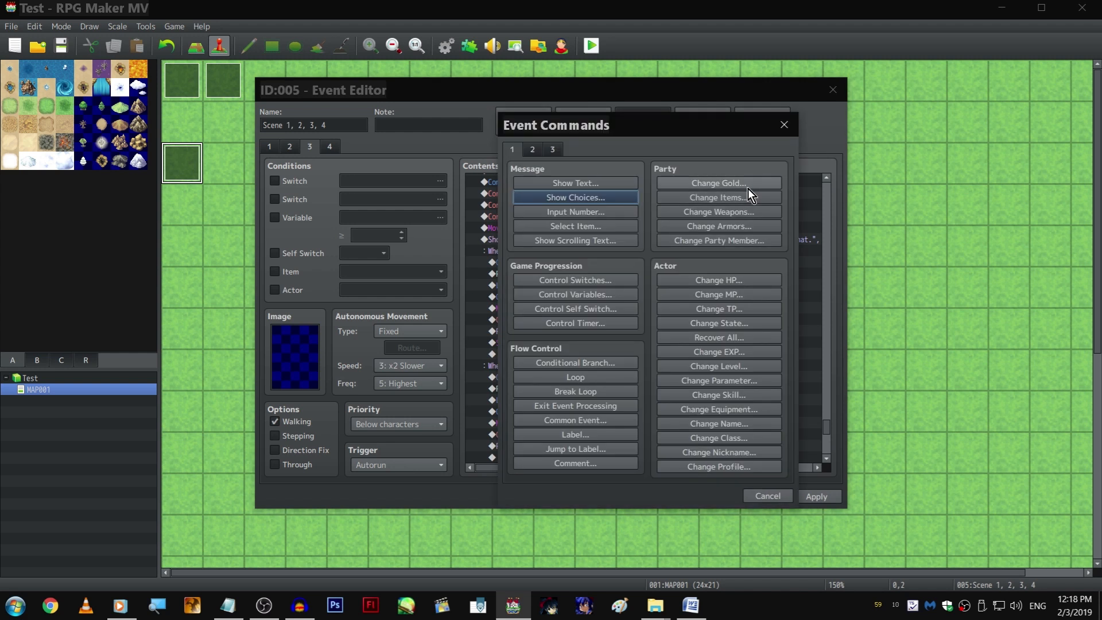
pyautogui.click(534, 150)
pyautogui.press('Escape')
# Preview the ZephyrBattlePose, ZephyrExplain and ZephyrFacepalm images for the branch's Show Picture command
pyautogui.doubleClick(609, 296)
pyautogui.click(630, 243)
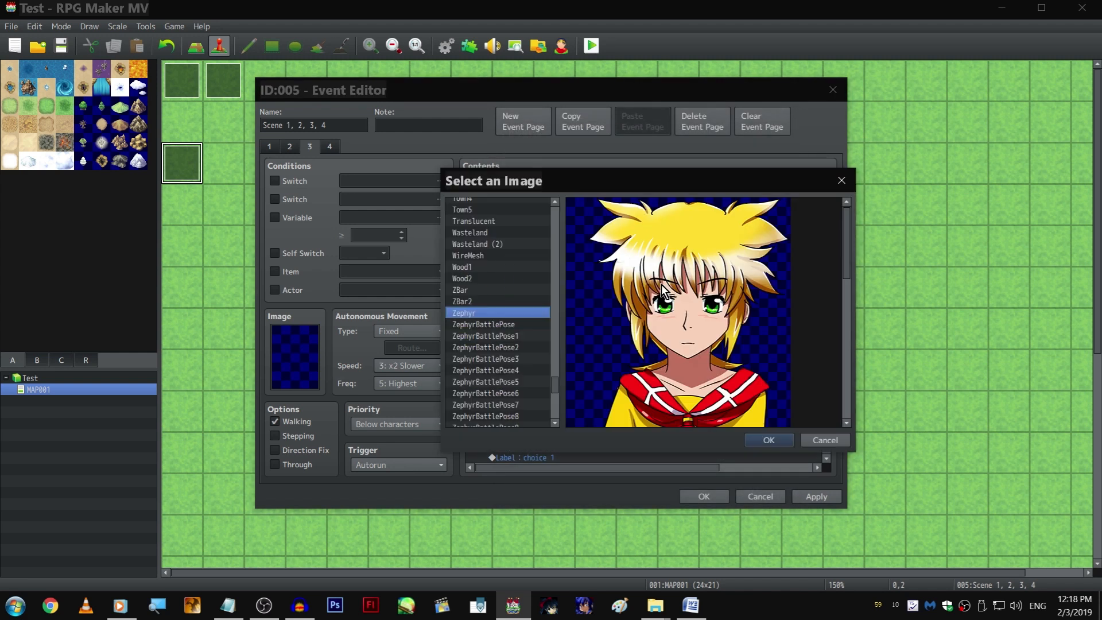
pyautogui.click(511, 324)
pyautogui.click(512, 334)
pyautogui.click(510, 343)
pyautogui.click(508, 354)
pyautogui.click(511, 320)
pyautogui.click(510, 302)
pyautogui.click(507, 323)
pyautogui.click(508, 336)
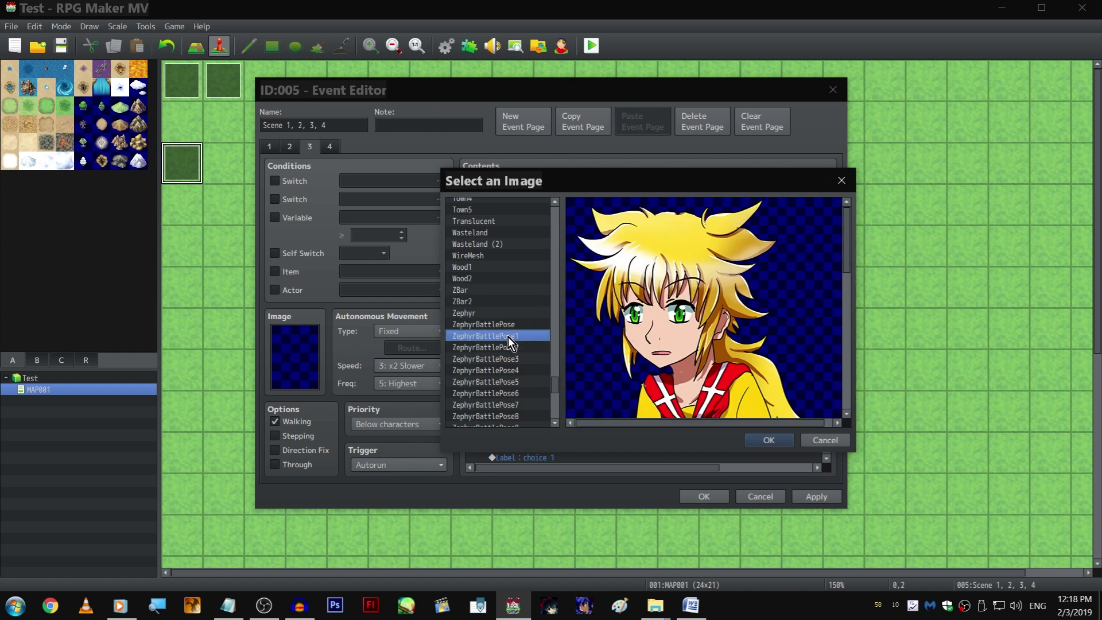
pyautogui.scroll(-1, 508, 322)
pyautogui.click(505, 323)
pyautogui.click(504, 301)
pyautogui.click(504, 313)
pyautogui.click(503, 324)
pyautogui.click(501, 345)
pyautogui.click(497, 354)
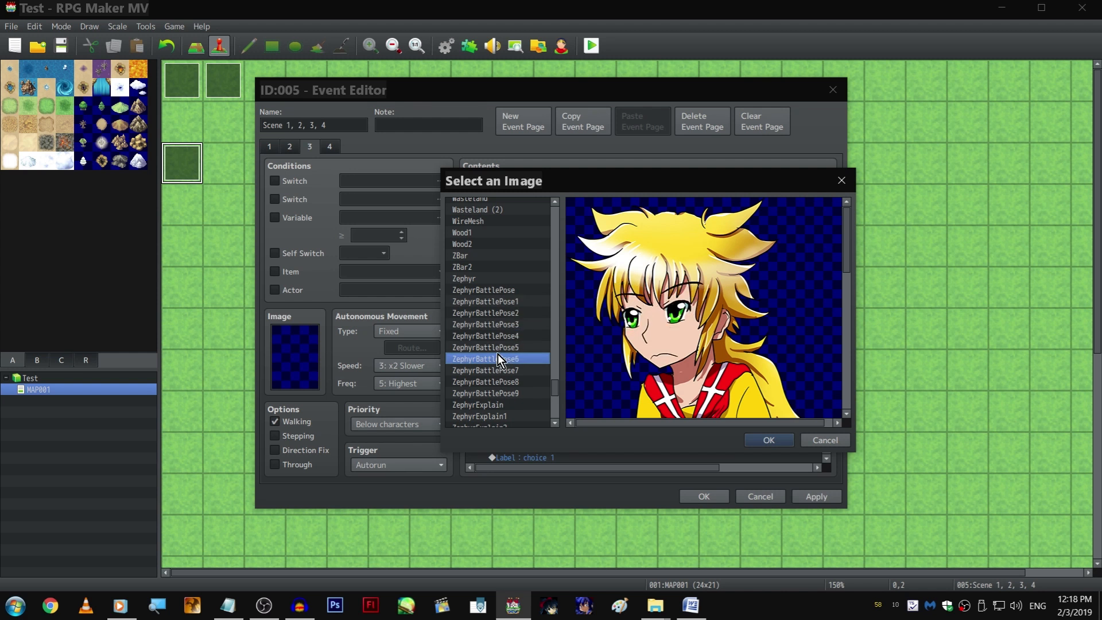
pyautogui.scroll(-1, 496, 353)
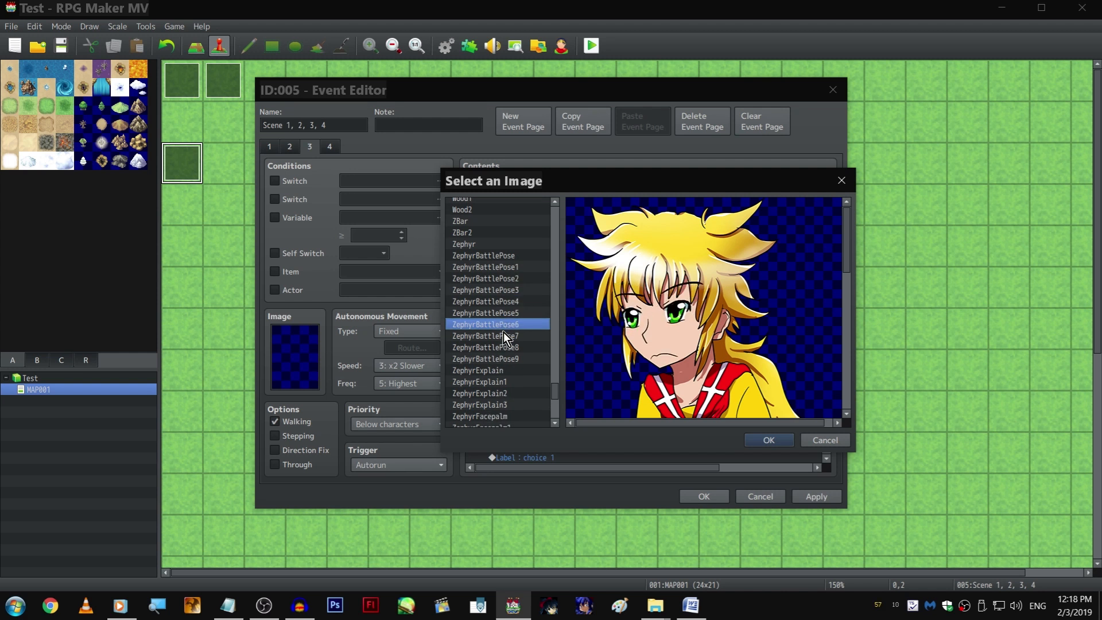
pyautogui.click(504, 335)
pyautogui.click(504, 348)
pyautogui.click(503, 333)
pyautogui.click(503, 346)
pyautogui.click(501, 356)
pyautogui.scroll(-4, 502, 355)
pyautogui.click(508, 324)
pyautogui.scroll(-1, 508, 326)
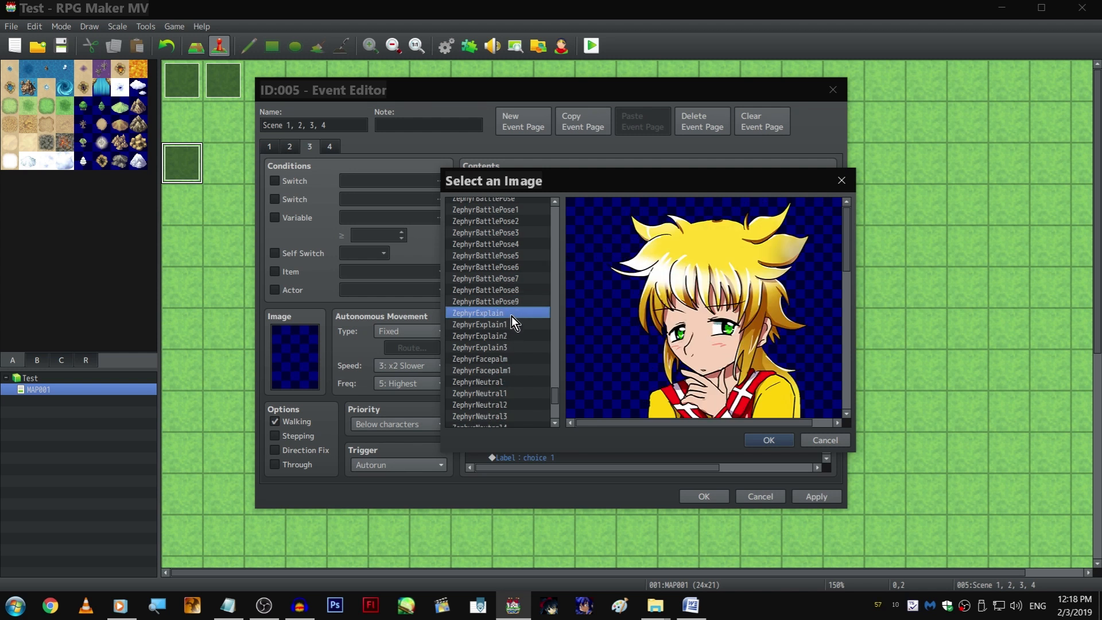
pyautogui.click(510, 324)
pyautogui.click(511, 335)
pyautogui.click(508, 346)
pyautogui.click(504, 356)
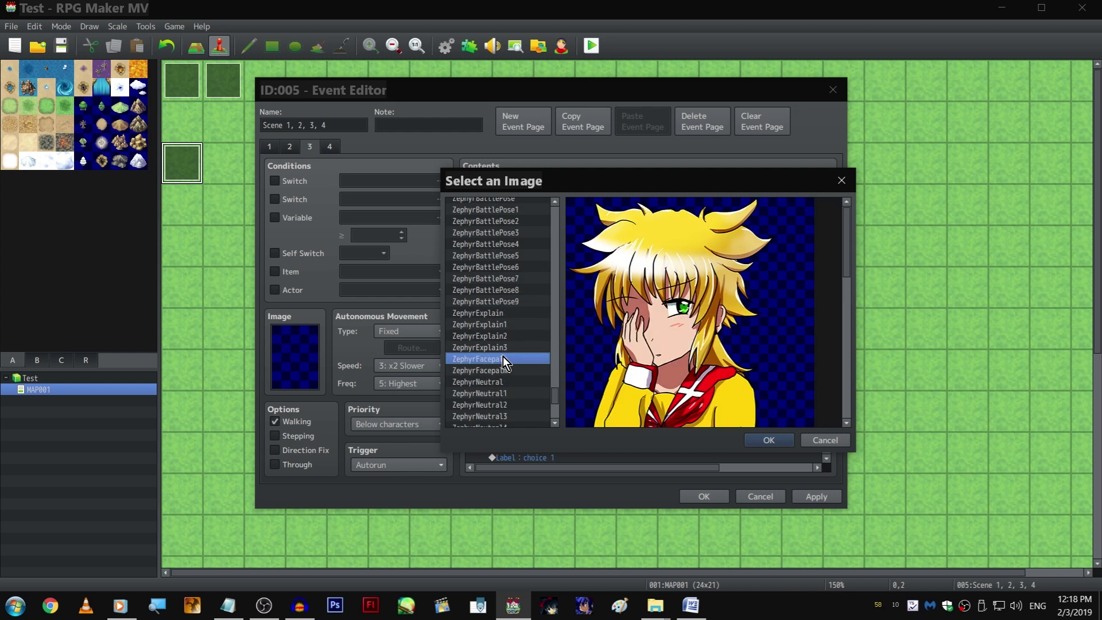
pyautogui.scroll(-2, 502, 363)
pyautogui.click(501, 362)
# Compare the ZephyrNeutral and ZephyrUm images and set the branch's picture #10 to ZephyrNeutral2
pyautogui.scroll(-4, 501, 361)
pyautogui.click(511, 329)
pyautogui.click(511, 337)
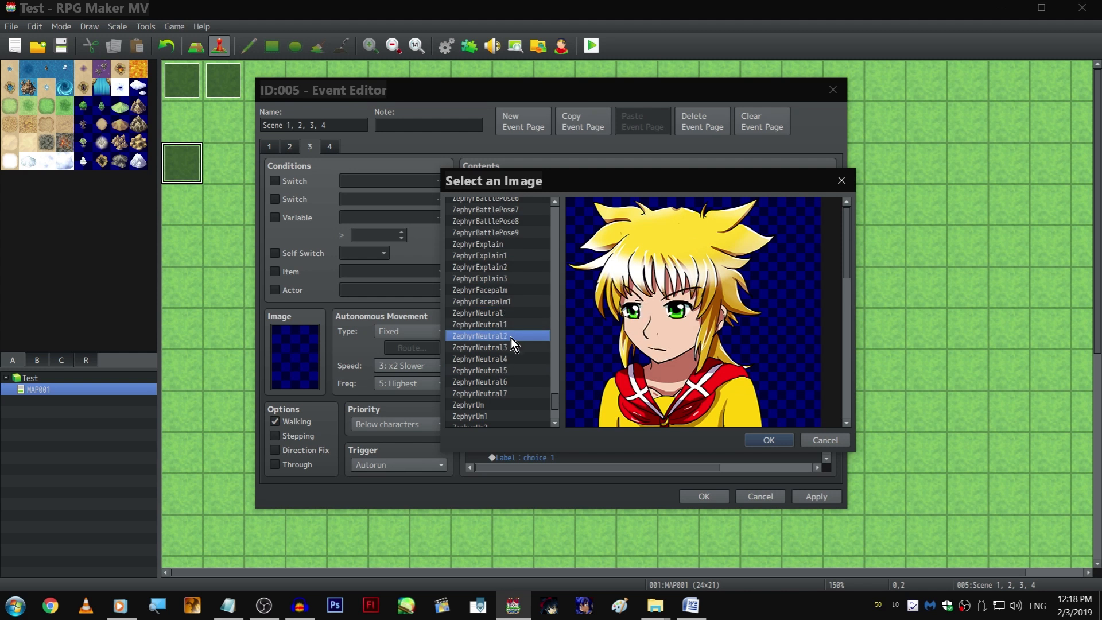
pyautogui.click(509, 346)
pyautogui.click(505, 358)
pyautogui.click(505, 370)
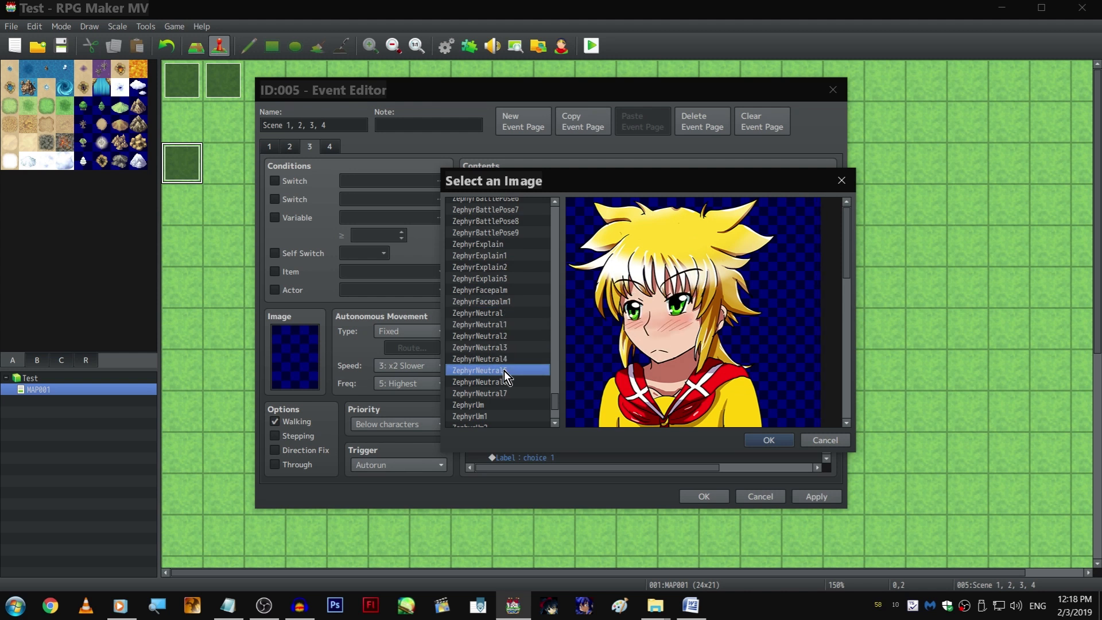
pyautogui.click(504, 381)
pyautogui.click(502, 392)
pyautogui.click(501, 402)
pyautogui.scroll(-3, 511, 358)
pyautogui.click(518, 331)
pyautogui.click(518, 342)
pyautogui.click(516, 353)
pyautogui.click(515, 364)
pyautogui.click(515, 374)
pyautogui.scroll(2, 514, 345)
pyautogui.click(514, 307)
pyautogui.click(515, 295)
pyautogui.click(515, 306)
pyautogui.doubleClick(515, 306)
pyautogui.click(682, 424)
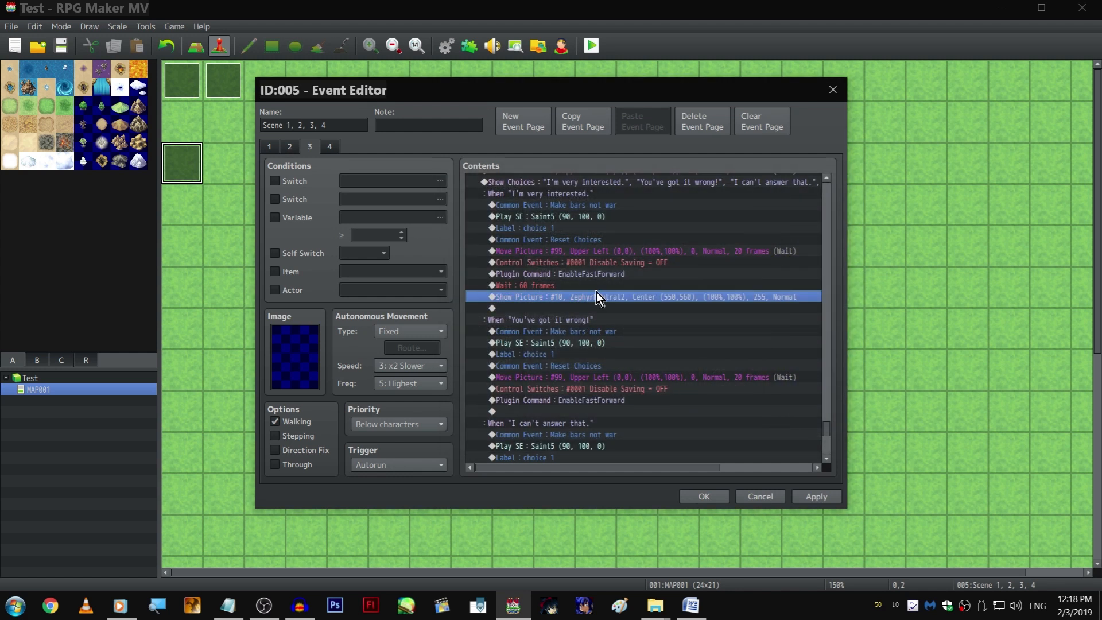
# Copy the 60-frame Wait command and paste it after the ZephyrNeutral2 picture
pyautogui.click(594, 307)
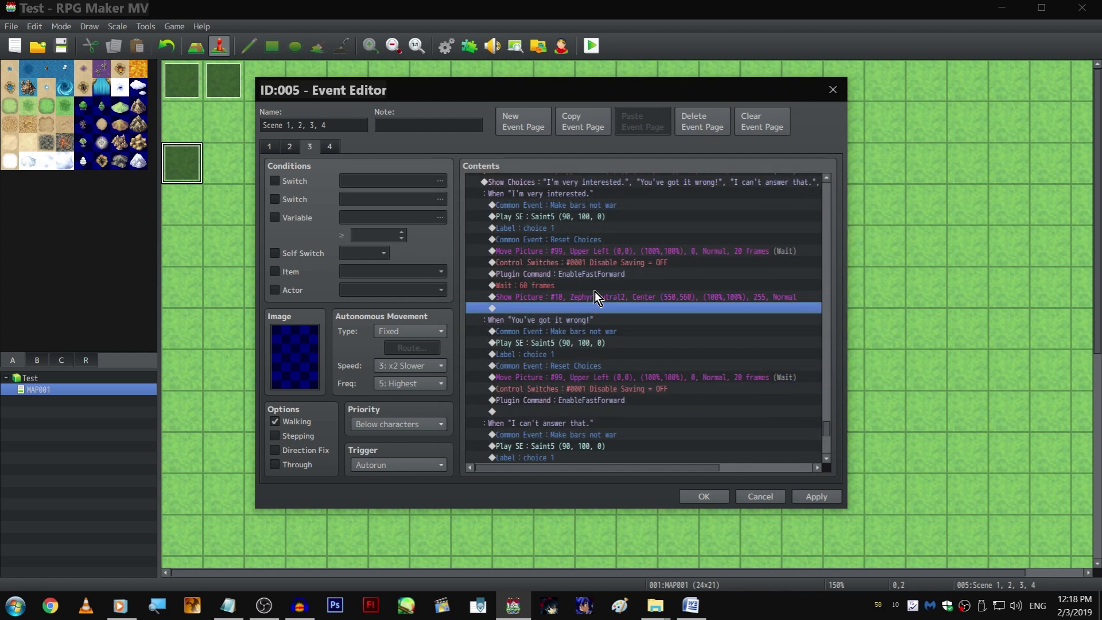
pyautogui.click(595, 287)
pyautogui.scroll(2, 600, 289)
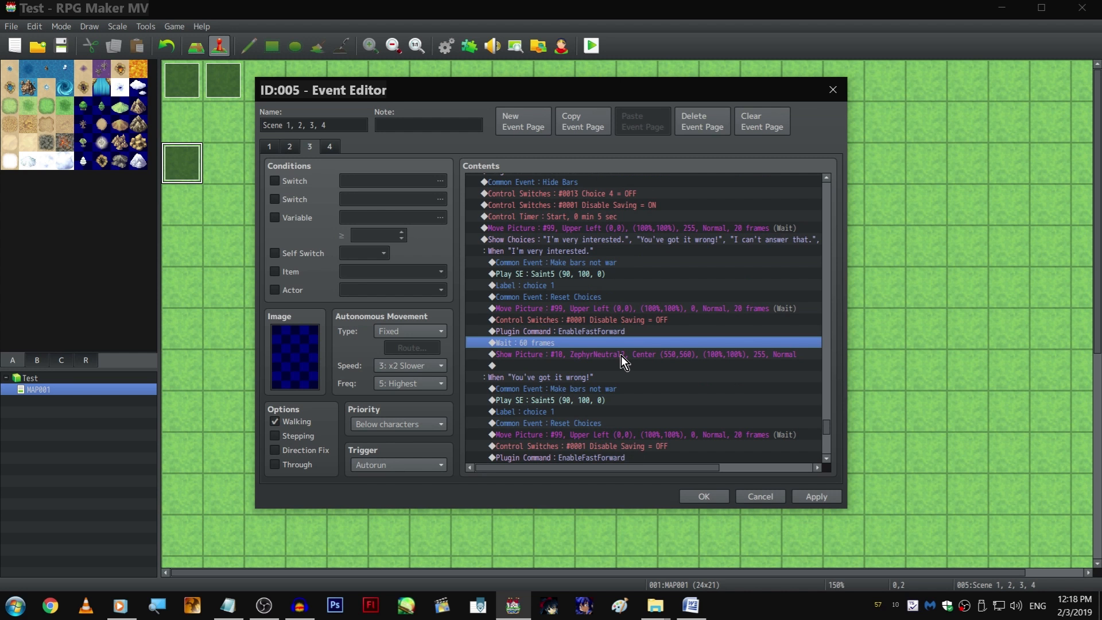
pyautogui.hotkey('ctrl', 'c')
pyautogui.click(605, 367)
pyautogui.hotkey('ctrl', 'v')
# Copy Zephyr's "Are you interested in Akira?" text command to the end of the "I'm very interested." branch
pyautogui.scroll(2, 608, 290)
pyautogui.scroll(3, 607, 288)
pyautogui.click(581, 271)
pyautogui.scroll(-4, 585, 338)
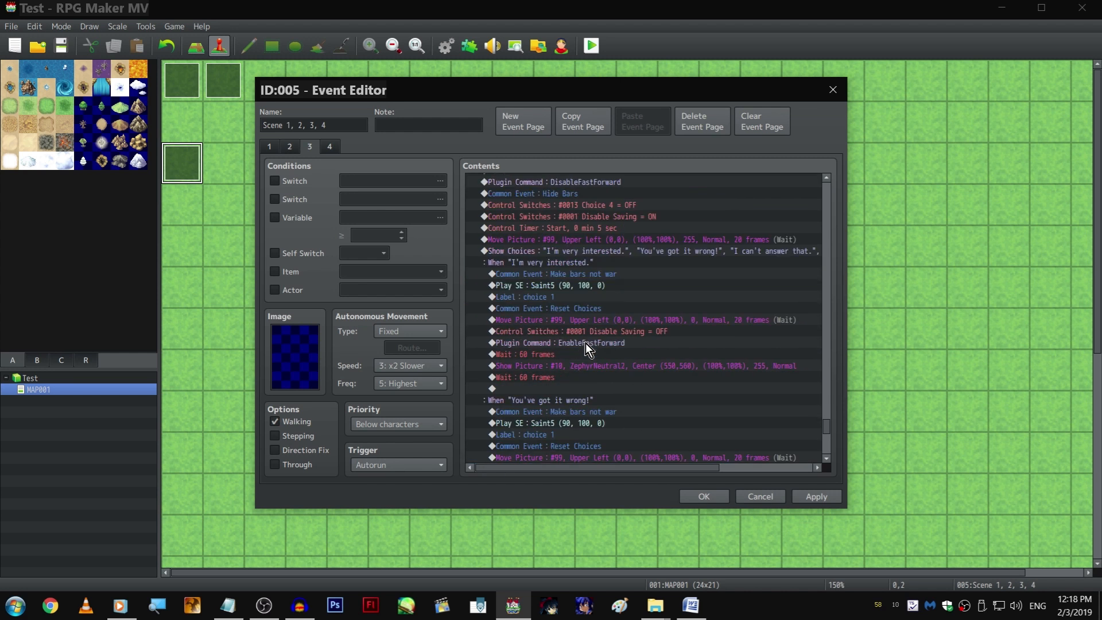
pyautogui.click(548, 386)
pyautogui.hotkey('ctrl', 'v')
# Rewrite Zephyr's copied line as "I see..." and, on a new line, "You really... do want to go out with Akira?", ending in a quotation mark
pyautogui.doubleClick(548, 385)
pyautogui.moveTo(602, 302); pyautogui.dragTo(597, 281)
pyautogui.hotkey('shift', 'Right')
pyautogui.hotkey('shift', 'Right')
pyautogui.hotkey('shift', 'Right')
pyautogui.hotkey('shift', 'Right')
pyautogui.hotkey('shift', 'Right')
pyautogui.hotkey('shift', 'Right')
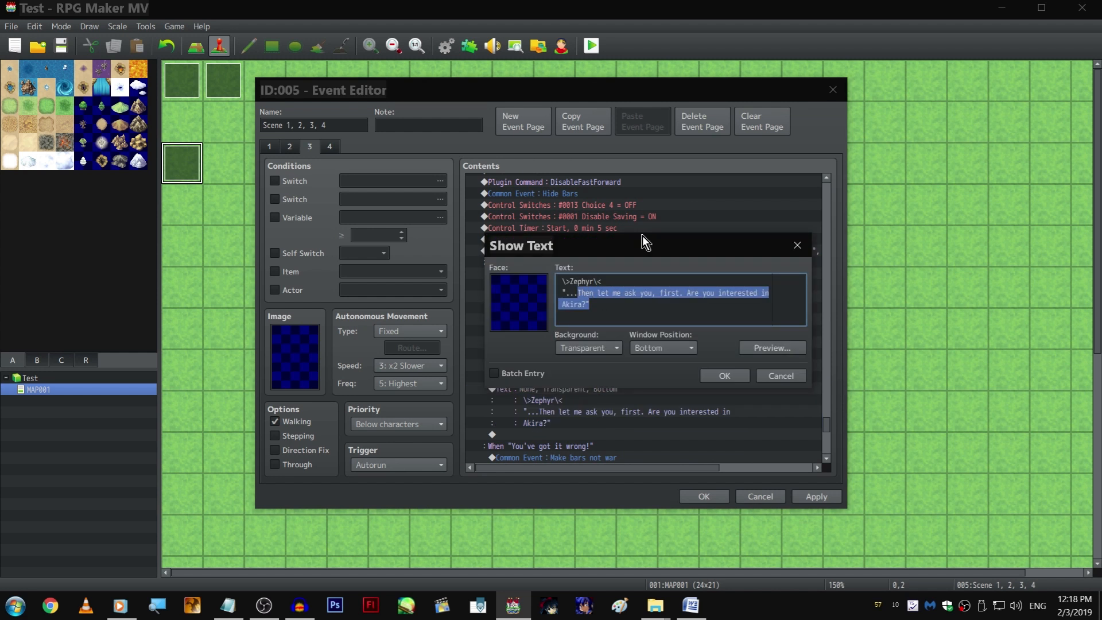
pyautogui.press('BackSpace')
pyautogui.press('BackSpace')
pyautogui.press('BackSpace')
pyautogui.press('BackSpace')
pyautogui.write('I see... You')
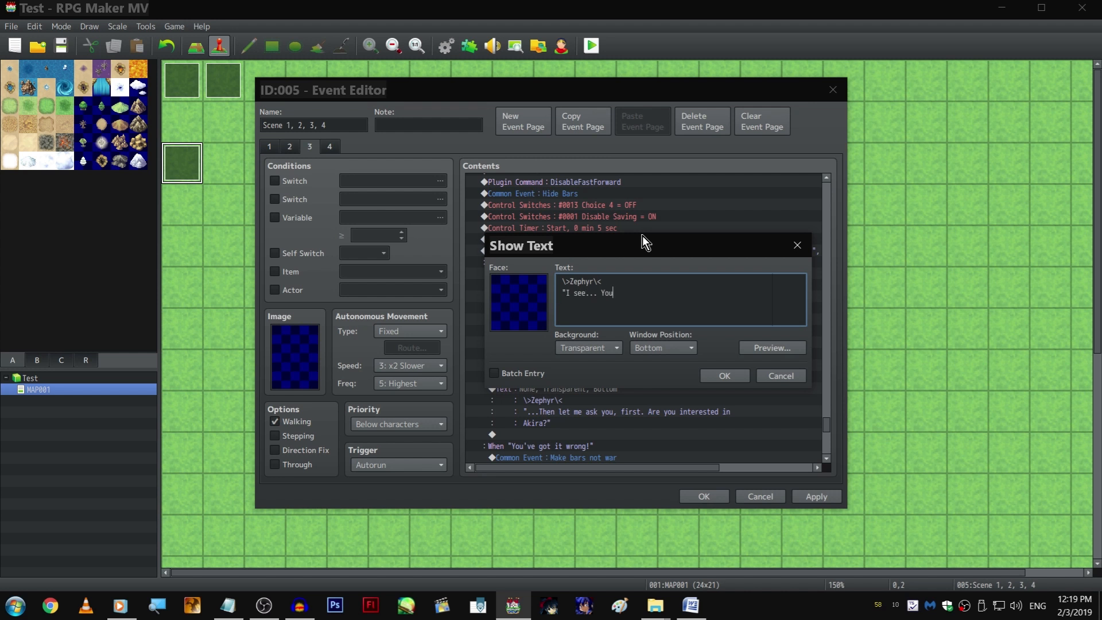
pyautogui.write(' really... do want to go out with Akira?"')
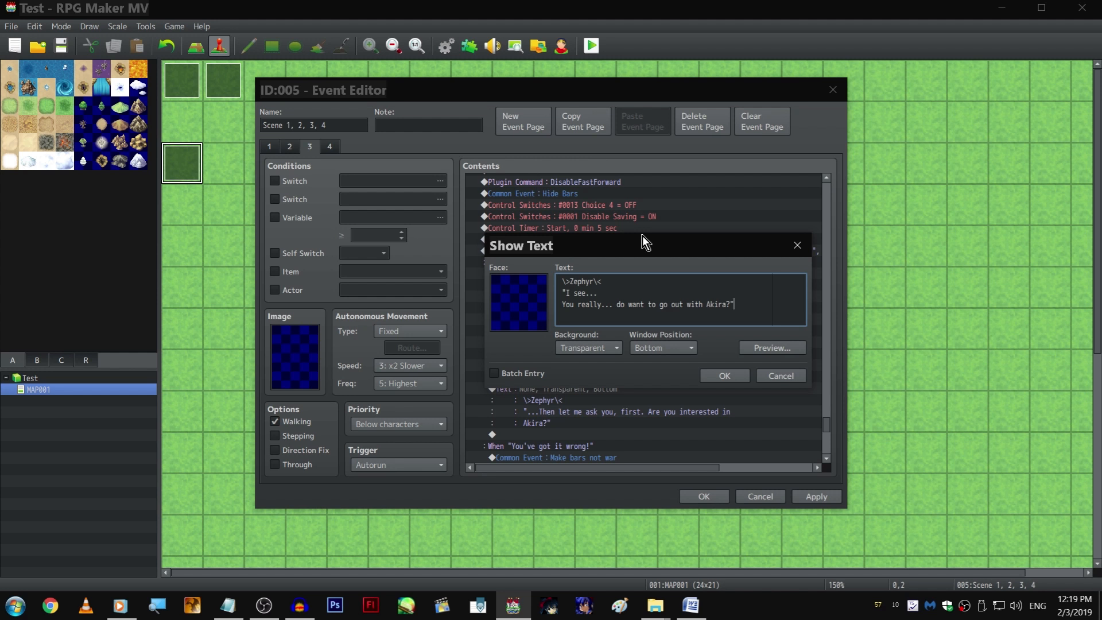
pyautogui.hotkey('ctrl', 'Return')
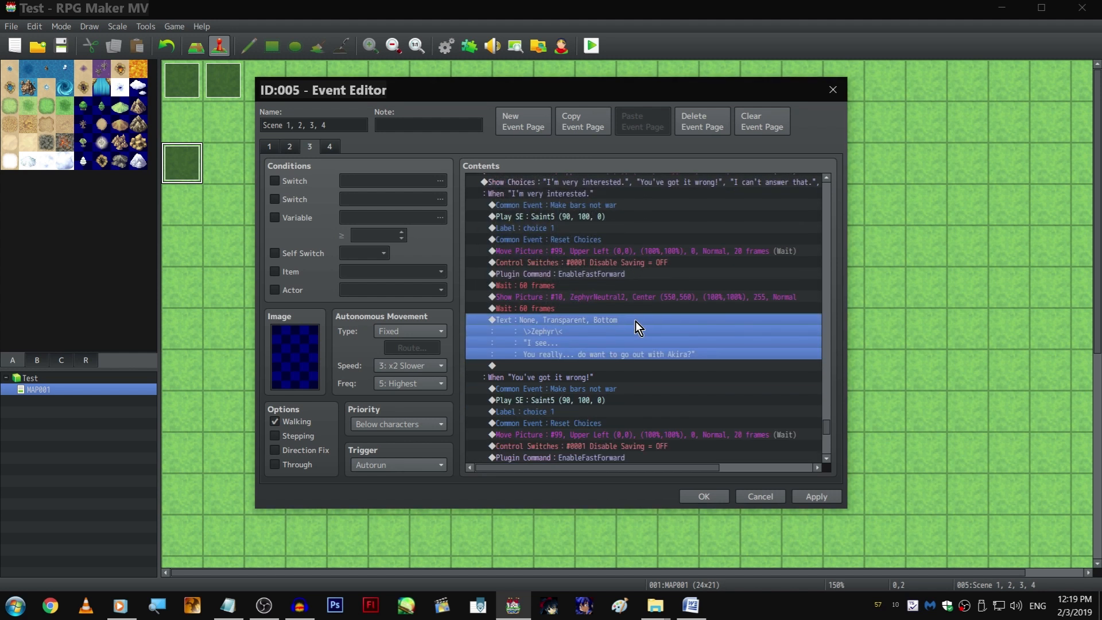
# Copy the ZephyrNeutral2 Show Picture command and paste it directly above Zephyr's "I see..." text
pyautogui.click(604, 299)
pyautogui.hotkey('ctrl', 'c')
pyautogui.click(603, 317)
pyautogui.hotkey('ctrl', 'v')
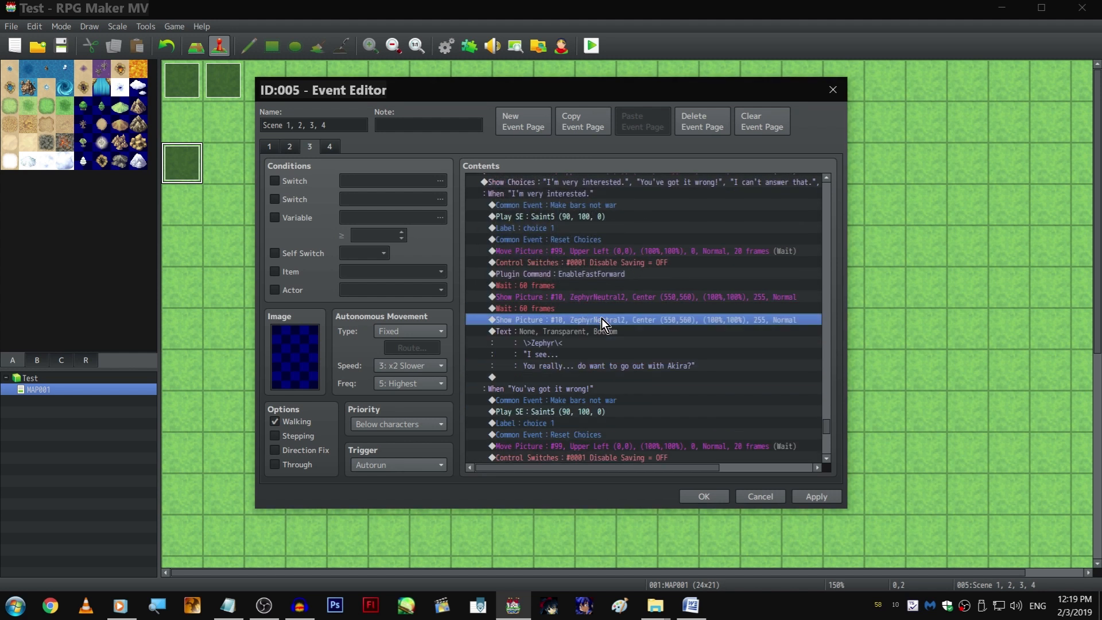
# Set the image of the picture #10 command above "I see..." to ZephyrFacepalm
pyautogui.doubleClick(601, 318)
pyautogui.click(627, 246)
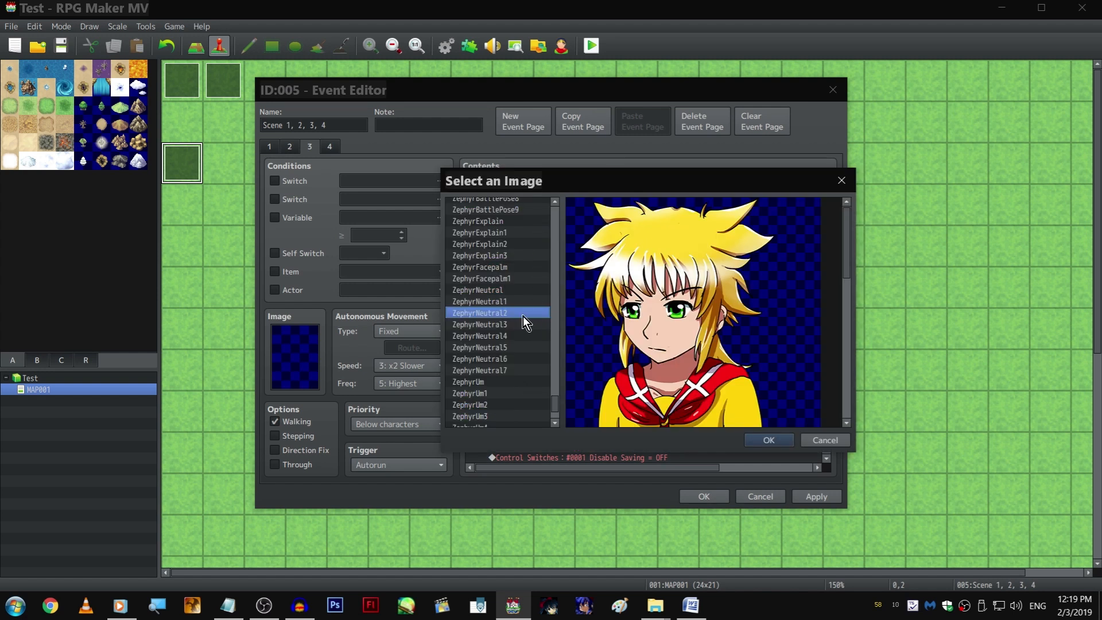
pyautogui.scroll(2, 527, 282)
pyautogui.click(522, 337)
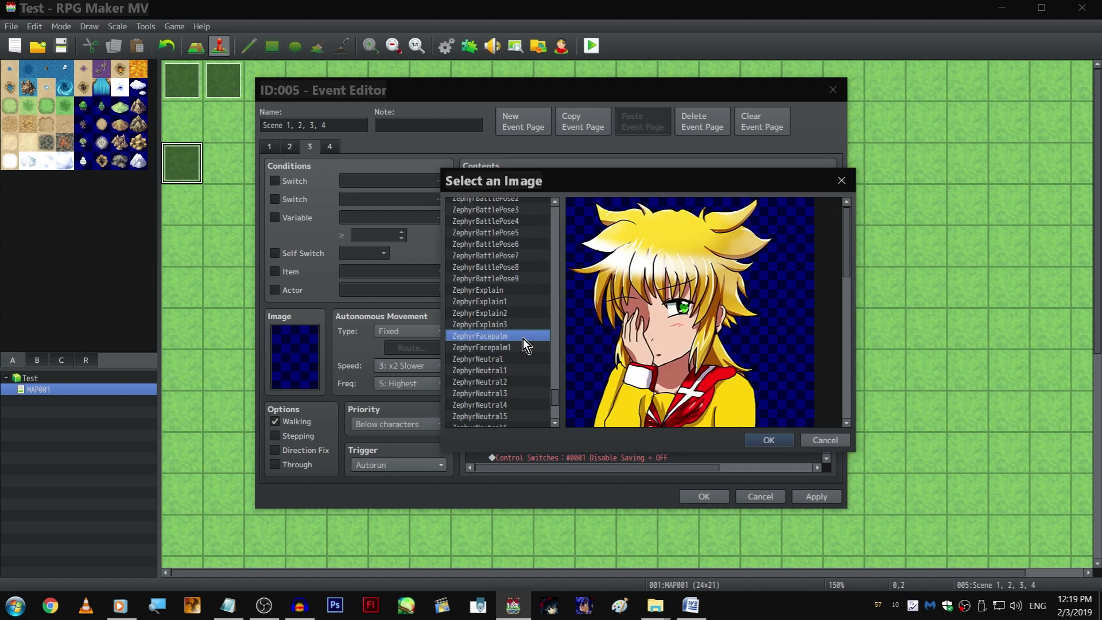
pyautogui.doubleClick(522, 338)
pyautogui.click(686, 431)
# Copy the 60-frame Wait command to the end of the "I'm very interested." branch, after Zephyr's "I see..." text
pyautogui.click(620, 377)
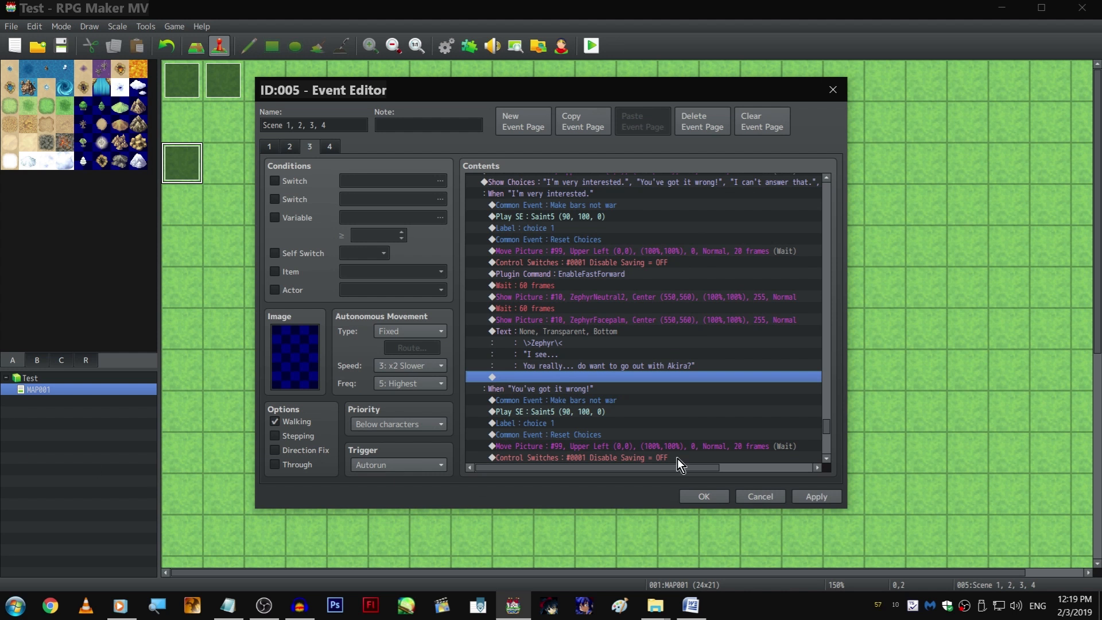
pyautogui.scroll(1, 587, 184)
pyautogui.click(585, 319)
pyautogui.hotkey('ctrl', 'c')
pyautogui.click(595, 390)
pyautogui.hotkey('ctrl', 'v')
# Copy the player's "Me, too!!" text command from before the choices to the end of the "I'm very interested." branch
pyautogui.scroll(1, 599, 336)
pyautogui.scroll(5, 599, 336)
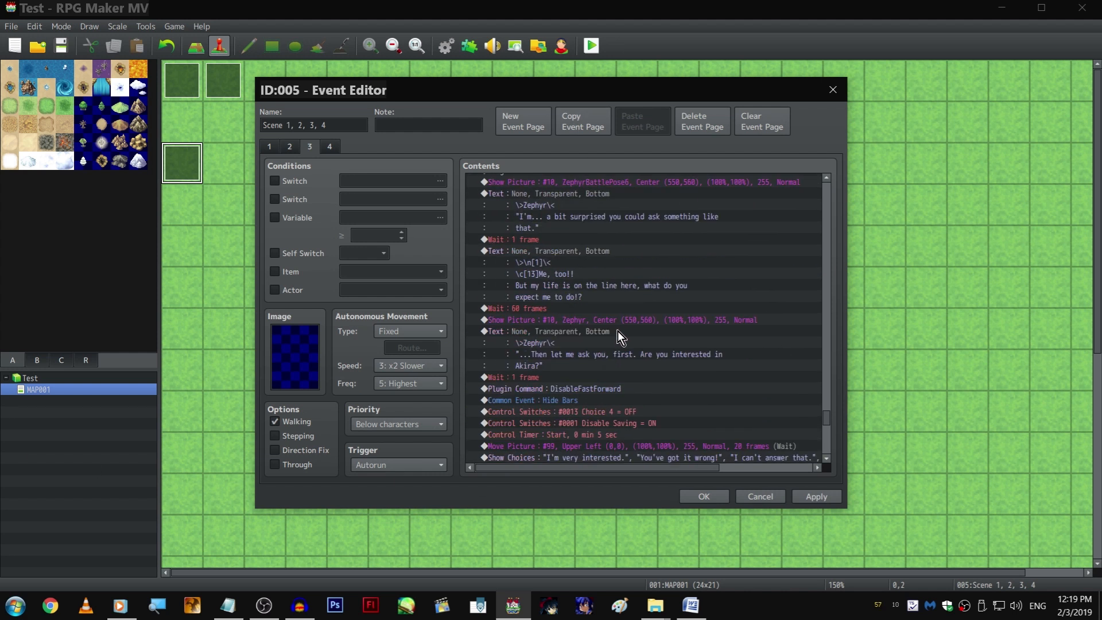
pyautogui.scroll(2, 594, 198)
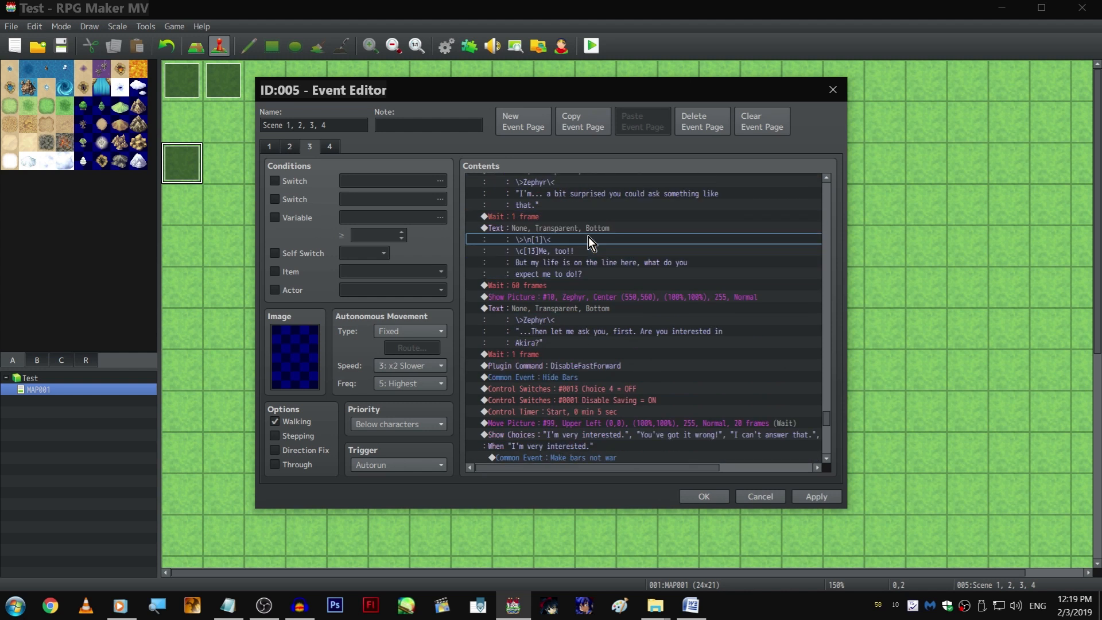
pyautogui.scroll(-1, 587, 236)
pyautogui.click(609, 193)
pyautogui.scroll(-10, 618, 211)
pyautogui.scroll(7, 649, 284)
# Rewrite the copied player line, keeping \c[13], as "So thaaaaat's what you were worried about." and, on a new line, "I get it."
pyautogui.doubleClick(594, 353)
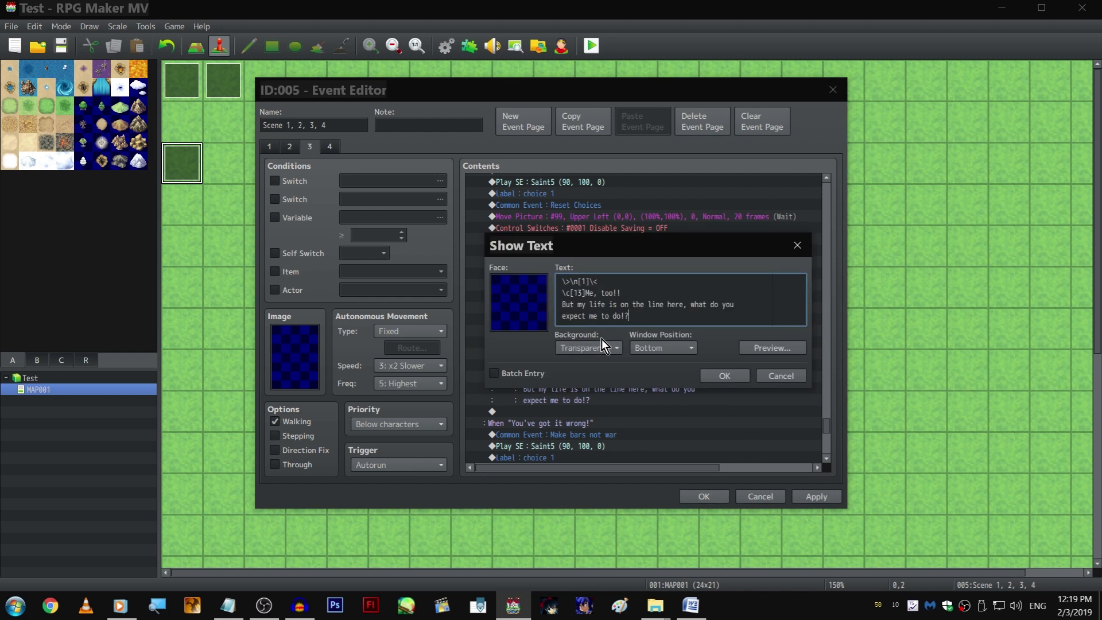
pyautogui.moveTo(585, 293); pyautogui.dragTo(629, 315)
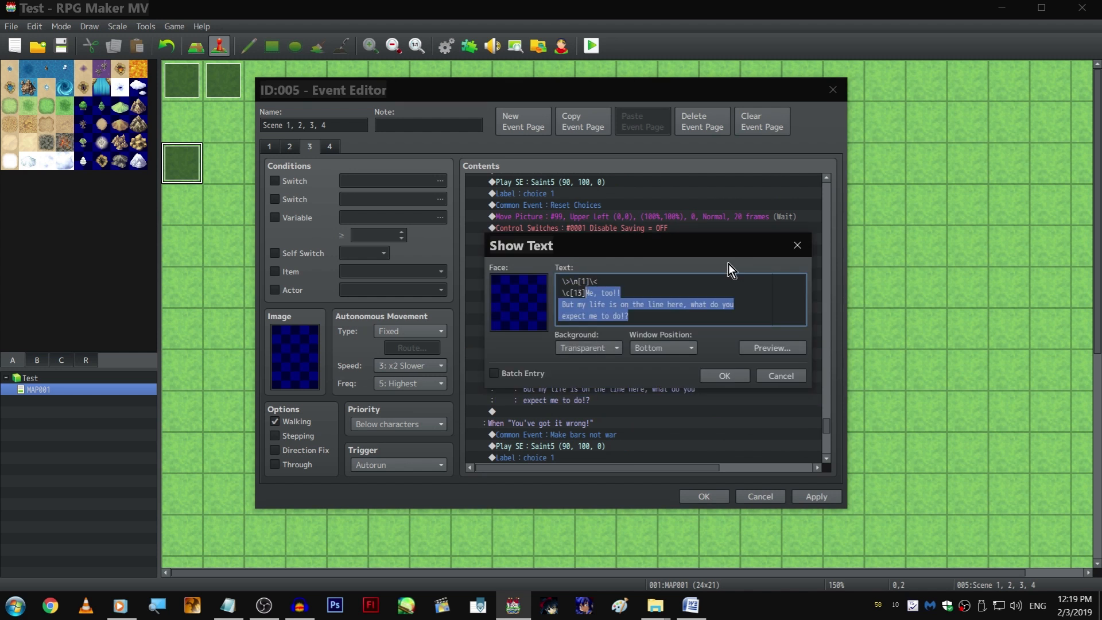
pyautogui.write('So ')
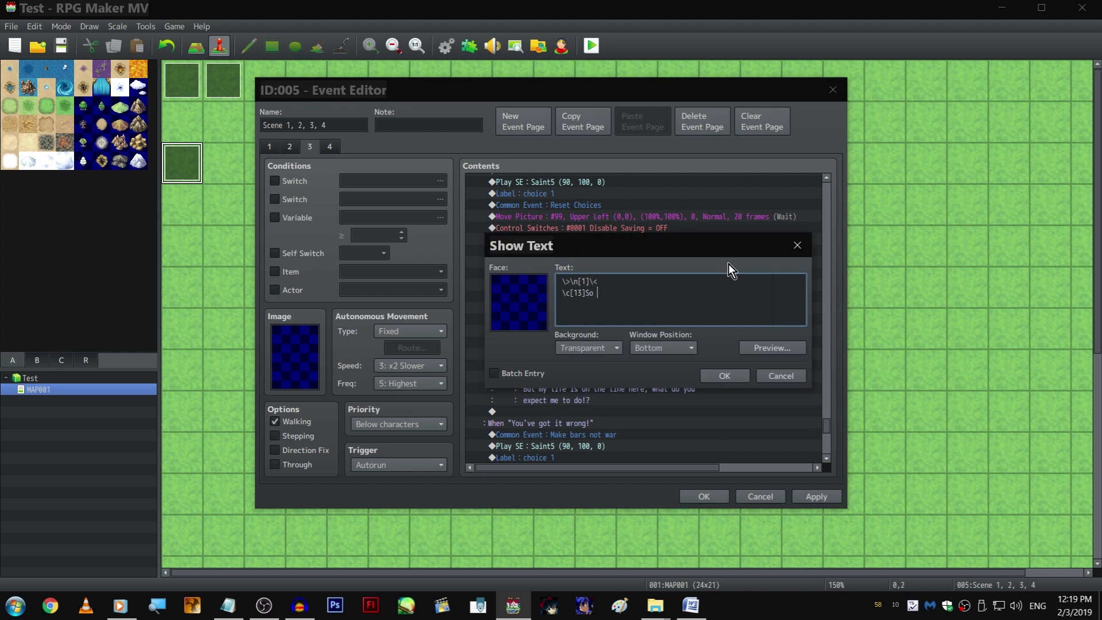
pyautogui.write("thaaaaat's wh")
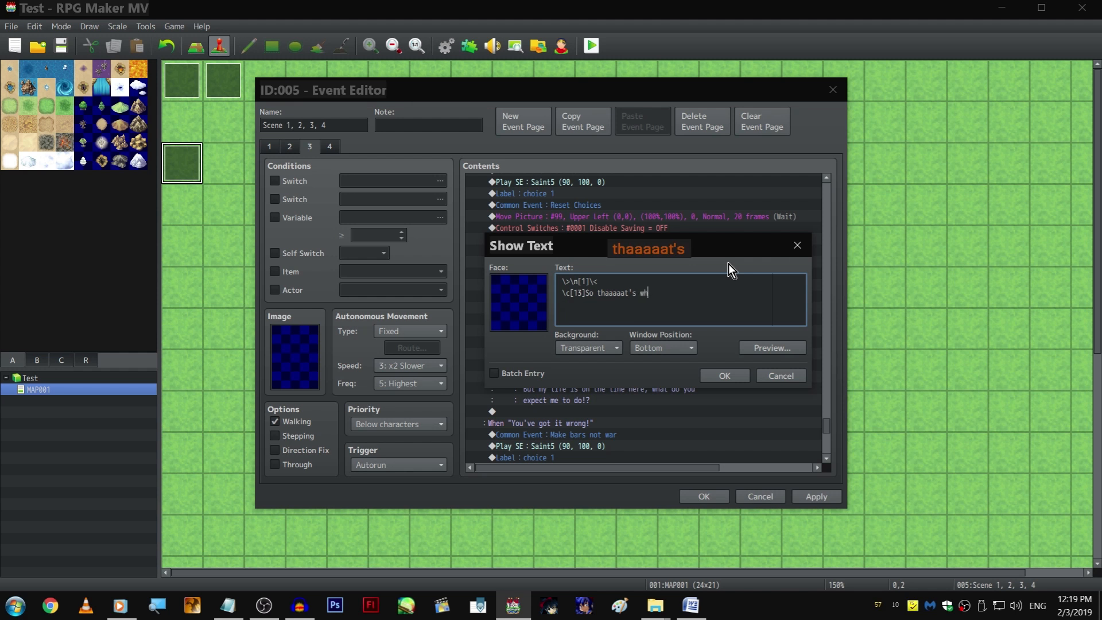
pyautogui.write('at you were worried about. ')
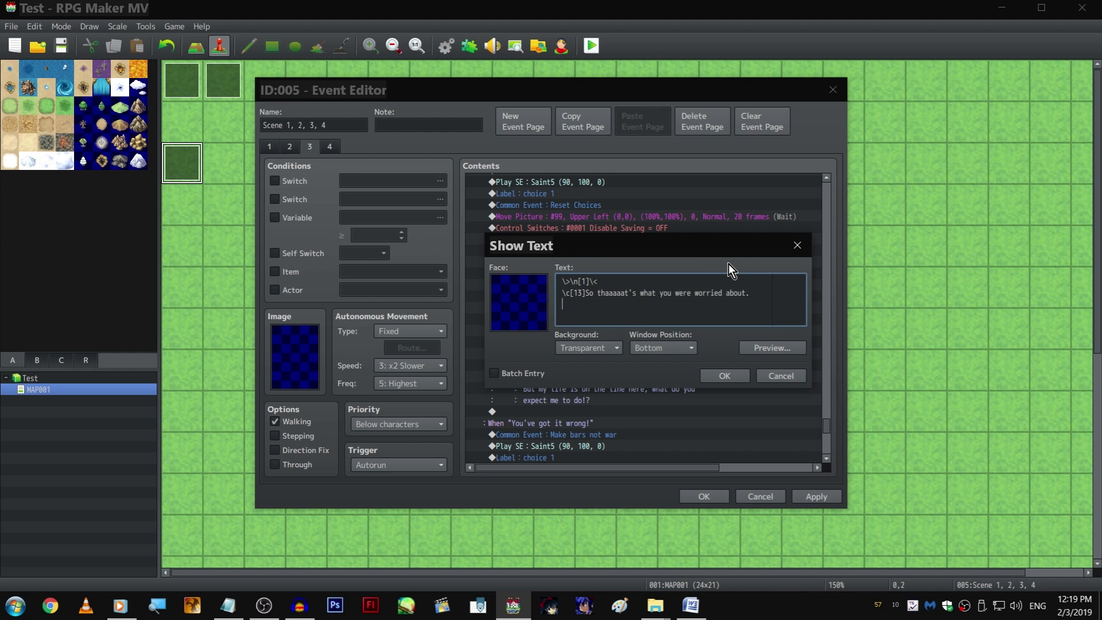
pyautogui.write('I get it.')
pyautogui.hotkey('ctrl', 'Return')
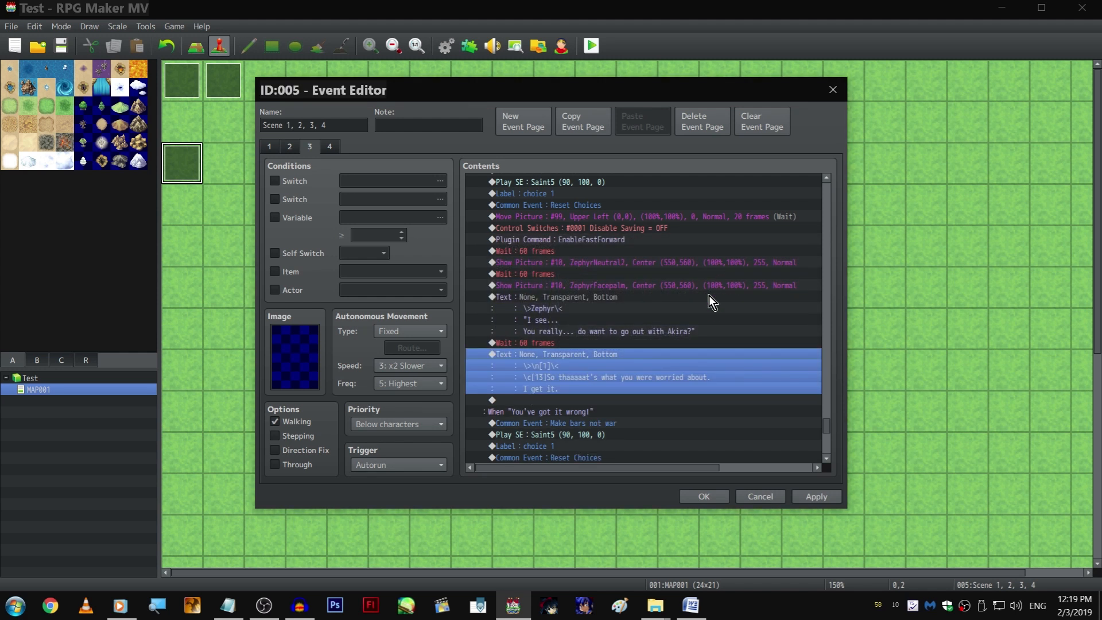
# Duplicate the player's "So thaaaaat's what you were worried about." text and insert a 1-frame Wait between the two copies
pyautogui.scroll(-1, 630, 329)
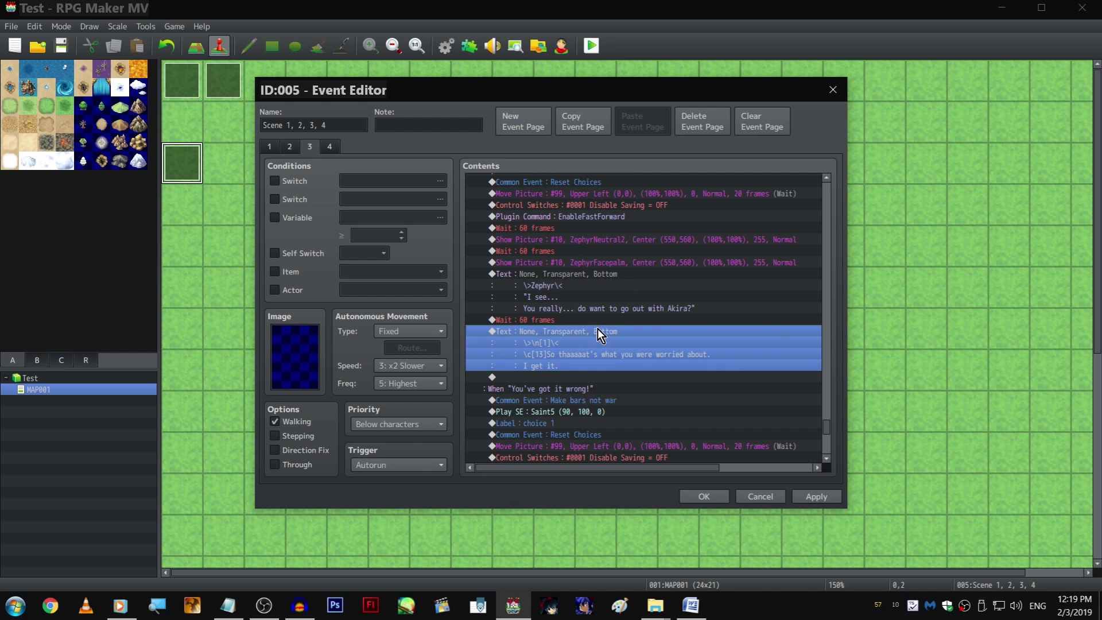
pyautogui.hotkey('ctrl', 'c')
pyautogui.hotkey('ctrl', 'v')
pyautogui.press('Return')
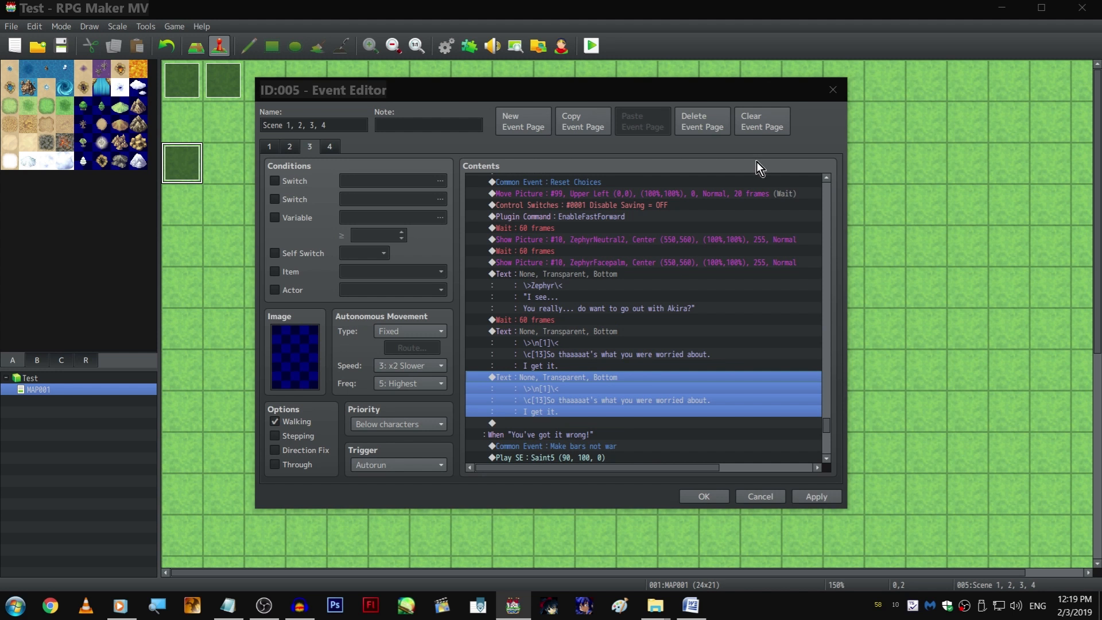
pyautogui.click(746, 178)
pyautogui.press('Return')
# Rewrite the duplicate without \c[13] as quoted speech: "She's... cute. She even... gave me a nickname and everything... I want to get to know her better."
pyautogui.press('space')
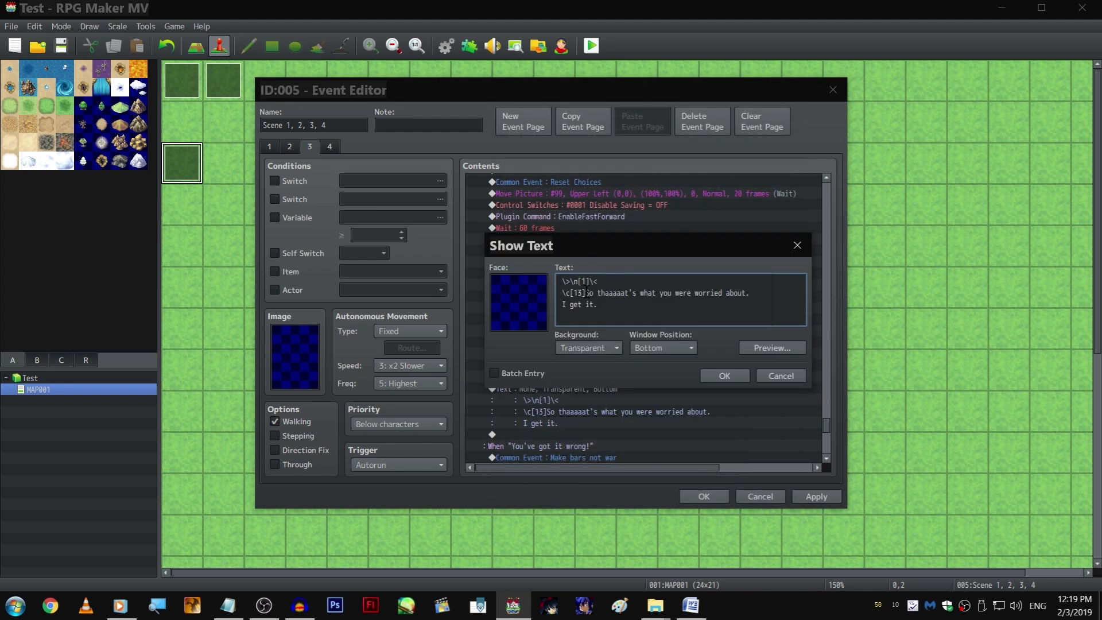
pyautogui.keyDown('shift'); pyautogui.click(565, 292); pyautogui.keyUp('shift')
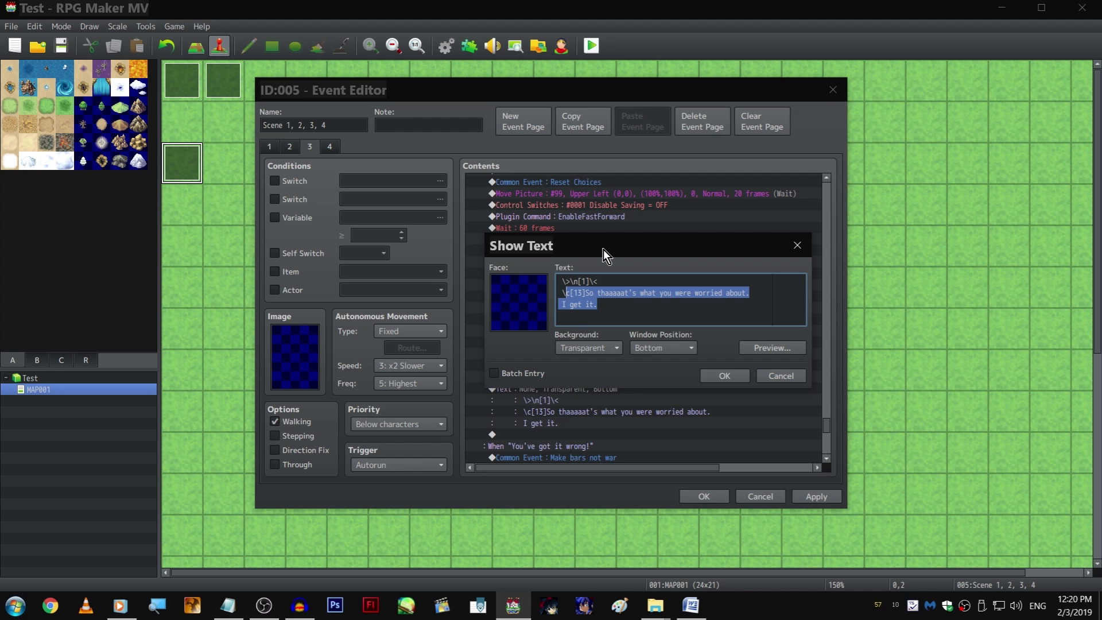
pyautogui.hotkey('shift', 'Left')
pyautogui.press('BackSpace')
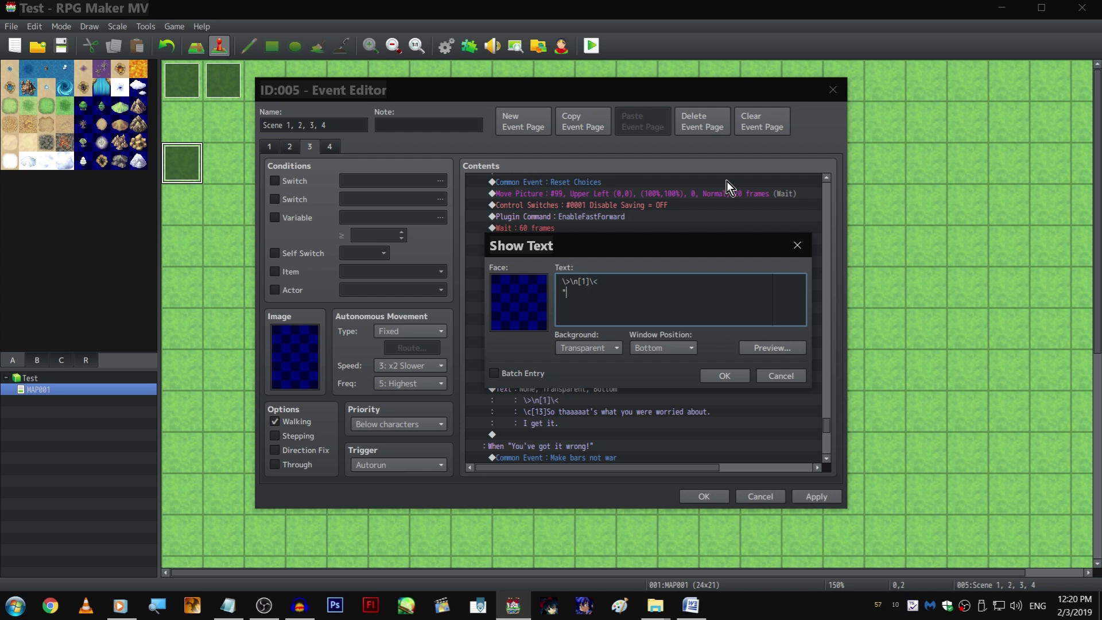
pyautogui.write('"She\'s... cute. She even... gave me a nickname and everything.')
pyautogui.press('Return')
pyautogui.write('I ')
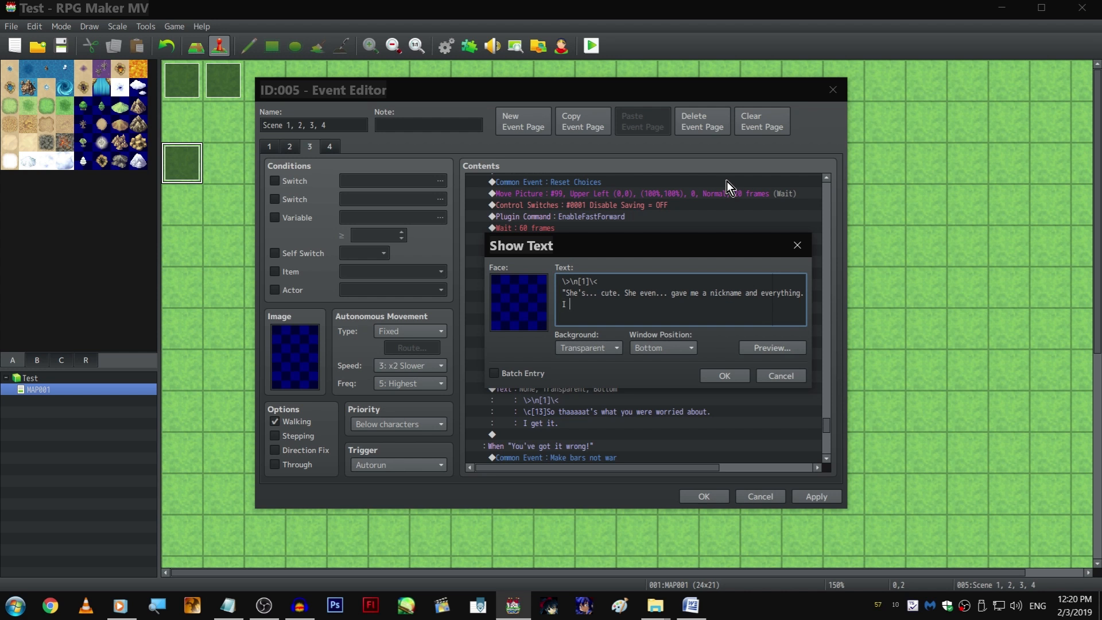
pyautogui.write('want to get to know her better."')
pyautogui.hotkey('ctrl', 'Return')
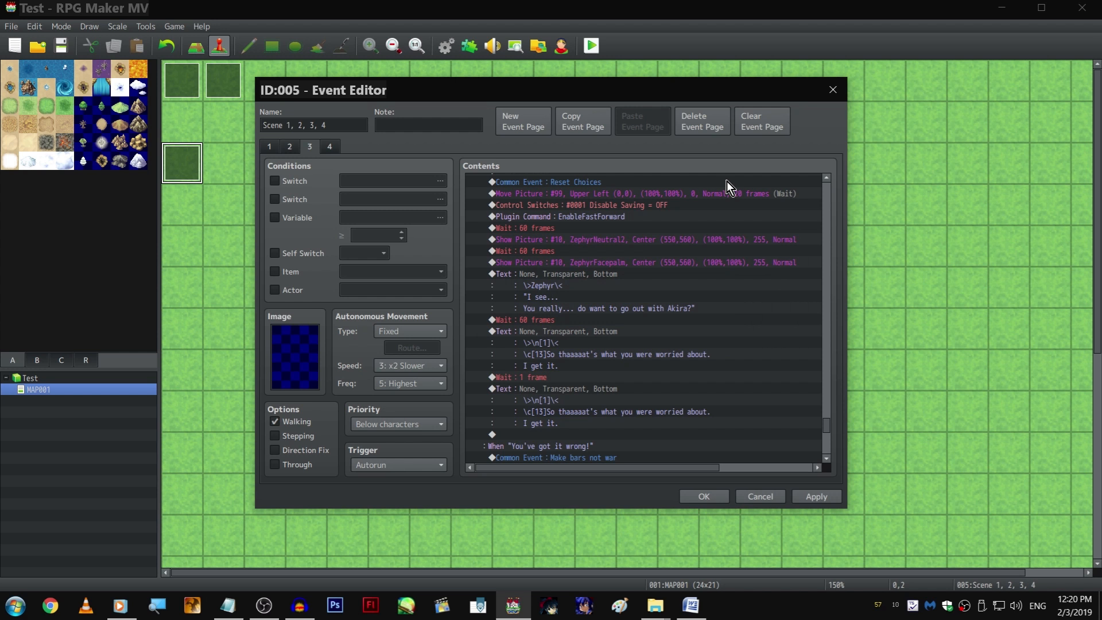
# Copy the 1-frame Wait command to the end of the branch, after the "She's... cute." text
pyautogui.scroll(-1, 593, 325)
pyautogui.scroll(-2, 593, 325)
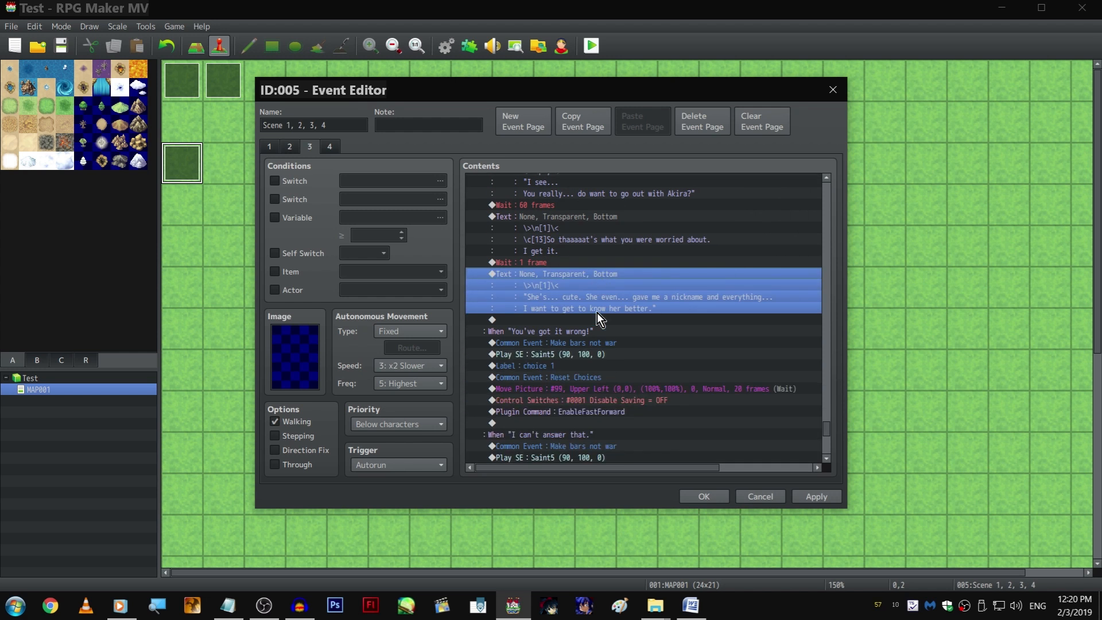
pyautogui.click(557, 249)
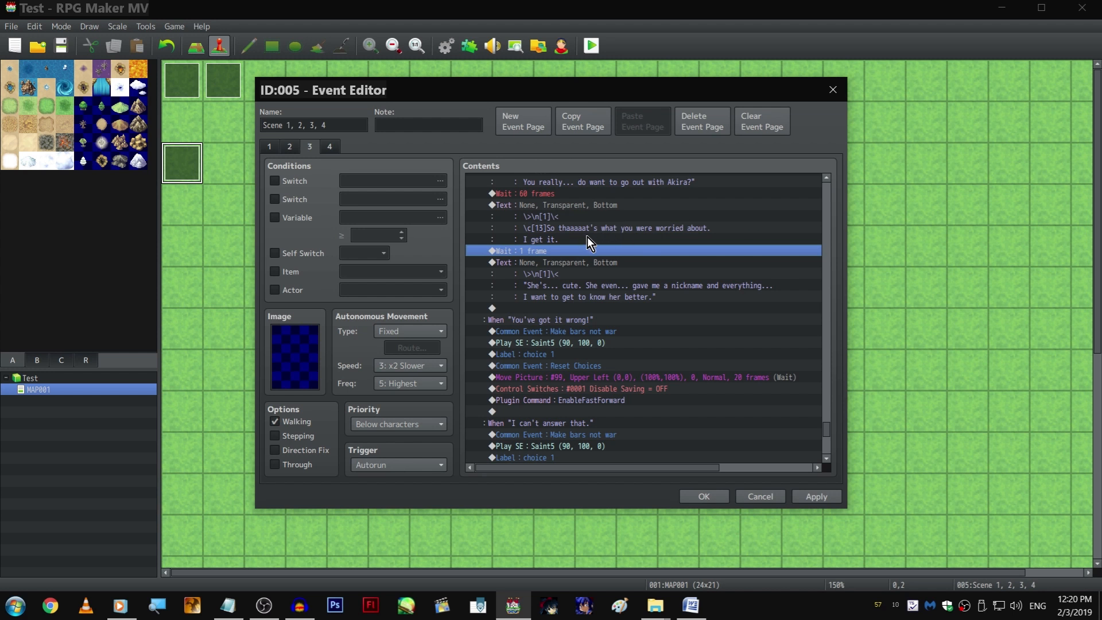
pyautogui.click(595, 308)
pyautogui.hotkey('ctrl', 'v')
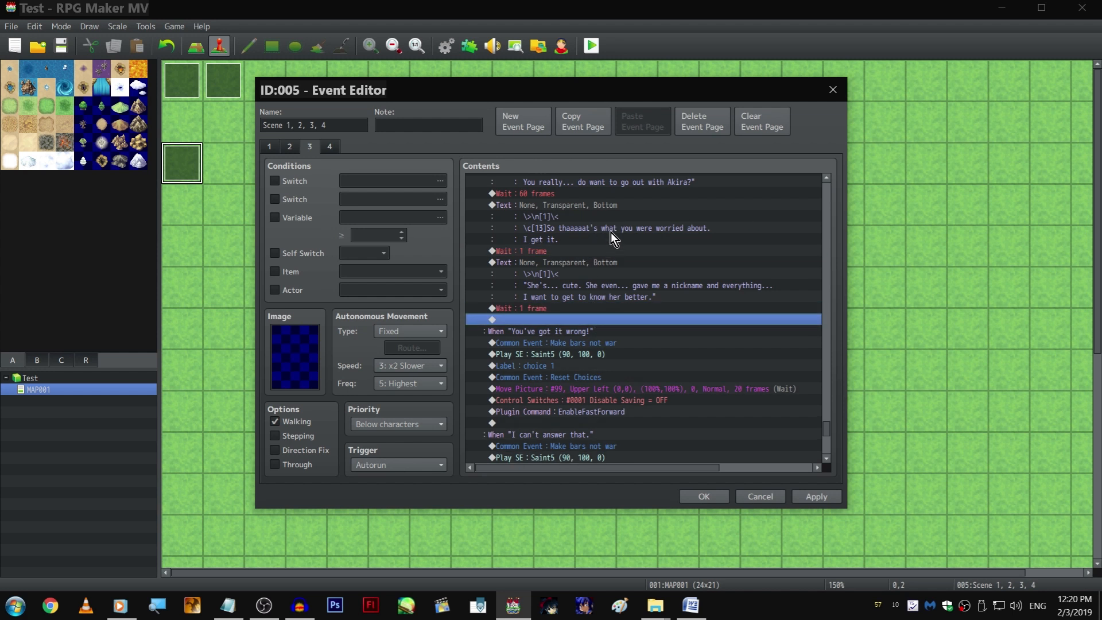
pyautogui.click(619, 207)
pyautogui.hotkey('ctrl', 'c')
pyautogui.click(617, 320)
pyautogui.hotkey('ctrl', 'v')
pyautogui.doubleClick(614, 321)
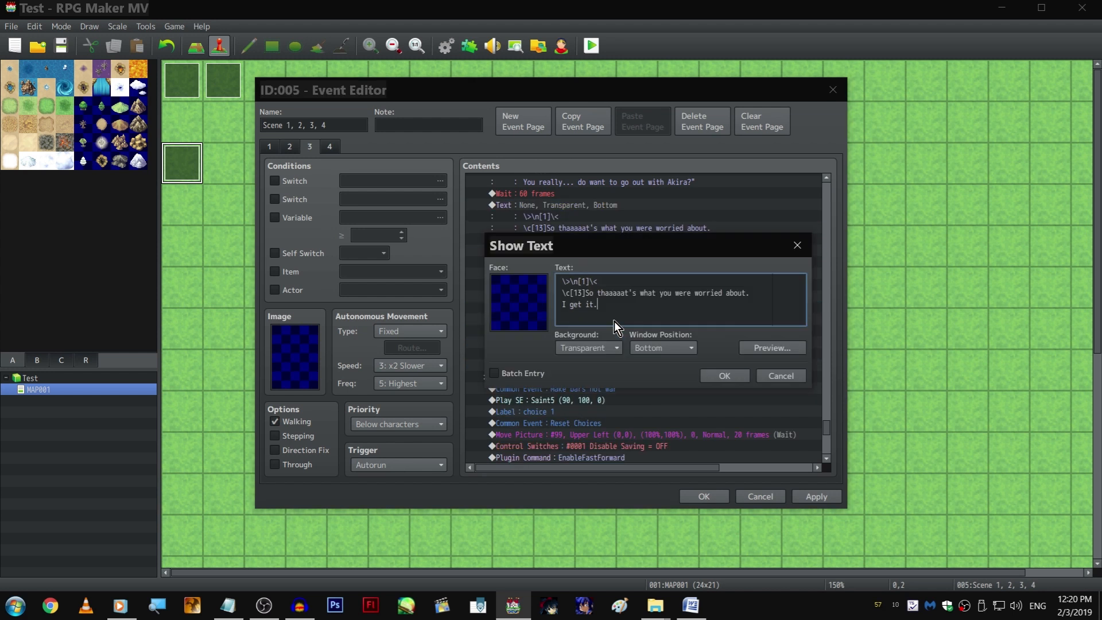
pyautogui.press('Escape')
pyautogui.press('Delete')
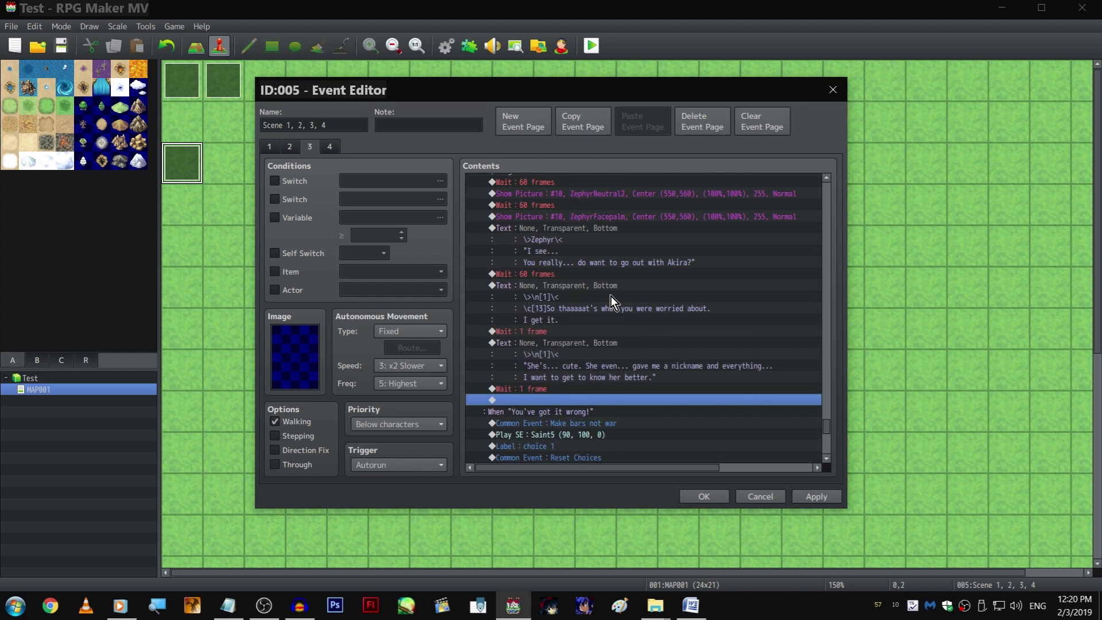
# Copy Zephyr's "I see..." text command to the end of the "I'm very interested." branch
pyautogui.click(588, 244)
pyautogui.scroll(-3, 593, 274)
pyautogui.click(584, 307)
pyautogui.hotkey('ctrl', 'v')
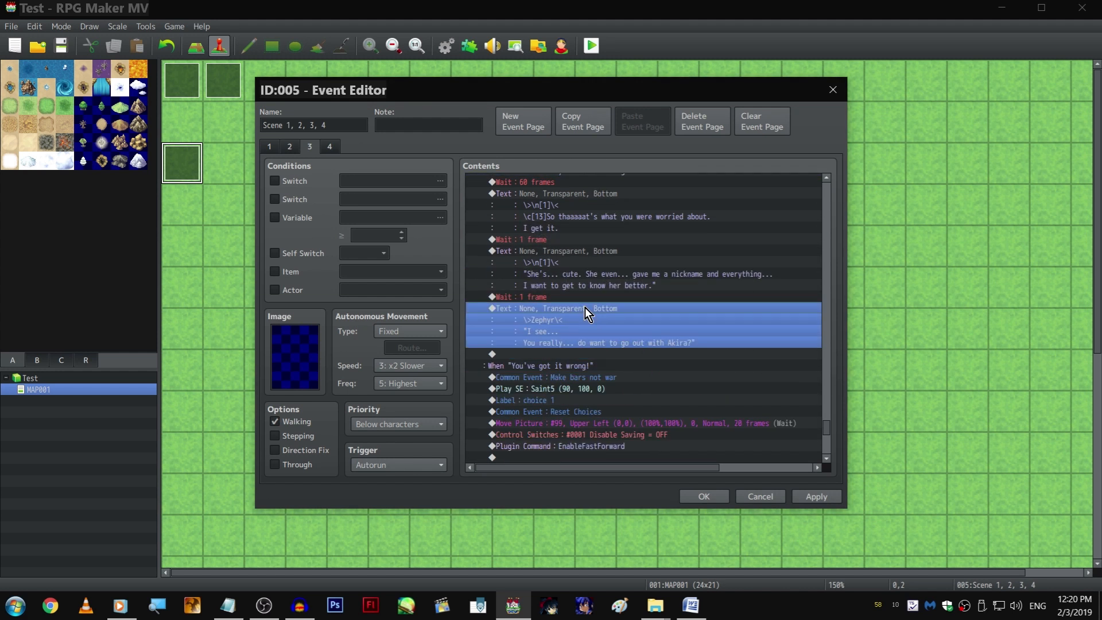
# Rewrite Zephyr's copied line at the end of the branch as "... ...", keeping the quotation marks
pyautogui.doubleClick(584, 308)
pyautogui.click(565, 293)
pyautogui.hotkey('ctrl', 'shift', 'End')
pyautogui.press('Delete')
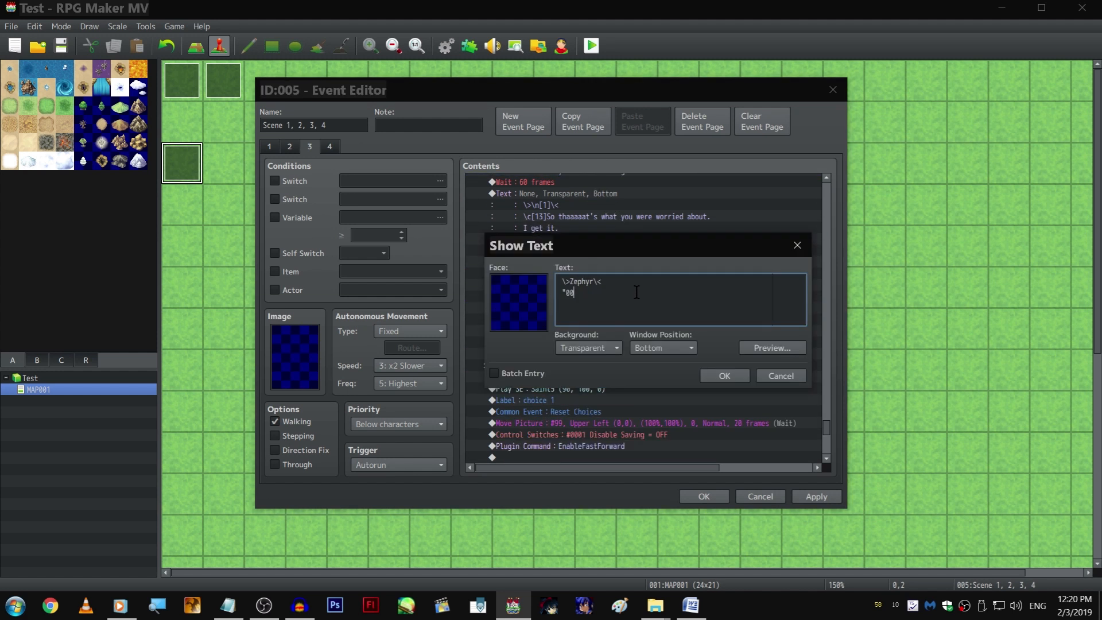
pyautogui.write('..."')
pyautogui.press('BackSpace')
pyautogui.write('...')
pyautogui.write('"')
pyautogui.hotkey('ctrl', 'Return')
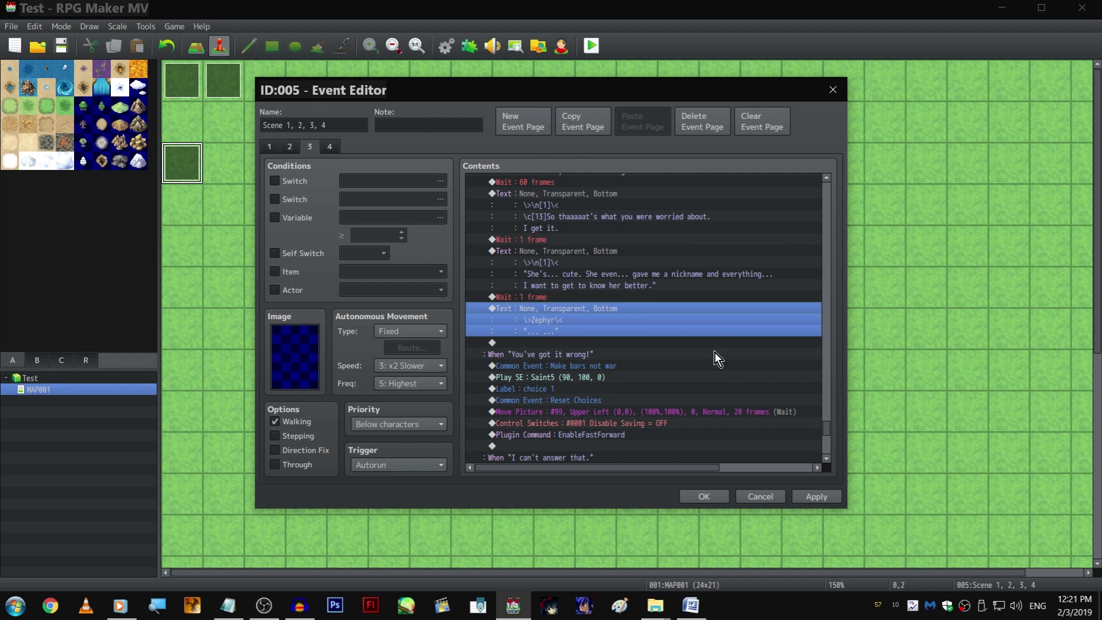
# Copy the ZephyrFacepalm Show Picture command and paste it directly above Zephyr's "... ..." text
pyautogui.scroll(2, 645, 252)
pyautogui.click(631, 204)
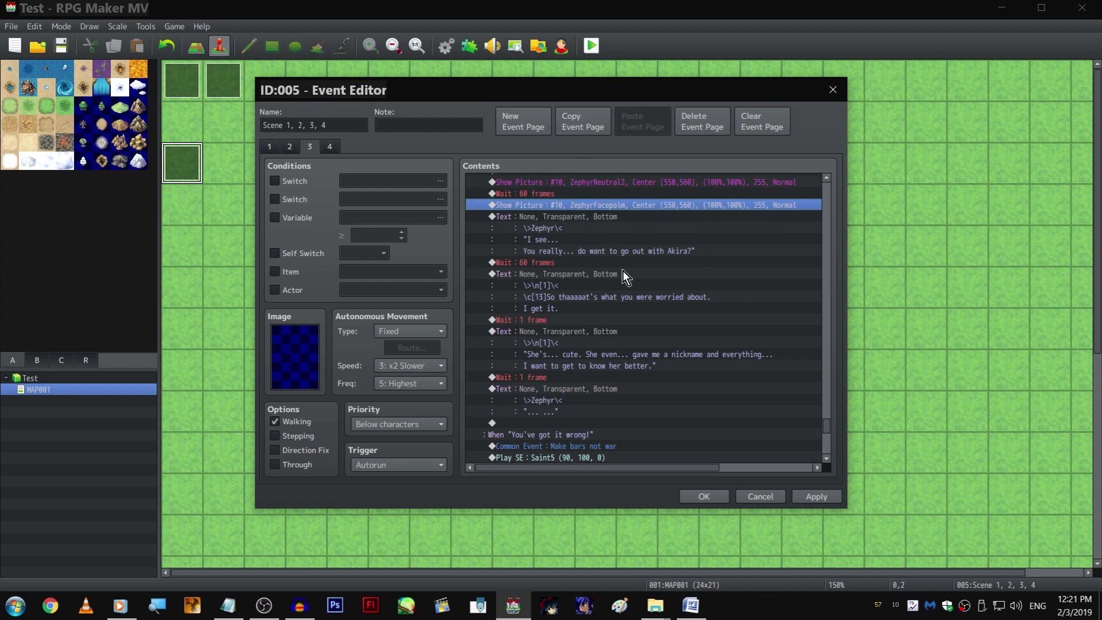
pyautogui.hotkey('ctrl', 'c')
pyautogui.scroll(-1, 608, 321)
pyautogui.click(597, 367)
pyautogui.hotkey('ctrl', 'v')
# Preview Zephyr's other expression images as candidates for the picture #10 command above "... ..."
pyautogui.click(662, 247)
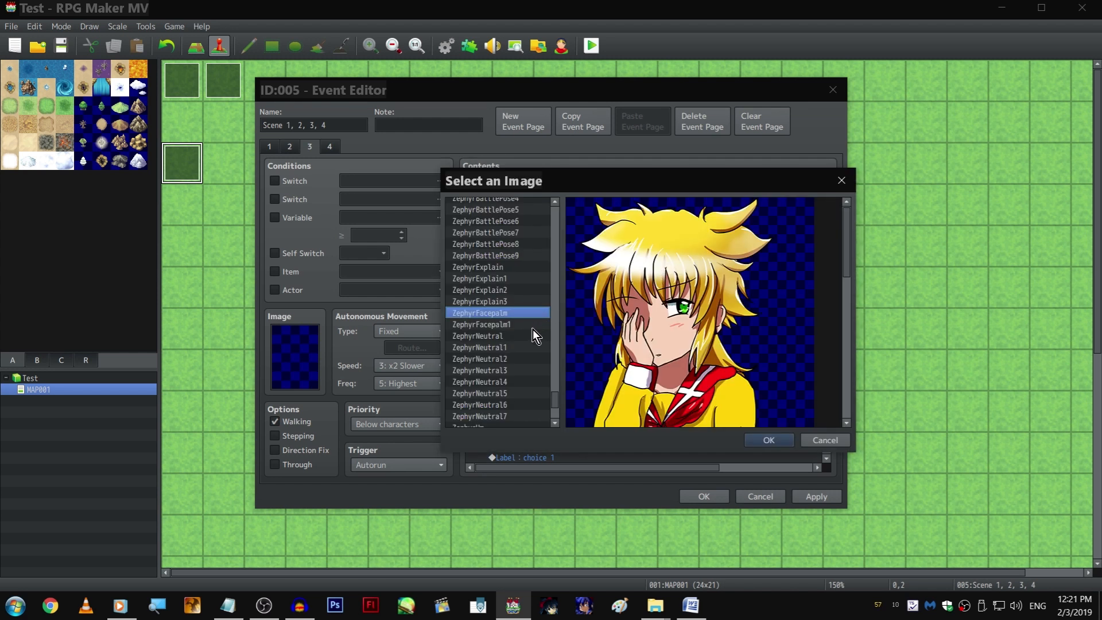
pyautogui.click(542, 296)
pyautogui.click(542, 288)
pyautogui.click(542, 277)
pyautogui.scroll(-1, 541, 275)
pyautogui.click(541, 278)
pyautogui.click(540, 288)
pyautogui.click(539, 281)
pyautogui.click(539, 291)
pyautogui.click(538, 301)
pyautogui.click(535, 313)
pyautogui.click(529, 335)
pyautogui.click(528, 347)
pyautogui.click(526, 370)
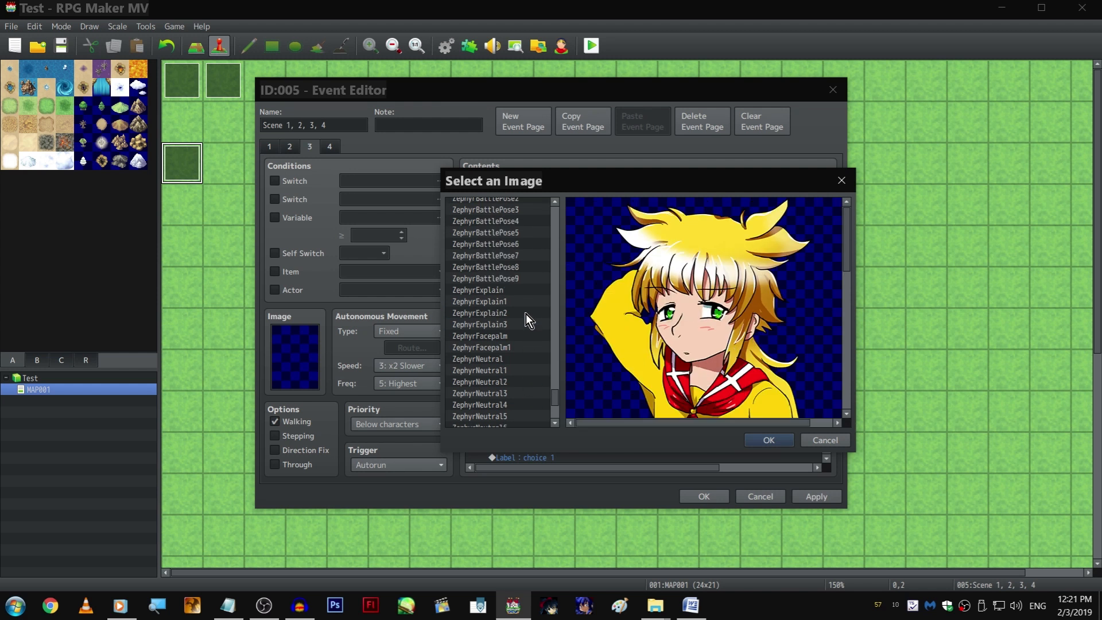
# Compare the ZephyrBattlePose variants and set the image of picture #10 above "... ..." to ZephyrBattlePose3
pyautogui.scroll(3, 526, 316)
pyautogui.click(526, 294)
pyautogui.click(525, 283)
pyautogui.click(525, 272)
pyautogui.scroll(3, 528, 264)
pyautogui.click(529, 260)
pyautogui.click(531, 237)
pyautogui.click(531, 250)
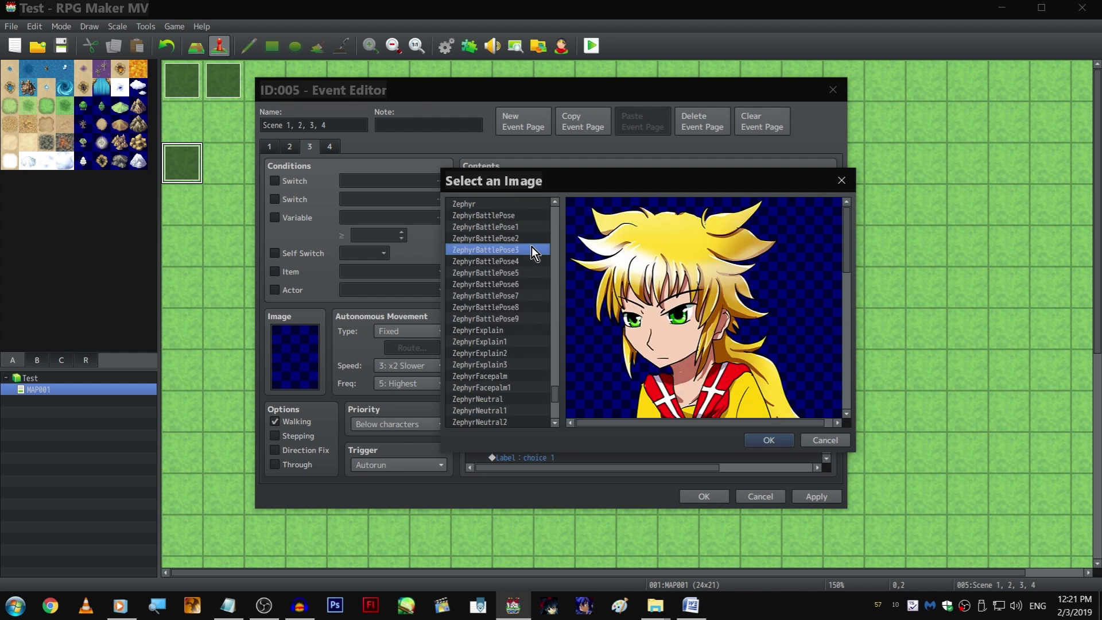
pyautogui.click(536, 218)
pyautogui.click(534, 226)
pyautogui.click(533, 238)
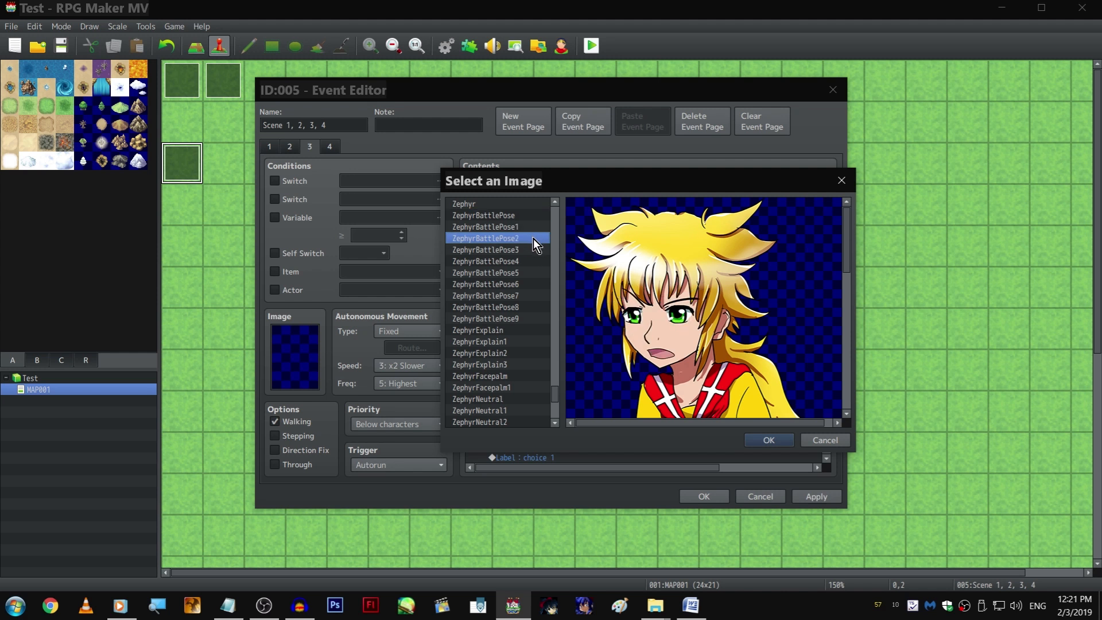
pyautogui.click(532, 249)
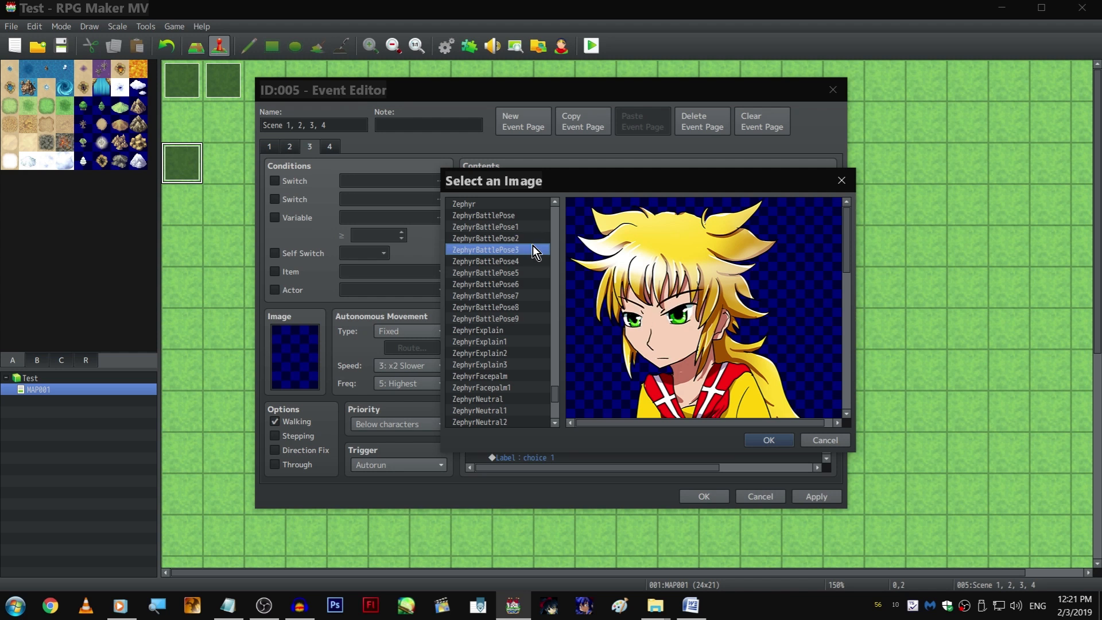
pyautogui.doubleClick(533, 249)
pyautogui.click(669, 428)
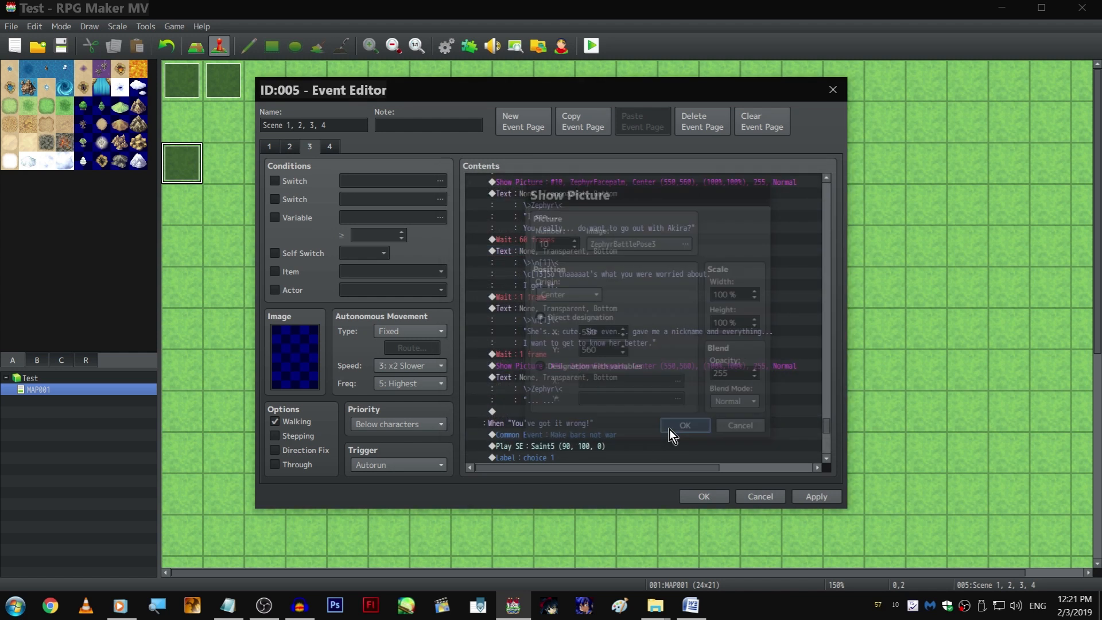
# Copy a Wait command below Zephyr's "... ..." text and set its duration to 20 frames
pyautogui.scroll(-2, 608, 346)
pyautogui.click(604, 251)
pyautogui.hotkey('ctrl', 'c')
pyautogui.click(603, 308)
pyautogui.hotkey('ctrl', 'v')
pyautogui.doubleClick(603, 308)
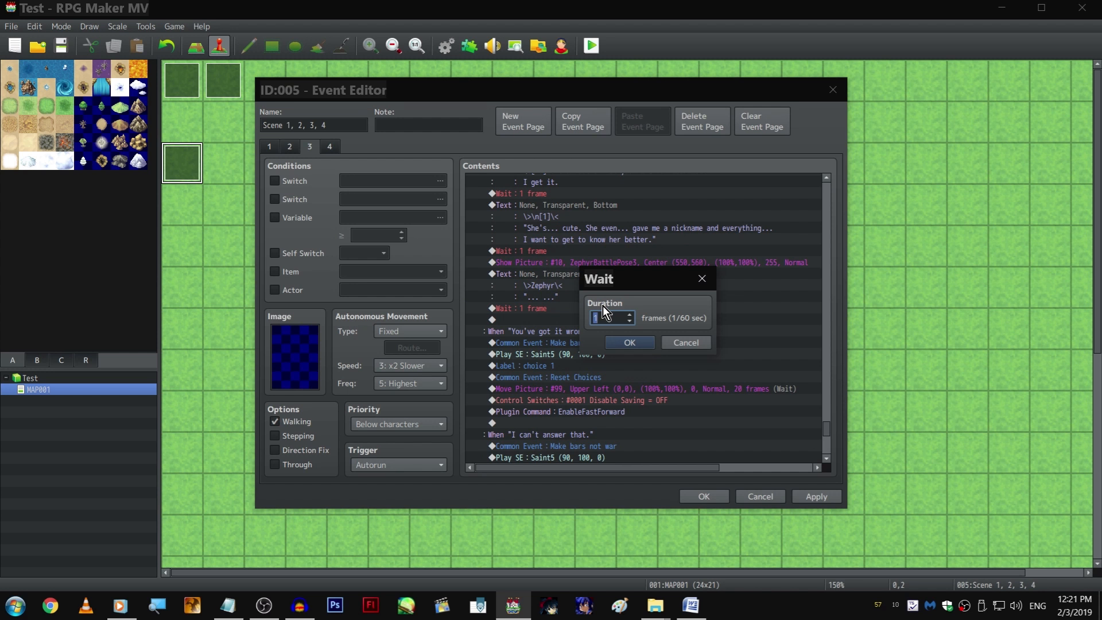
pyautogui.write('20')
pyautogui.press('Return')
# Copy the \n[1] thought text below the 20-frame wait and rewrite it as "...Eek, I hit a nerve.", keeping the \c[13] colour code
pyautogui.scroll(2, 574, 261)
pyautogui.click(578, 241)
pyautogui.click(577, 253)
pyautogui.click(586, 202)
pyautogui.scroll(-3, 599, 287)
pyautogui.click(596, 285)
pyautogui.hotkey('ctrl', 'v')
pyautogui.doubleClick(596, 285)
pyautogui.moveTo(585, 293); pyautogui.dragTo(599, 307)
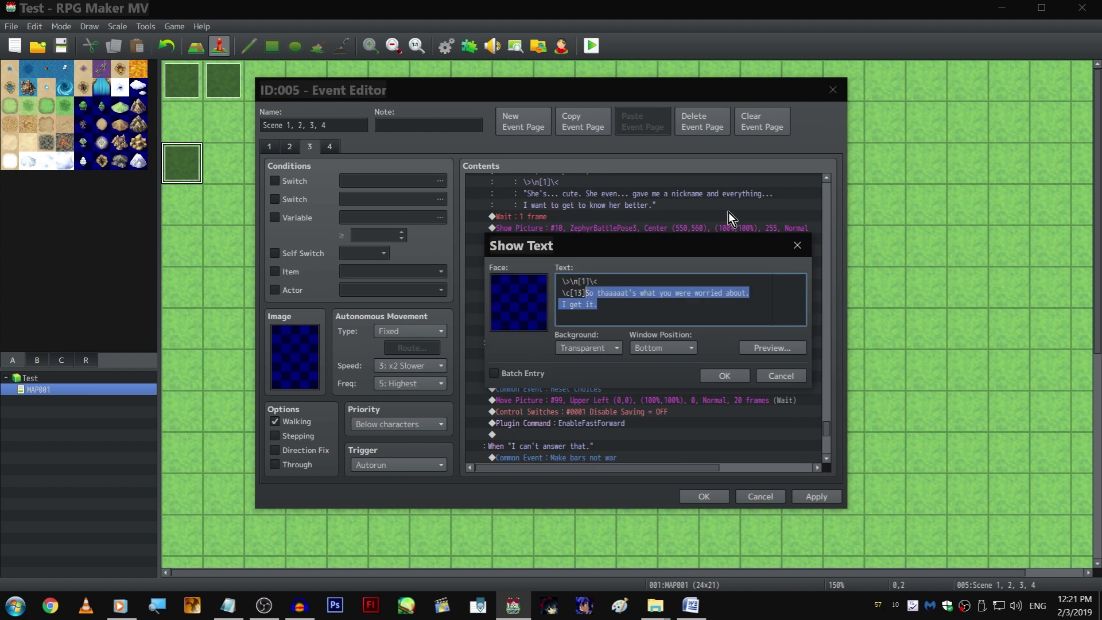
pyautogui.write('...')
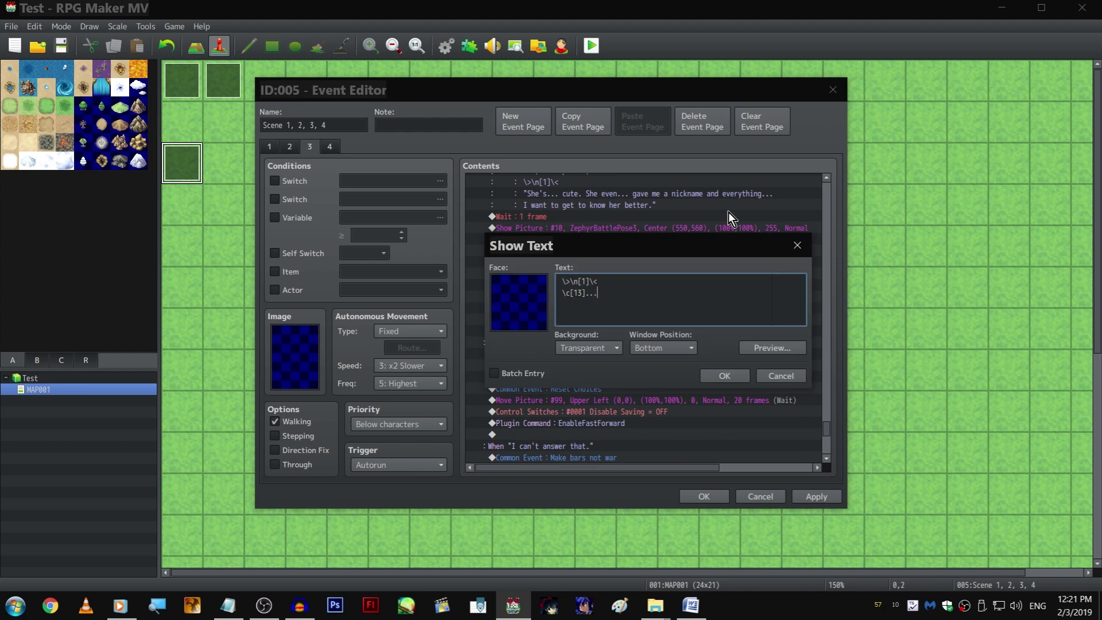
pyautogui.write('Eek, I hit a nerve.')
pyautogui.hotkey('ctrl', 'Return')
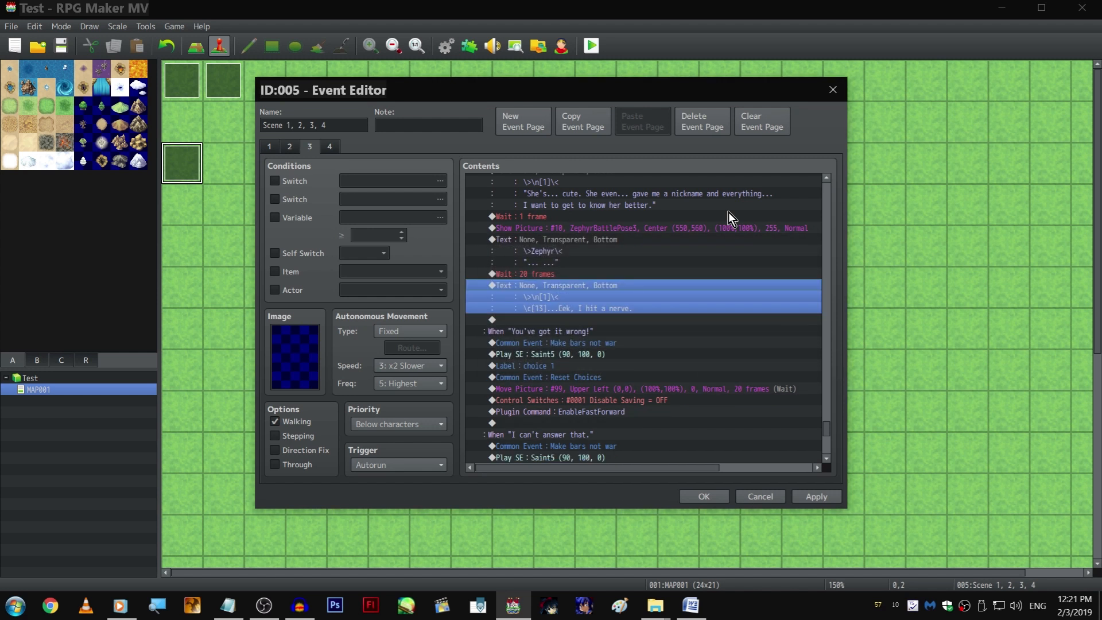
# Add a 1-frame wait and a copy of the \n[1] spoken text to the branch's end, rewriting the line as "U-um... Z-Zephyr?" in quotation marks
pyautogui.scroll(1, 597, 224)
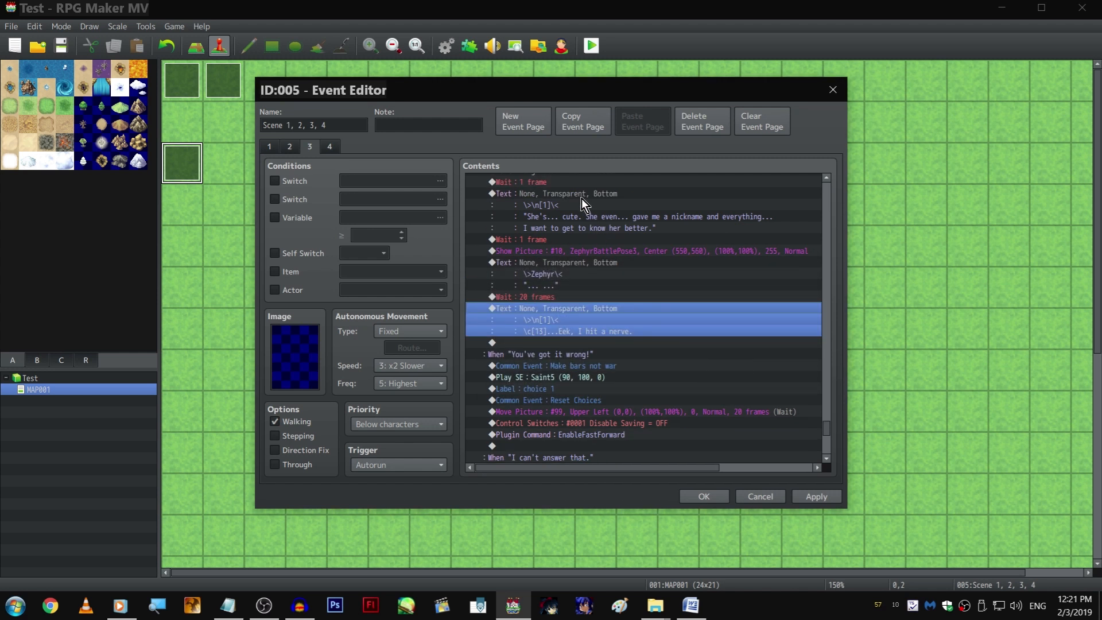
pyautogui.click(580, 198)
pyautogui.hotkey('ctrl', 'c')
pyautogui.click(575, 341)
pyautogui.hotkey('ctrl', 'v')
pyautogui.click(570, 240)
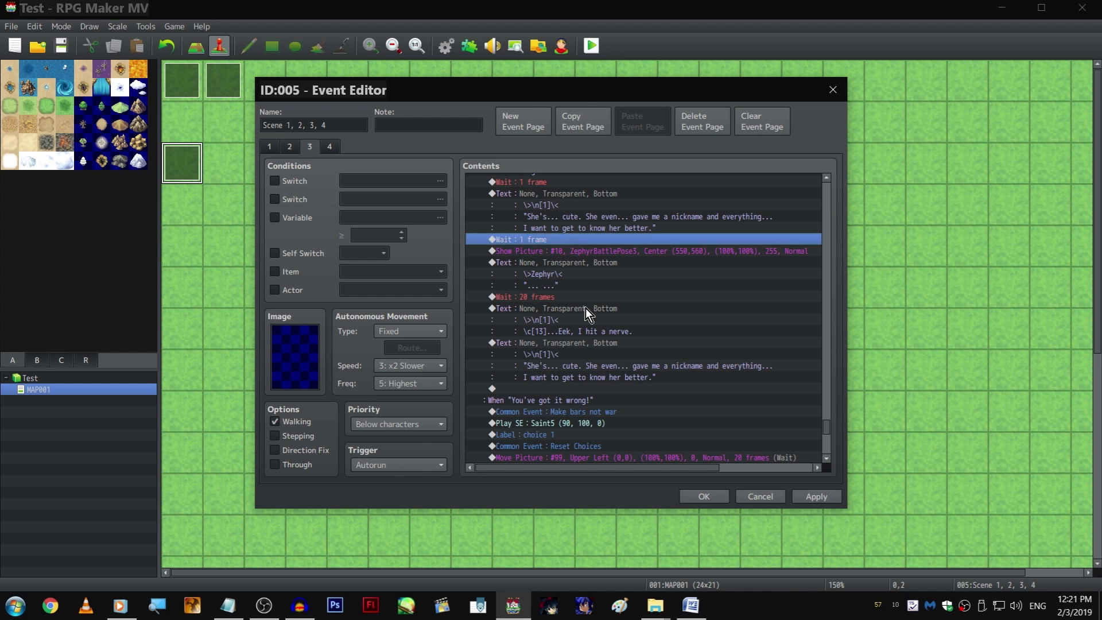
pyautogui.doubleClick(590, 344)
pyautogui.moveTo(696, 304); pyautogui.dragTo(574, 301)
pyautogui.hotkey('shift', 'Up')
pyautogui.hotkey('shift', 'Left')
pyautogui.hotkey('shift', 'Left')
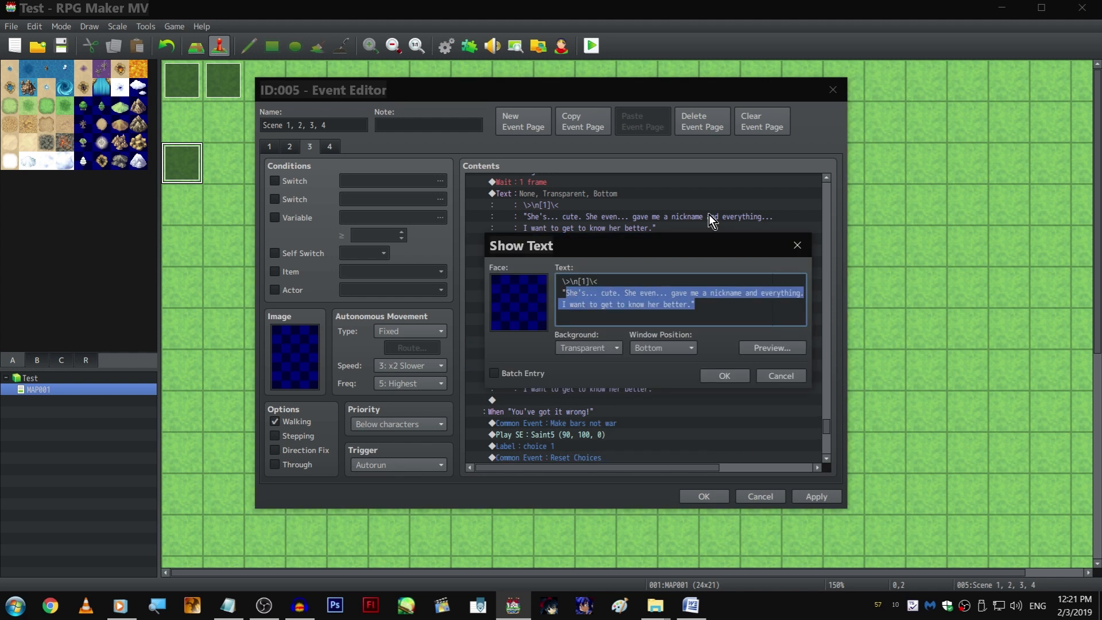
pyautogui.write('U')
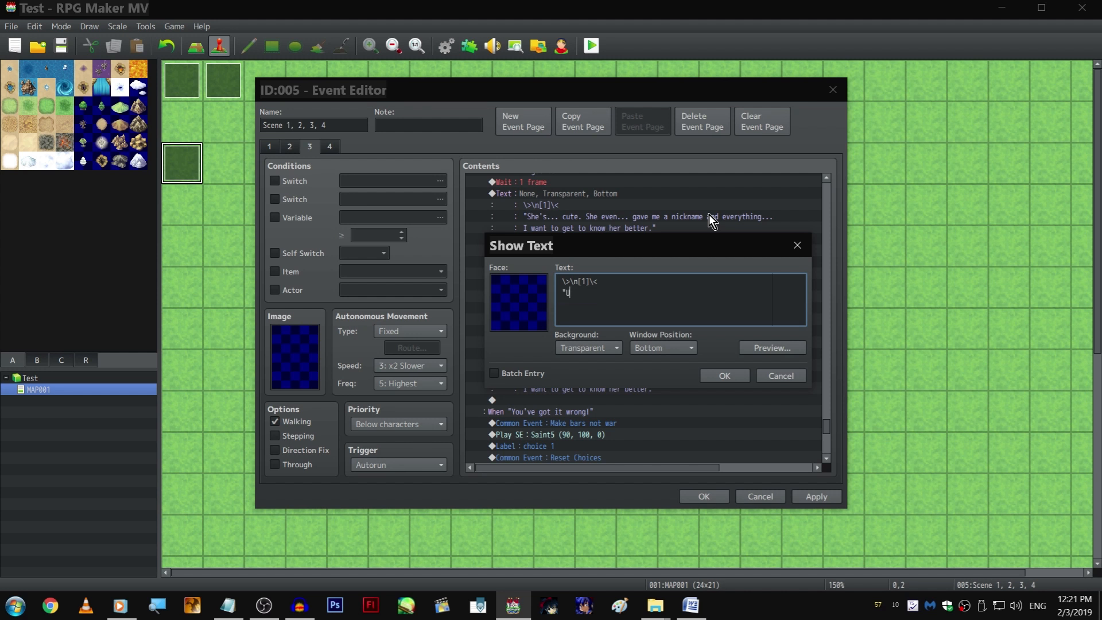
pyautogui.write('-um... Z-Zephyr?"')
pyautogui.hotkey('ctrl', 'Return')
# Copy the 20-frame Wait command and paste it below the "U-um... Z-Zephyr?" text
pyautogui.scroll(-3, 708, 215)
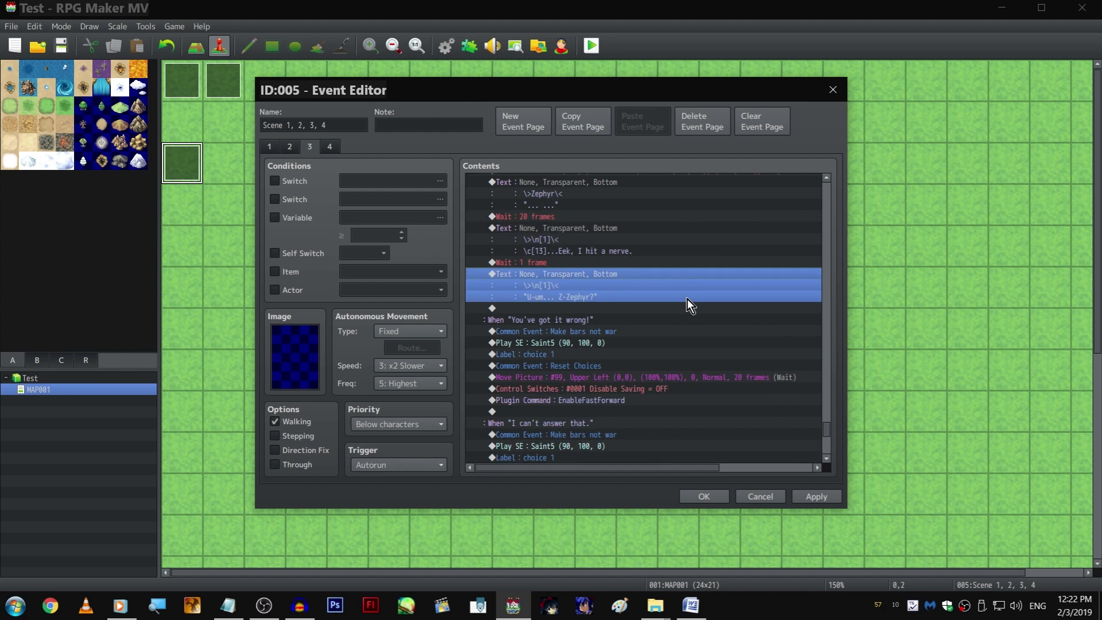
pyautogui.click(613, 262)
pyautogui.click(583, 219)
pyautogui.hotkey('ctrl', 'c')
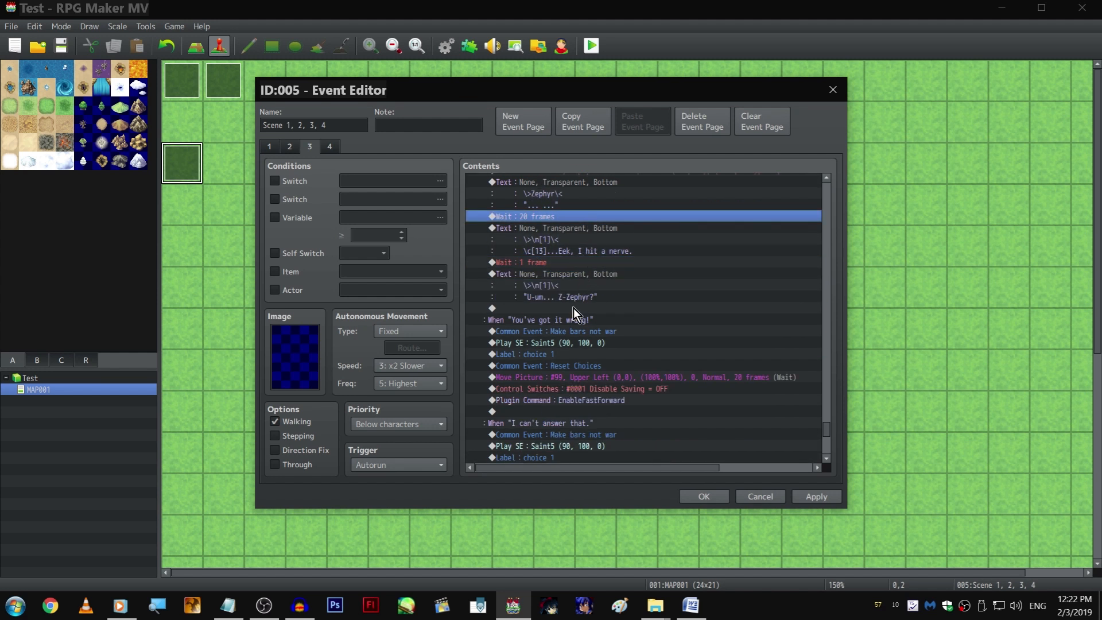
pyautogui.click(573, 311)
pyautogui.hotkey('ctrl', 'v')
pyautogui.scroll(-1, 573, 311)
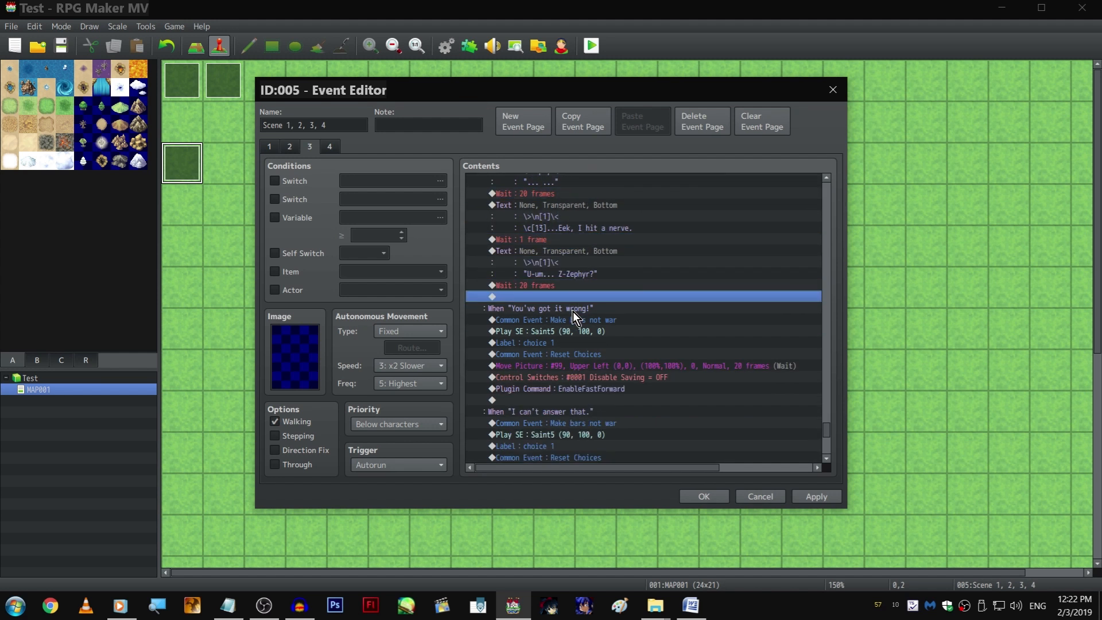
# Add a Play SE command with 015-Jump01 at volume 90 and pitch 80 after the last 20-frame wait
pyautogui.doubleClick(581, 297)
pyautogui.click(726, 434)
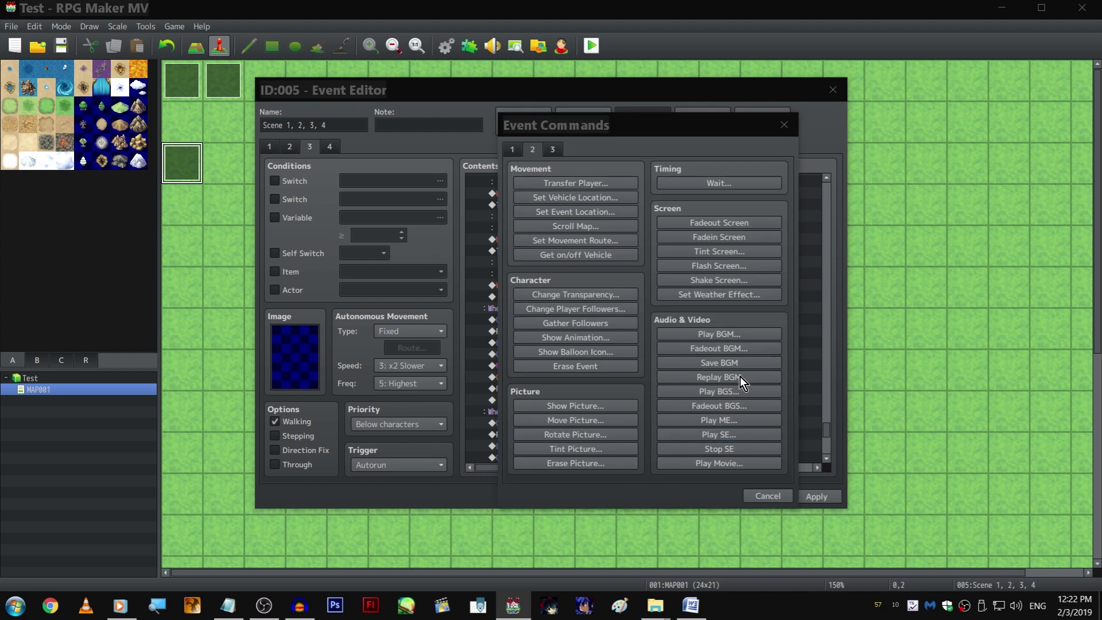
pyautogui.click(644, 218)
pyautogui.moveTo(715, 312)
pyautogui.mouseDown()
pyautogui.moveTo(683, 312)
pyautogui.moveTo(698, 312)
pyautogui.mouseUp()
pyautogui.click(658, 439)
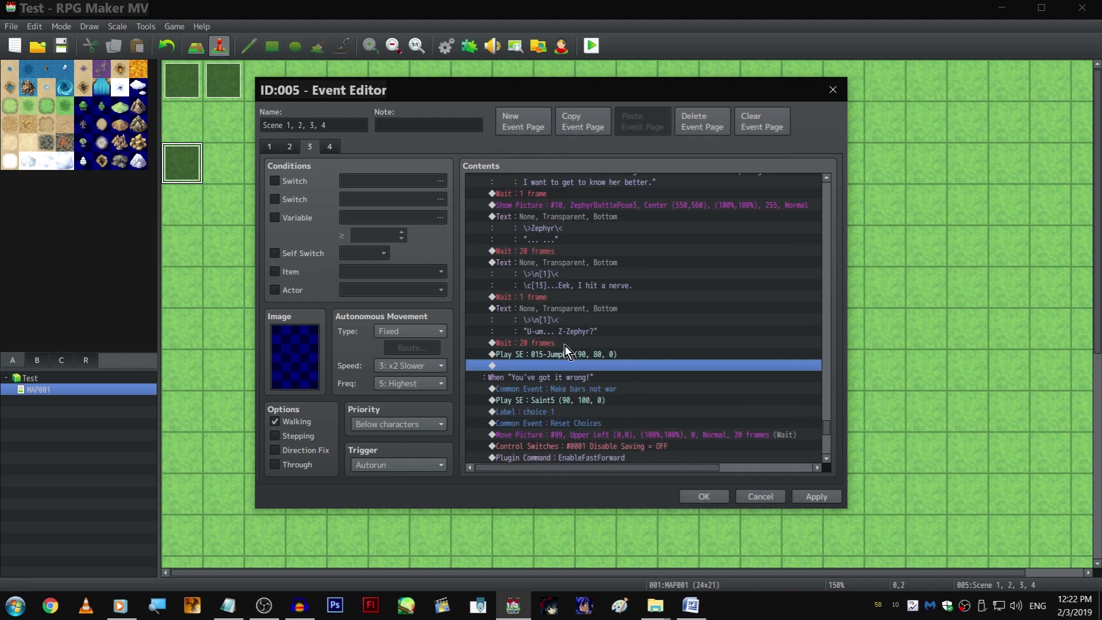
# Paste copies of the ZephyrBattlePose3 Show Picture command and Zephyr's "... ..." text below the 015-Jump01 sound effect
pyautogui.scroll(-3, 618, 270)
pyautogui.click(593, 319)
pyautogui.hotkey('ctrl', 'v')
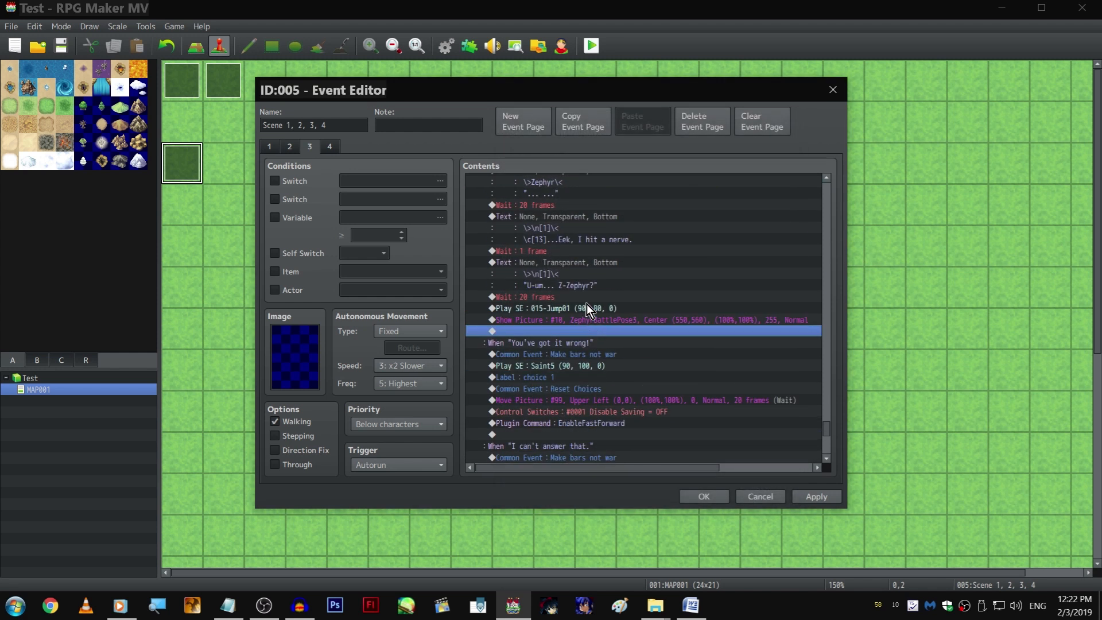
pyautogui.scroll(5, 585, 276)
pyautogui.click(586, 229)
pyautogui.scroll(-6, 598, 305)
pyautogui.click(597, 319)
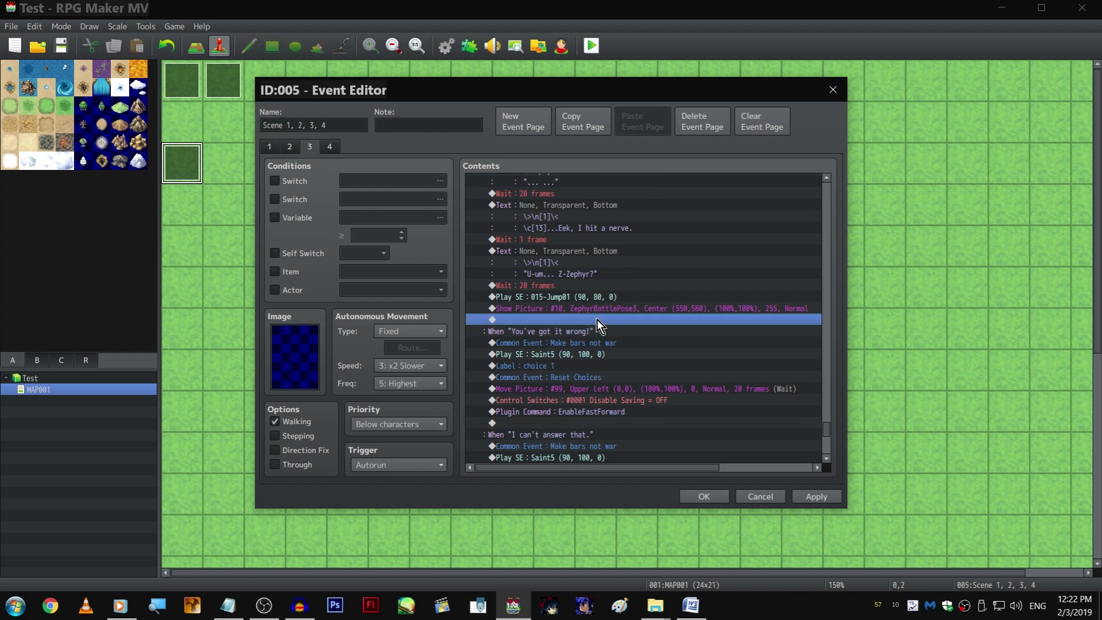
pyautogui.hotkey('ctrl', 'v')
# Preview Zephyr's explaining and facepalm images as candidates for the picture #10 command below the sound effect
pyautogui.doubleClick(599, 308)
pyautogui.click(626, 243)
pyautogui.scroll(-3, 543, 252)
pyautogui.click(533, 277)
pyautogui.click(529, 290)
pyautogui.click(522, 246)
pyautogui.click(522, 236)
pyautogui.click(521, 248)
pyautogui.click(522, 256)
pyautogui.click(521, 267)
pyautogui.click(521, 277)
pyautogui.click(521, 267)
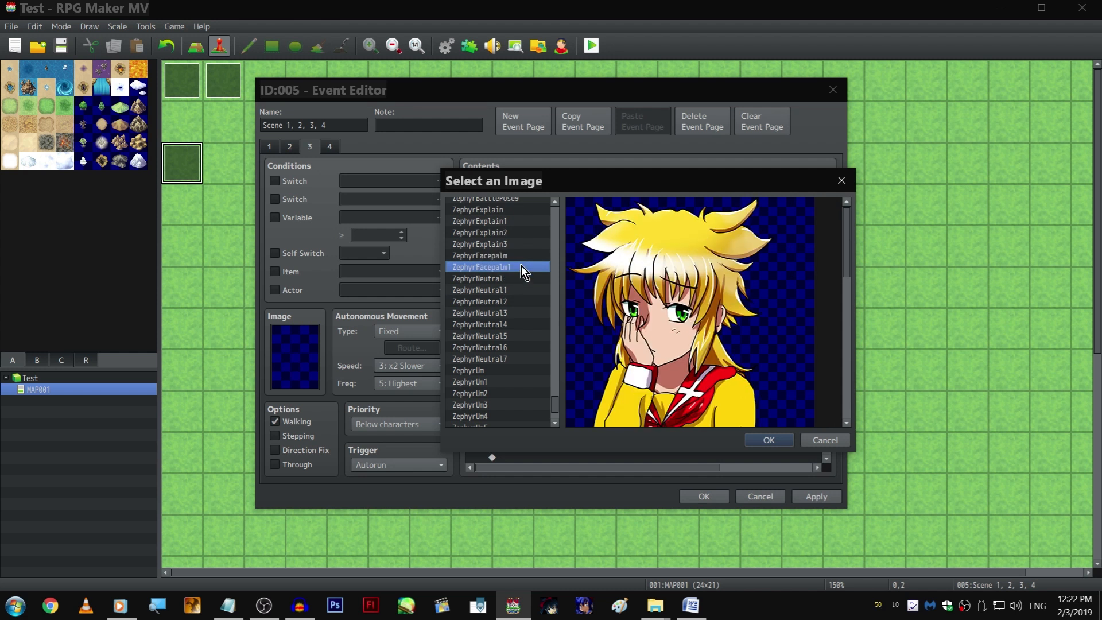
# Compare the ZephyrUm variants and set the image of picture #10 below the sound effect to ZephyrUm2
pyautogui.scroll(-2, 521, 266)
pyautogui.click(497, 319)
pyautogui.click(498, 328)
pyautogui.click(498, 342)
pyautogui.click(496, 353)
pyautogui.click(496, 341)
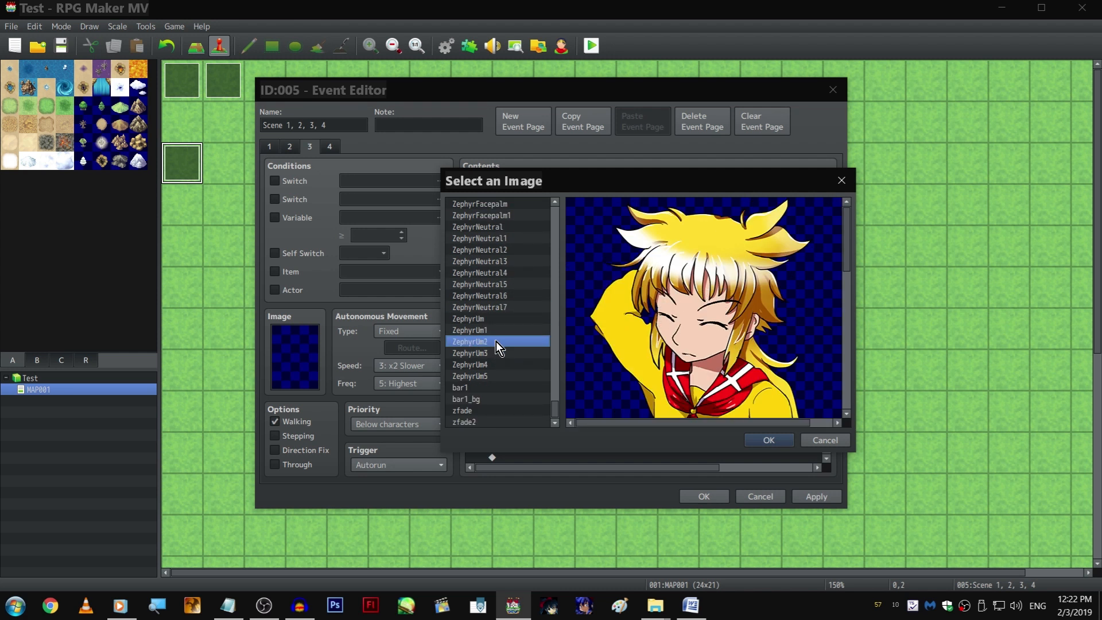
pyautogui.click(496, 364)
pyautogui.click(496, 374)
pyautogui.click(495, 353)
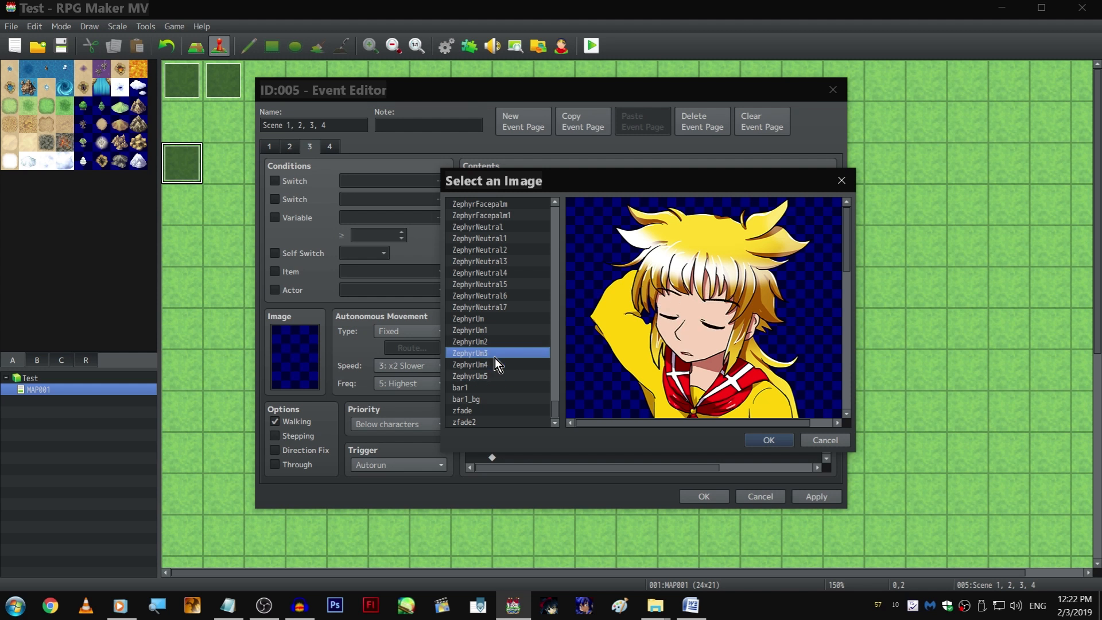
pyautogui.click(496, 363)
pyautogui.doubleClick(497, 355)
pyautogui.click(615, 244)
pyautogui.doubleClick(498, 341)
pyautogui.click(679, 430)
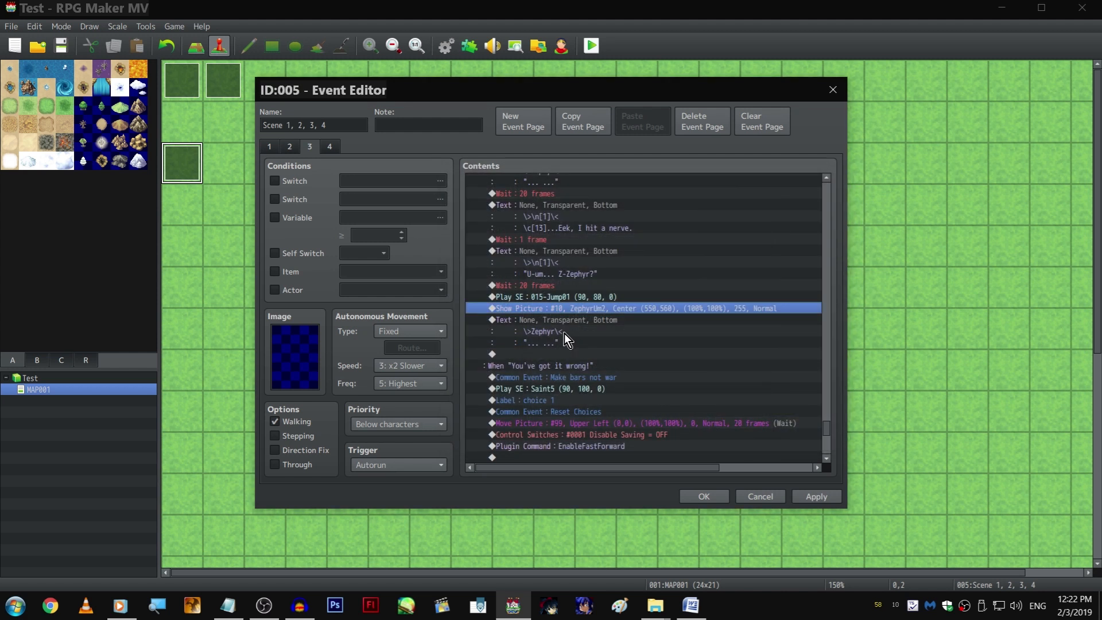
# Replace the pasted Zephyr text's "... ..." with "Ahhhrrgghh. Well it's not like I can really blame you.", keeping the opening quotation mark
pyautogui.doubleClick(563, 322)
pyautogui.moveTo(599, 294); pyautogui.dragTo(566, 295)
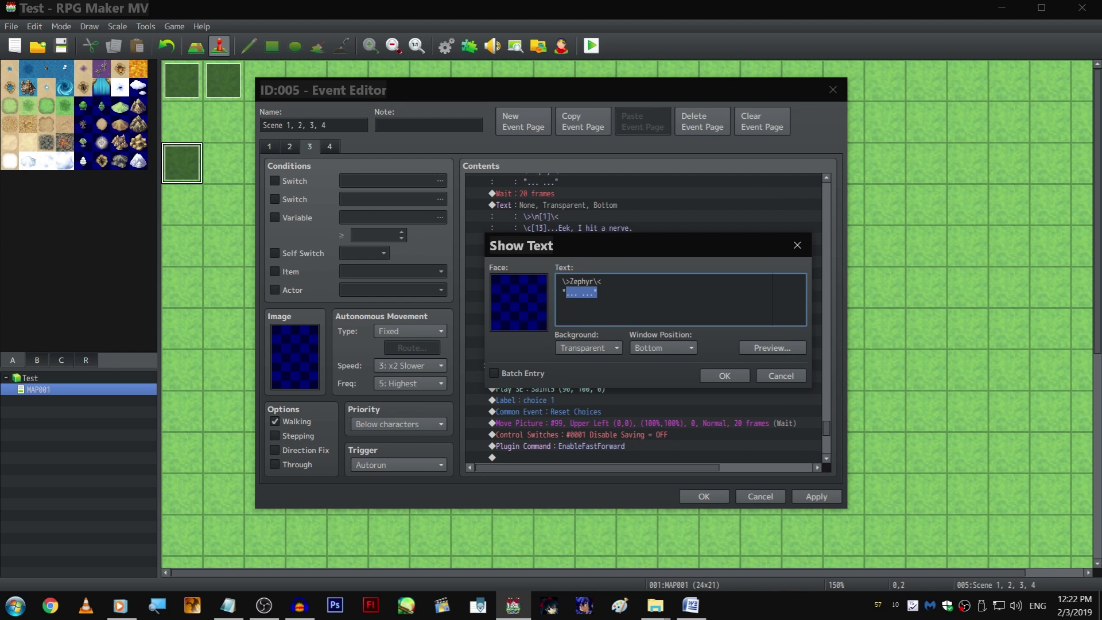
pyautogui.write('Ahhhhh')
pyautogui.press('BackSpace')
pyautogui.press('BackSpace')
pyautogui.press('BackSpace')
pyautogui.press('BackSpace')
pyautogui.write('hhrrg')
pyautogui.press('BackSpace')
pyautogui.press('BackSpace')
pyautogui.write('rr')
pyautogui.press('BackSpace')
pyautogui.write('hh')
pyautogui.press('BackSpace')
pyautogui.press('BackSpace')
pyautogui.write('gghh. W')
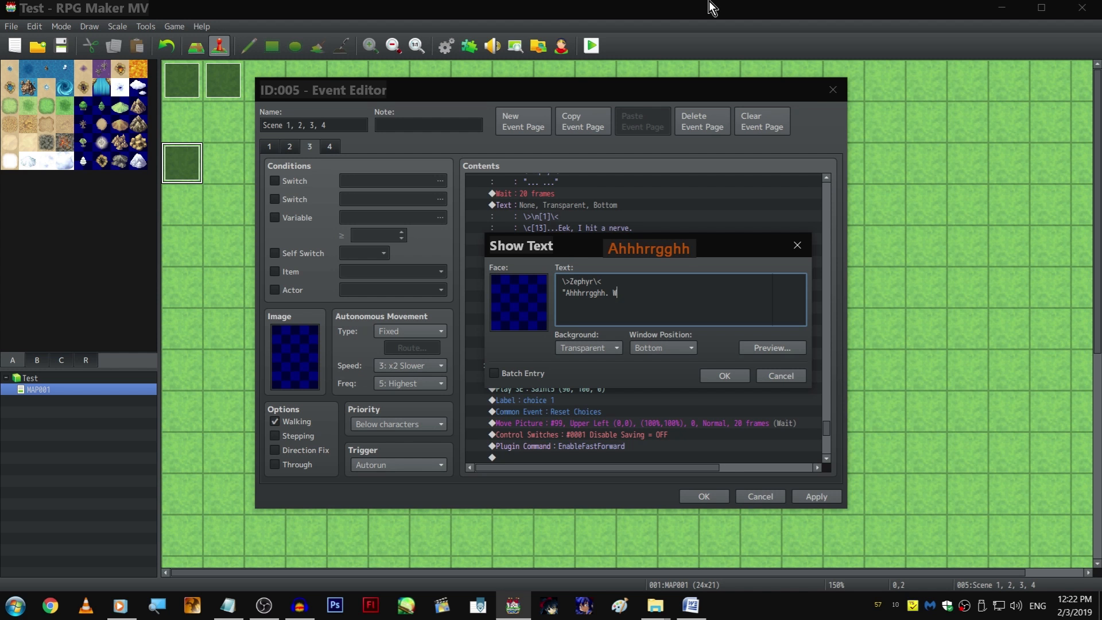
pyautogui.write("ell it's not ")
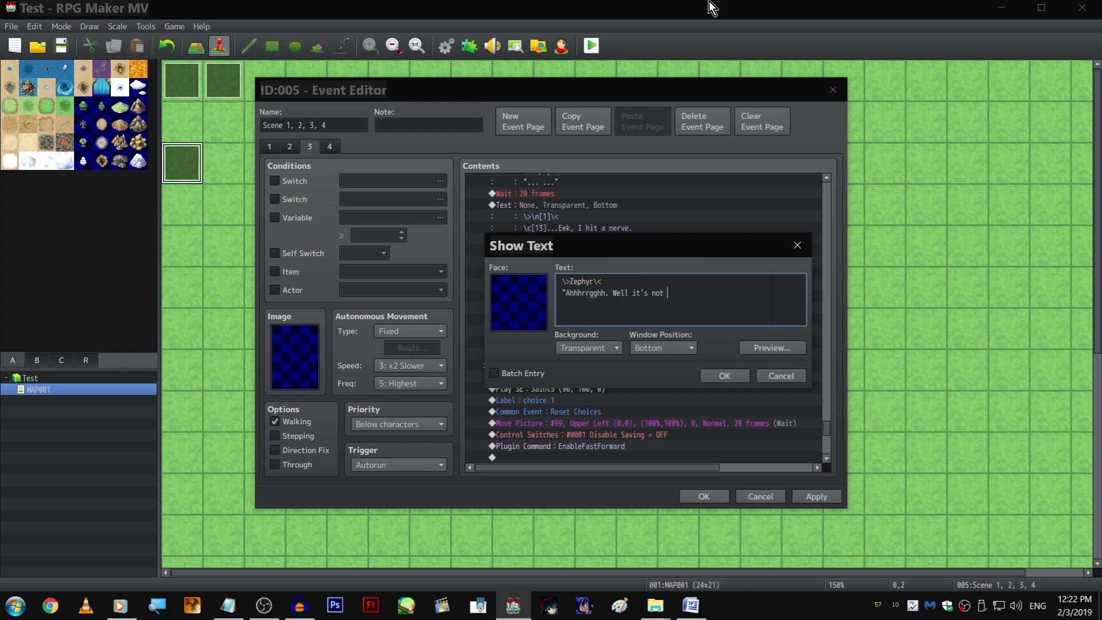
pyautogui.write('like I can really blame you.')
# Continue Zephyr's reply on two more lines: "After that encounter this morning, and the way she was crawling" / "all over you earlier, how else could you react?"
pyautogui.press('Return')
pyautogui.write('After that encou')
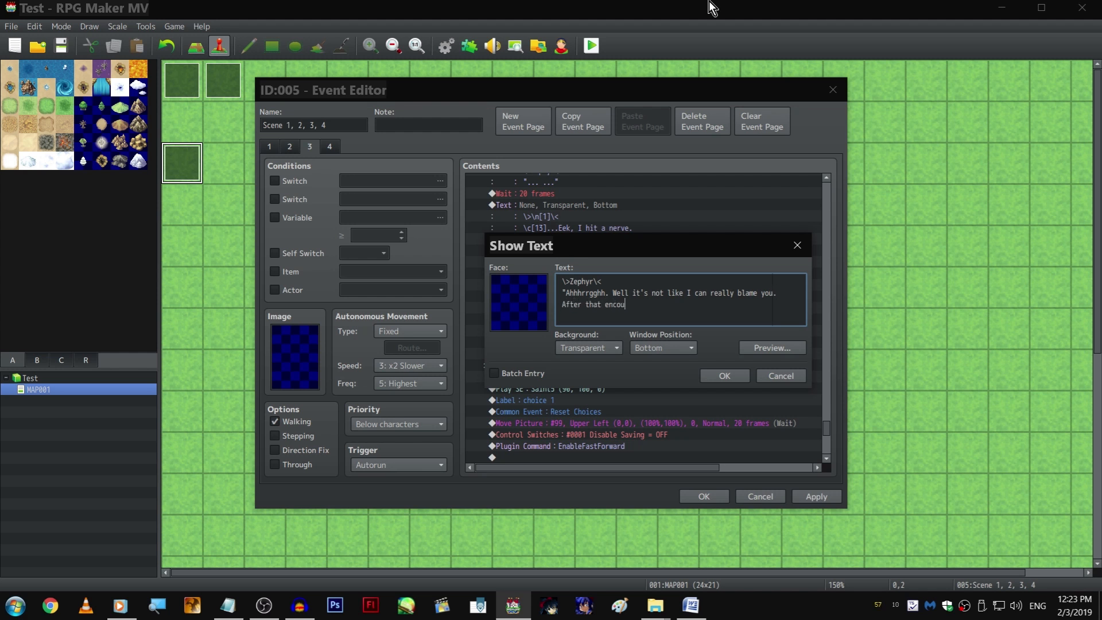
pyautogui.write('nter this smortning')
pyautogui.hotkey('ctrl', 'BackSpace')
pyautogui.write('mor')
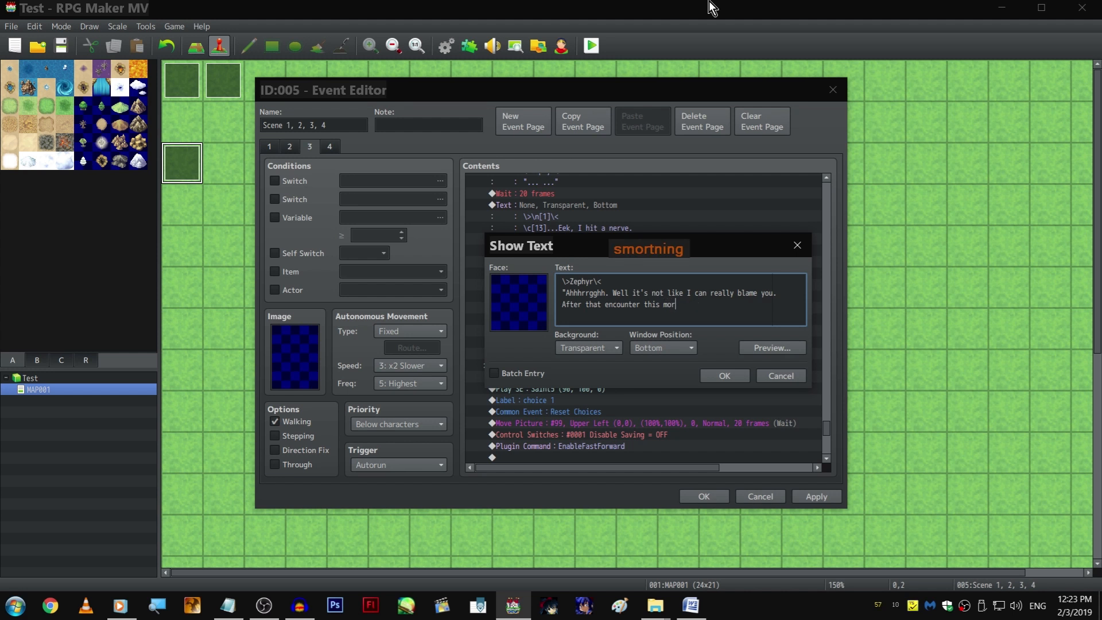
pyautogui.write('ning ')
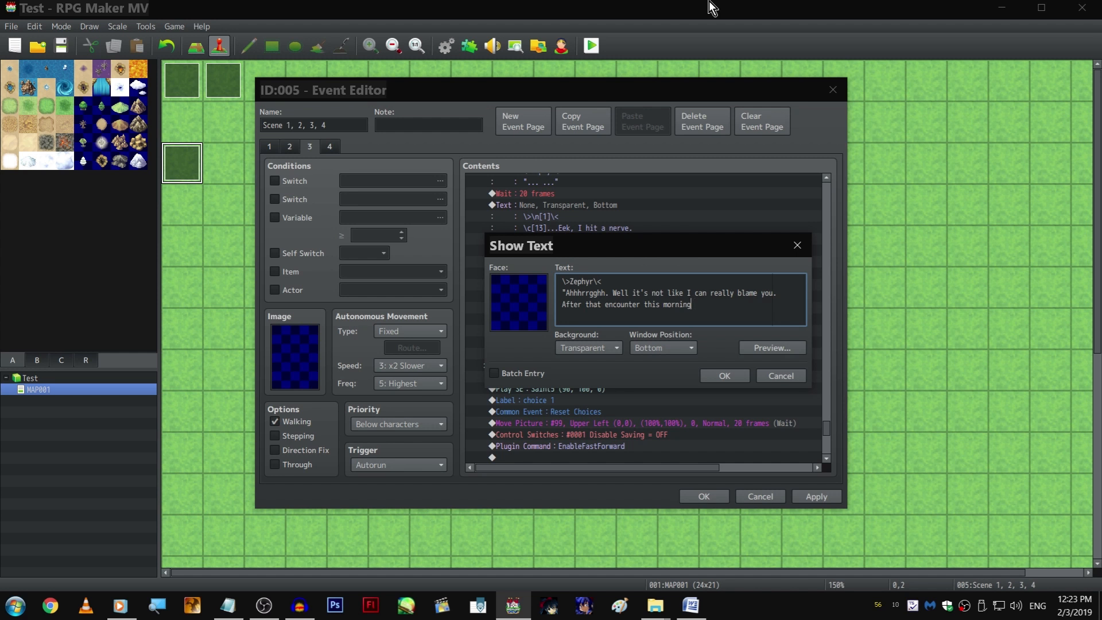
pyautogui.write('and the way she was crawling')
pyautogui.press('Return')
pyautogui.write('all over you earlier')
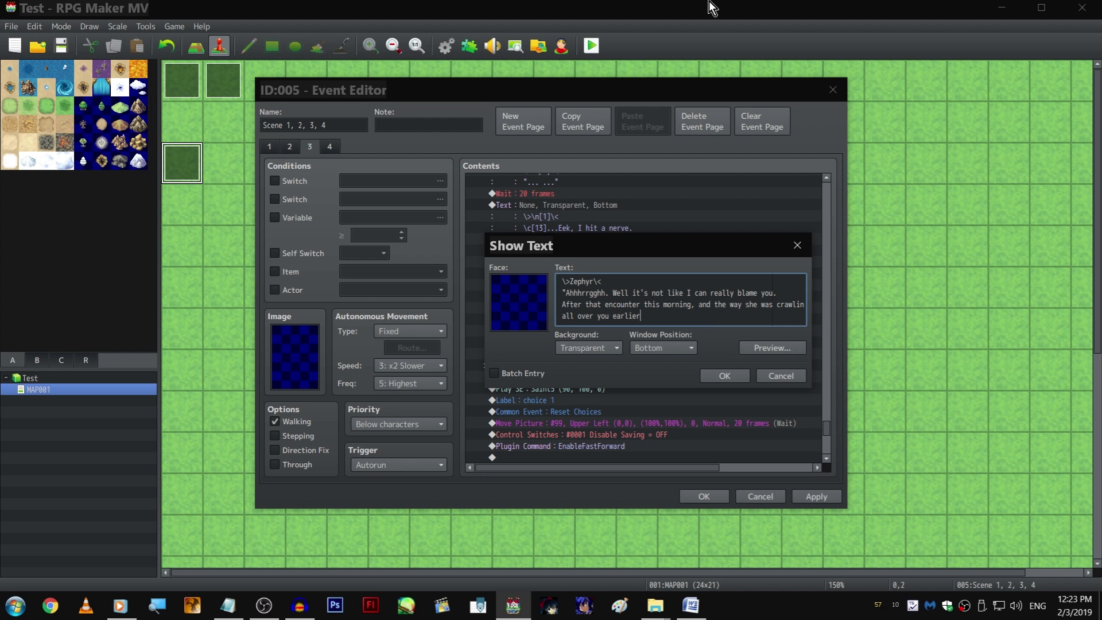
pyautogui.write(', how else could you react?')
pyautogui.hotkey('ctrl', 'Return')
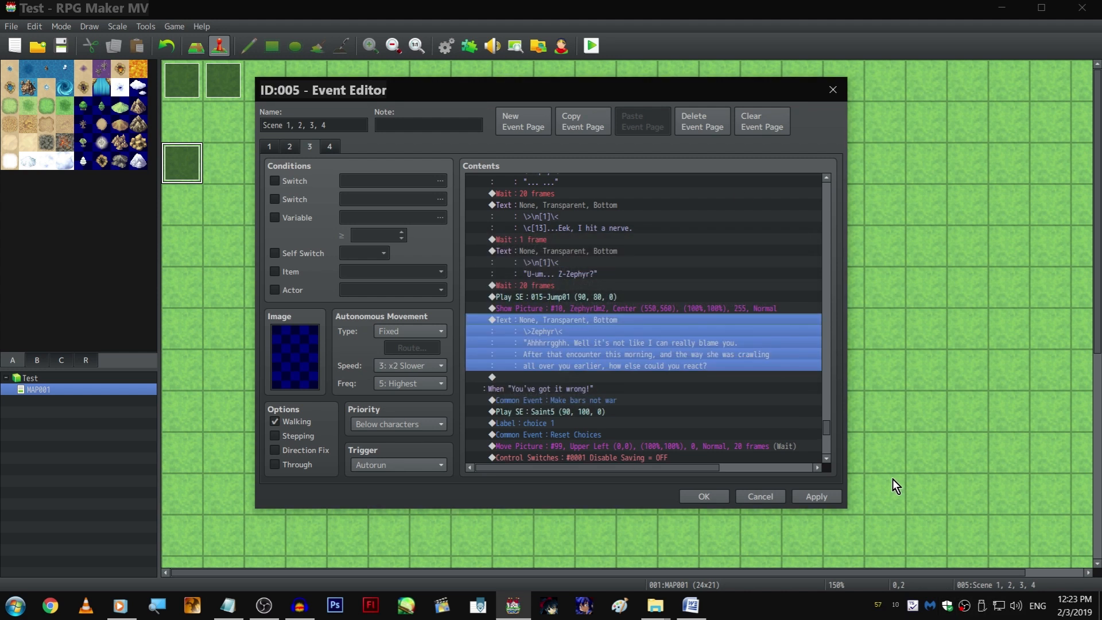
# Copy the 20-frame Wait command and paste it below Zephyr's "Ahhhrrgghh" reply
pyautogui.click(544, 240)
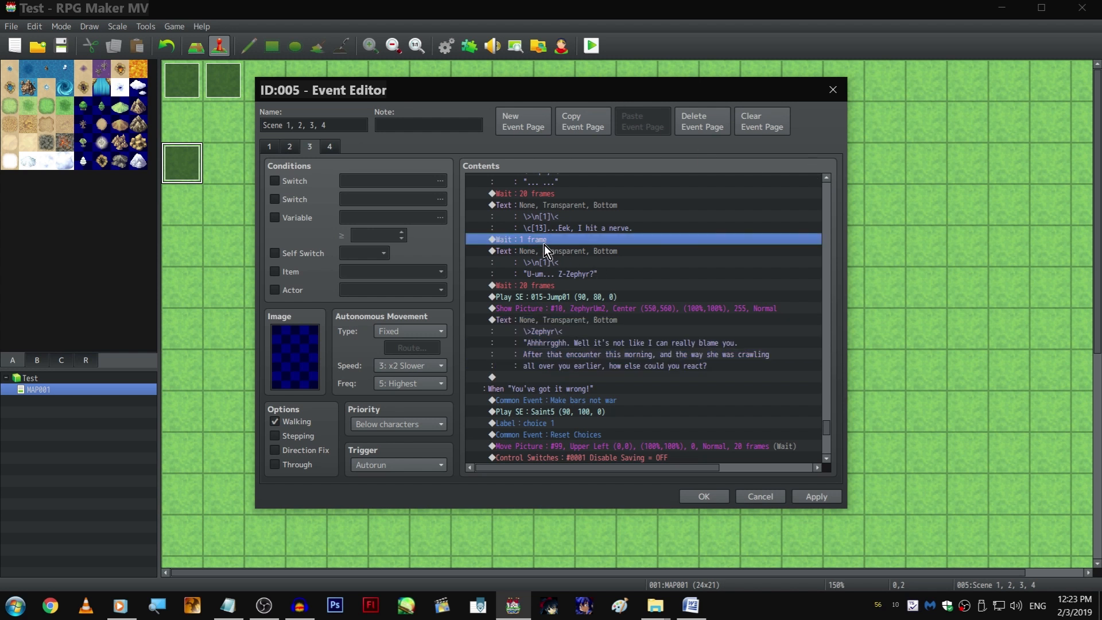
pyautogui.click(569, 286)
pyautogui.hotkey('ctrl', 'c')
pyautogui.click(580, 374)
pyautogui.hotkey('ctrl', 'v')
# Copy the "U-um... Z-Zephyr?" text to the end of the branch and rewrite its line as "\c[13]See? This guy. Right here. HE GETS IT!"
pyautogui.click(576, 300)
pyautogui.hotkey('ctrl', 'c')
pyautogui.scroll(-5, 577, 314)
pyautogui.click(577, 320)
pyautogui.hotkey('ctrl', 'v')
pyautogui.doubleClick(578, 319)
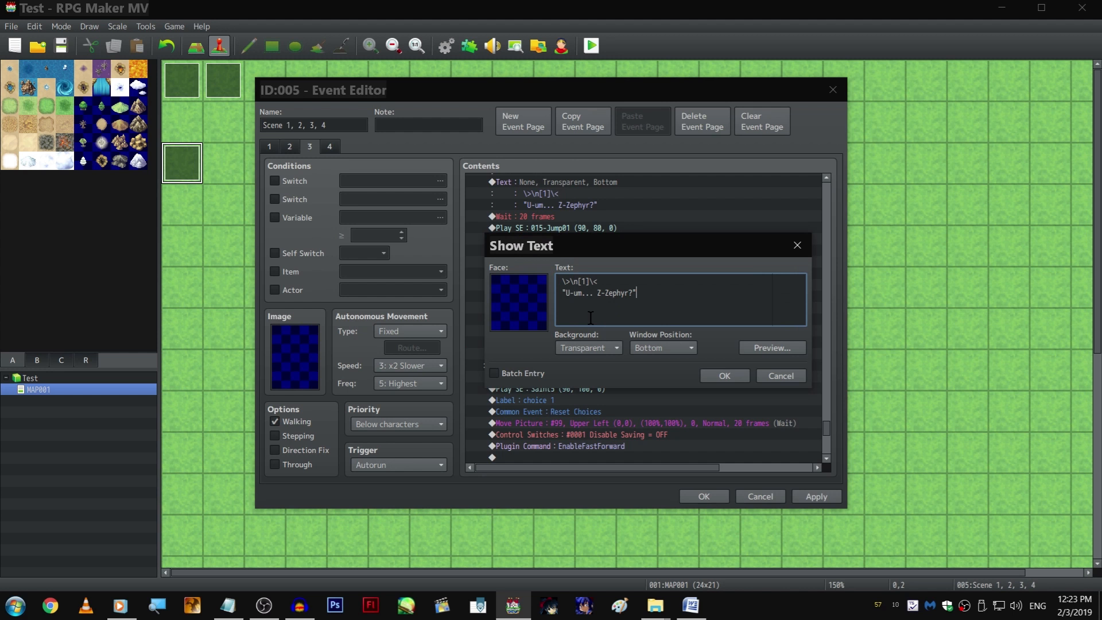
pyautogui.moveTo(661, 324); pyautogui.dragTo(563, 288)
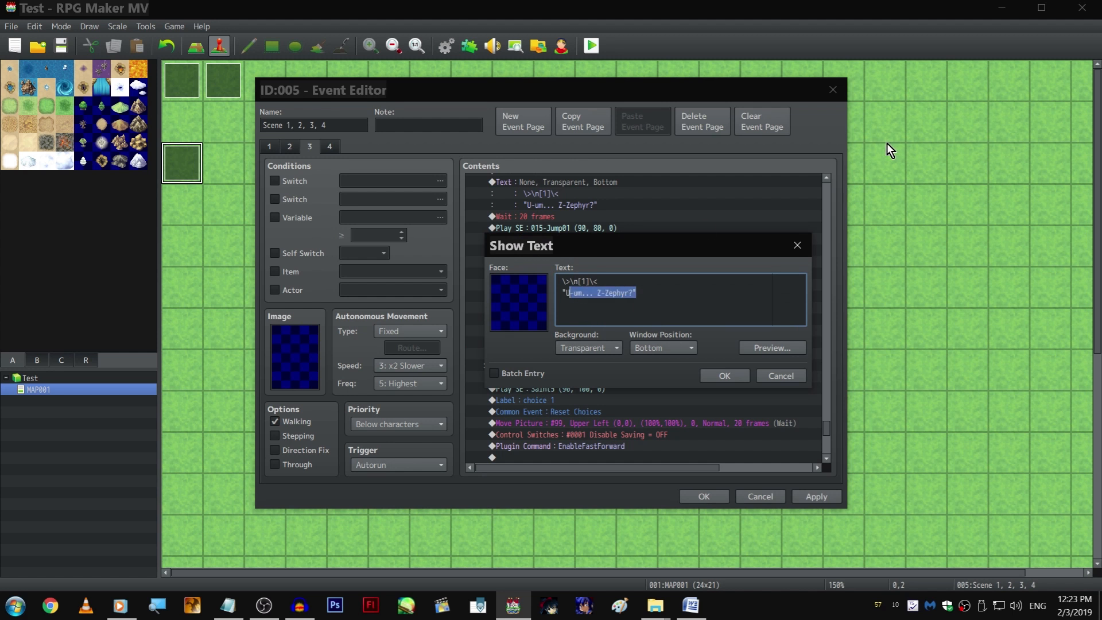
pyautogui.write('\\c[13]See')
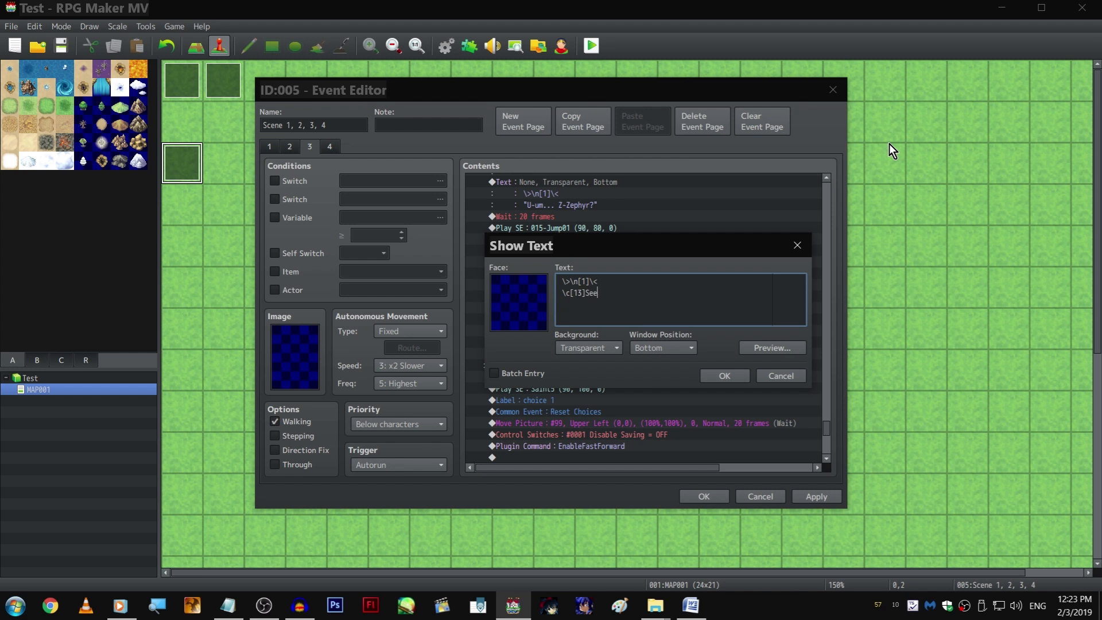
pyautogui.write('? This guy. Right here. HE GET ITT.')
pyautogui.press('BackSpace')
pyautogui.write('!')
pyautogui.hotkey('ctrl', 'Return')
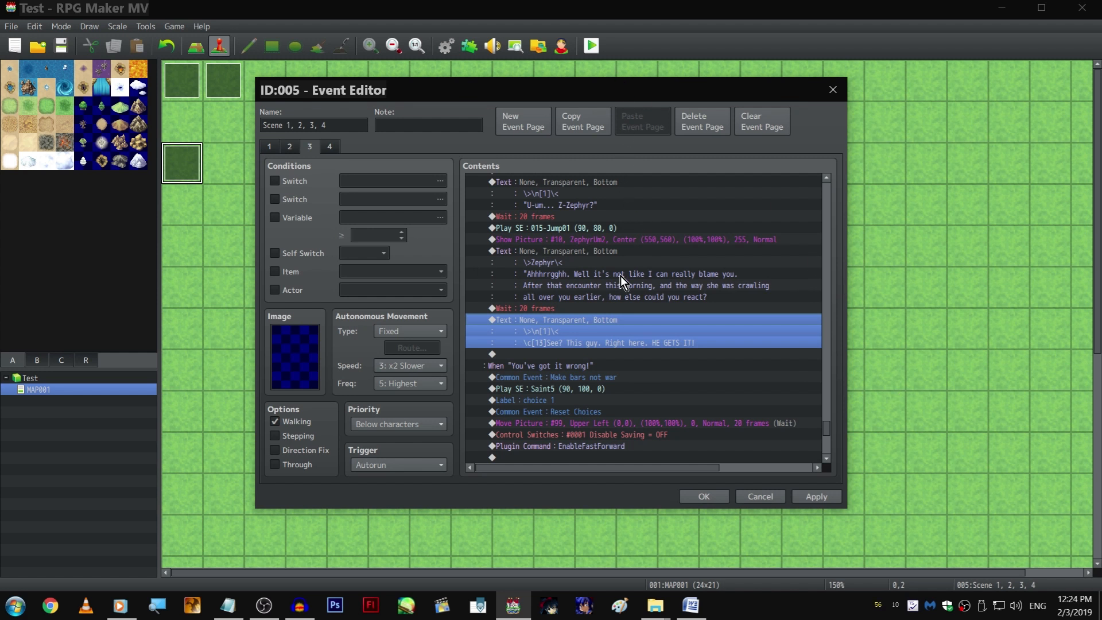
# Copy a Wait command below the "HE GETS IT!" text and set its duration to 5 frames
pyautogui.click(610, 309)
pyautogui.hotkey('ctrl', 'c')
pyautogui.click(600, 356)
pyautogui.hotkey('ctrl', 'v')
pyautogui.doubleClick(599, 356)
pyautogui.write('5')
pyautogui.click(607, 348)
# Copy the ZephyrUm2 picture and "Ahhhrrgghh" reply to the end of the branch and set the copied picture's image to ZephyrUm3
pyautogui.moveTo(602, 238); pyautogui.dragTo(601, 269)
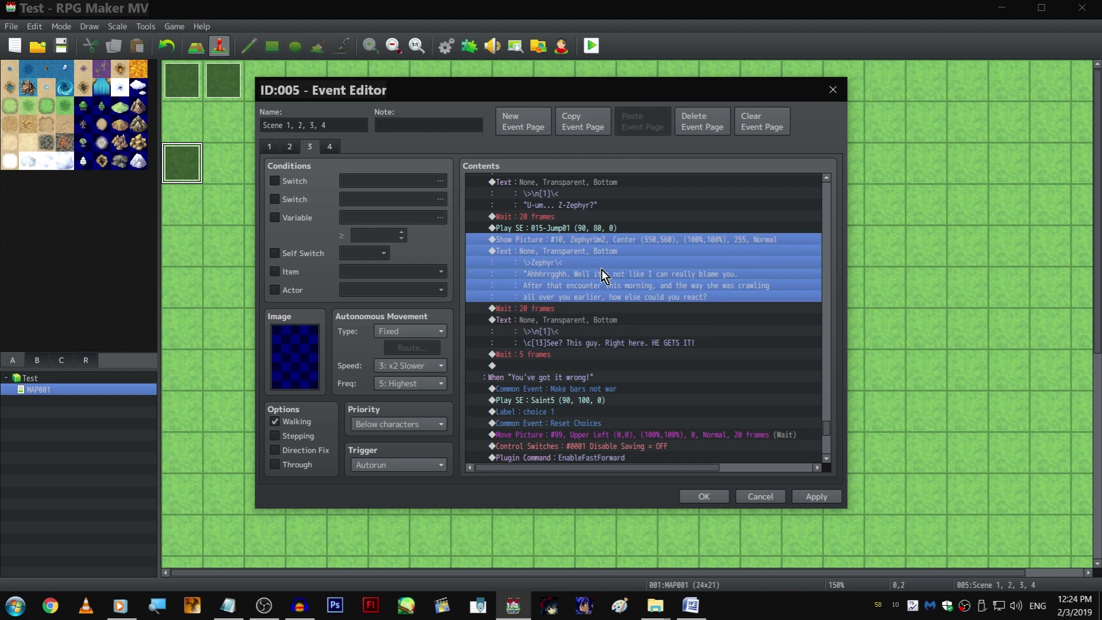
pyautogui.click(562, 365)
pyautogui.hotkey('ctrl', 'v')
pyautogui.doubleClick(563, 365)
pyautogui.click(631, 243)
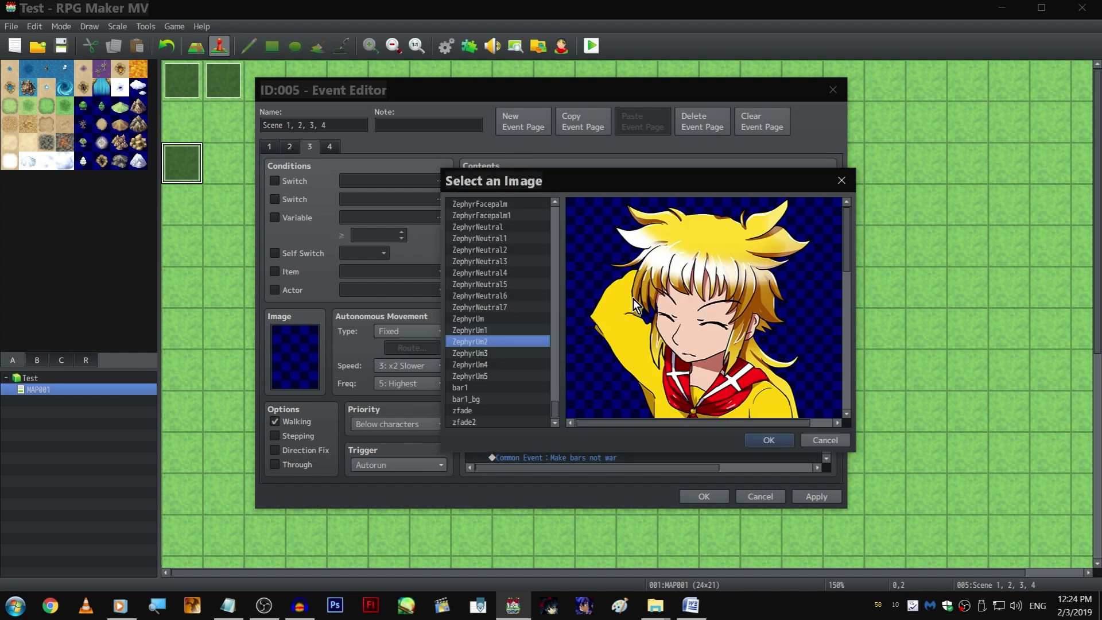
pyautogui.press('Down')
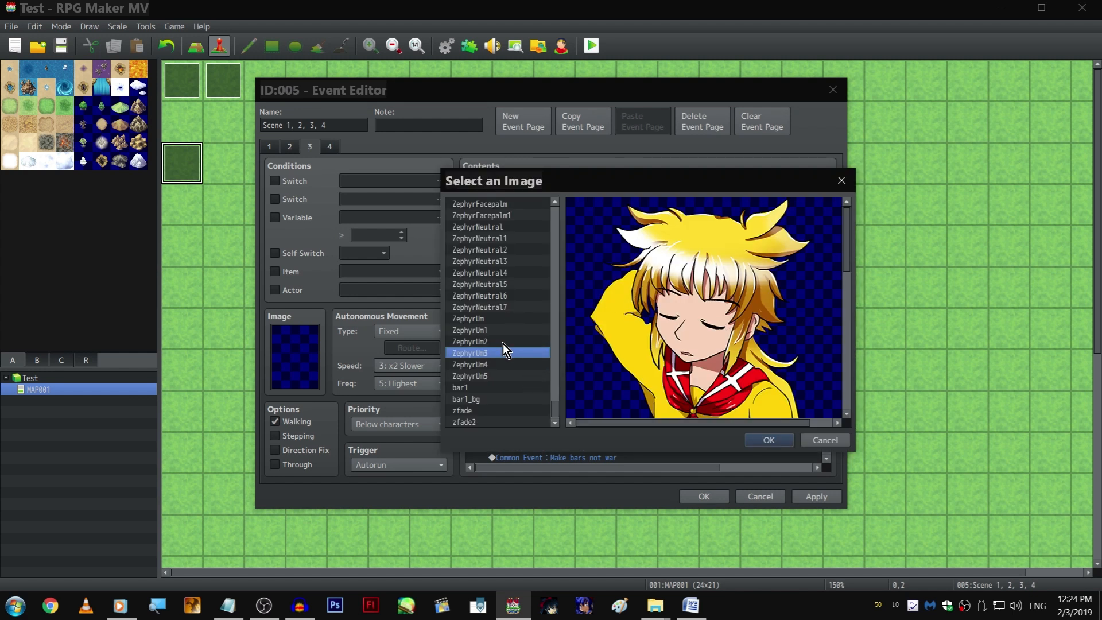
pyautogui.press('Return')
pyautogui.press('Return')
# Rewrite the pasted Zephyr reply as "Unfortunately, I'm sad t osay, I don't think we can be / friends." on two lines
pyautogui.doubleClick(591, 377)
pyautogui.keyDown('shift'); pyautogui.click(565, 292); pyautogui.keyUp('shift')
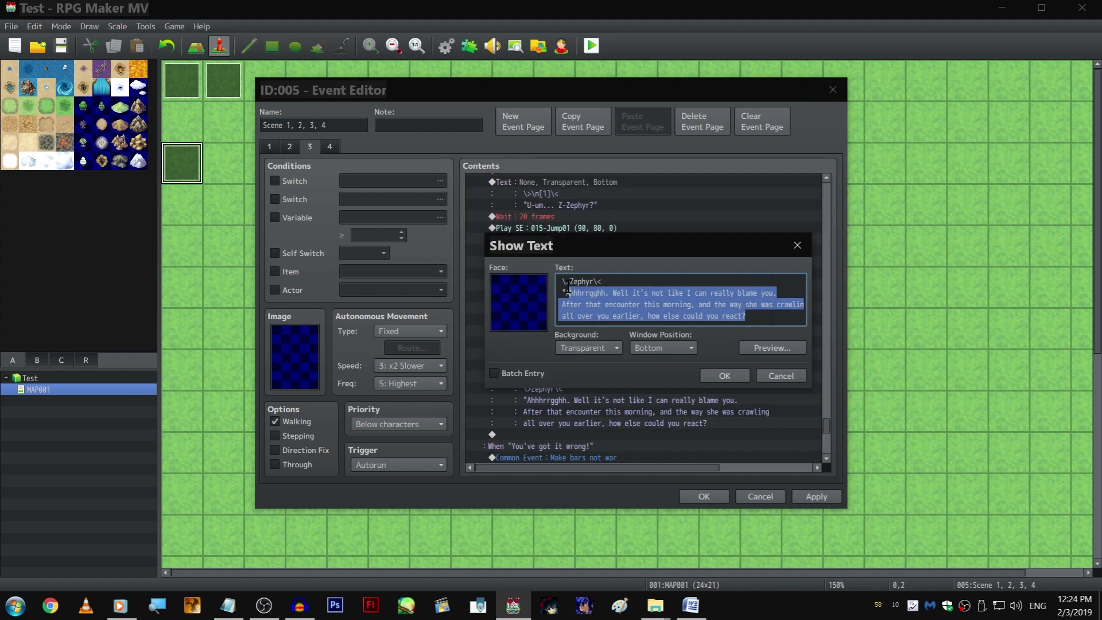
pyautogui.write('Unfor')
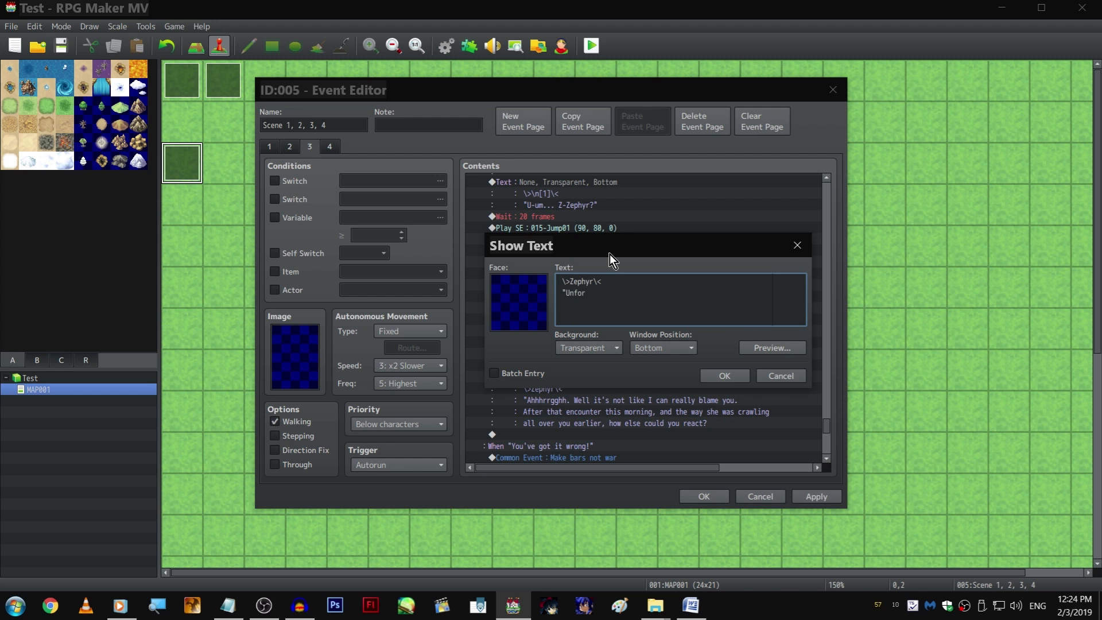
pyautogui.write("tunately, I'm sad t osay, I don;'t")
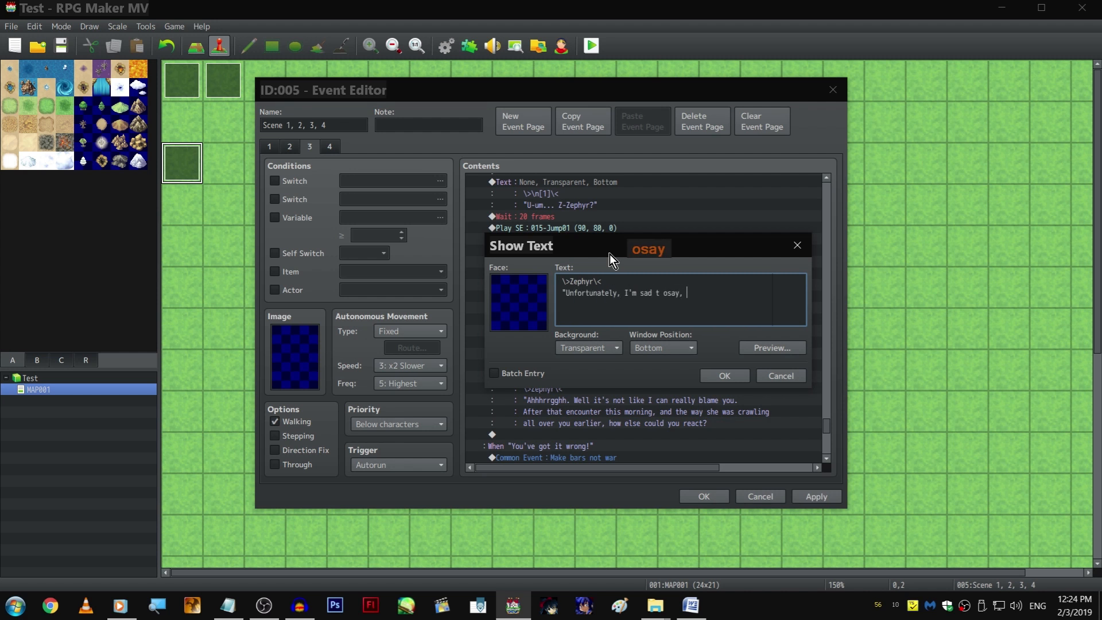
pyautogui.press('BackSpace')
pyautogui.press('BackSpace')
pyautogui.press('BackSpace')
pyautogui.press('BackSpace')
pyautogui.write("'t think")
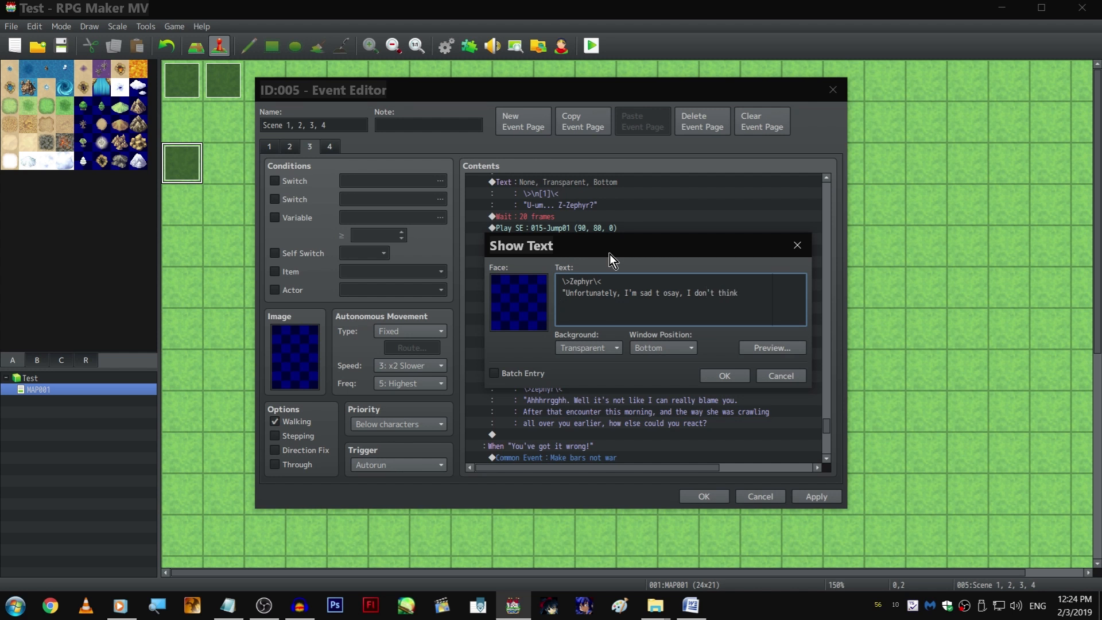
pyautogui.press('Return')
pyautogui.write('we can be friends.')
pyautogui.press('BackSpace')
pyautogui.hotkey('ctrl', 'Right')
pyautogui.press('Return')
pyautogui.hotkey('ctrl', 'Return')
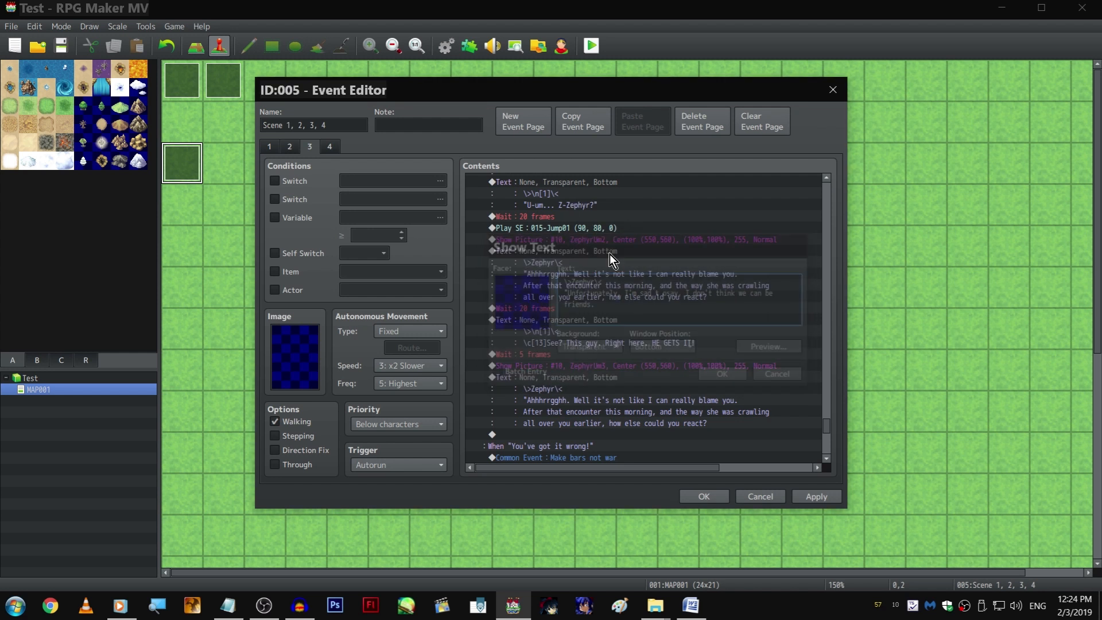
pyautogui.press('space')
pyautogui.hotkey('ctrl', 'Return')
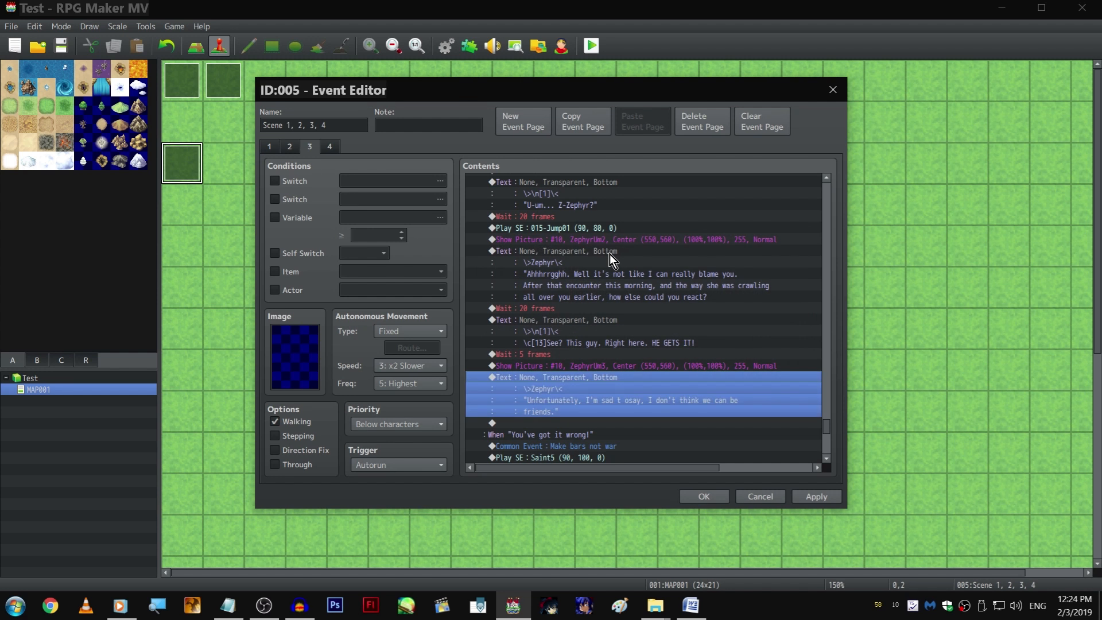
# Copy the 5-frame Wait command and paste it below Zephyr's "Unfortunately" reply
pyautogui.scroll(-2, 628, 294)
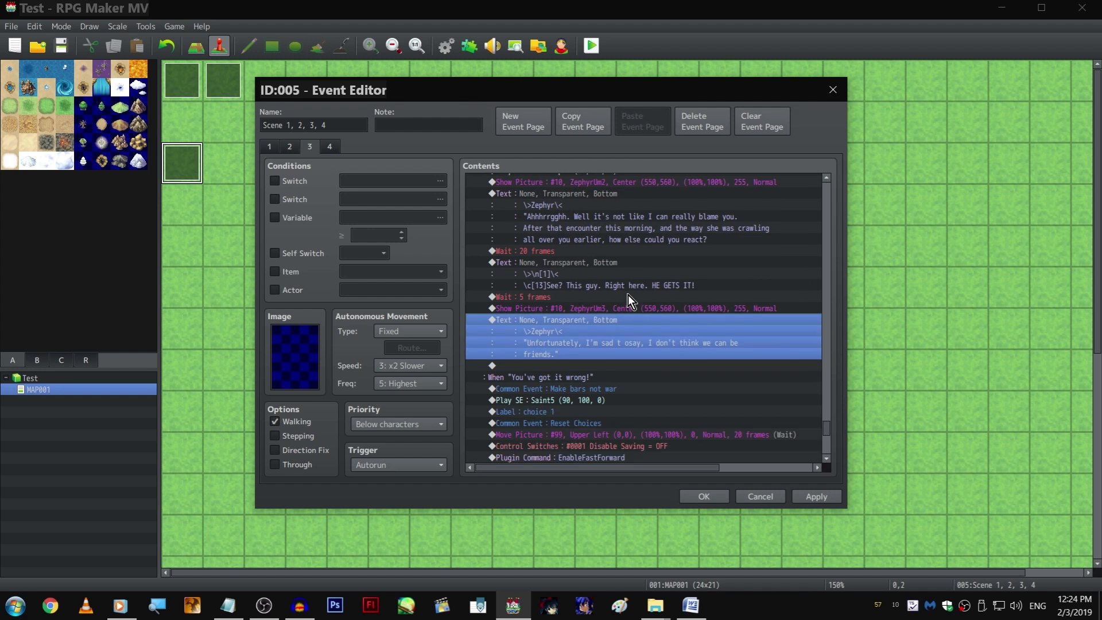
pyautogui.click(583, 293)
pyautogui.hotkey('ctrl', 'c')
pyautogui.click(600, 373)
pyautogui.click(601, 369)
pyautogui.hotkey('ctrl', 'v')
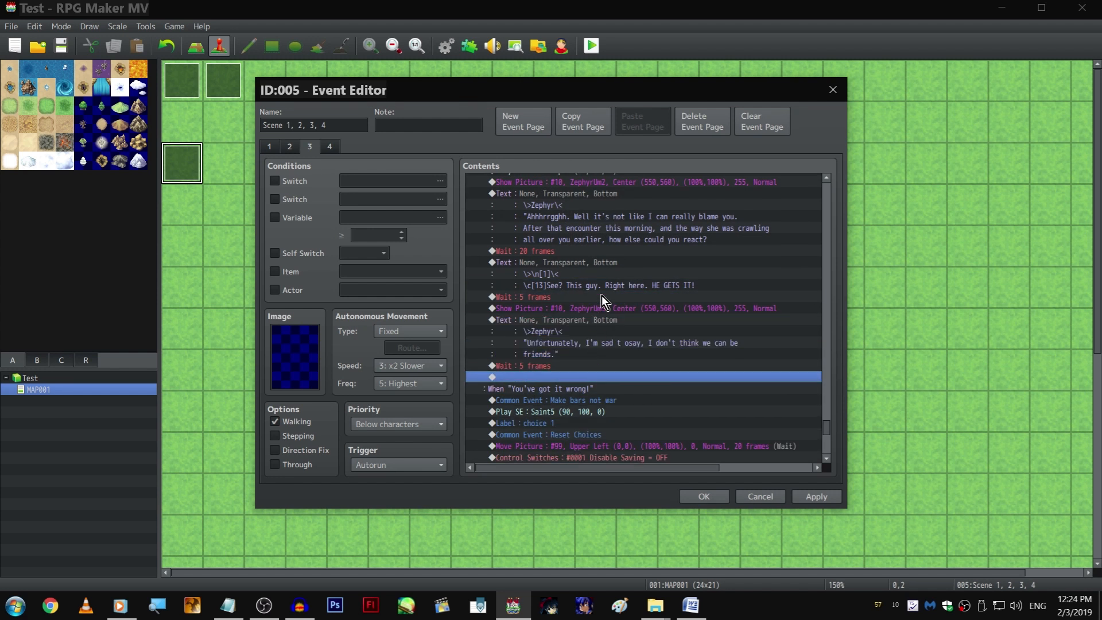
# Copy the "HE GETS IT!" text to the end of the branch and rewrite its line as "\c[13]\fiEh?"
pyautogui.click(604, 272)
pyautogui.scroll(-2, 603, 298)
pyautogui.hotkey('ctrl', 'c')
pyautogui.click(583, 307)
pyautogui.hotkey('ctrl', 'v')
pyautogui.doubleClick(585, 309)
pyautogui.moveTo(585, 293); pyautogui.dragTo(734, 293)
pyautogui.write('\\fiEh?')
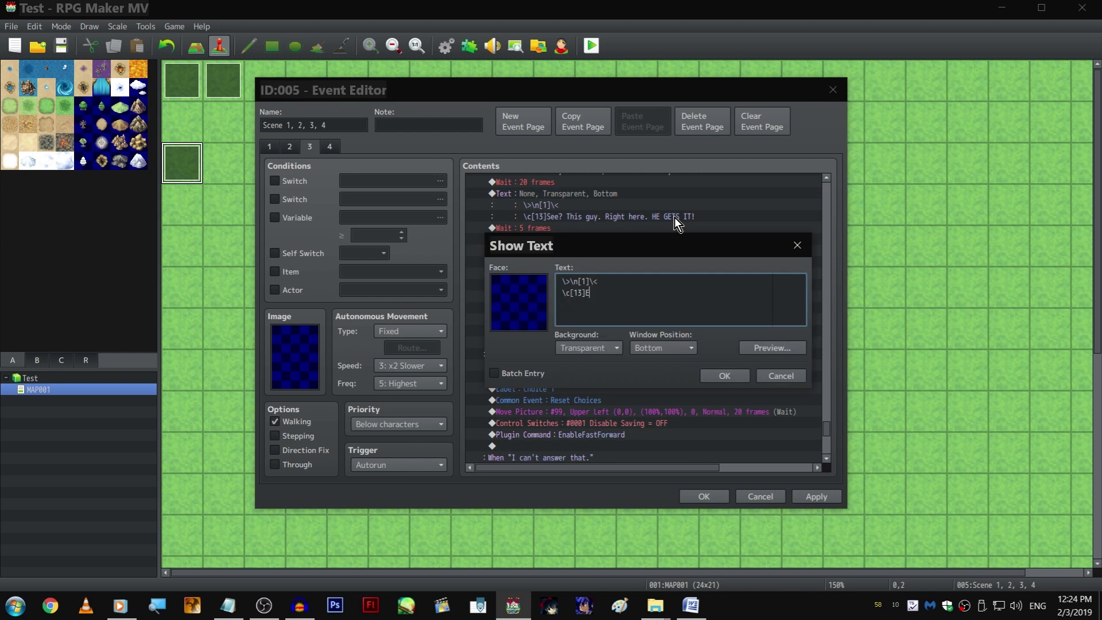
pyautogui.hotkey('ctrl', 'Return')
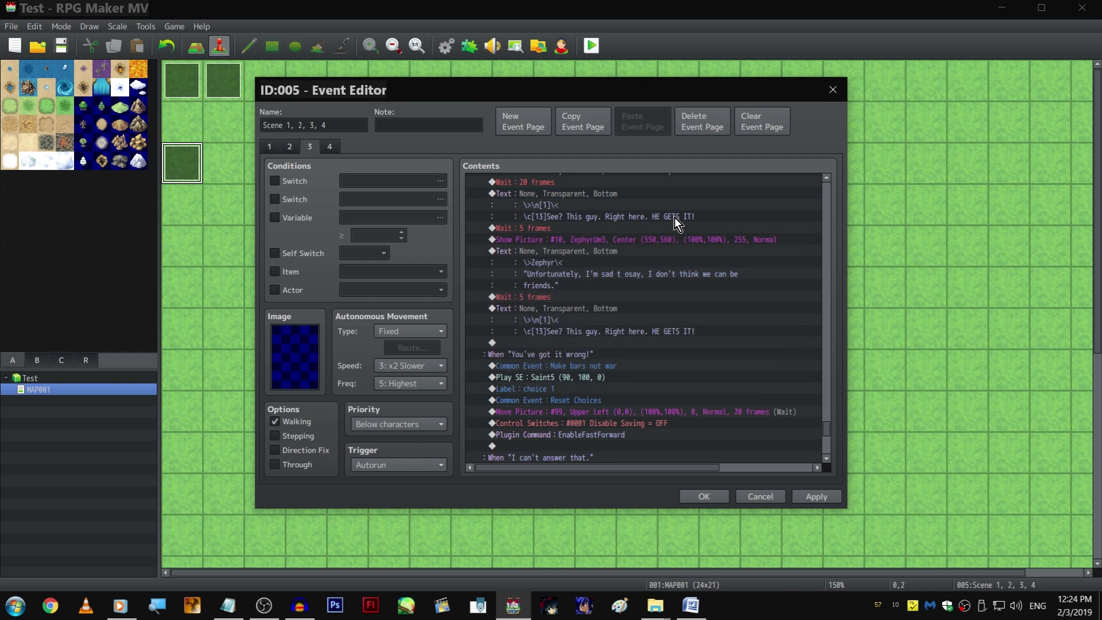
# Copy a Wait command below the "Eh?" text and set its duration to 60 frames
pyautogui.click(623, 317)
pyautogui.click(569, 296)
pyautogui.hotkey('ctrl', 'c')
pyautogui.click(549, 346)
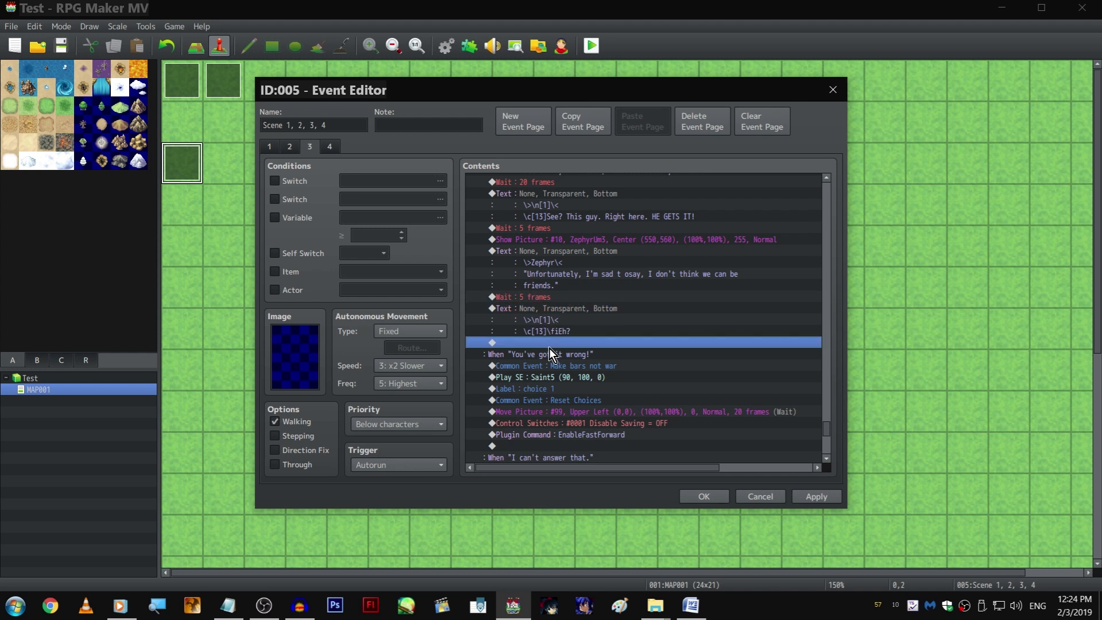
pyautogui.hotkey('ctrl', 'v')
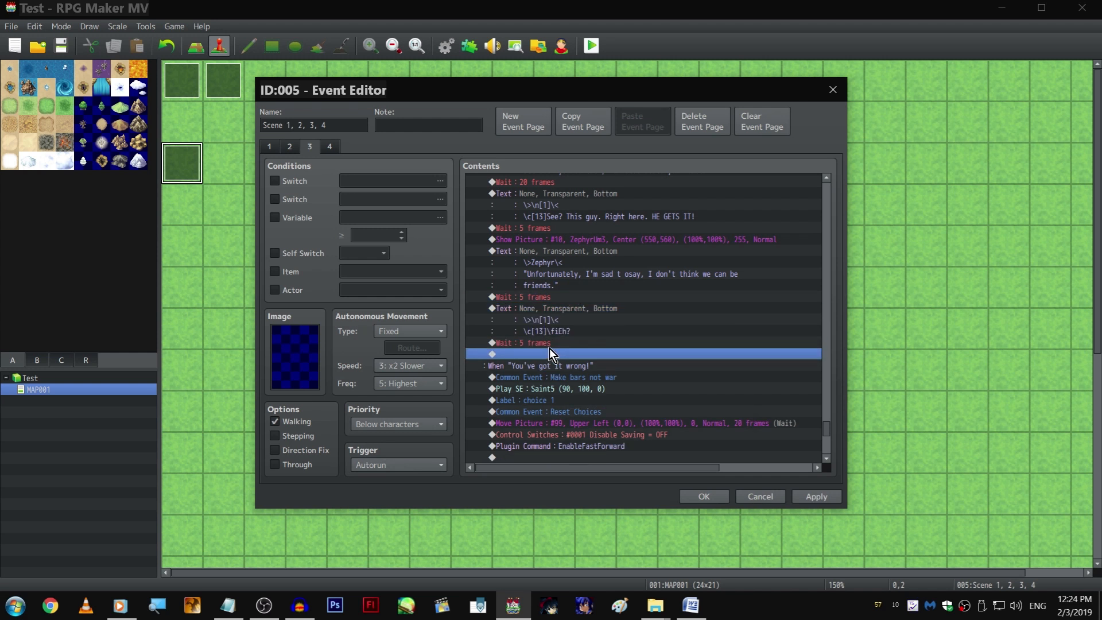
pyautogui.doubleClick(554, 340)
pyautogui.write('60')
pyautogui.press('Return')
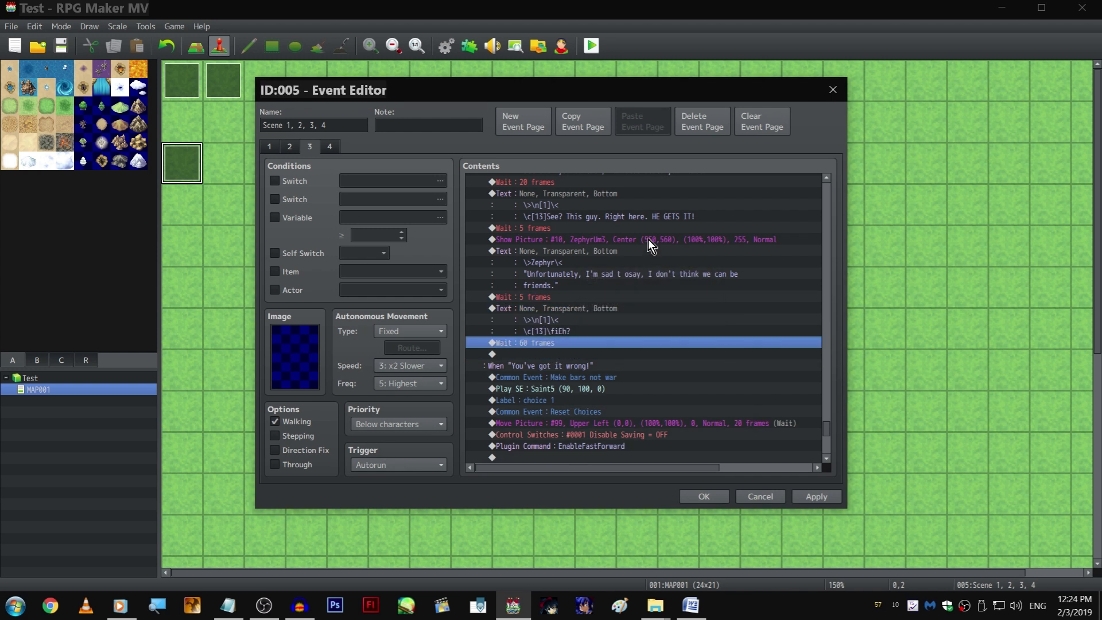
# Copy the ZephyrUm3 Show Picture command below the 60-frame Wait and change its image to ZephyrNeutral3
pyautogui.click(649, 240)
pyautogui.hotkey('ctrl', 'c')
pyautogui.scroll(-2, 638, 258)
pyautogui.click(600, 308)
pyautogui.hotkey('ctrl', 'v')
pyautogui.doubleClick(598, 309)
pyautogui.click(653, 247)
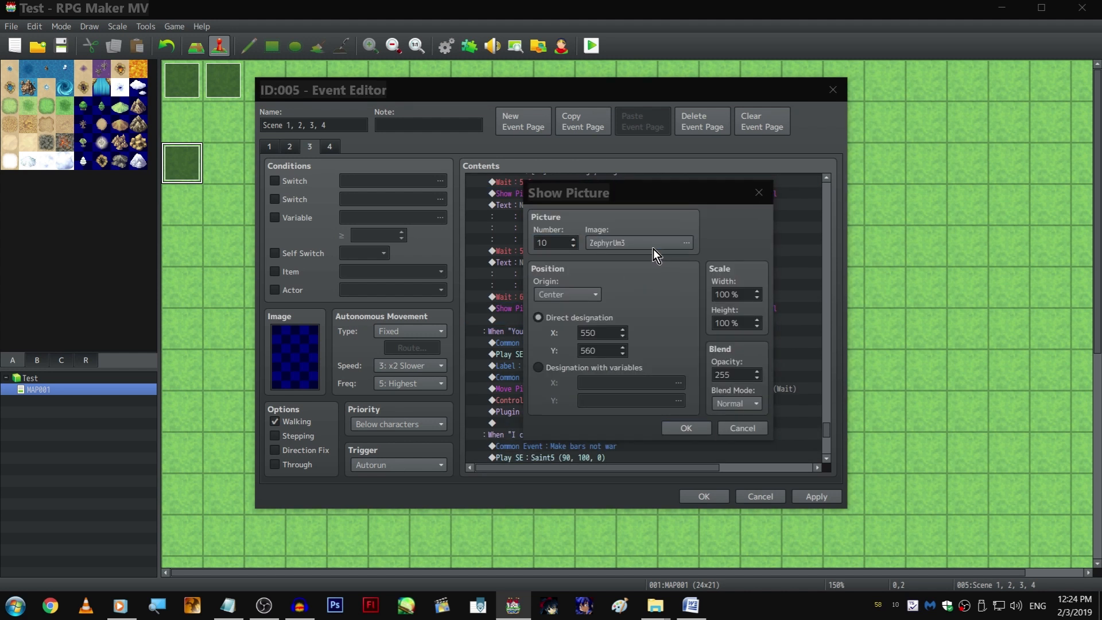
pyautogui.press('Up')
pyautogui.press('Up')
pyautogui.press('Up')
pyautogui.press('Up')
pyautogui.press('Up')
pyautogui.press('Up')
pyautogui.press('Up')
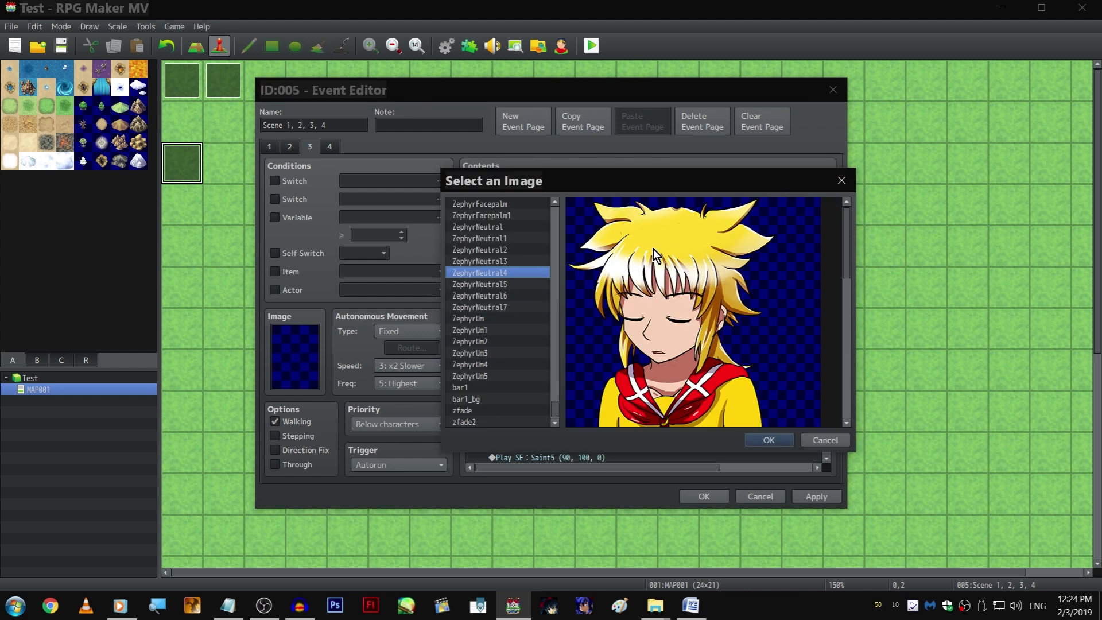
pyautogui.press('Up')
pyautogui.press('Up')
pyautogui.press('Down')
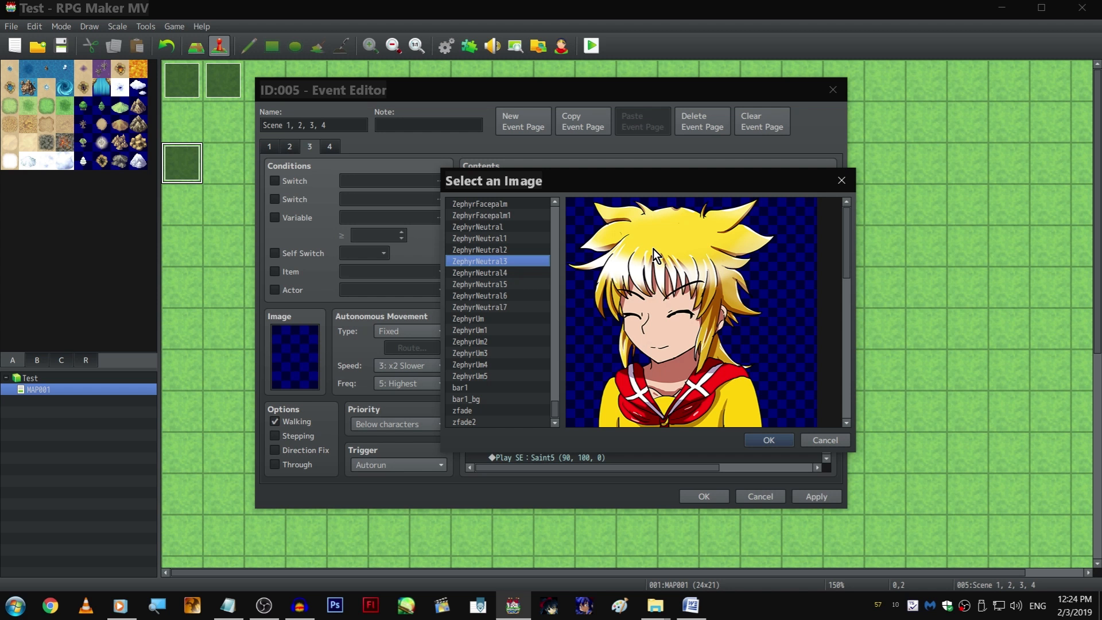
pyautogui.press('Return')
pyautogui.press('Return')
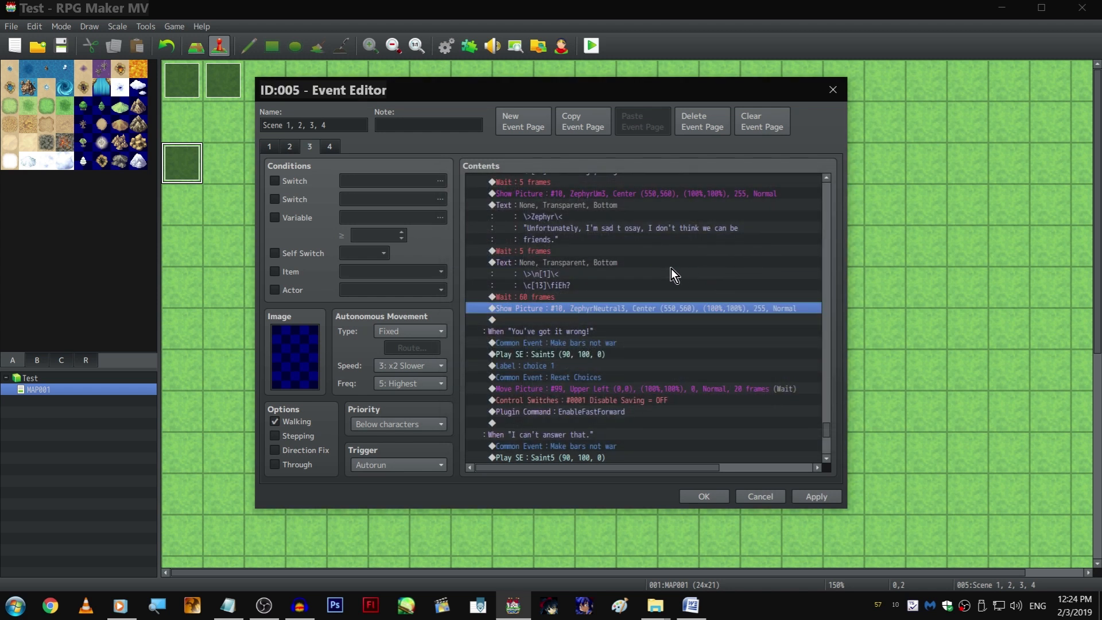
# Copy Zephyr's "Unfortunately" reply below the ZephyrNeutral3 picture and rewrite it as "...Heh heh heh. I scared you there, didn't I
pyautogui.click(615, 205)
pyautogui.hotkey('ctrl', 'c')
pyautogui.click(594, 319)
pyautogui.hotkey('ctrl', 'v')
pyautogui.doubleClick(591, 320)
pyautogui.keyDown('shift'); pyautogui.click(566, 292); pyautogui.keyUp('shift')
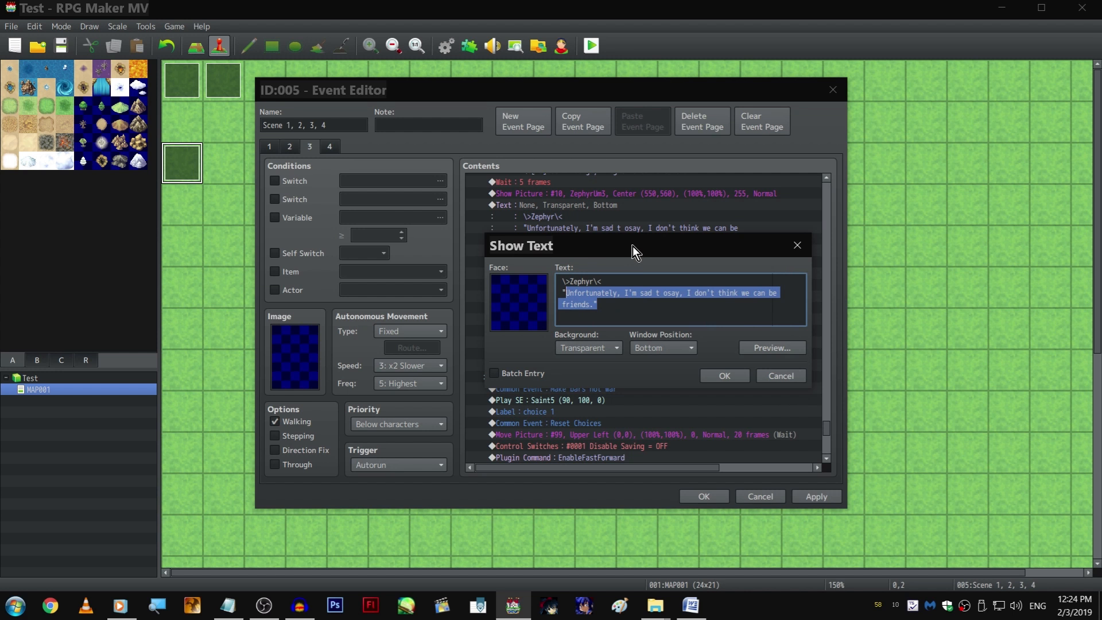
pyautogui.write('...Heh')
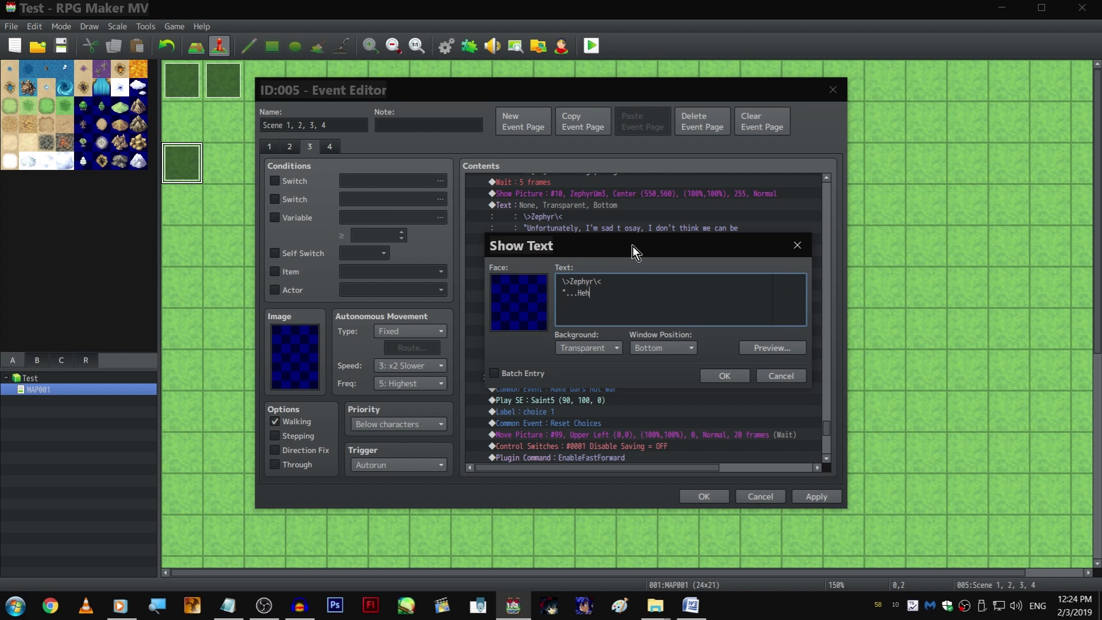
pyautogui.write(" heh heh. I scared you there, didn't I.")
pyautogui.hotkey('ctrl', 'Return')
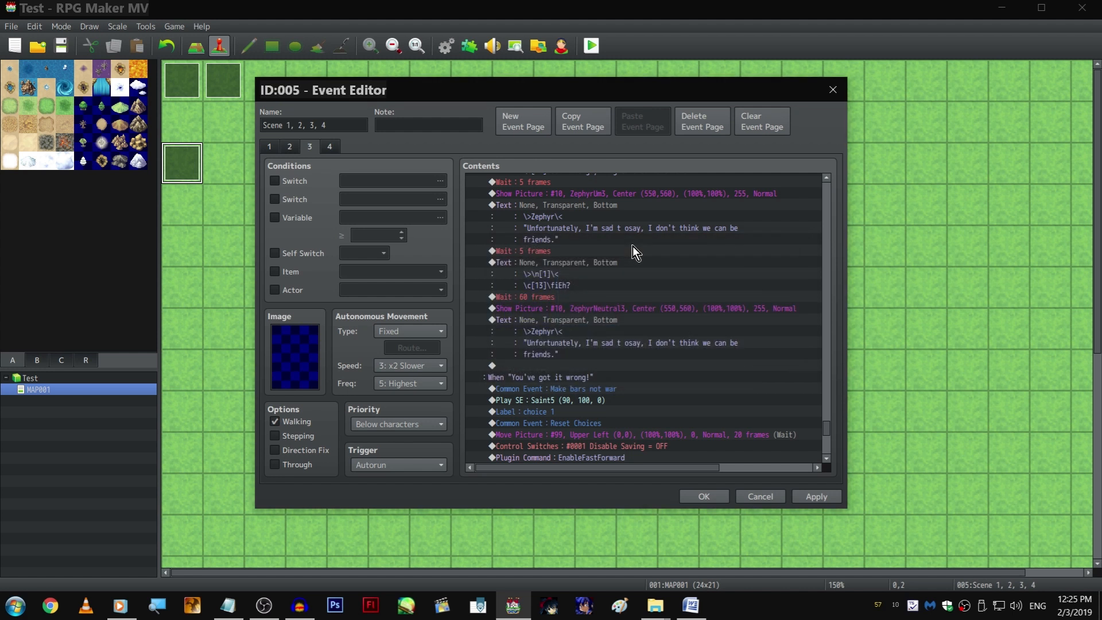
# Copy the ZephyrNeutral3 picture and "Heh heh heh" text to the end of the branch and set the copied picture's image to ZephyrNeutral7
pyautogui.keyDown('shift'); pyautogui.click(615, 308); pyautogui.keyUp('shift')
pyautogui.hotkey('ctrl', 'c')
pyautogui.click(628, 354)
pyautogui.hotkey('ctrl', 'v')
pyautogui.doubleClick(626, 353)
pyautogui.doubleClick(639, 247)
pyautogui.click(533, 301)
pyautogui.moveTo(532, 296); pyautogui.dragTo(518, 359)
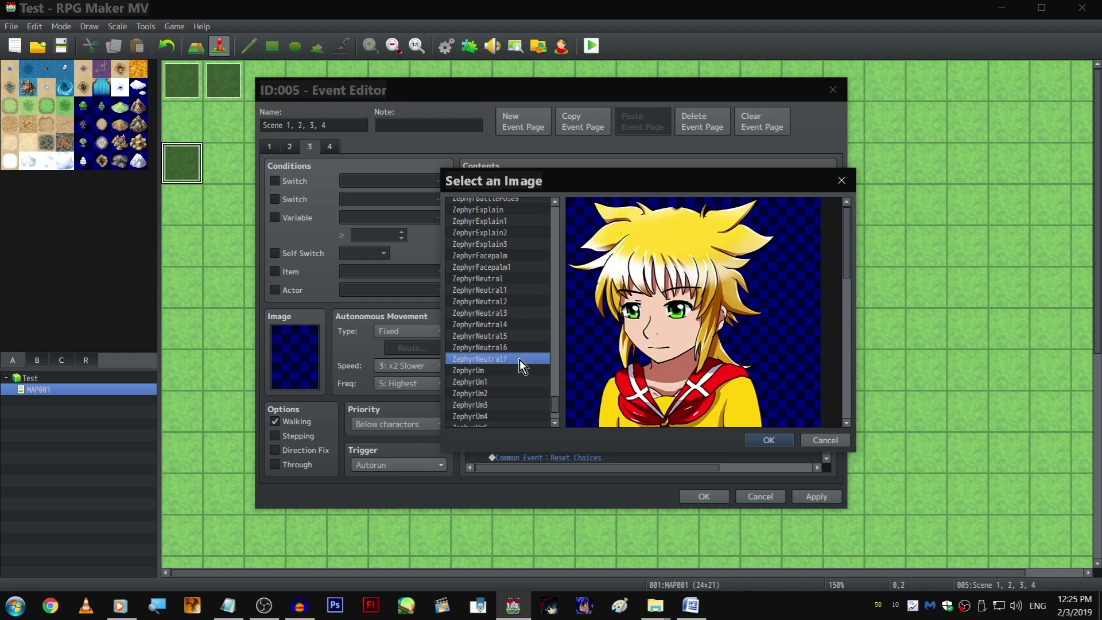
pyautogui.press('Return')
pyautogui.press('Return')
# Rewrite the first line of the pasted Zephyr text as "Don't worry, I'm just messing with you
pyautogui.press('Down')
pyautogui.press('space')
pyautogui.moveTo(579, 304); pyautogui.dragTo(567, 293)
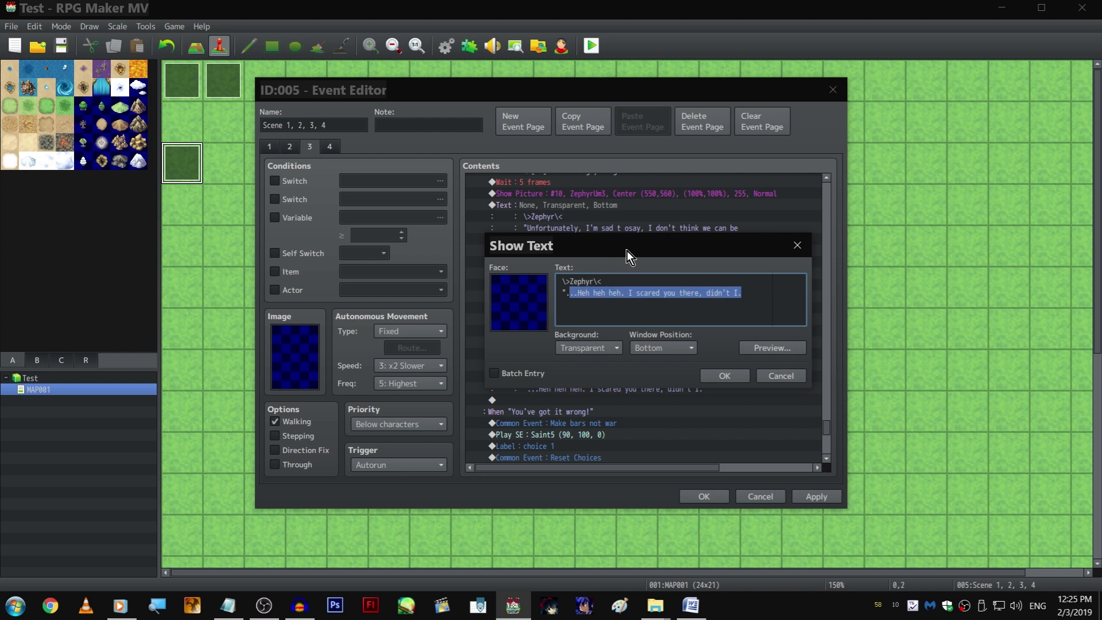
pyautogui.write("Don'")
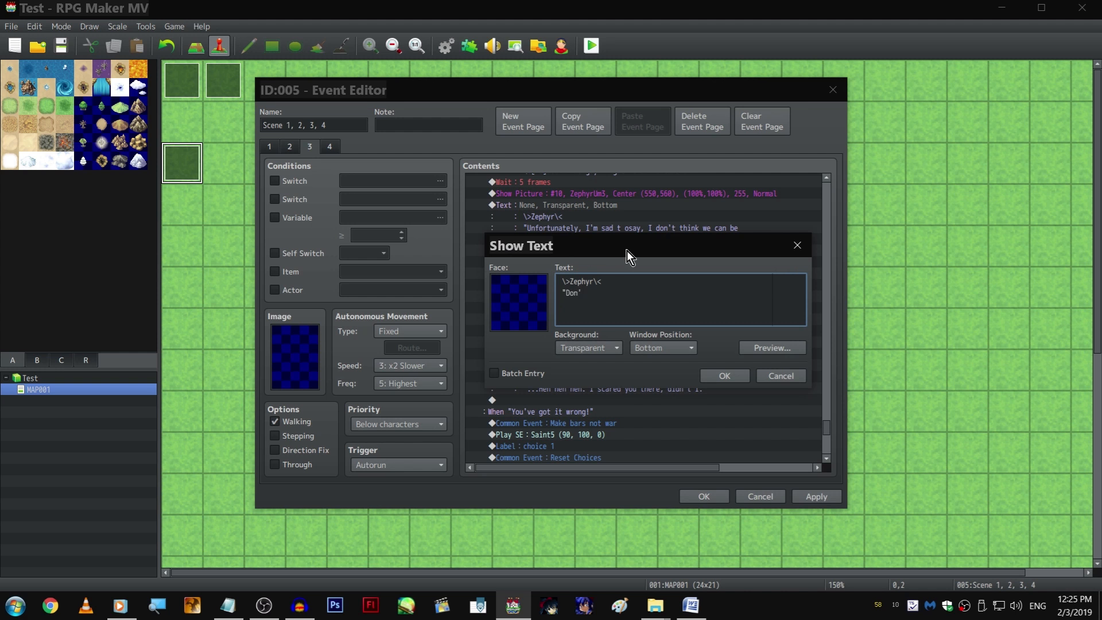
pyautogui.write("t worry, I'm just messing with youi")
pyautogui.press('Return')
# Continue Zephyr's reply on two more lines: "We'll still take you around the school event later," / "so don't freak out, okay?"
pyautogui.write("We'll still s")
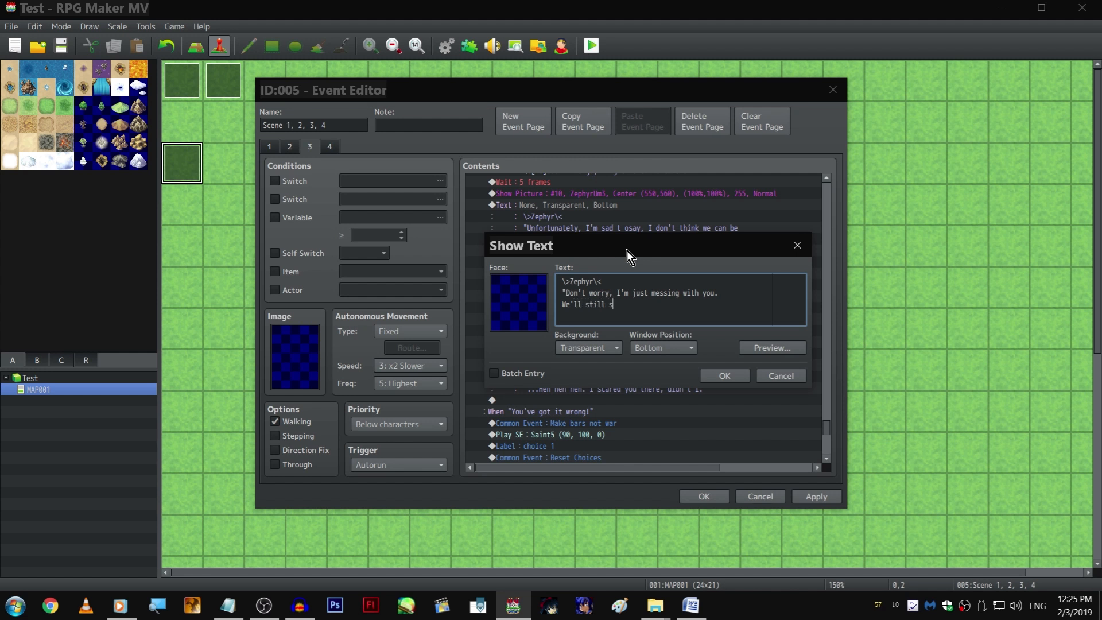
pyautogui.write('take you aroun')
pyautogui.press('BackSpace')
pyautogui.press('BackSpace')
pyautogui.press('BackSpace')
pyautogui.press('BackSpace')
pyautogui.press('BackSpace')
pyautogui.press('BackSpace')
pyautogui.press('BackSpace')
pyautogui.press('BackSpace')
pyautogui.press('BackSpace')
pyautogui.press('BackSpace')
pyautogui.press('BackSpace')
pyautogui.press('BackSpace')
pyautogui.press('BackSpace')
pyautogui.press('BackSpace')
pyautogui.press('BackSpace')
pyautogui.press('BackSpace')
pyautogui.write('take you around the school event later,')
pyautogui.press('Return')
pyautogui.write("so don't freak ")
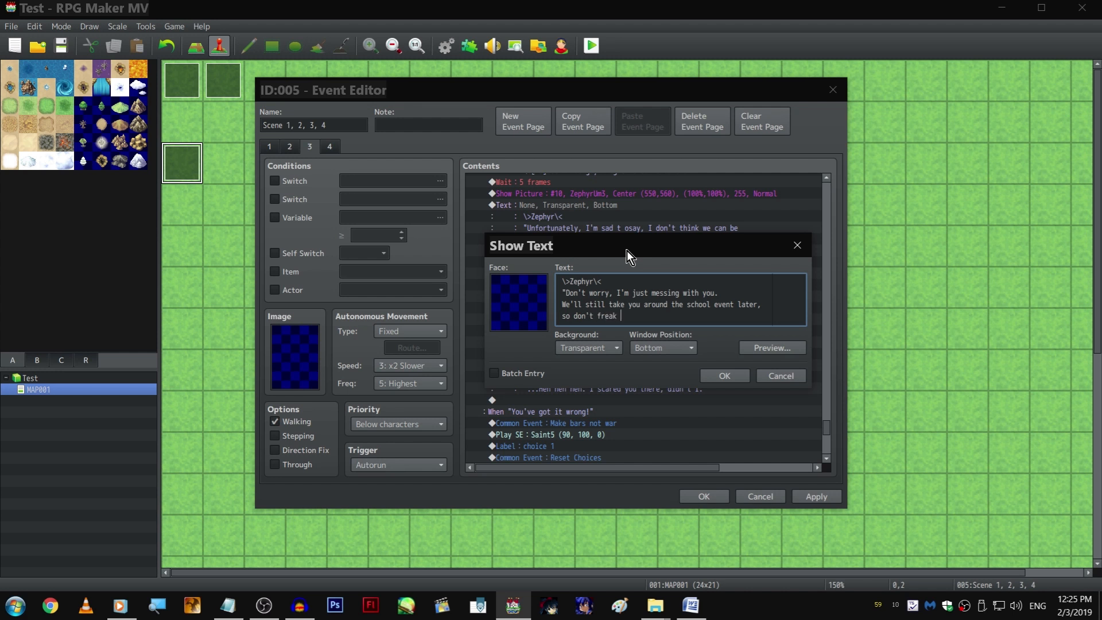
pyautogui.write('out, okay?"')
pyautogui.hotkey('ctrl', 'Return')
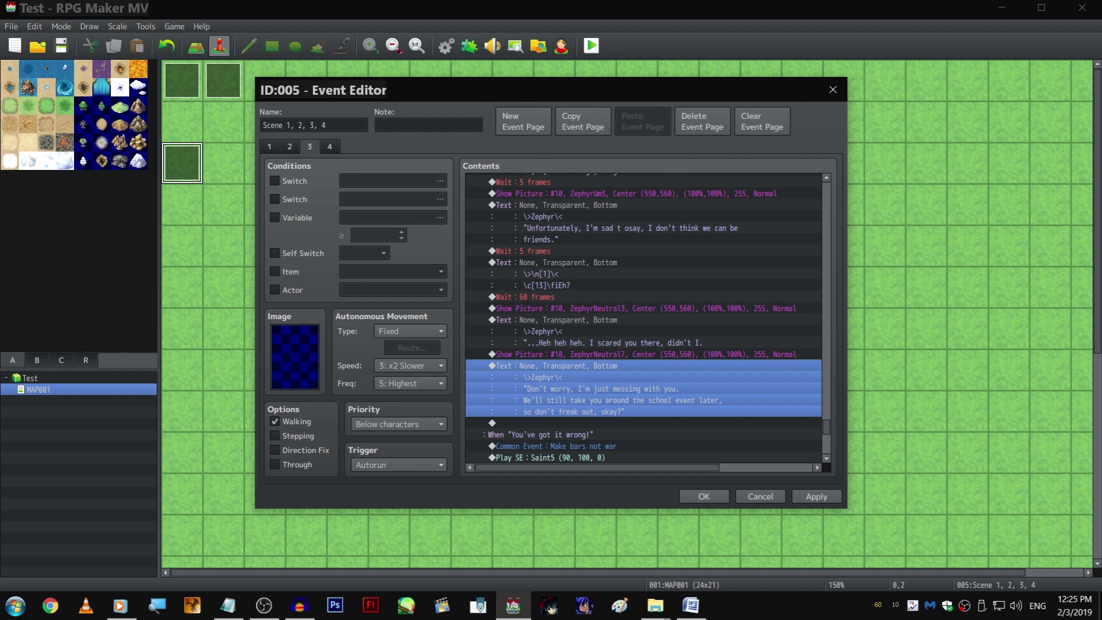
# Copy the 60-frame Wait command and paste it below Zephyr's "Don't worry" reply
pyautogui.click(556, 297)
pyautogui.hotkey('ctrl', 'c')
pyautogui.click(580, 423)
pyautogui.hotkey('ctrl', 'v')
# Copy the "Eh?" text to the end of the branch and rewrite its line as "\c[13]\fiZephyr - King of Mixed Messages.\fi"
pyautogui.click(569, 262)
pyautogui.hotkey('ctrl', 'c')
pyautogui.scroll(-3, 574, 298)
pyautogui.click(579, 330)
pyautogui.hotkey('ctrl', 'v')
pyautogui.doubleClick(579, 330)
pyautogui.moveTo(610, 293); pyautogui.dragTo(593, 292)
pyautogui.hotkey('shift', 'Right')
pyautogui.write('Zeph')
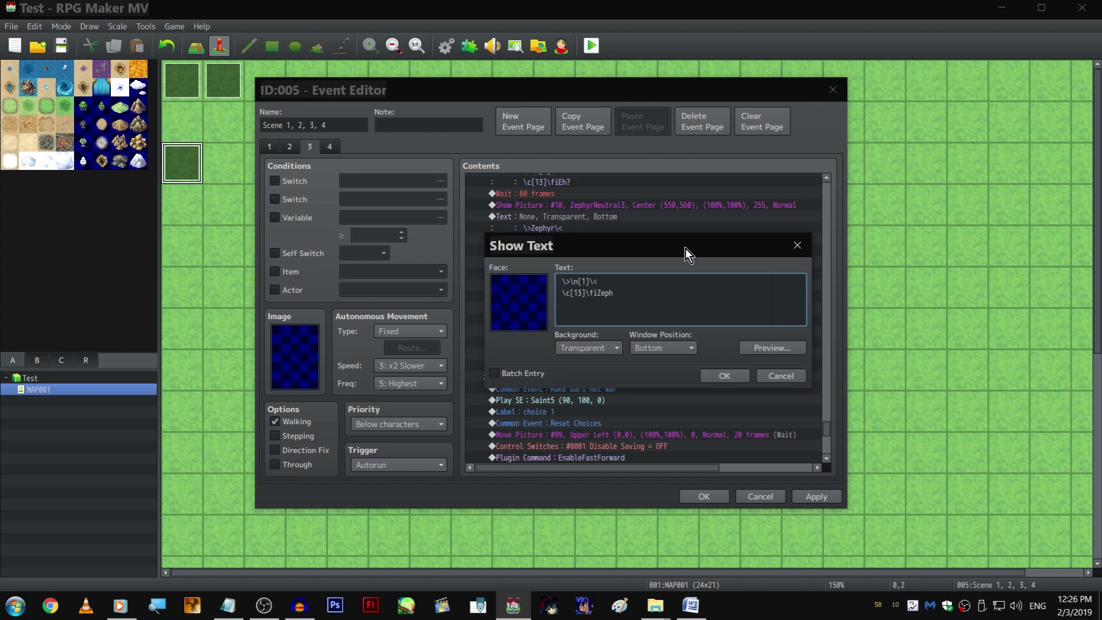
pyautogui.write('yr - King of Mixed Messages.\\fi')
# Add two lines to the "King of Mixed Messages" text: "Just when I think we're bonding, he tries to end my life." / "\fbSeriously."
pyautogui.press('Return')
pyautogui.write("Just when I think we're bod")
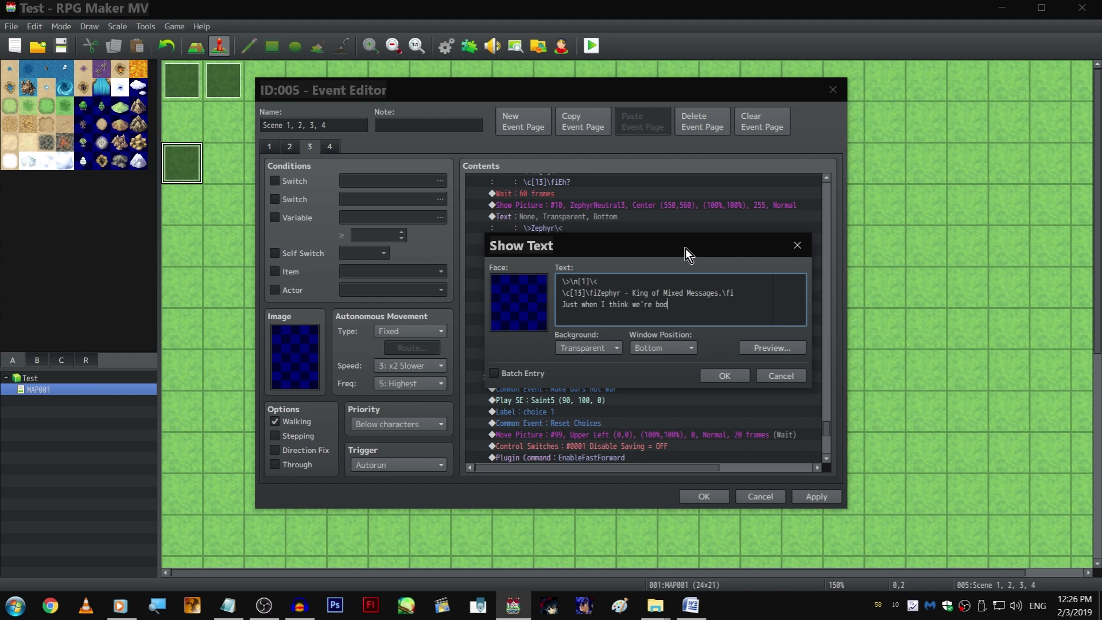
pyautogui.press('BackSpace')
pyautogui.write('nding, he tries to end my life.')
pyautogui.press('Return')
pyautogui.write('\\fbSer')
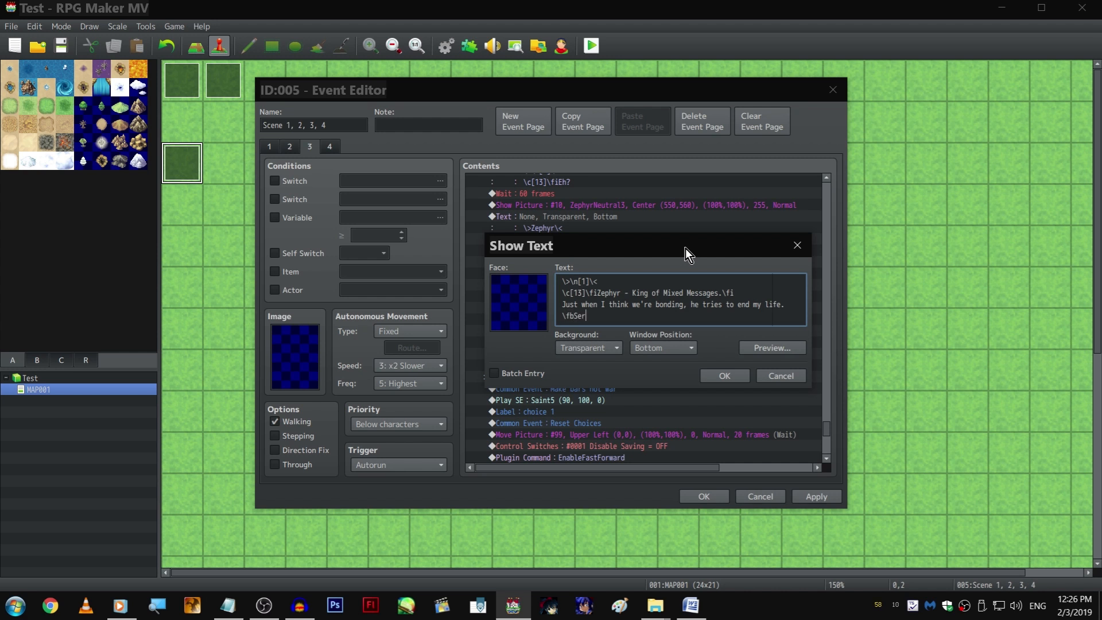
pyautogui.write('iously.')
pyautogui.hotkey('ctrl', 'Return')
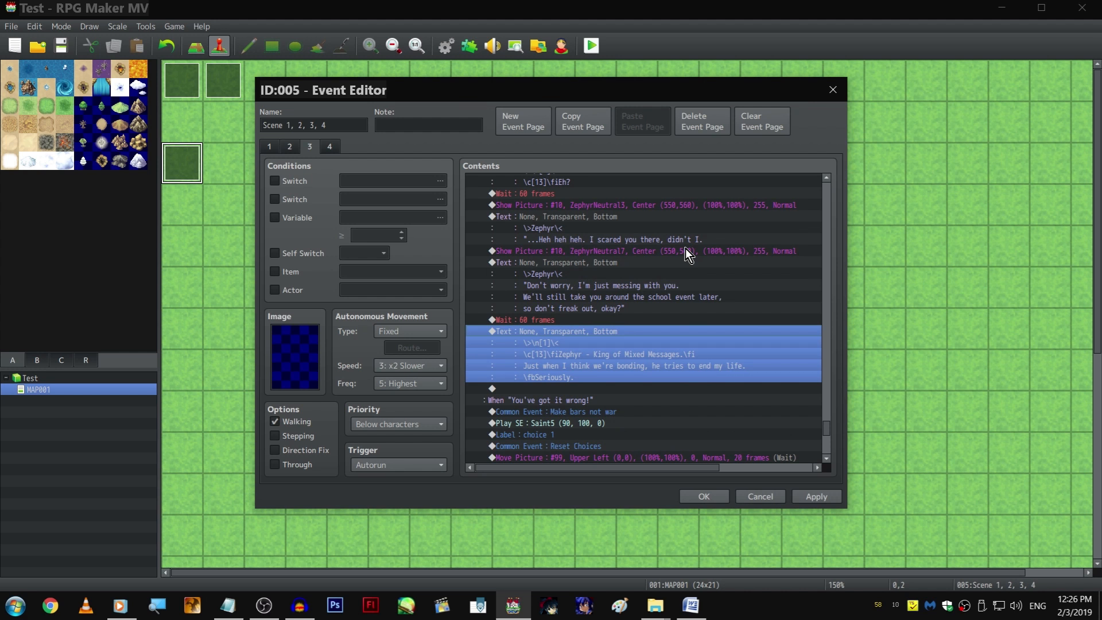
# Paste the copied Wait command below the "King of Mixed Messages" text and set its duration to 10 frames
pyautogui.scroll(-1, 597, 309)
pyautogui.click(596, 308)
pyautogui.click(605, 379)
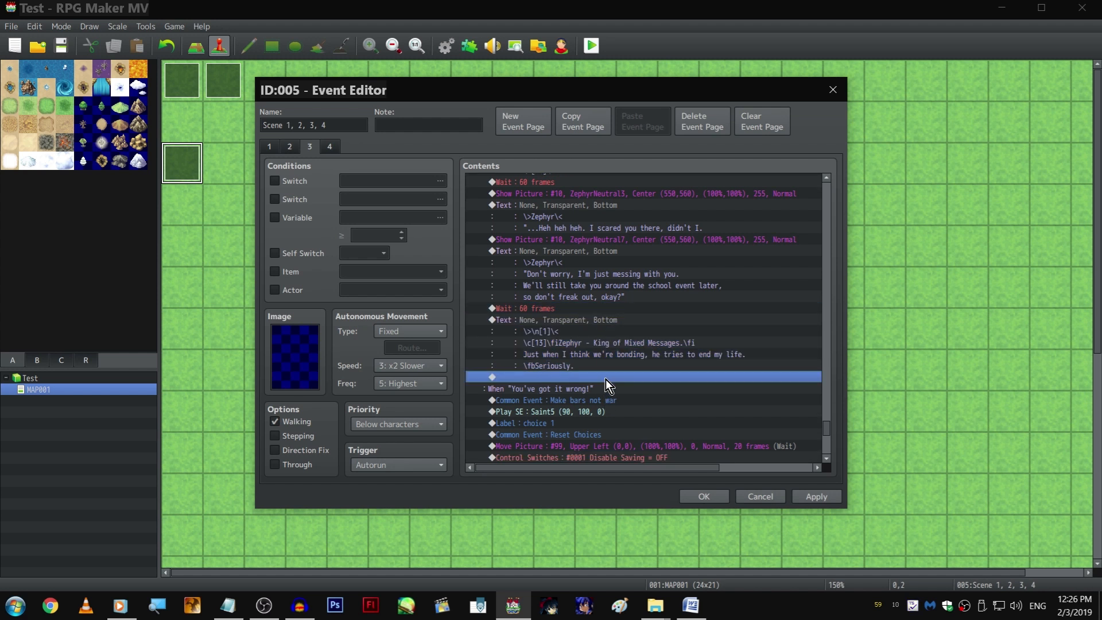
pyautogui.hotkey('ctrl', 'v')
pyautogui.doubleClick(604, 379)
pyautogui.write('10')
pyautogui.press('Return')
# Copy a Wait command to just above the ZephyrNeutral7 picture and set its duration to 1 frame
pyautogui.click(585, 260)
pyautogui.moveTo(596, 240); pyautogui.dragTo(598, 249)
pyautogui.scroll(1, 599, 247)
pyautogui.click(600, 242)
pyautogui.click(594, 190)
pyautogui.hotkey('ctrl', 'c')
pyautogui.click(606, 297)
pyautogui.hotkey('ctrl', 'v')
pyautogui.doubleClick(606, 294)
pyautogui.press('Return')
# Copy the ZephyrNeutral3 picture and its "...Heh heh heh" text to the end of the "I'm very interested." branch
pyautogui.scroll(5, 625, 301)
pyautogui.scroll(2, 627, 301)
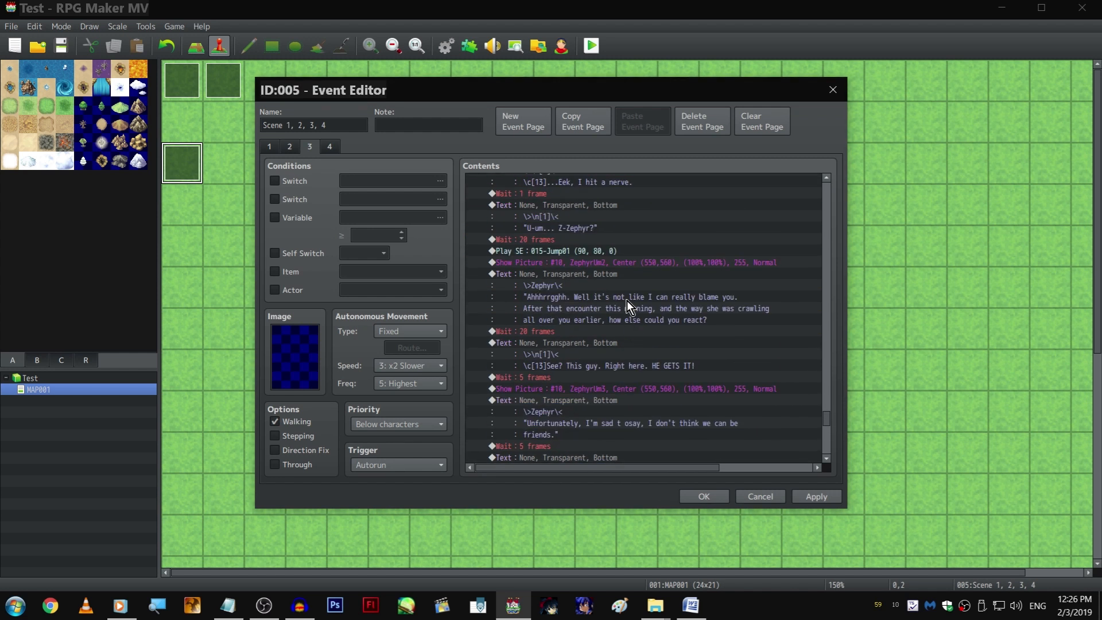
pyautogui.scroll(1, 626, 300)
pyautogui.scroll(-4, 627, 301)
pyautogui.scroll(-5, 627, 302)
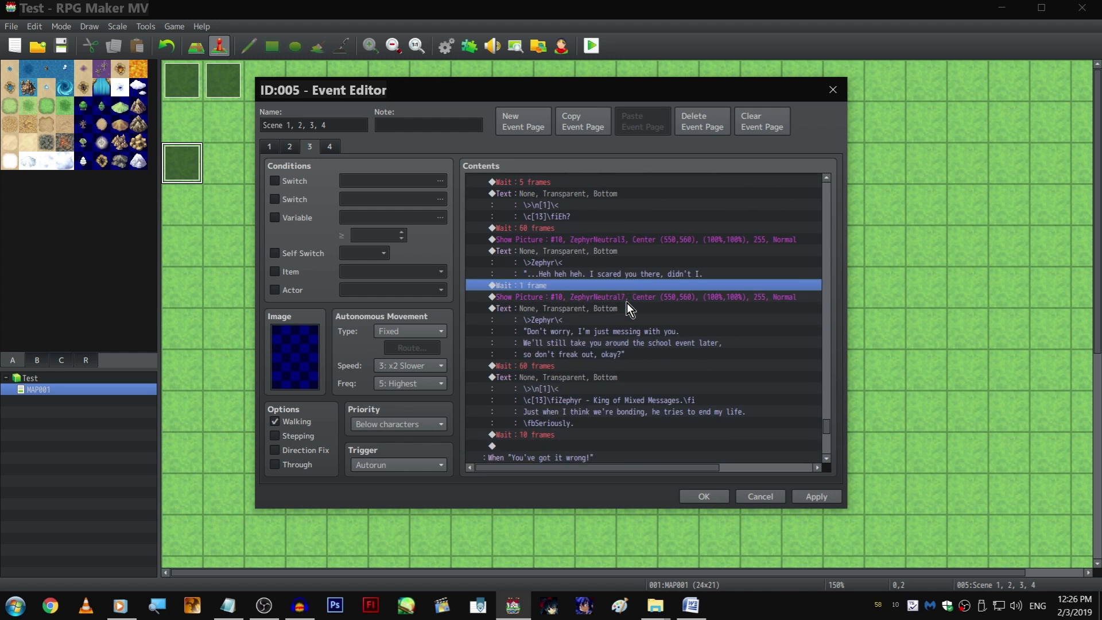
pyautogui.moveTo(614, 186); pyautogui.dragTo(614, 199)
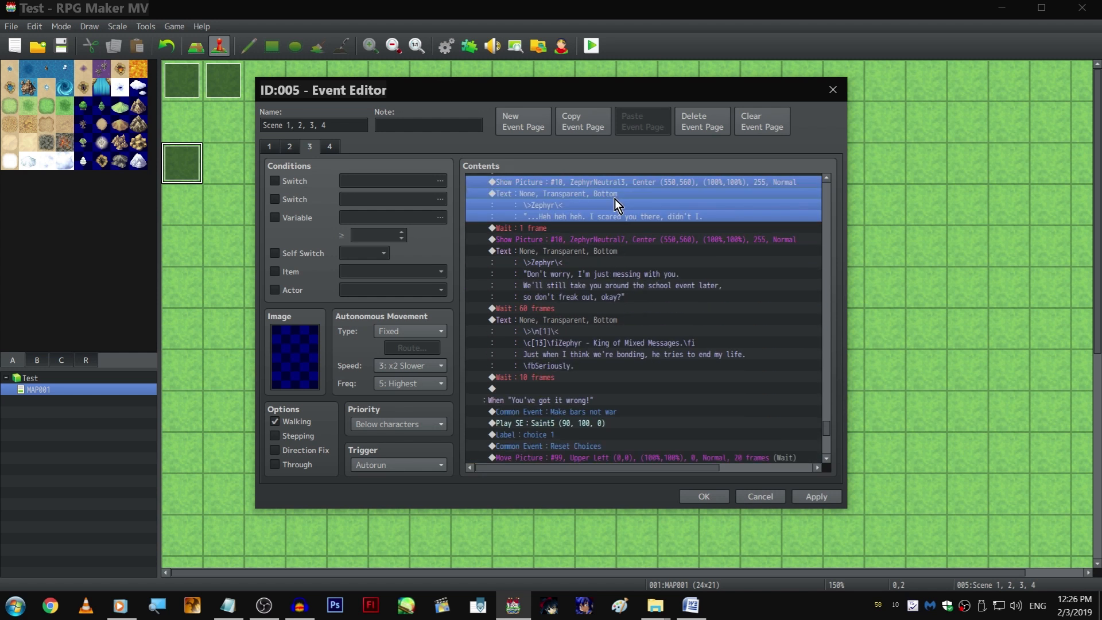
pyautogui.click(587, 393)
pyautogui.hotkey('ctrl', 'v')
# Change the image of the pasted Show Picture command to ZephyrNeutral2
pyautogui.doubleClick(590, 386)
pyautogui.click(634, 242)
pyautogui.press('Down')
pyautogui.press('Up')
pyautogui.press('Up')
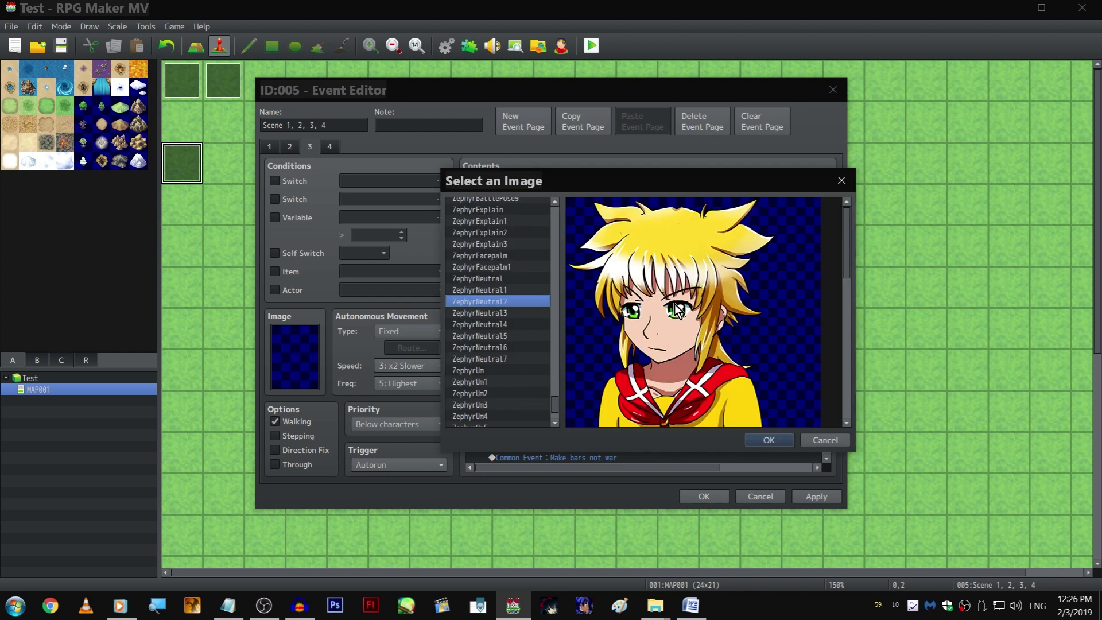
pyautogui.press('Return')
pyautogui.press('Return')
# Rewrite the pasted Zephyr text as two lines: "...But I promise you." / "I won't let you have her."
pyautogui.doubleClick(658, 401)
pyautogui.keyDown('shift'); pyautogui.click(587, 290); pyautogui.keyUp('shift')
pyautogui.hotkey('shift', 'Left')
pyautogui.hotkey('shift', 'Left')
pyautogui.hotkey('shift', 'Left')
pyautogui.hotkey('shift', 'Left')
pyautogui.hotkey('shift', 'Right')
pyautogui.hotkey('shift', 'Right')
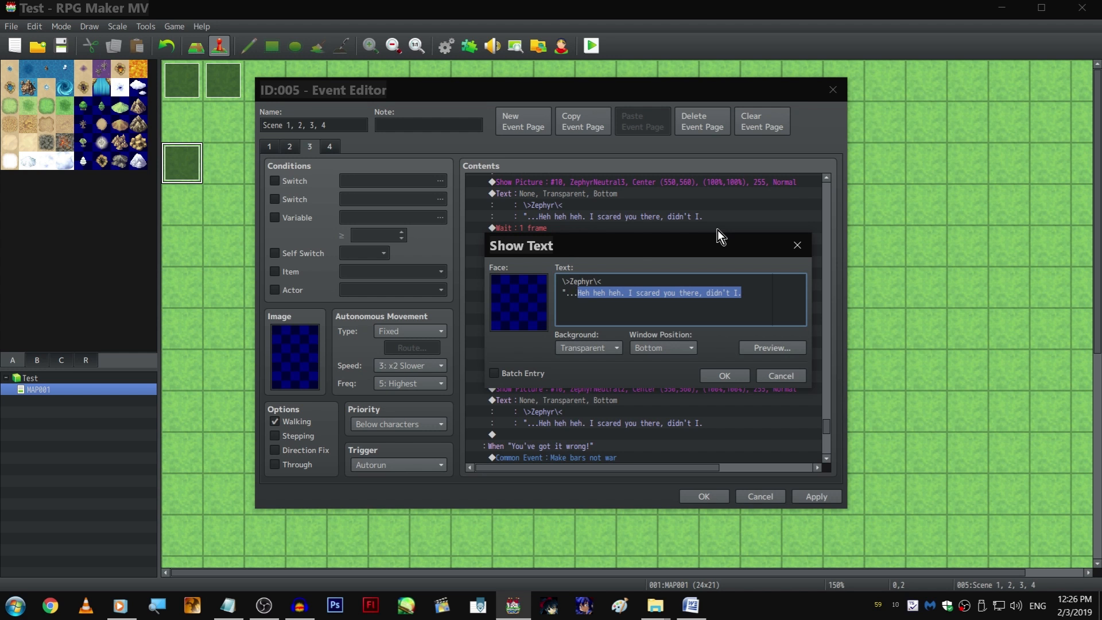
pyautogui.write('But I promise you')
pyautogui.write('.')
pyautogui.press('Return')
pyautogui.write('I won\'t let you have her."')
pyautogui.hotkey('ctrl', 'Return')
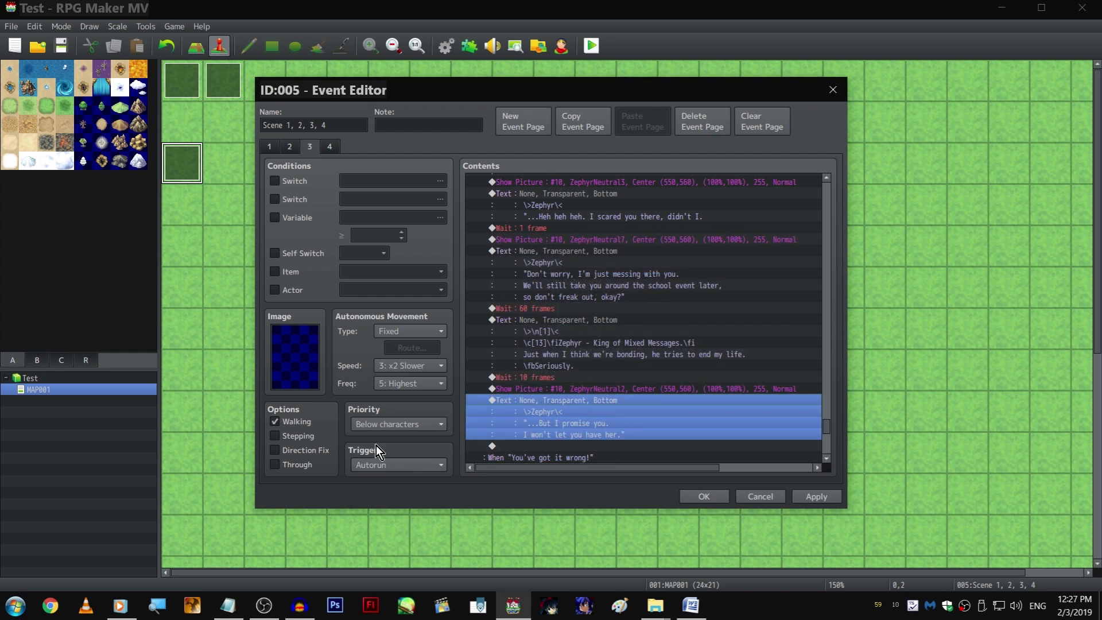
# Add a Play SE command with 015-Jump01 at 90% volume and 100% pitch below Zephyr's "I won't let you have her" reply
pyautogui.doubleClick(581, 446)
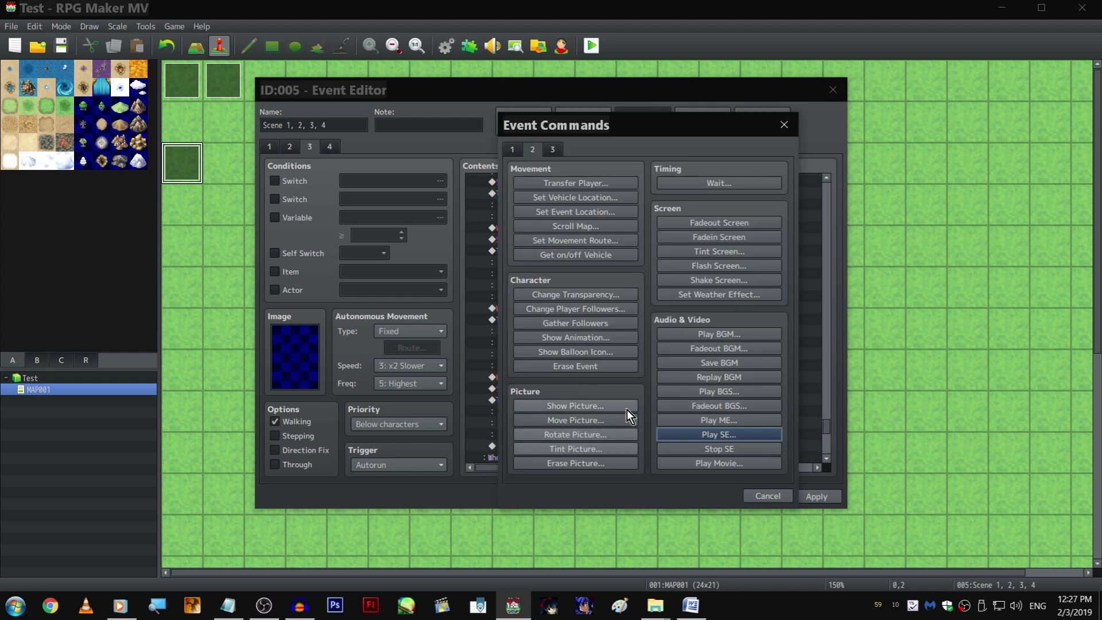
pyautogui.click(720, 434)
pyautogui.click(615, 216)
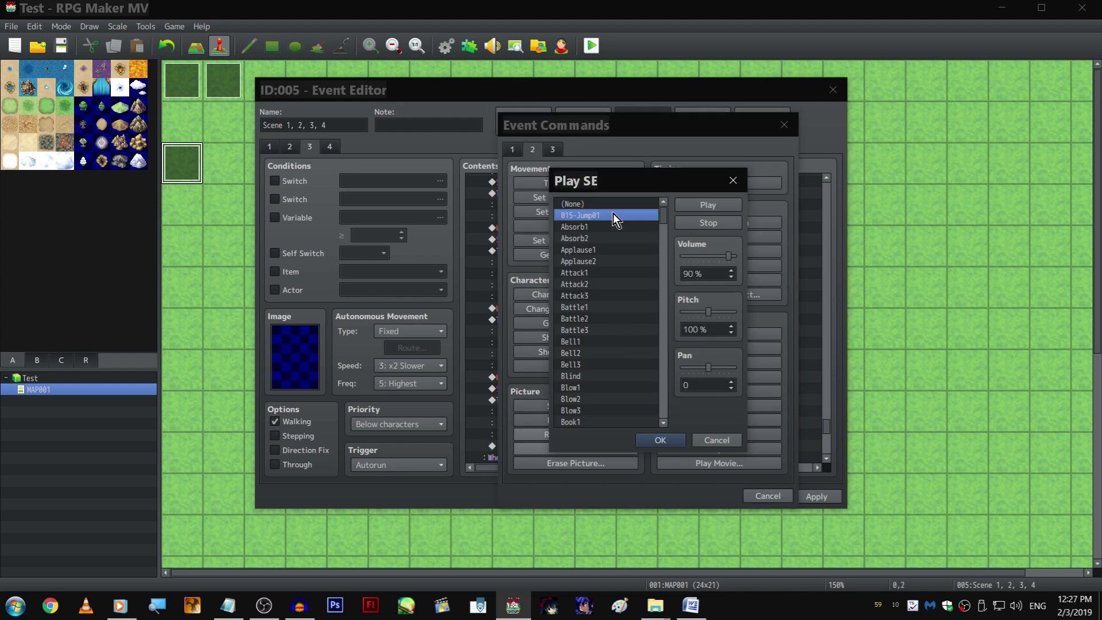
pyautogui.click(668, 442)
# Examine the commands and dialogue written so far in the "I'm very interested." branch
pyautogui.scroll(3, 655, 453)
pyautogui.scroll(-6, 632, 407)
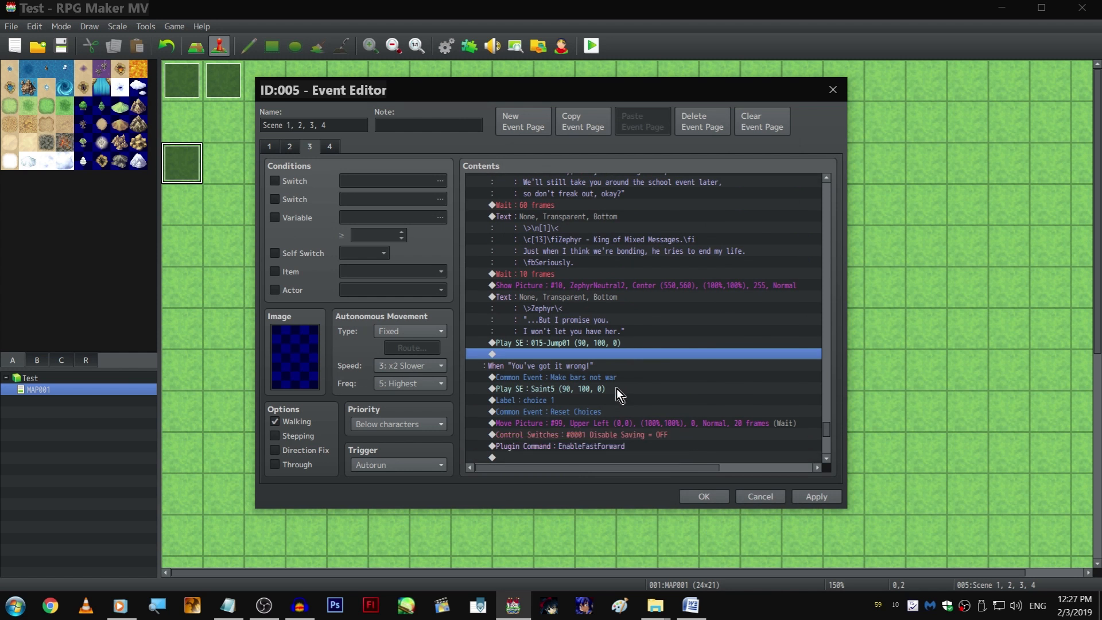
pyautogui.scroll(2, 656, 319)
pyautogui.scroll(2, 659, 347)
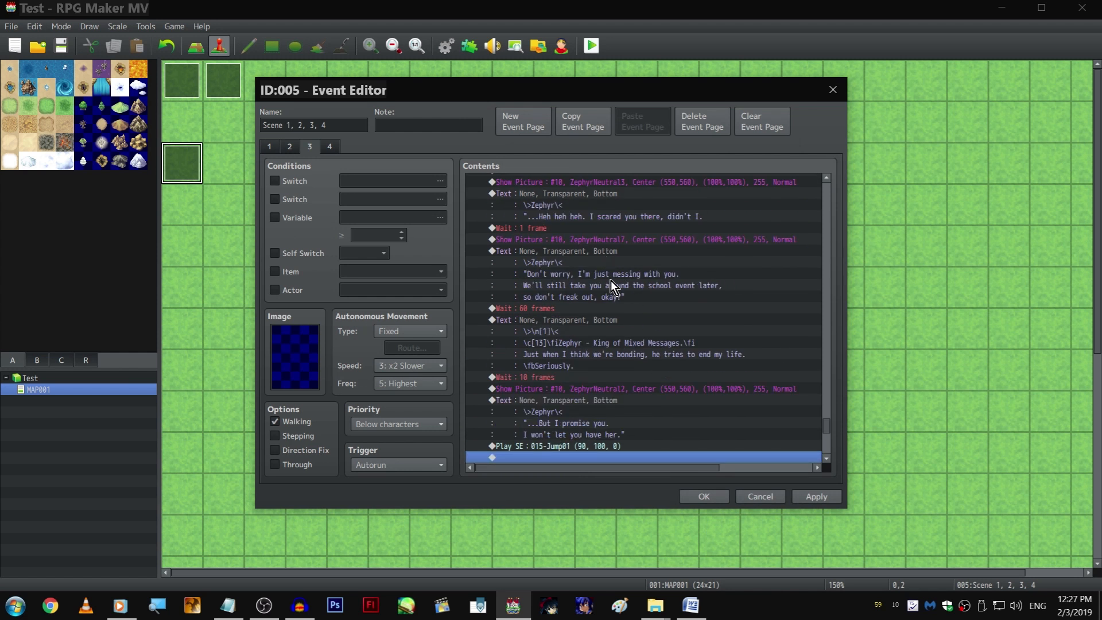
pyautogui.scroll(2, 612, 277)
pyautogui.moveTo(636, 226); pyautogui.dragTo(636, 242)
pyautogui.click(632, 209)
pyautogui.scroll(4, 632, 208)
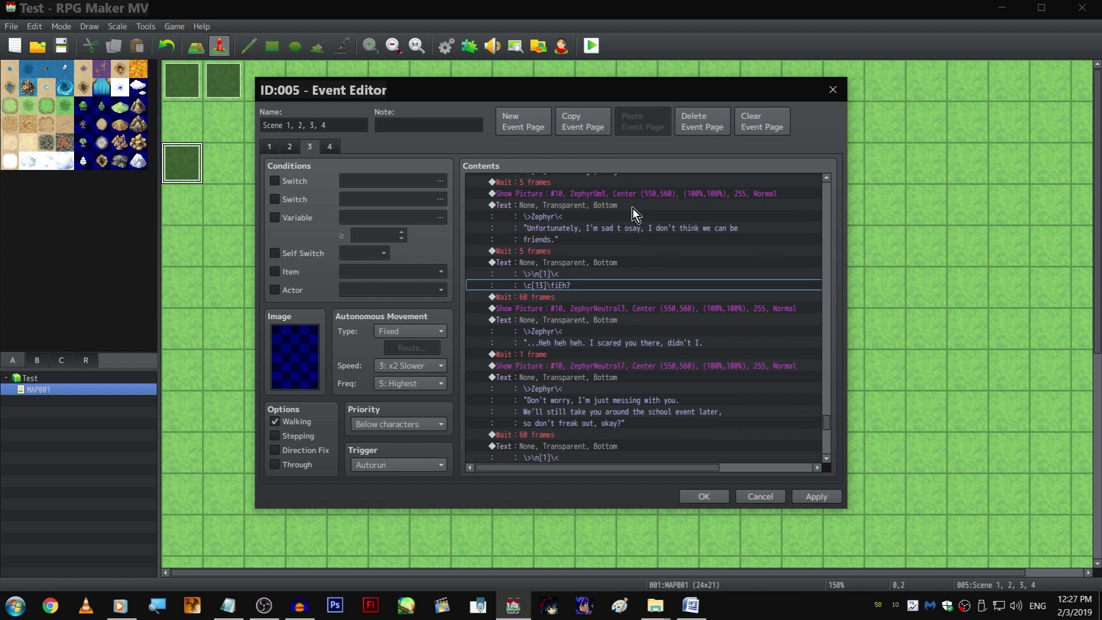
pyautogui.scroll(3, 632, 208)
pyautogui.scroll(-10, 681, 225)
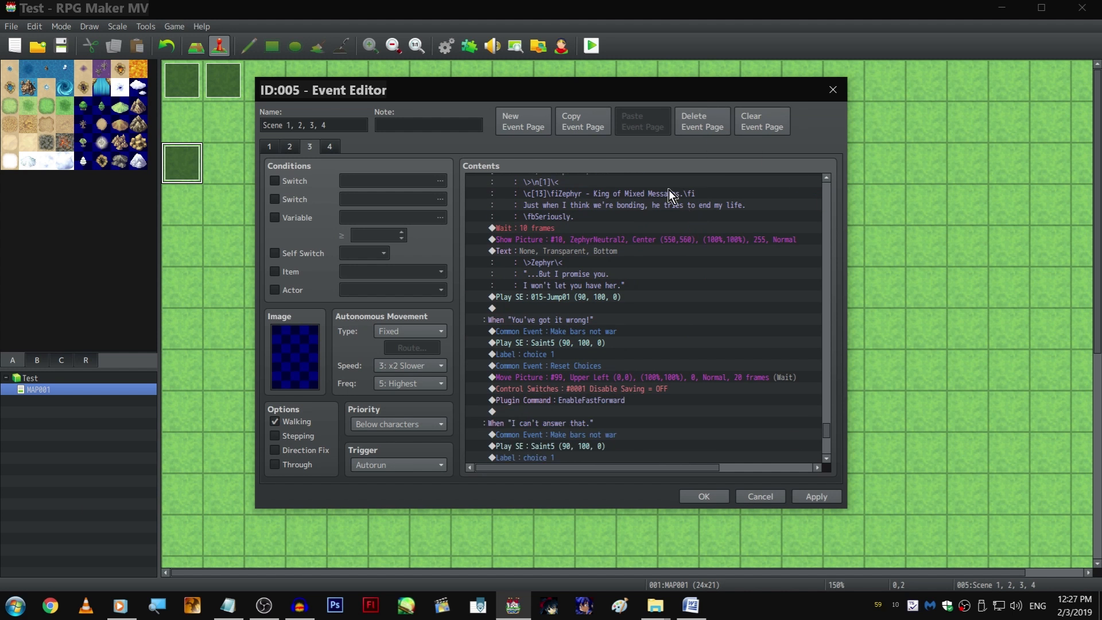
# Copy the "King of Mixed Messages" text and paste it below the 015-Jump01 sound effect
pyautogui.scroll(1, 660, 195)
pyautogui.click(608, 197)
pyautogui.scroll(-1, 609, 194)
pyautogui.click(610, 190)
pyautogui.scroll(-2, 607, 230)
pyautogui.hotkey('ctrl', 'c')
pyautogui.click(594, 274)
pyautogui.hotkey('ctrl', 'v')
# Copy the 10-frame Wait to just above the 015-Jump01 sound effect and set its duration to 5 frames
pyautogui.scroll(2, 594, 267)
pyautogui.click(592, 262)
pyautogui.hotkey('ctrl', 'c')
pyautogui.click(614, 331)
pyautogui.hotkey('ctrl', 'v')
pyautogui.doubleClick(615, 332)
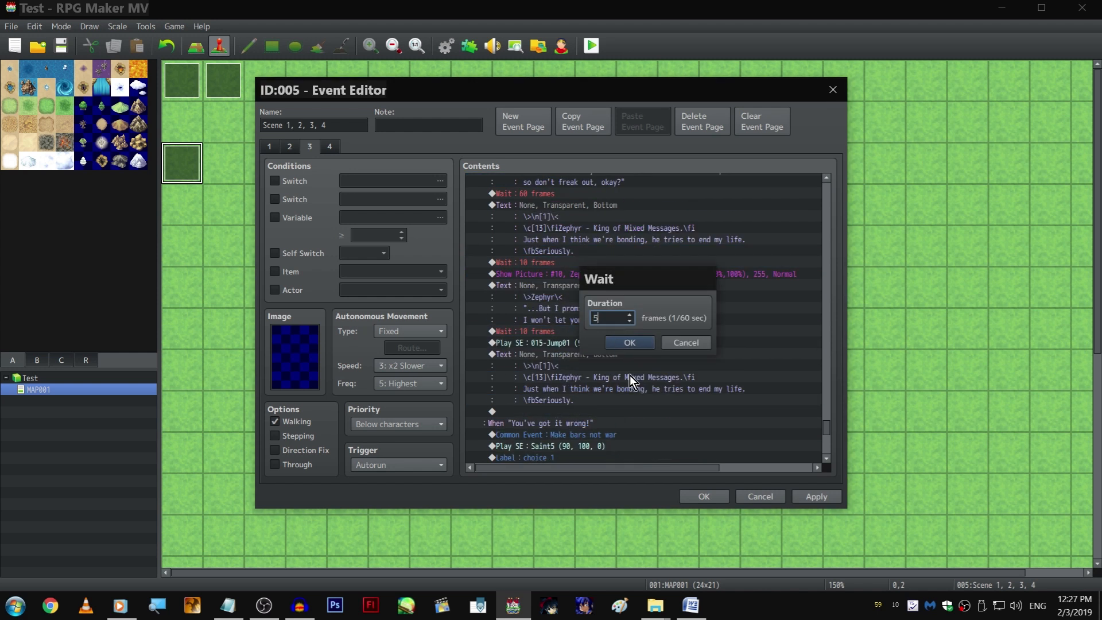
pyautogui.click(625, 342)
# Rewrite the pasted text as "\c[13]\fiZephyr - KING OF SCARING THE CATS OFF ME" with a second line starting "WITH"
pyautogui.doubleClick(623, 351)
pyautogui.moveTo(613, 315); pyautogui.dragTo(601, 293)
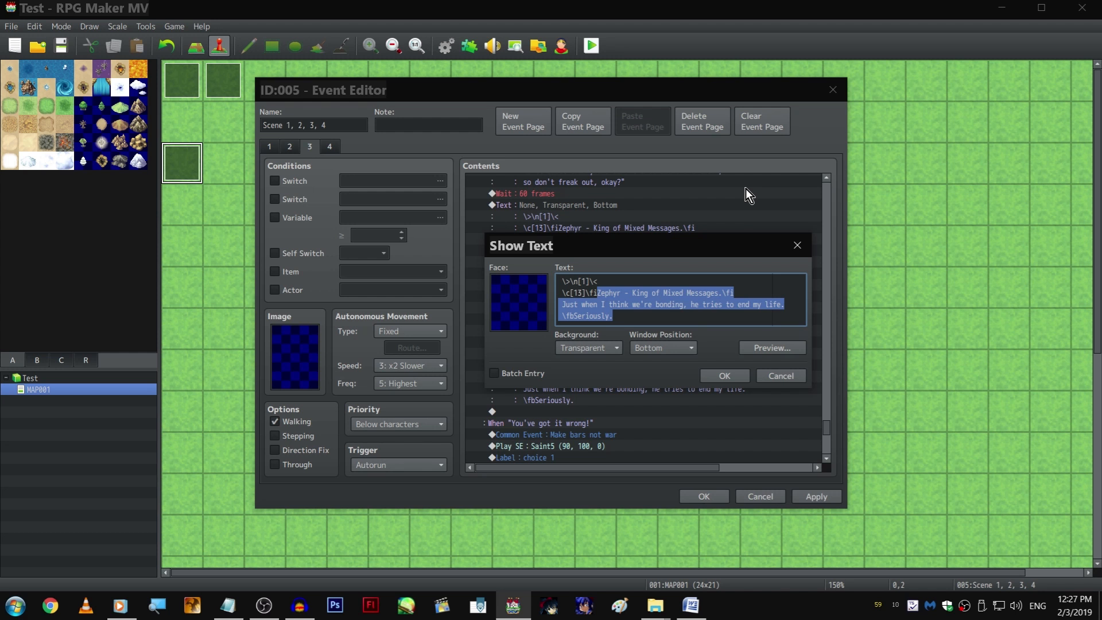
pyautogui.press('Delete')
pyautogui.write('eph')
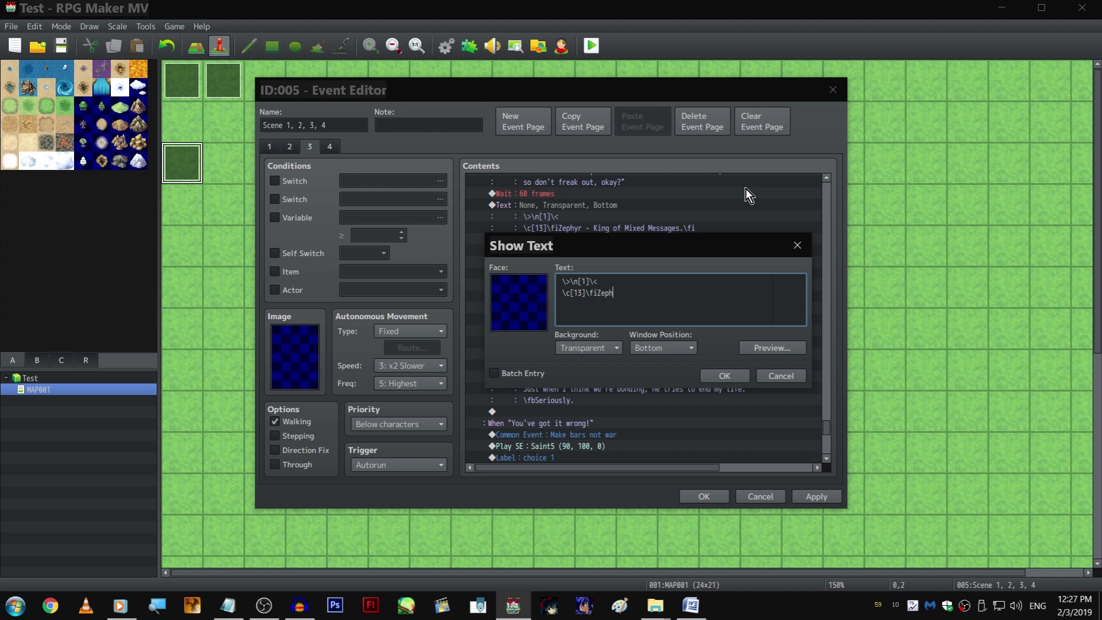
pyautogui.write('yr - KING OF SCARING THE CATS OFF ME')
pyautogui.press('Return')
pyautogui.write('WITH')
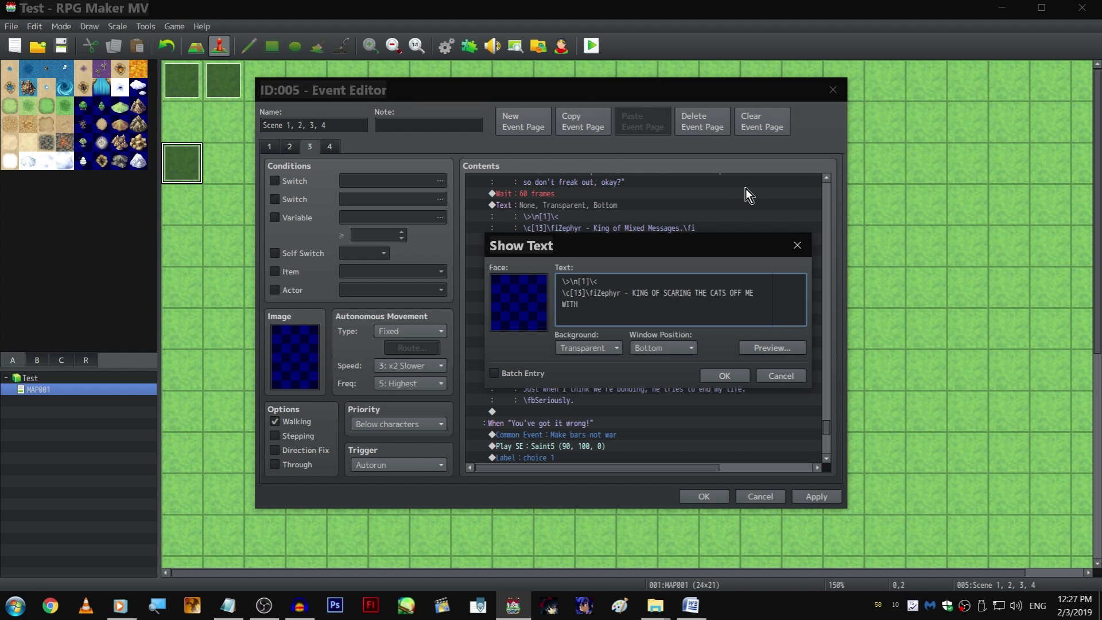
pyautogui.hotkey('ctrl', 'Return')
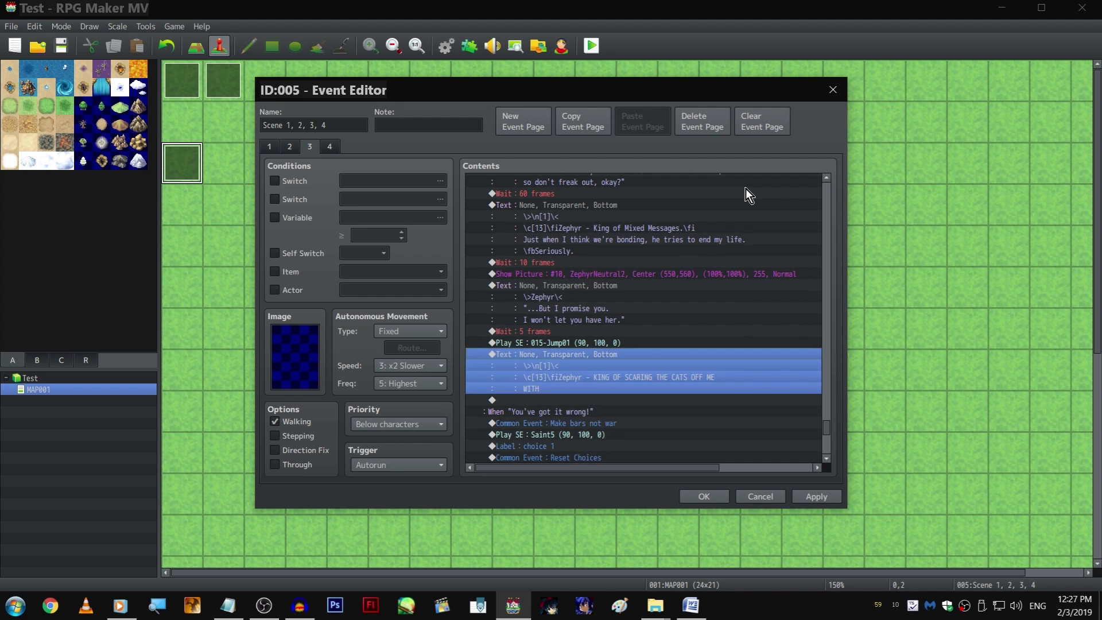
# Change the picture above Zephyr's "...But I promise you" reply to ZephyrBattlePose3
pyautogui.press('Up')
pyautogui.press('Up')
pyautogui.press('Up')
pyautogui.press('Up')
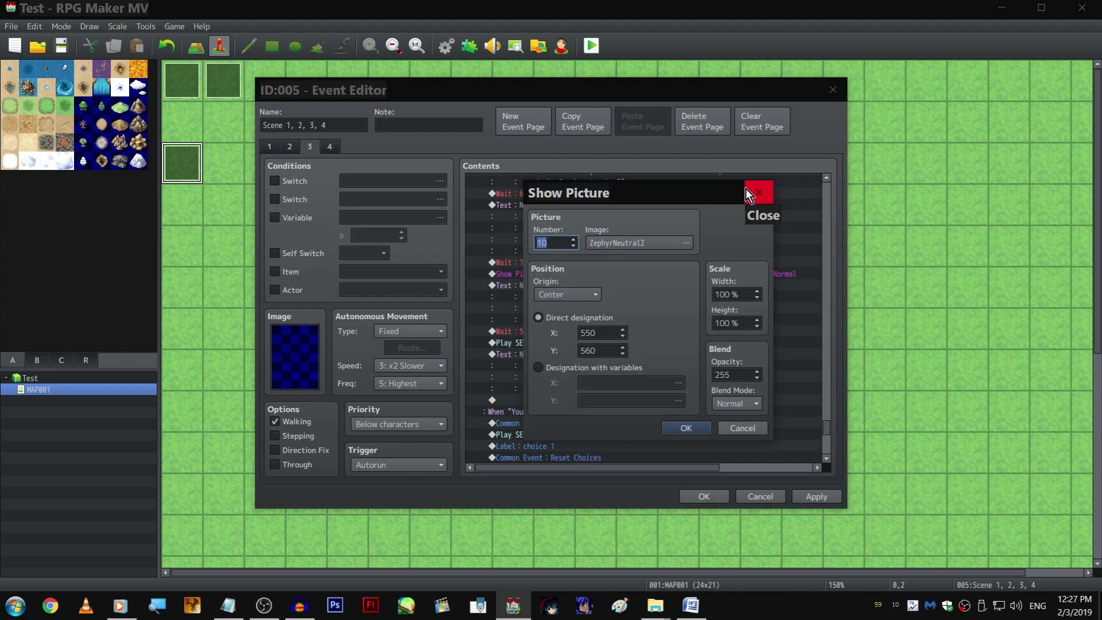
pyautogui.click(624, 247)
pyautogui.click(546, 305)
pyautogui.press('Up')
pyautogui.press('Up')
pyautogui.scroll(2, 521, 304)
pyautogui.press('Up')
pyautogui.scroll(2, 524, 259)
pyautogui.click(522, 255)
pyautogui.press('Down')
pyautogui.press('Down')
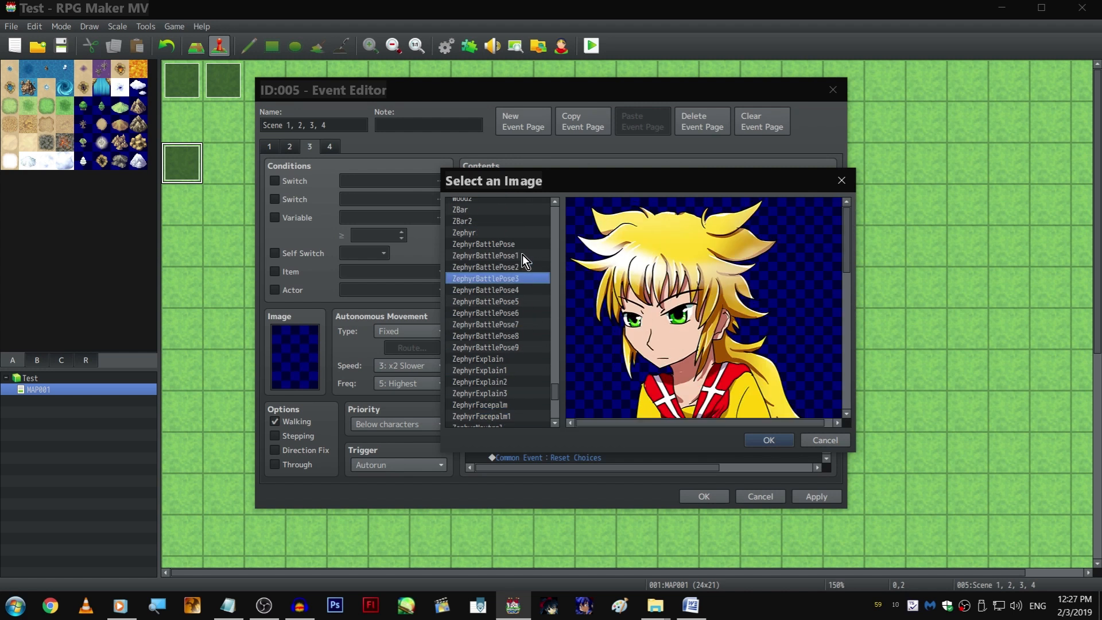
pyautogui.press('Return')
pyautogui.press('Return')
# Complete the second line of the "KING OF SCARING THE CATS OFF ME" text as "WITH DEATH GLARES."
pyautogui.doubleClick(635, 350)
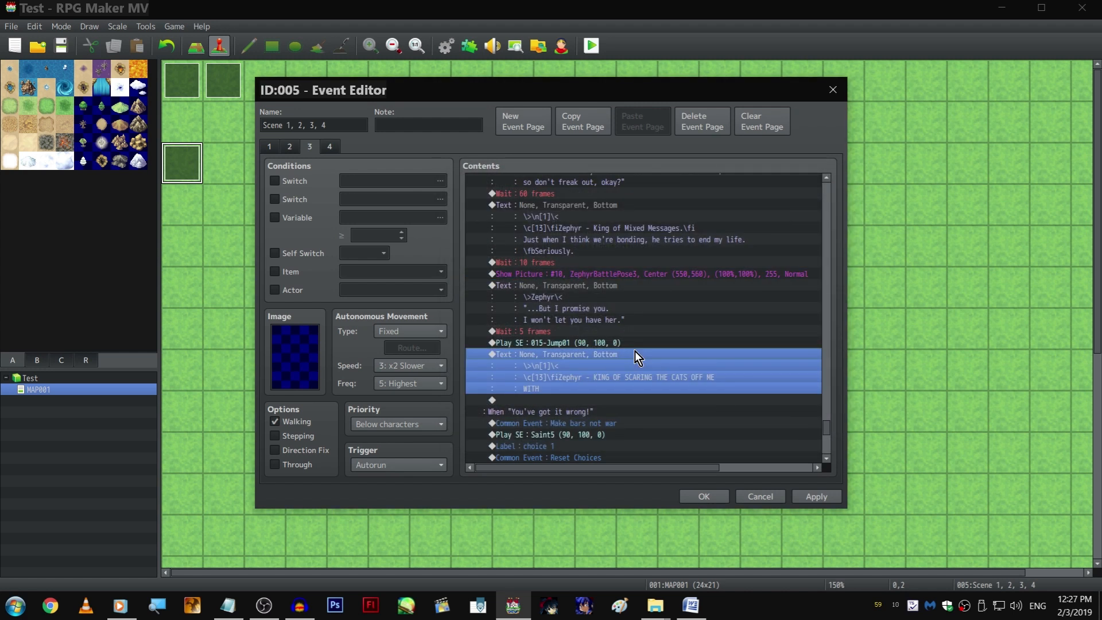
pyautogui.write('DEATH GLARES')
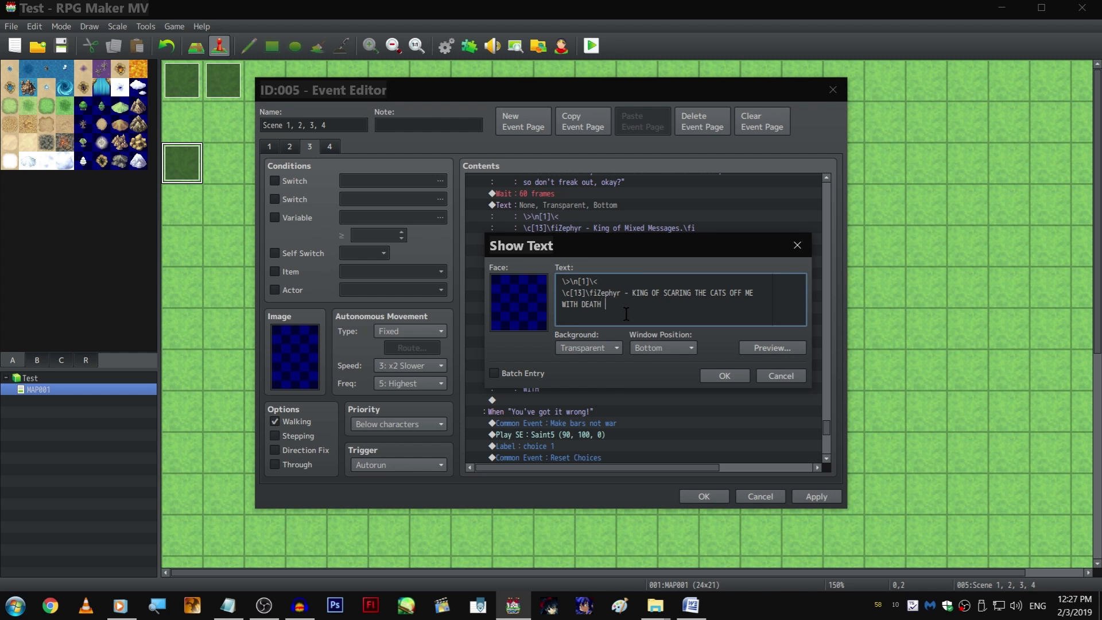
pyautogui.press('Escape')
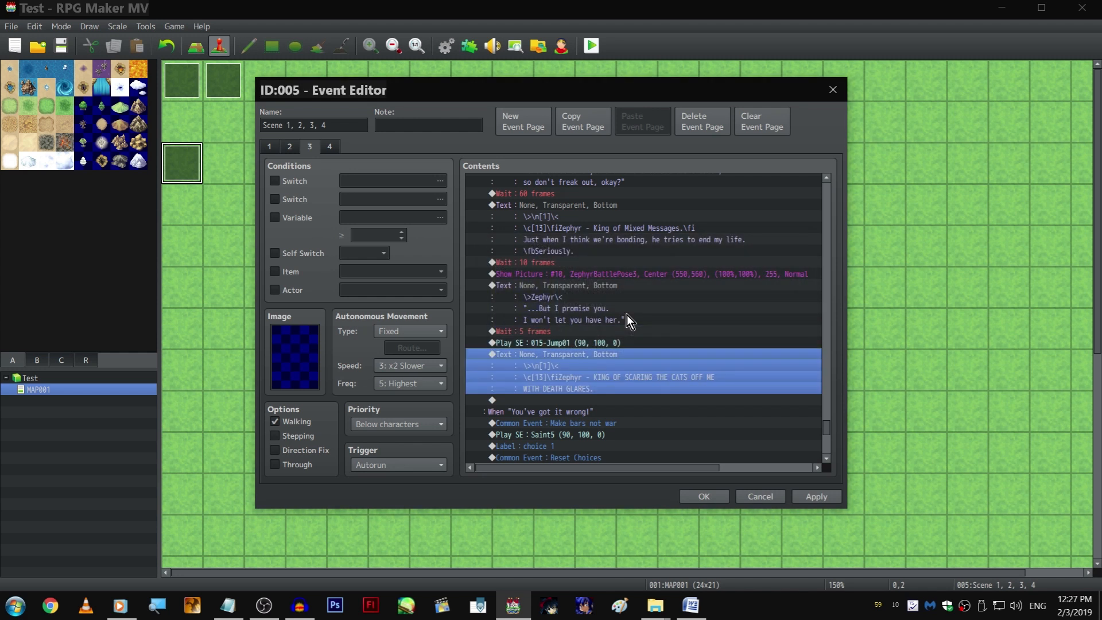
# Change the picture above Zephyr's silent "... ..." reply to ZephyrBattlePose6
pyautogui.scroll(3, 632, 320)
pyautogui.scroll(10, 676, 317)
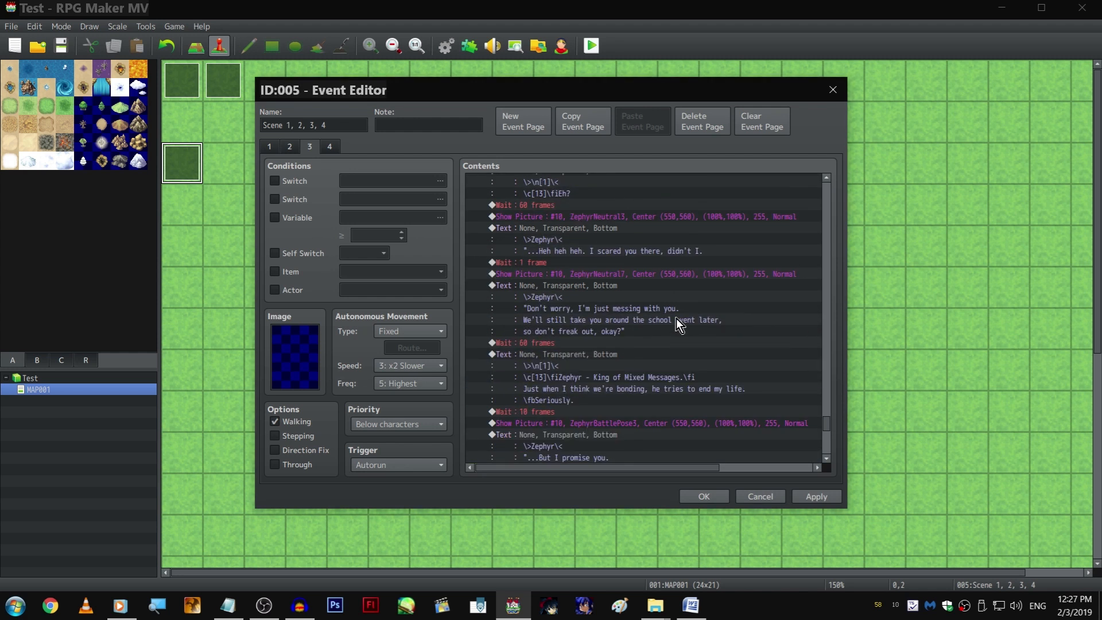
pyautogui.scroll(6, 676, 318)
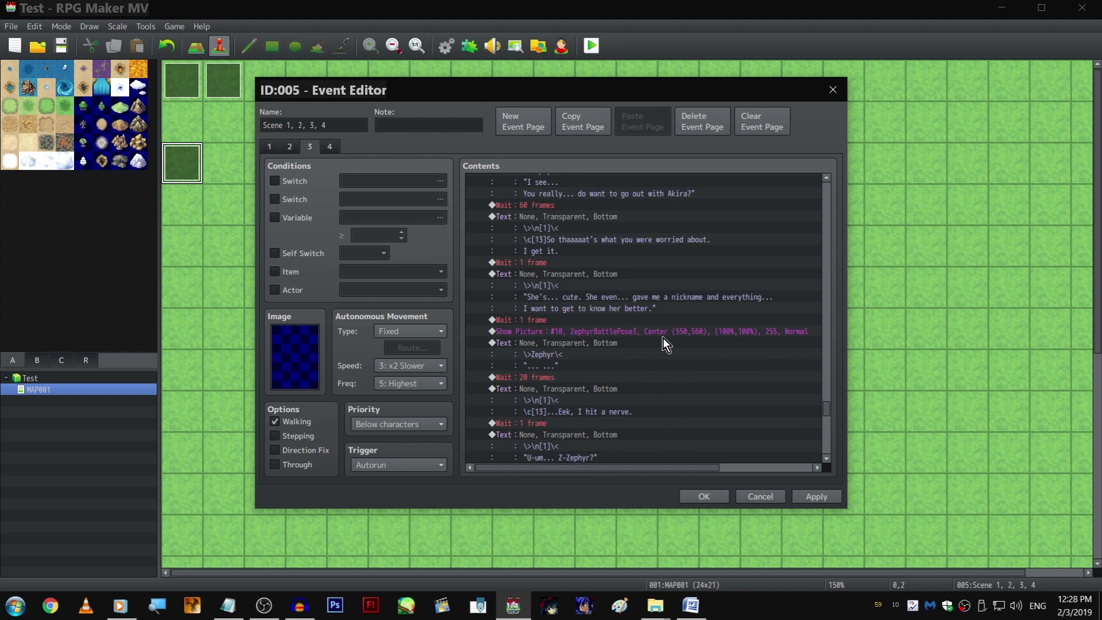
pyautogui.doubleClick(665, 332)
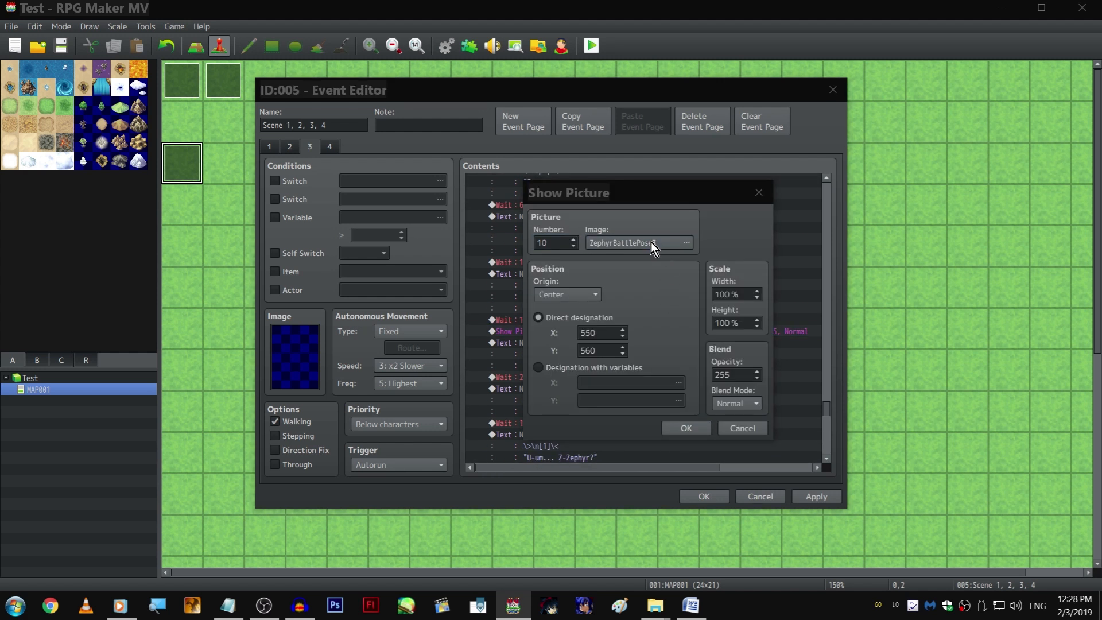
pyautogui.click(651, 242)
pyautogui.click(518, 300)
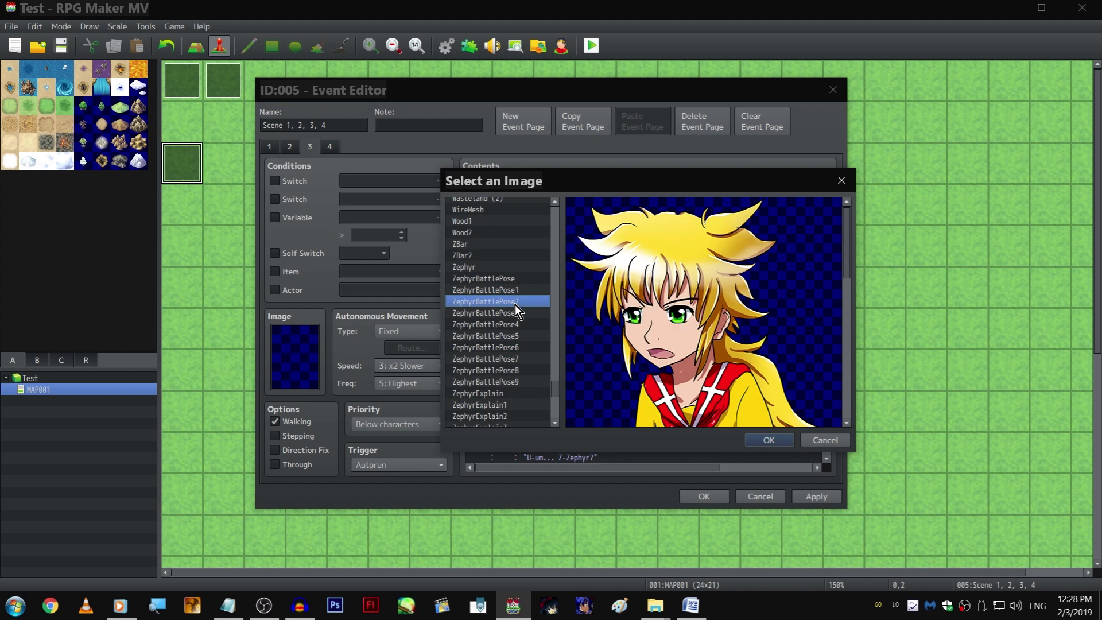
pyautogui.click(515, 312)
pyautogui.click(515, 324)
pyautogui.click(511, 336)
pyautogui.click(511, 346)
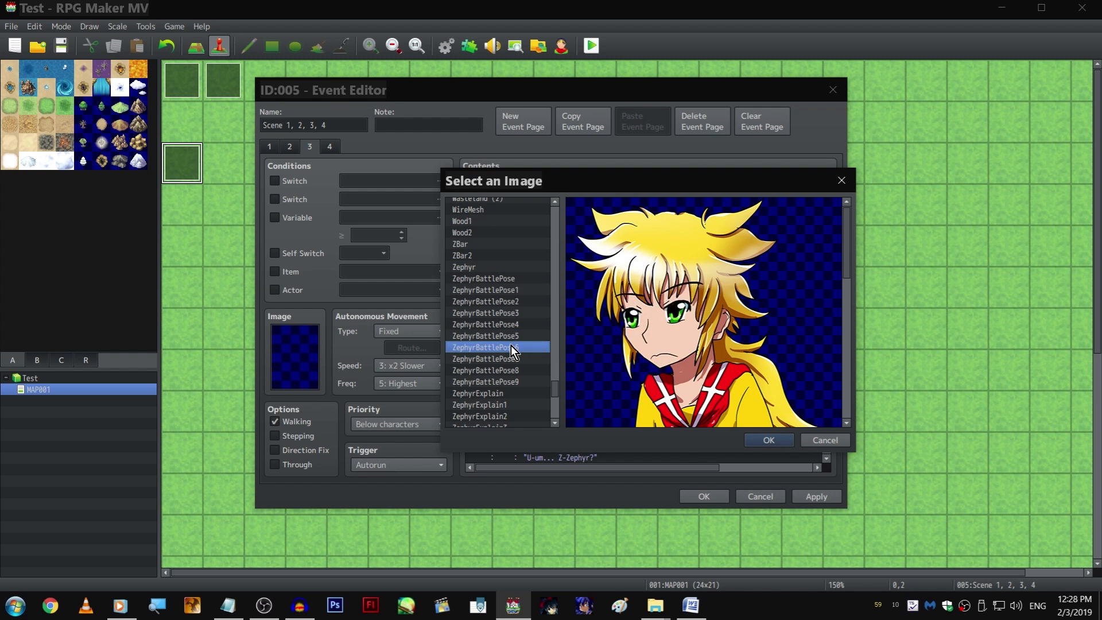
pyautogui.click(508, 355)
pyautogui.doubleClick(507, 344)
pyautogui.moveTo(655, 200); pyautogui.dragTo(724, 180)
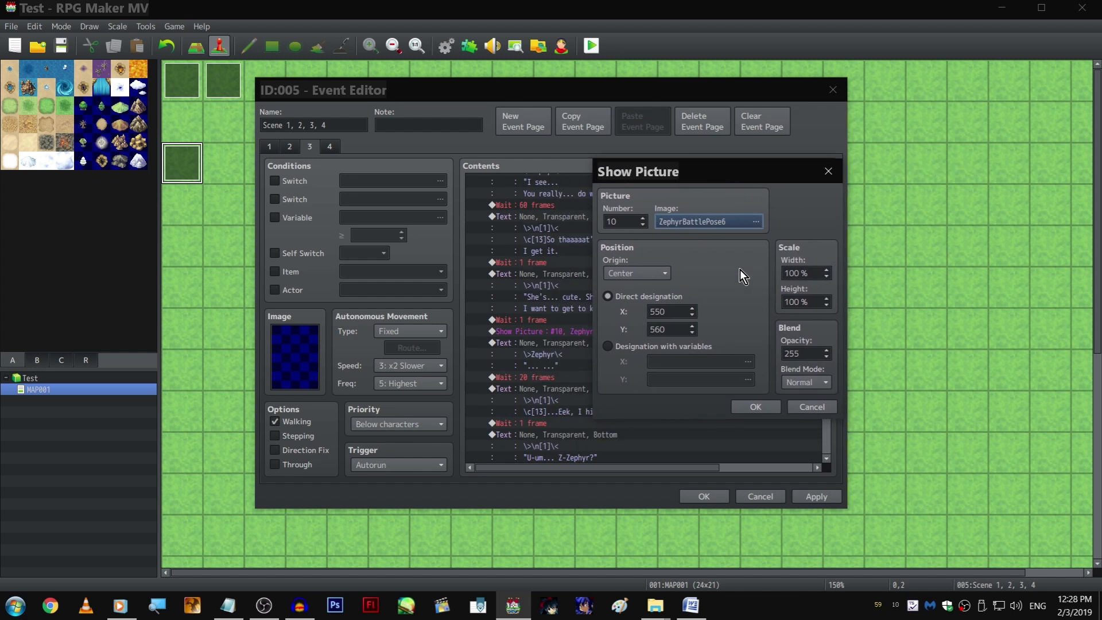
pyautogui.click(751, 404)
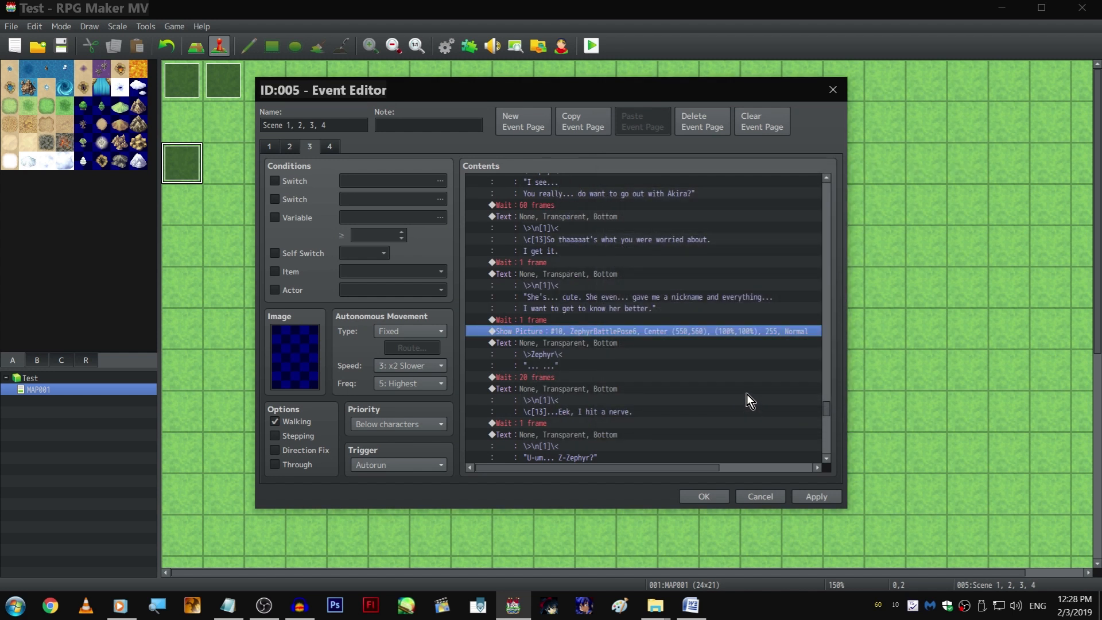
# Copy the 5-frame Wait to below the "DEATH GLARES" text and set its duration to 20 frames
pyautogui.scroll(-10, 746, 393)
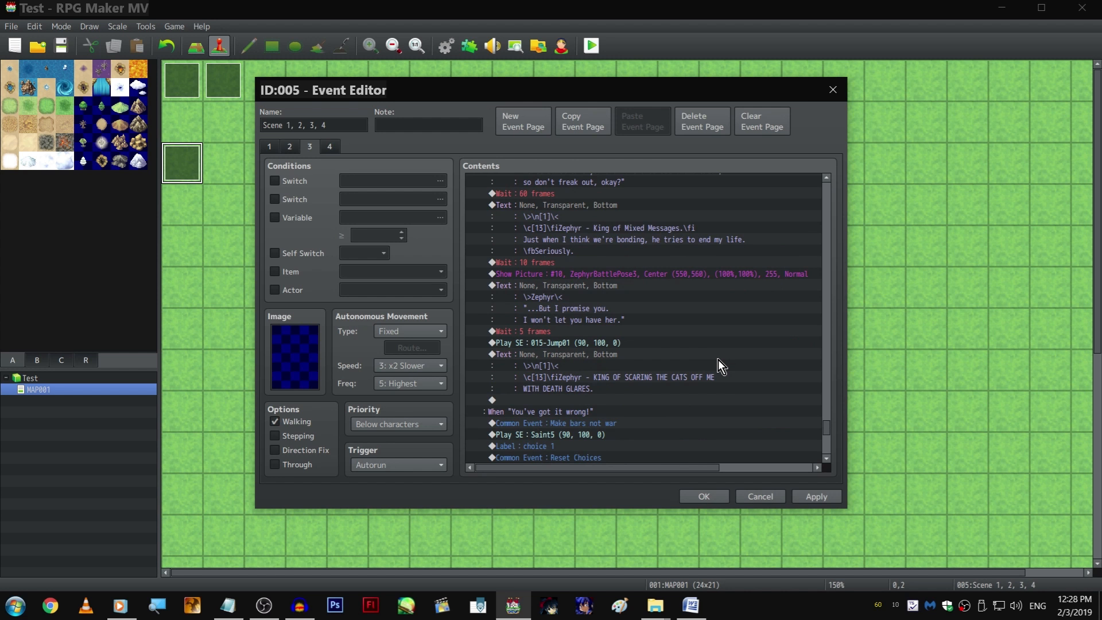
pyautogui.scroll(-3, 718, 359)
pyautogui.click(618, 306)
pyautogui.click(585, 238)
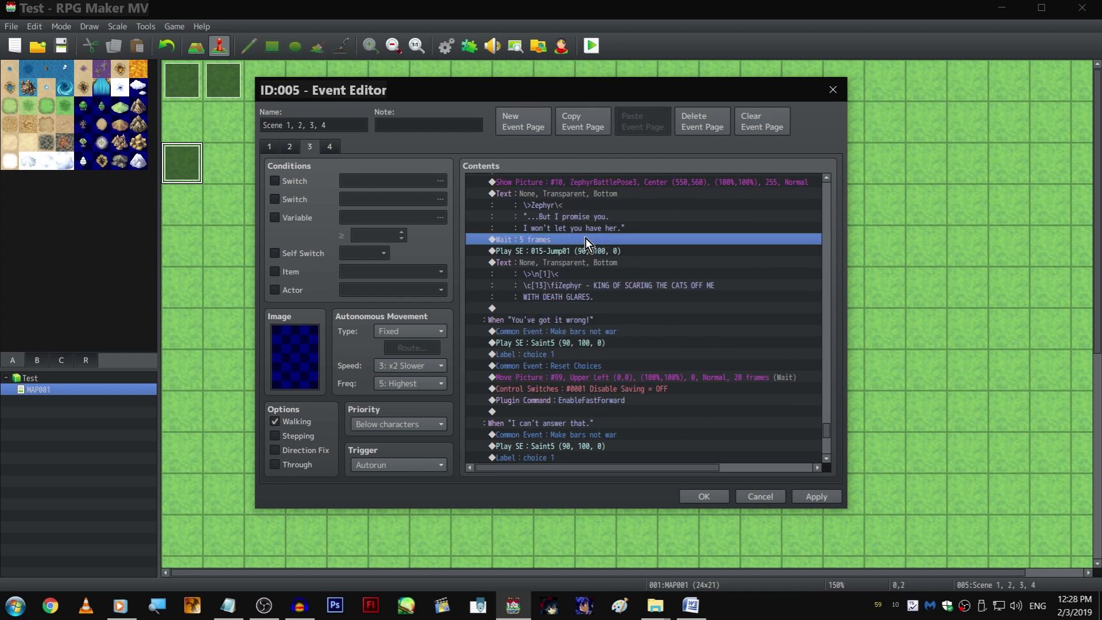
pyautogui.hotkey('ctrl', 'c')
pyautogui.click(610, 311)
pyautogui.hotkey('ctrl', 'v')
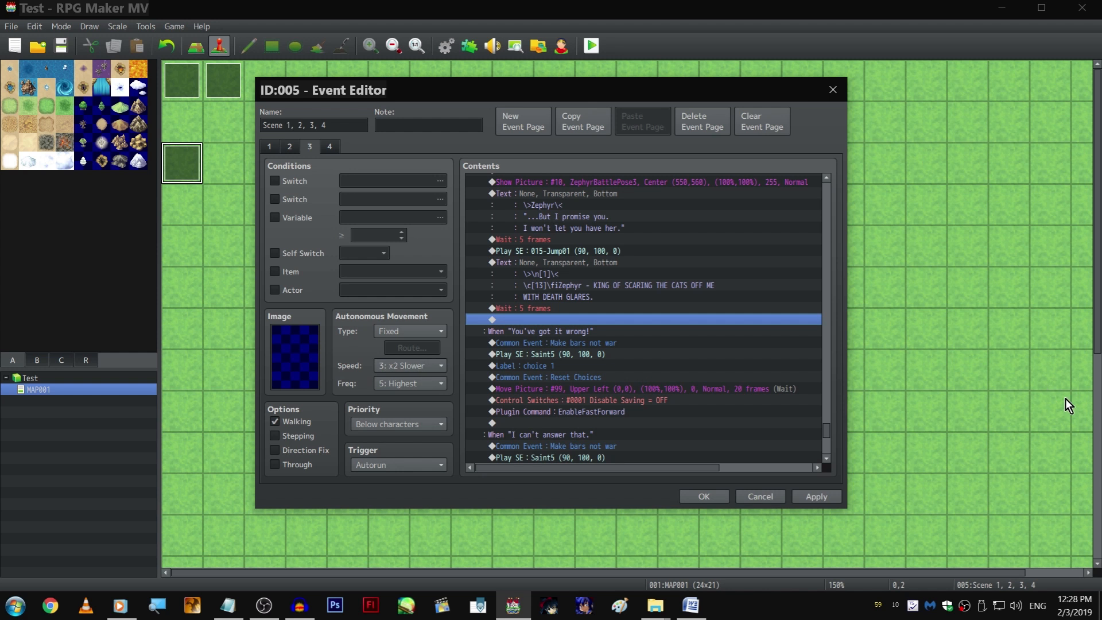
pyautogui.doubleClick(583, 307)
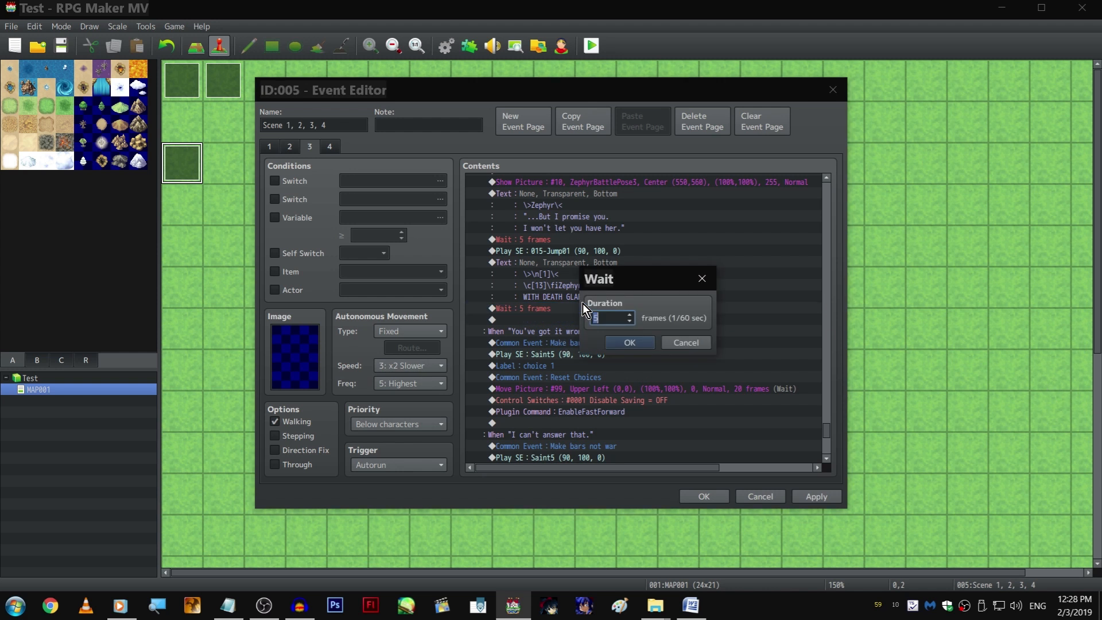
pyautogui.press('Return')
# Copy the ZephyrBattlePose3 picture and the "...But I promise you" reply to below the 20-frame Wait
pyautogui.moveTo(614, 183); pyautogui.dragTo(614, 195)
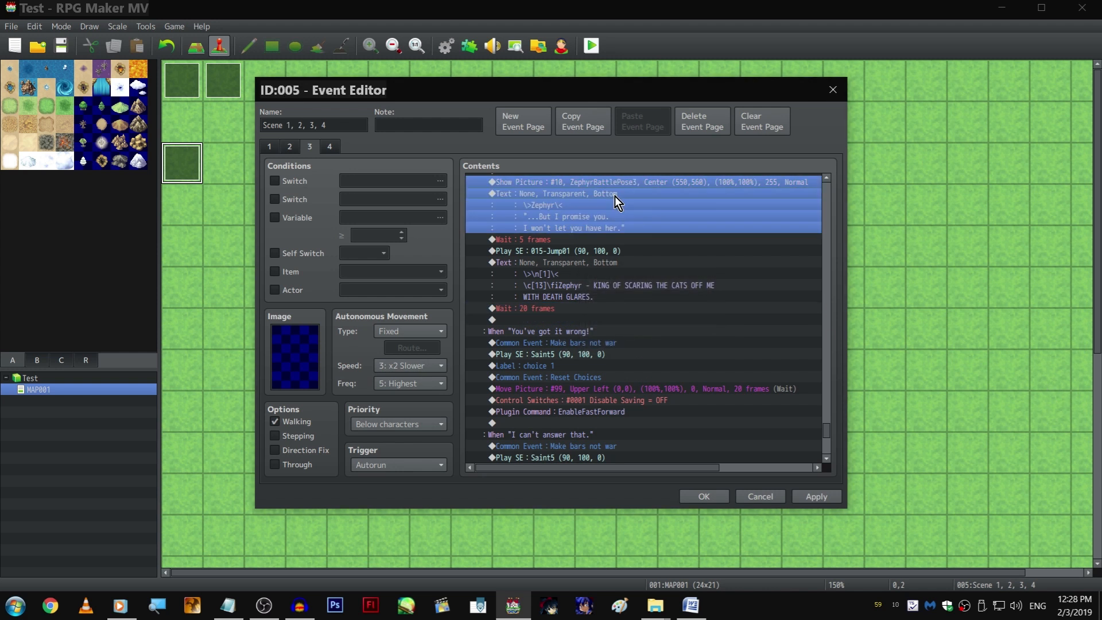
pyautogui.click(579, 319)
pyautogui.hotkey('ctrl', 'v')
# Compare the Zephyr images for the picture copied below the 20-frame Wait and set it to ZephyrNeutral3
pyautogui.doubleClick(580, 319)
pyautogui.click(622, 242)
pyautogui.press('Down')
pyautogui.press('Down')
pyautogui.scroll(-3, 523, 346)
pyautogui.click(512, 313)
pyautogui.scroll(-2, 515, 320)
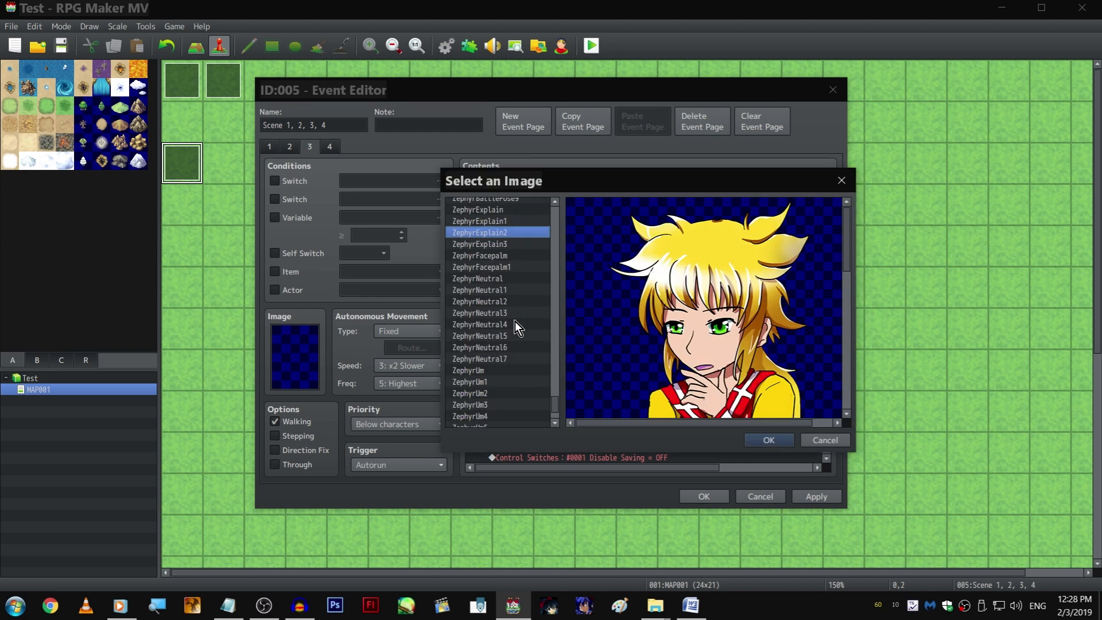
pyautogui.click(515, 321)
pyautogui.scroll(-2, 515, 321)
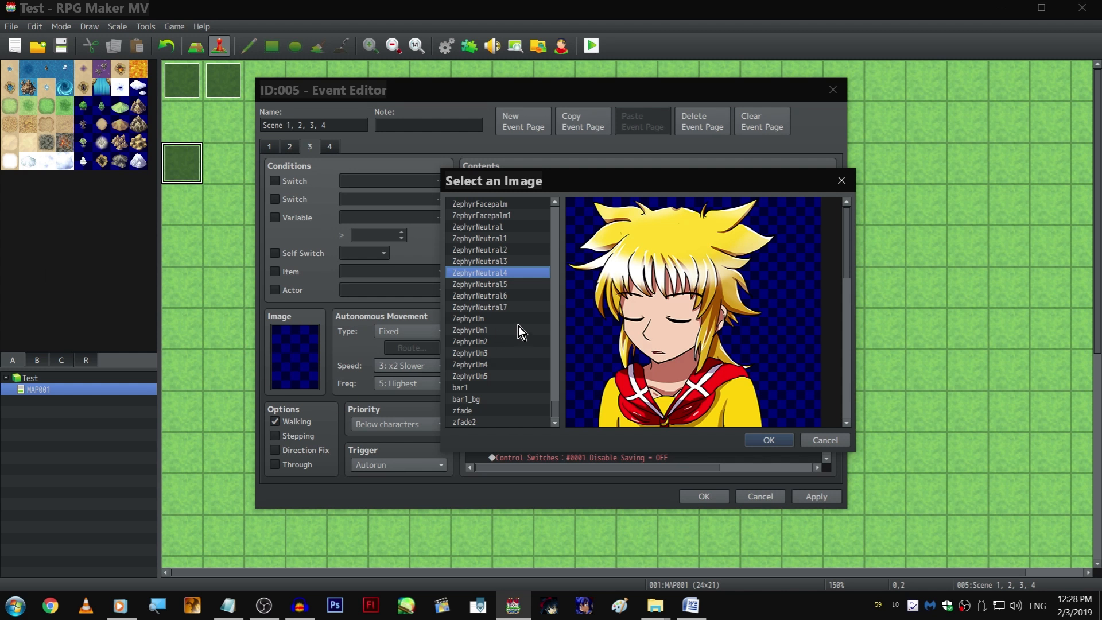
pyautogui.press('Down')
pyautogui.press('Up')
pyautogui.press('Up')
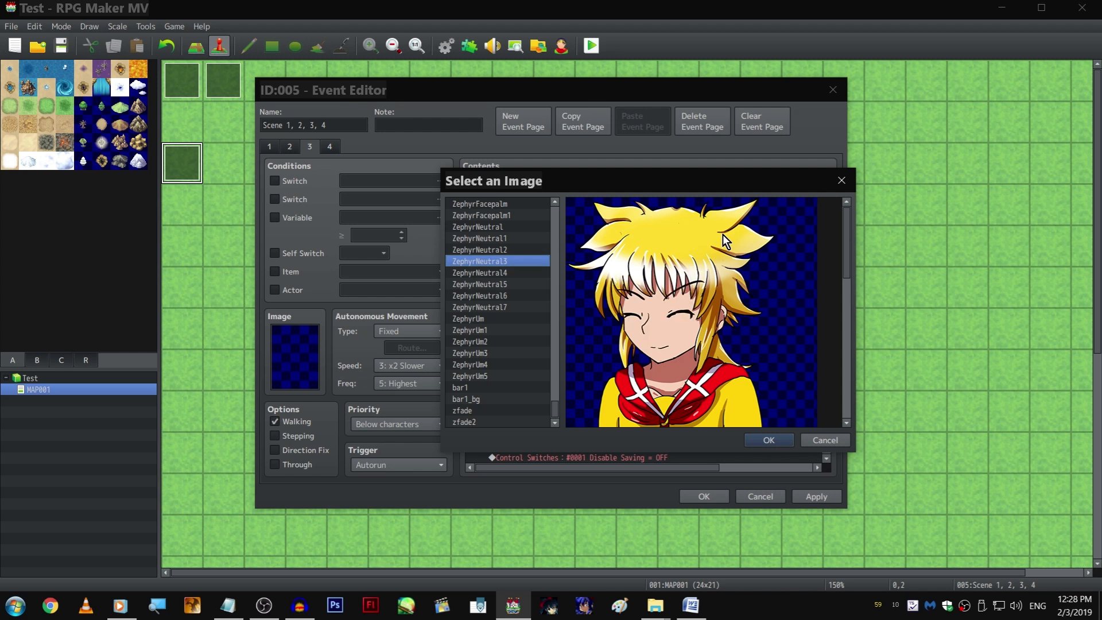
pyautogui.press('Down')
pyautogui.press('Up')
pyautogui.press('Return')
pyautogui.press('Return')
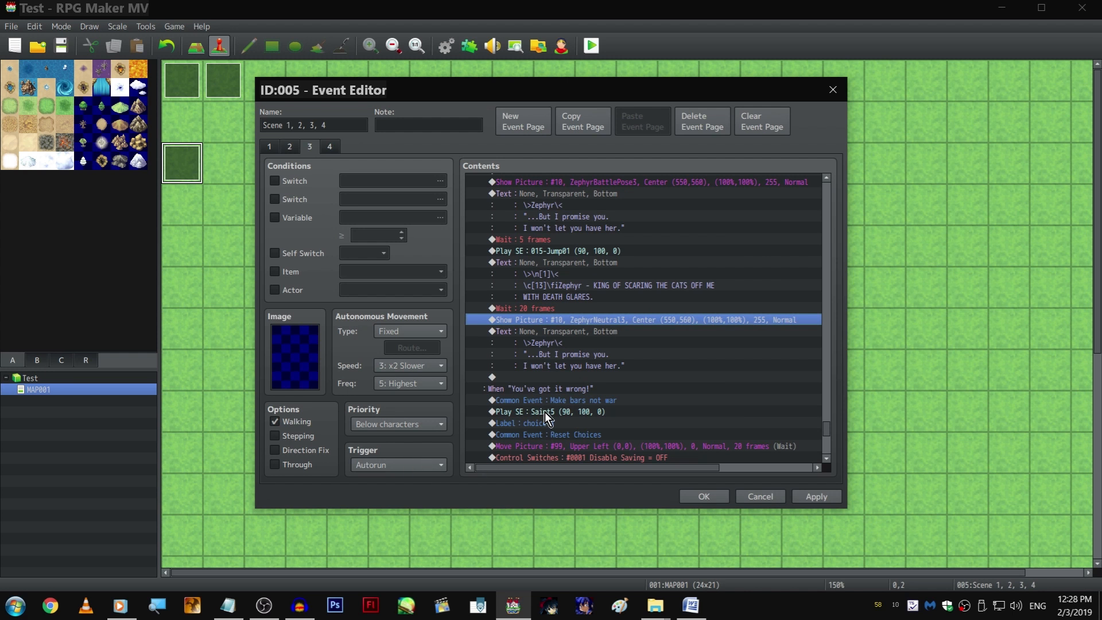
# Change the picture above the copied "...But I promise you" reply to ZephyrNeutral4
pyautogui.rightClick(553, 338)
pyautogui.click(561, 349)
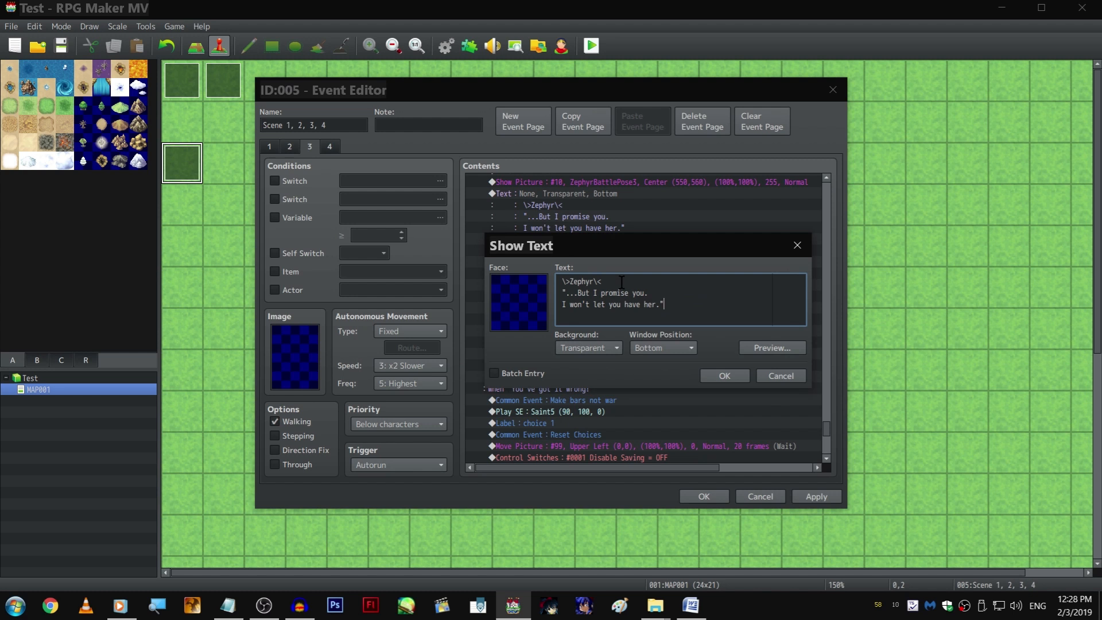
pyautogui.click(781, 375)
pyautogui.doubleClick(746, 322)
pyautogui.click(619, 236)
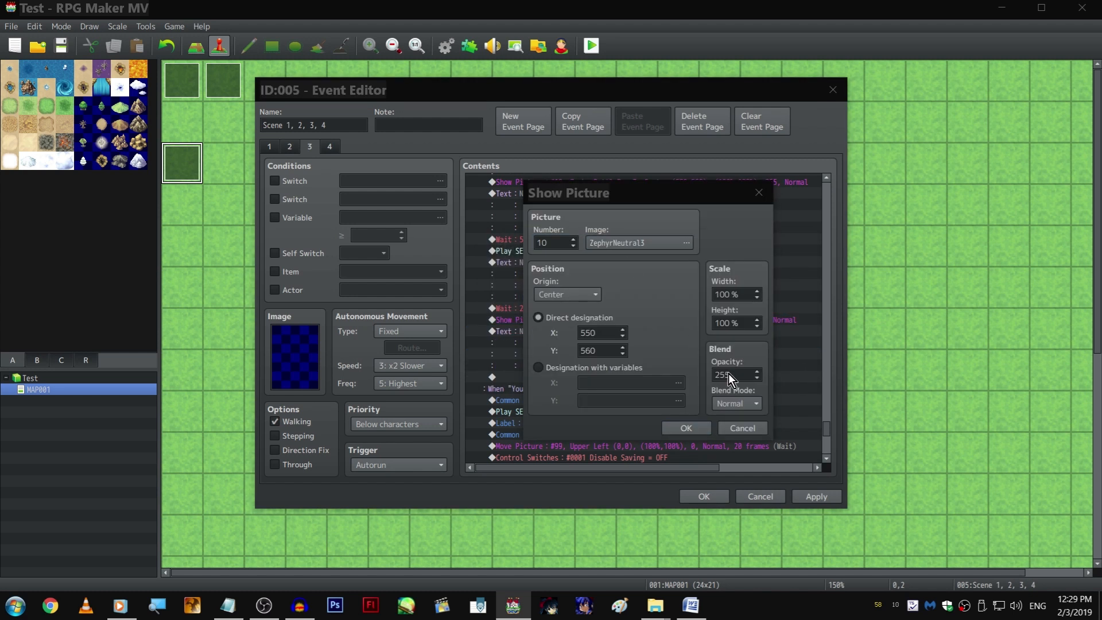
pyautogui.press('Down')
pyautogui.press('Return')
pyautogui.press('Return')
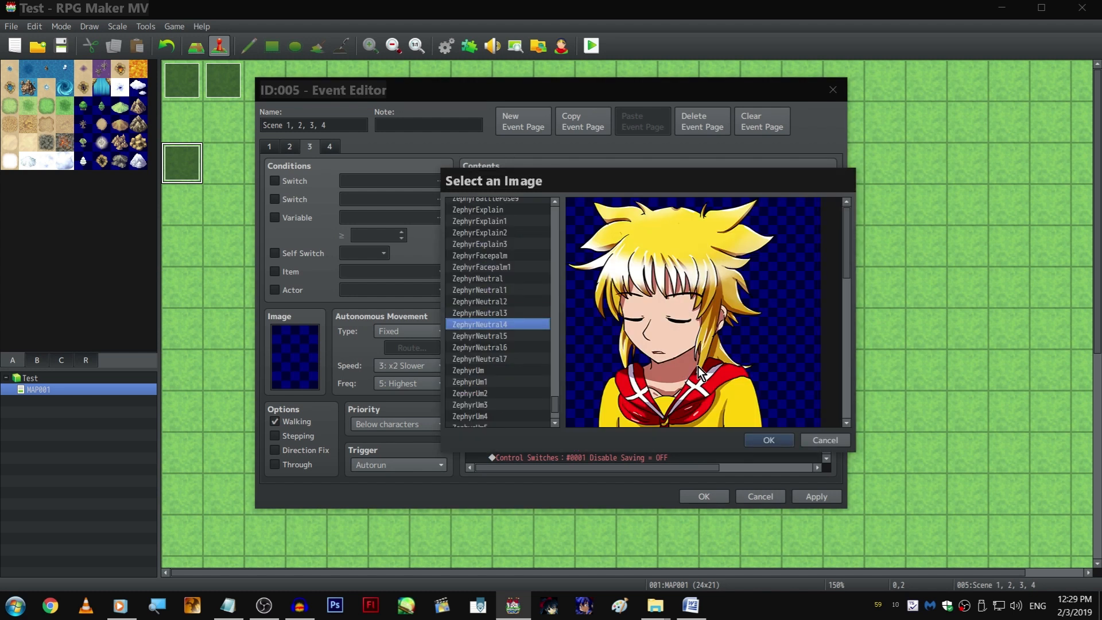
# Replace the copied reply below the ZephyrNeutral4 picture with Zephyr's line "Now with that settled..."
pyautogui.doubleClick(687, 361)
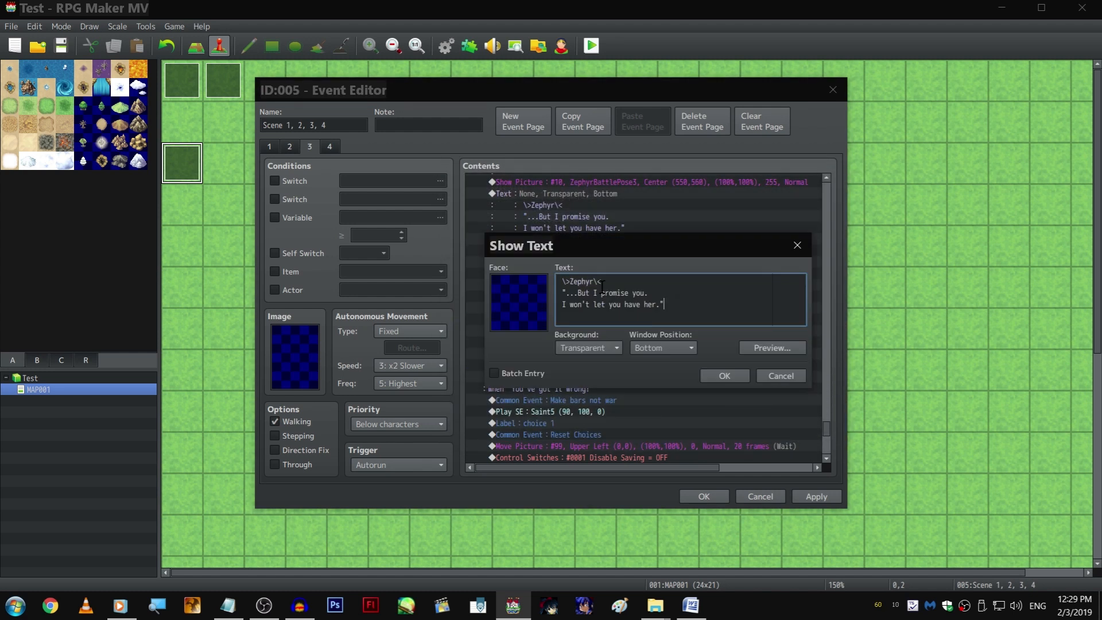
pyautogui.keyDown('shift'); pyautogui.click(565, 292); pyautogui.keyUp('shift')
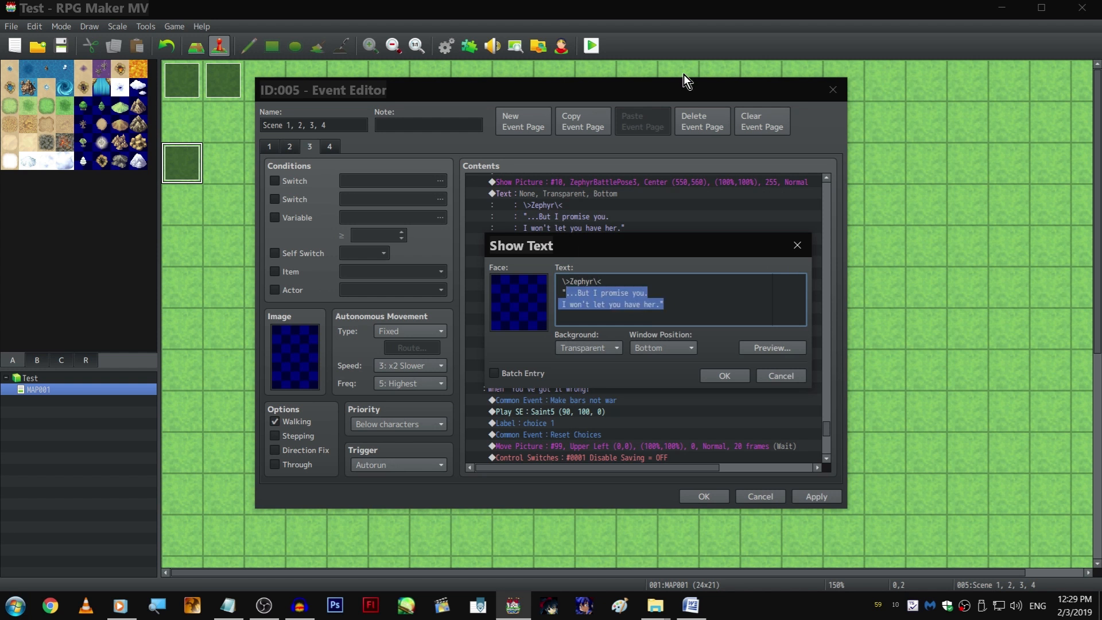
pyautogui.press('BackSpace')
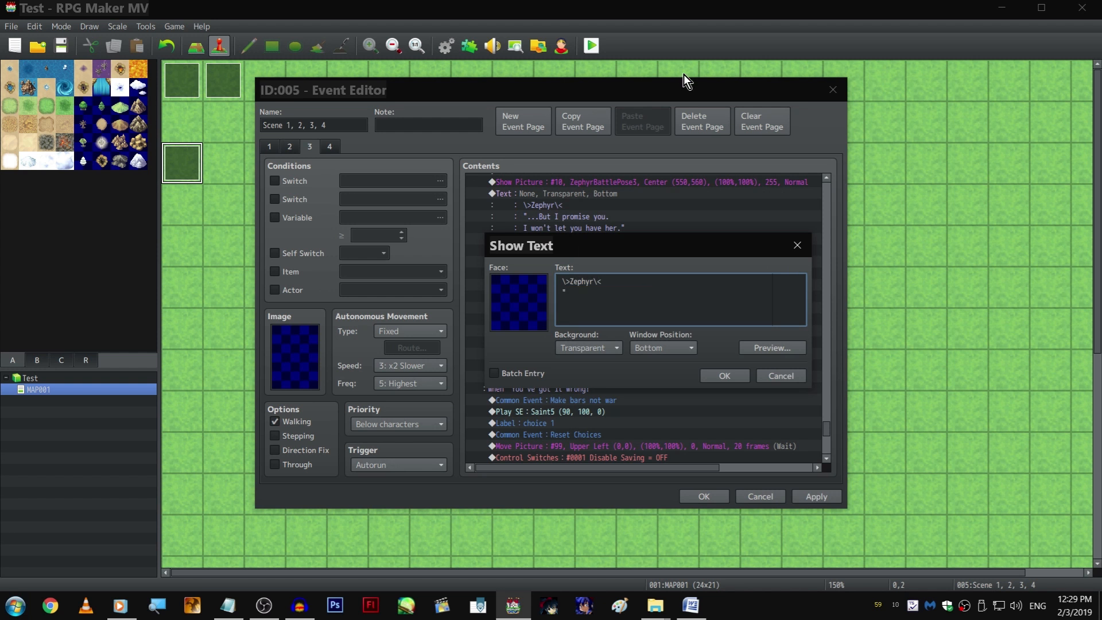
pyautogui.hotkey('ctrl', 'Return')
pyautogui.press('Up')
pyautogui.press('Up')
pyautogui.press('Down')
pyautogui.press('Down')
pyautogui.press('Down')
pyautogui.press('space')
pyautogui.write('Now ')
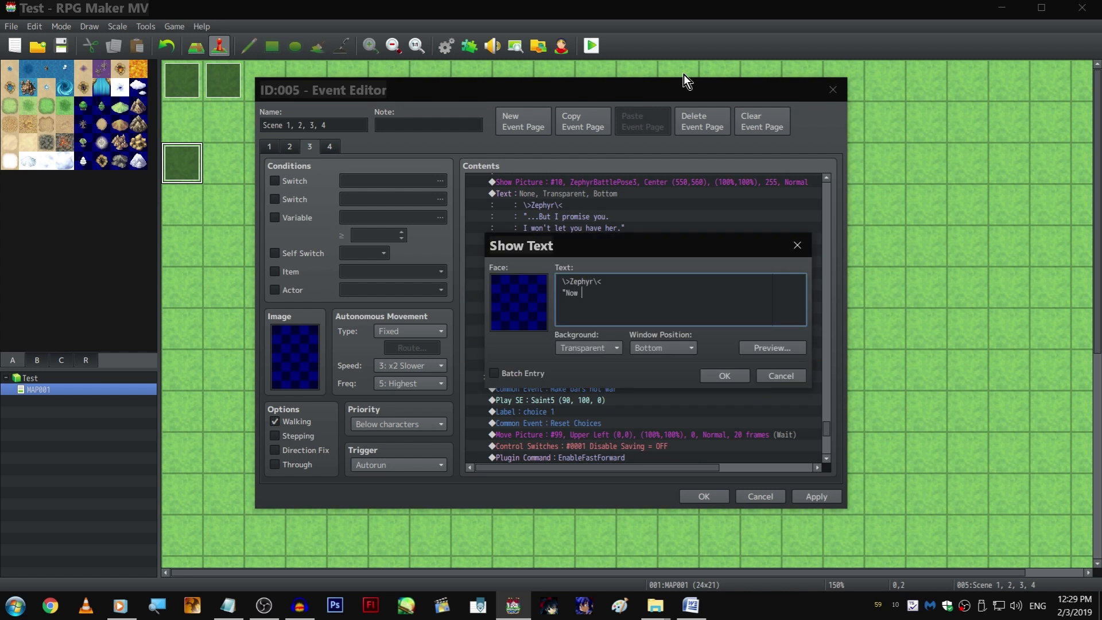
pyautogui.write('with that settled..."')
pyautogui.hotkey('ctrl', 'Return')
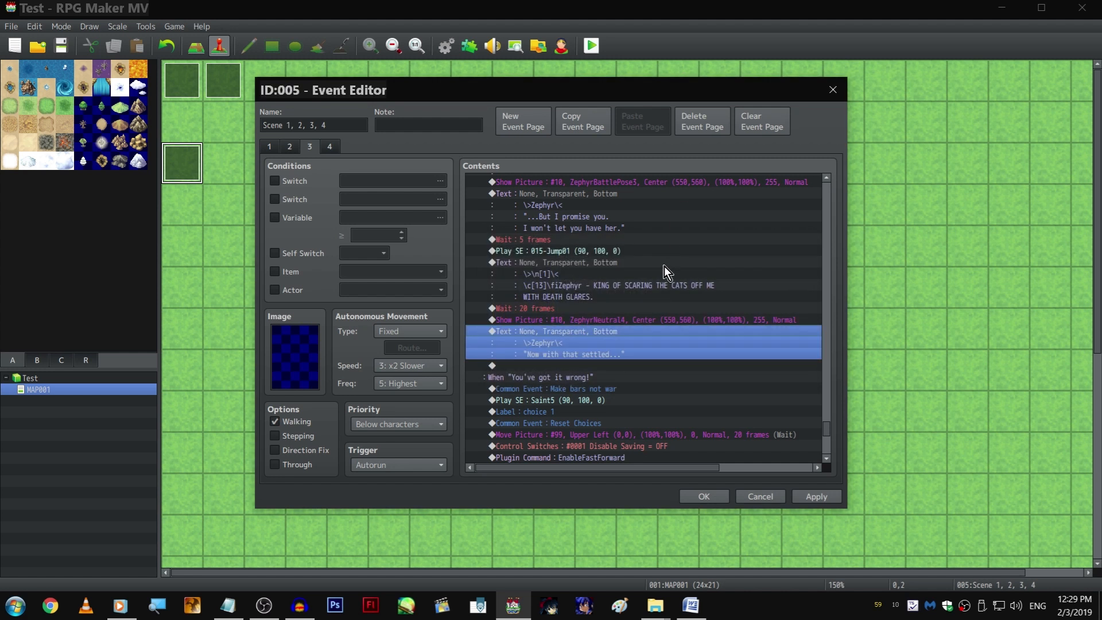
# Copy the 5-frame Wait to below the "Now with that settled..." text, set its duration to 1 frame and accept the event's changes
pyautogui.rightClick(591, 235)
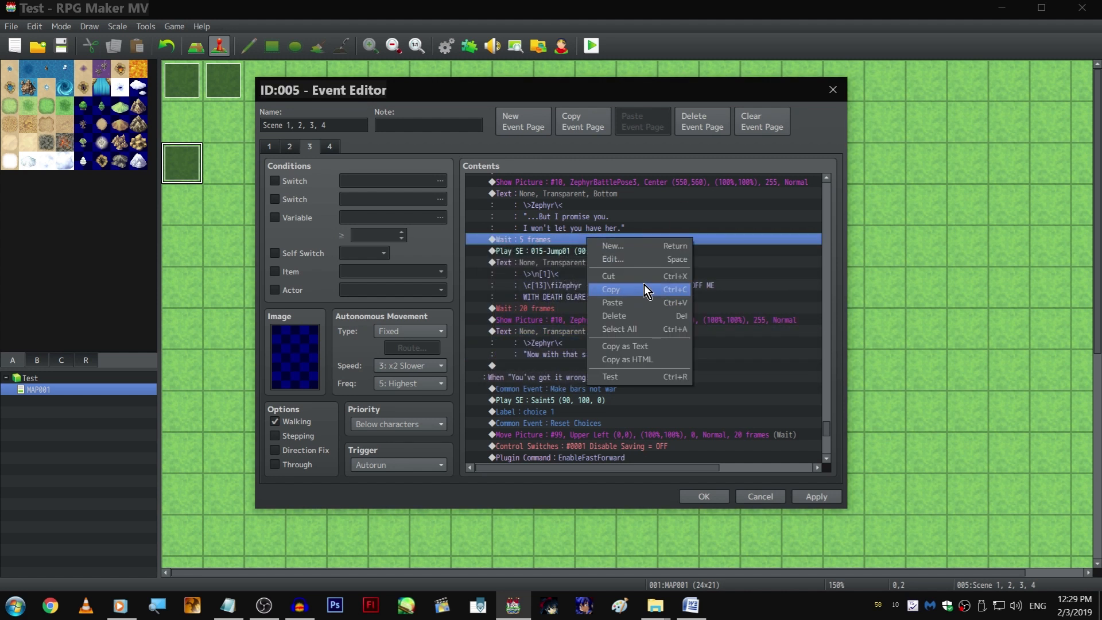
pyautogui.click(643, 284)
pyautogui.rightClick(594, 361)
pyautogui.click(635, 419)
pyautogui.doubleClick(599, 363)
pyautogui.press('Return')
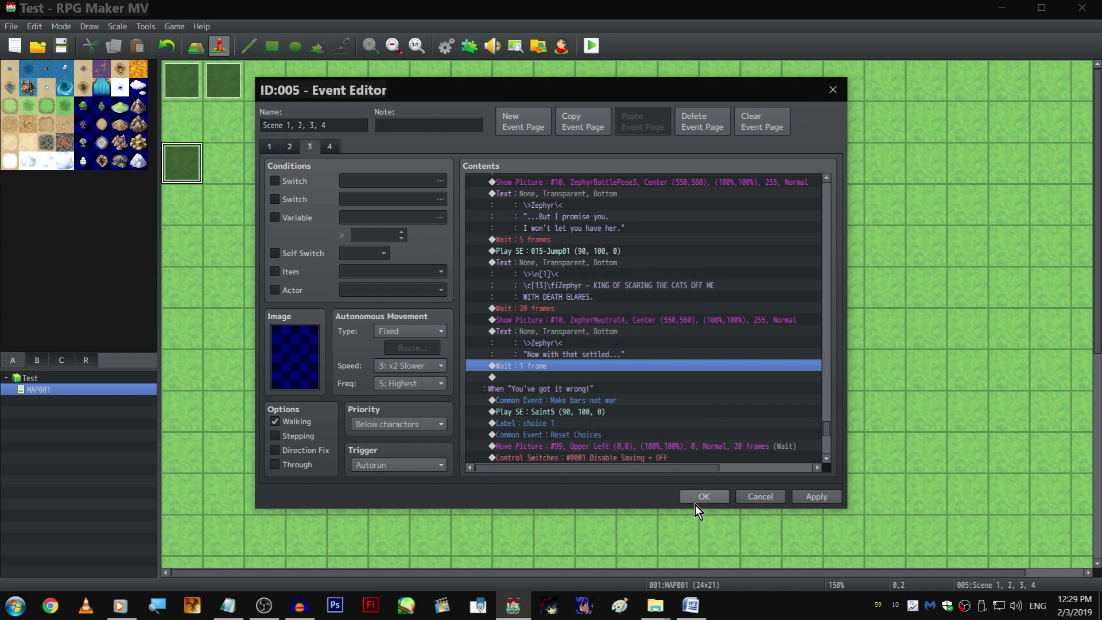
pyautogui.click(695, 497)
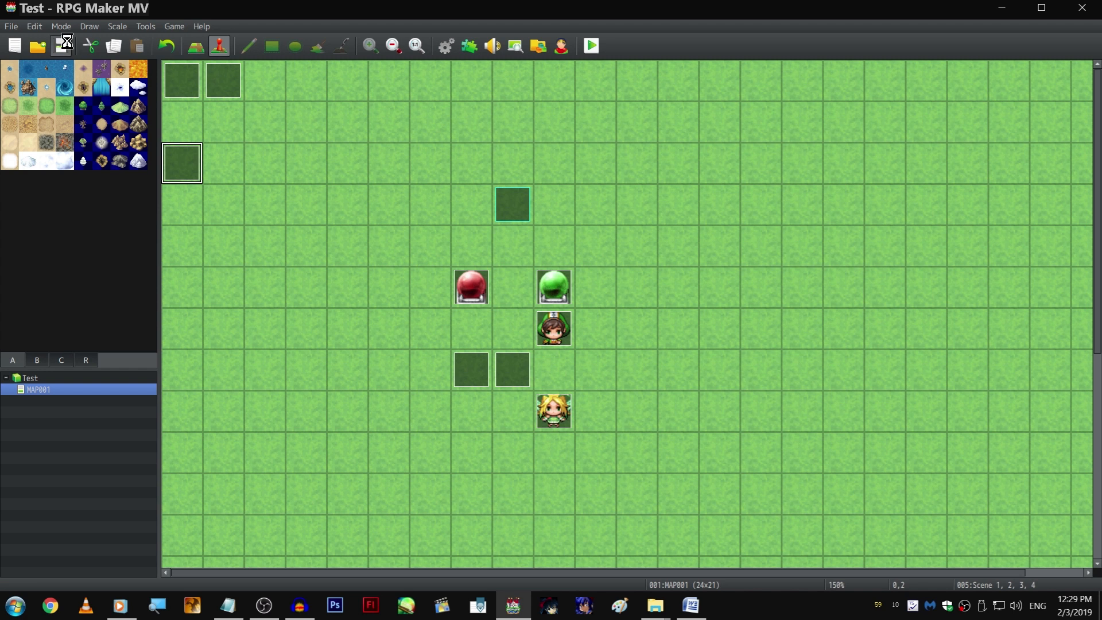
# Reopen page 3 of the "Scene 1, 2, 3, 4" event and review Zephyr's dialogue before the "You've got it wrong!" branch
pyautogui.doubleClick(181, 167)
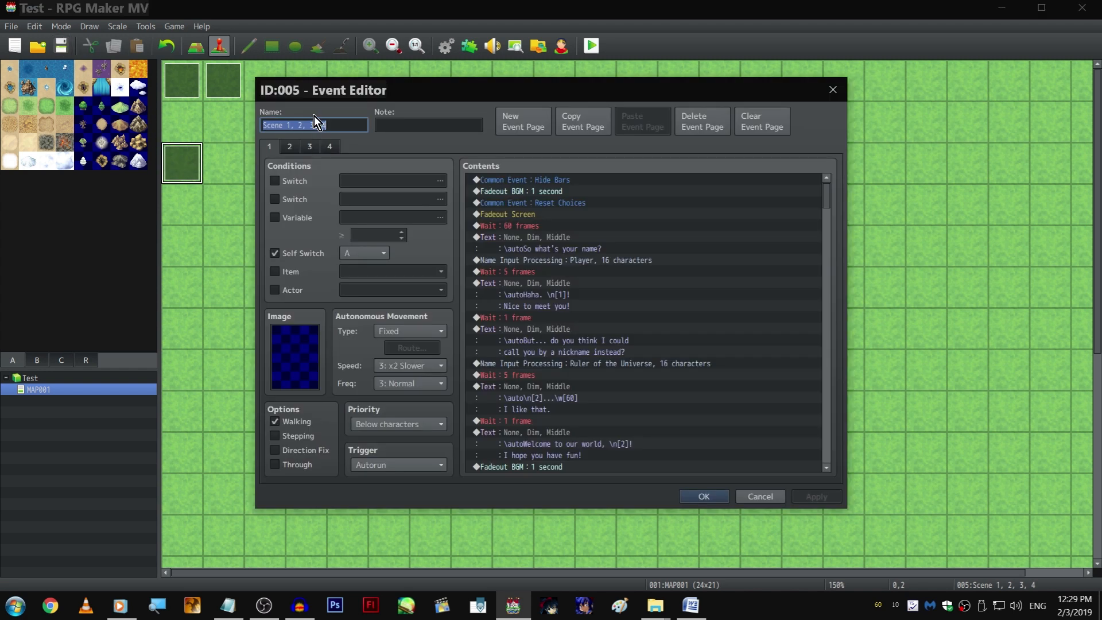
pyautogui.click(310, 146)
pyautogui.scroll(-15, 714, 276)
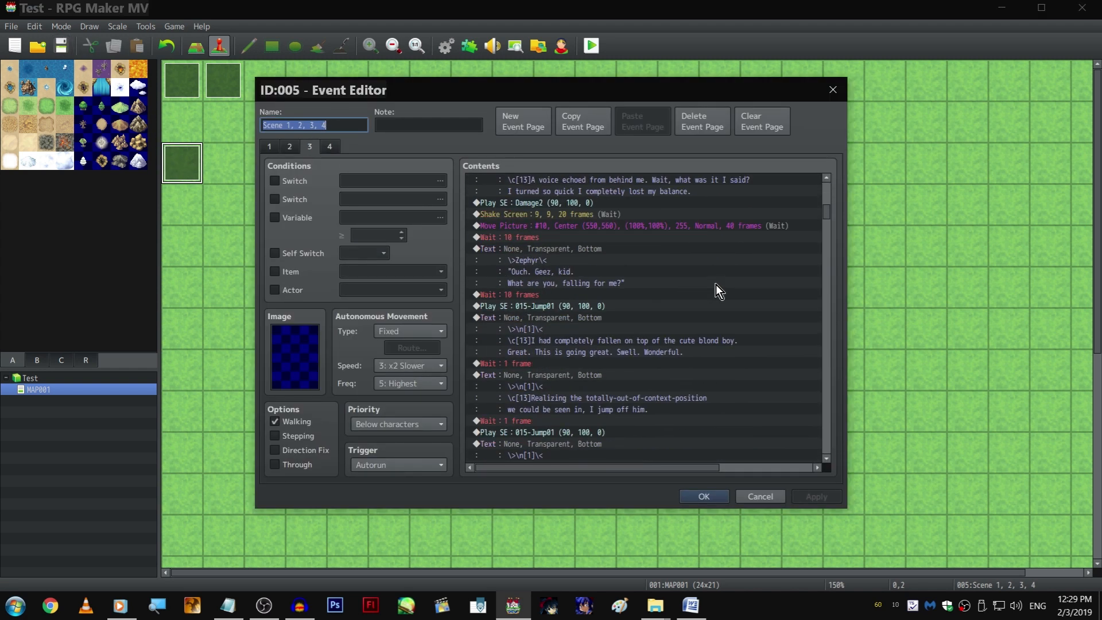
pyautogui.scroll(-6, 731, 265)
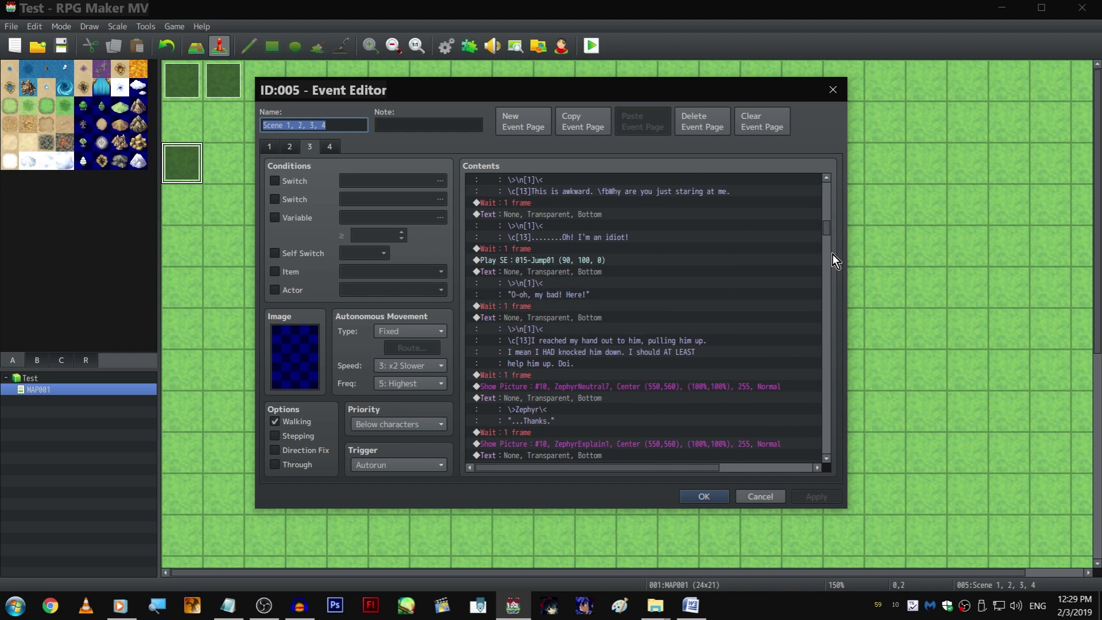
pyautogui.moveTo(824, 228); pyautogui.dragTo(823, 459)
pyautogui.scroll(10, 631, 400)
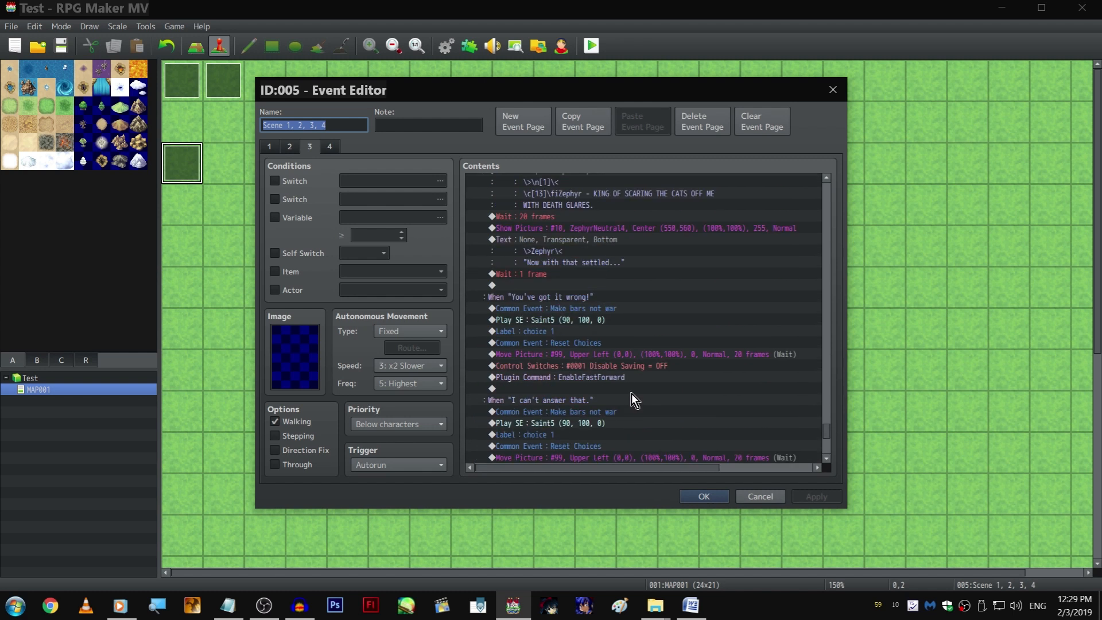
pyautogui.scroll(6, 631, 396)
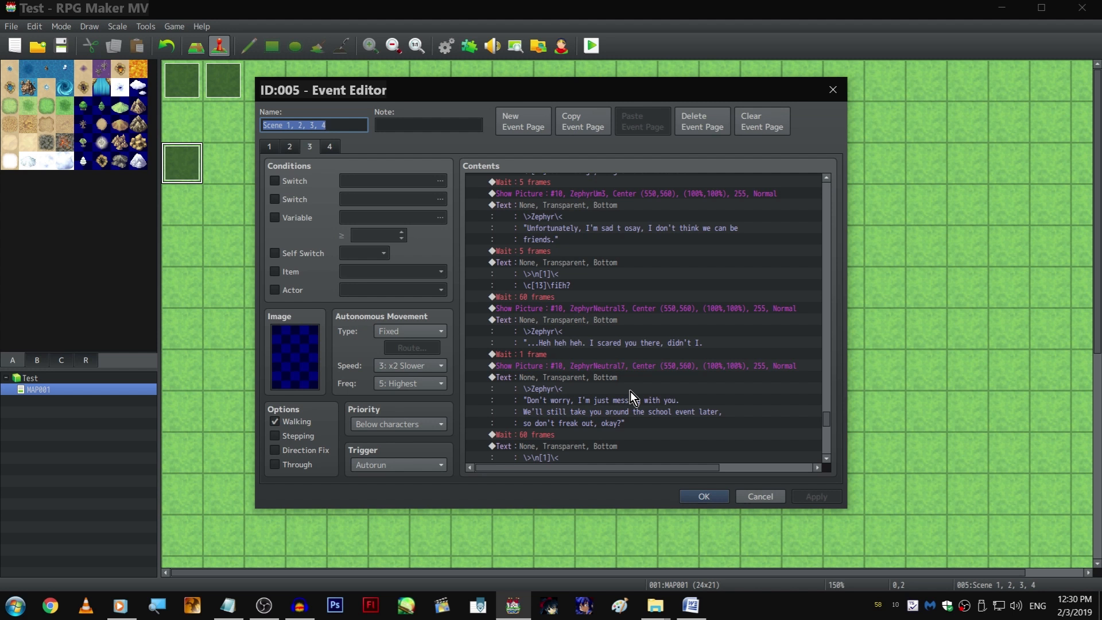
pyautogui.scroll(-10, 644, 284)
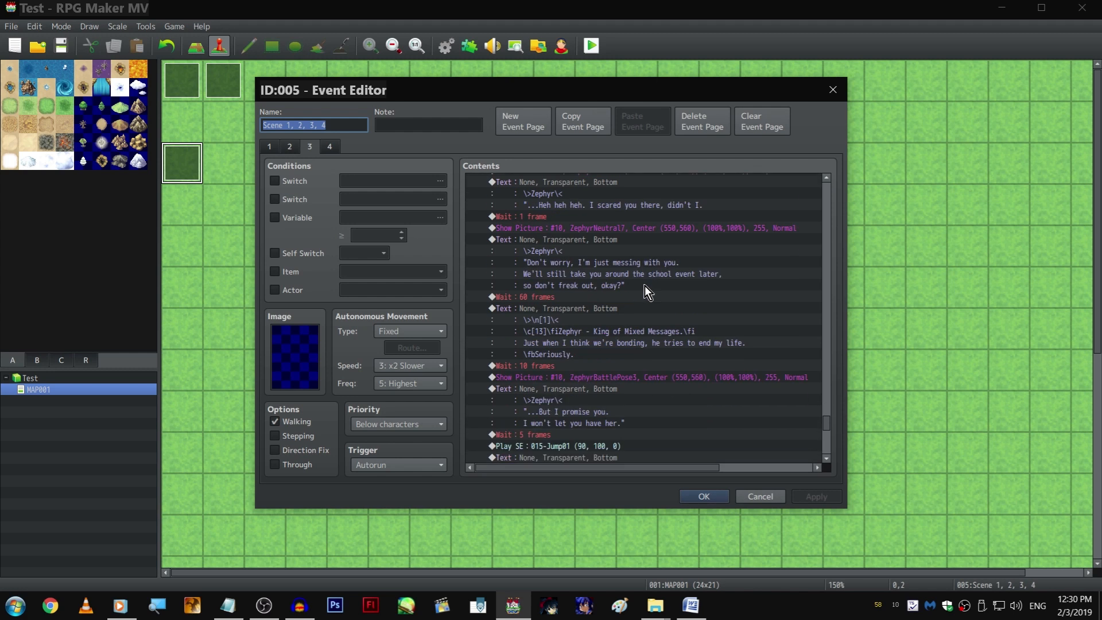